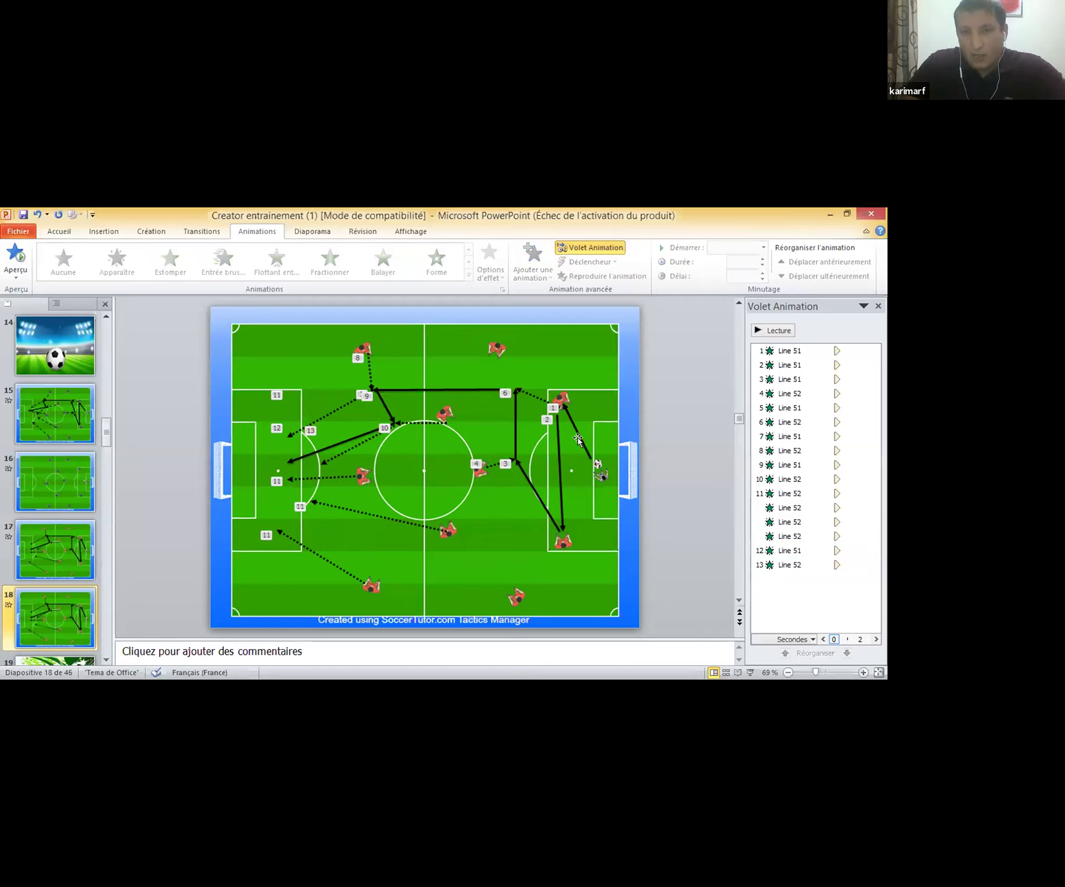
Give the arrow near the right goal a Disparaître exit effect, then preview slide 18.
left_click(578, 440)
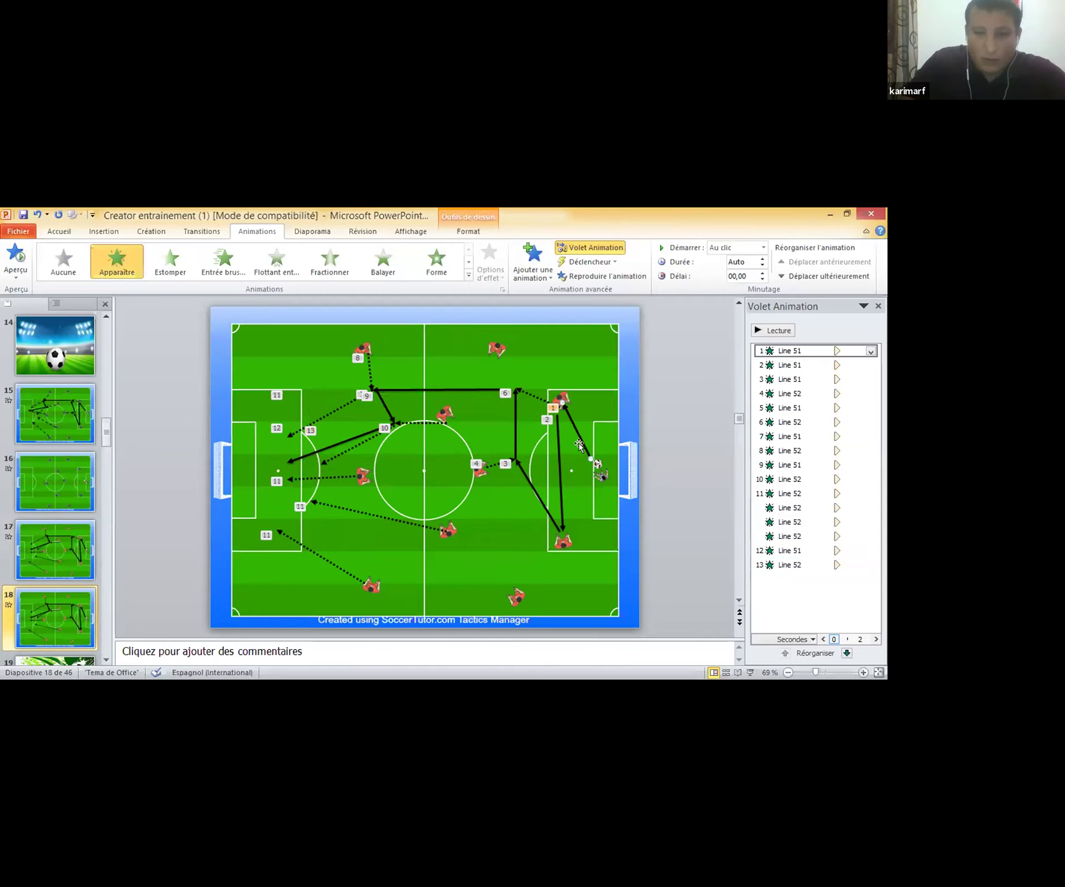
key("Delete")
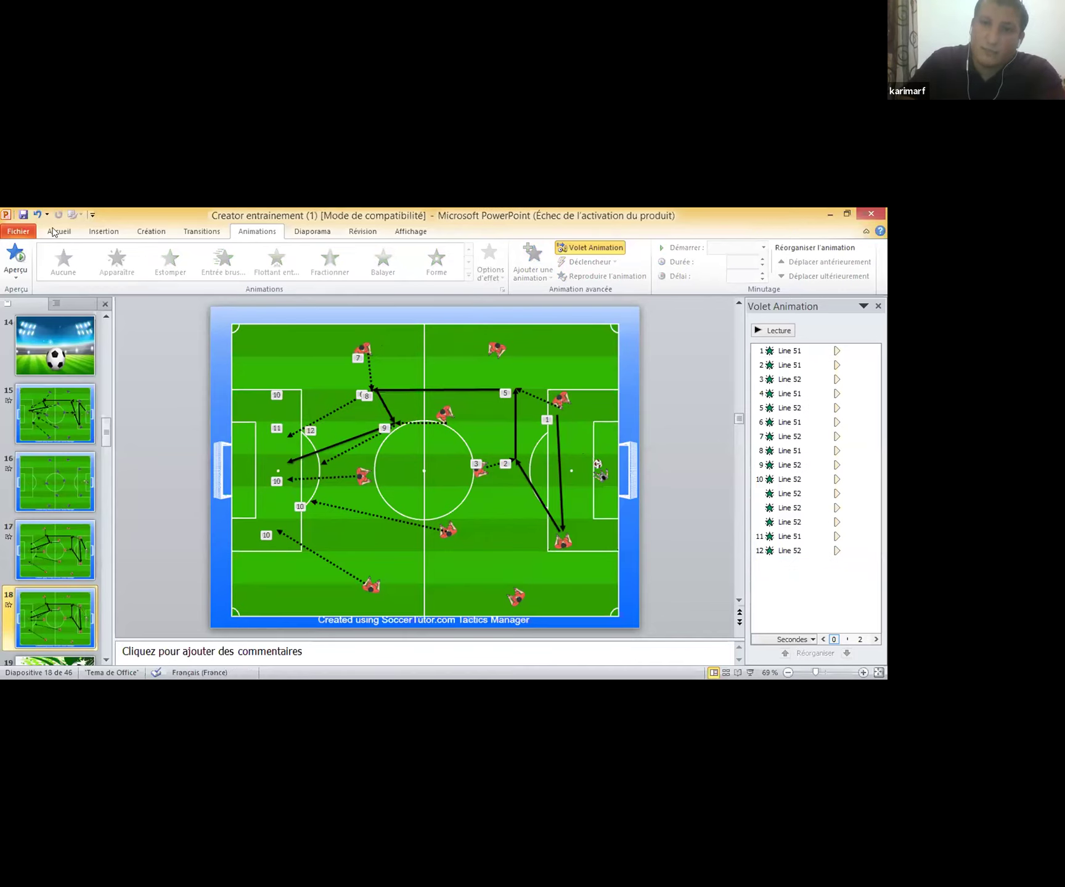
left_click(38, 215)
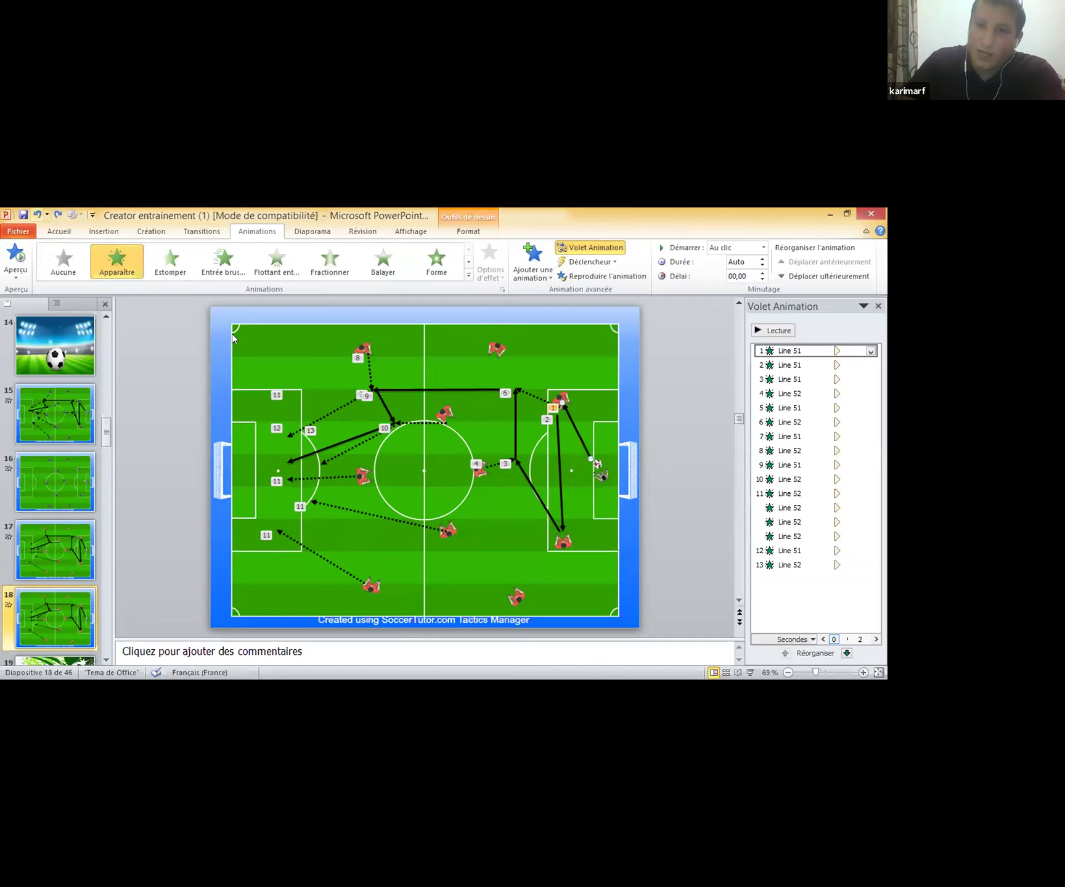
key("Delete")
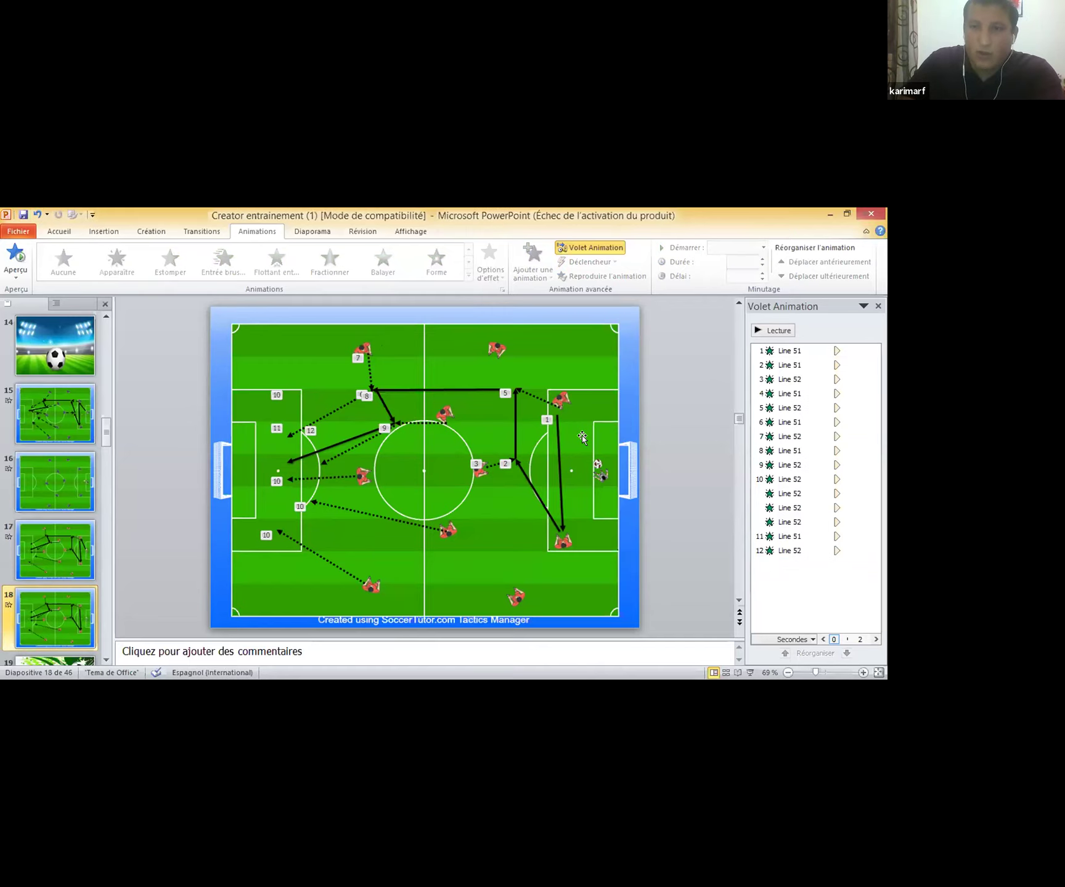
left_click(37, 215)
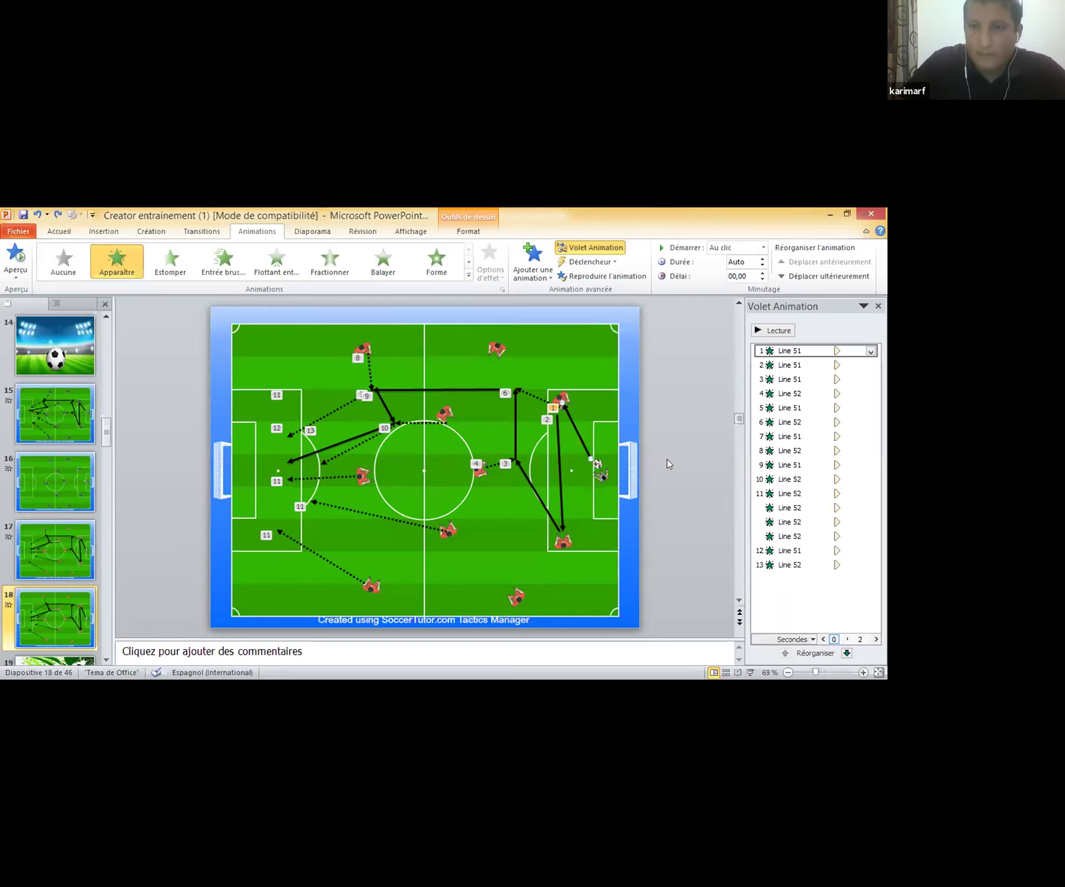
left_click(548, 280)
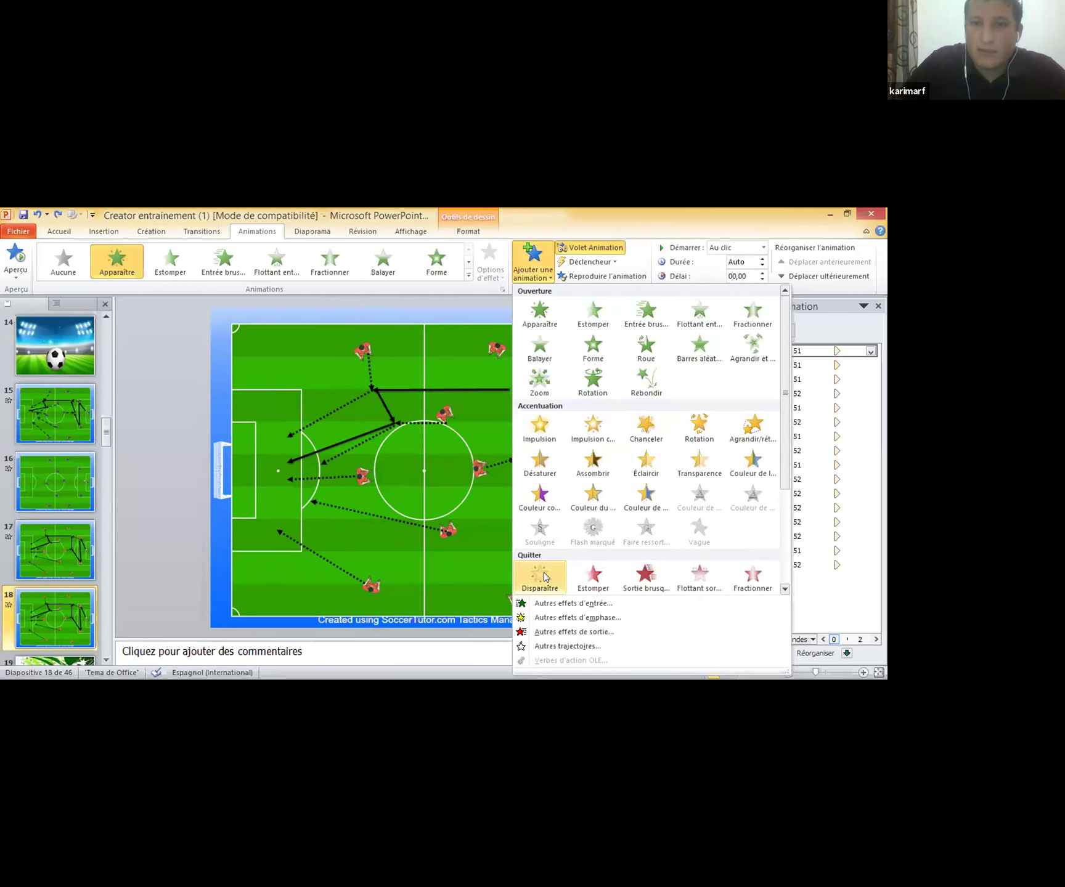
key("Return")
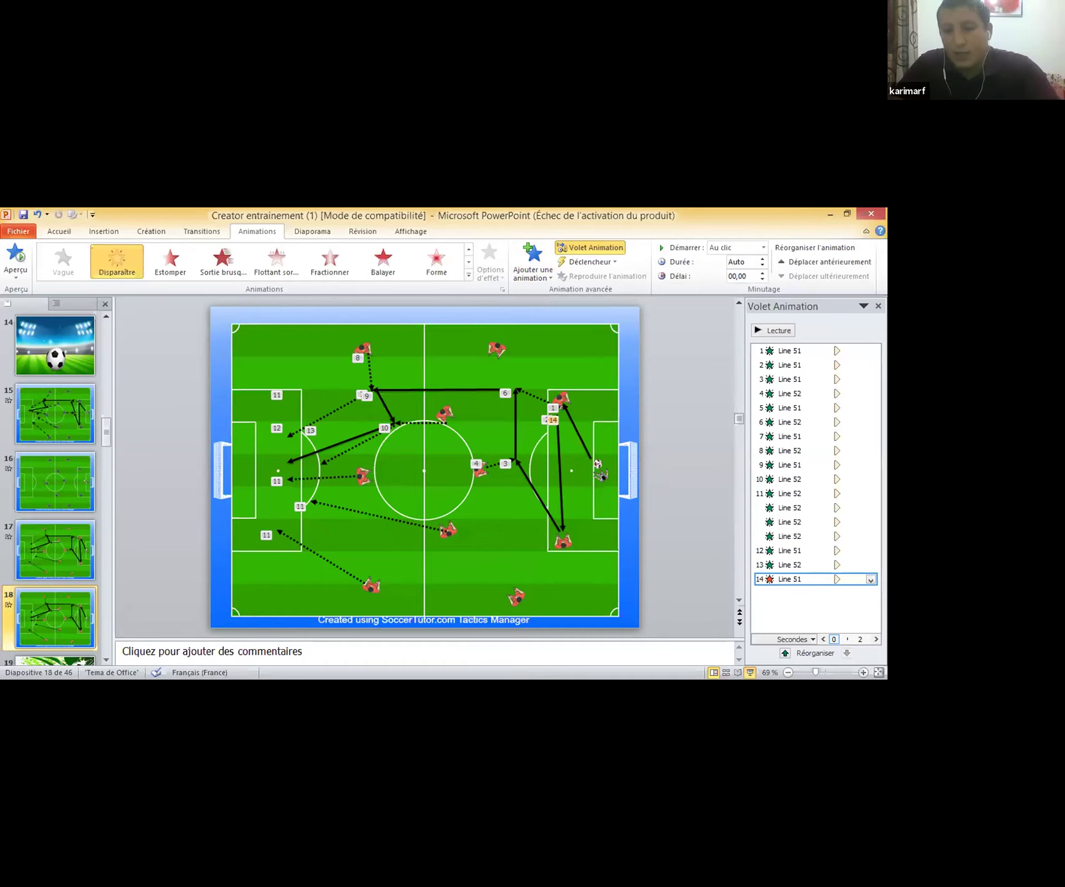
left_click(750, 673)
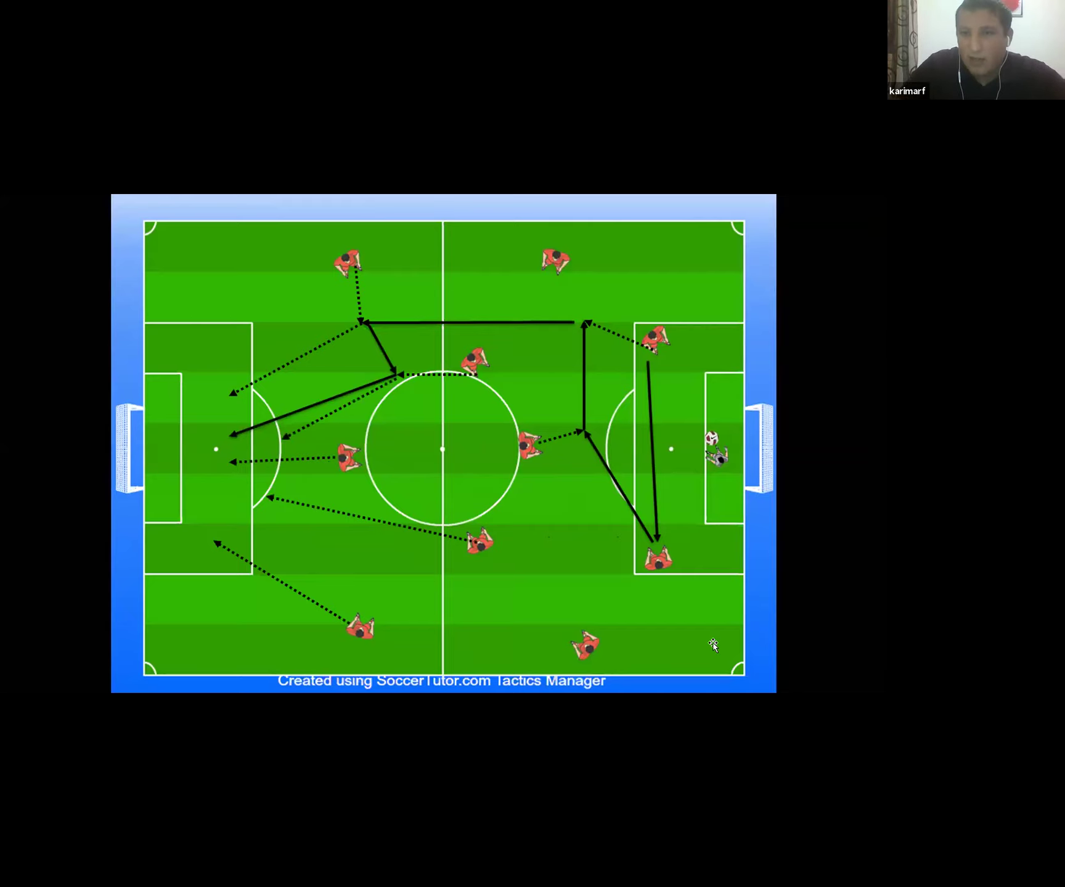
key("Escape")
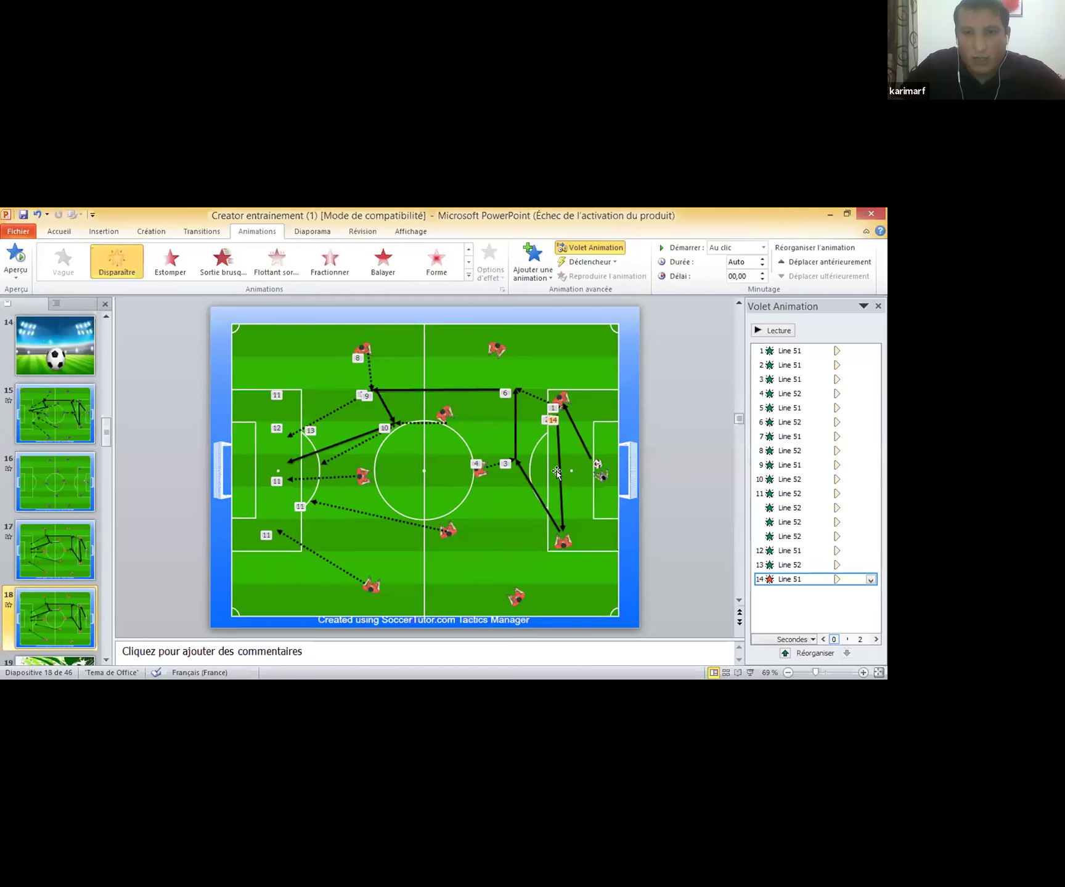
Select the vertical arrow by the right box together with the other arrows and left-side dotted arrows.
left_click(556, 471)
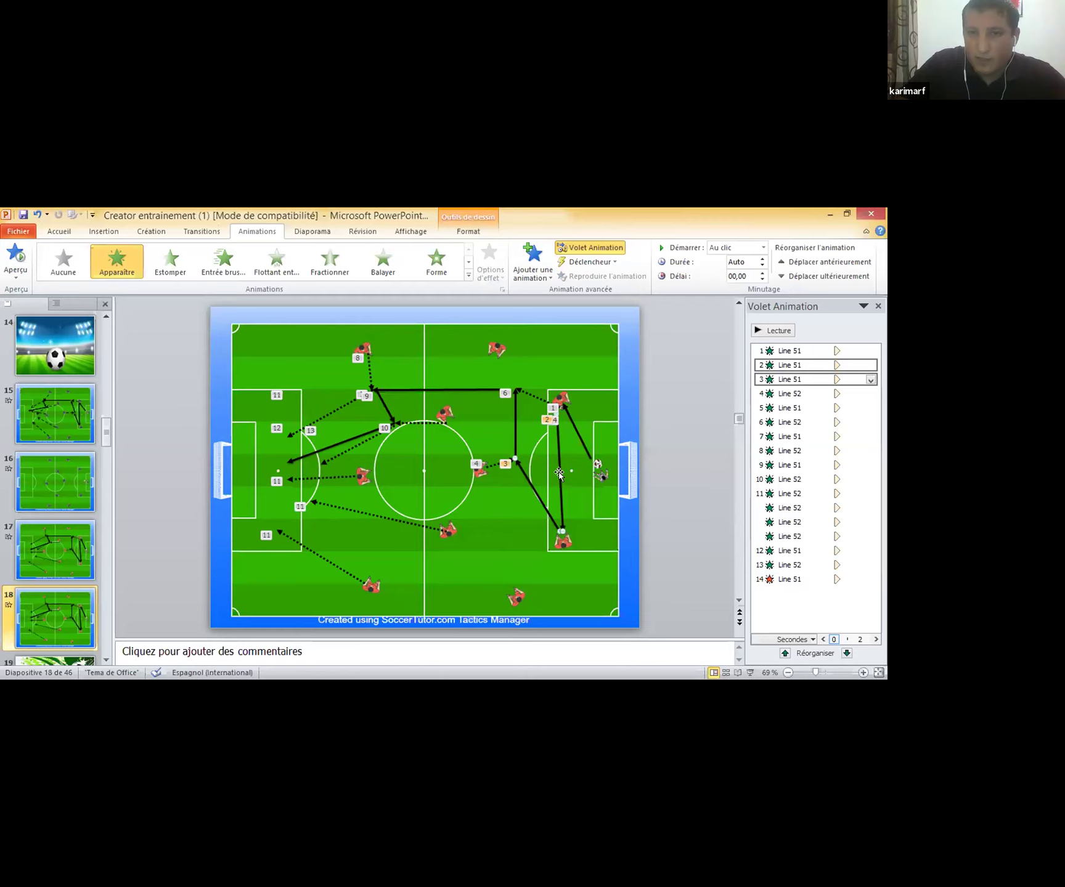
left_click(568, 476)
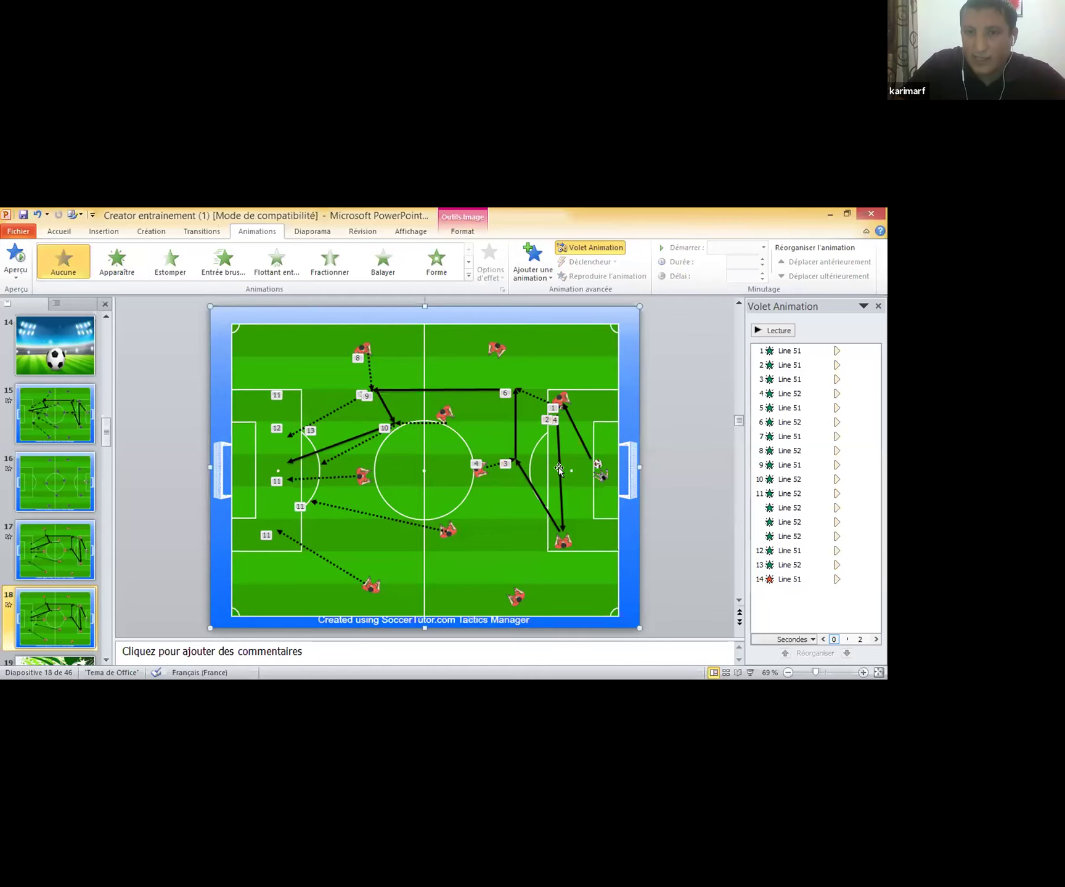
left_click(558, 470)
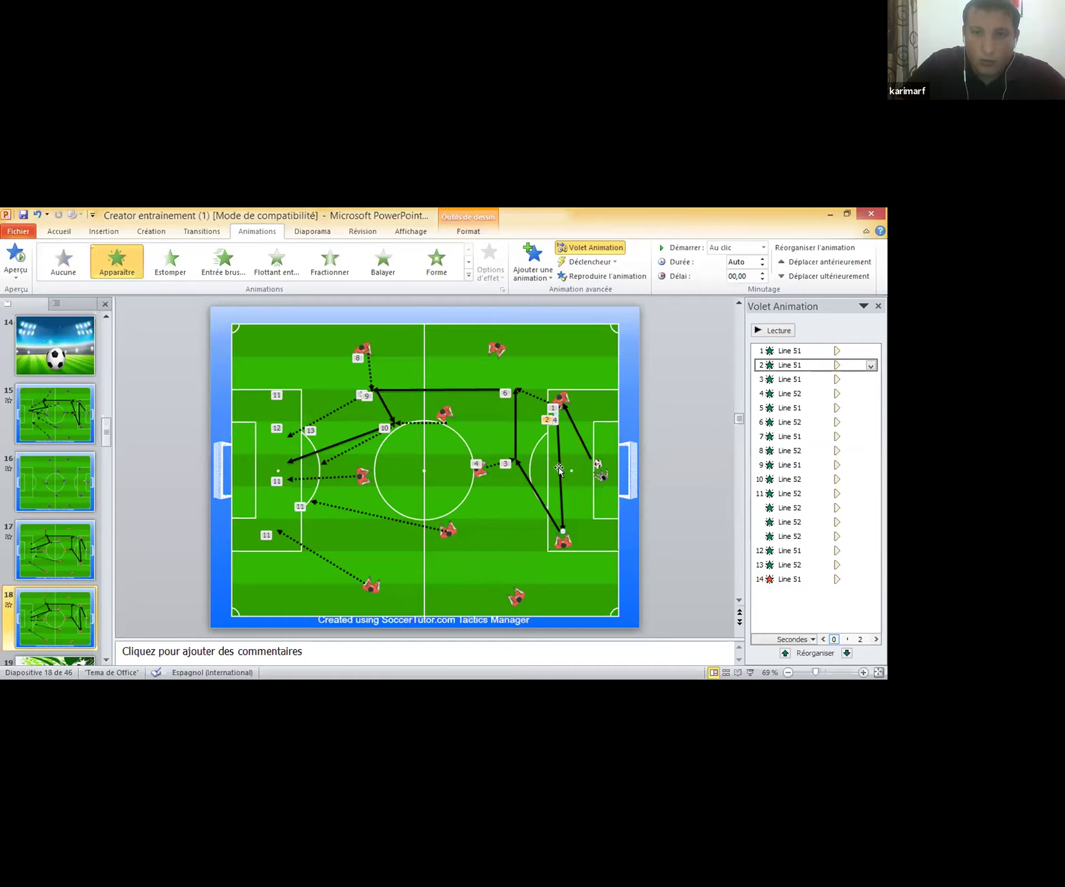
left_click(382, 404, "shift")
left_click(340, 399, "shift")
left_click(350, 438, "shift")
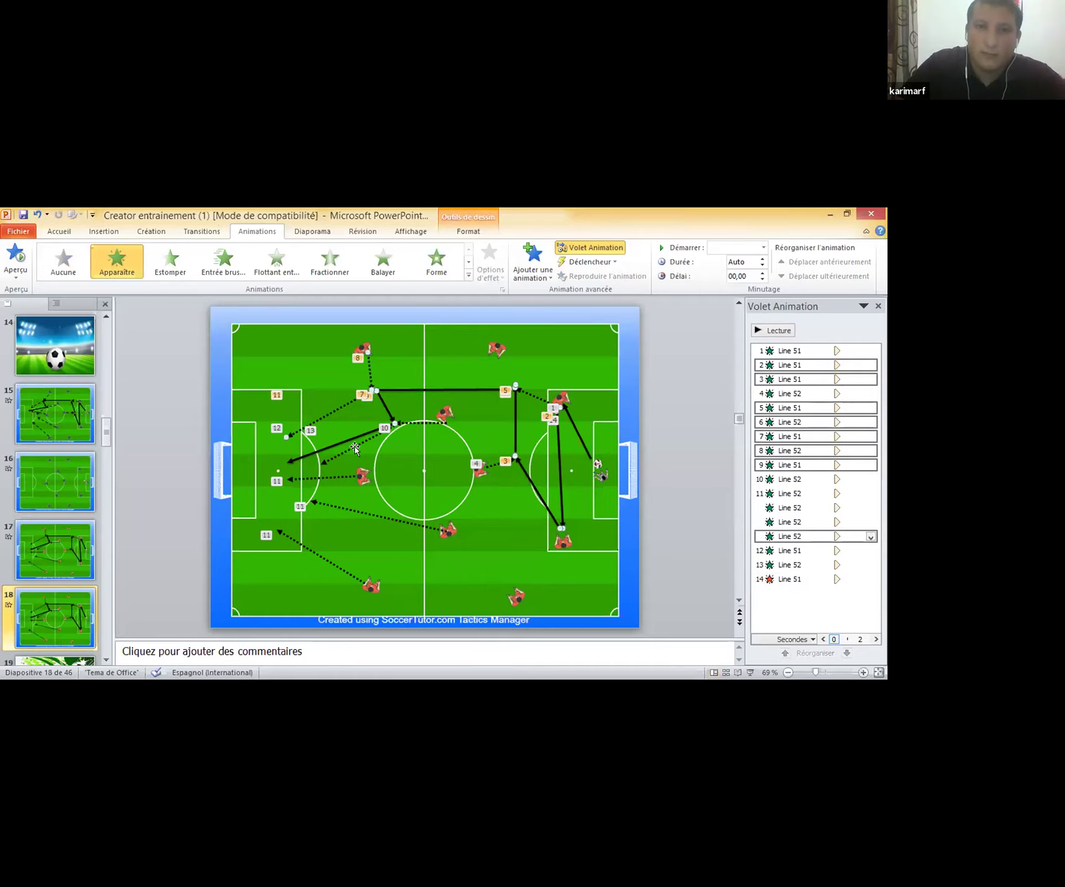
left_click(349, 448, "shift")
left_click(345, 449, "shift")
left_click(342, 498, "shift")
left_click(340, 477, "shift")
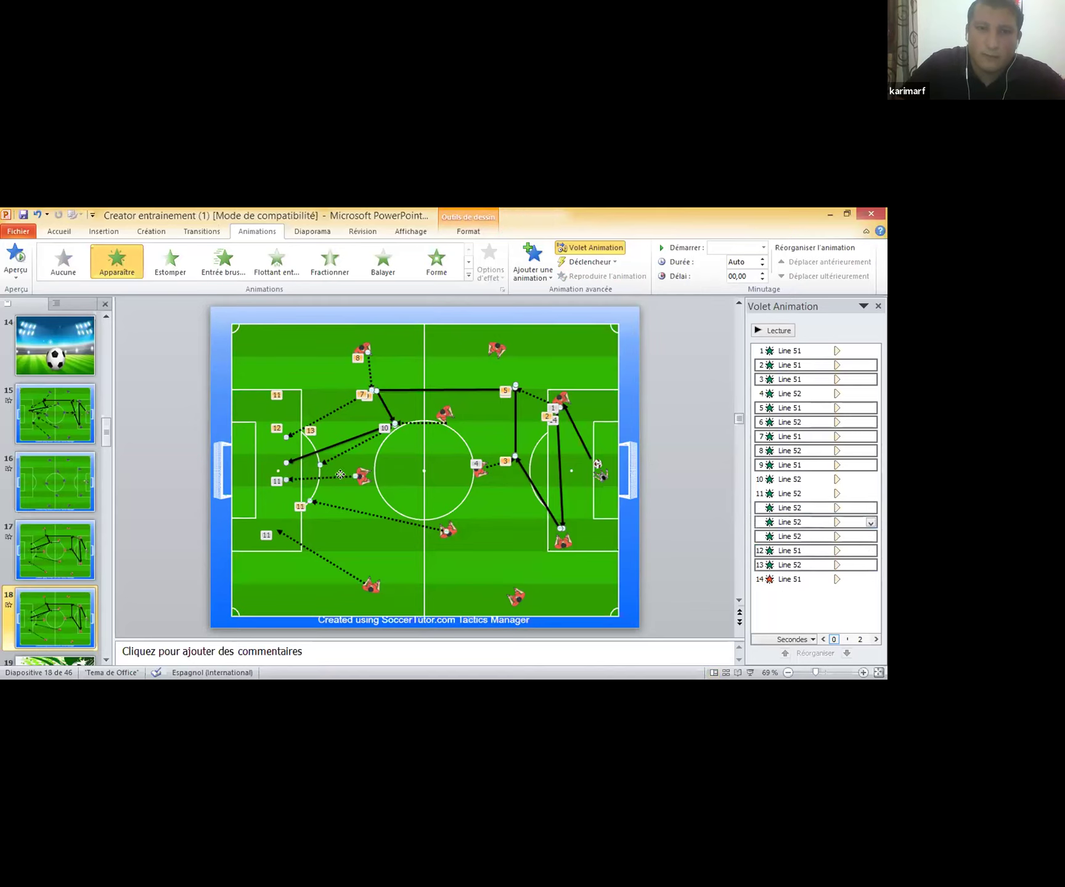
left_click(328, 560, "shift")
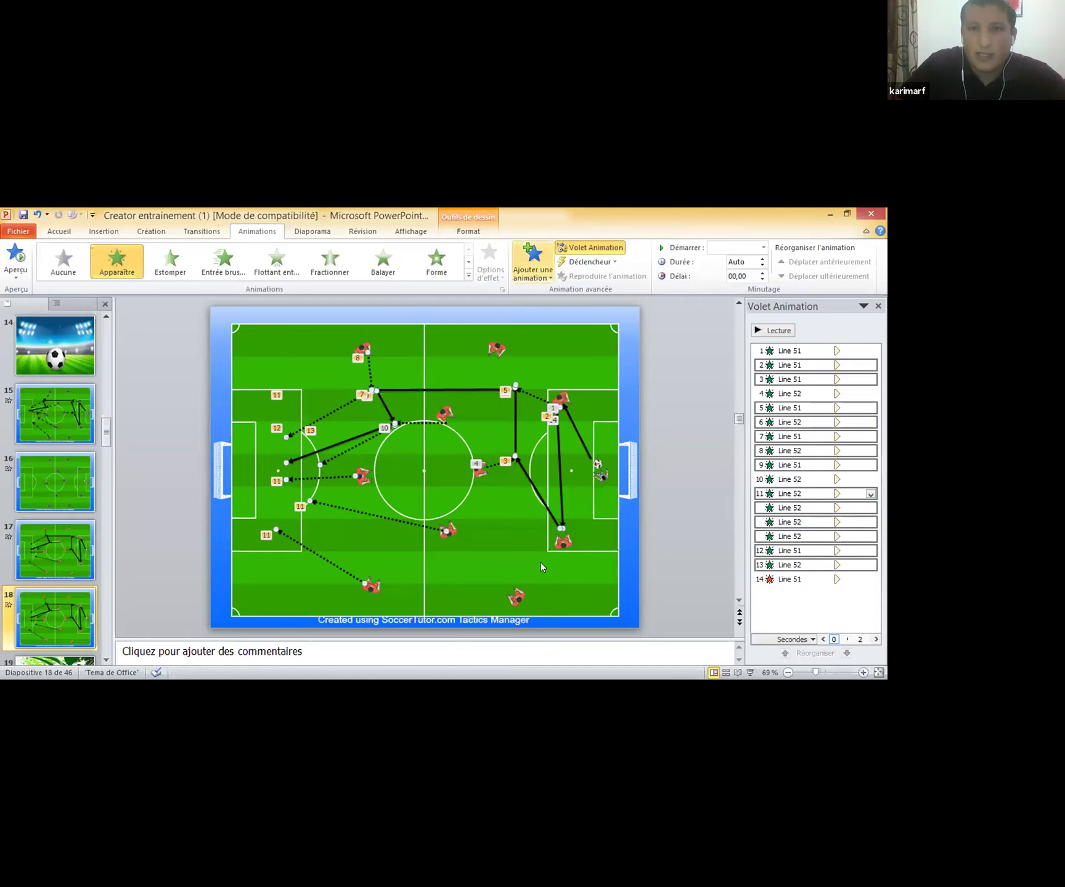
Make the selected arrows vanish together with Disparaître and preview the slide show.
left_click(533, 259)
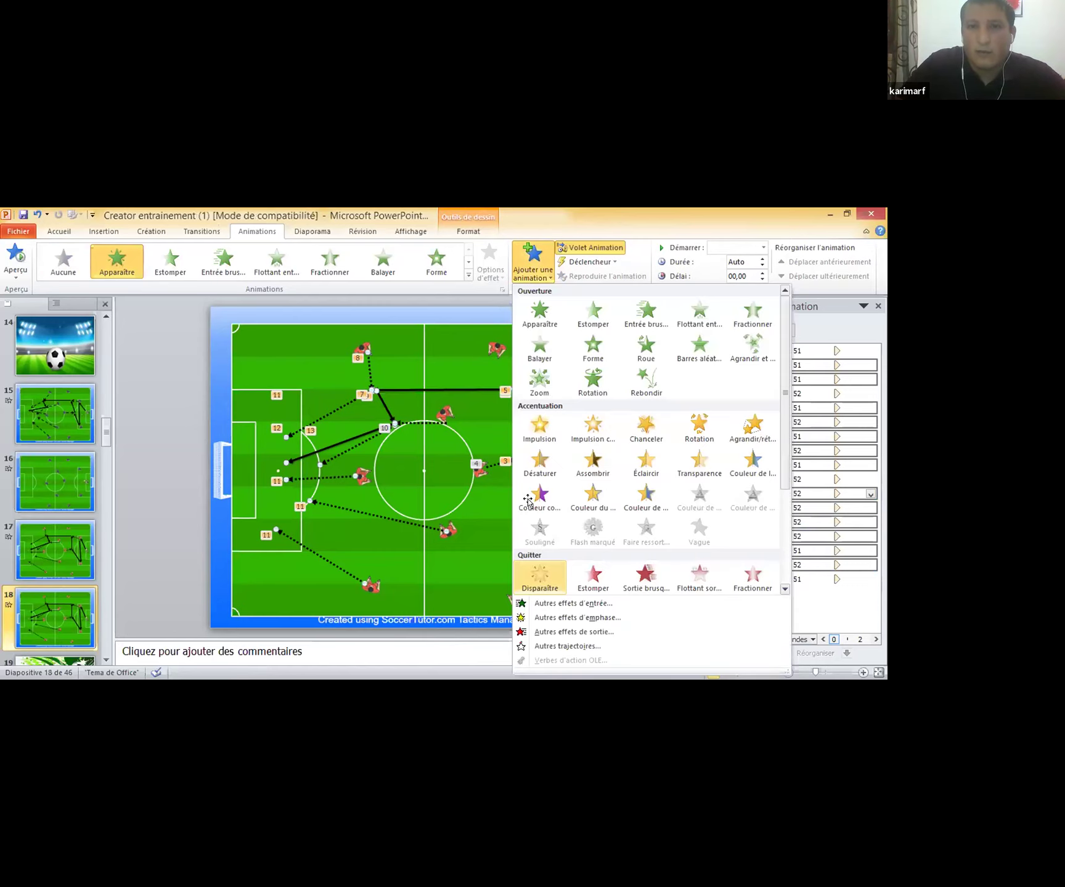
left_click(542, 577)
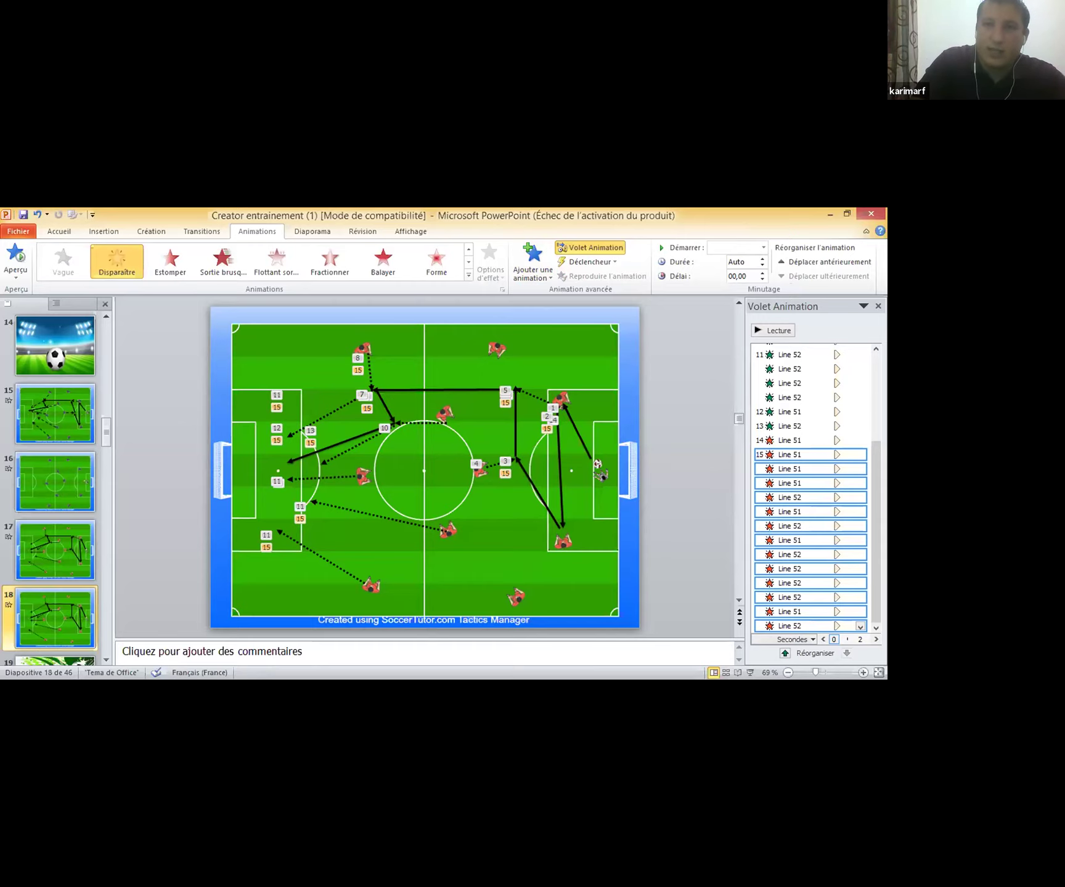
key("shift+F5")
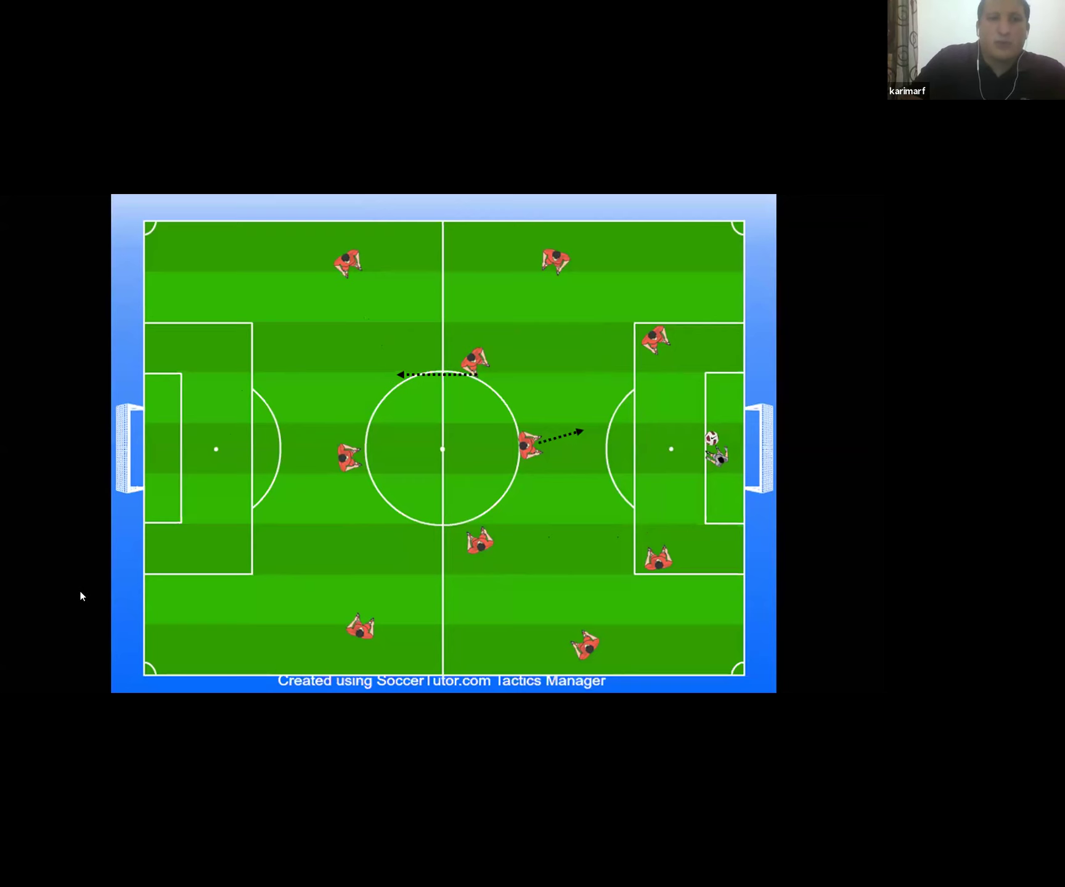
key("Escape")
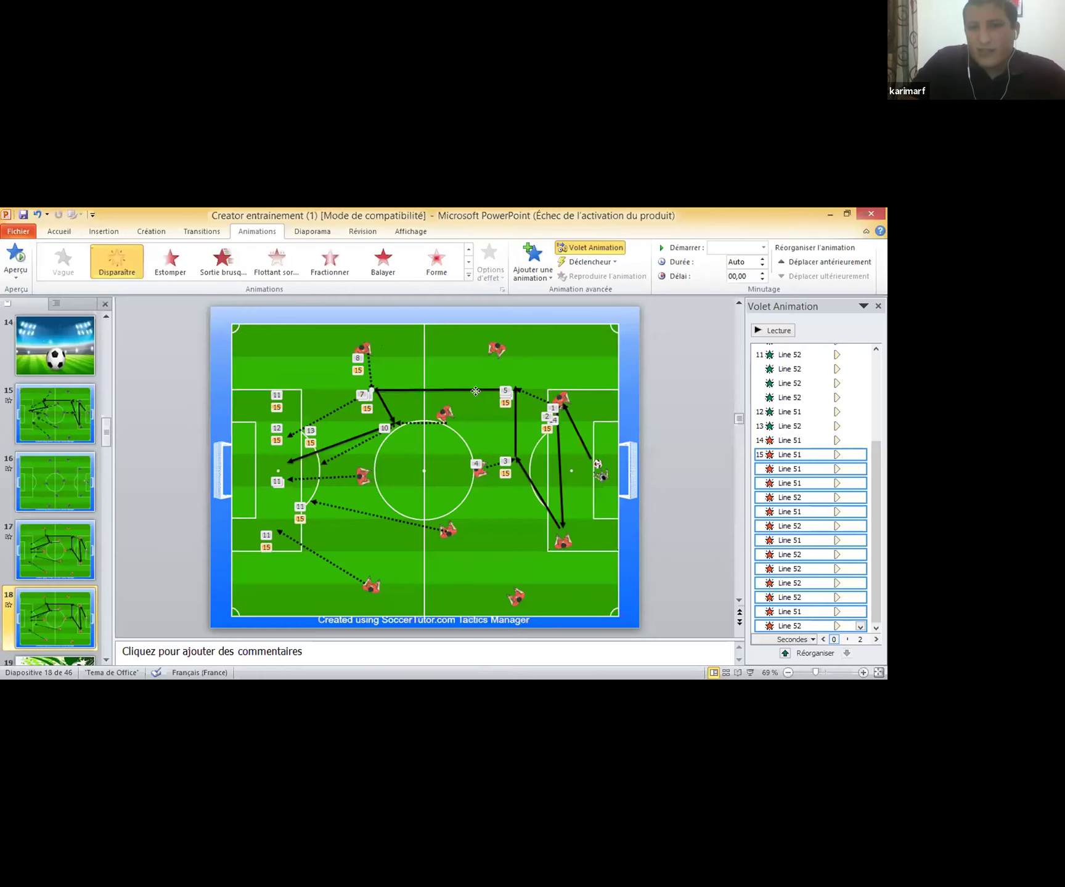
Delete the arrow near the right penalty box, the left-side arrows and those around players 7-9.
left_click(475, 392)
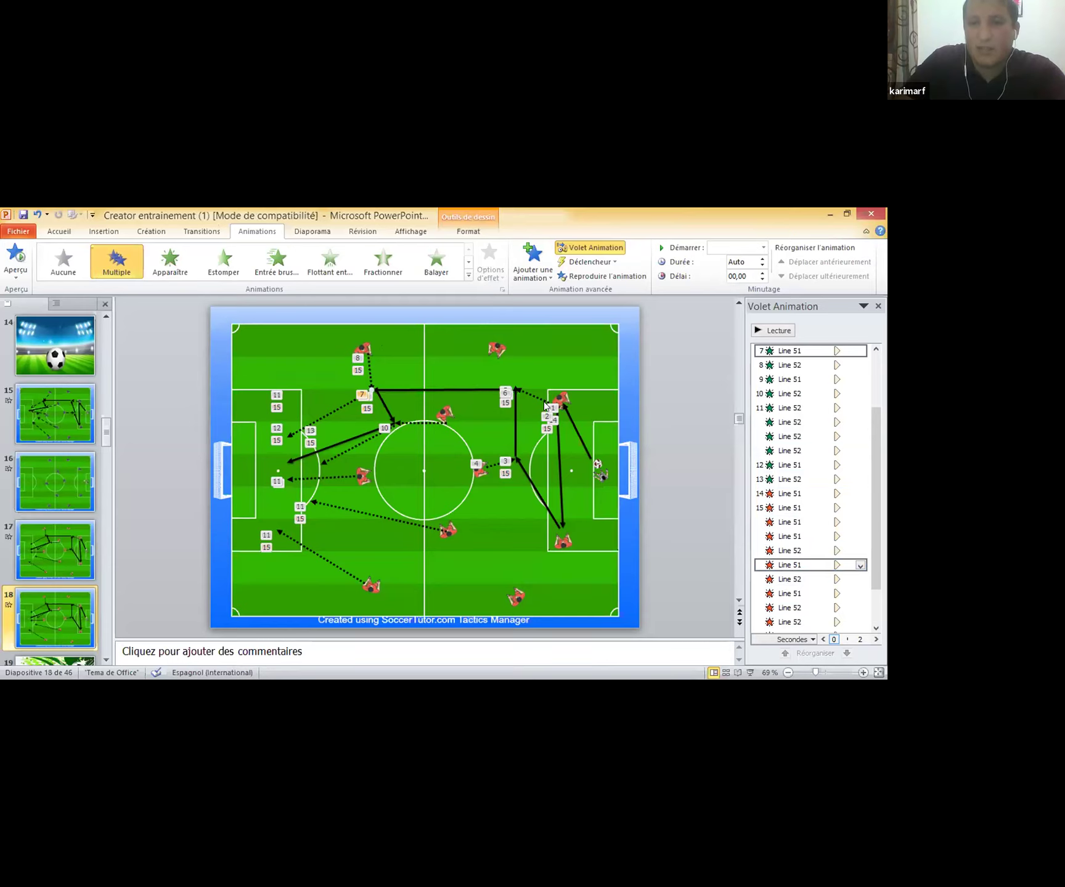
left_click(564, 432)
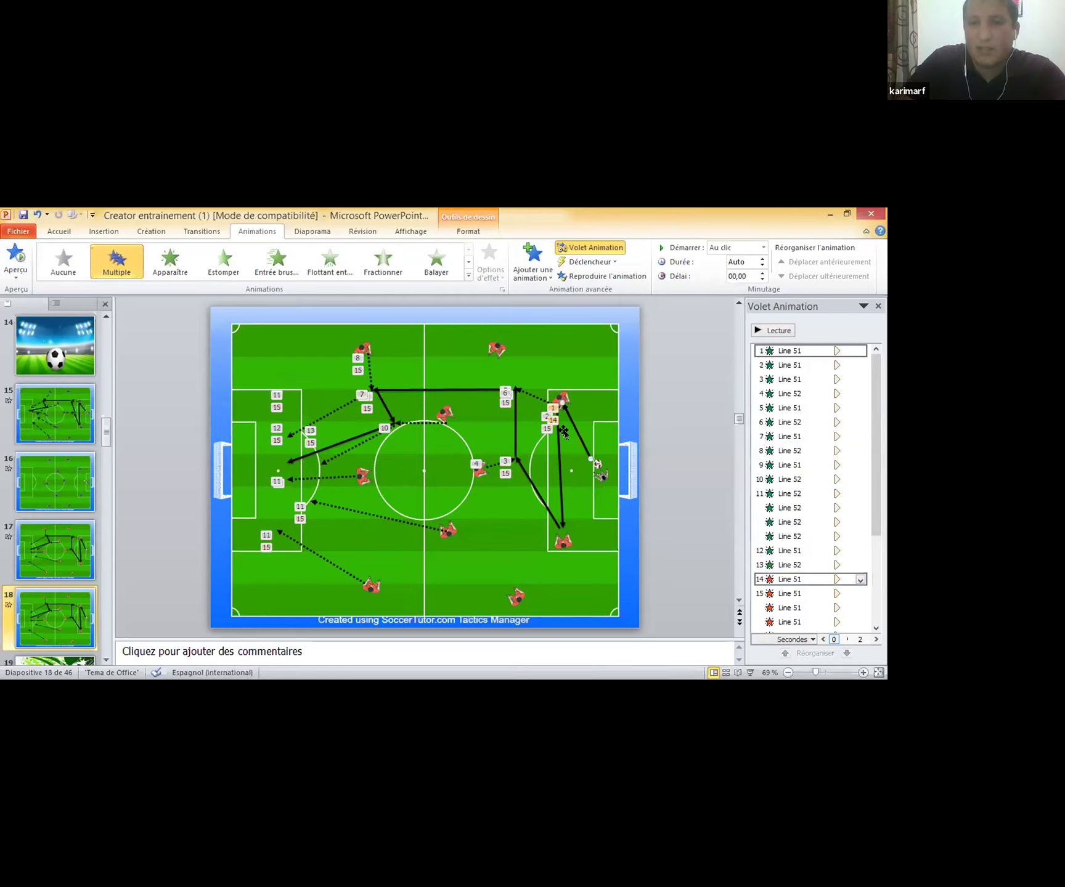
key("Delete")
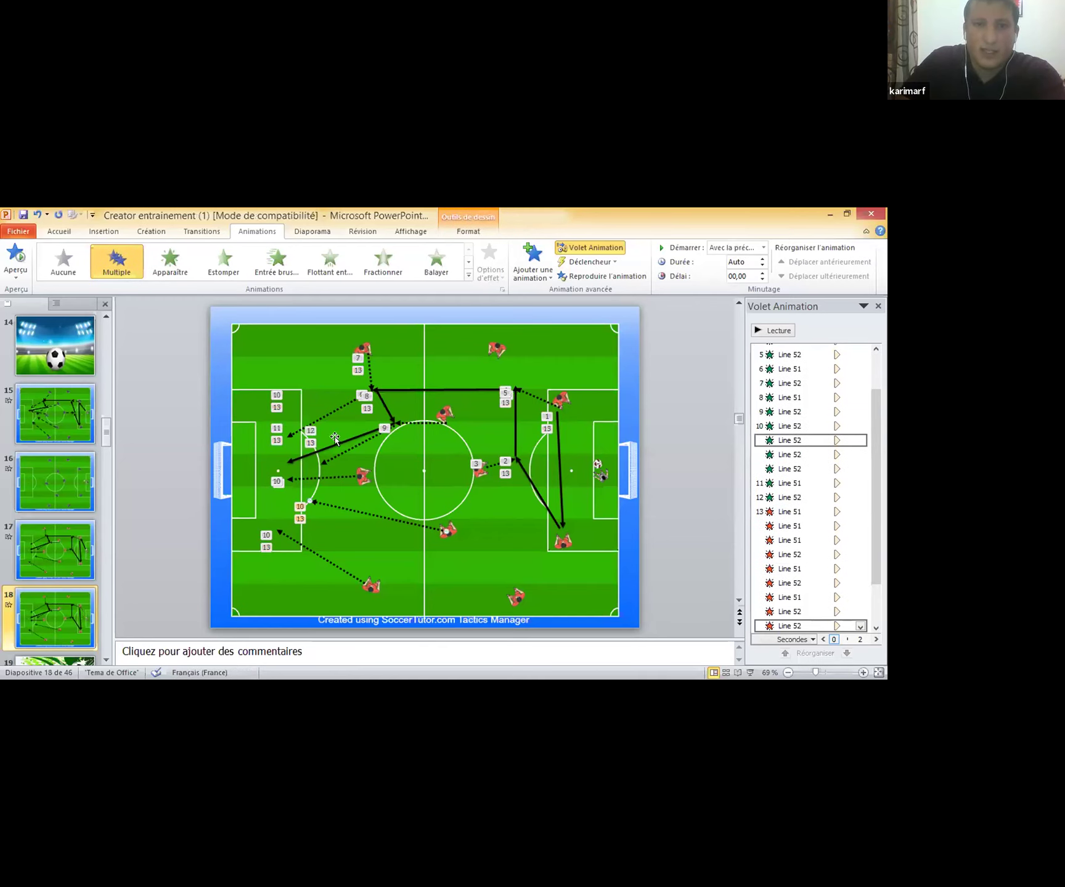
key("Delete")
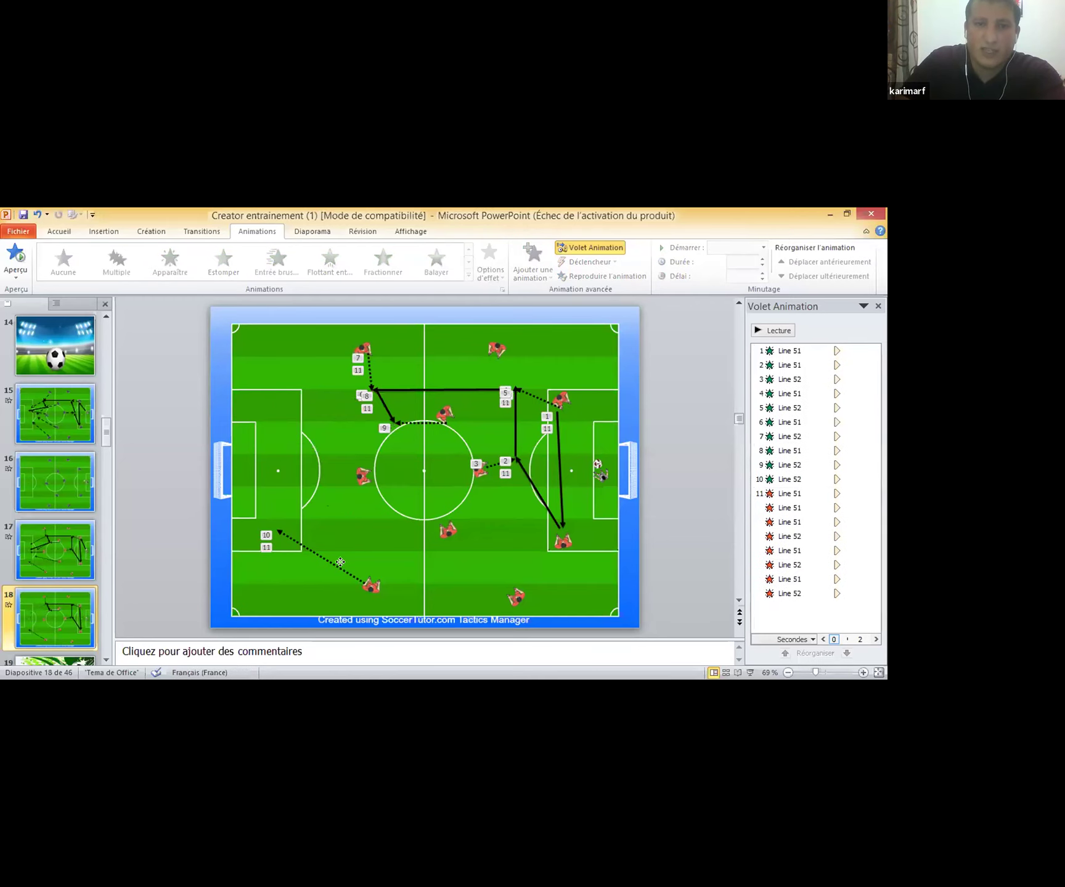
left_click(385, 404)
key("Delete")
left_click(516, 414)
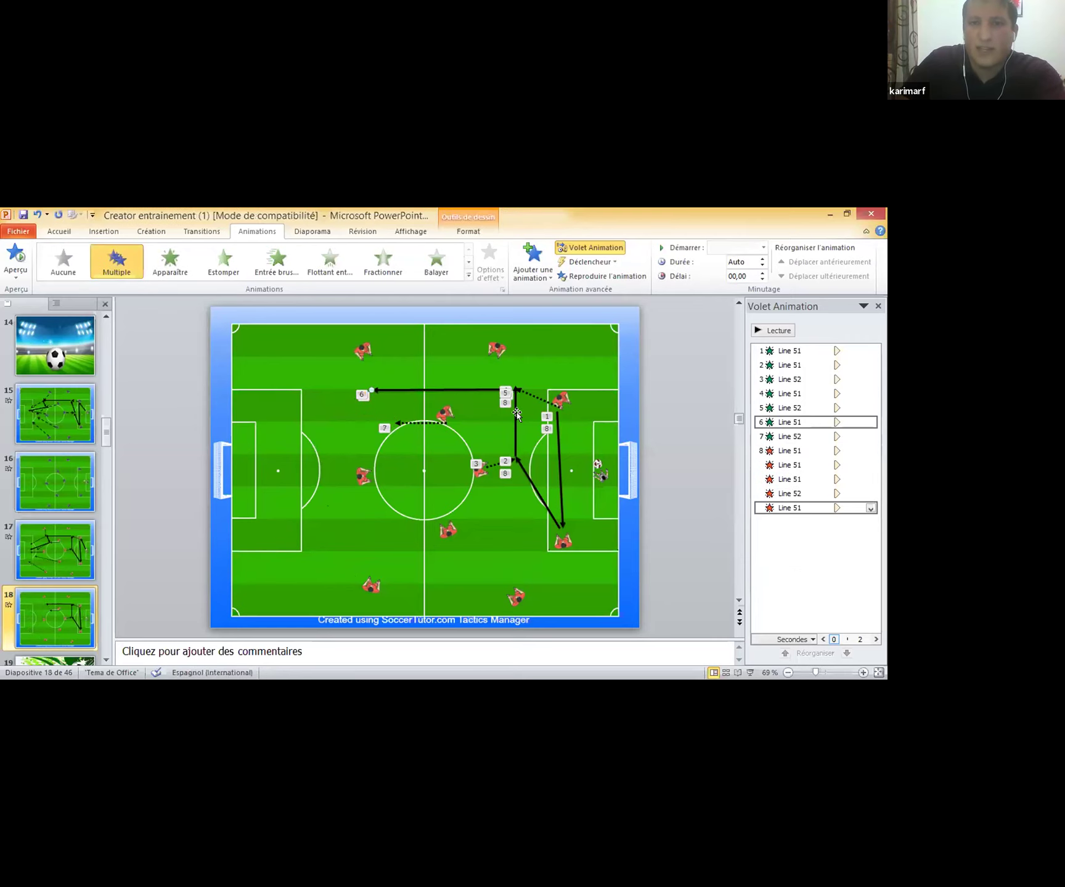
key("Delete")
Delete the remaining arrow lines, including the top-right dotted, diagonal and last dotted arrows.
left_click(557, 439)
key("Delete")
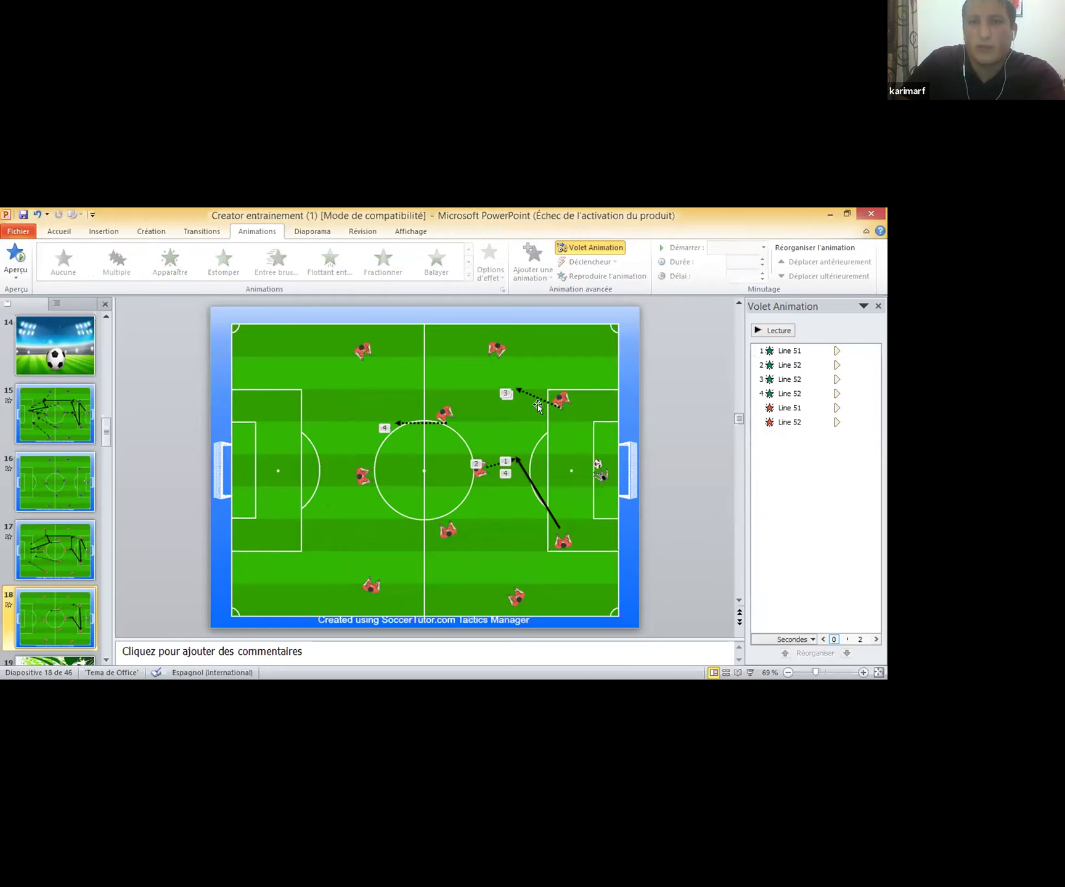
left_click(537, 406)
key("Delete")
left_click(527, 490)
key("Delete")
left_click(493, 467)
left_click(497, 463)
key("Delete")
left_click(399, 422)
key("Delete")
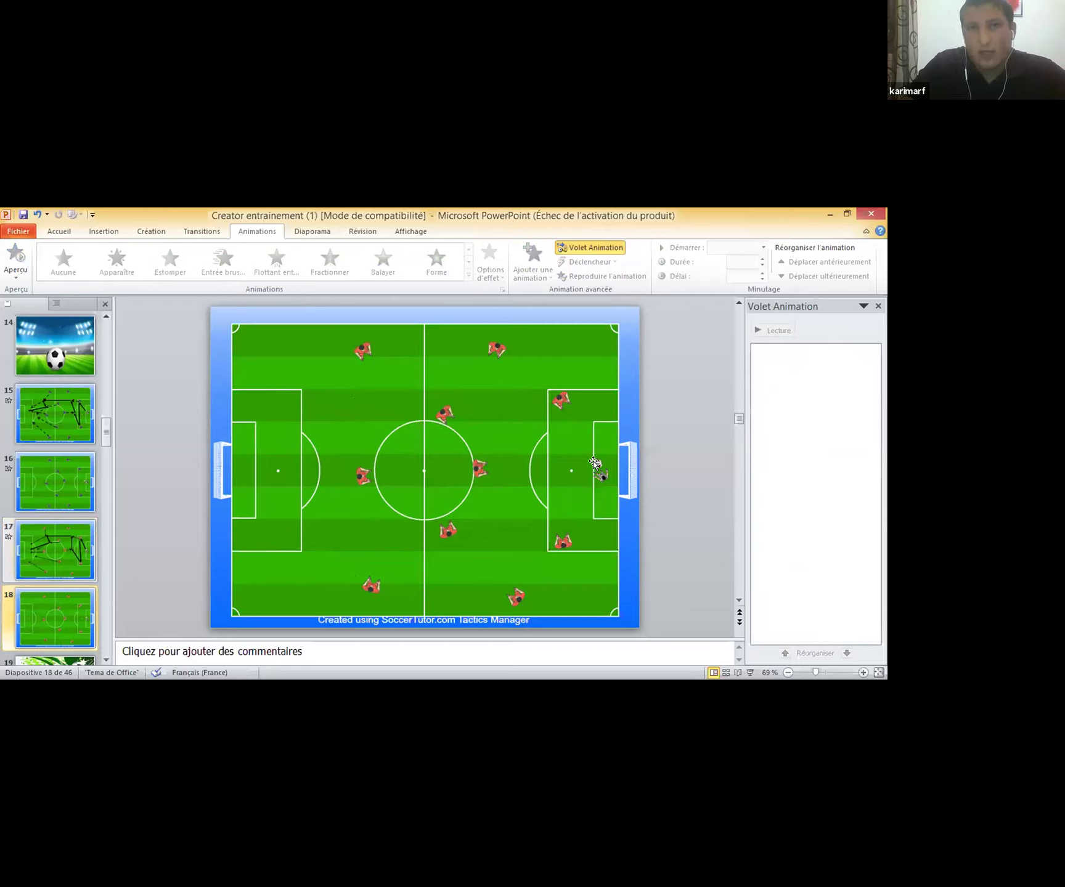
Give the goalkeeper two Lignes motion paths, toward the top defender and down toward the lower defender.
left_click(594, 463)
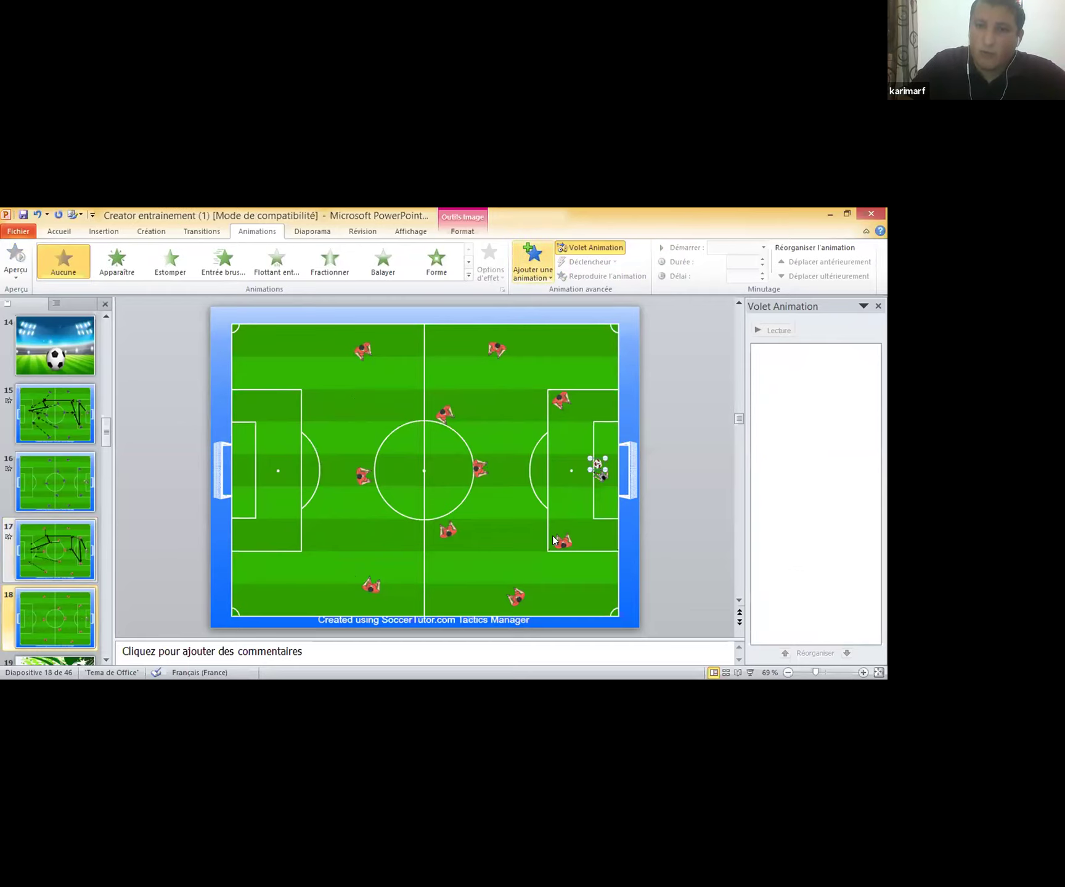
key("alt+a")
key("a")
key("a")
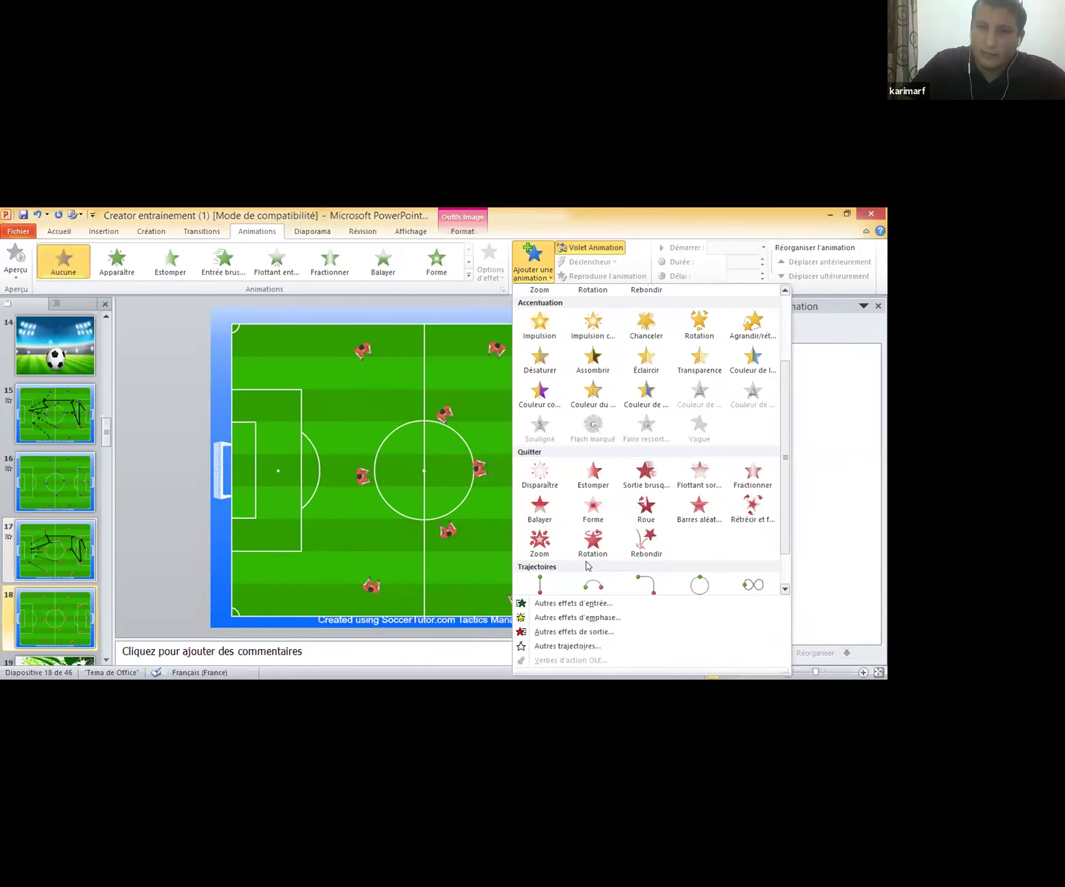
key("Down")
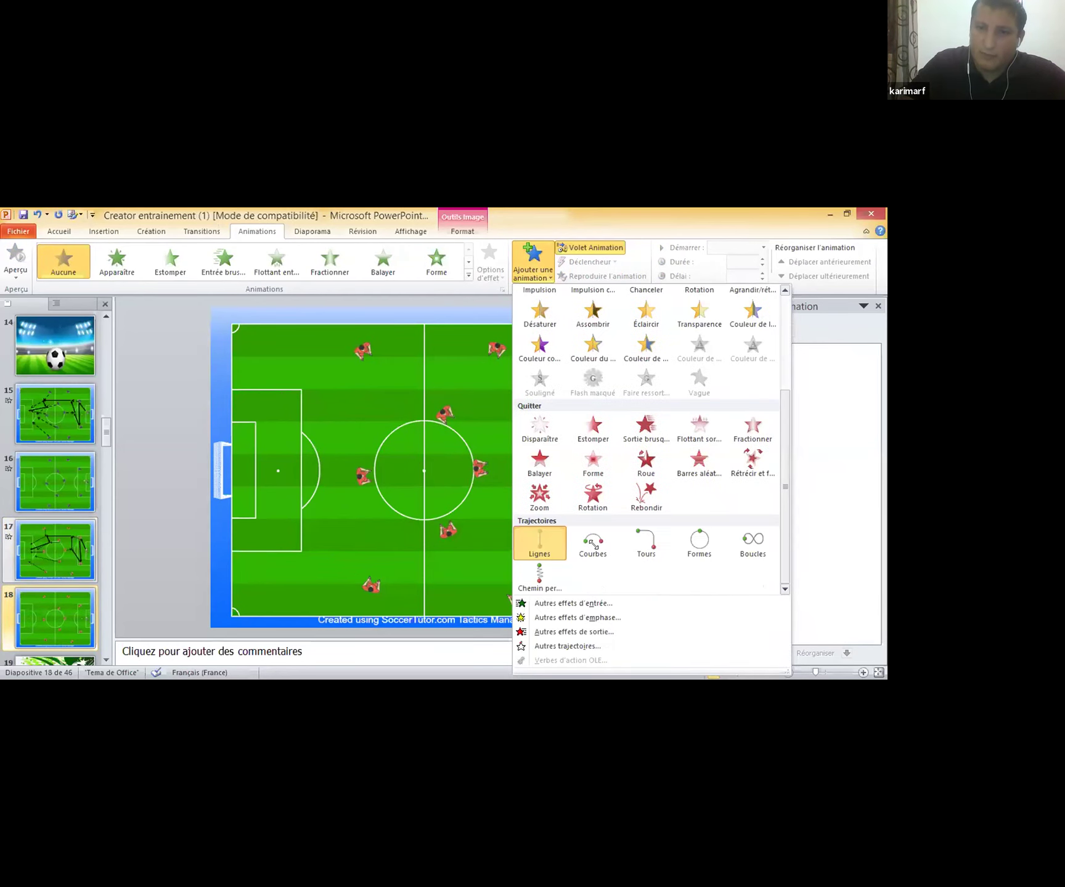
key("Return")
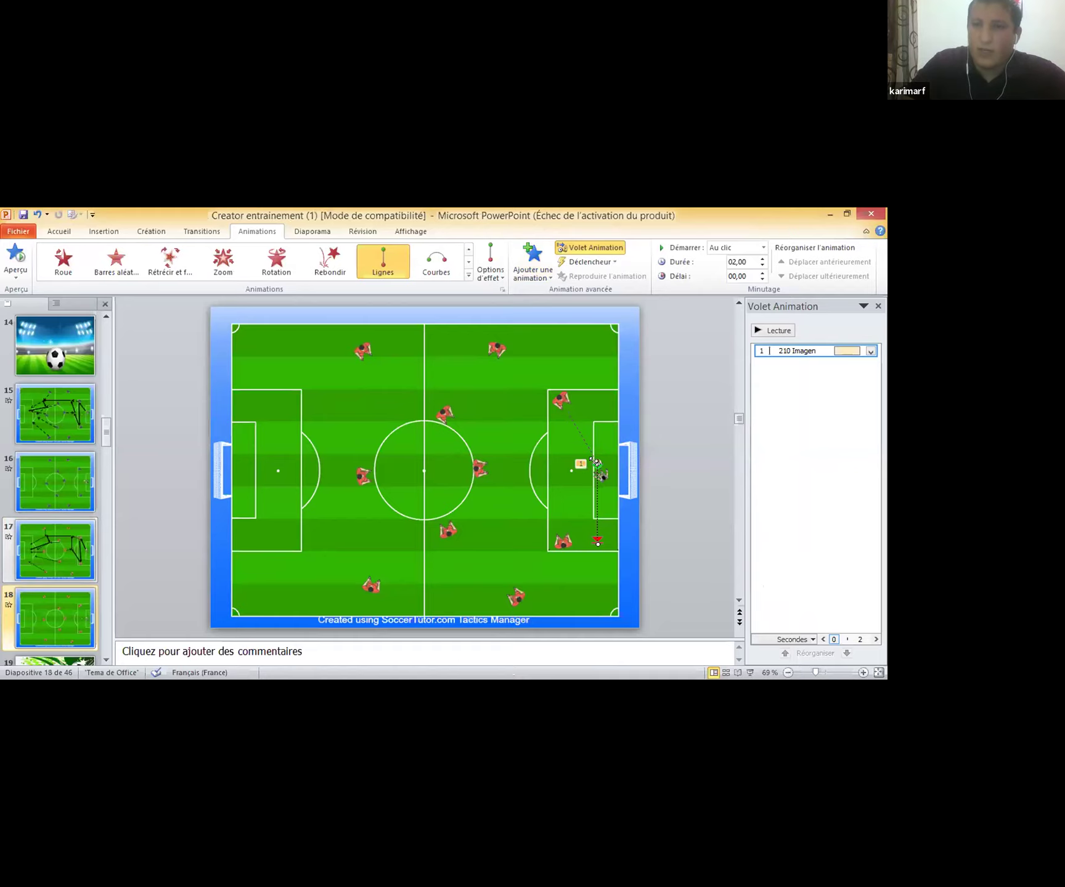
left_click_drag(595, 461, 593, 459)
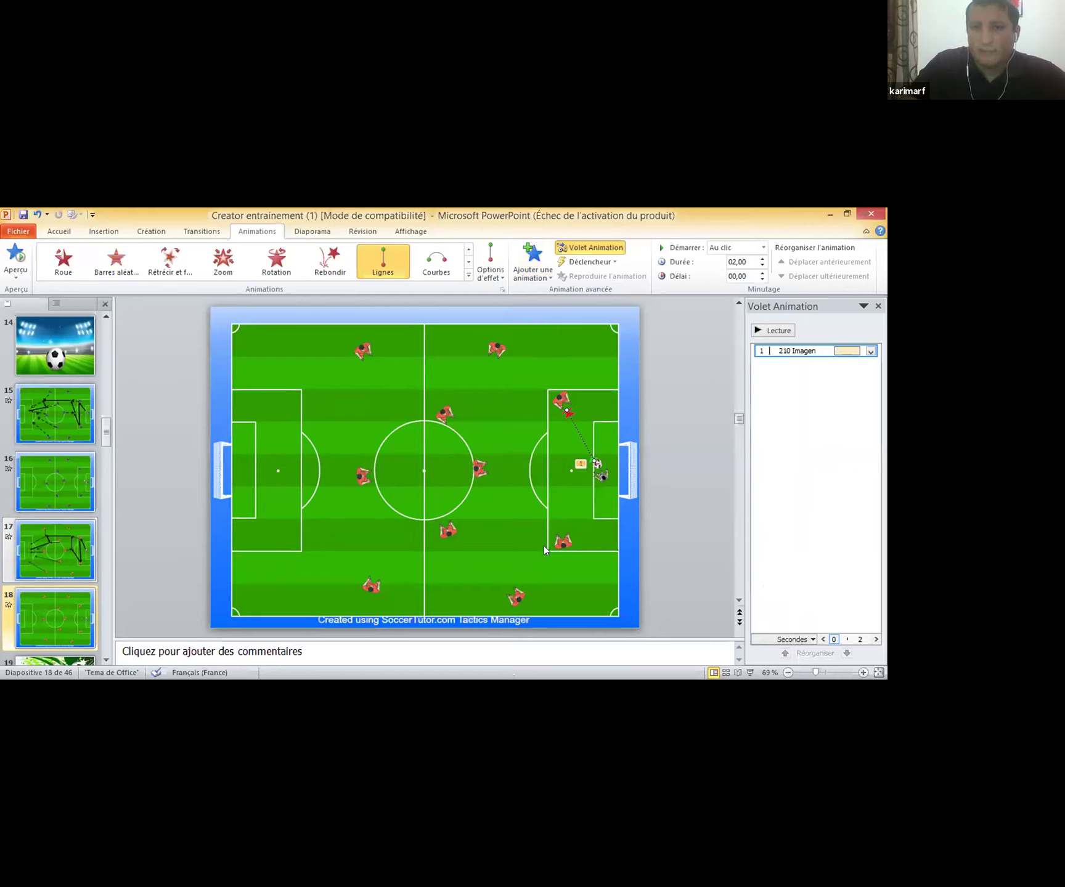
key("Tab")
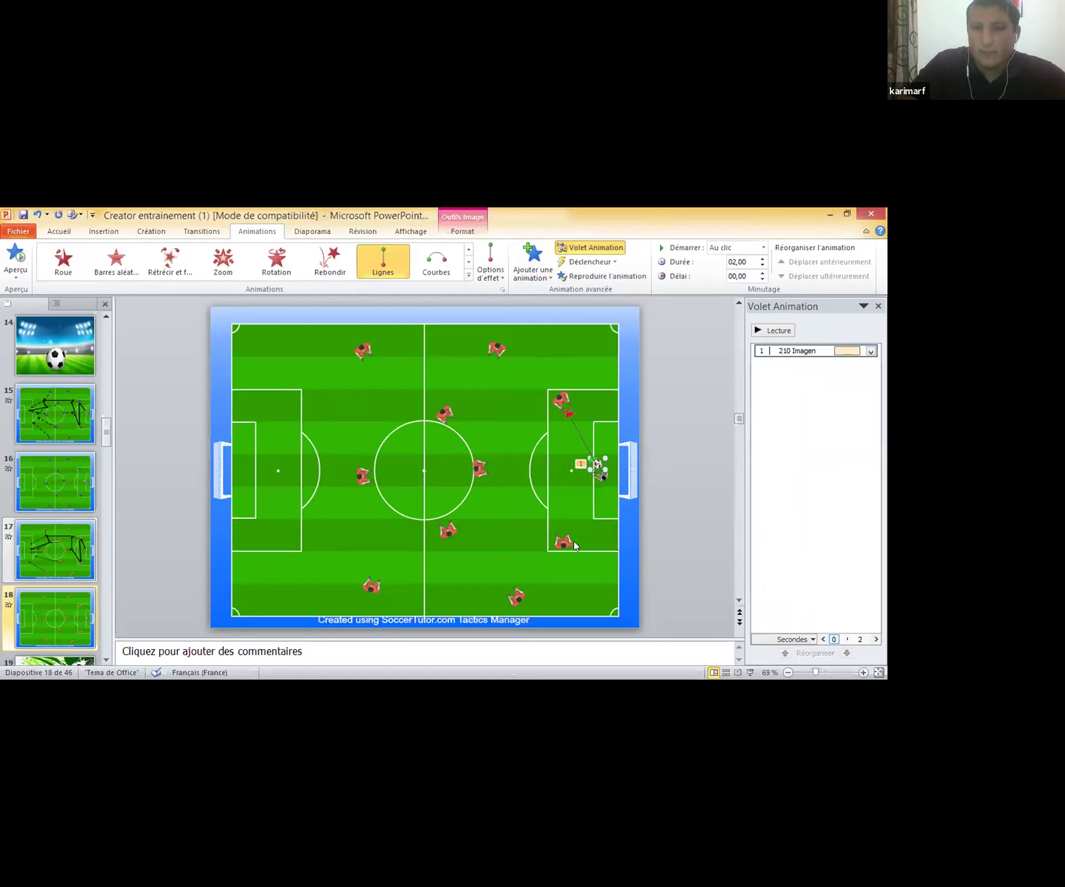
left_click(533, 262)
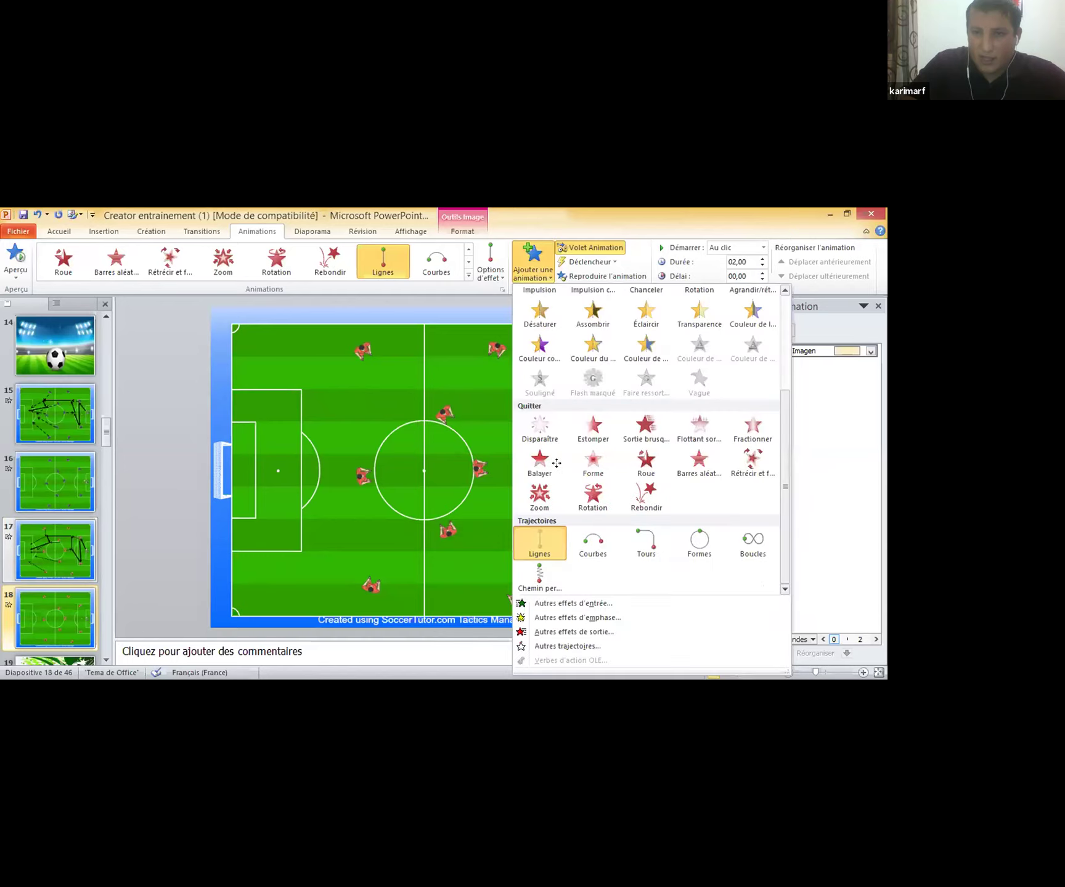
left_click(542, 541)
left_click_drag(562, 469, 563, 471)
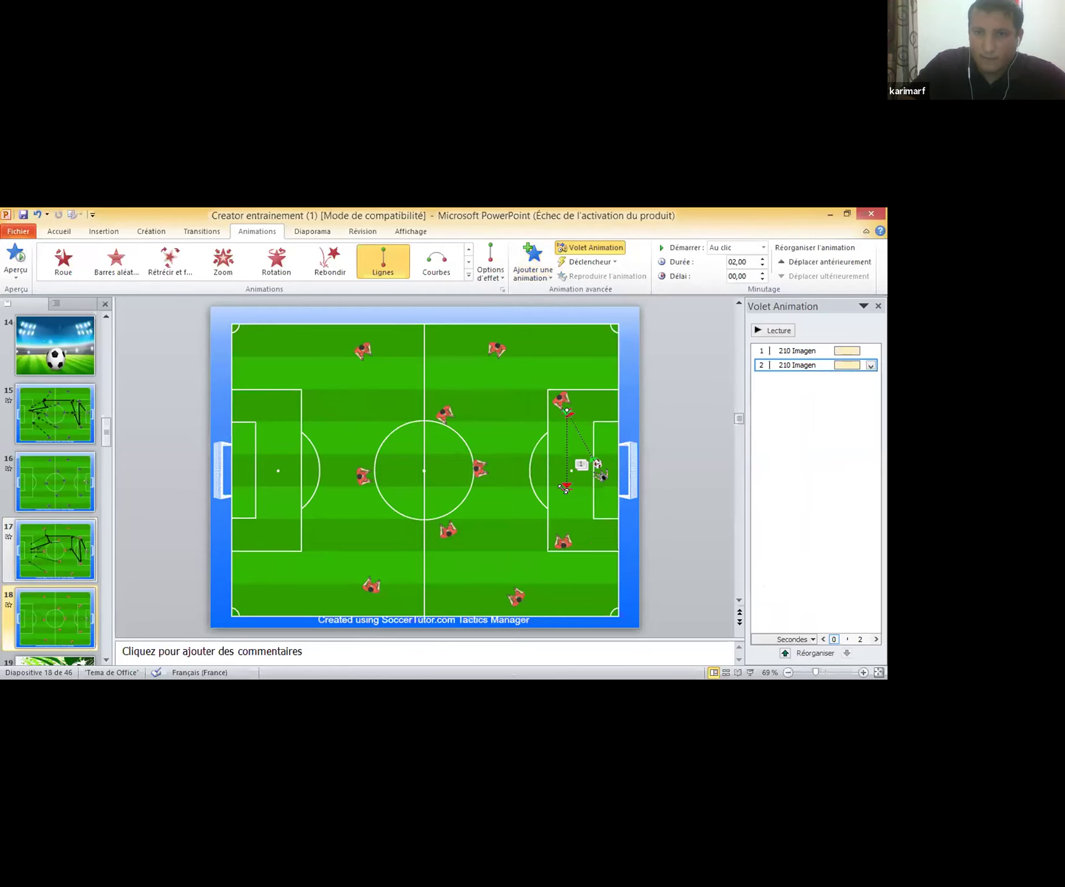
left_click_drag(562, 529, 562, 529)
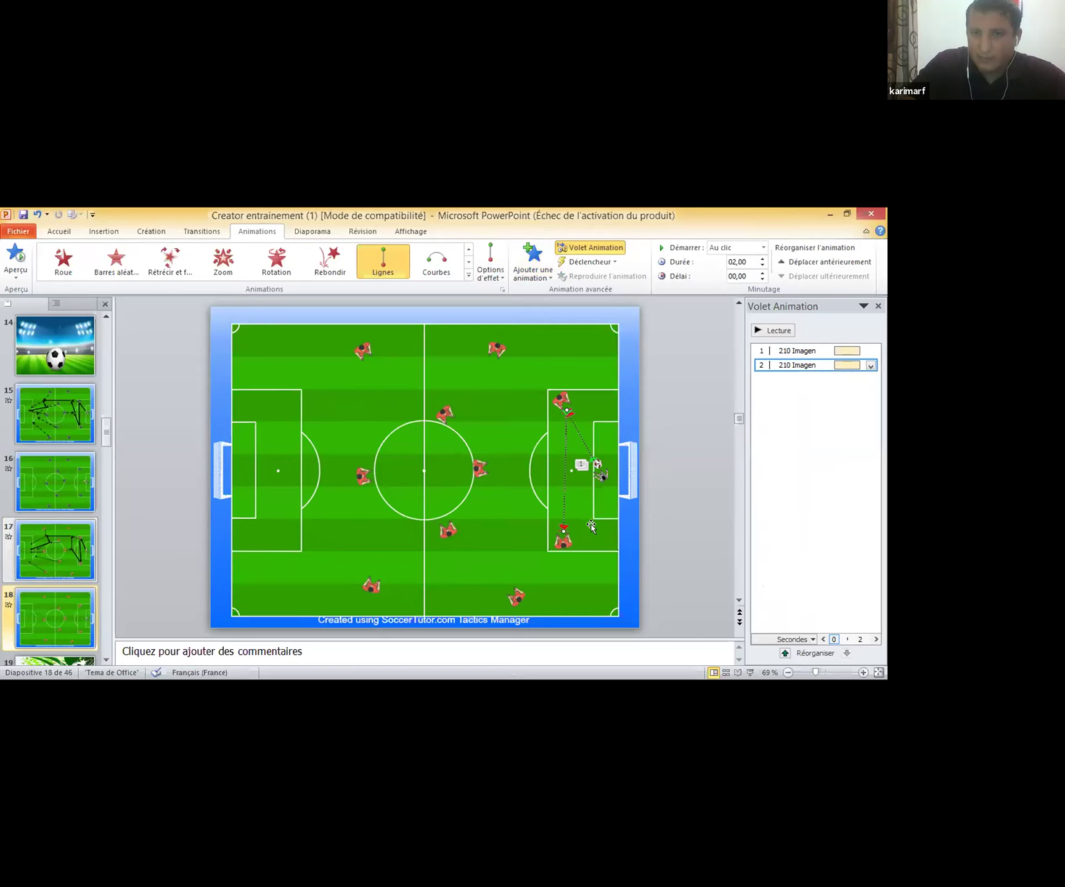
left_click(591, 525)
Add a third straight-line motion path to the ball, undoing its misplaced adjustment.
left_click(593, 466)
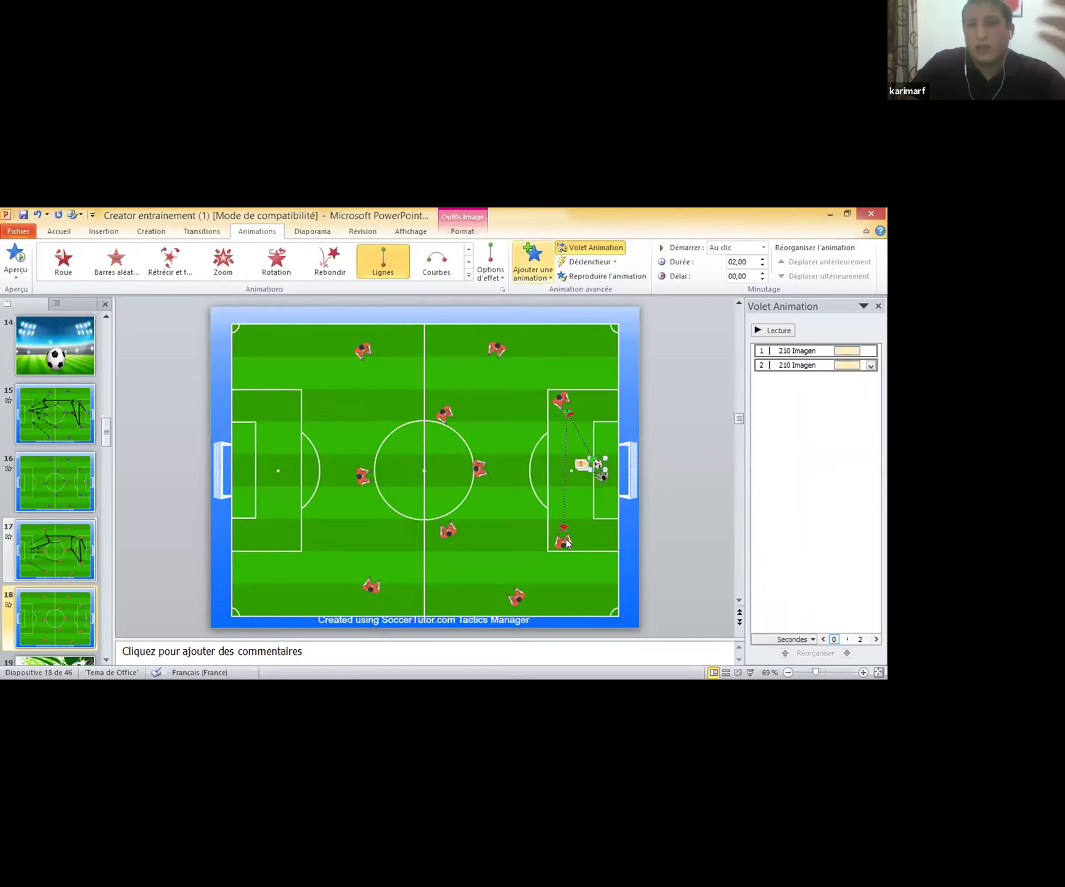
left_click(534, 275)
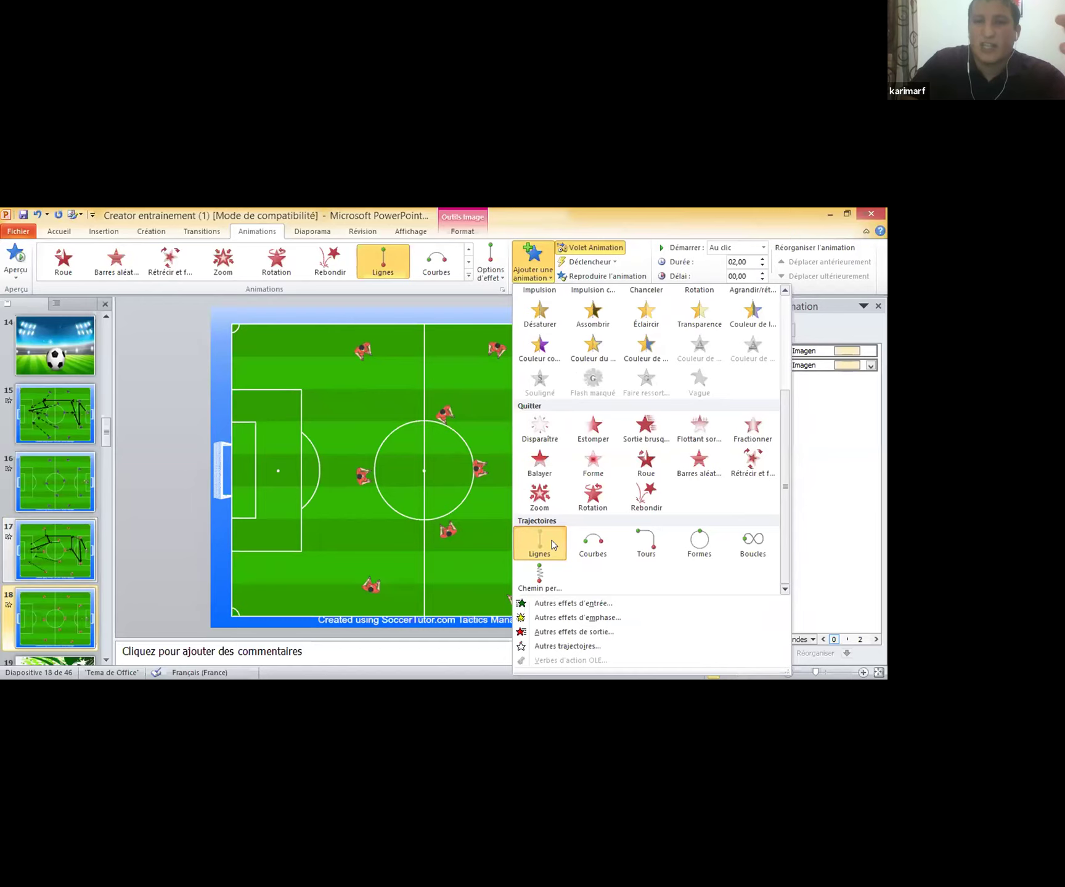
left_click(552, 545)
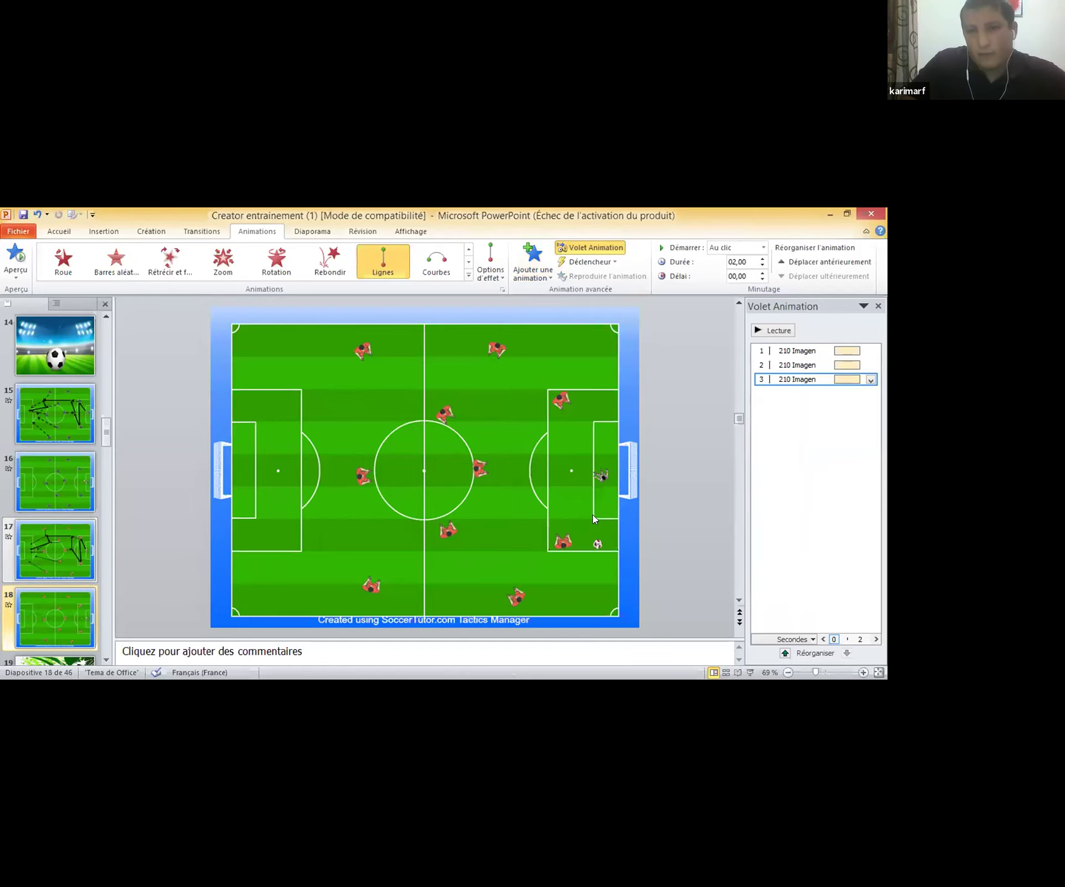
left_click_drag(593, 513, 561, 609)
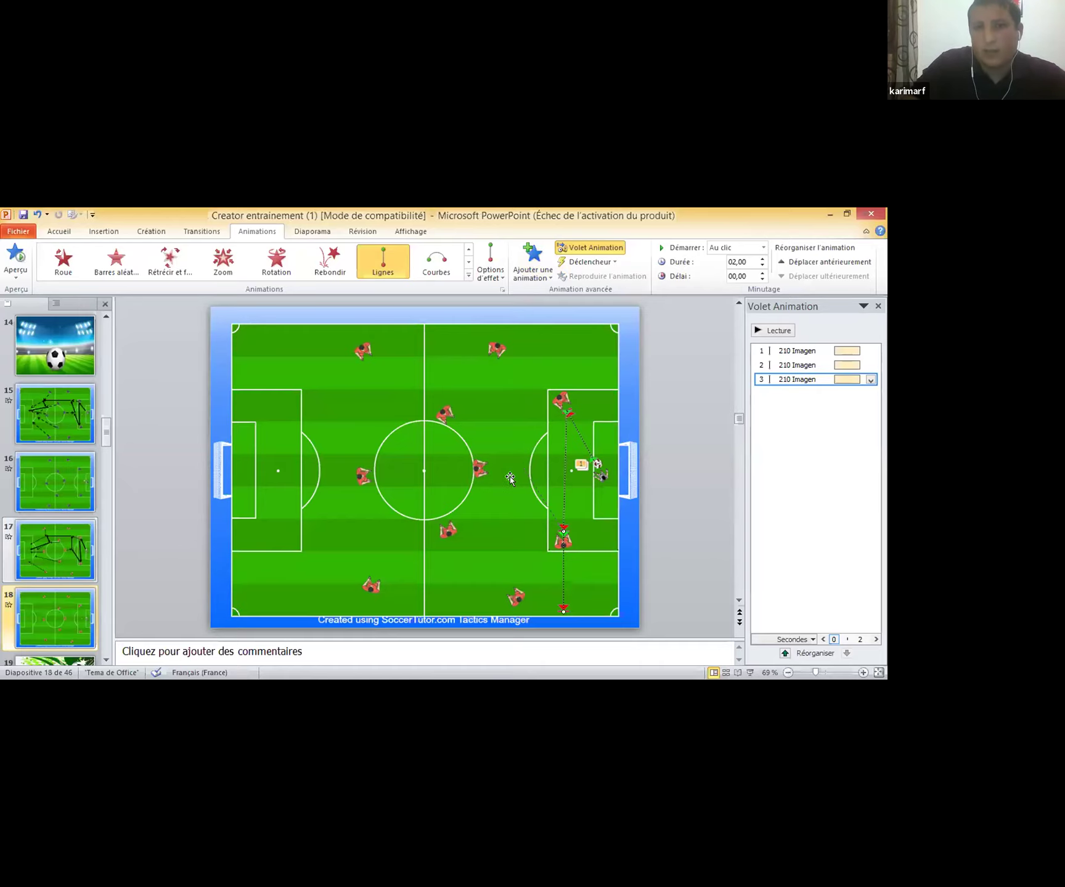
key("ctrl+z")
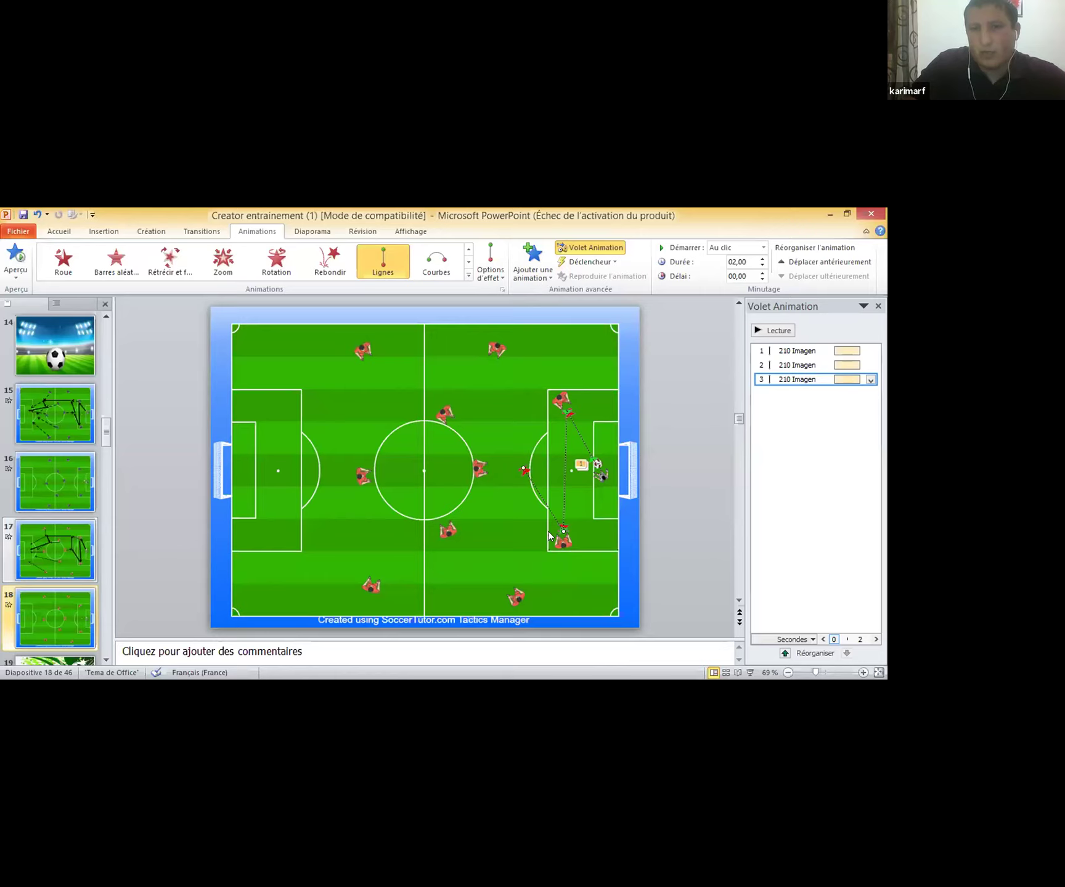
Add straight-line paths to the centre player and the penalty-box-corner player, aiming his run left.
left_click(478, 468)
left_click(382, 262)
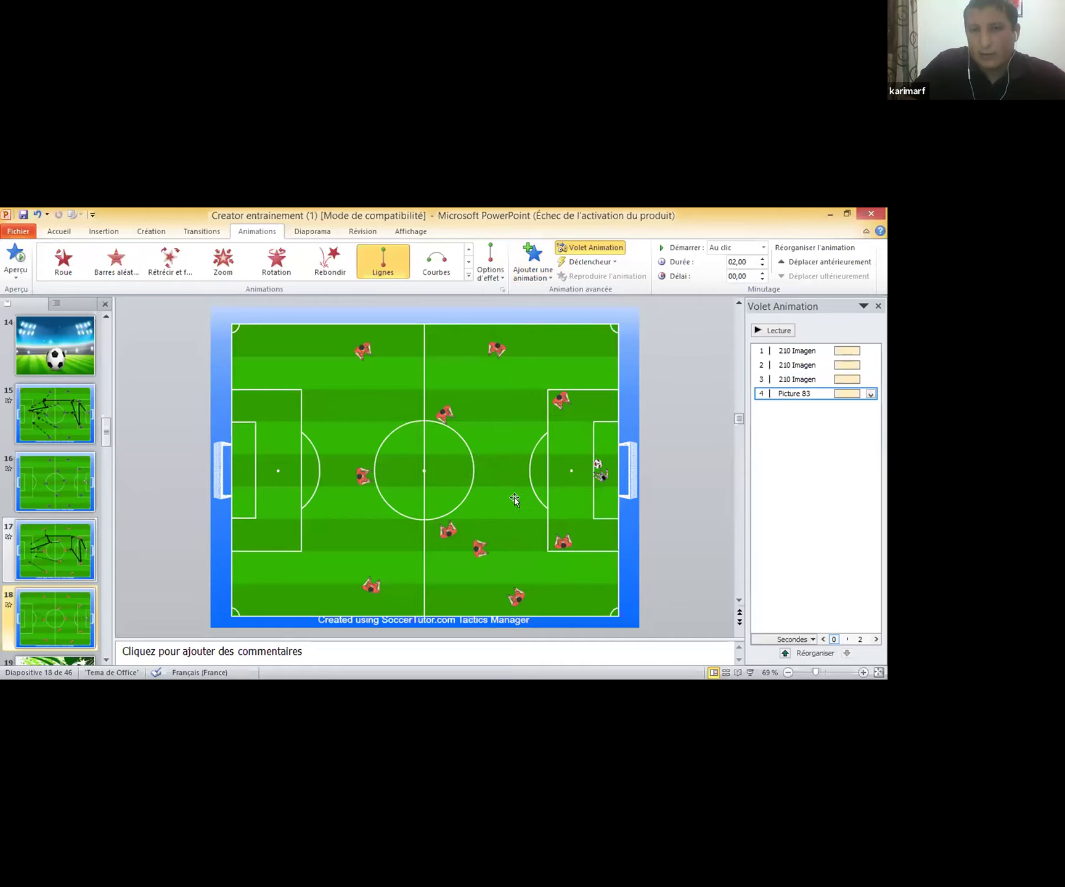
left_click(558, 405)
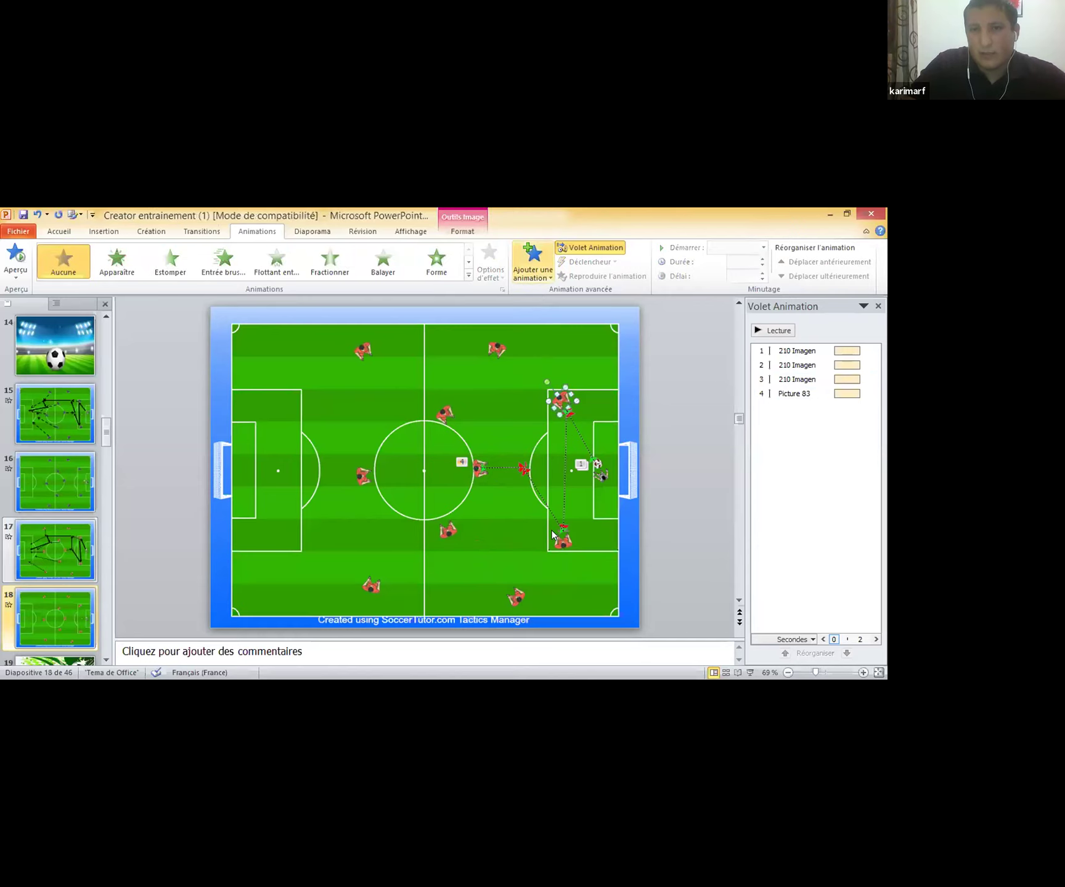
key("Return")
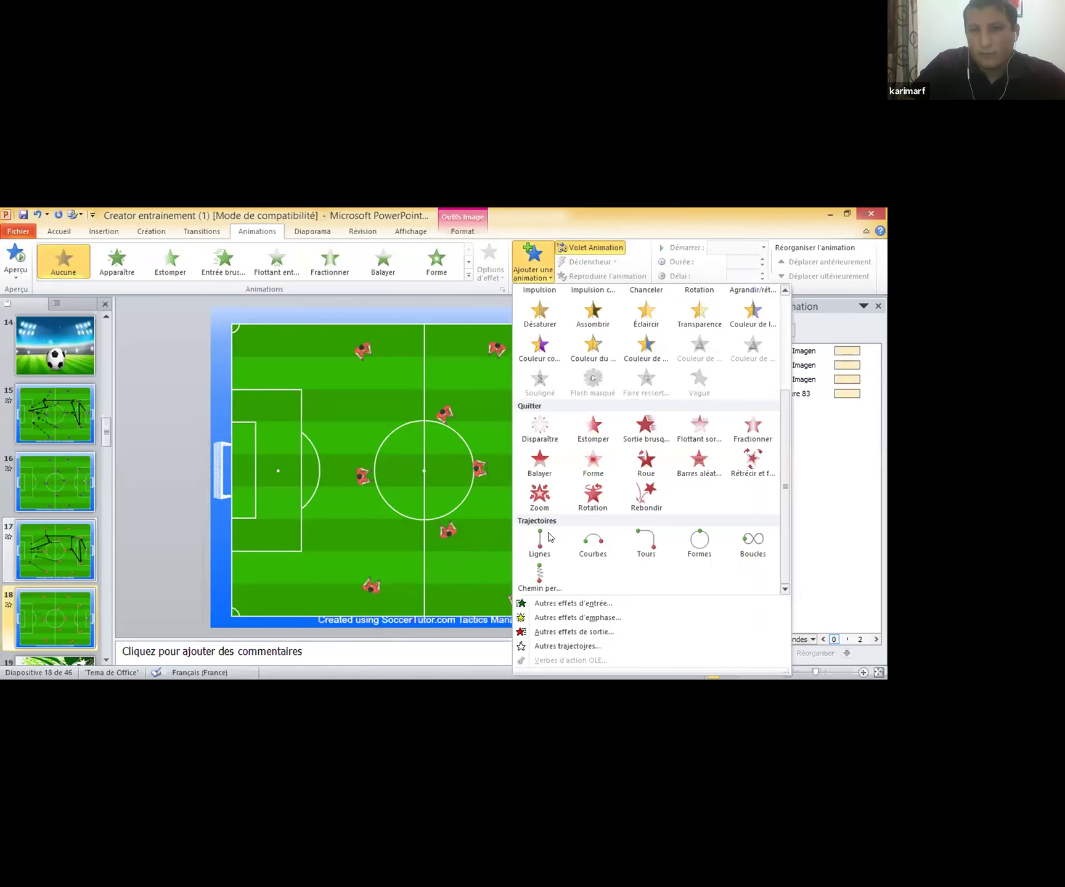
left_click(548, 533)
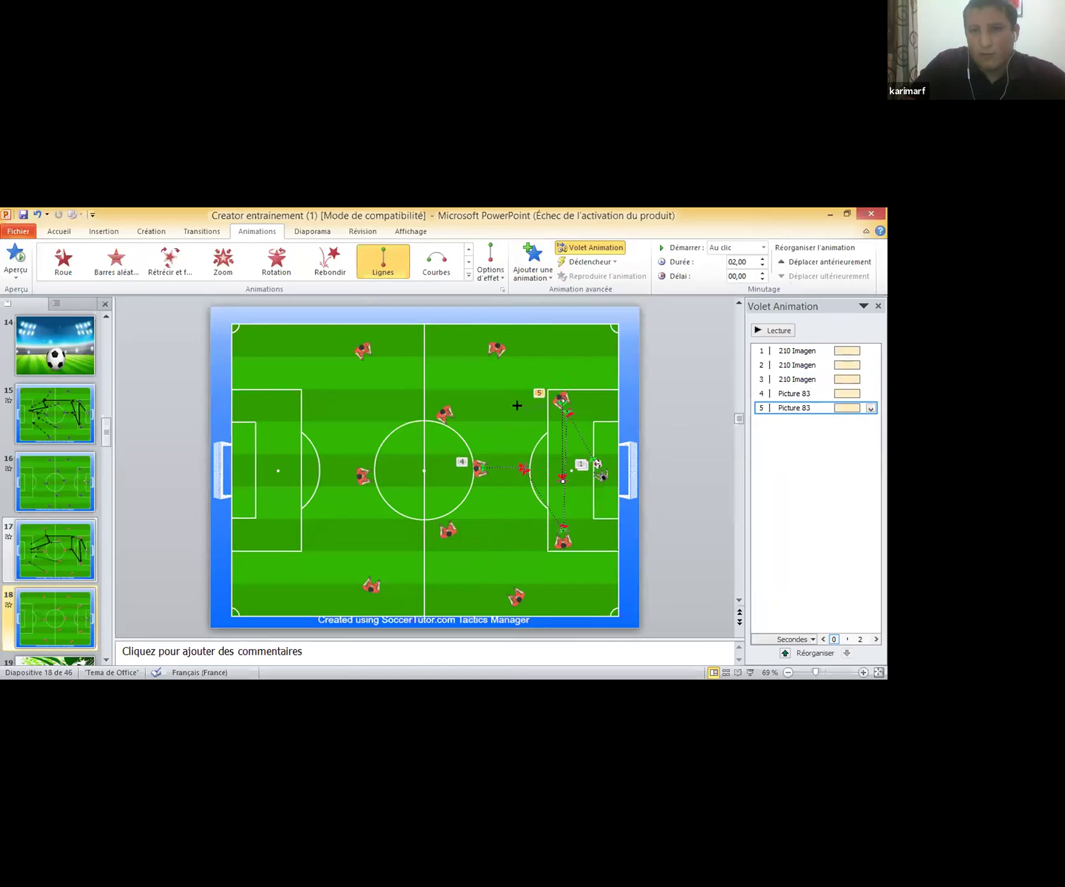
left_click_drag(513, 400, 528, 401)
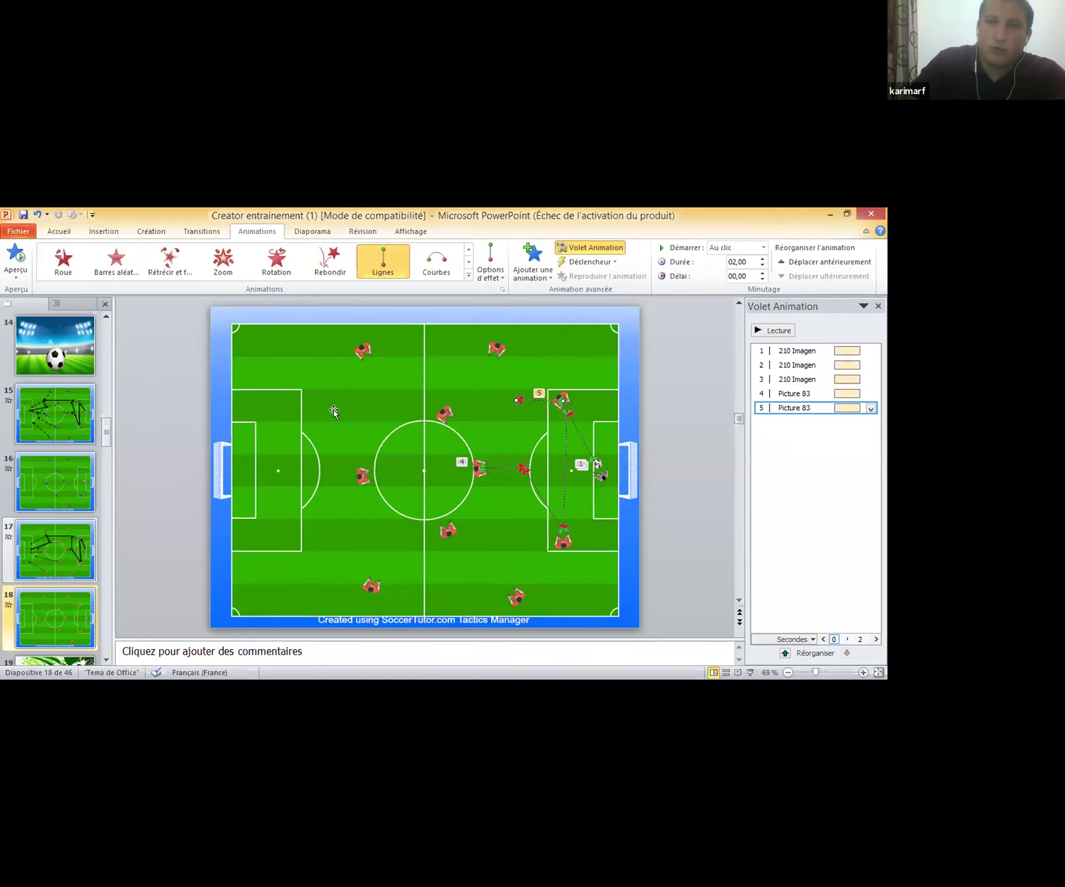
Add another straight-line path to the ball, placed along the player running downward.
left_click(563, 397)
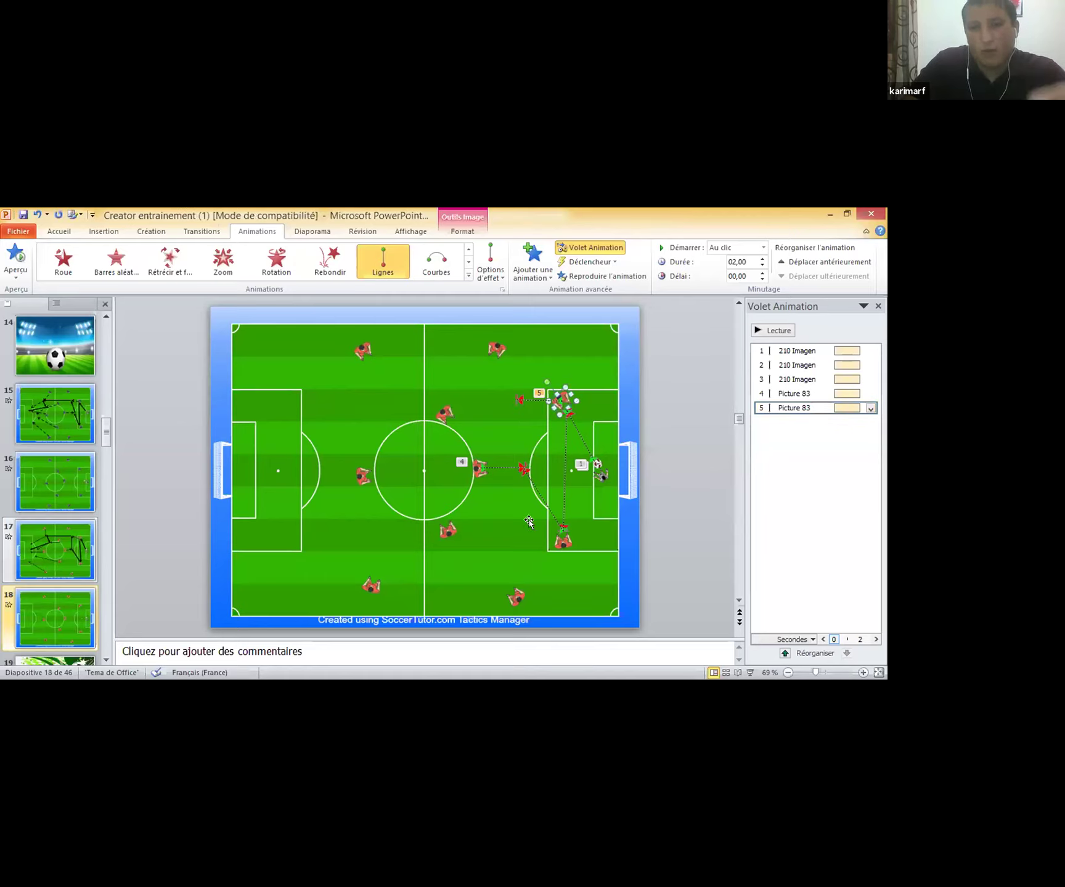
left_click(497, 495)
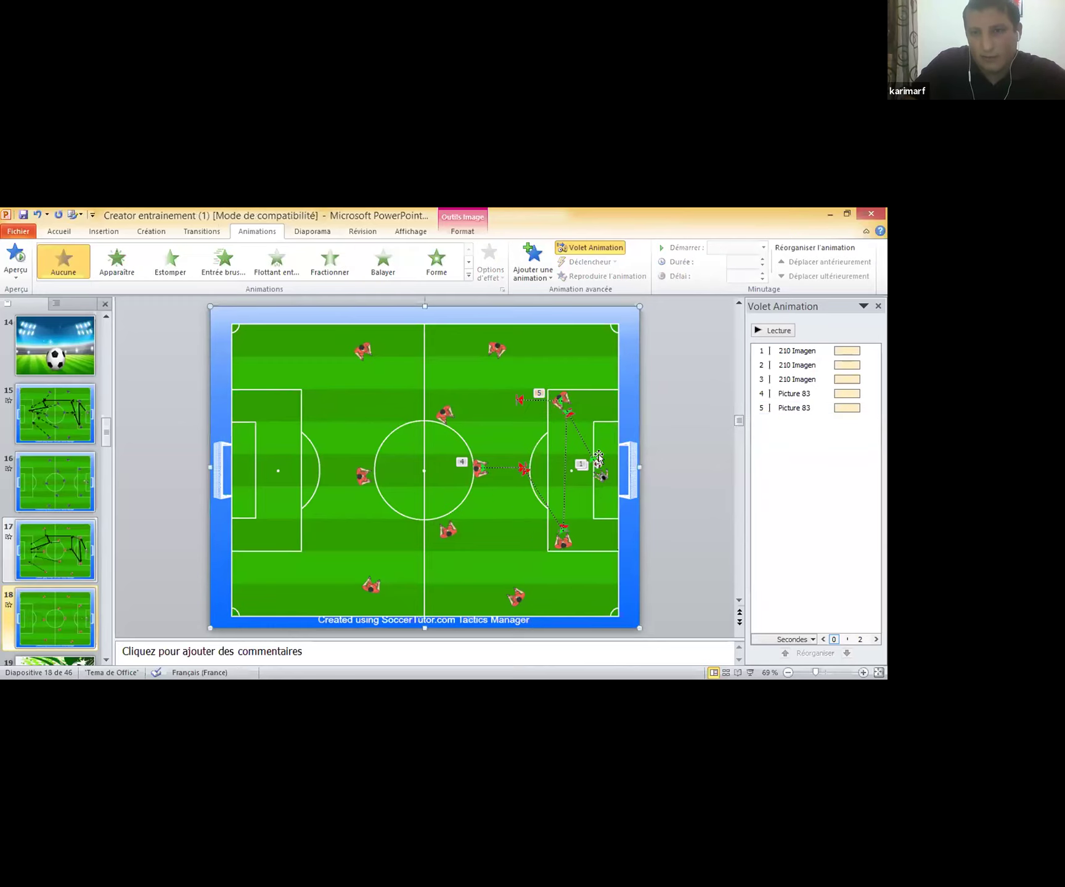
left_click(593, 462)
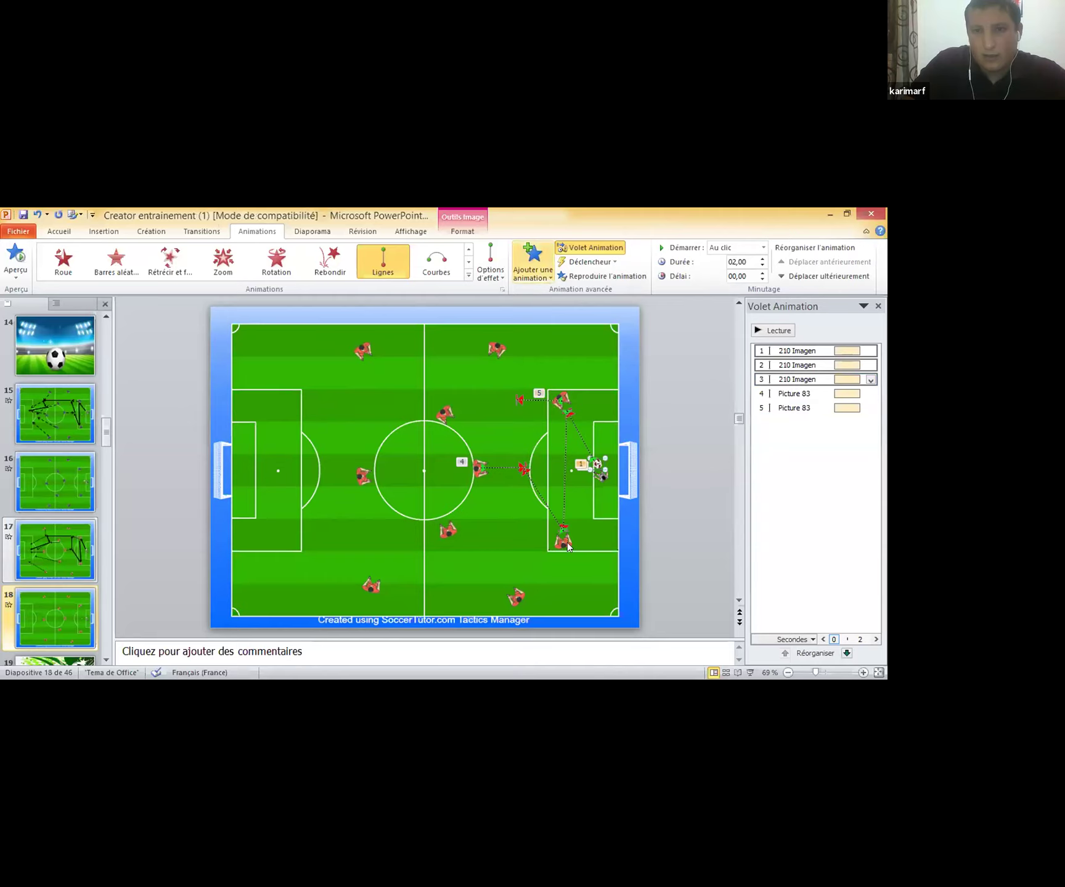
left_click(533, 271)
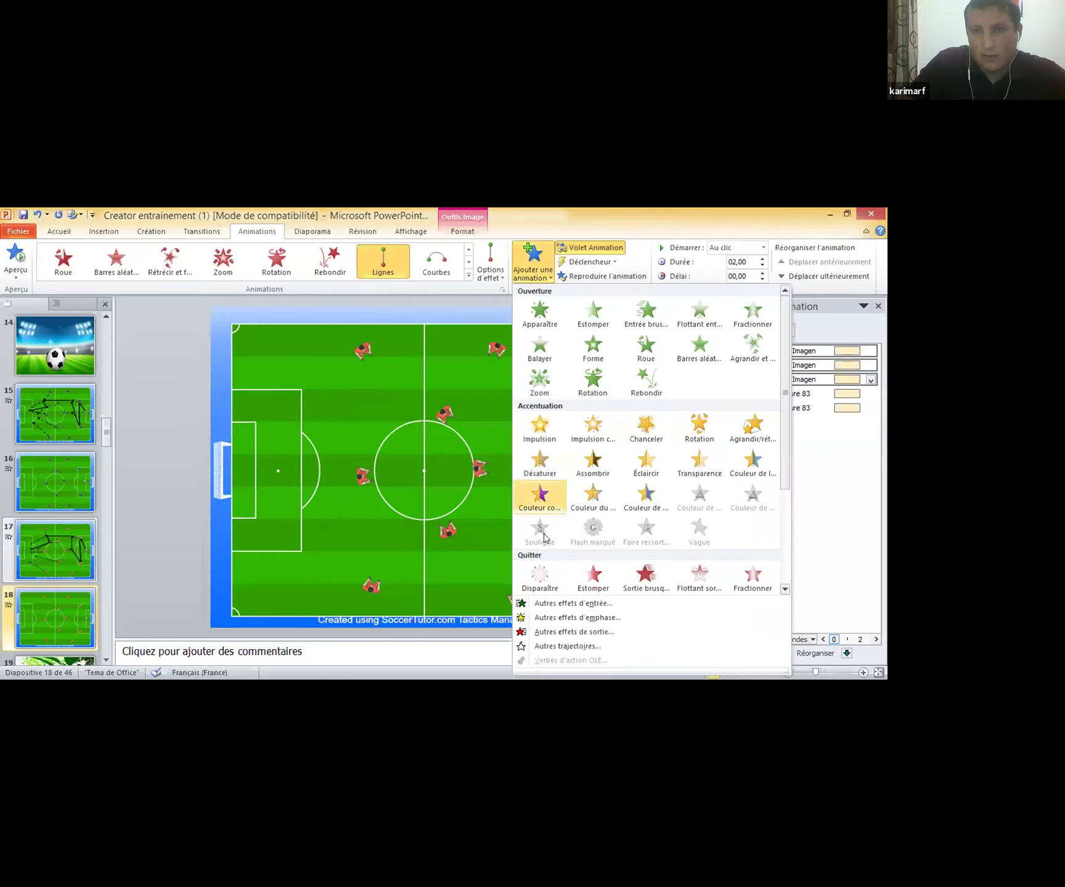
scroll(544, 537, "down", 3)
left_click(544, 537)
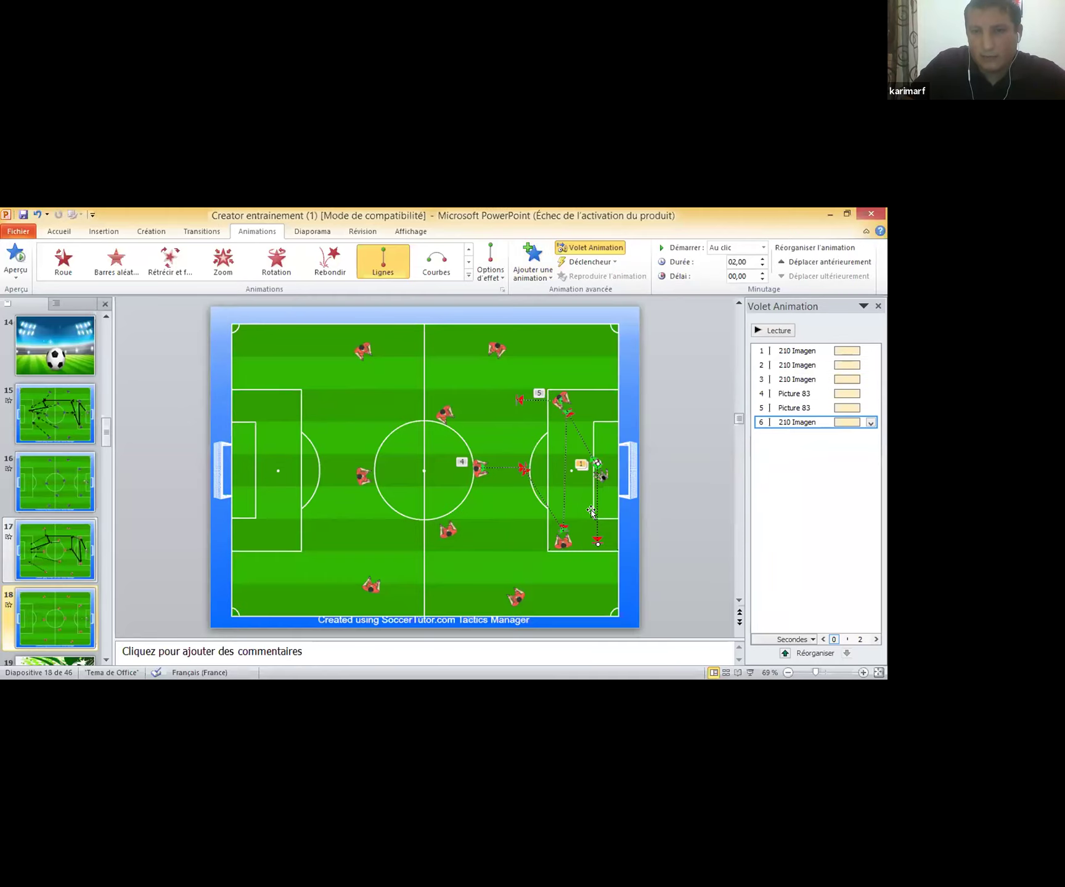
left_click_drag(514, 511, 513, 401)
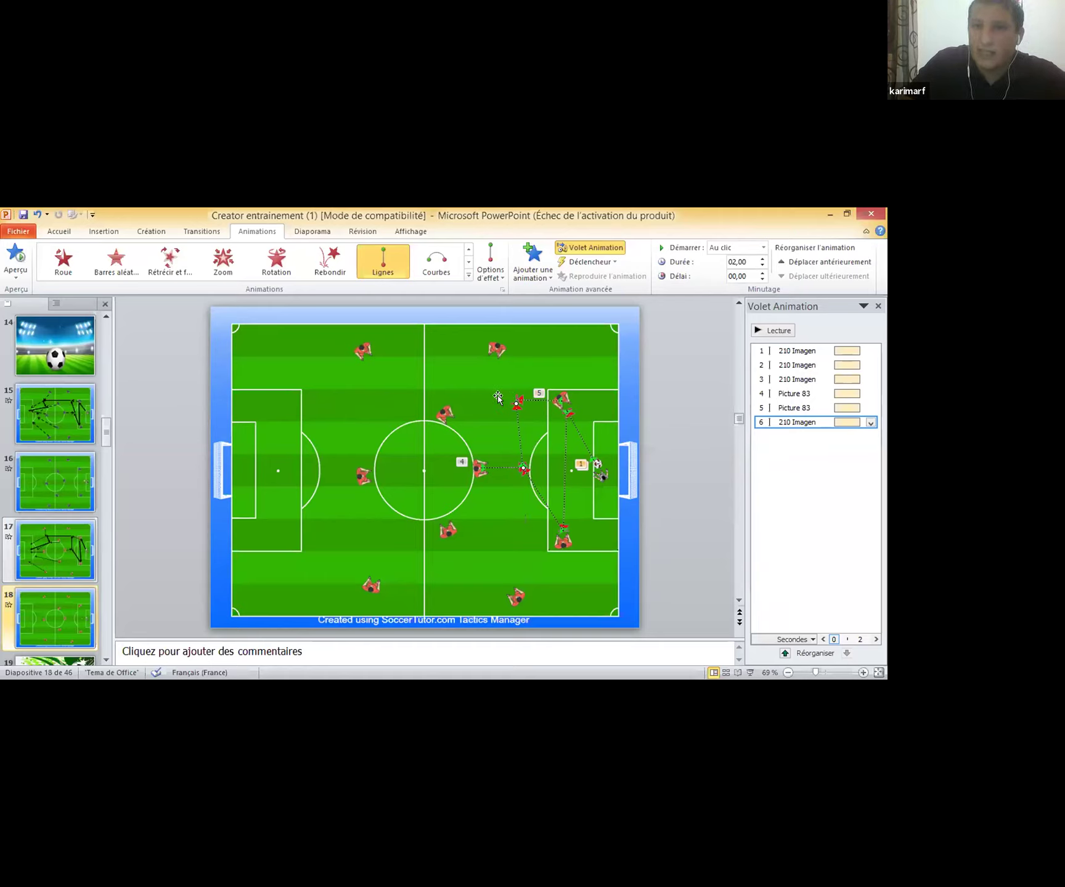
Select the top-of-box player and the ball near the goal for a freehand motion path.
left_click(565, 396)
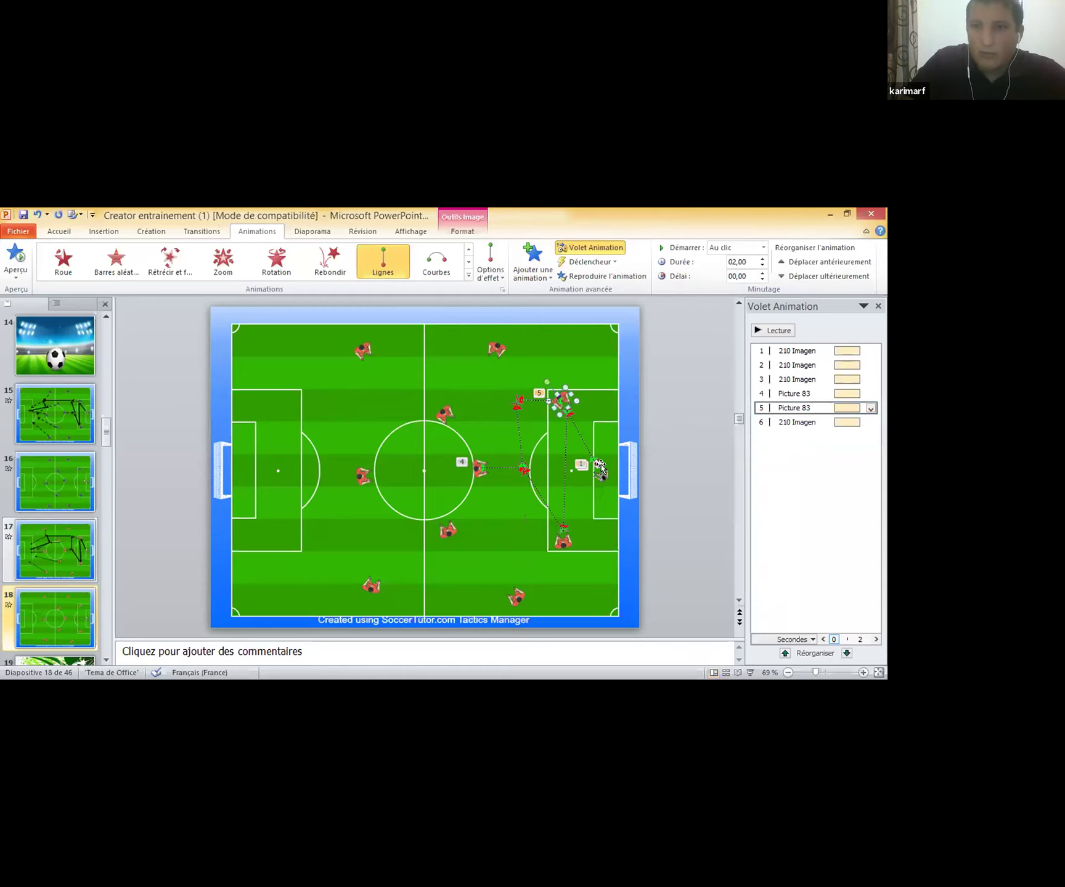
left_click(596, 465, "shift")
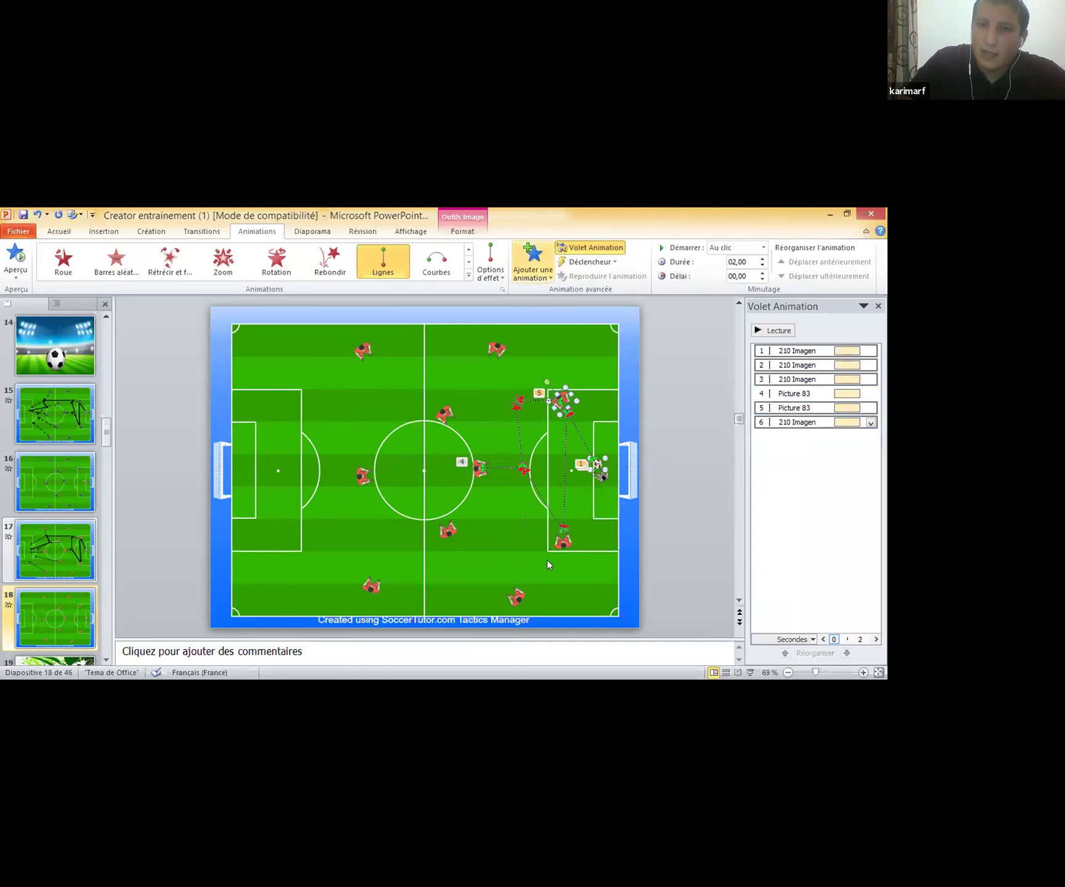
left_click(532, 262)
left_click(509, 394)
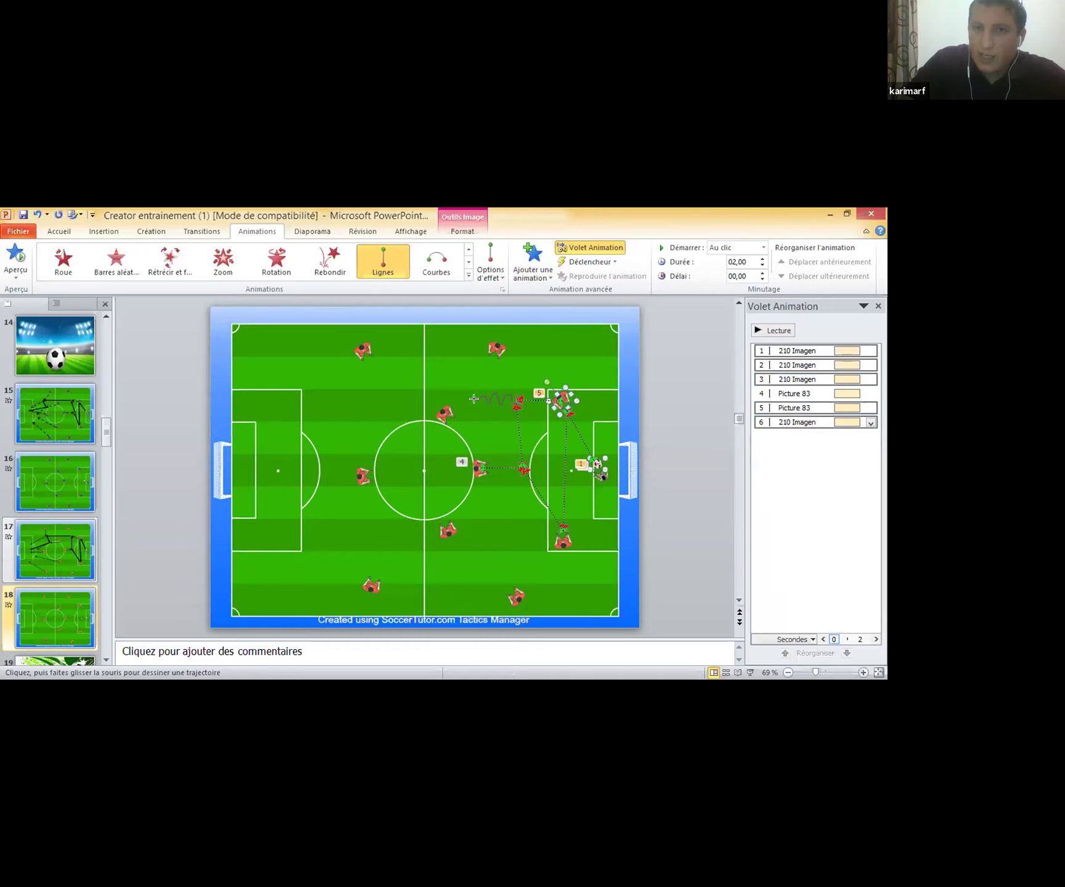
Draw the freehand motion path toward the left and nudge the pitch picture.
left_click_drag(473, 399, 474, 400)
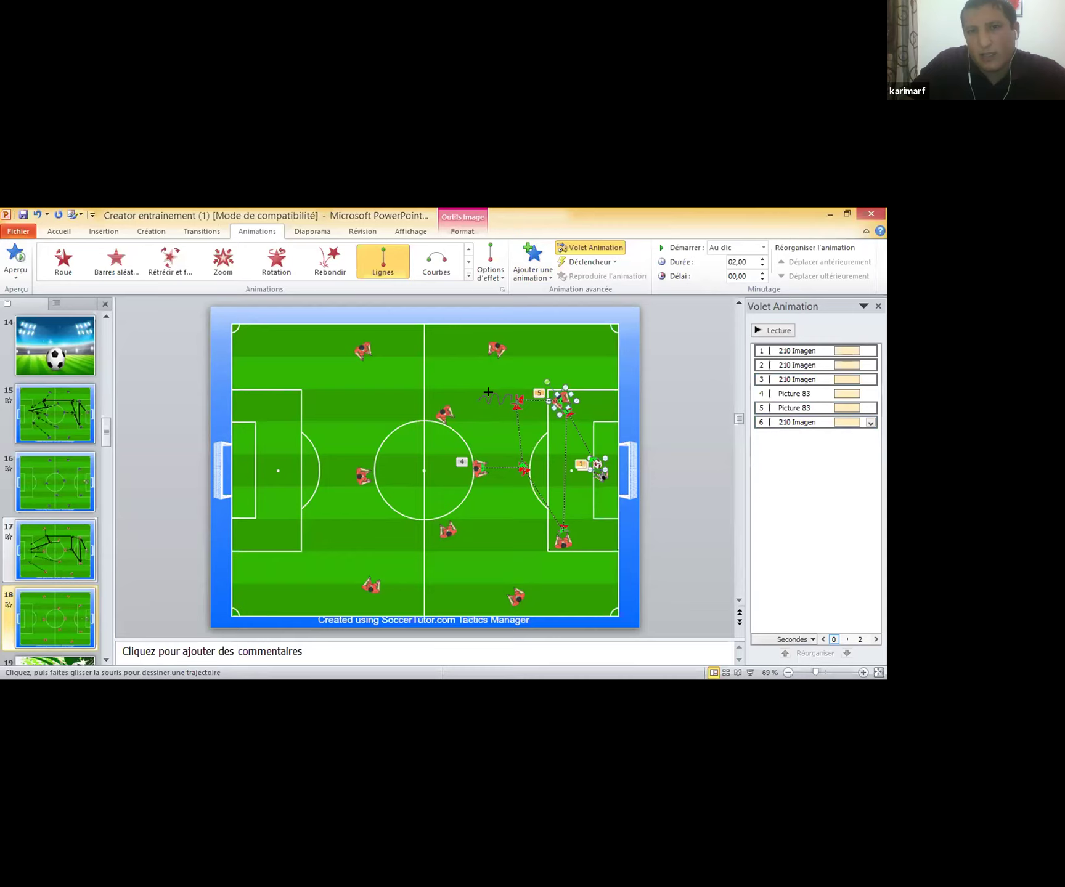
left_click_drag(473, 397, 475, 397)
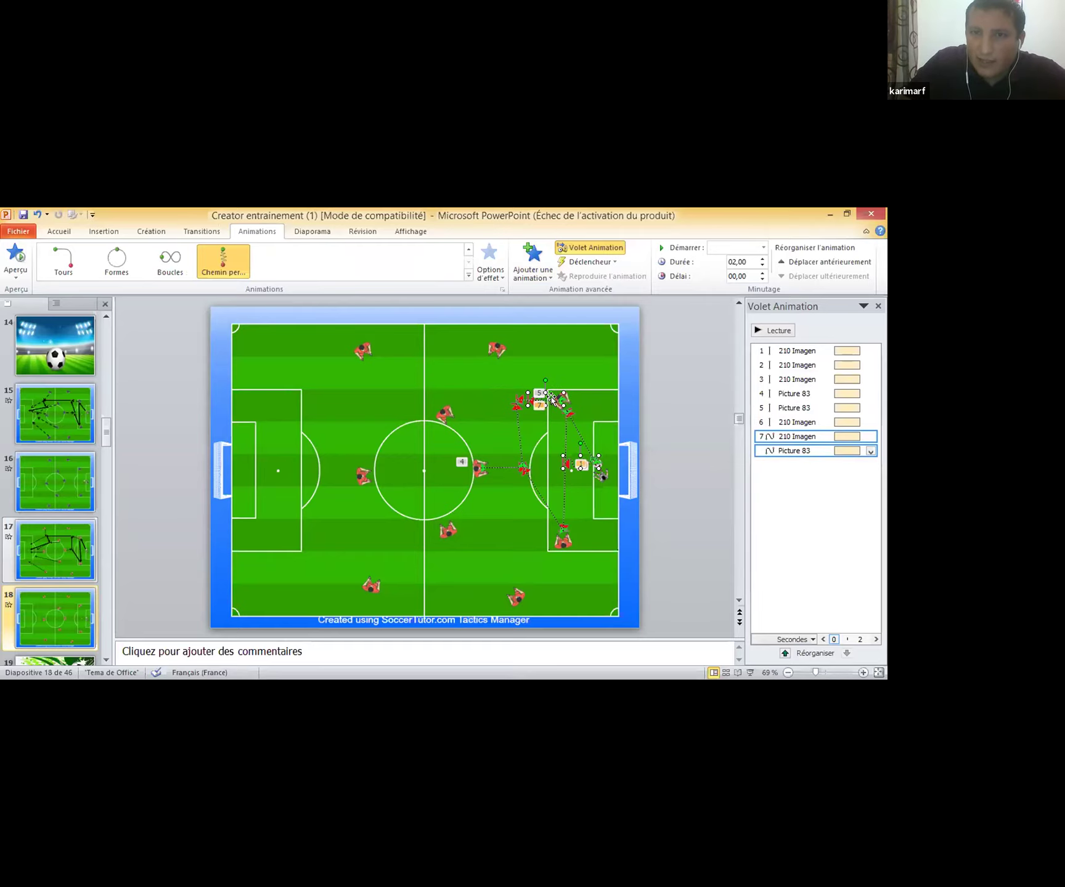
left_click_drag(494, 395, 503, 392)
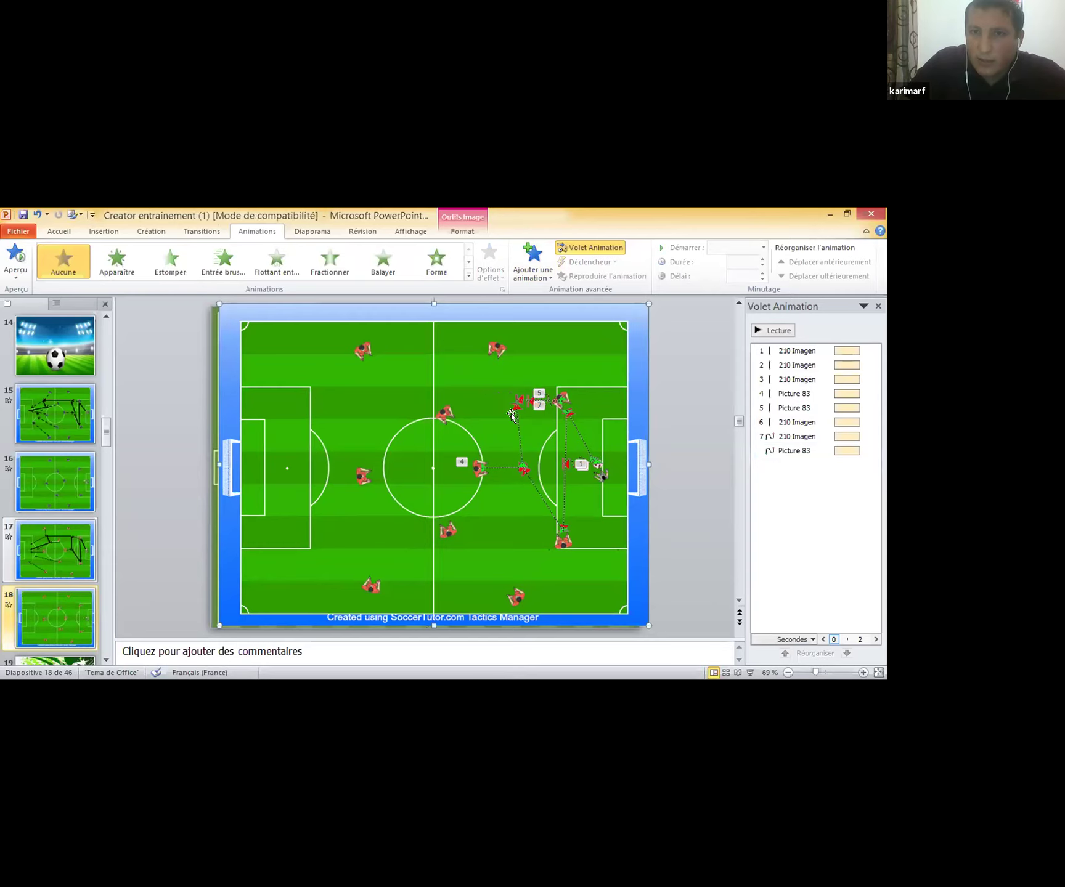
Inspect the players' motion paths, including the one near label 1, then run the slideshow.
left_click(517, 405)
left_click(566, 461)
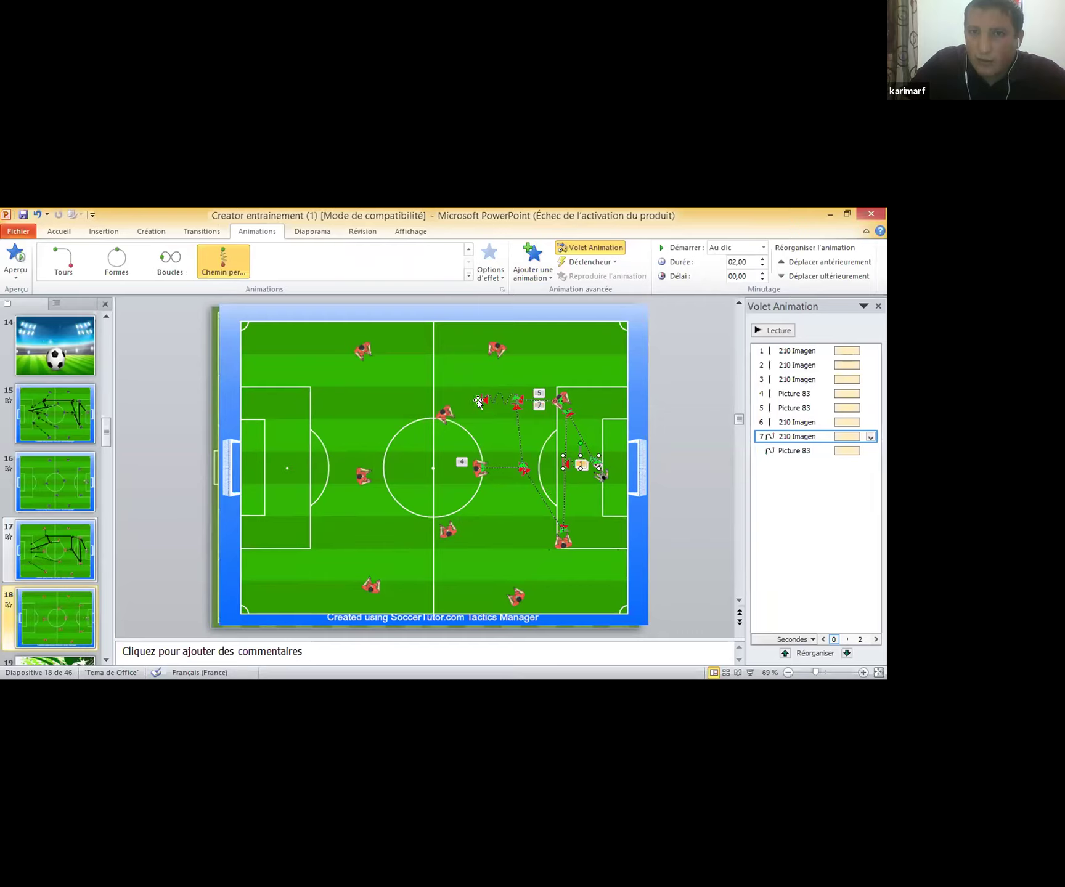
left_click(484, 399)
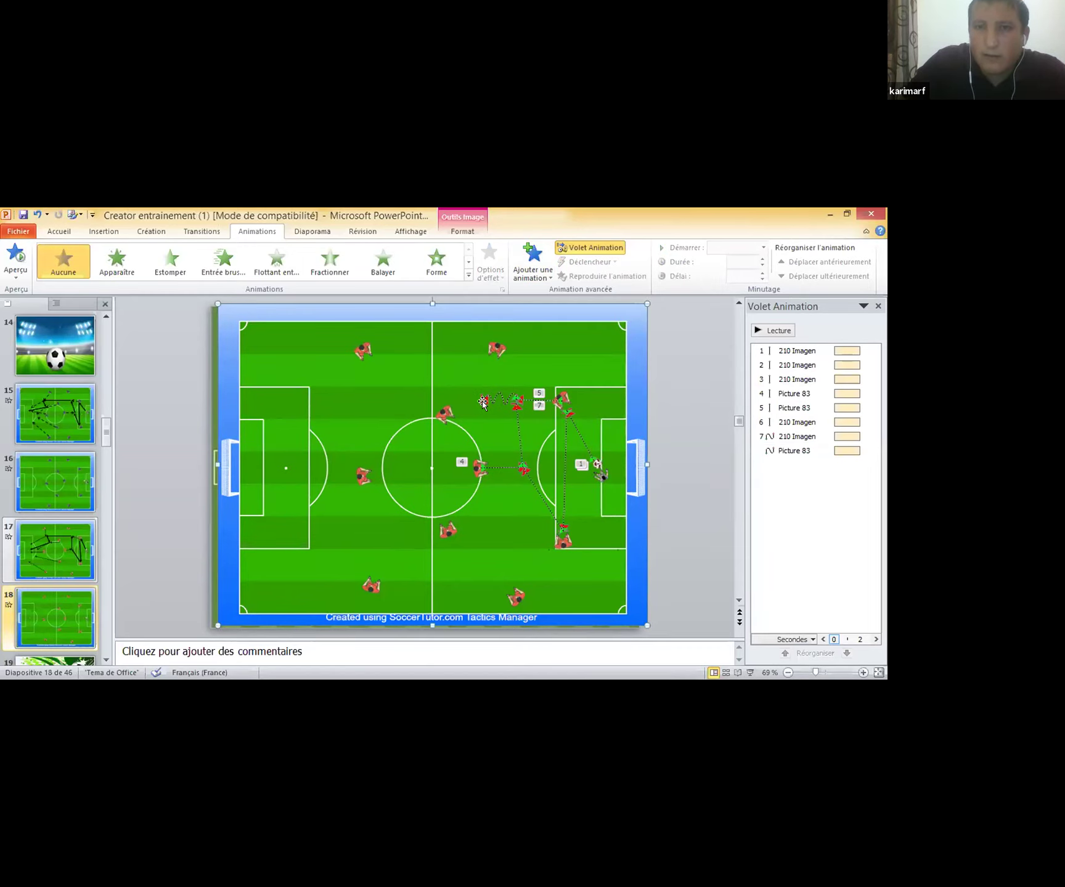
left_click(477, 402)
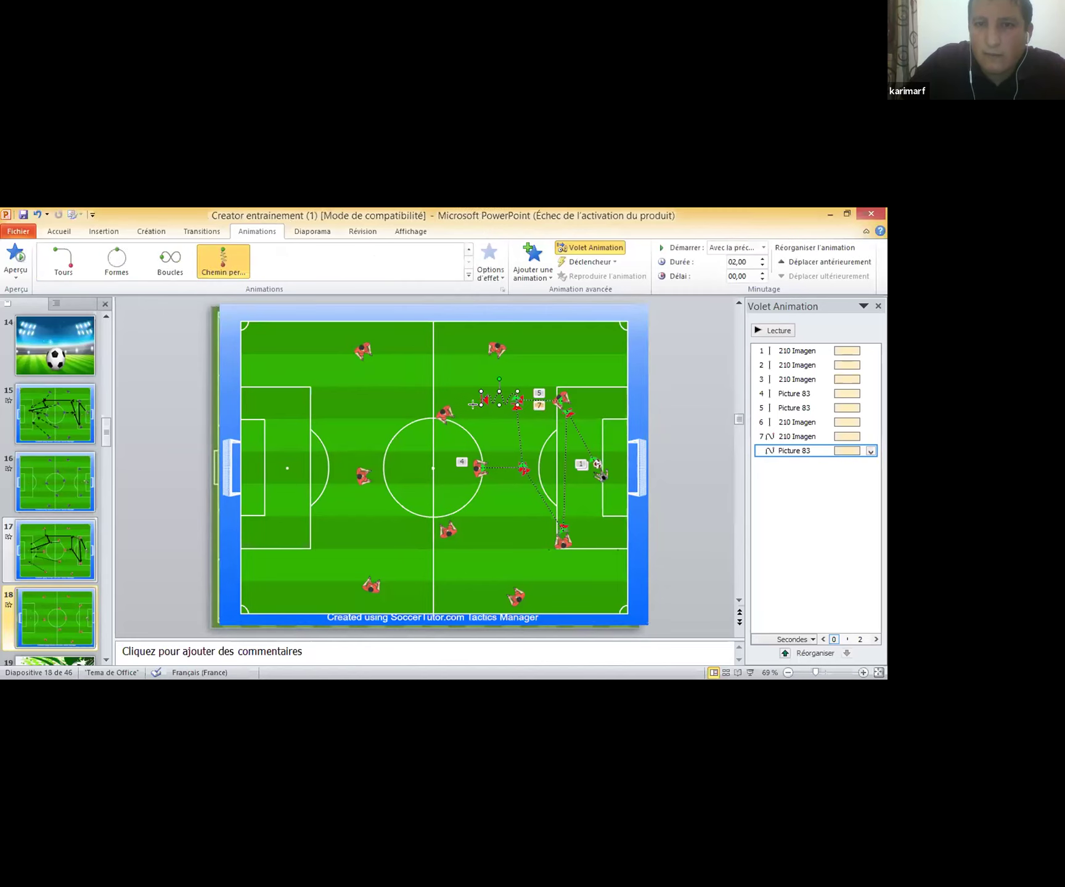
left_click(480, 414)
left_click(750, 671)
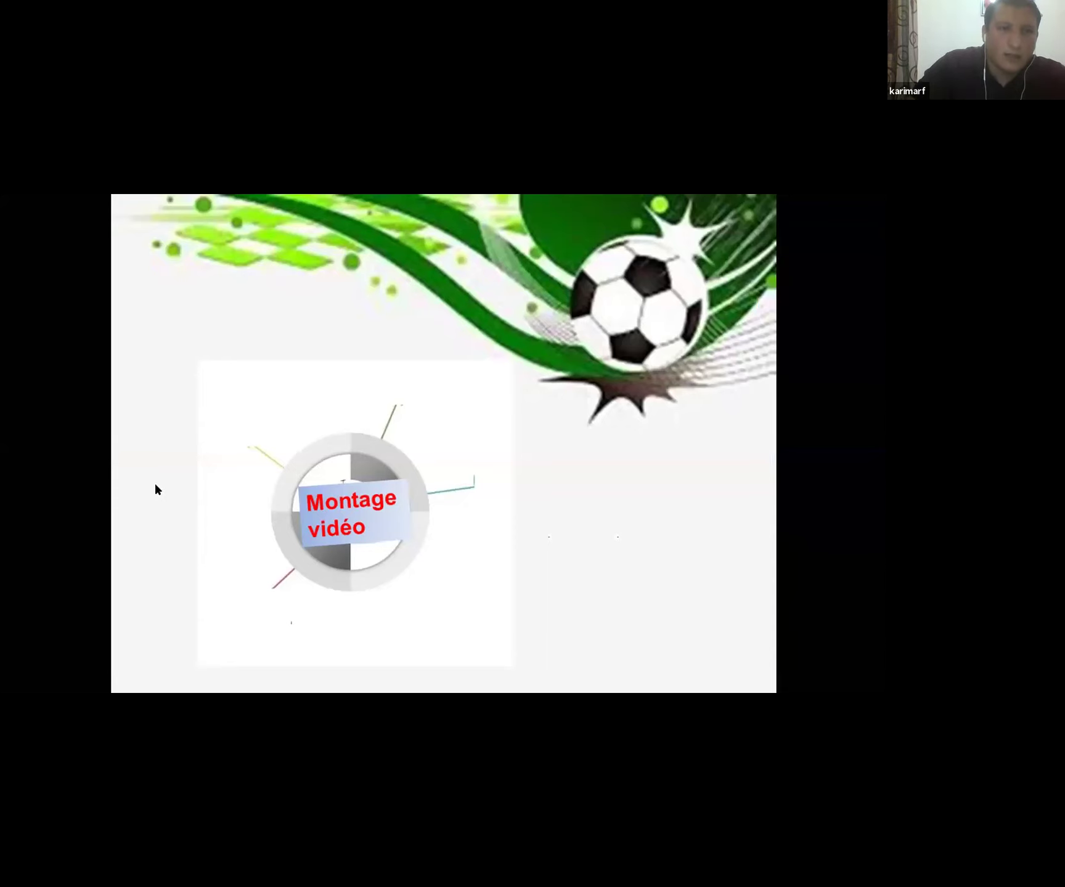
Exit the slideshow and go back to slide 18.
key("Escape")
key("Up")
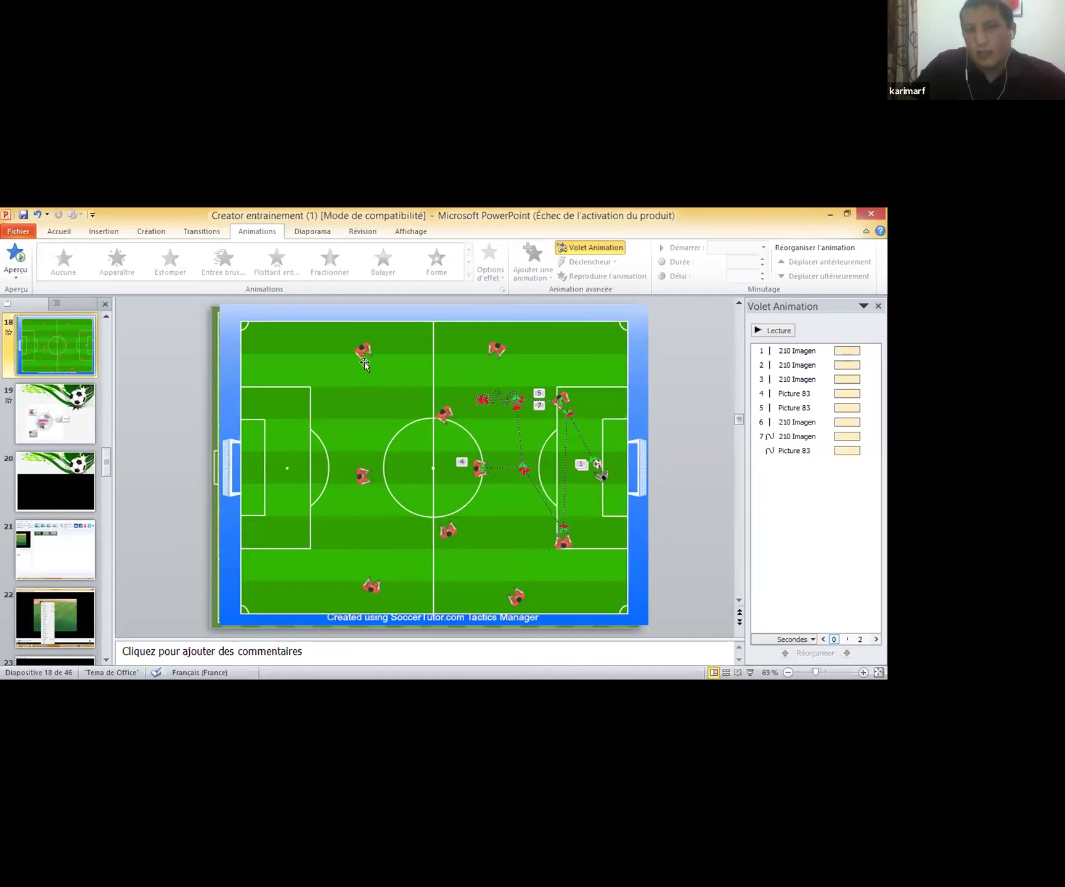
Give player 8 a shortened straight-line run and send the ball on a line to his spot.
left_click(362, 350)
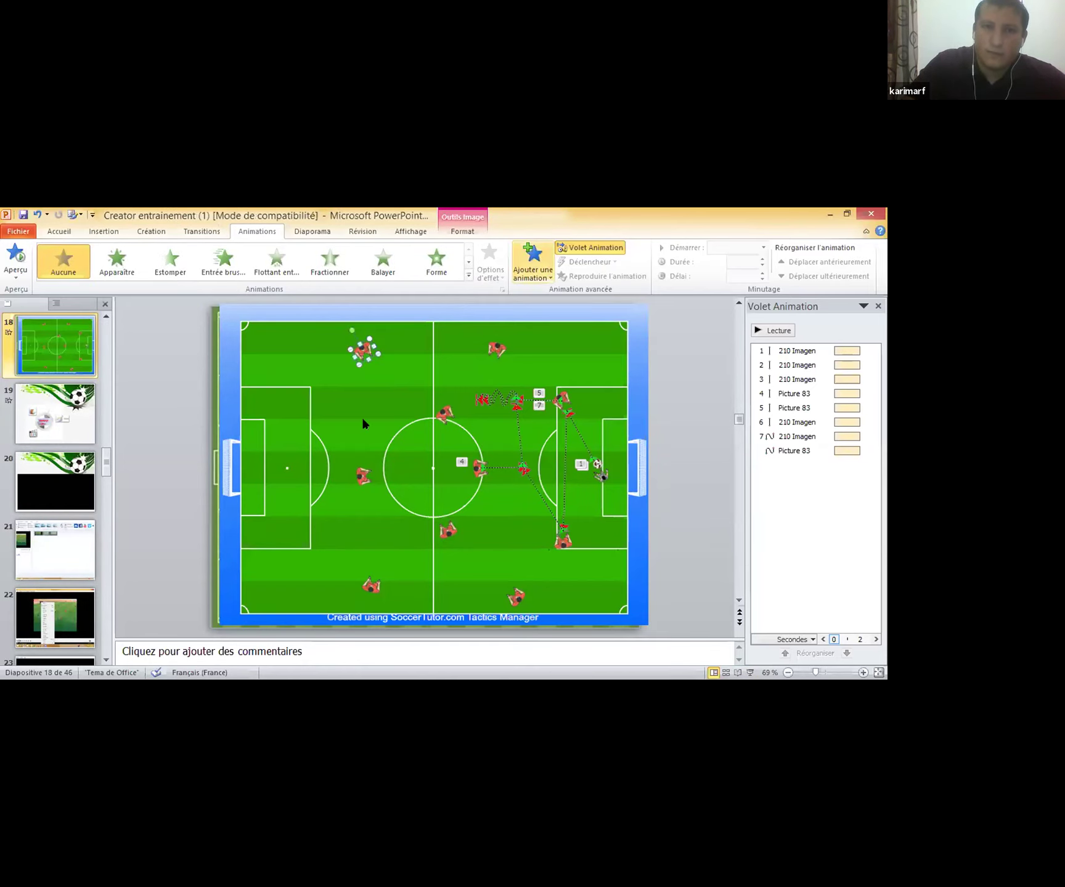
left_click(532, 265)
left_click(542, 539)
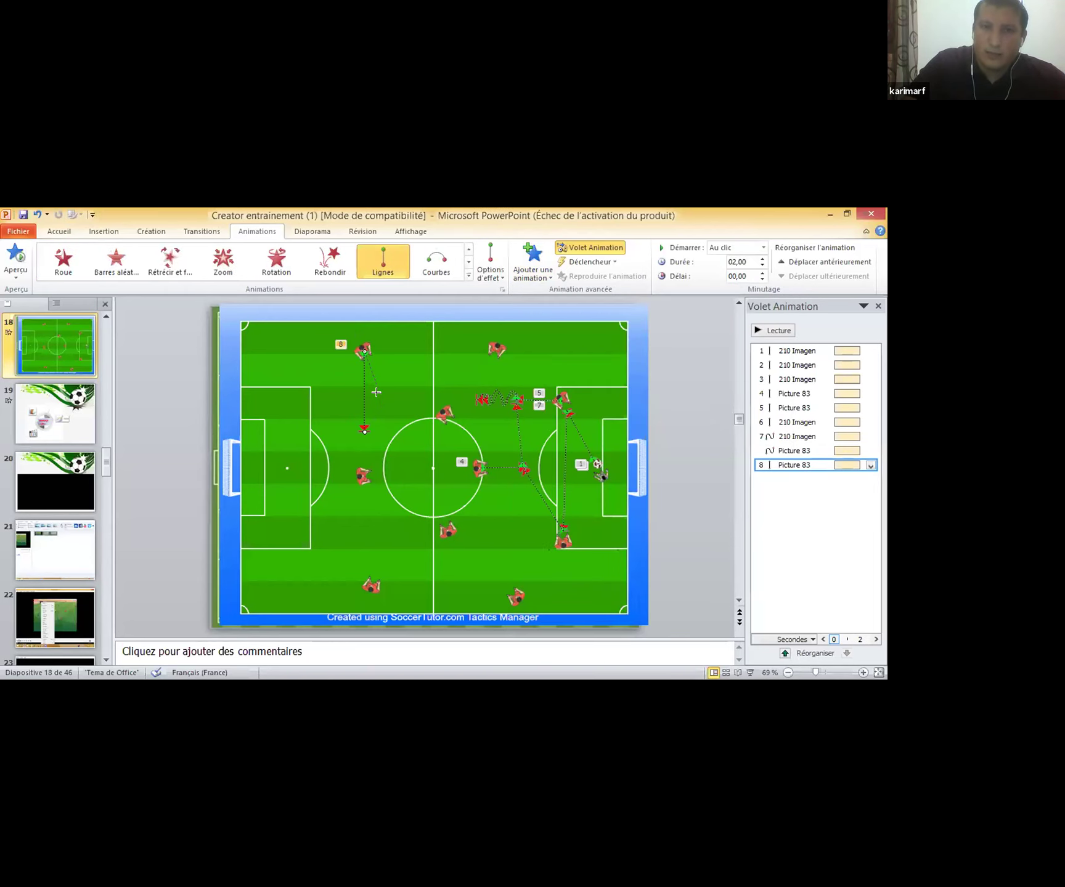
left_click_drag(376, 392, 374, 392)
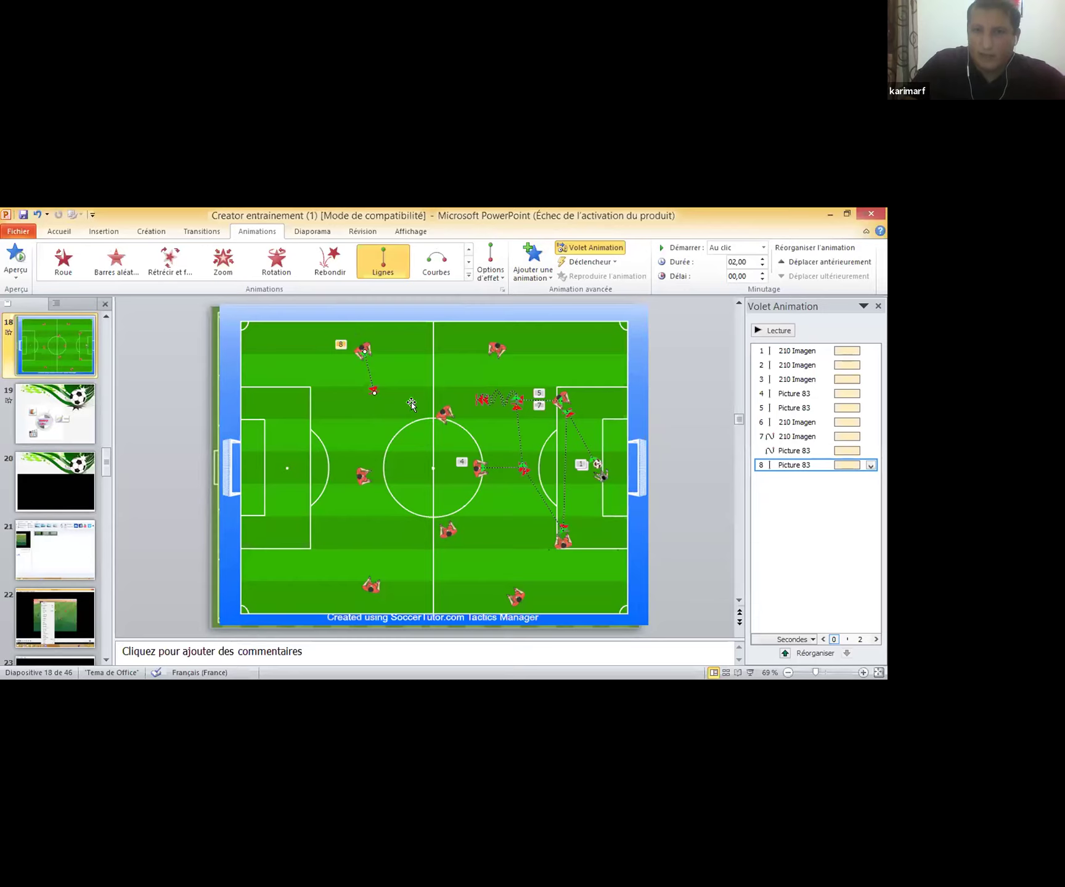
left_click(597, 464)
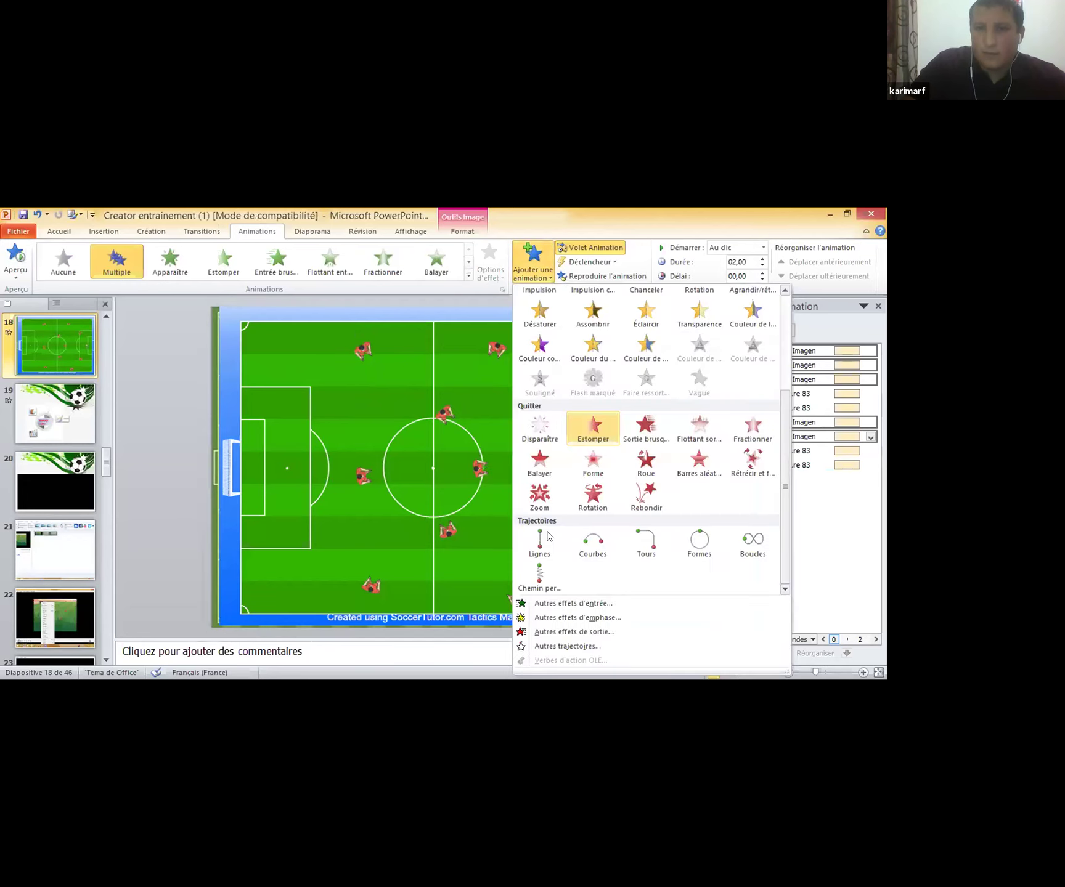
left_click(548, 533)
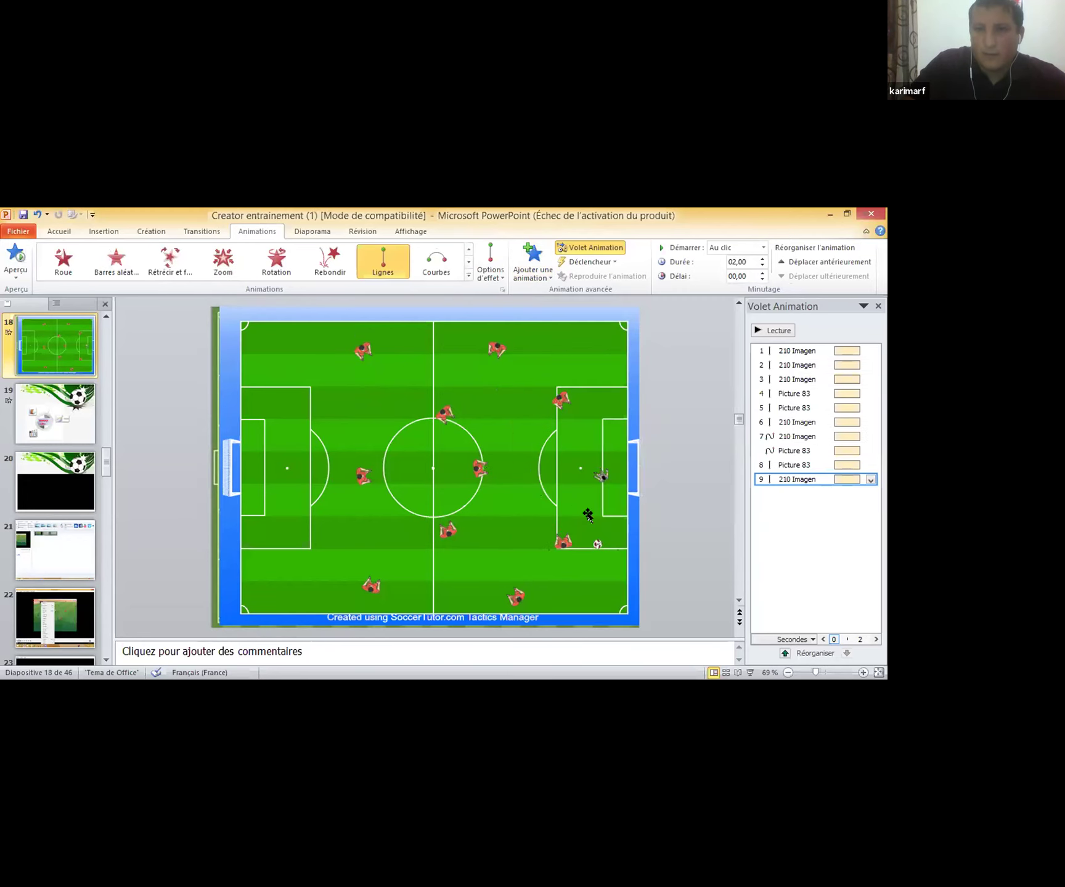
left_click_drag(591, 517, 472, 452)
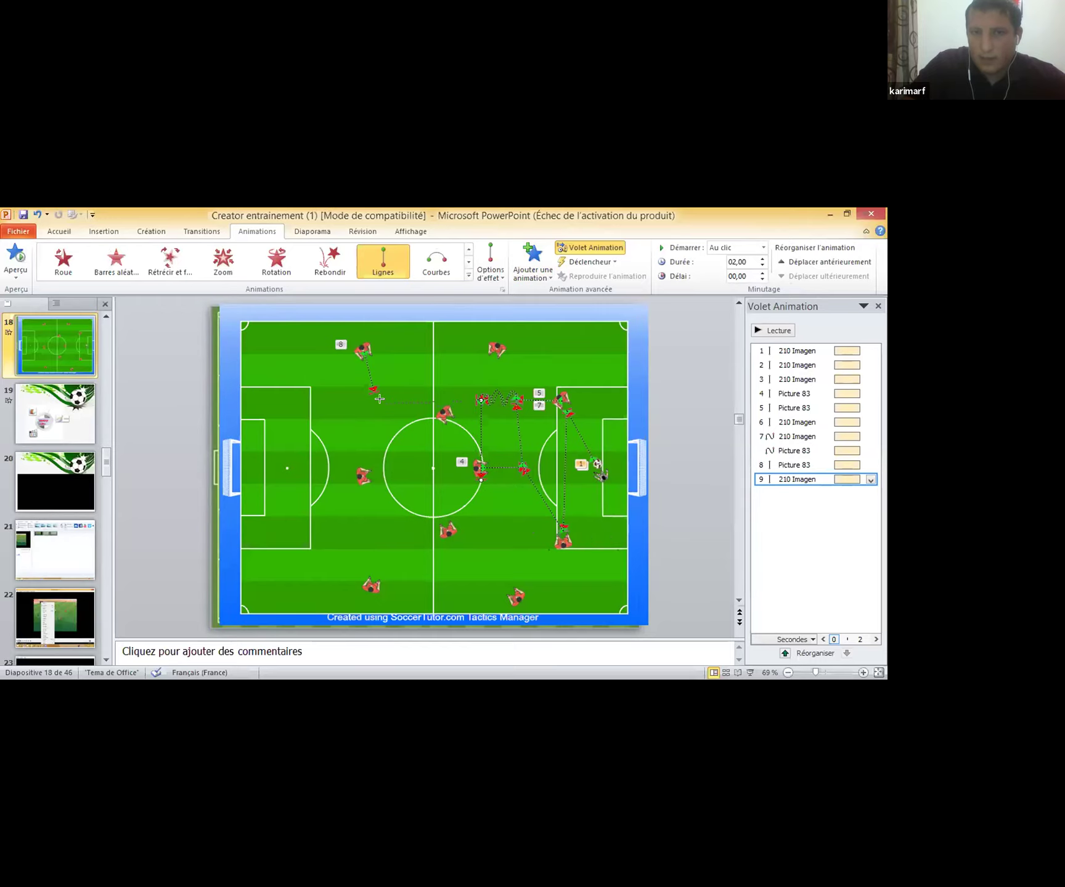
Run the centre-circle player left of the circle and pass the ball from player 8 to him.
left_click(443, 414)
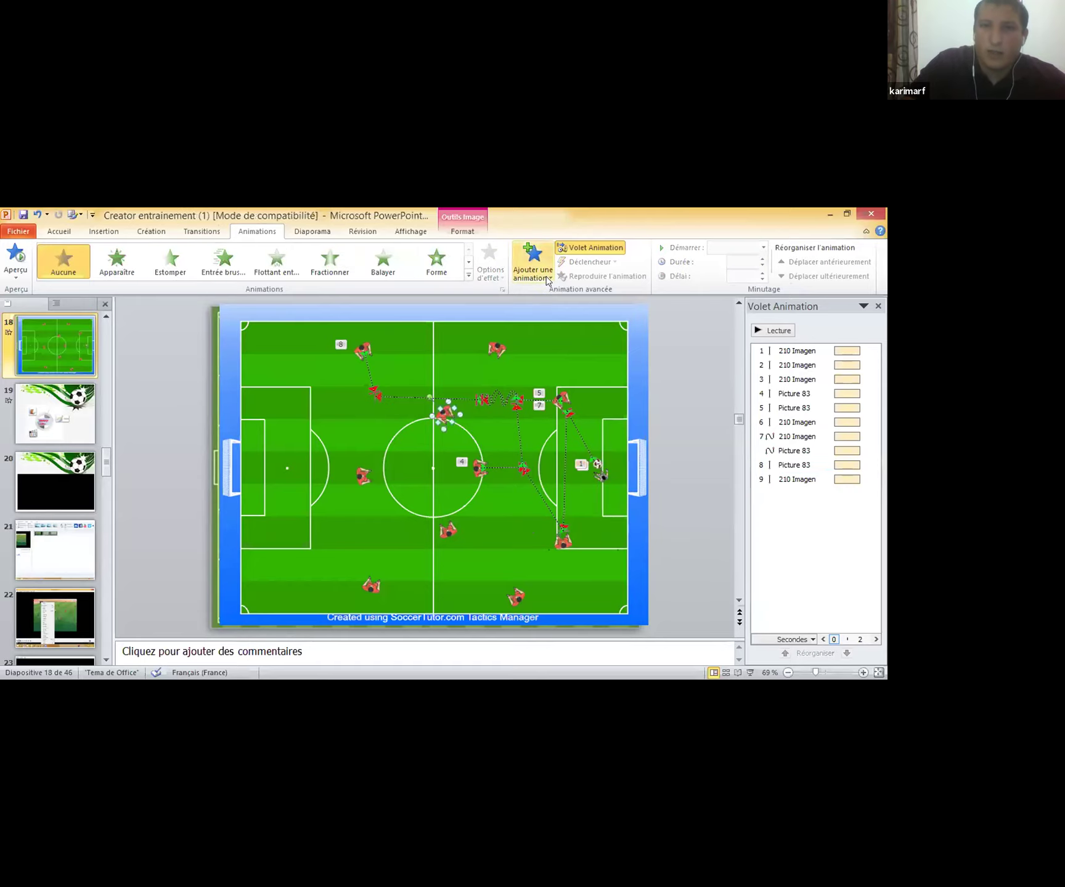
left_click(532, 262)
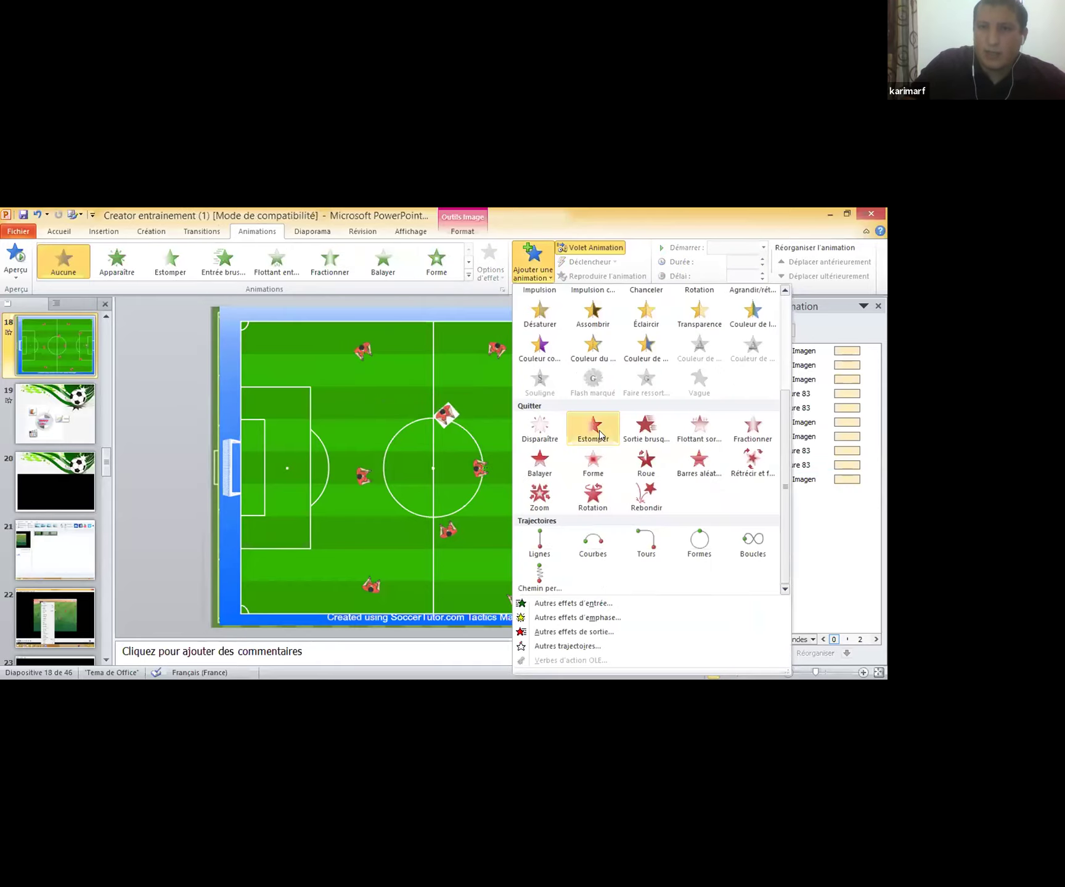
left_click(547, 548)
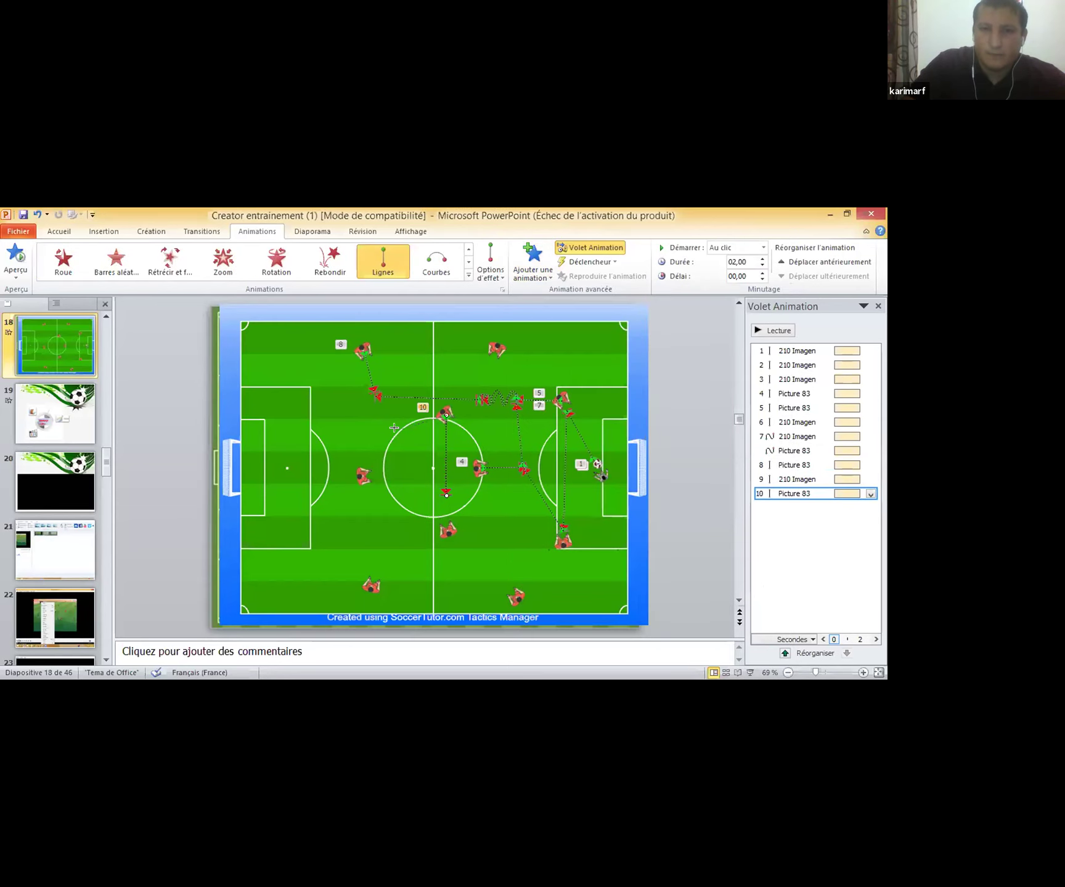
left_click_drag(394, 427, 394, 428)
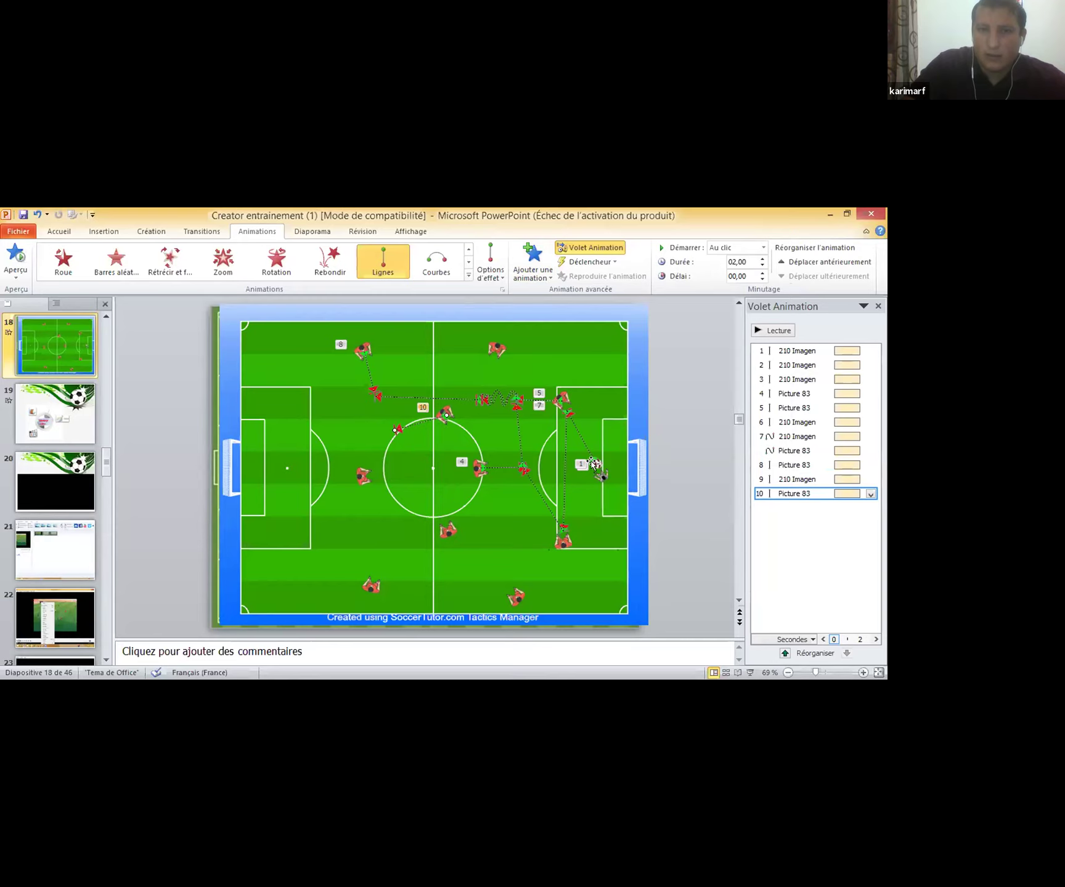
left_click(598, 465)
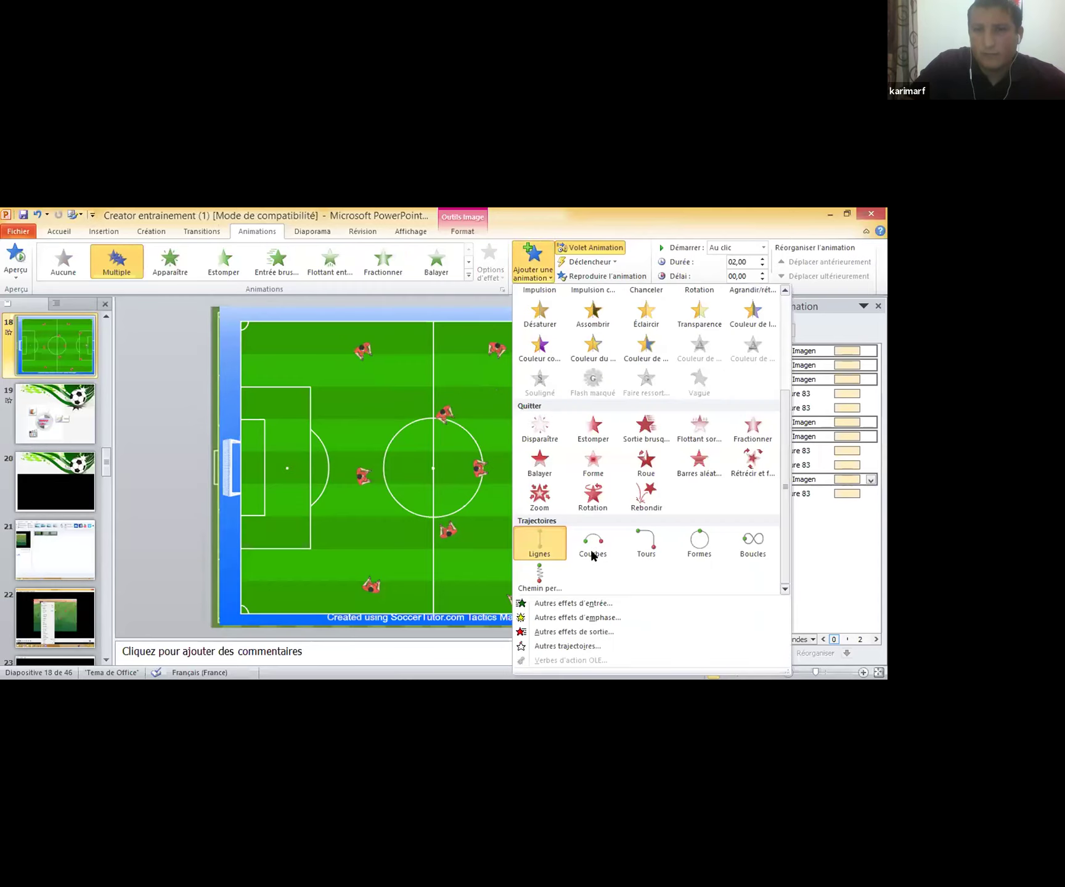
left_click(547, 540)
left_click_drag(413, 474, 374, 450)
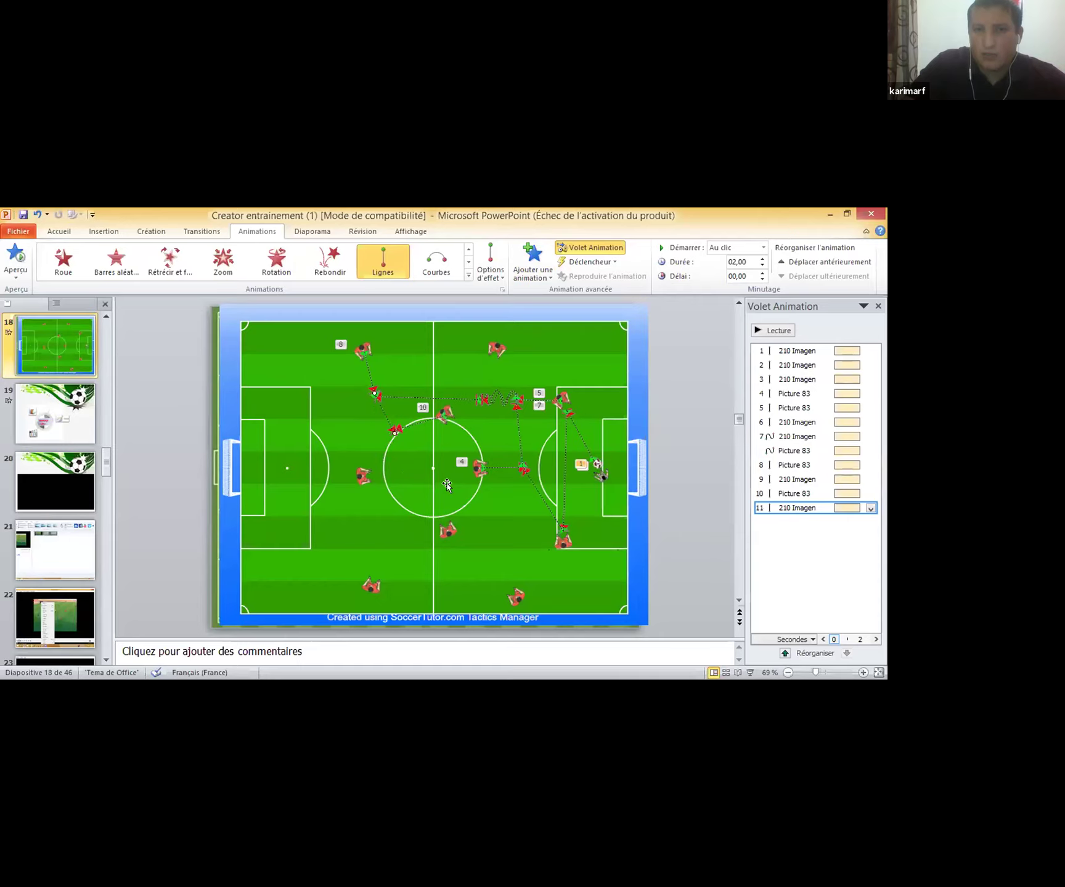
Select player 8, the mid-left player and two more players for a shared step-12 move.
left_click(363, 347)
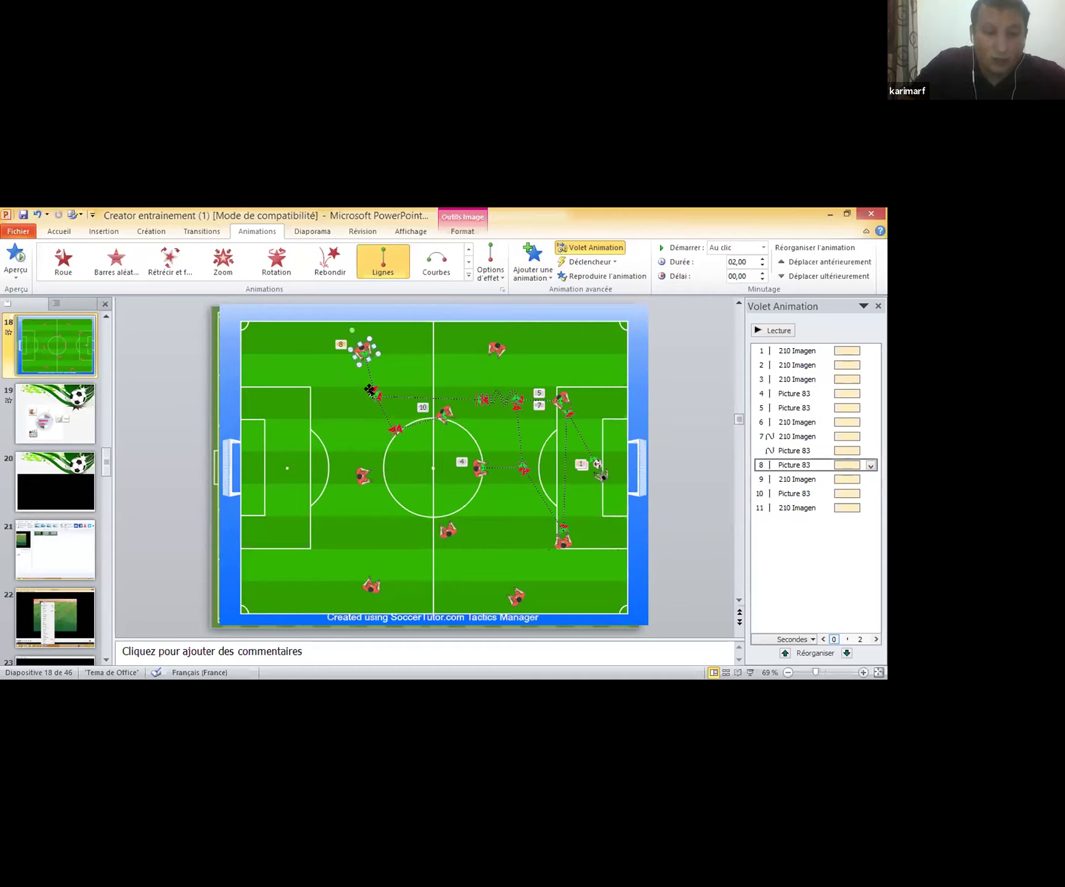
left_click_drag(369, 391, 367, 476)
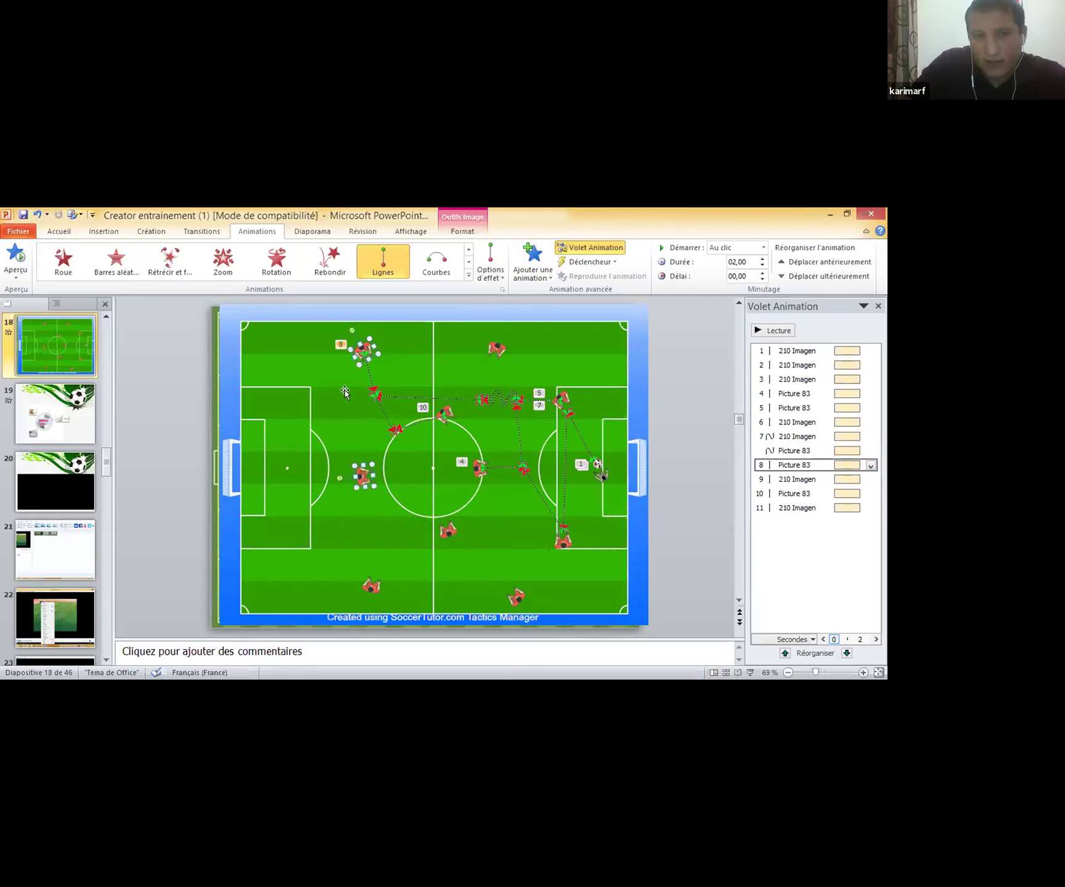
left_click(360, 346)
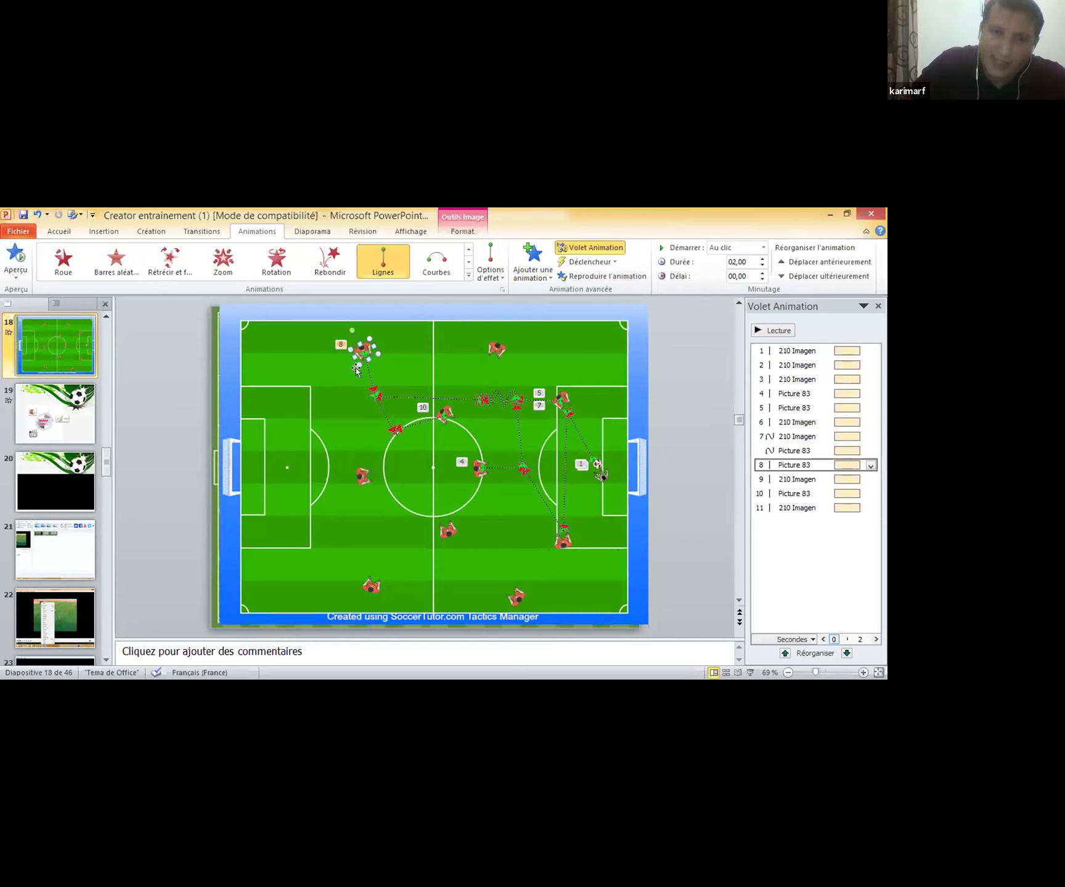
left_click(367, 473, "shift")
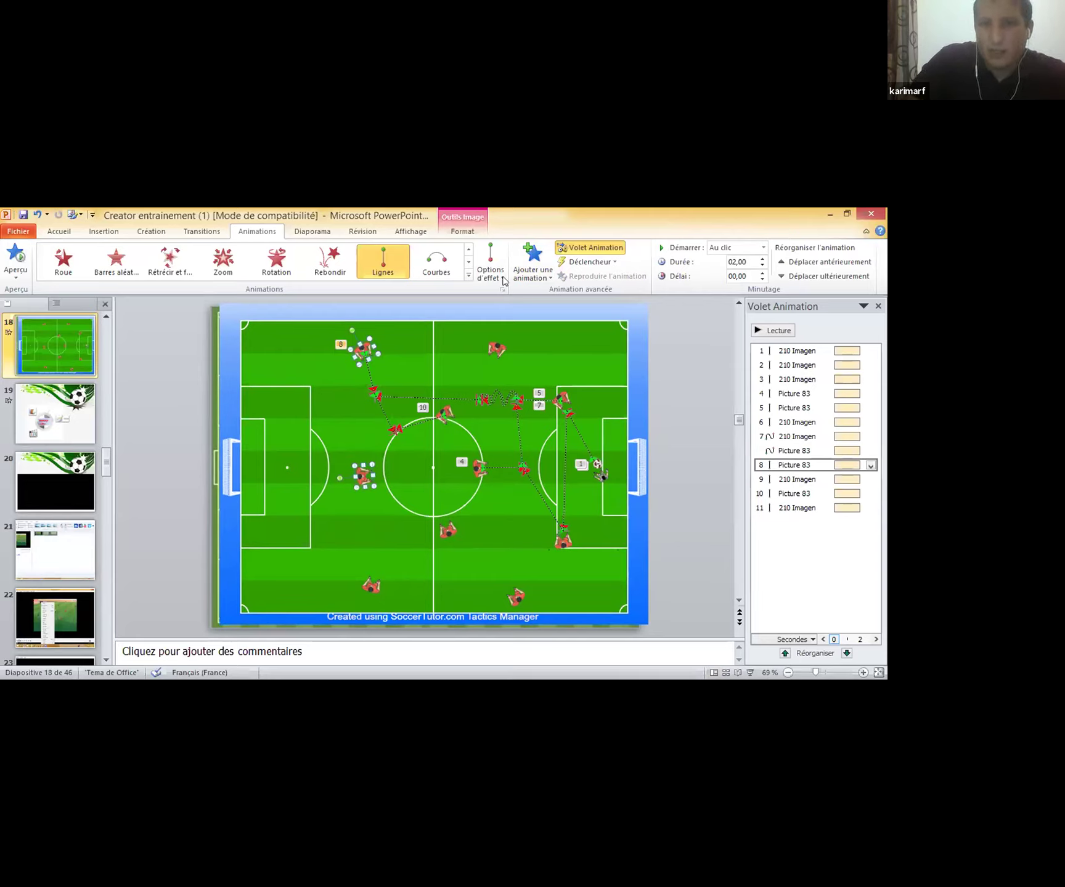
left_click(371, 586, "shift")
left_click(447, 531, "shift")
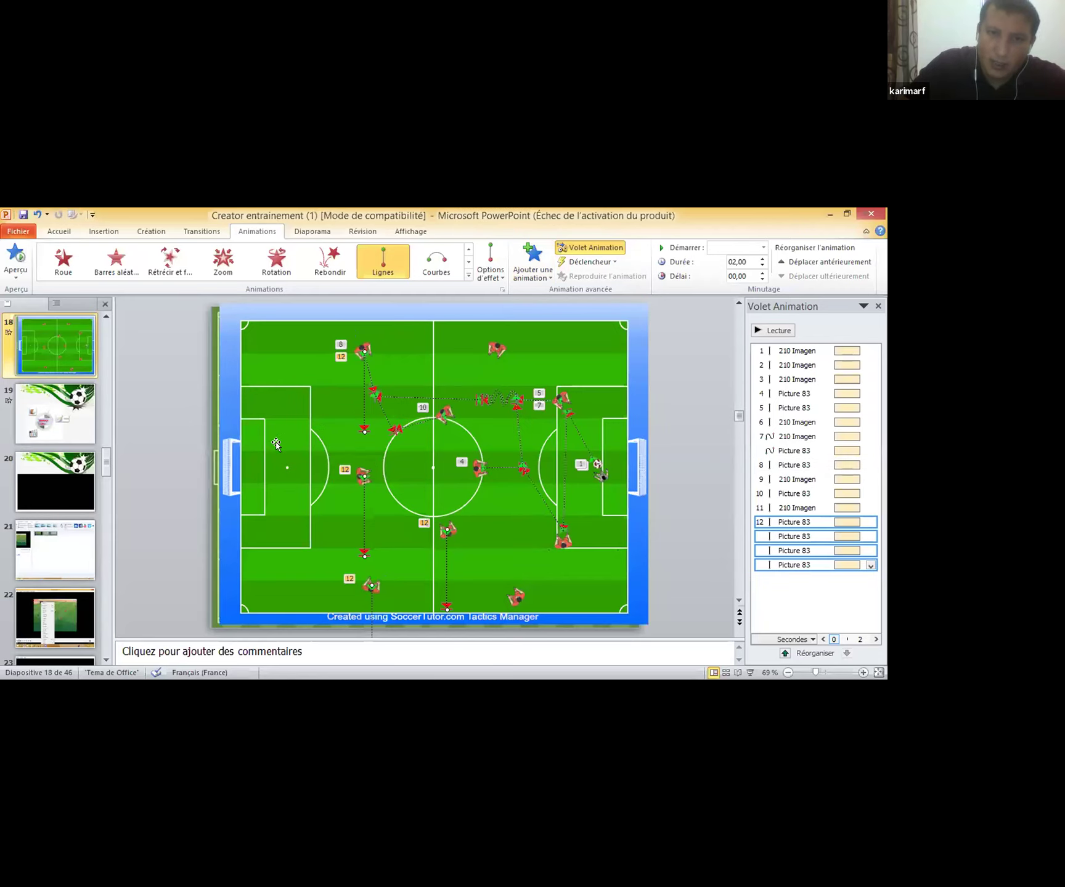
Drag the step-12 path ends leftward toward the penalty box corner and left penalty arc.
left_click(363, 431)
left_click_drag(320, 403, 306, 395)
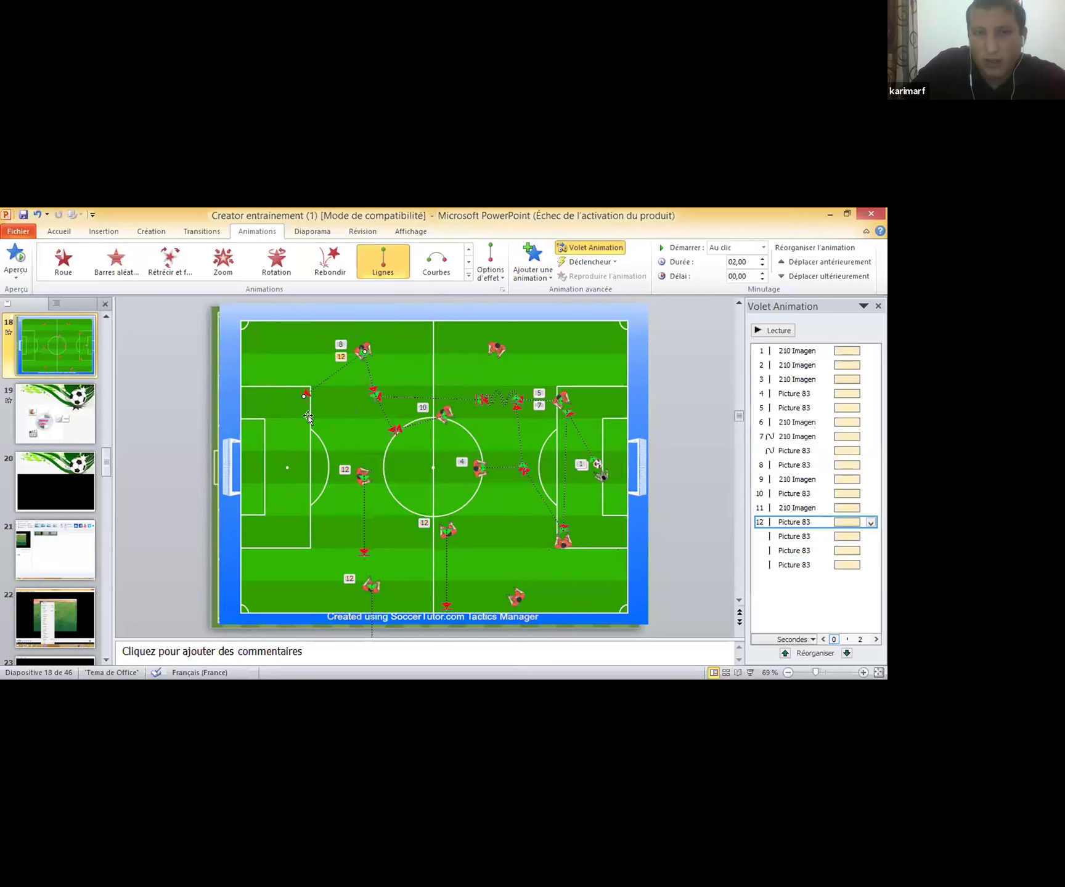
left_click(364, 552)
left_click_drag(363, 554, 289, 468)
left_click(374, 584)
left_click_drag(374, 584, 372, 505)
left_click_drag(368, 582, 291, 495)
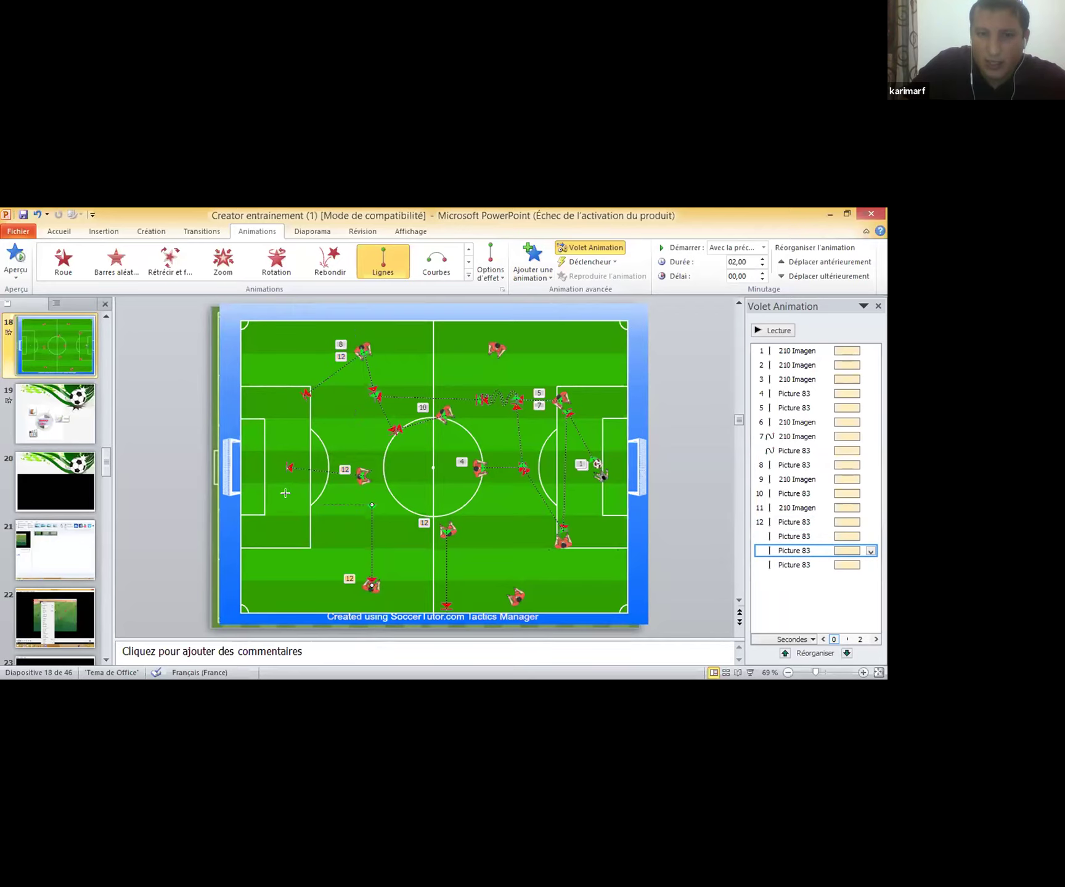
left_click_drag(358, 560, 371, 586)
Redirect the central player's run and add a Lignes path ending toward the left as animation 13.
left_click(446, 573)
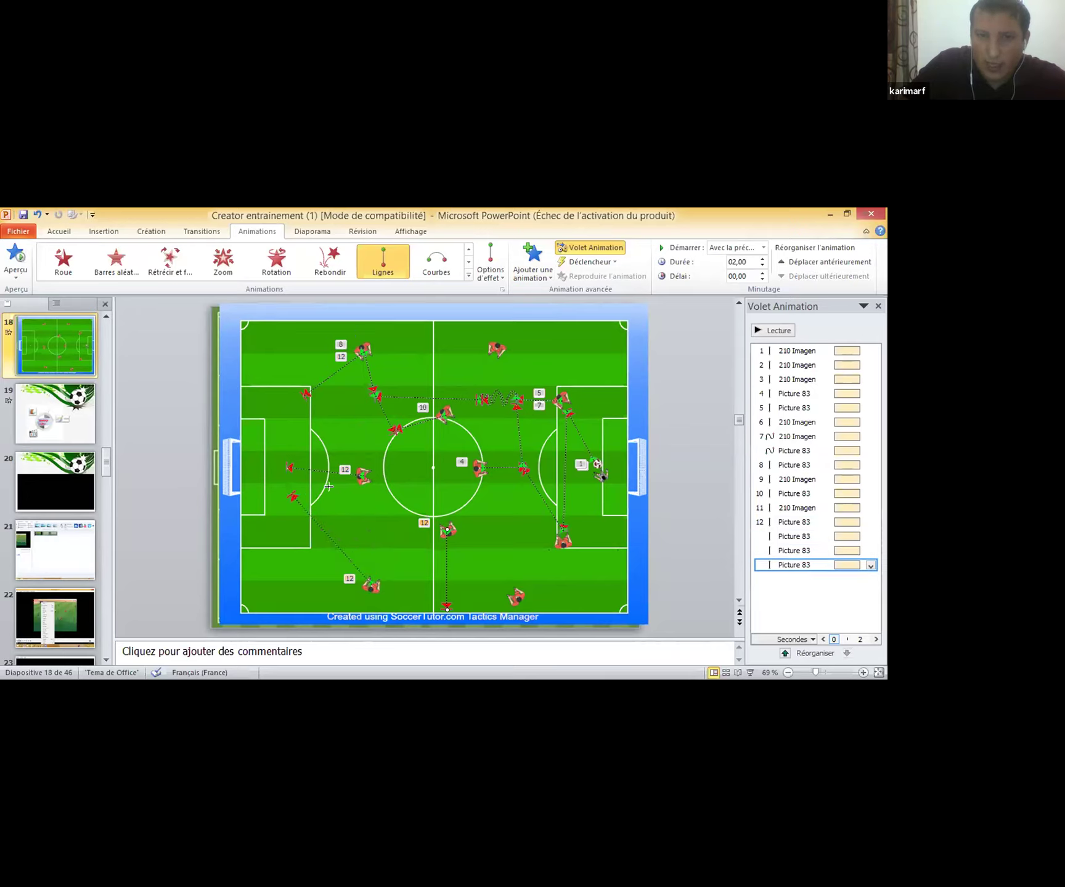
left_click_drag(323, 480, 314, 481)
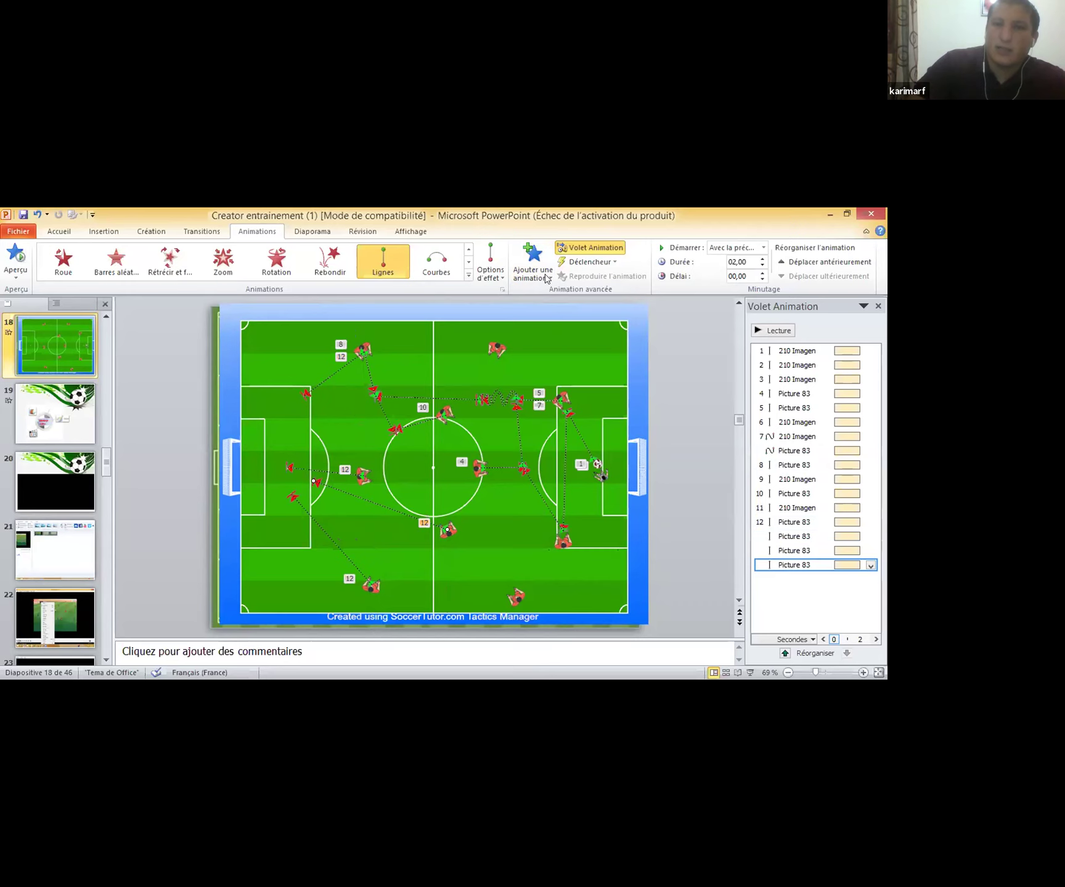
left_click(598, 467)
key("alt+a")
key("a")
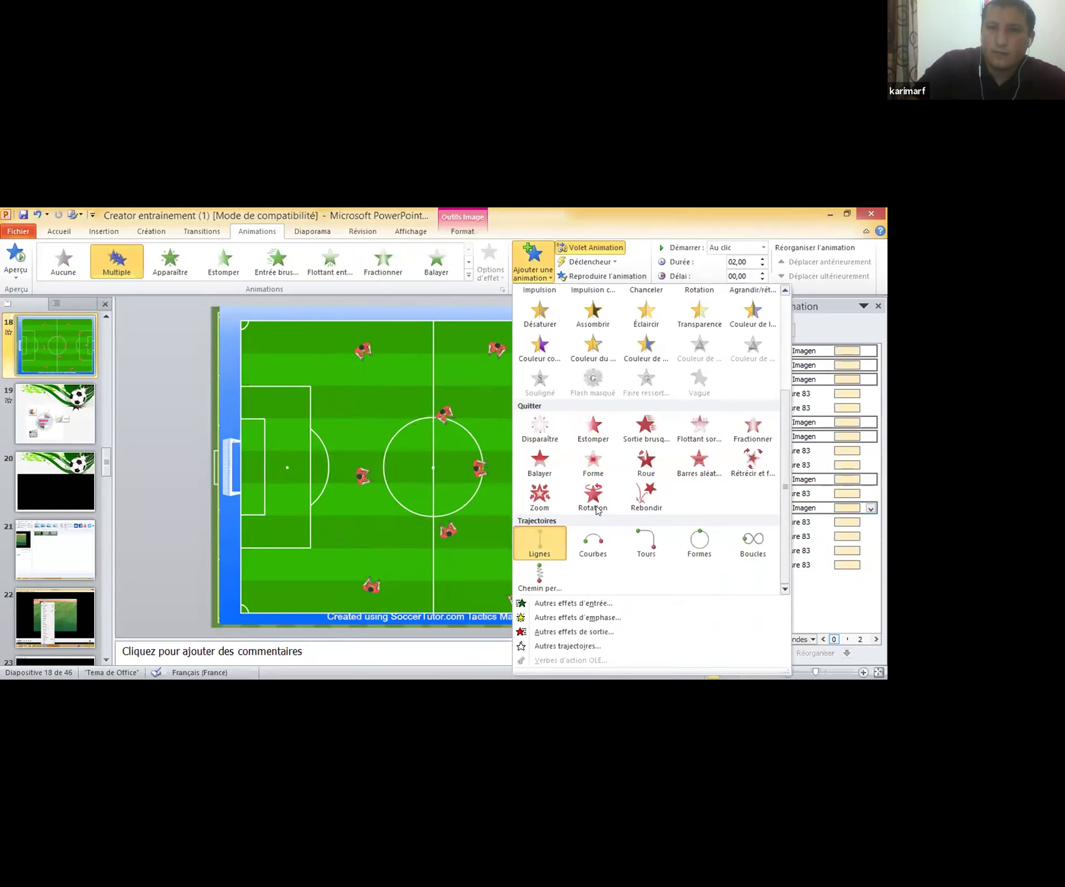
left_click(539, 543)
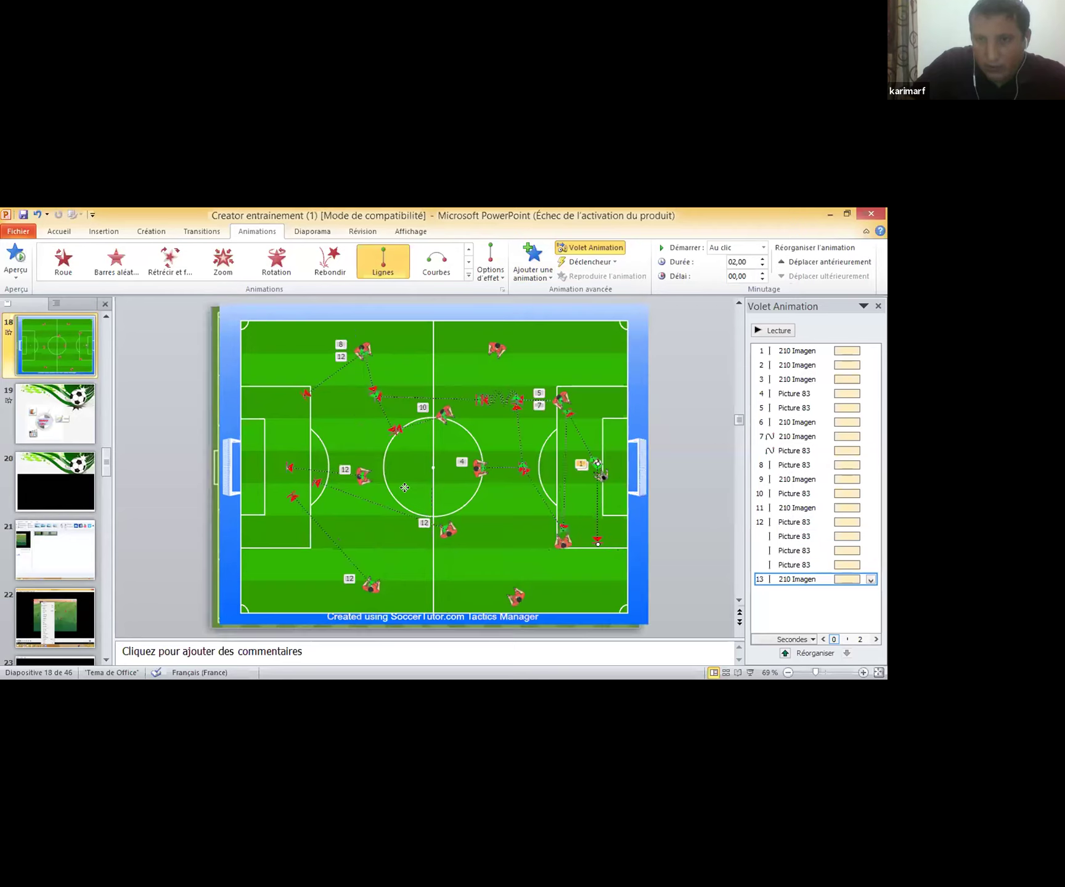
left_click_drag(388, 476, 395, 508)
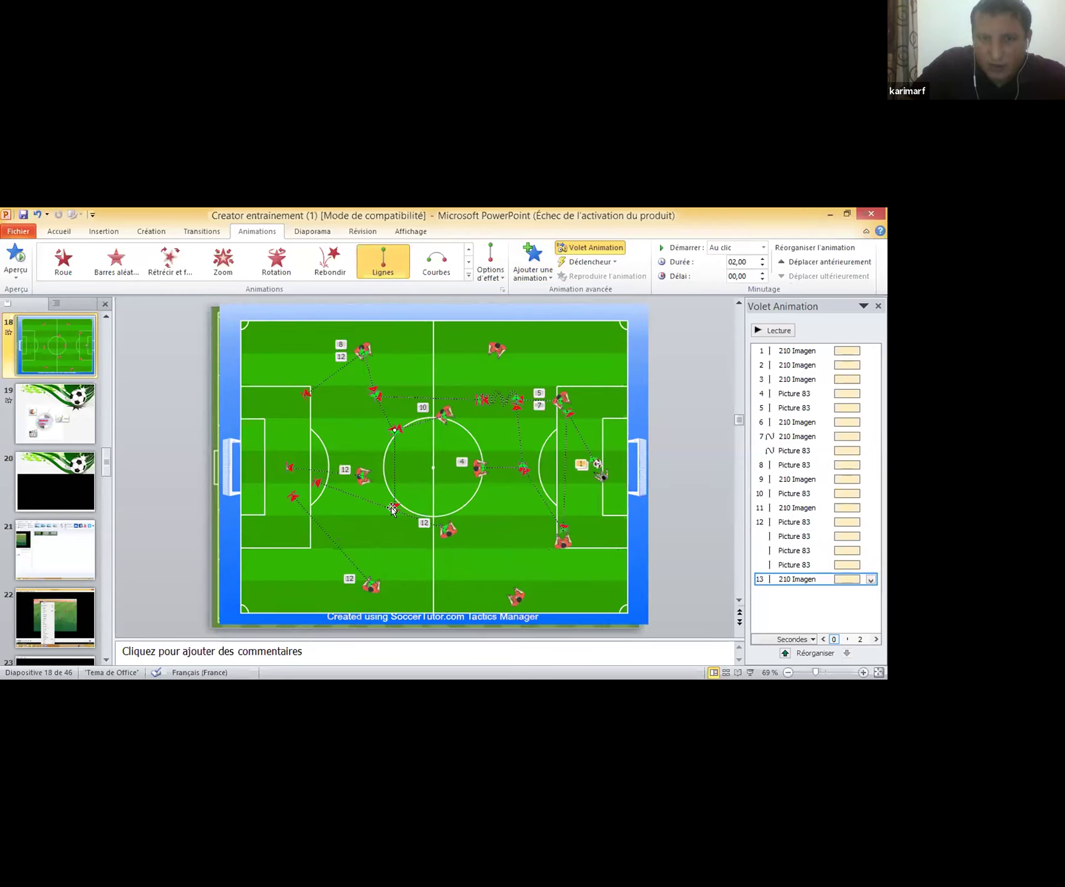
left_click_drag(286, 450, 288, 453)
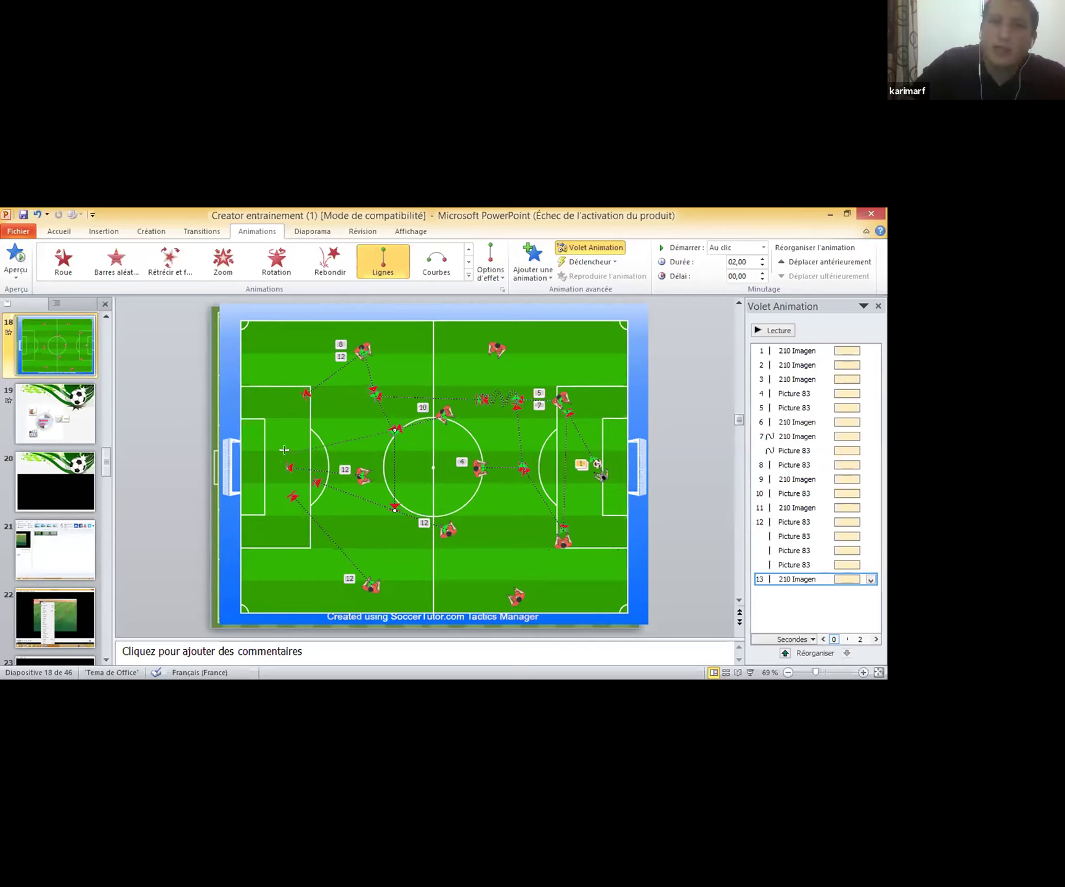
Repeat the line path on the player by label 10, then preview the slide show.
left_click(446, 409)
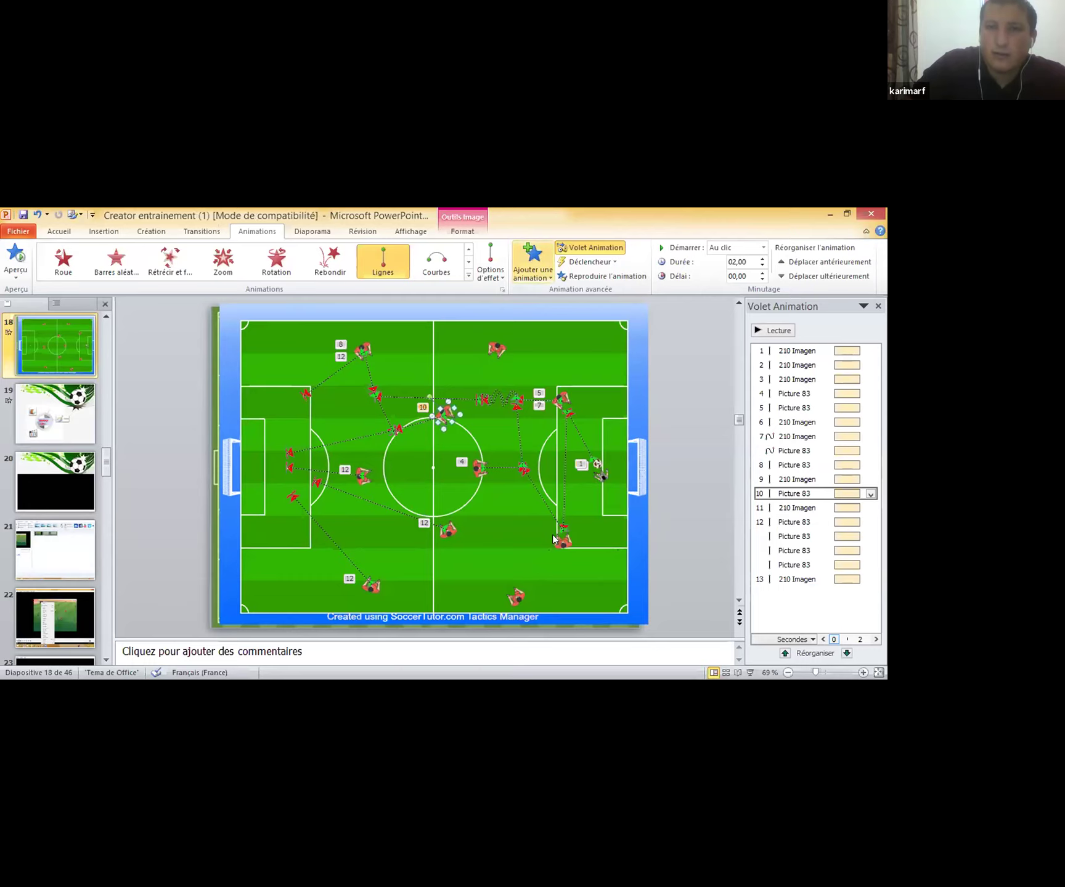
key("F4")
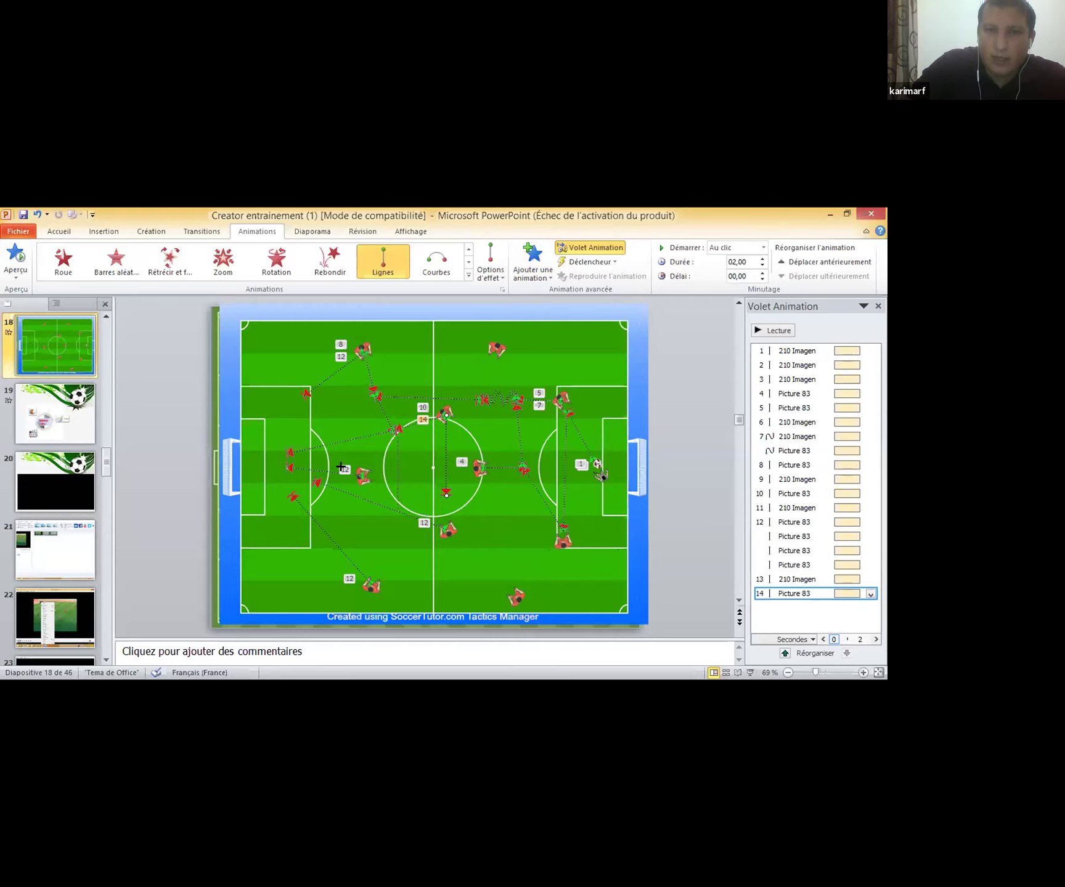
left_click_drag(341, 466, 423, 433)
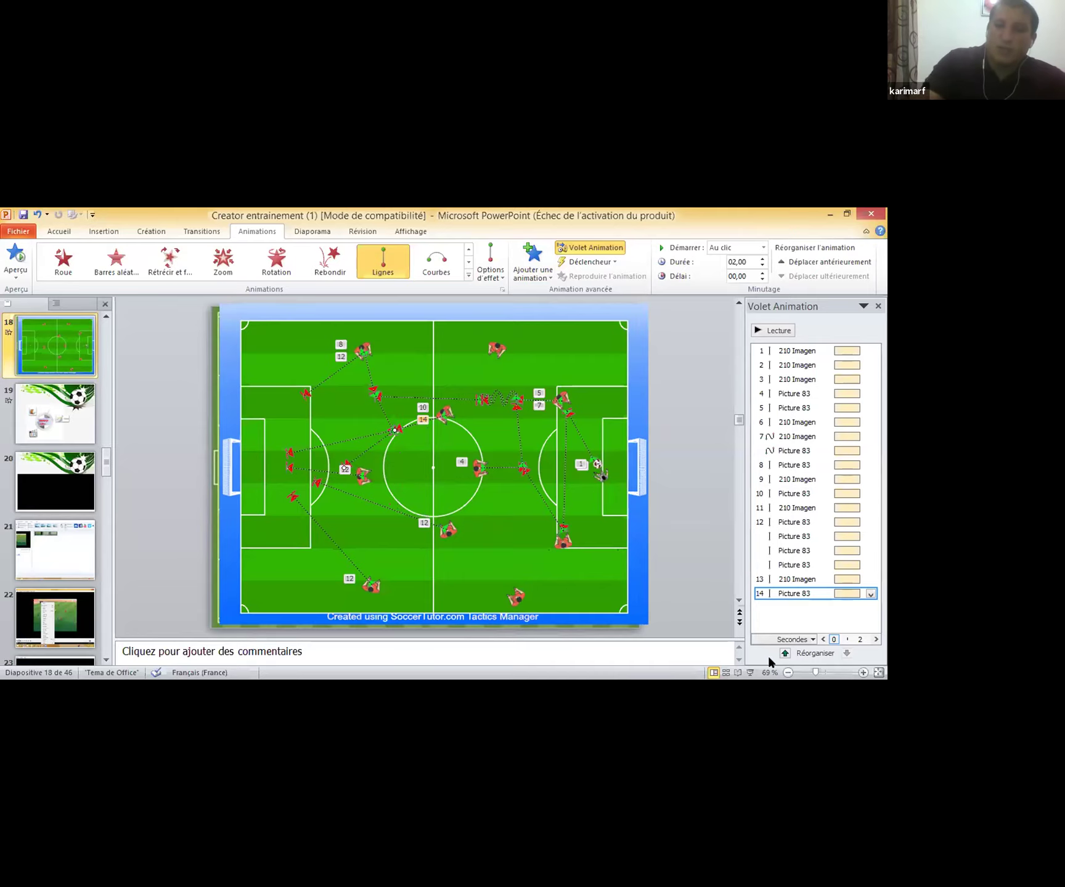
key("shift+F5")
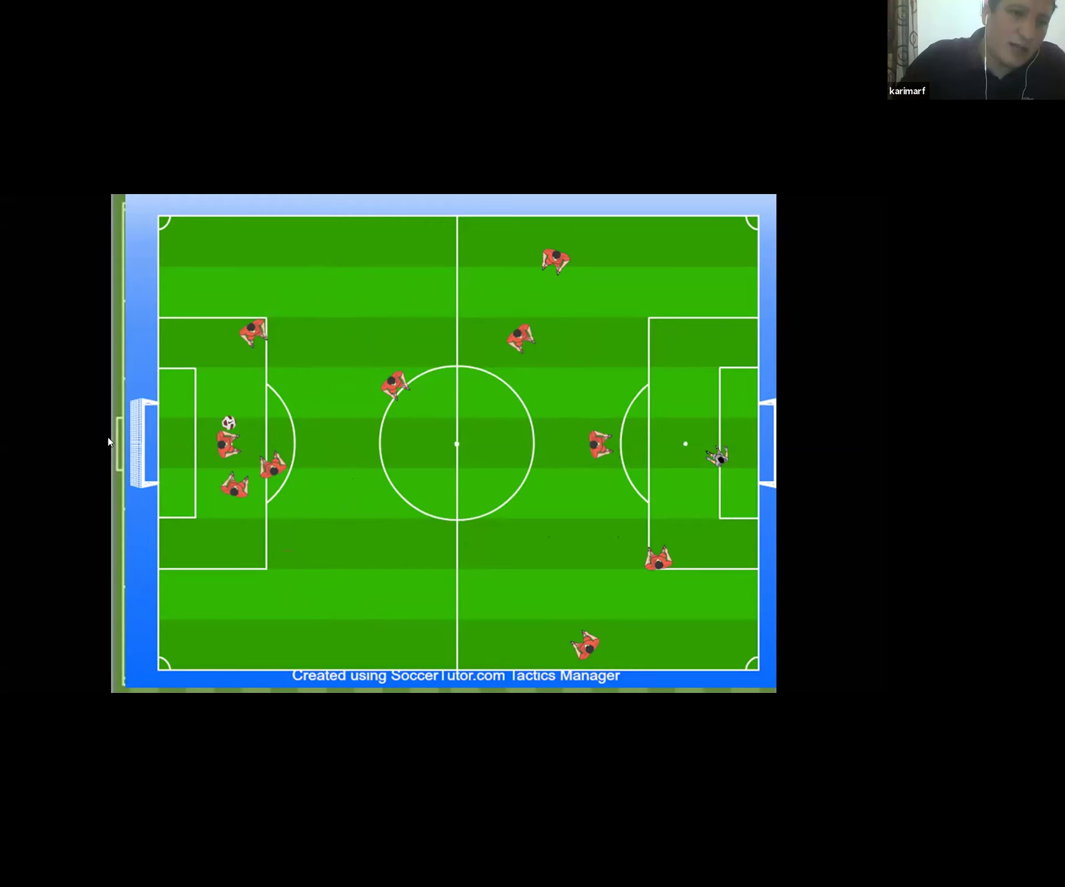
key("Escape")
scroll(106, 450, "up", 2)
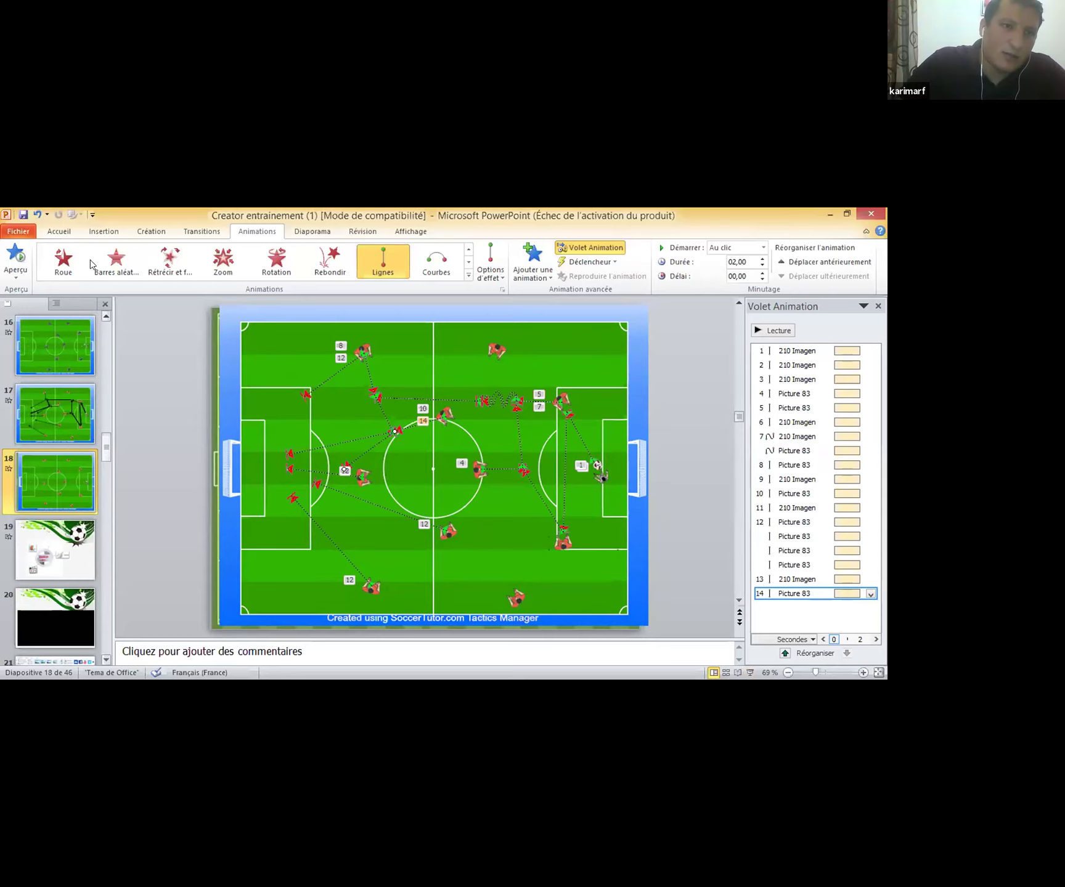
Pick the tilted half-pitch picture from slide 10, then activate slide 19's empty content placeholder.
left_click_drag(106, 447, 107, 344)
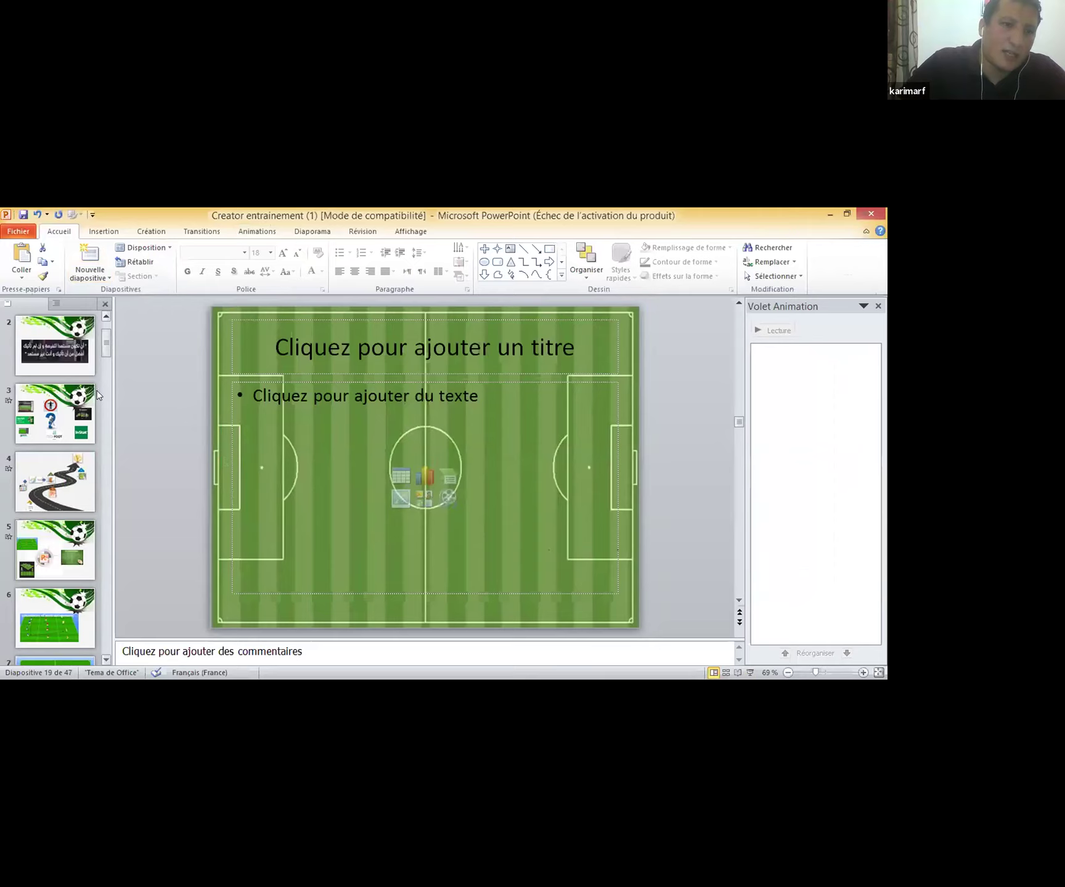
scroll(97, 395, "down", 5)
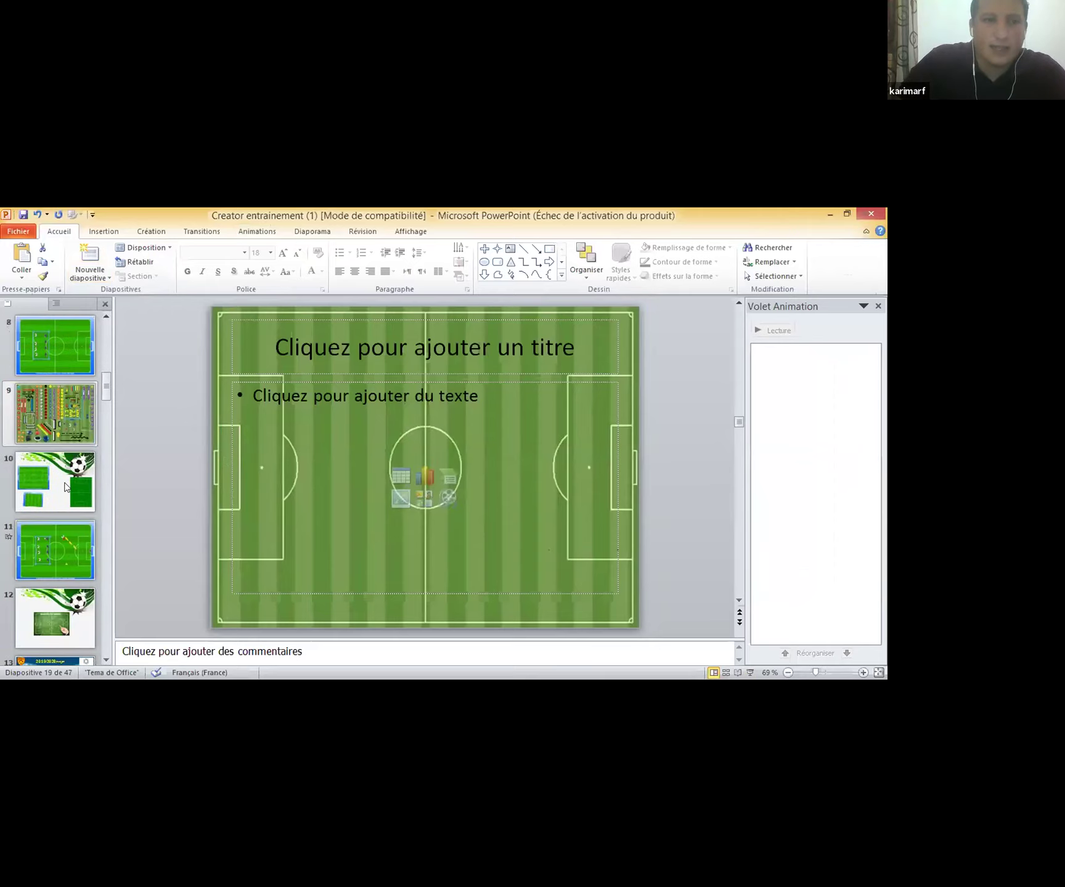
scroll(290, 563, "down", 1)
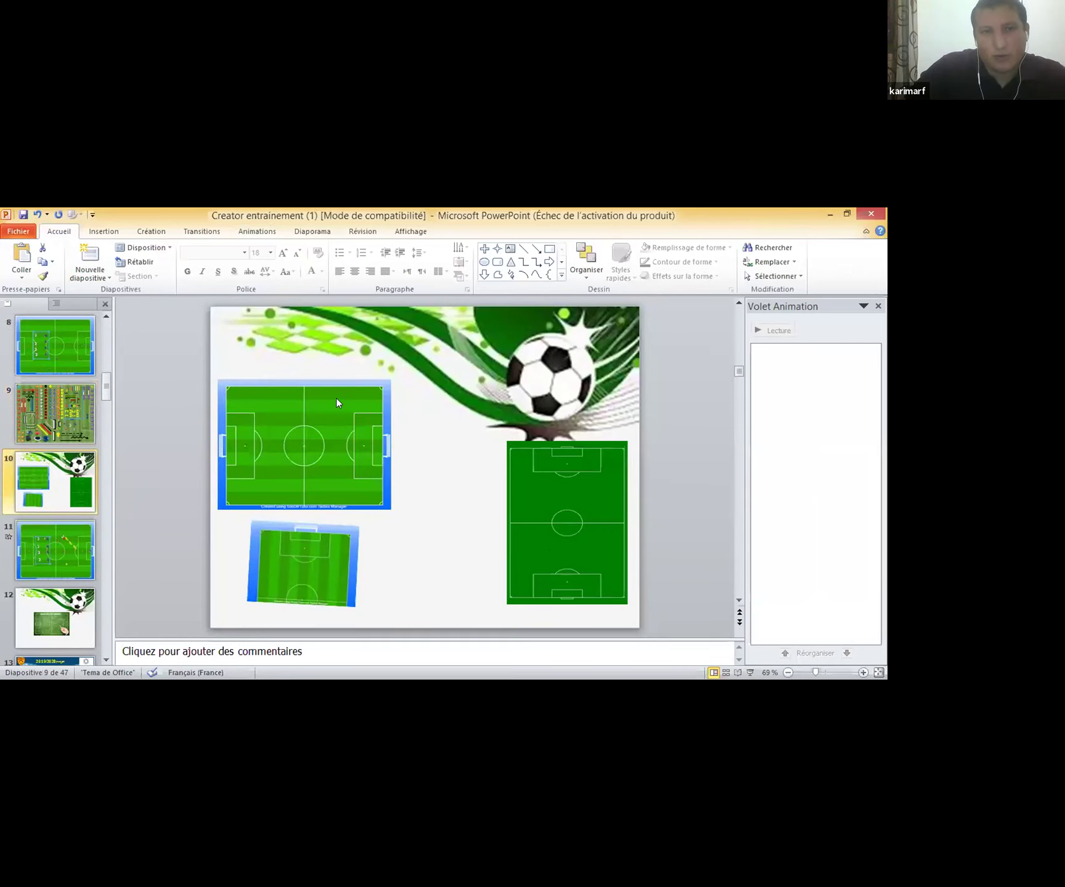
left_click(302, 563)
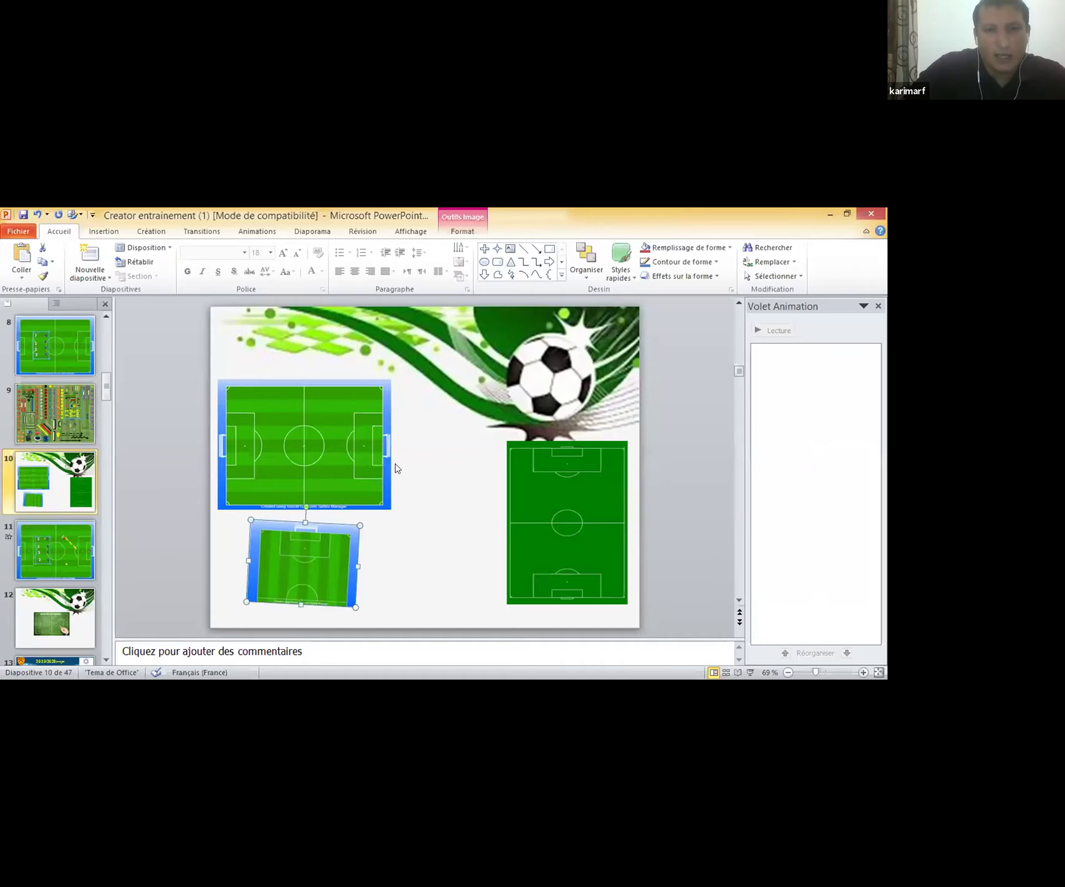
scroll(359, 304, "down", 9)
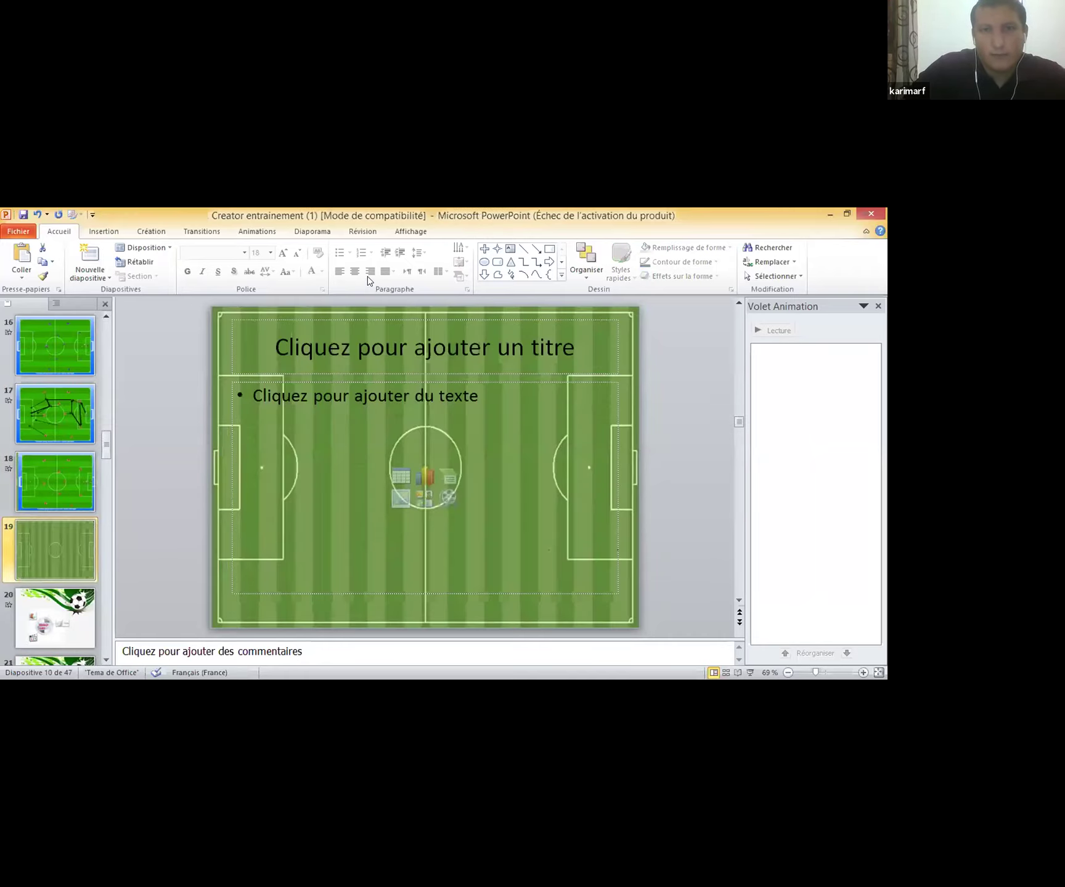
left_click(421, 430)
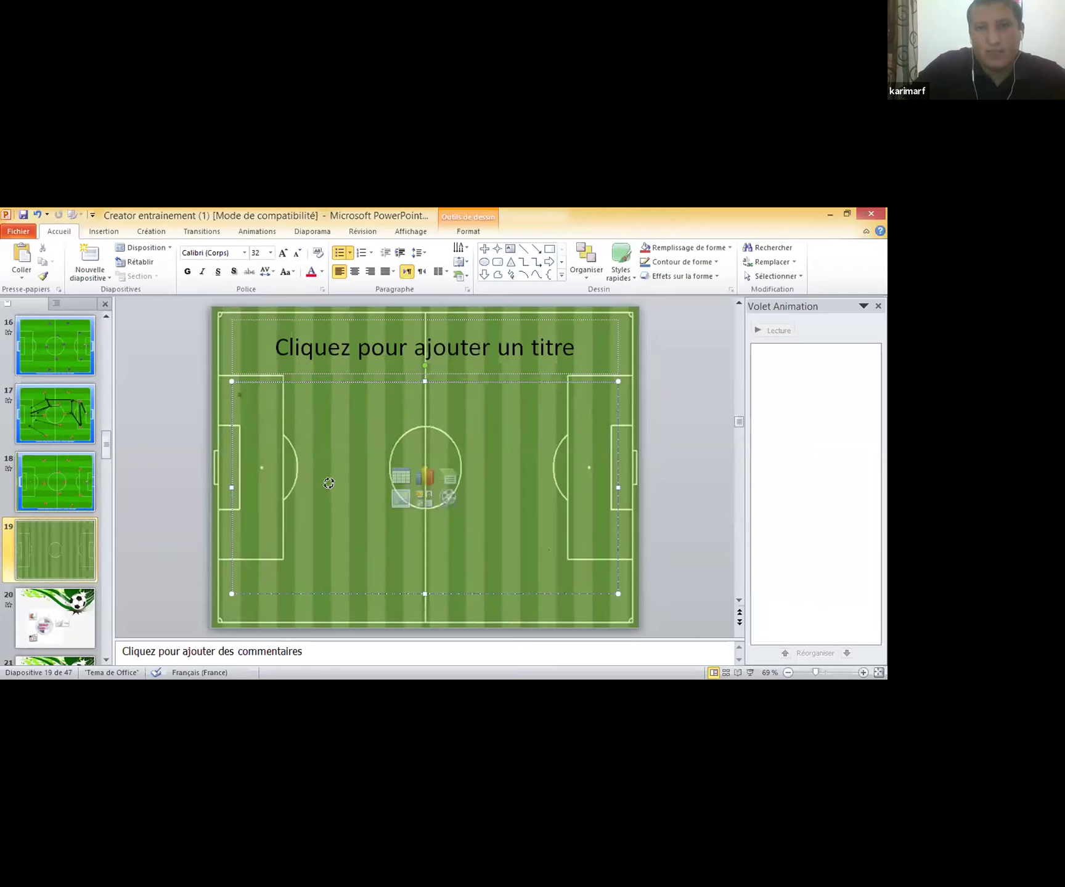
Paste the half-pitch picture onto slide 19, rotate it horizontal and stretch it to fill the slide.
key("ctrl+v")
left_click_drag(426, 433, 219, 493)
left_click_drag(314, 523, 314, 522)
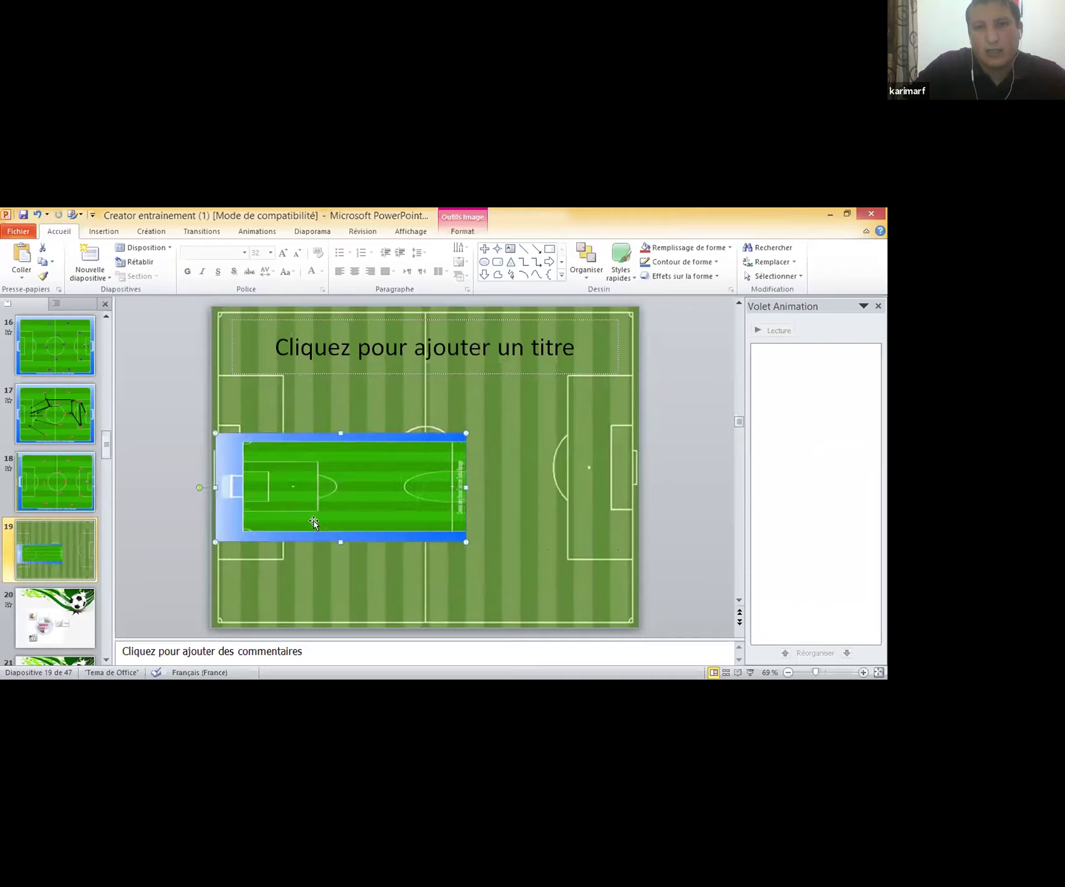
left_click_drag(340, 433, 340, 307)
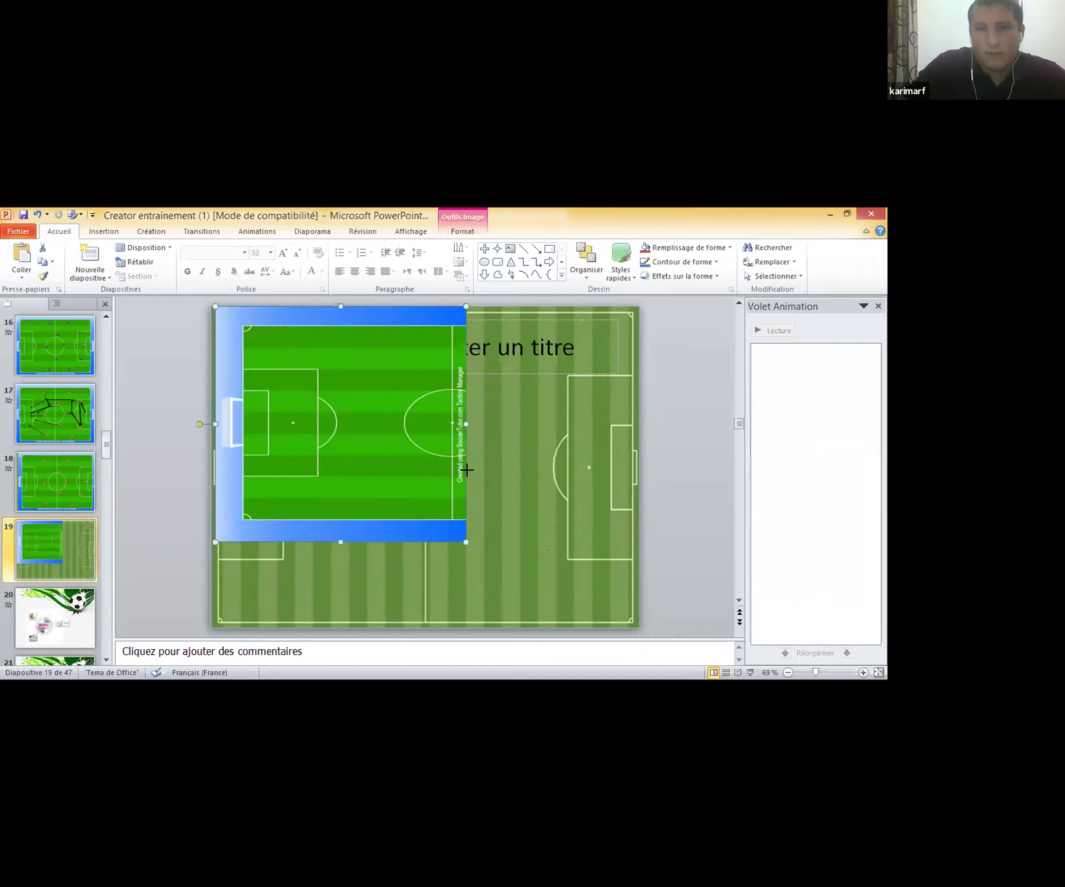
key("ctrl+z")
key("ctrl+z")
left_click_drag(208, 472, 210, 473)
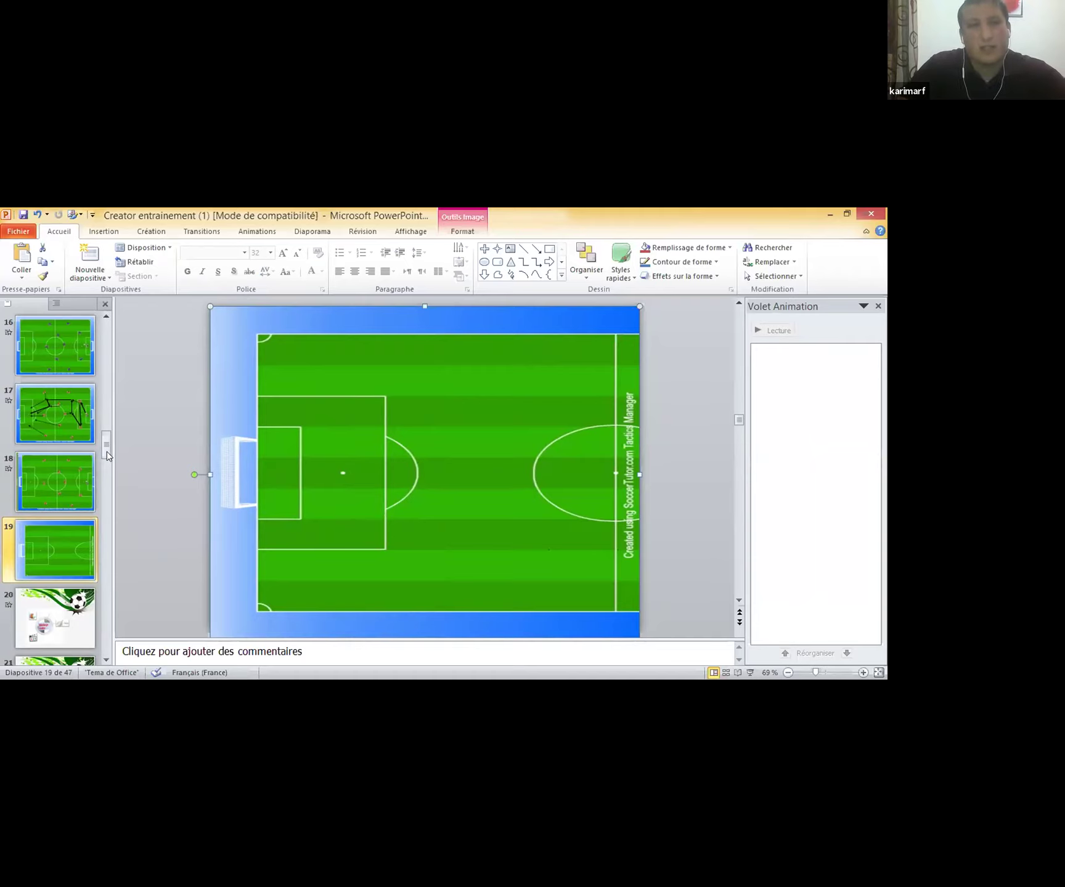
Copy the red number 7 ball token from slide 9's equipment palette.
left_click(108, 316)
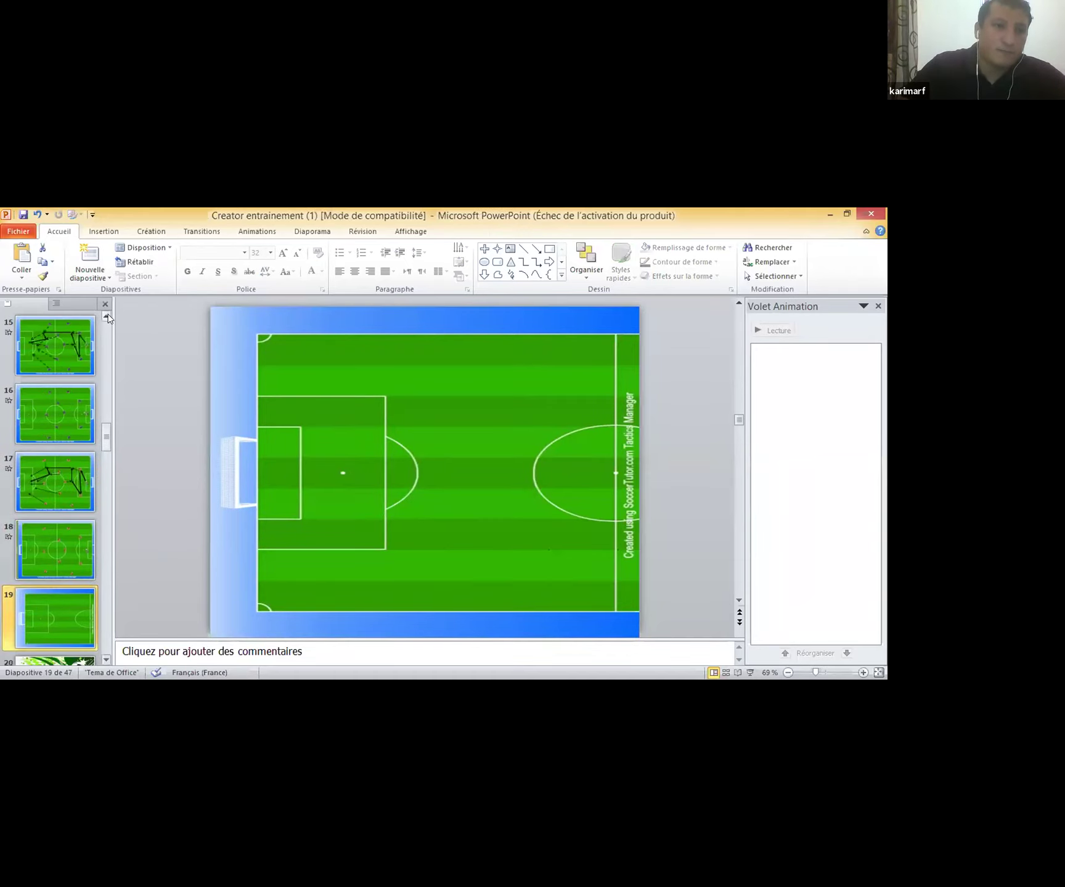
scroll(98, 592, "up", 4)
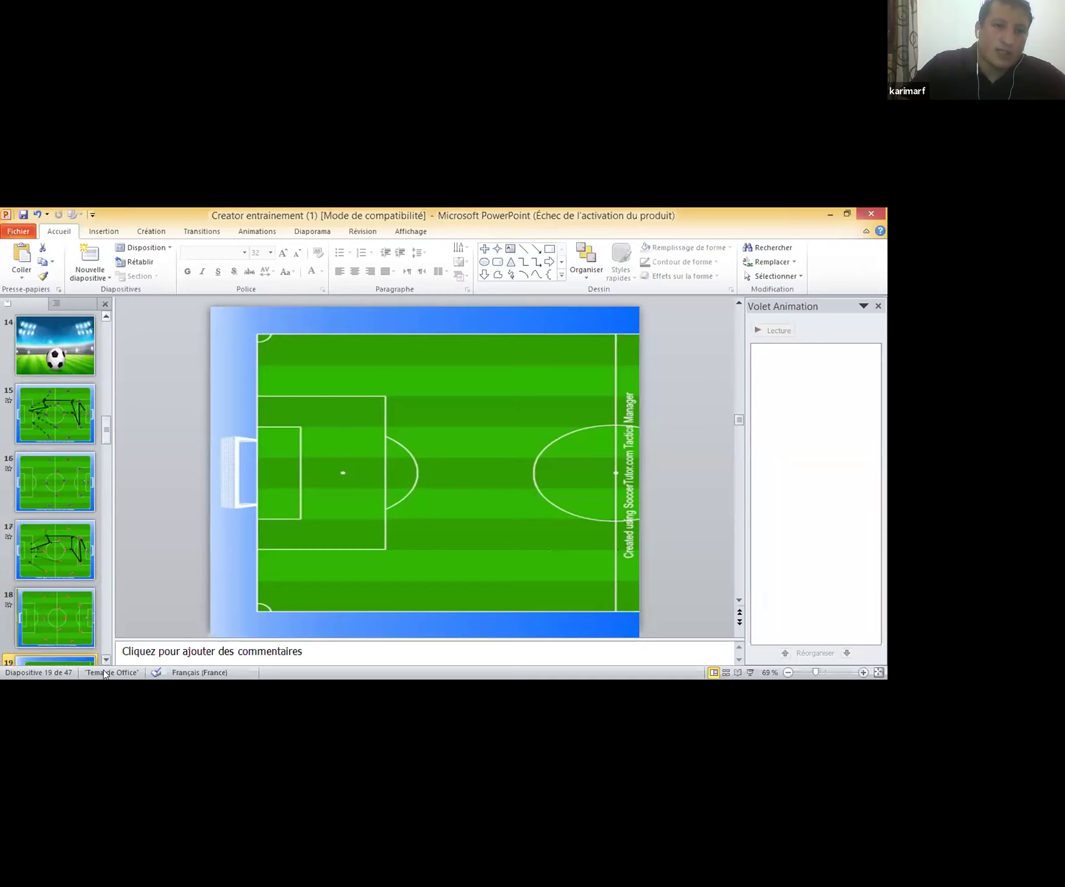
left_click(105, 659)
scroll(105, 659, "down", 10)
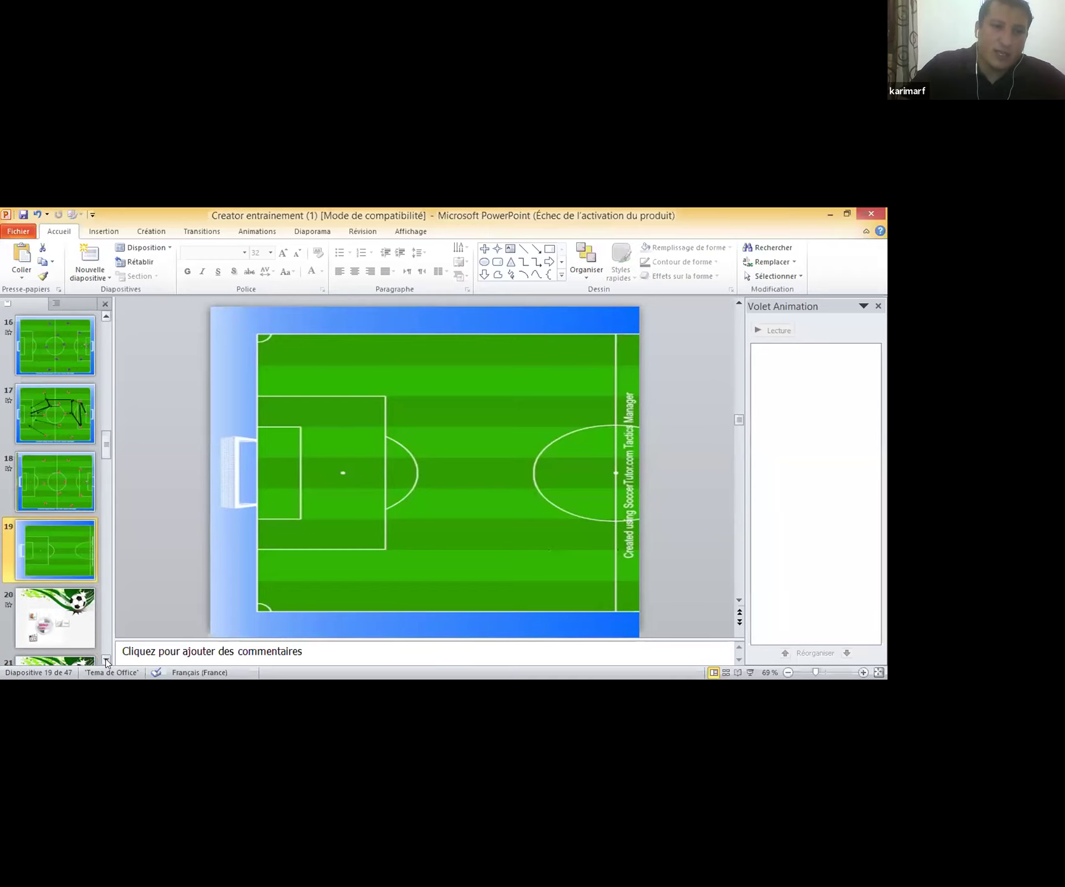
left_click(107, 317)
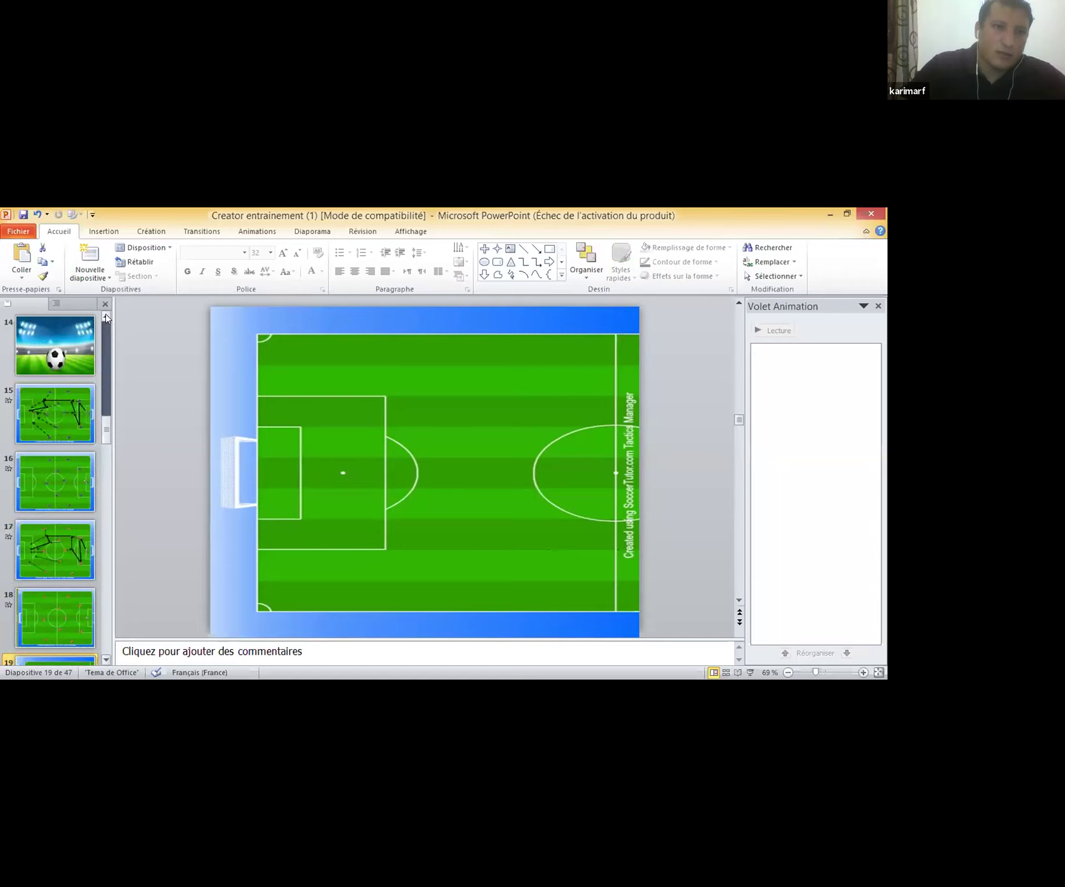
scroll(71, 340, "up", 3)
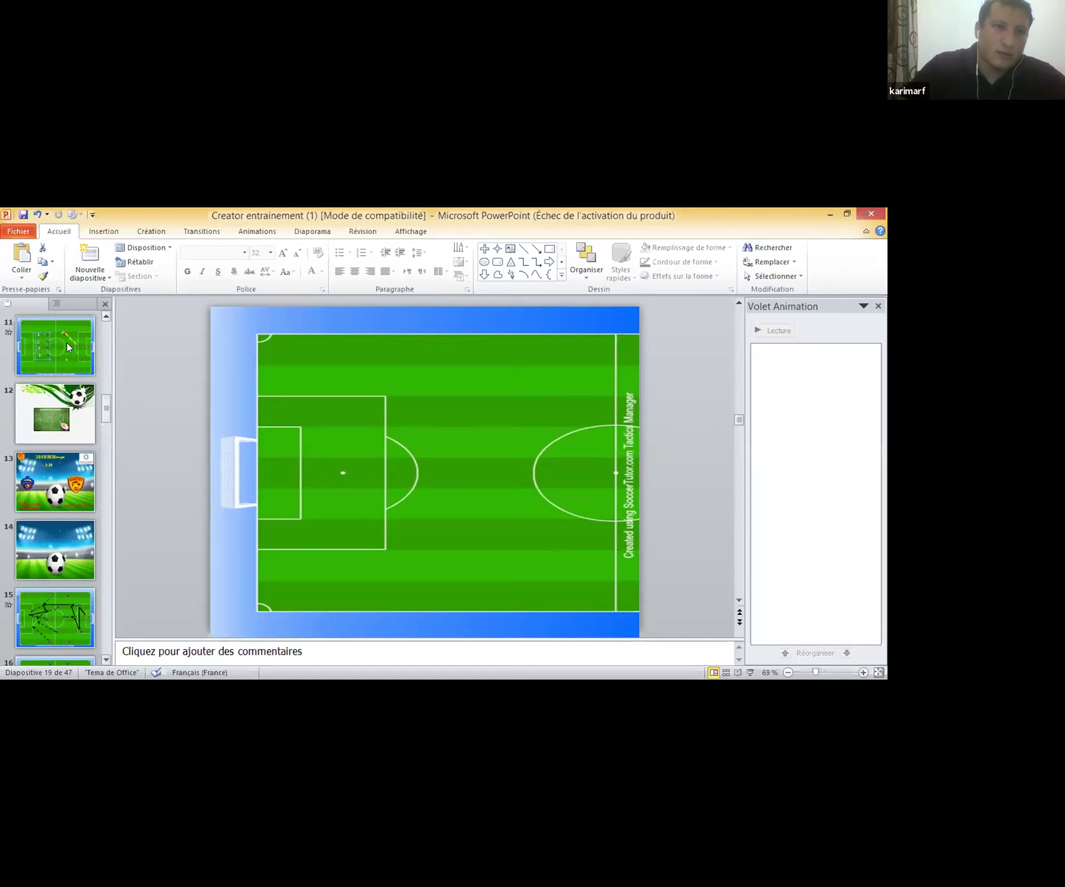
scroll(67, 347, "up", 2)
left_click(66, 347)
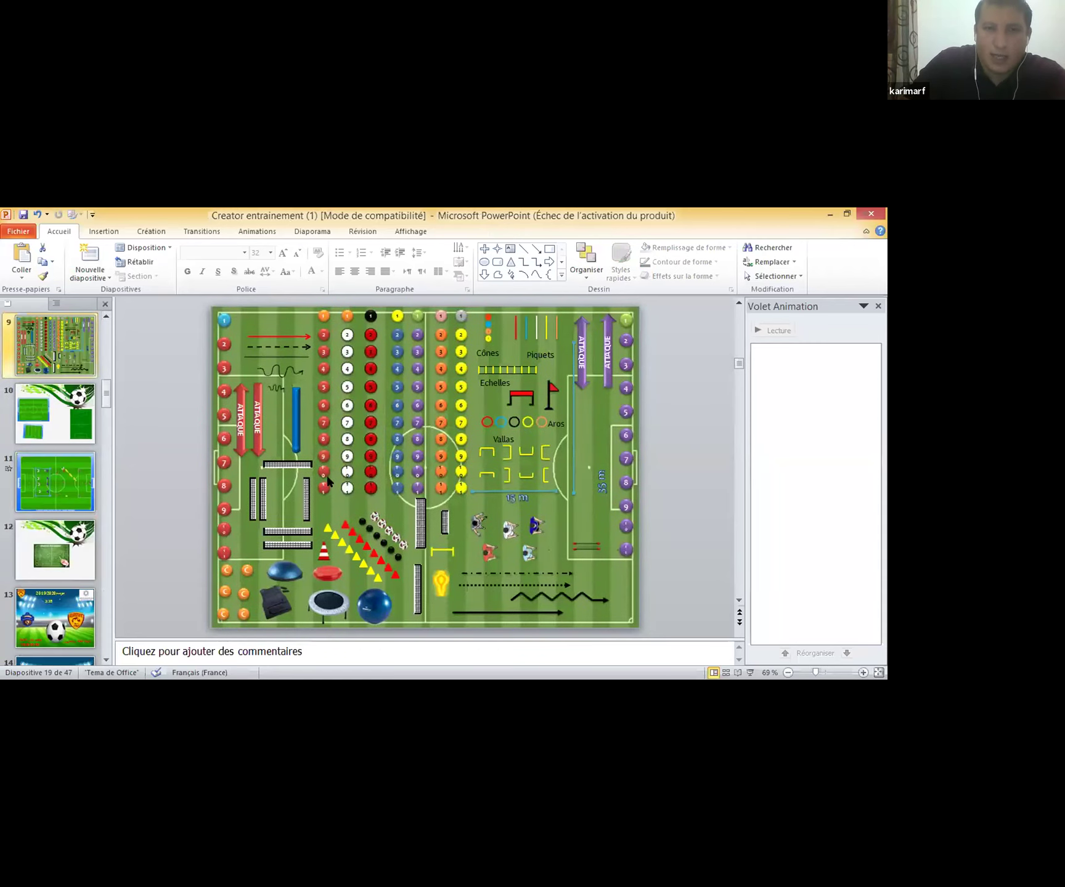
left_click(323, 423)
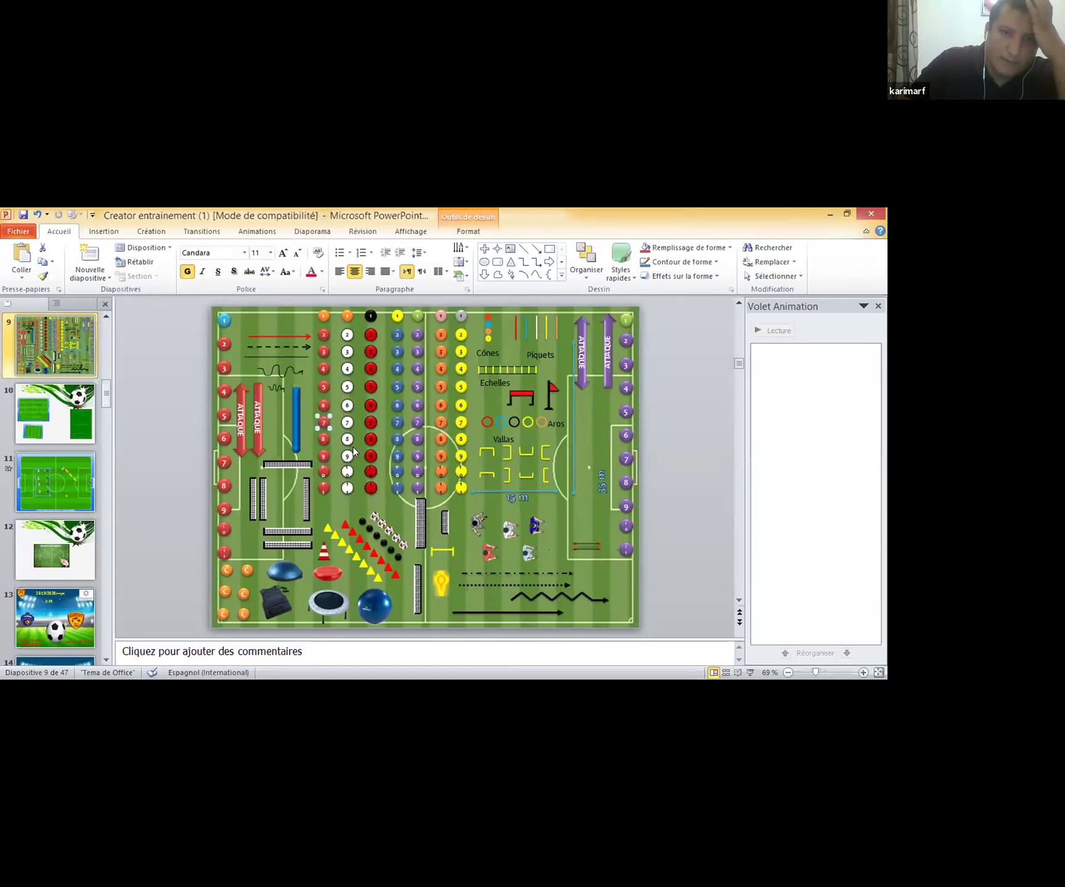
right_click(324, 423)
left_click(356, 450)
Paste the red 7 token onto slide 19 and place it on the goal line.
scroll(90, 542, "down", 5)
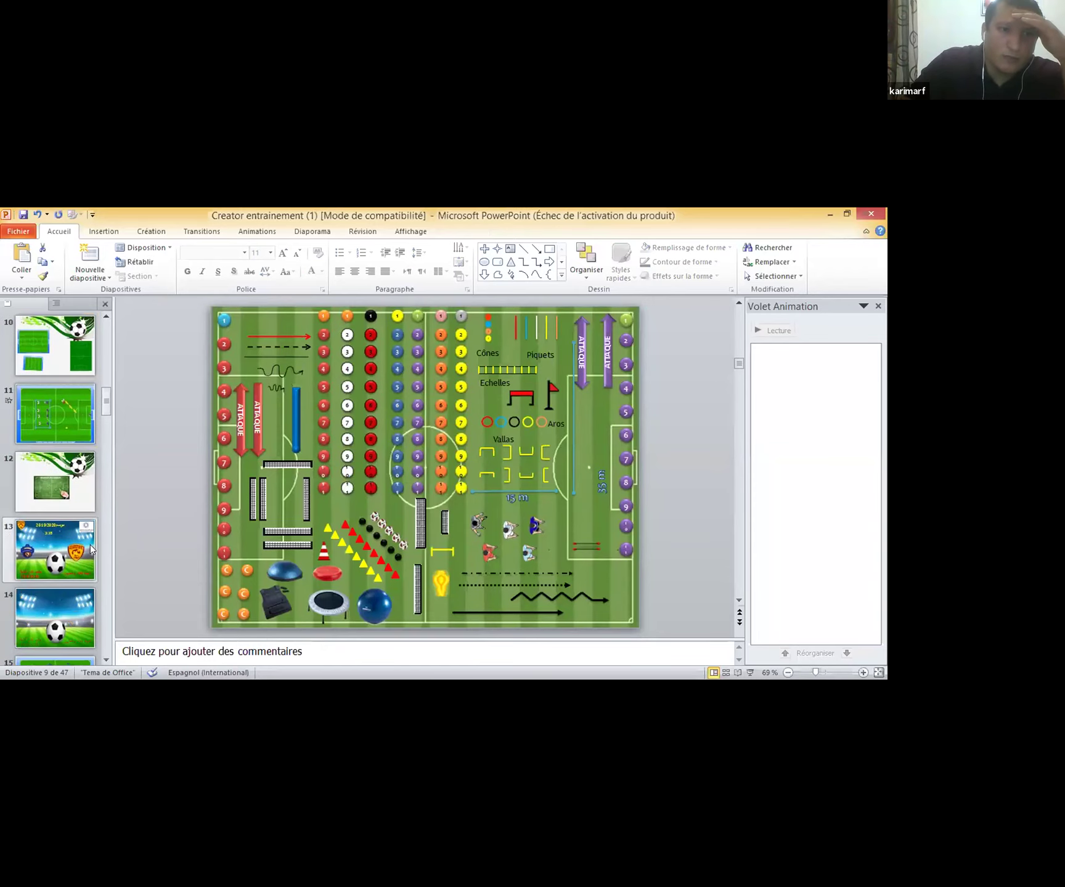
scroll(90, 543, "down", 1)
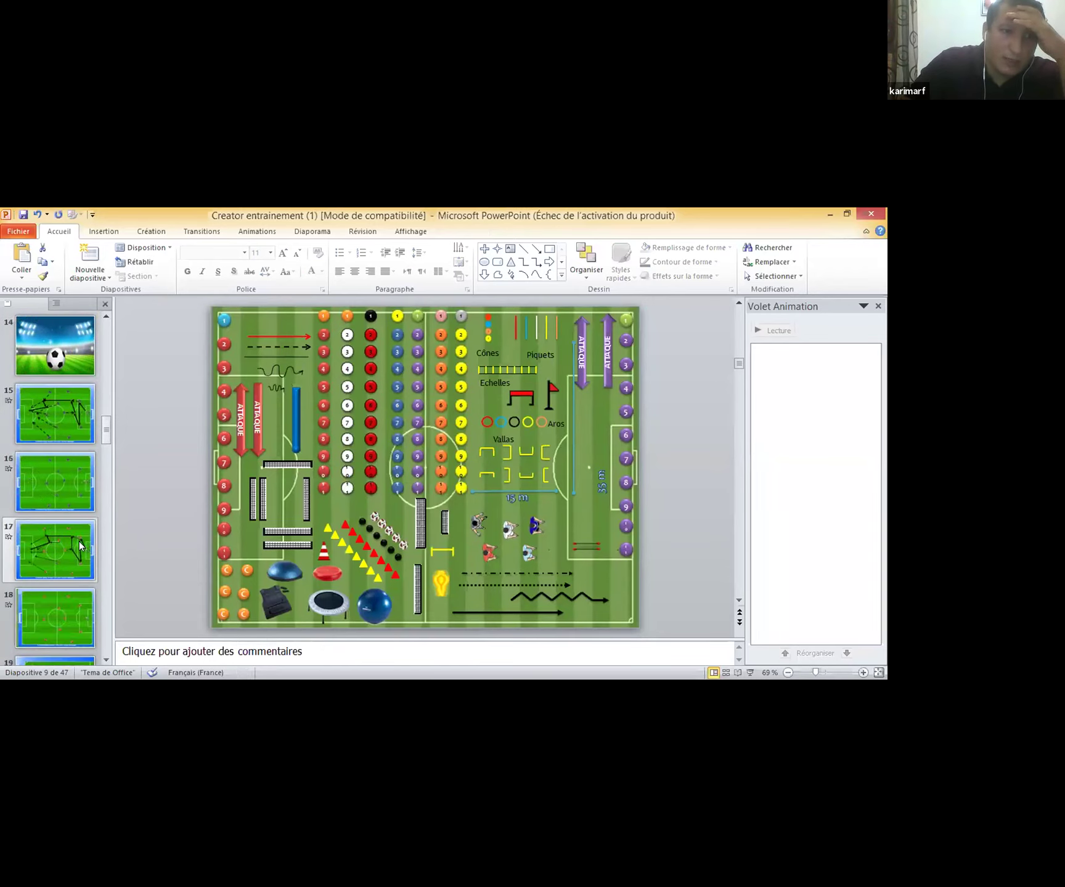
scroll(324, 477, "down", 1)
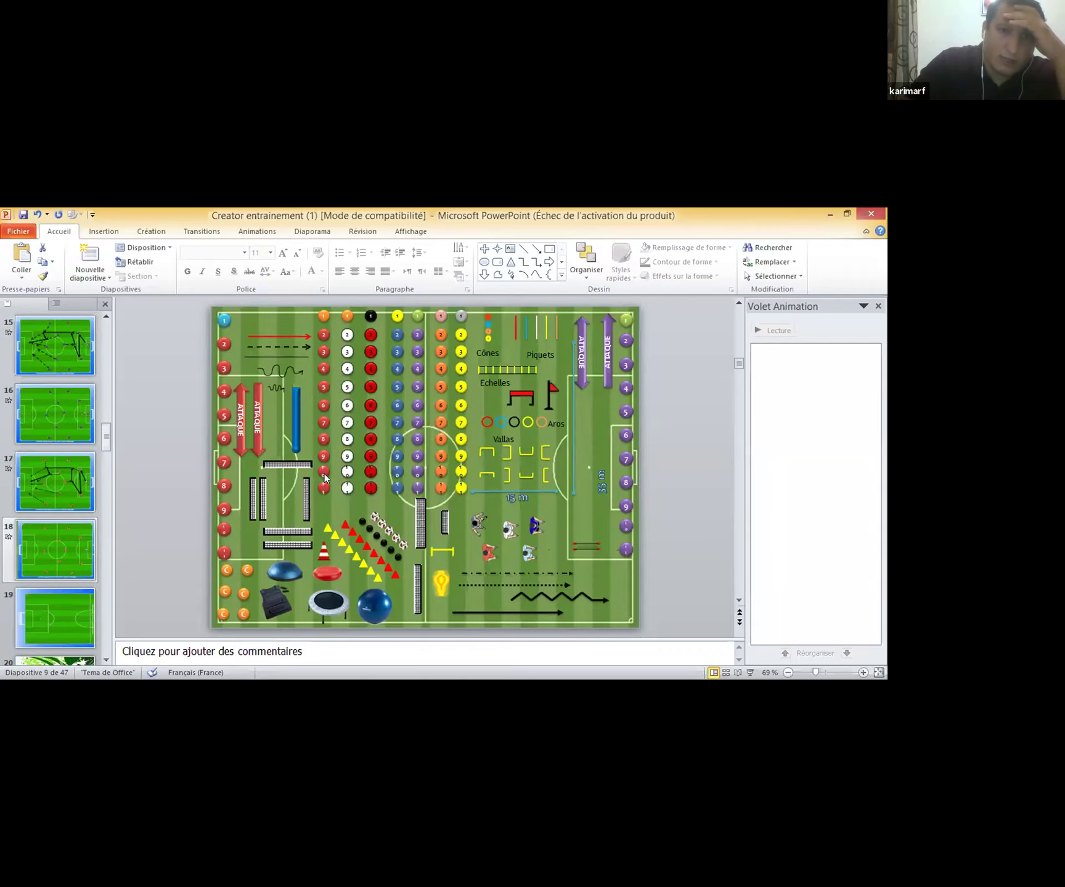
left_click(55, 618)
right_click(303, 449)
left_click(328, 509)
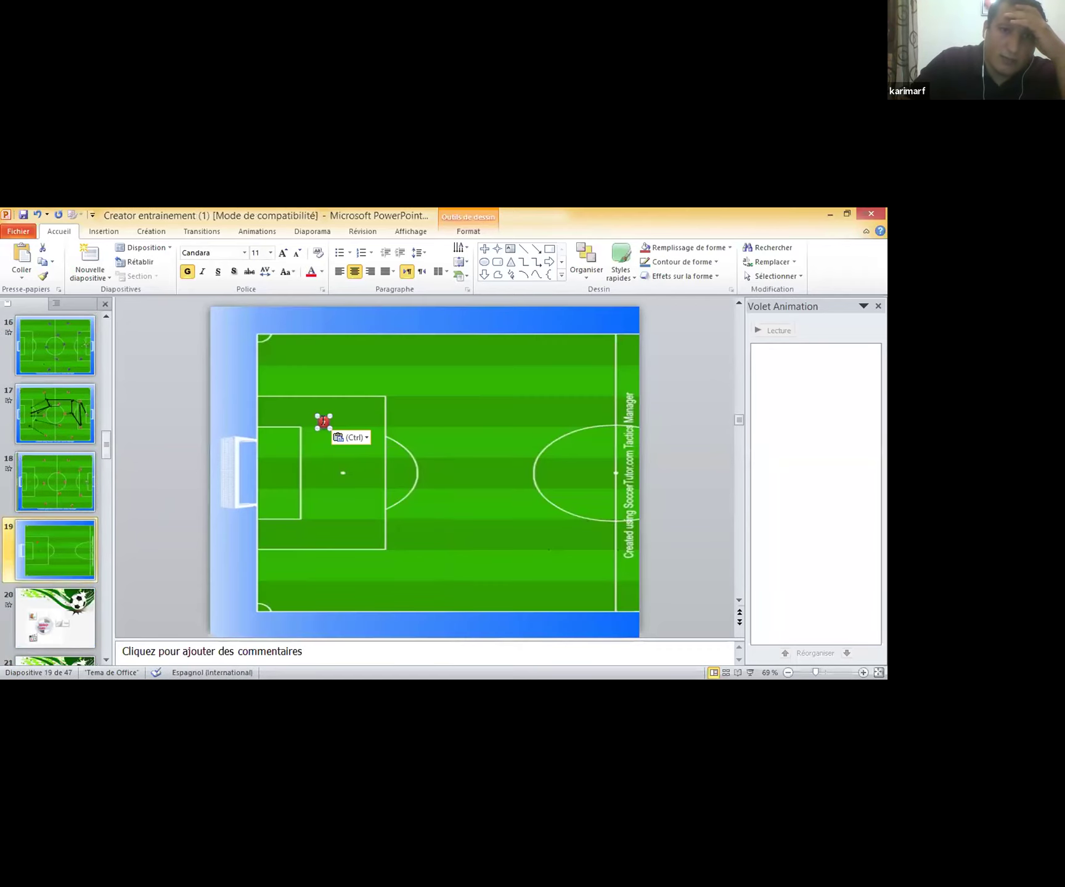
left_click_drag(323, 422, 259, 442)
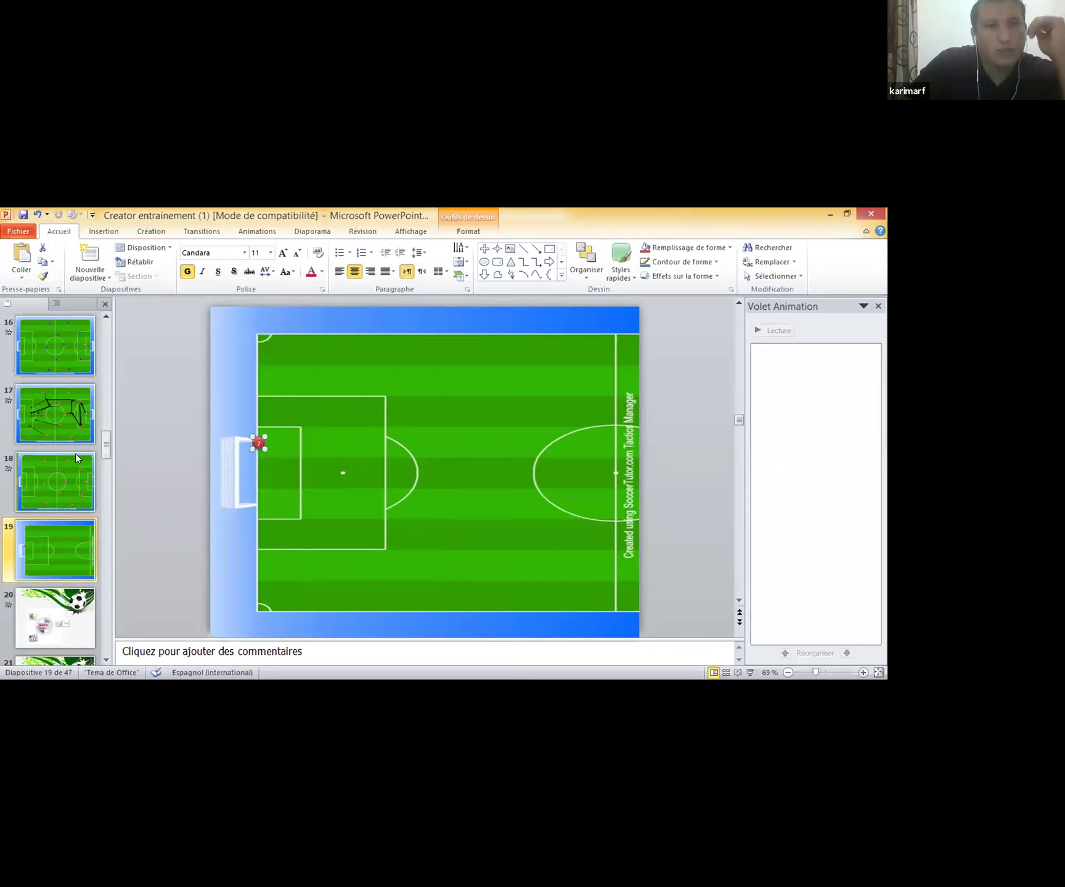
key("Tab")
left_click(100, 450)
Copy the red 6 token from slide 9 and place it at the bottom of slide 19's penalty area.
scroll(100, 449, "up", 5)
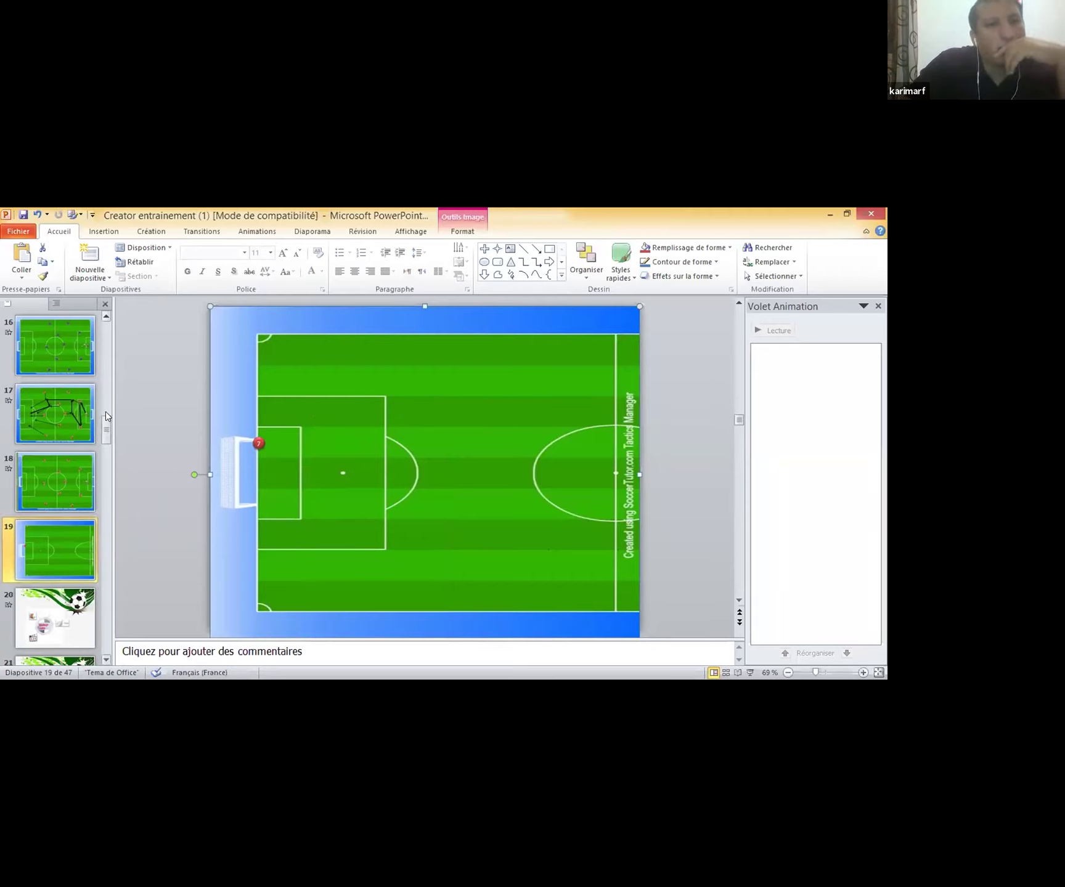
scroll(98, 430, "up", 1)
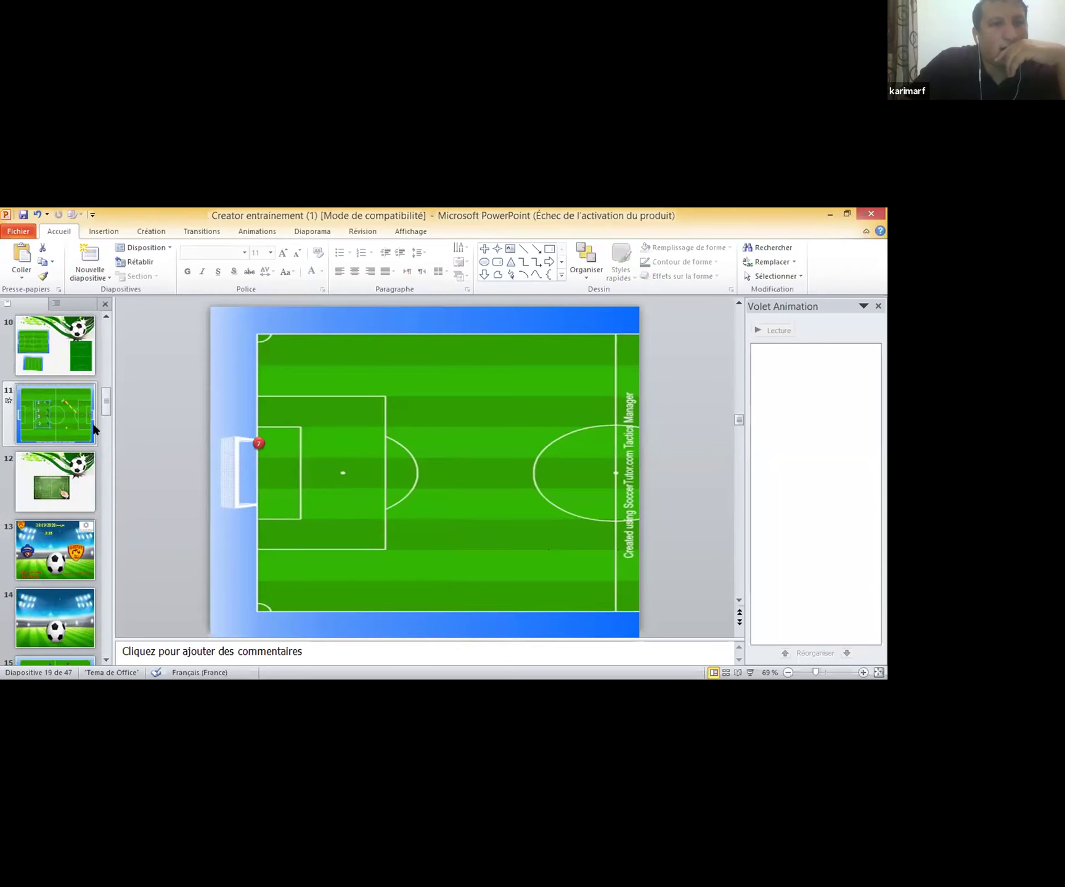
scroll(63, 416, "up", 2)
left_click(74, 424)
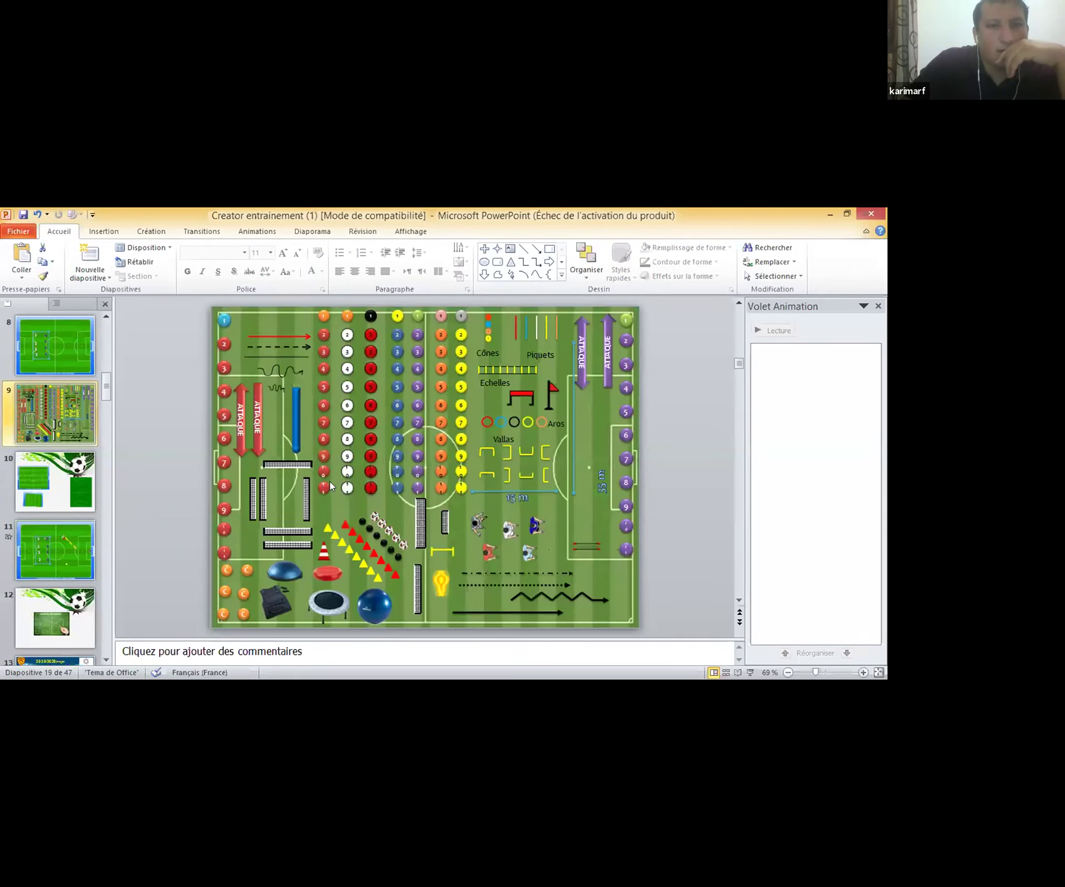
left_click(323, 405)
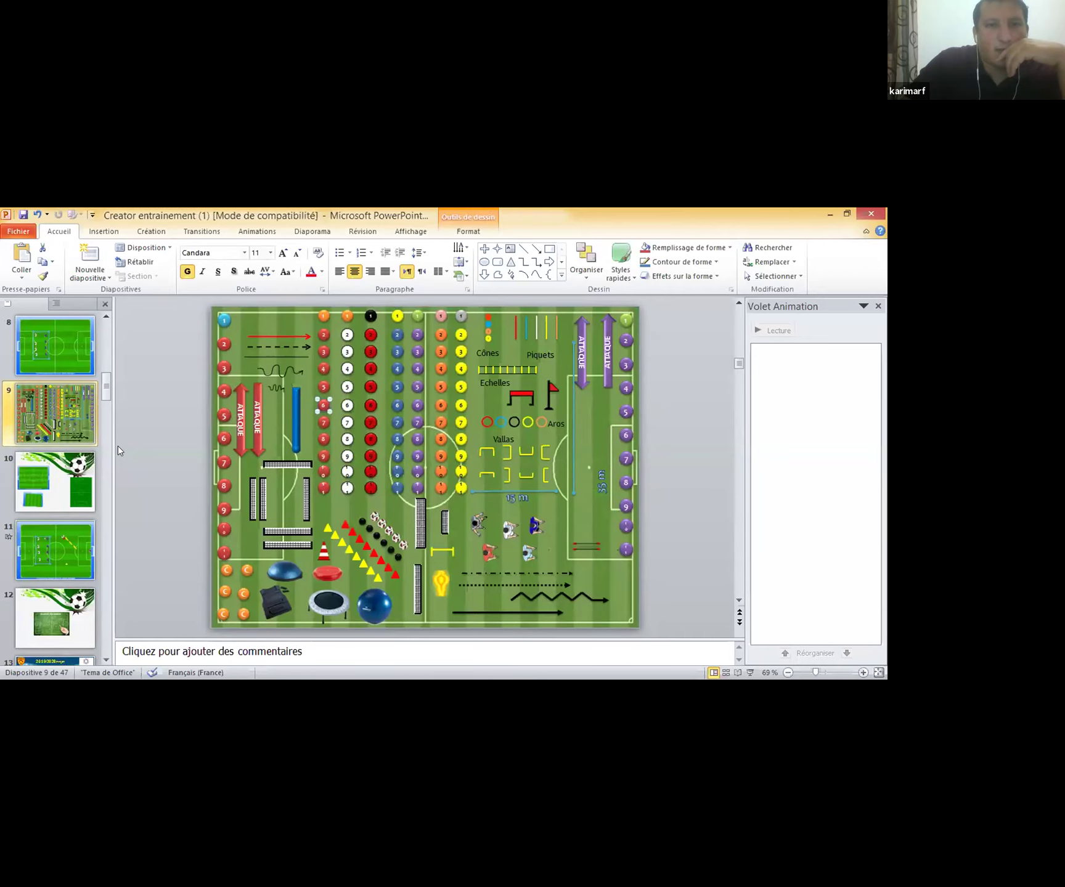
left_click(95, 461)
scroll(95, 462, "down", 2)
scroll(94, 462, "down", 3)
scroll(94, 462, "down", 2)
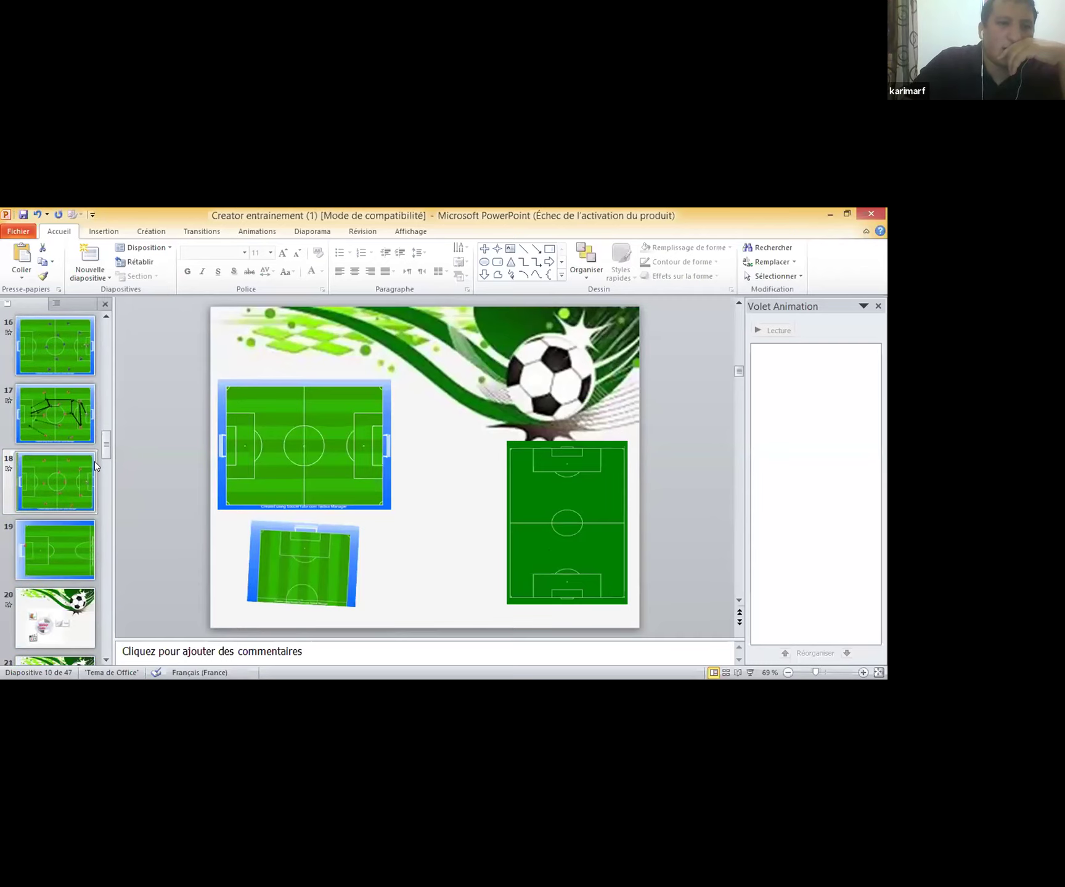
left_click(80, 466)
left_click(304, 474)
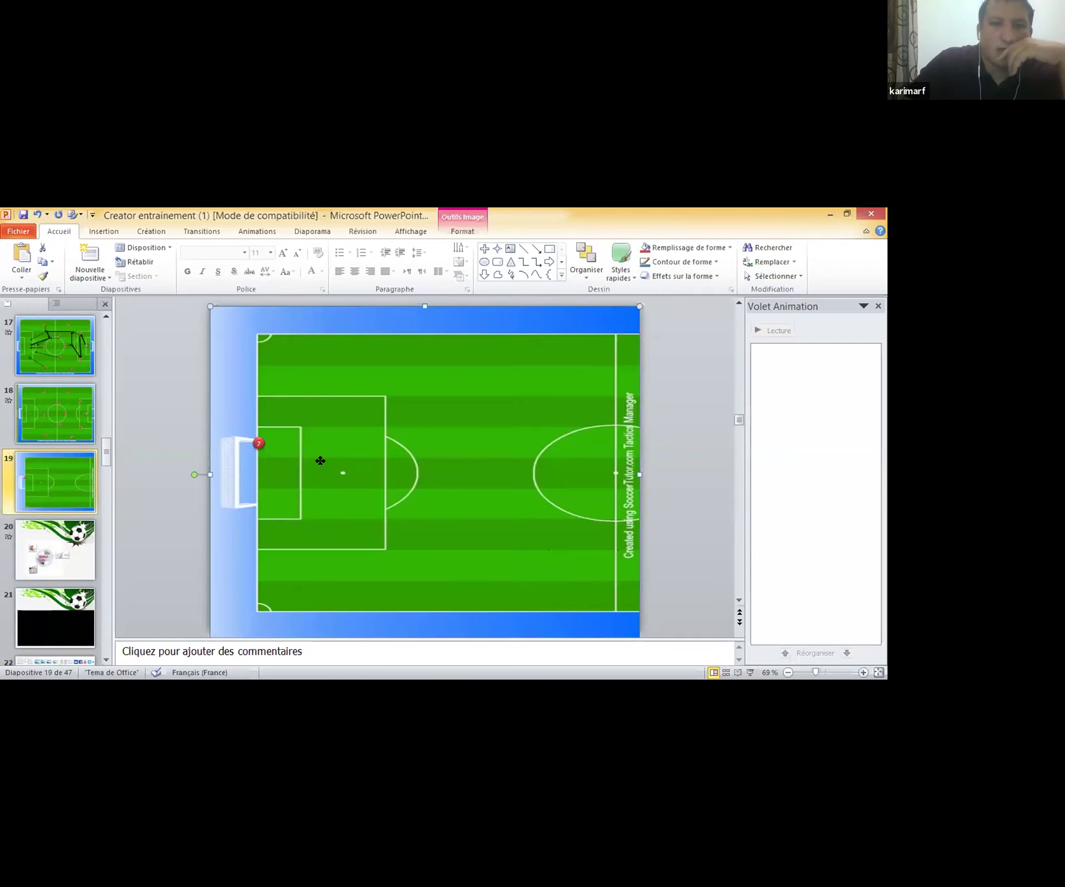
right_click(322, 460)
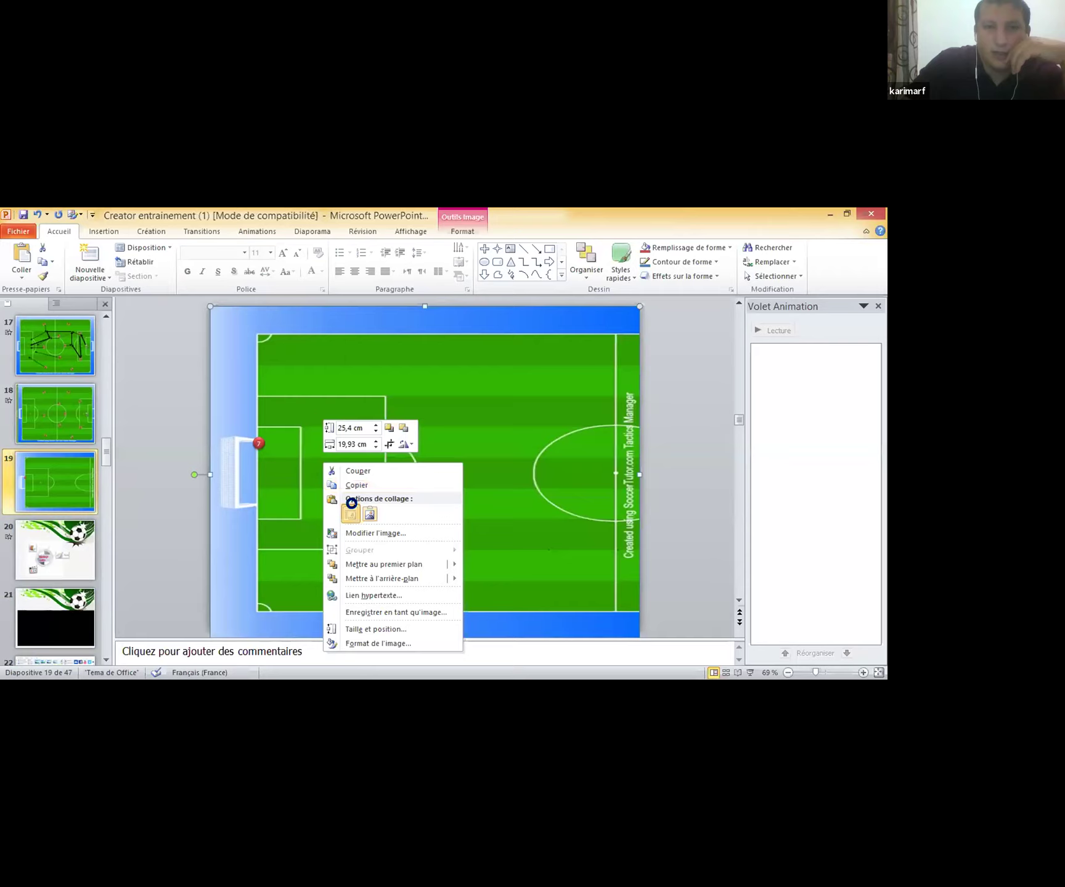
left_click(350, 504)
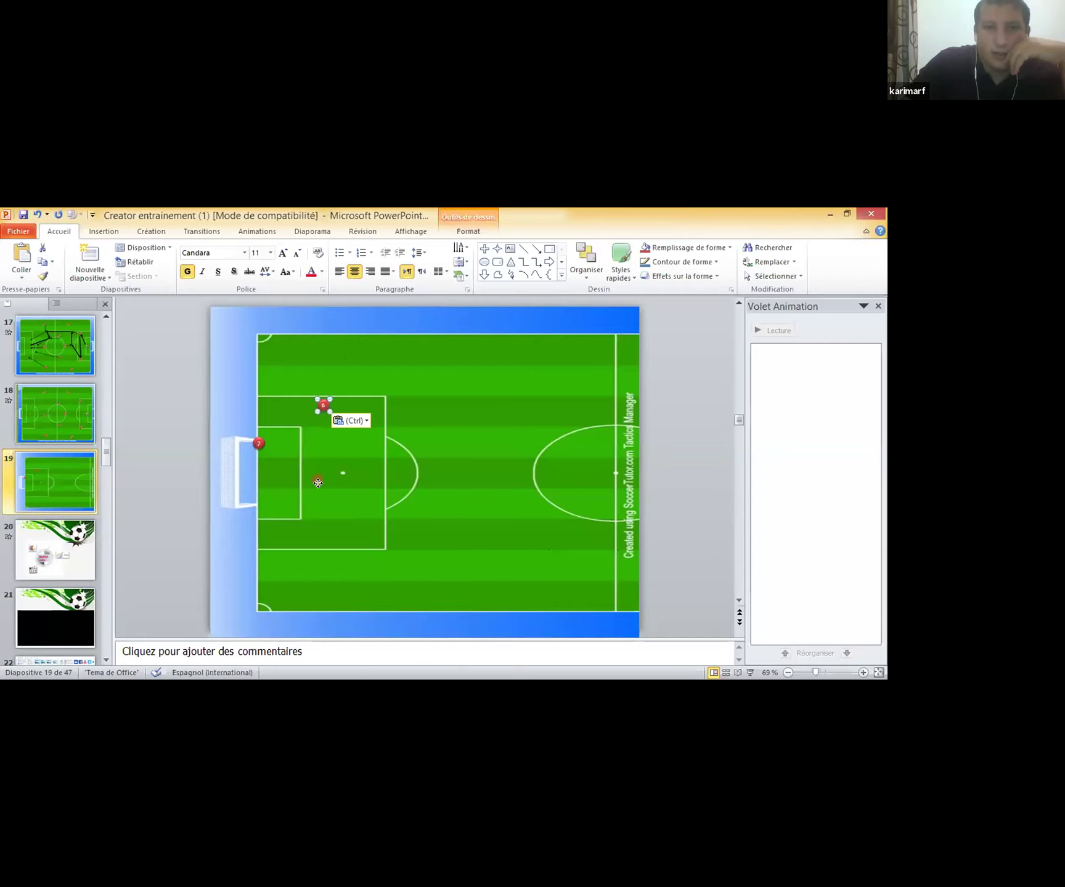
left_click_drag(318, 483, 310, 510)
left_click(290, 493)
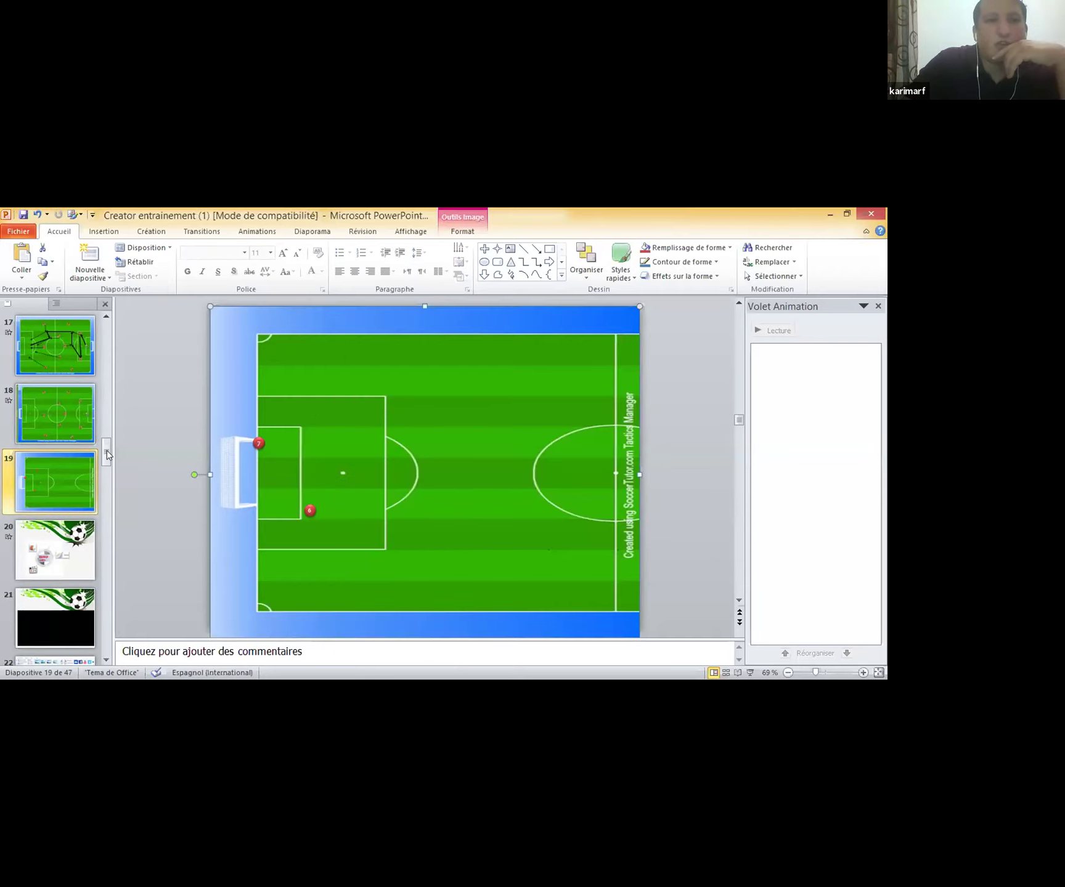
Copy the white 9 token from slide 9 and place it beside the red 6 on slide 19.
scroll(84, 430, "up", 3)
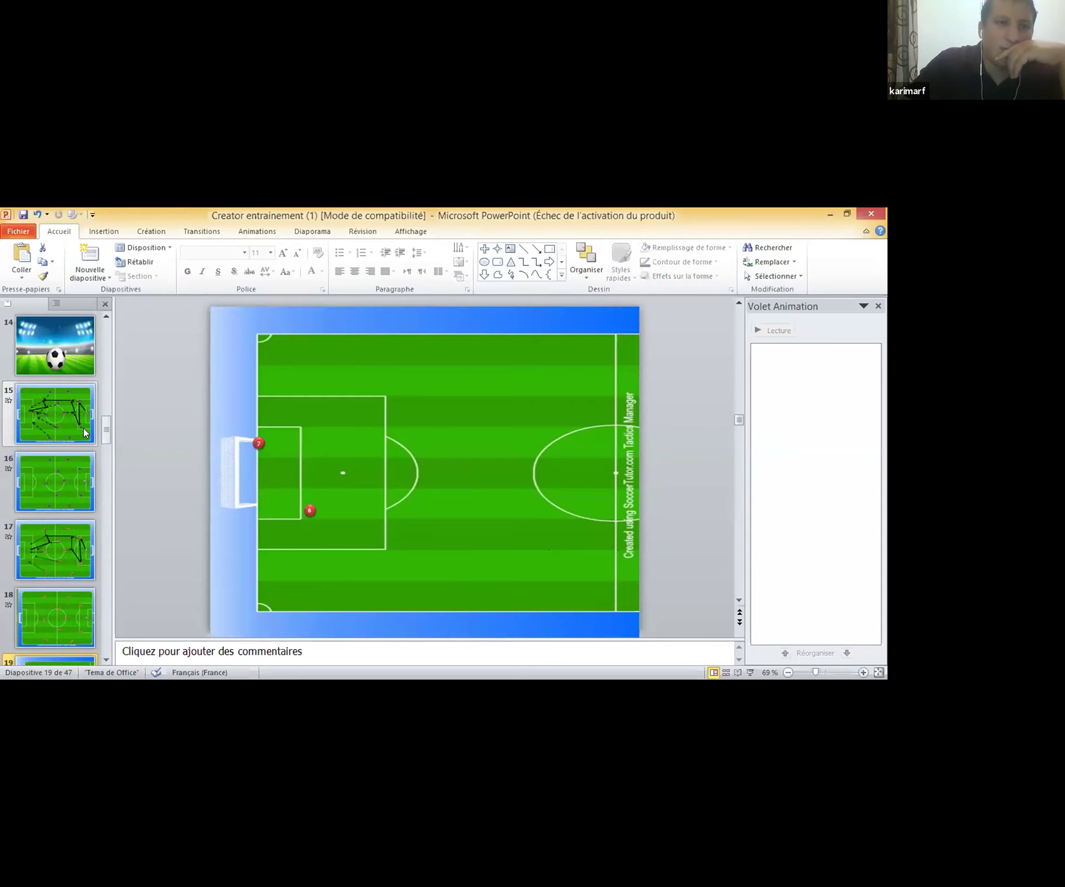
scroll(84, 429, "up", 5)
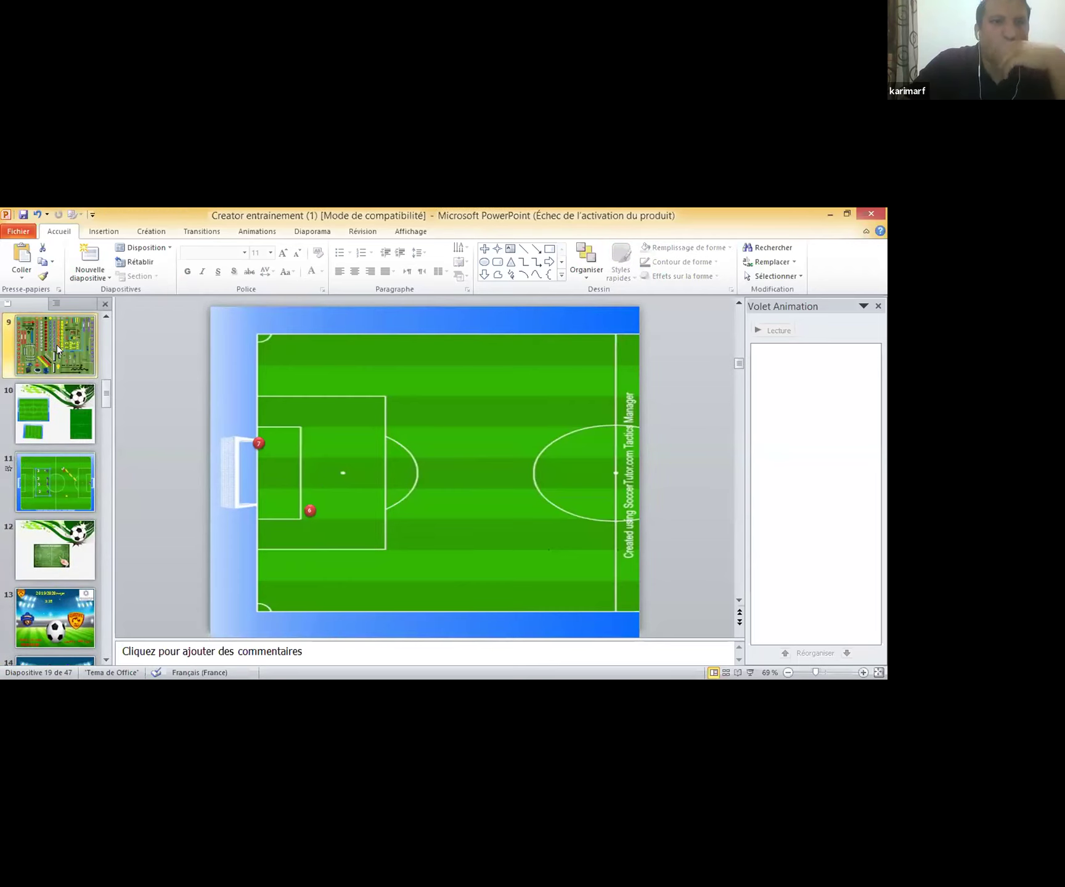
left_click(55, 347)
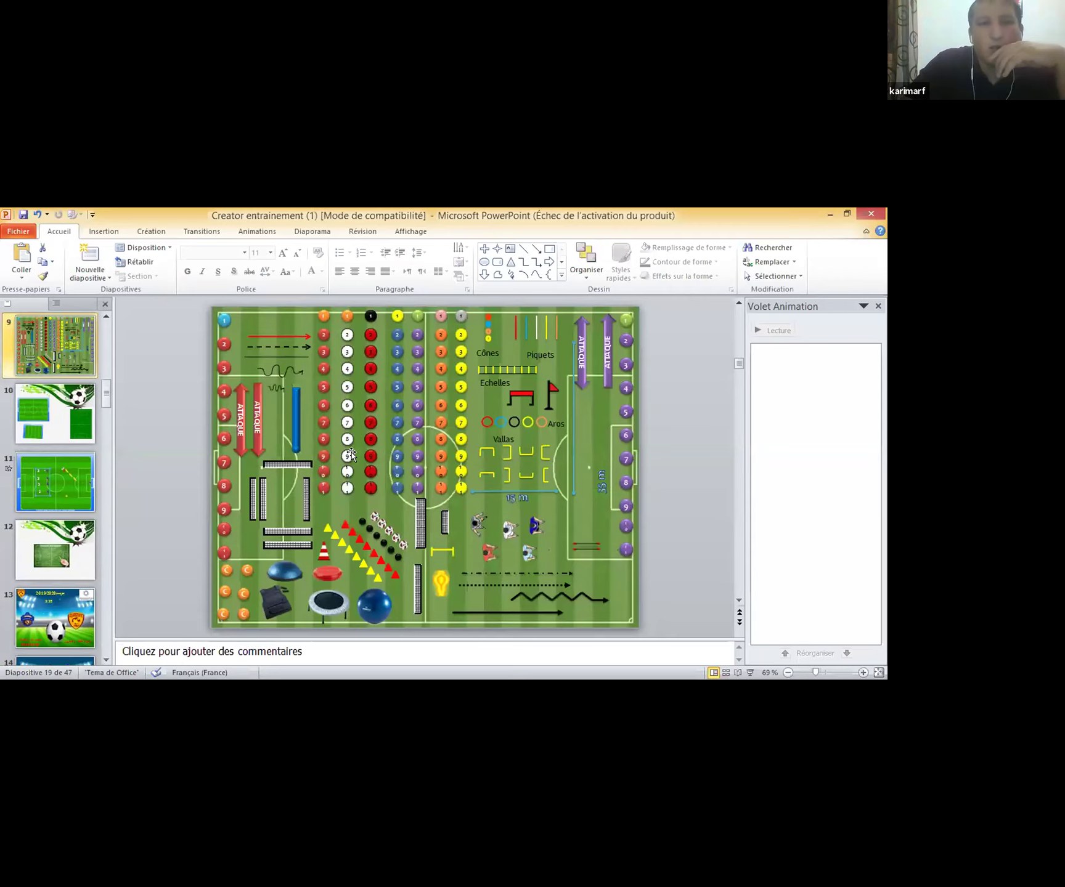
left_click(349, 456)
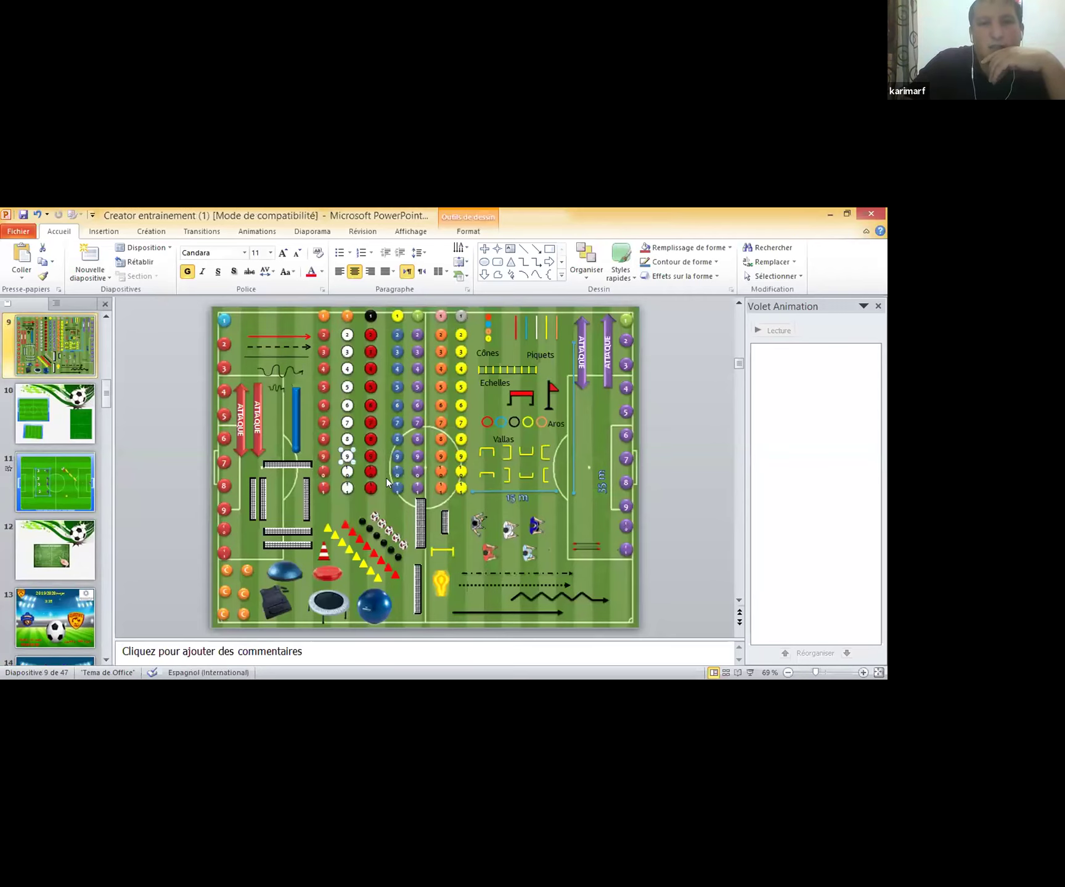
left_click(70, 531)
scroll(71, 529, "down", 4)
scroll(72, 527, "down", 1)
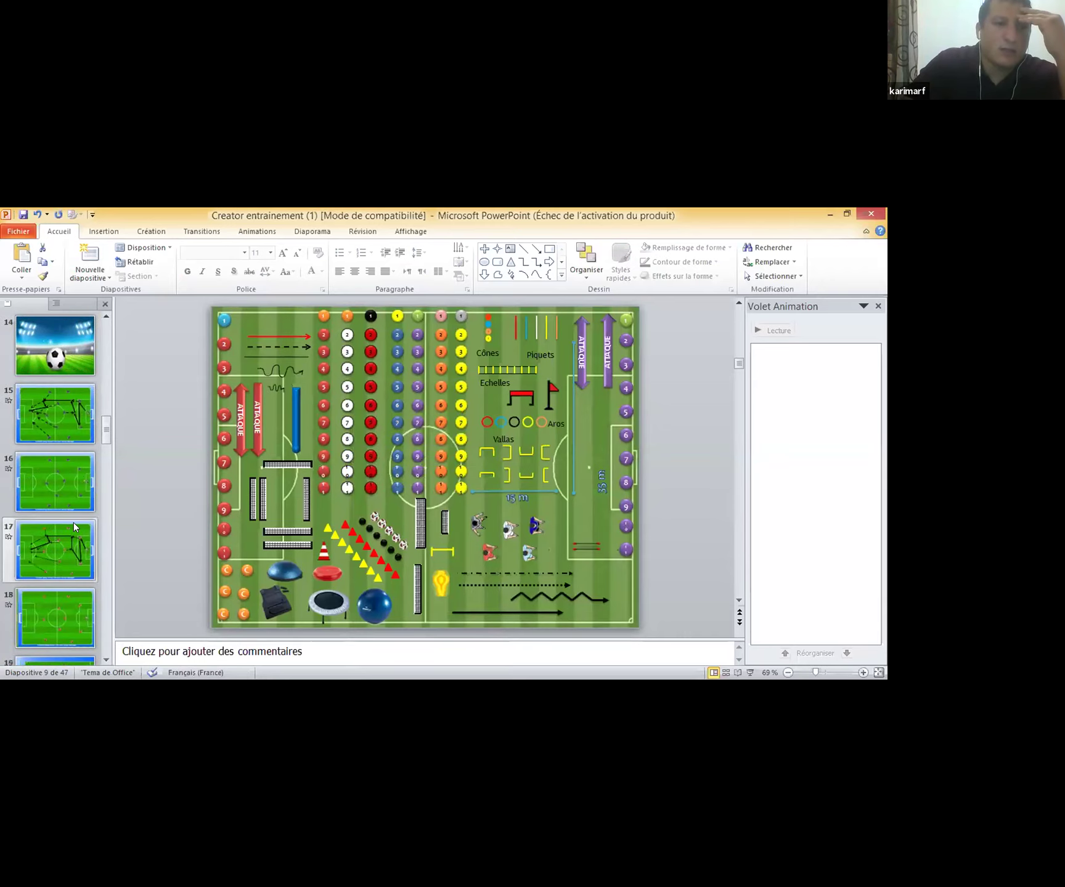
scroll(395, 377, "down", 10)
left_click(395, 377)
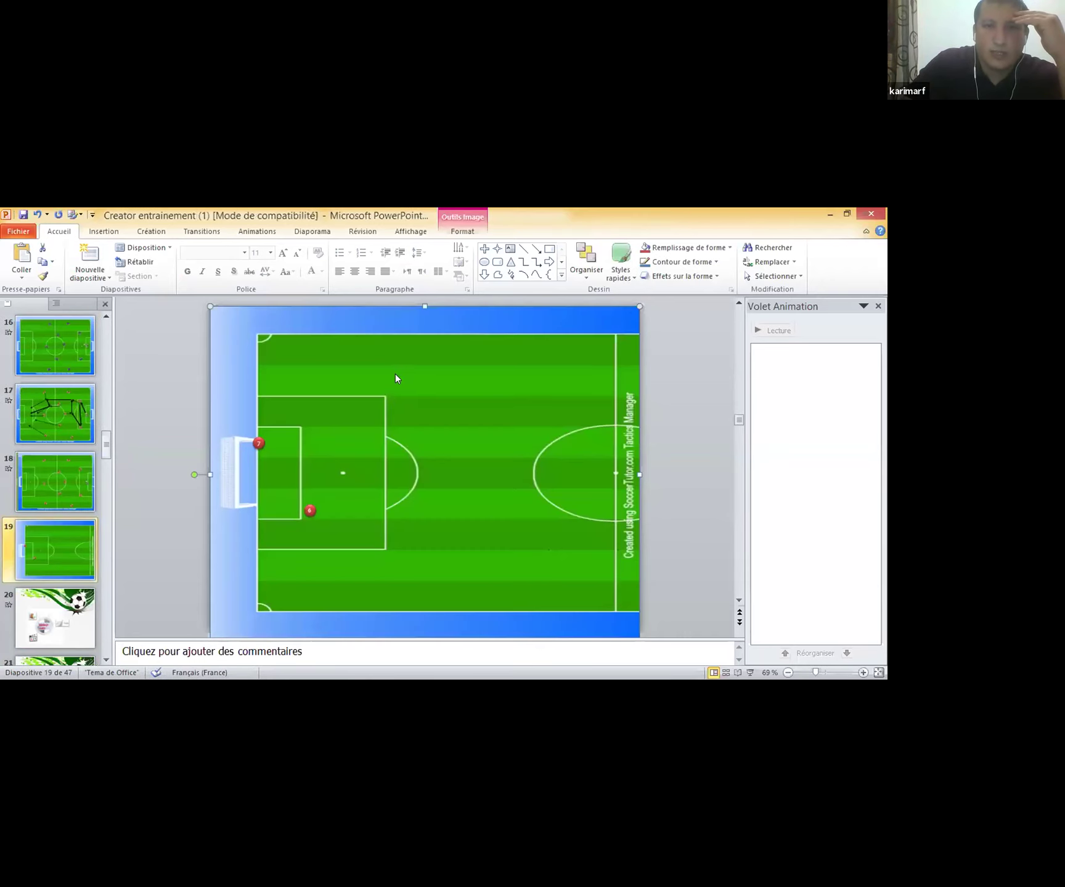
right_click(395, 373)
left_click(400, 370)
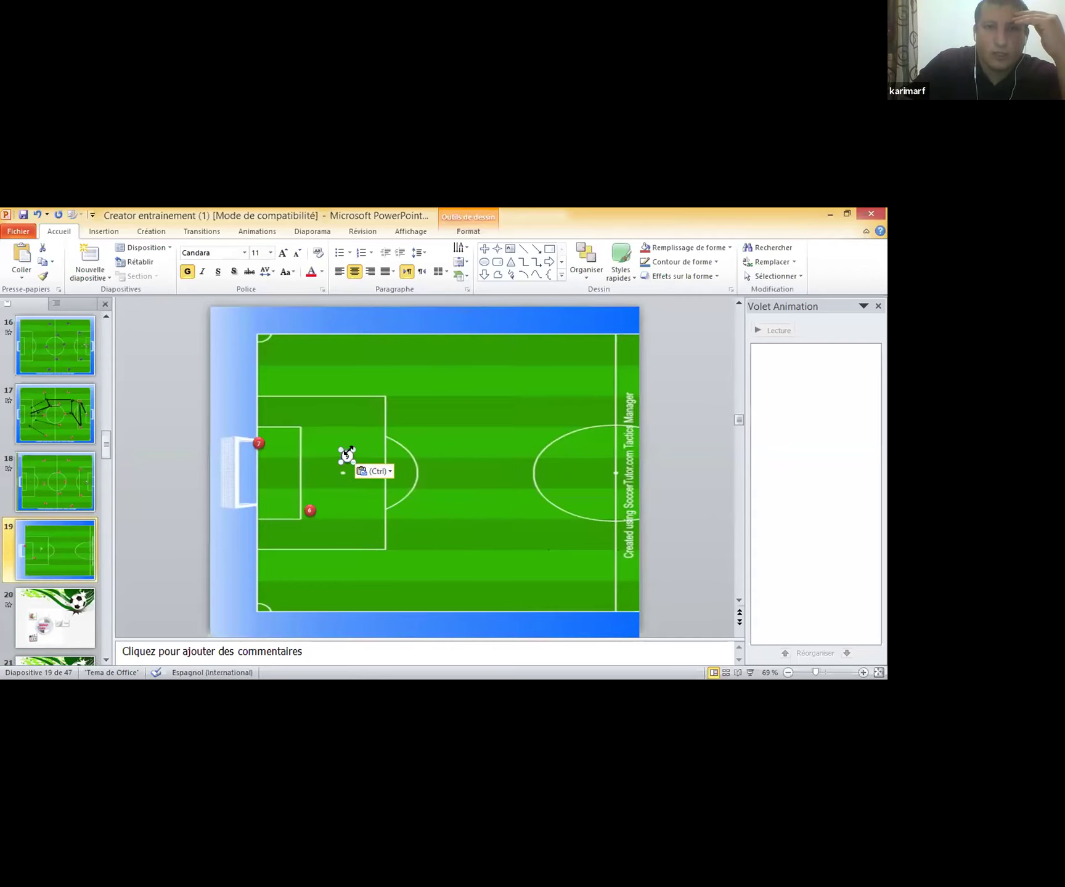
left_click_drag(348, 453, 326, 510)
left_click(351, 531)
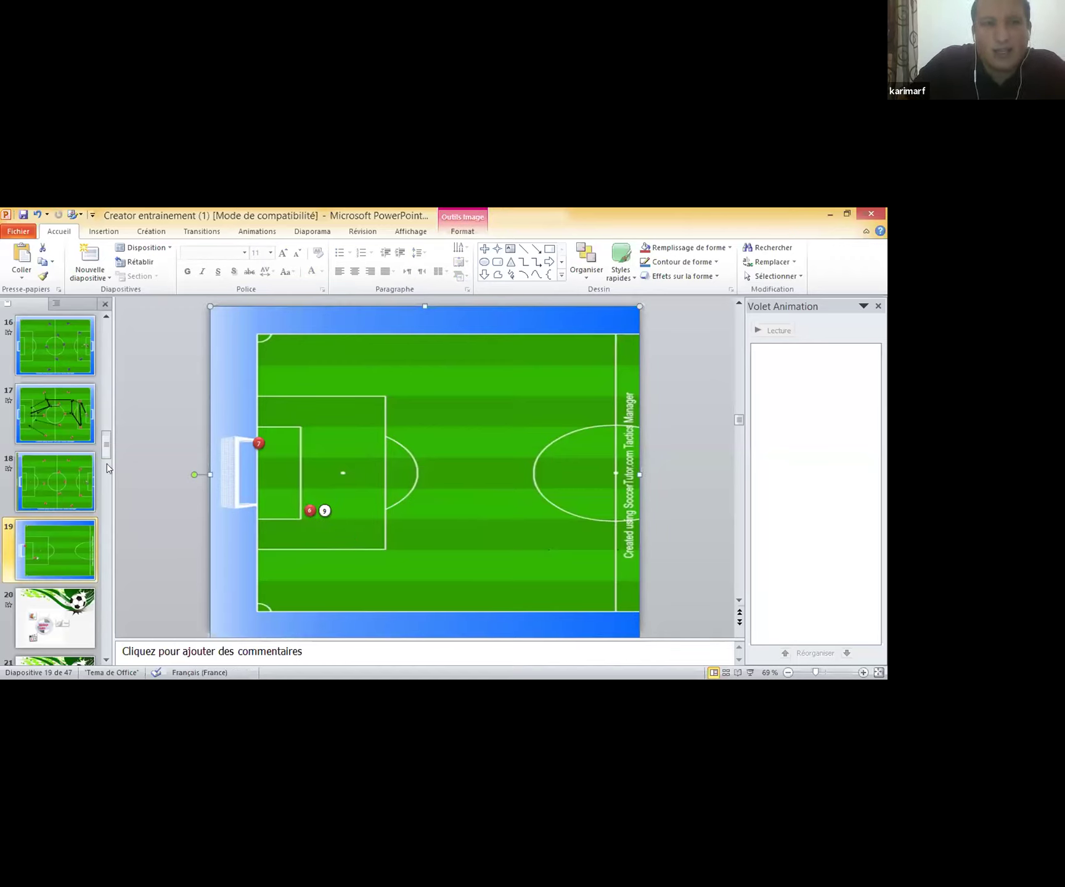
Return to slide 9's equipment palette and scroll back down the slide thumbnails.
left_click_drag(106, 318, 106, 318)
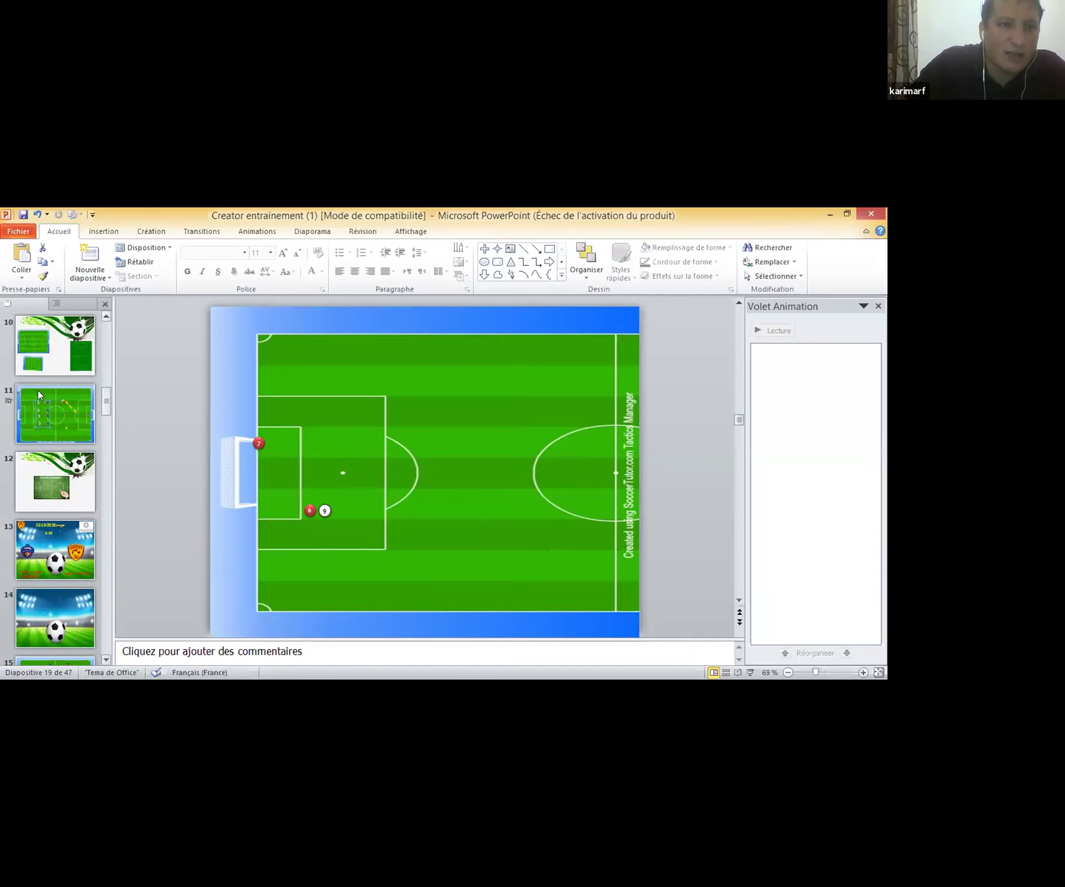
scroll(38, 390, "up", 2)
left_click(78, 410)
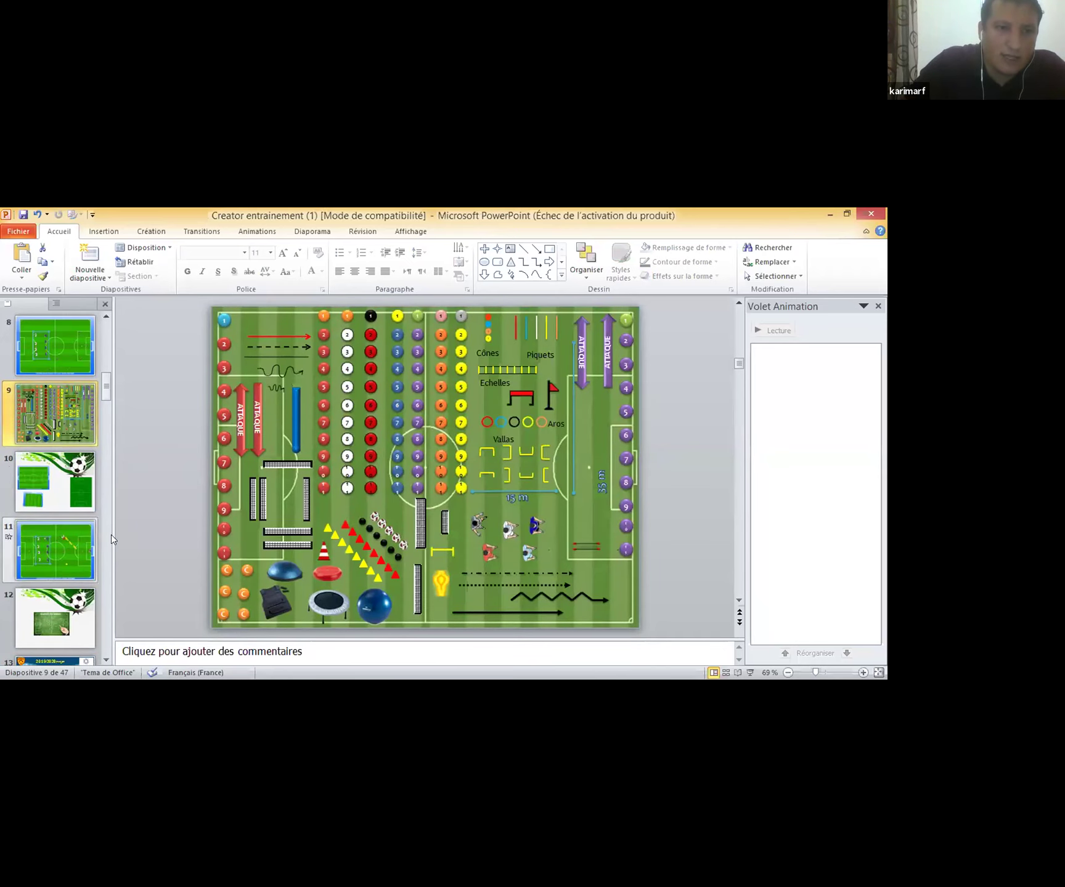
scroll(275, 504, "down", 2)
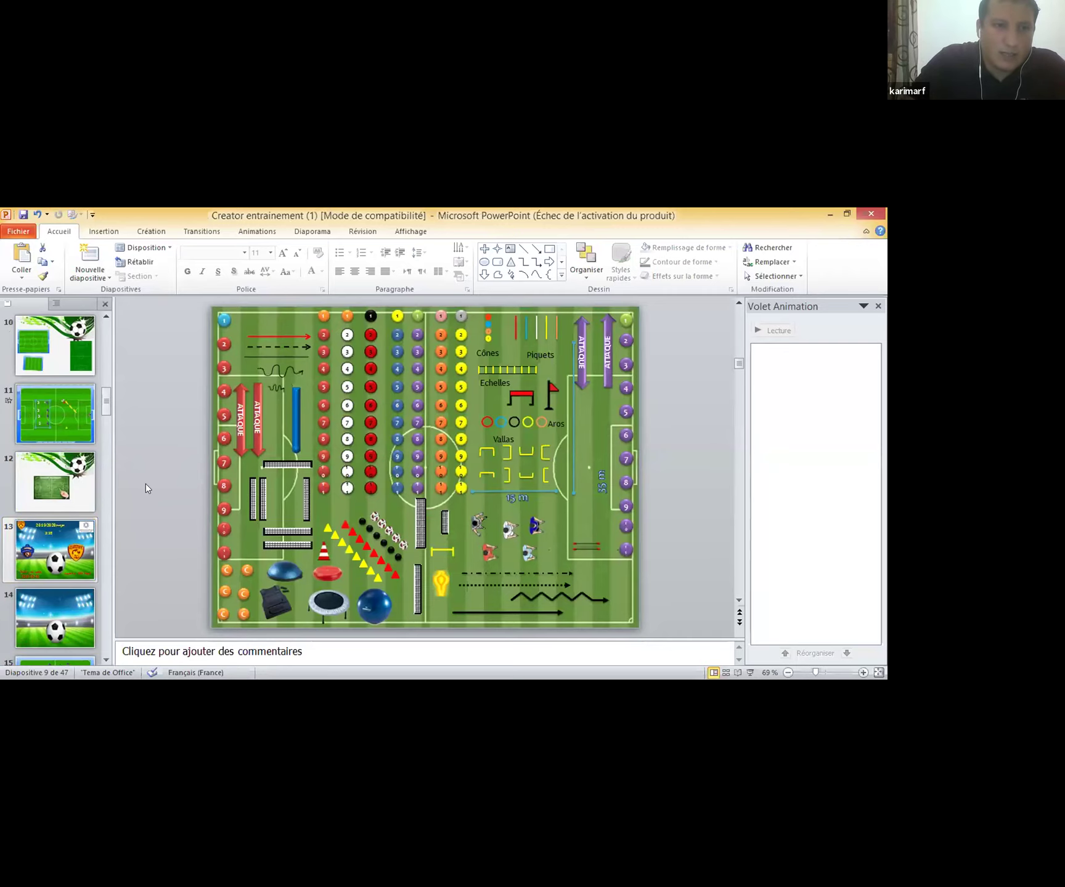
scroll(146, 483, "down", 1)
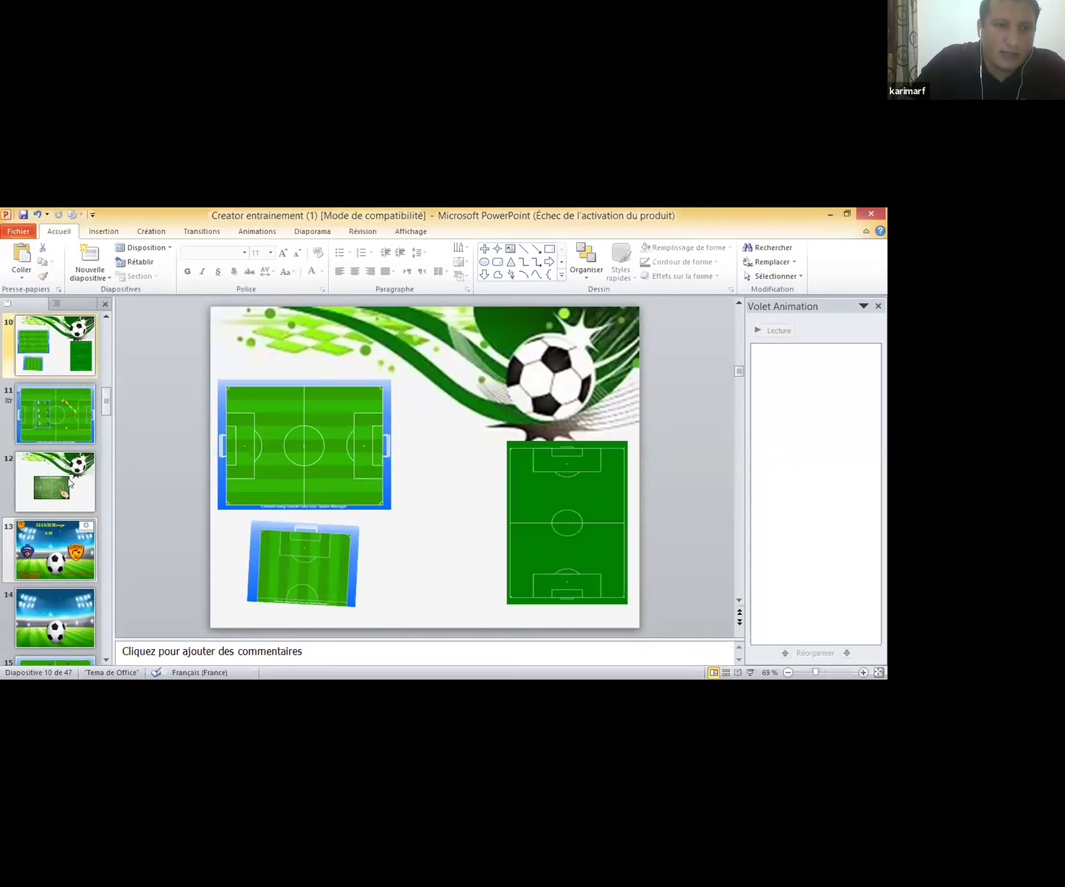
scroll(305, 511, "down", 9)
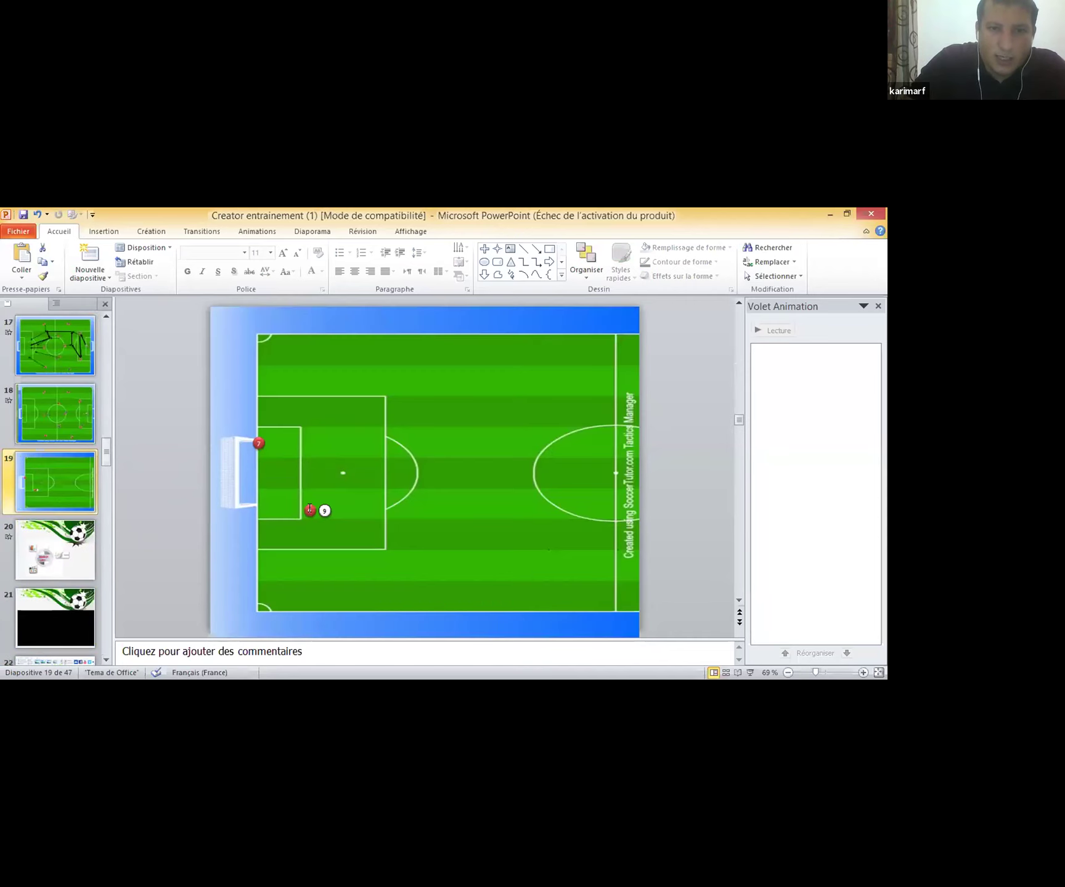
Renumber the red 6 token to 5 and stretch it wider.
left_click(309, 510)
double_click(309, 509)
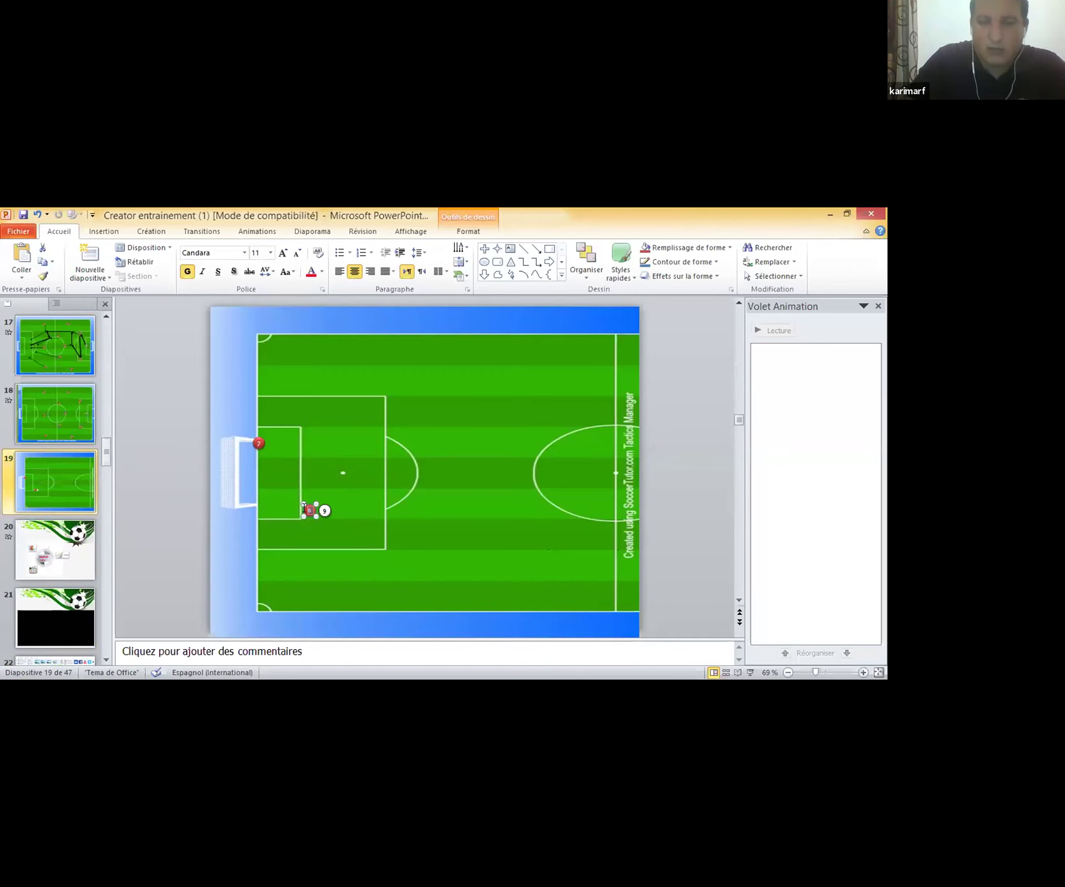
type("5")
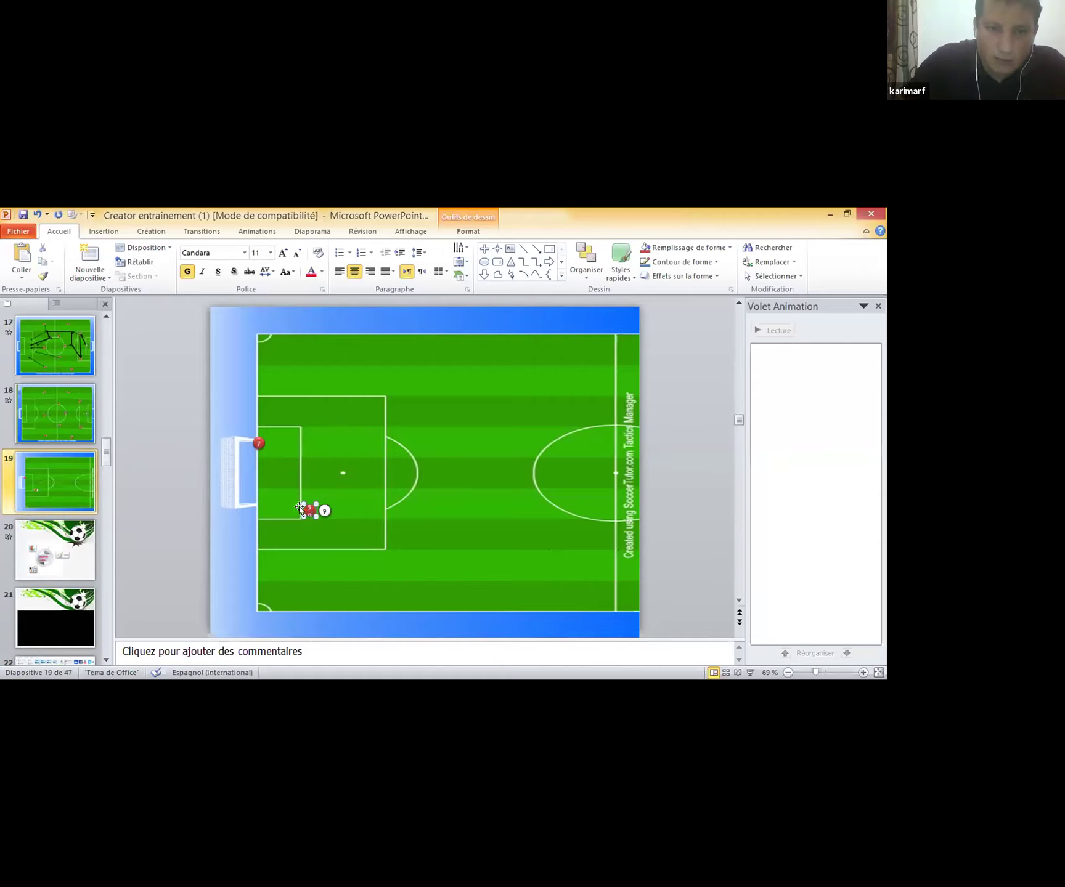
left_click(300, 508)
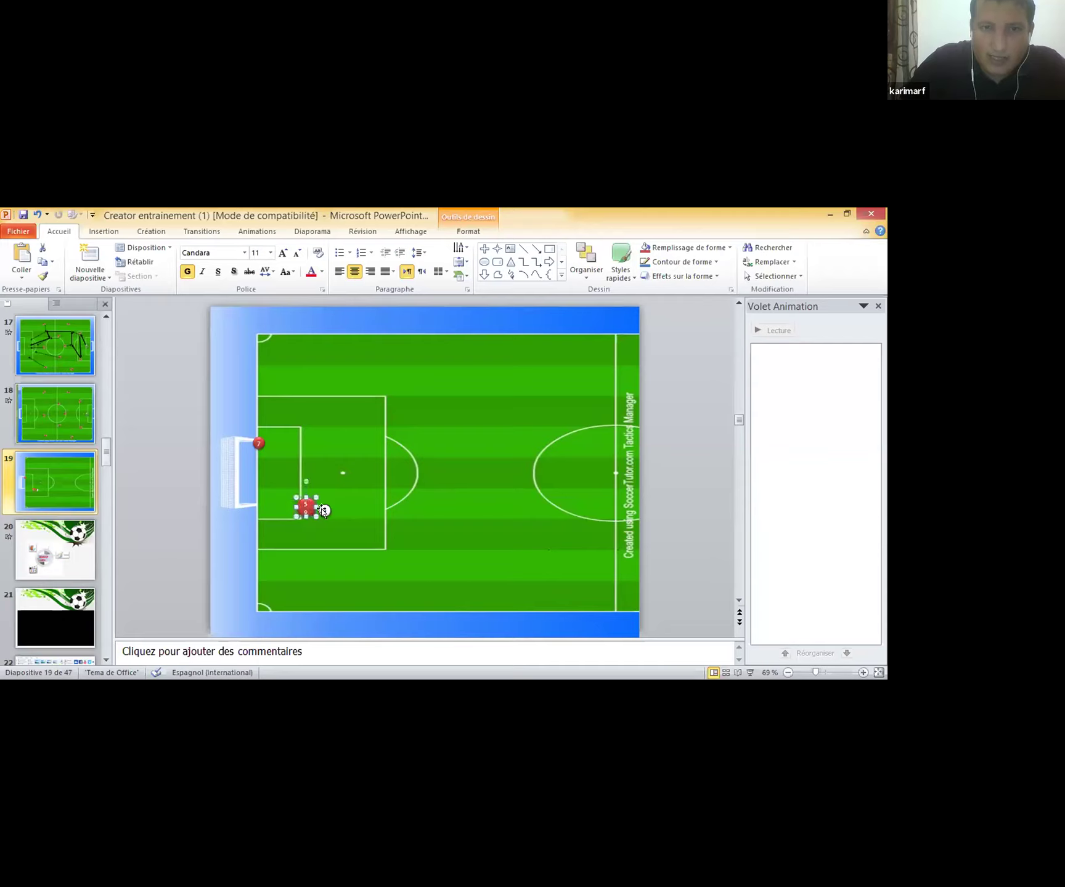
left_click(312, 504)
mouse_move(317, 506)
left_mouse_down()
mouse_move(352, 508)
mouse_move(385, 531)
left_mouse_up()
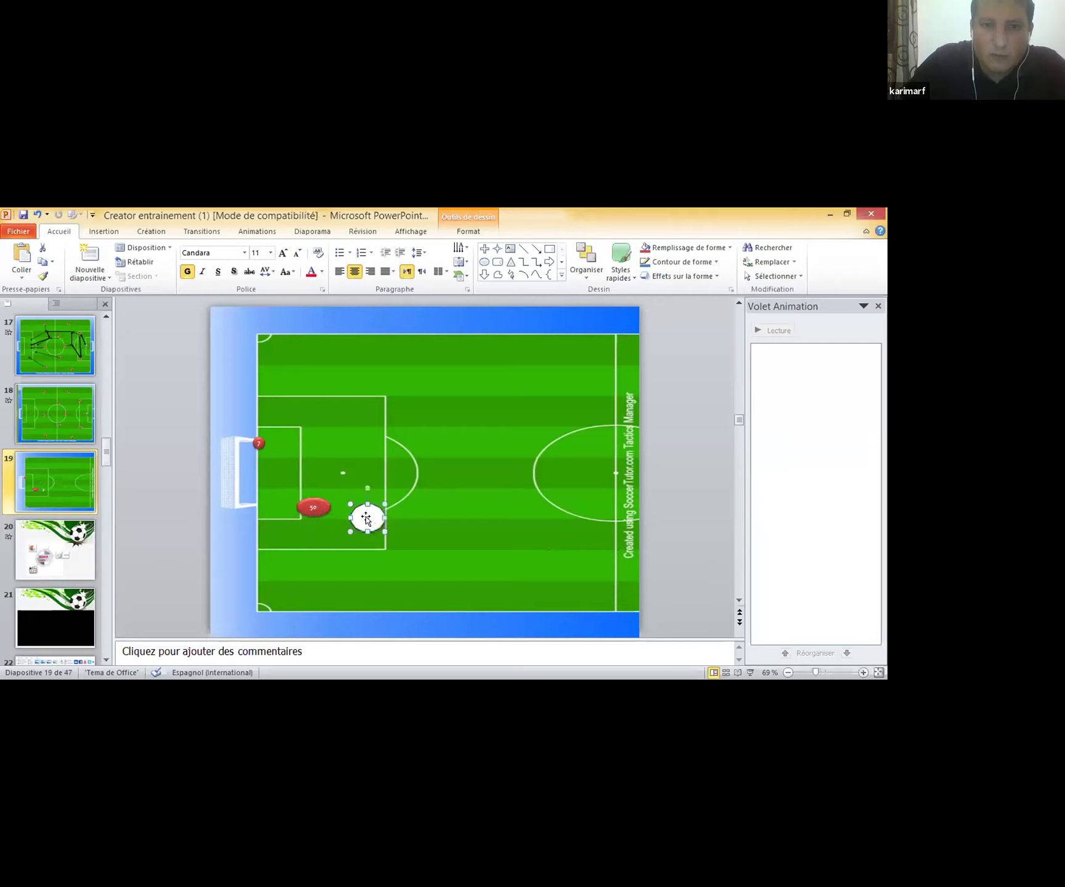
Change the white token's number to 28, undo the accidental pitch move, and set it beside the red token.
left_click(361, 515)
double_click(361, 518)
type("28")
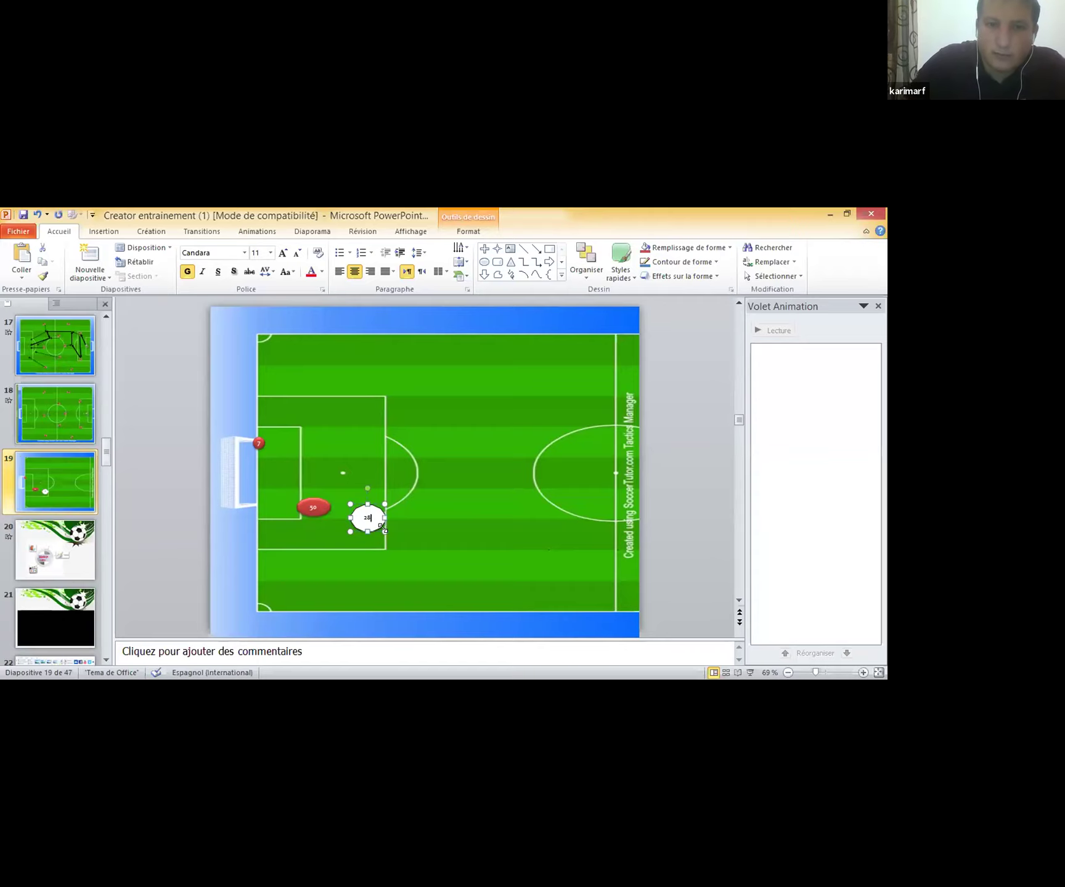
left_click_drag(403, 502, 391, 500)
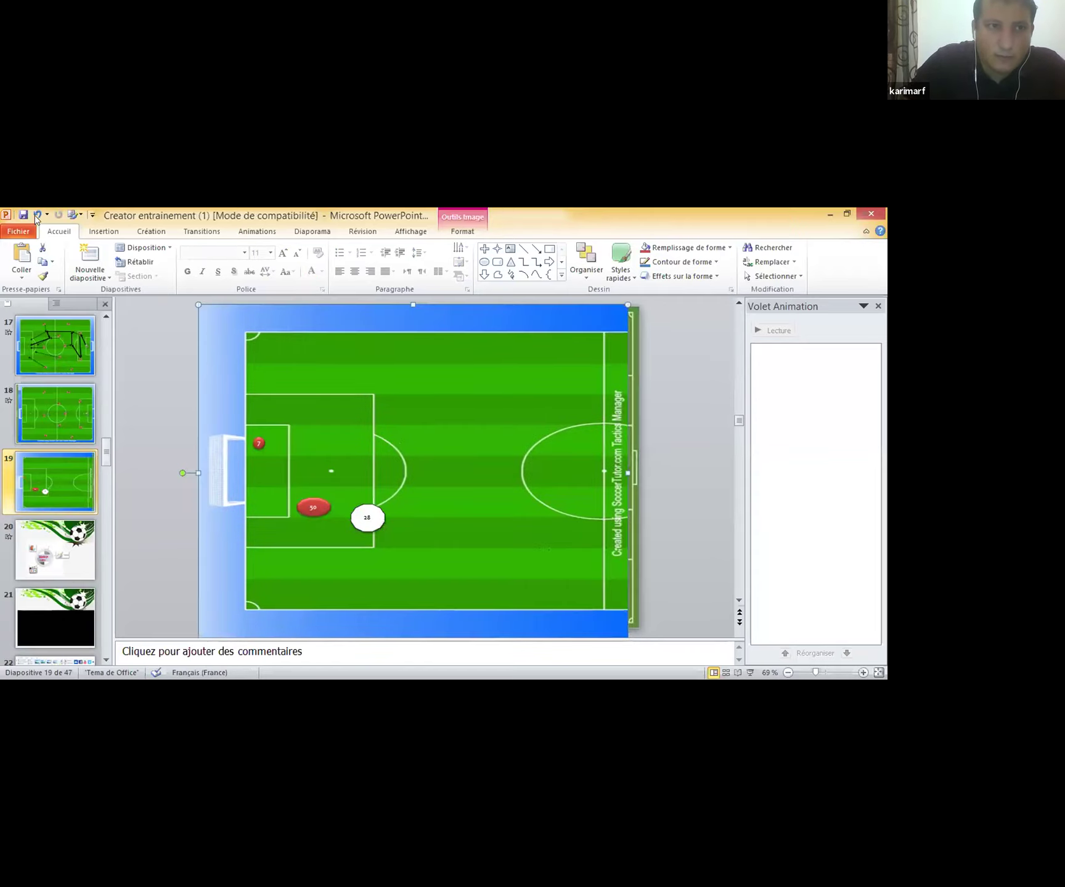
key("ctrl+z")
left_click(370, 524)
left_click_drag(374, 528, 342, 505)
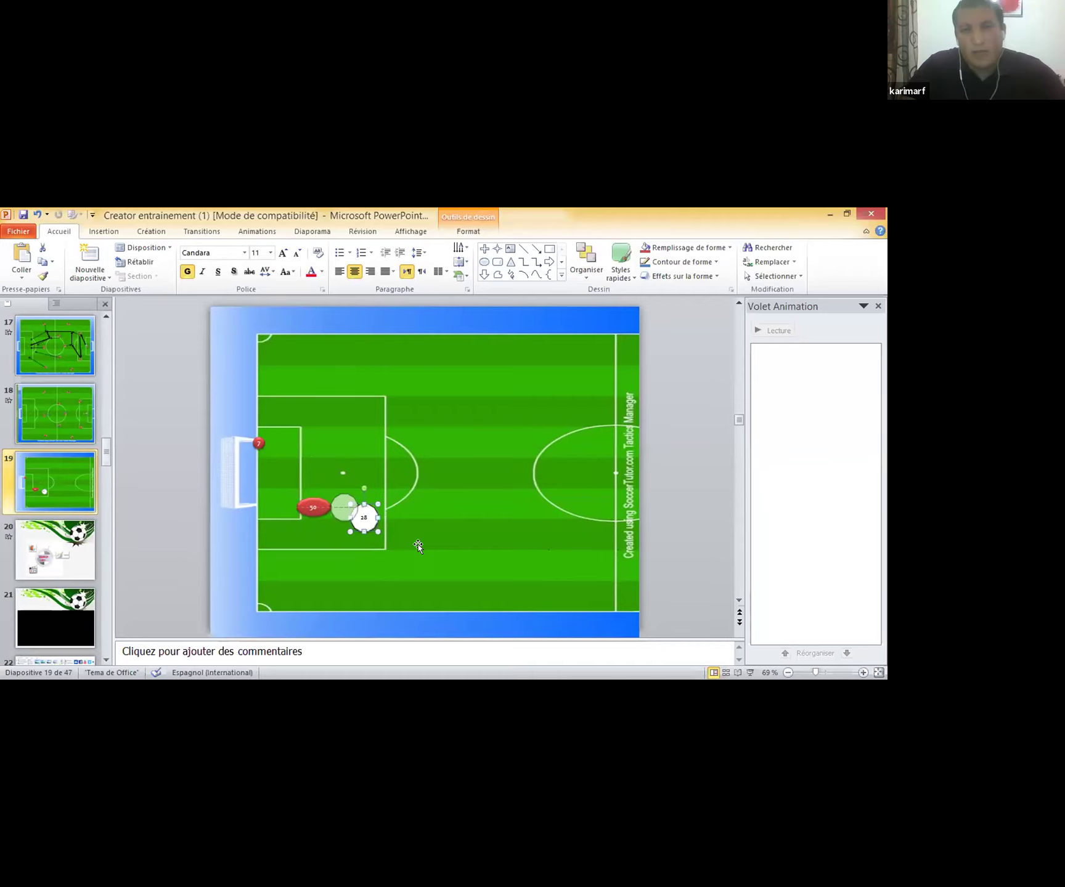
Bring up the options menus for the red 7 token and the pitch picture, then dismiss them.
left_click(259, 443)
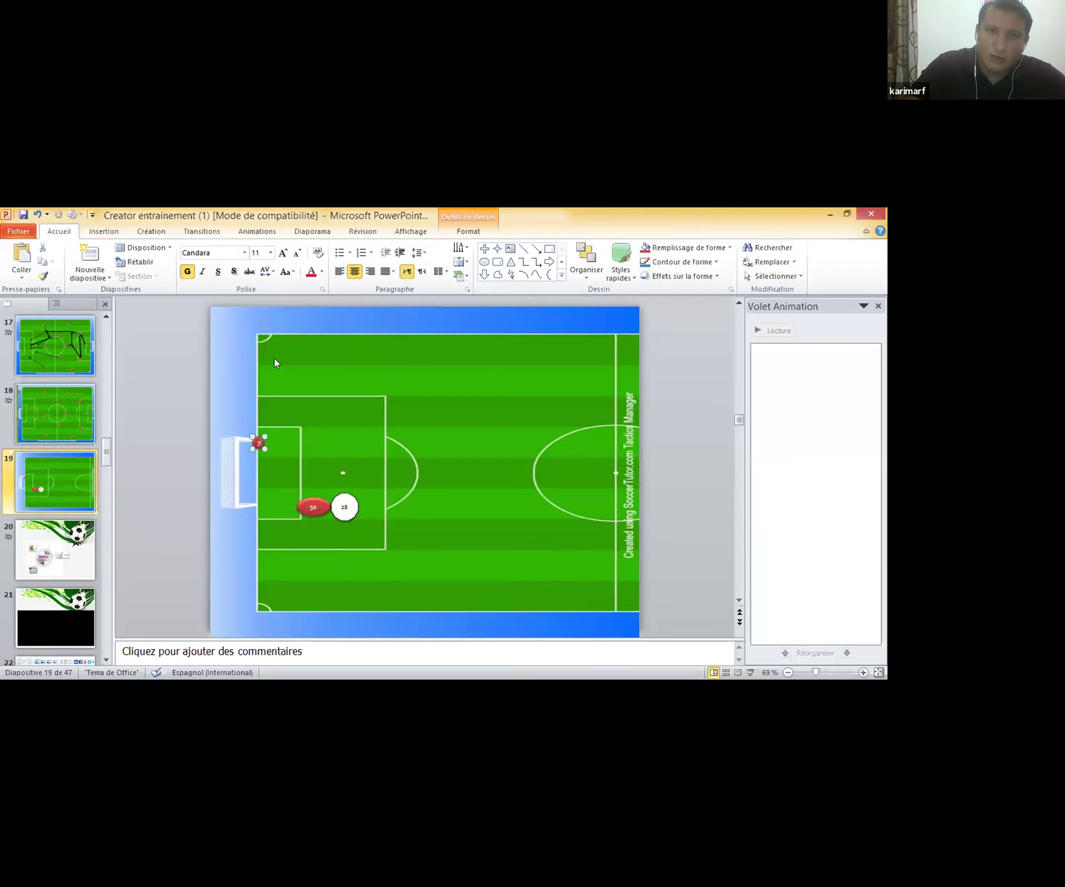
right_click(259, 443)
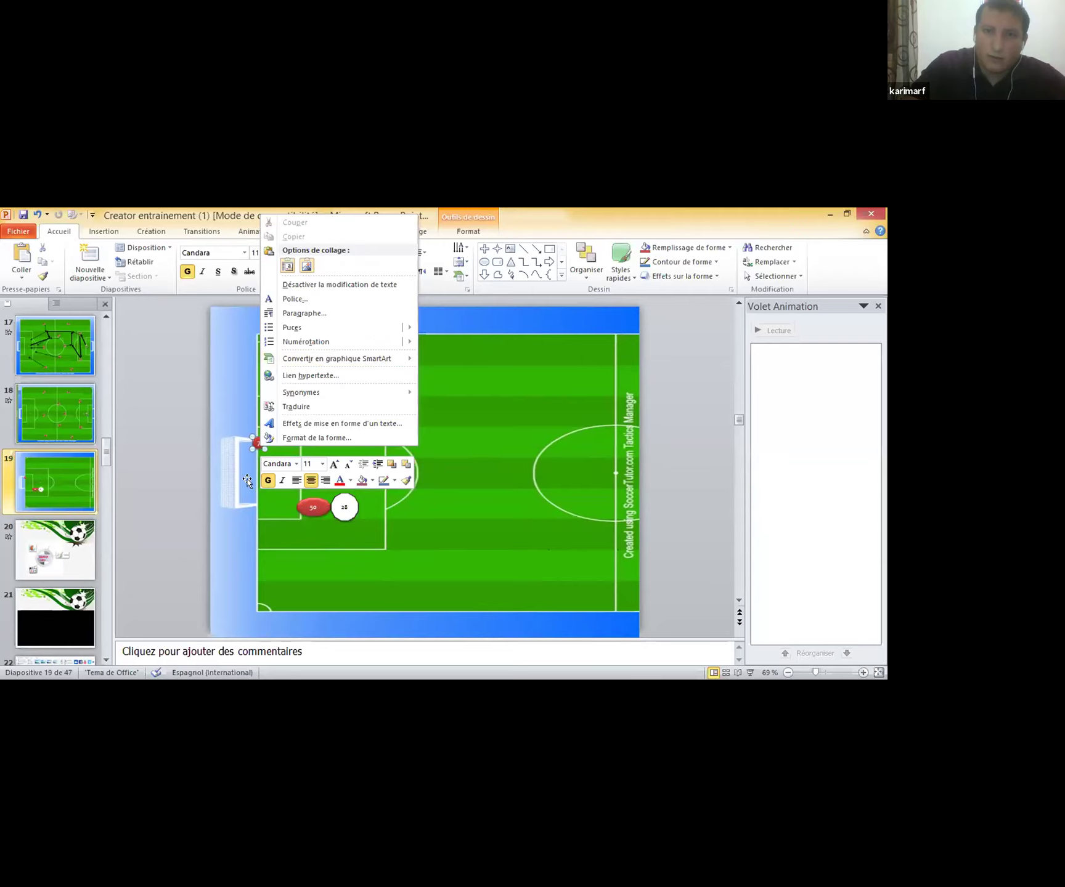
right_click(449, 426)
key("Escape")
left_click_drag(106, 455, 105, 366)
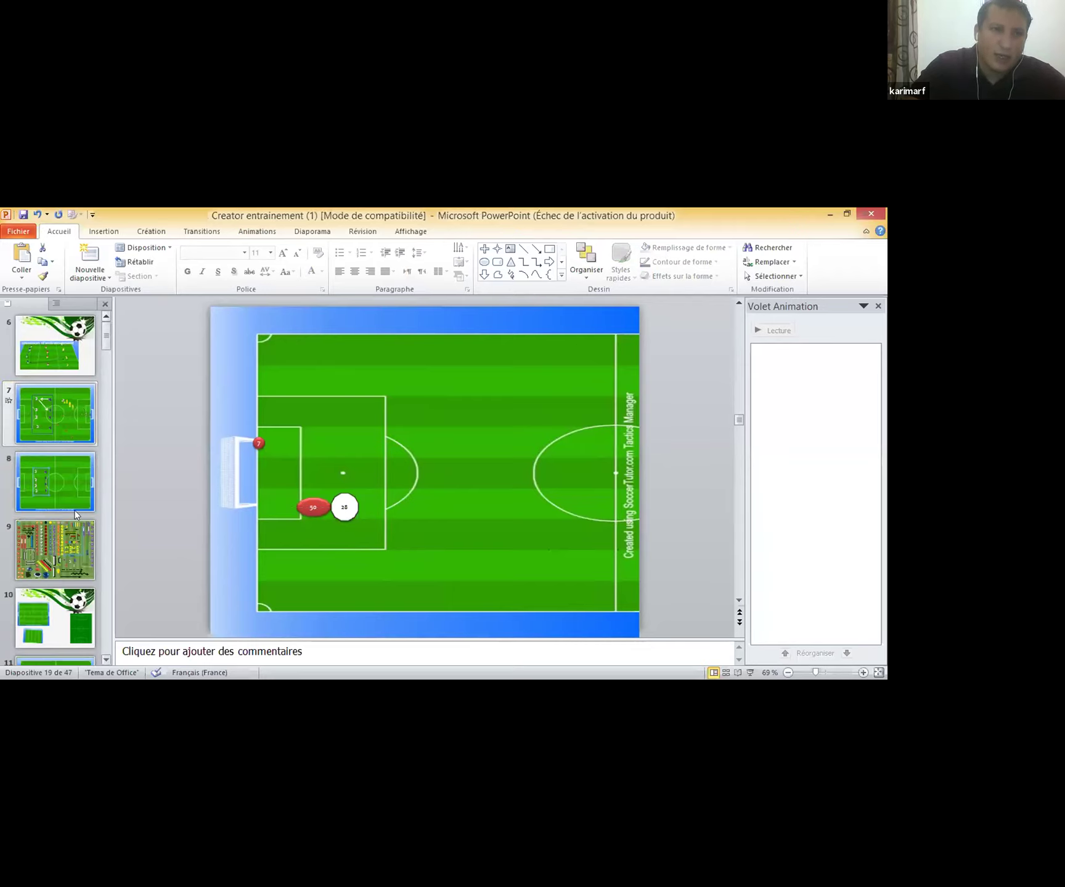
Copy the red 5 token from slide 9's palette.
scroll(75, 510, "up", 3)
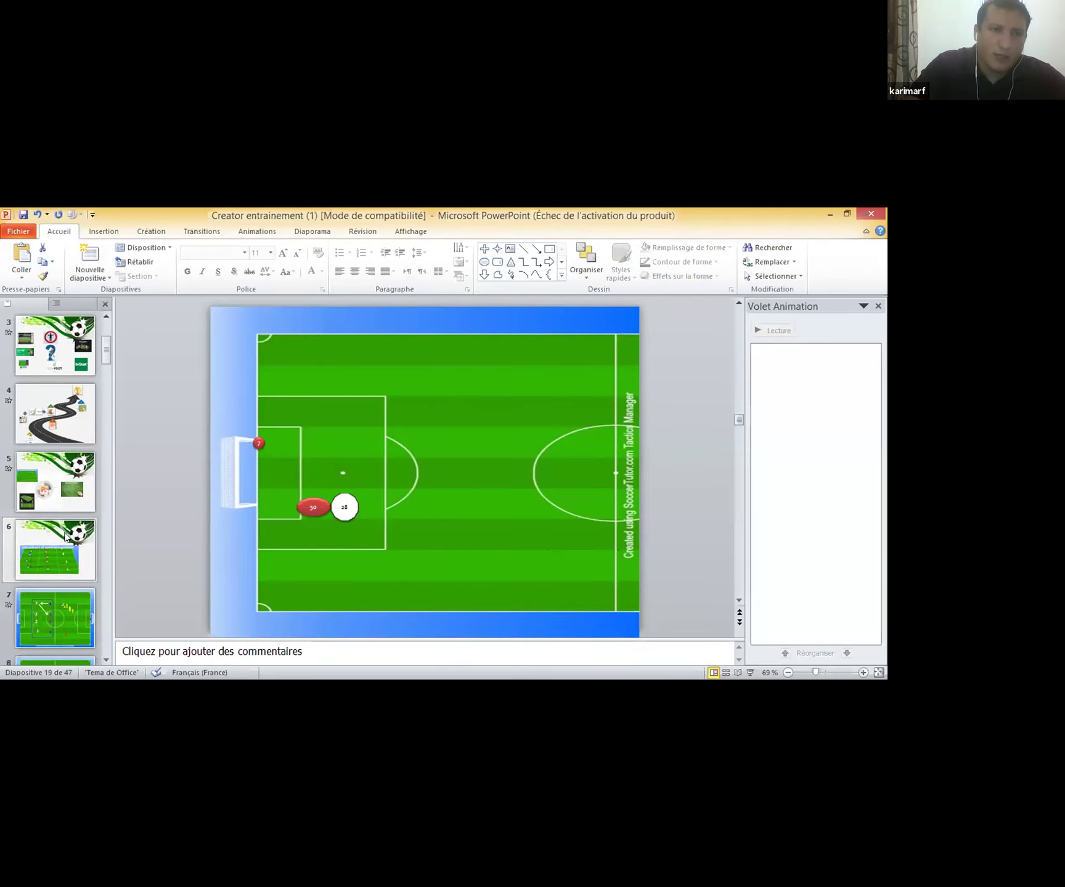
scroll(64, 533, "down", 3)
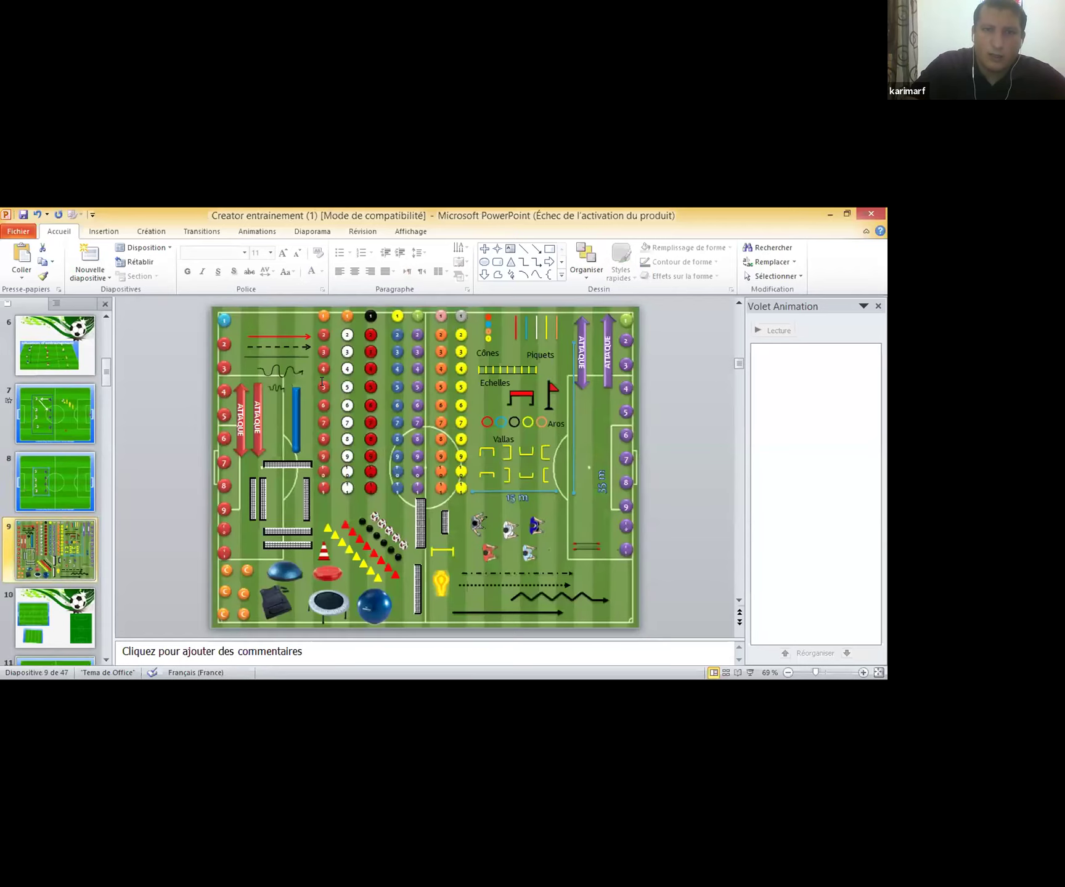
right_click(323, 385)
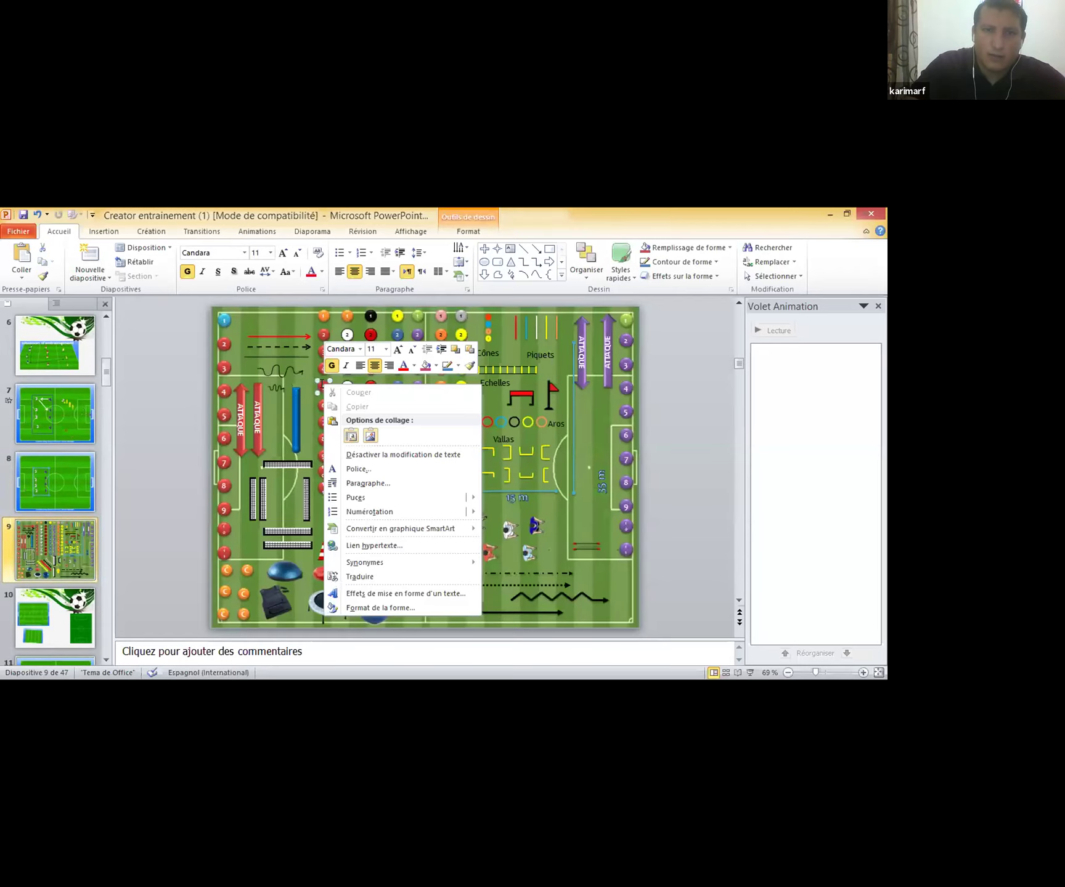
key("Escape")
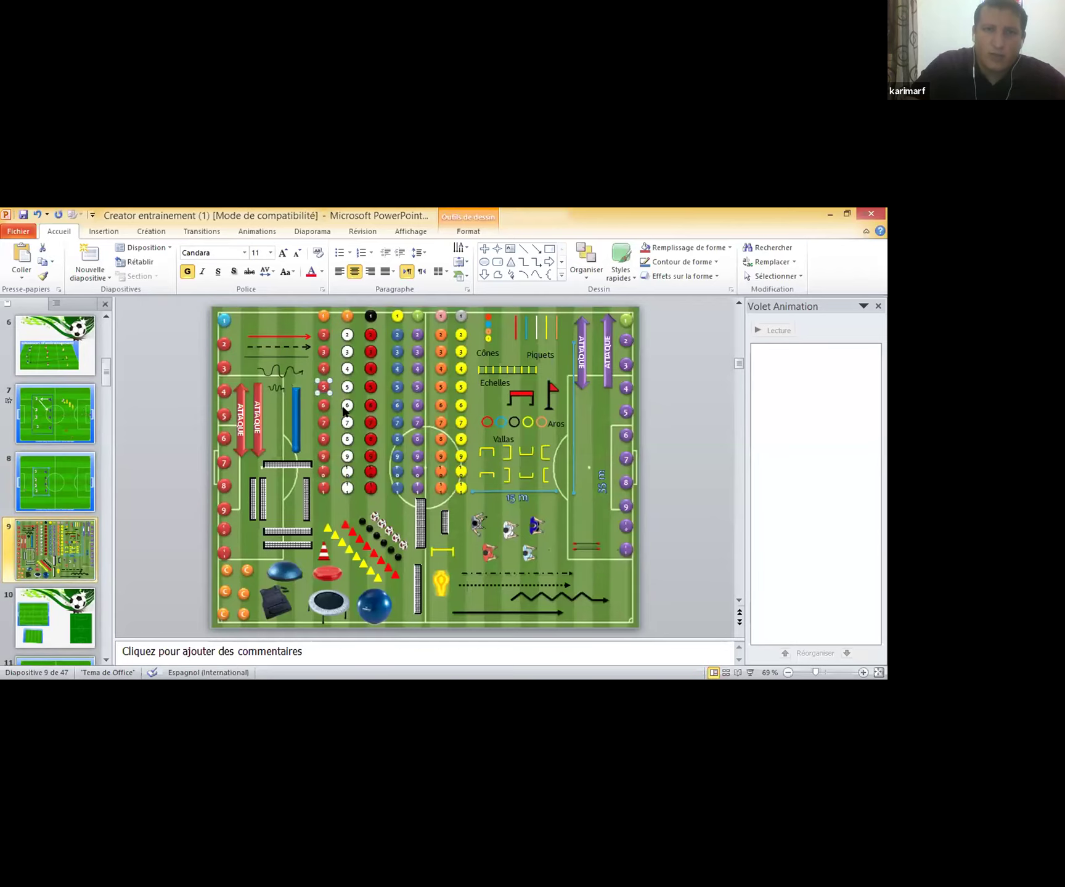
key("shift+F10")
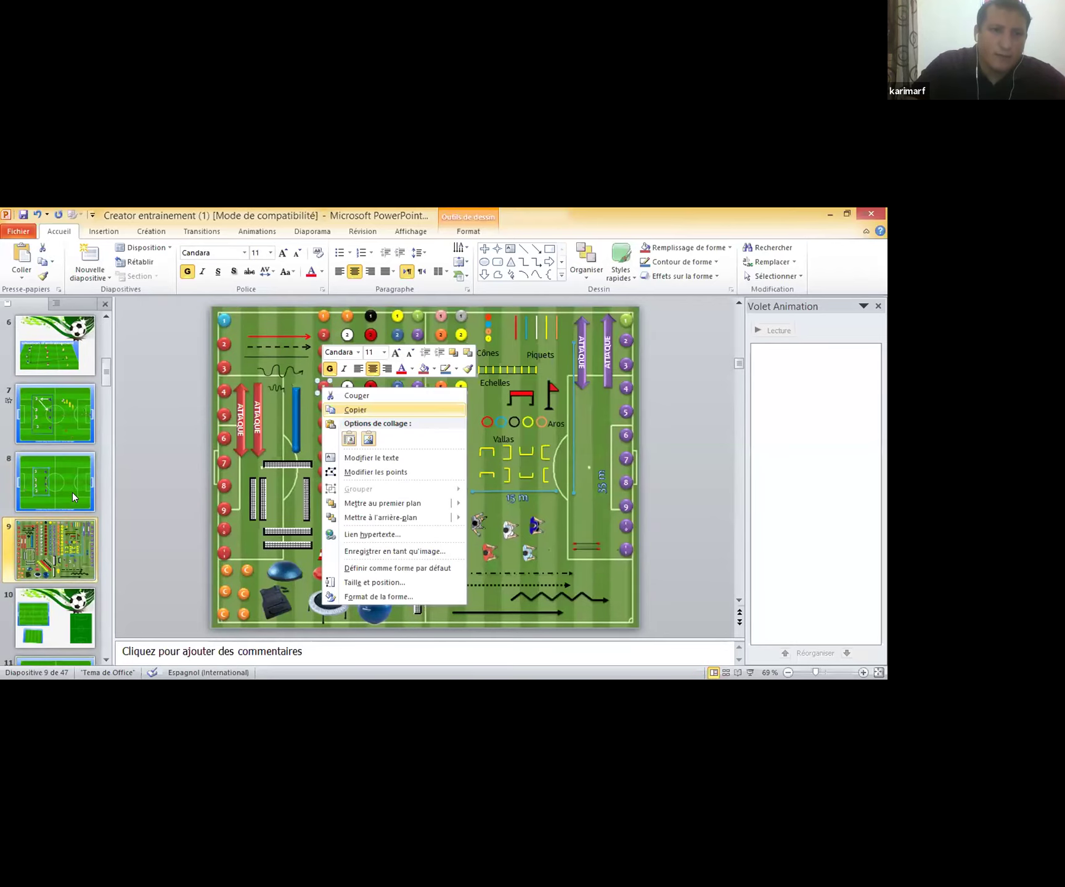
scroll(72, 490, "down", 10)
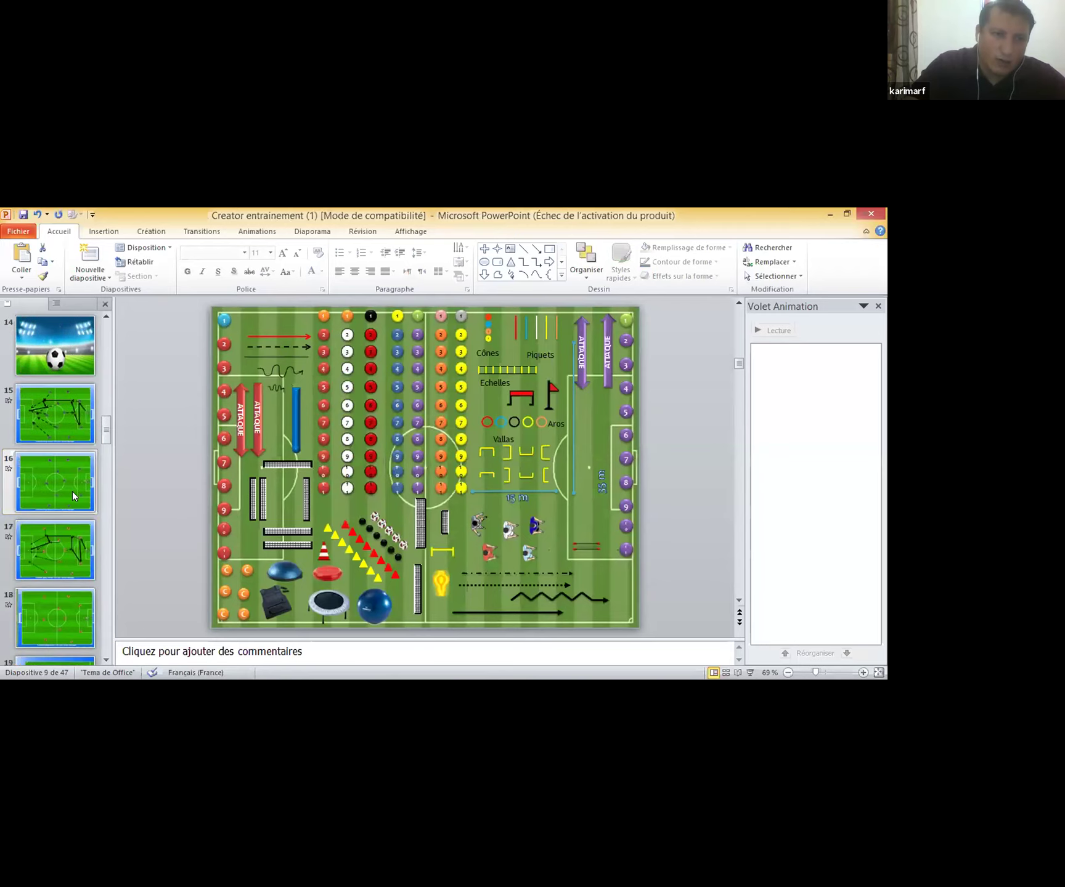
Paste the red 5 token onto slide 19 and move it to the pitch's top-left corner.
left_click(73, 540)
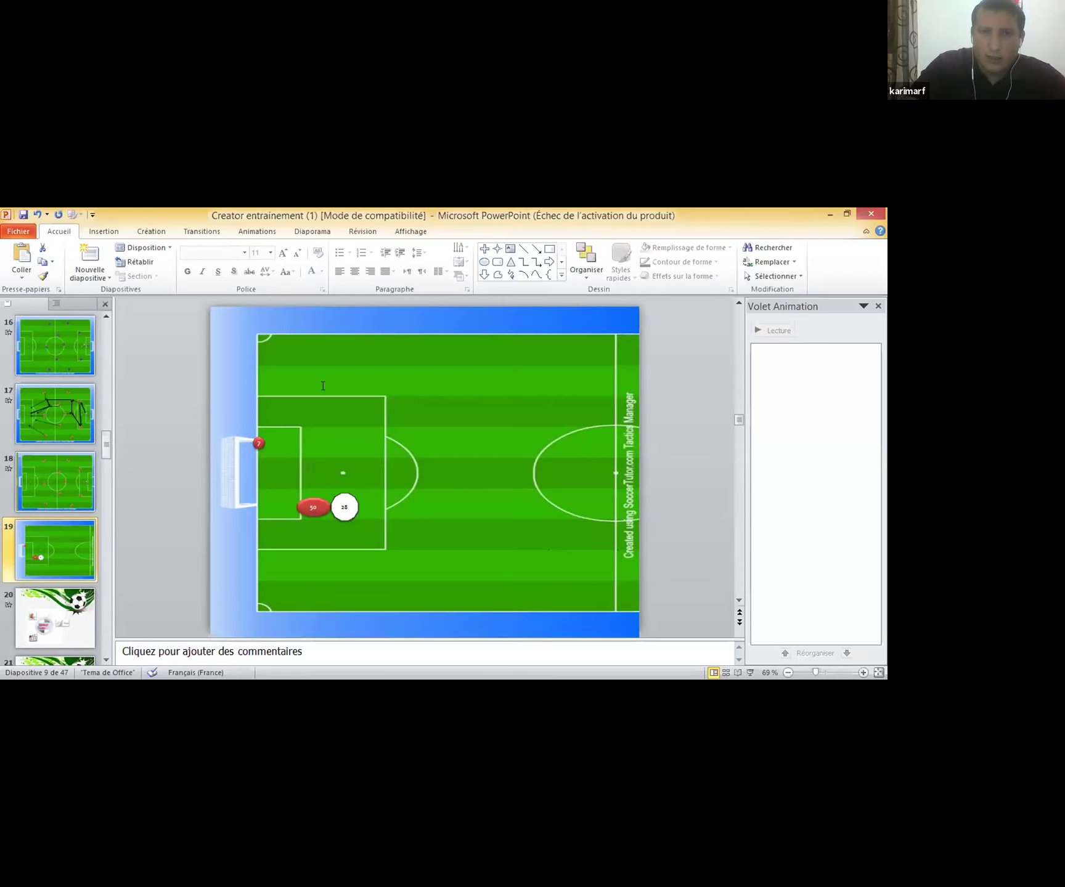
right_click(386, 438)
left_click(406, 492)
left_click_drag(311, 398, 280, 423)
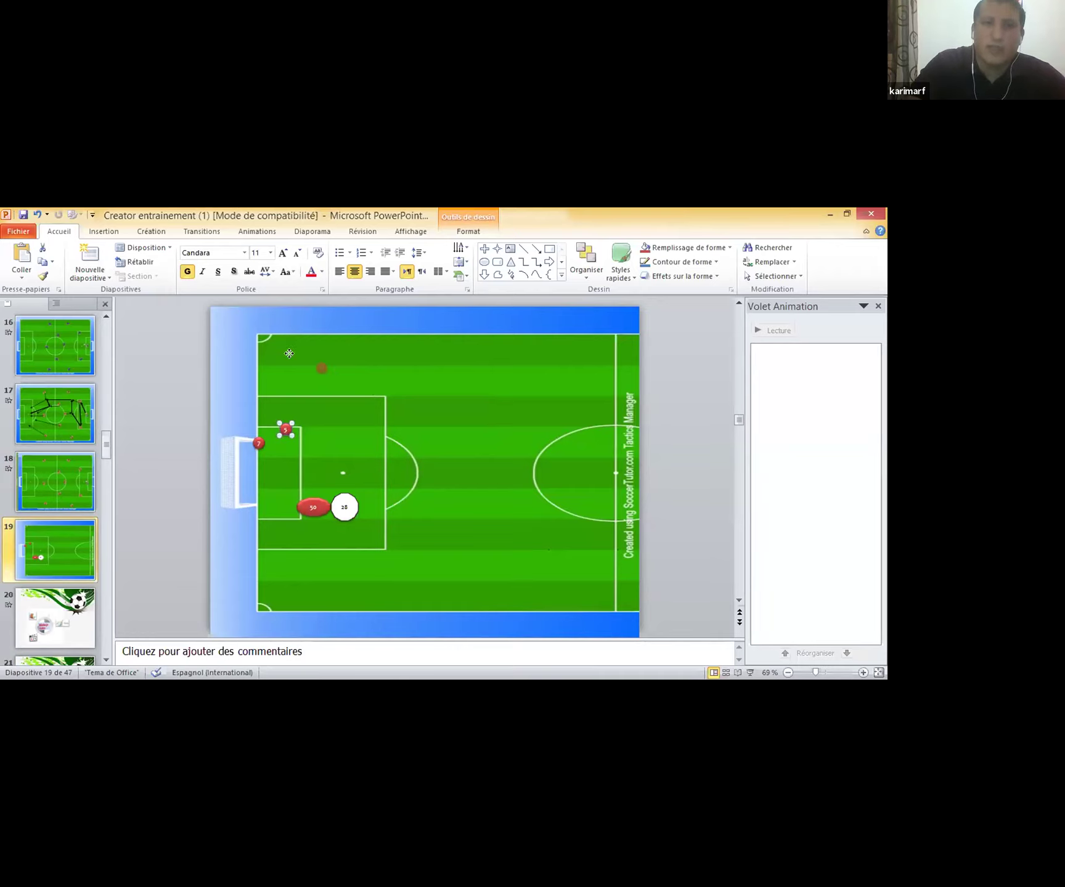
left_click_drag(261, 332, 261, 333)
Move the red 7 token up from the goal line to the penalty area's top edge.
left_click_drag(261, 457, 359, 378)
left_click(259, 442)
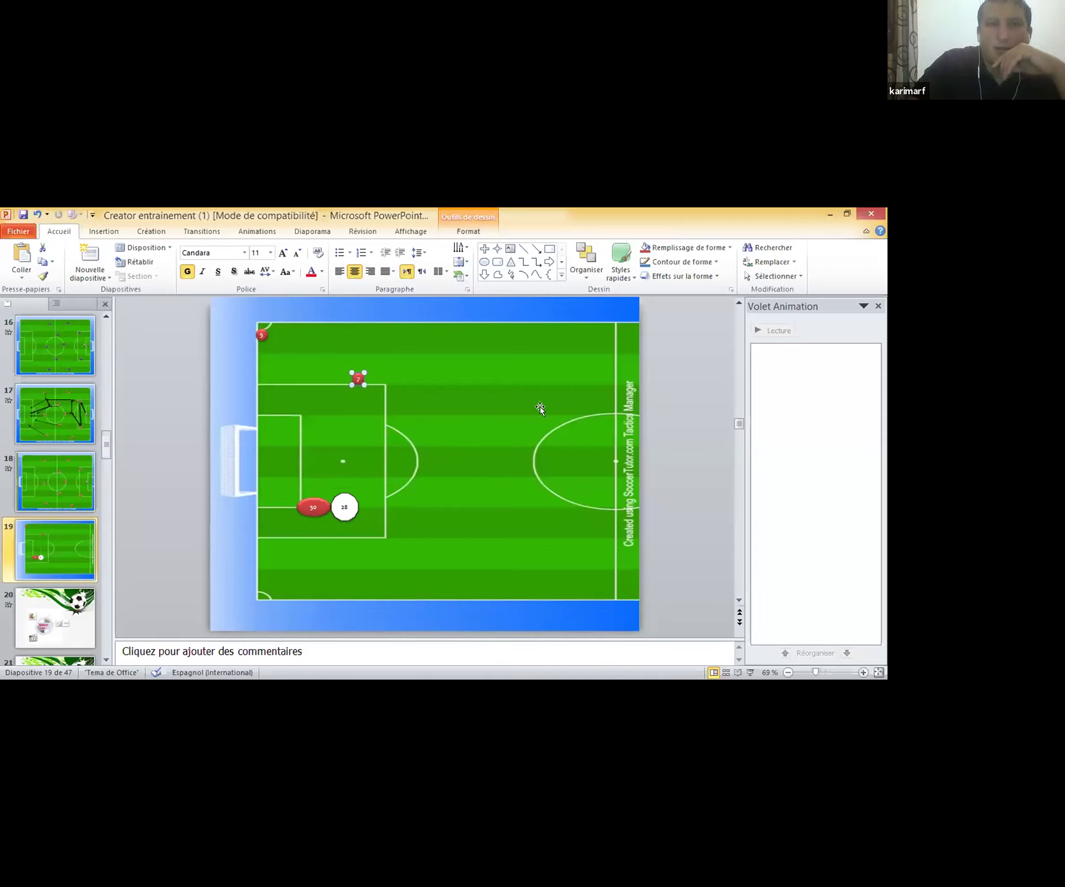
scroll(540, 408, "up", 1)
left_click(250, 232)
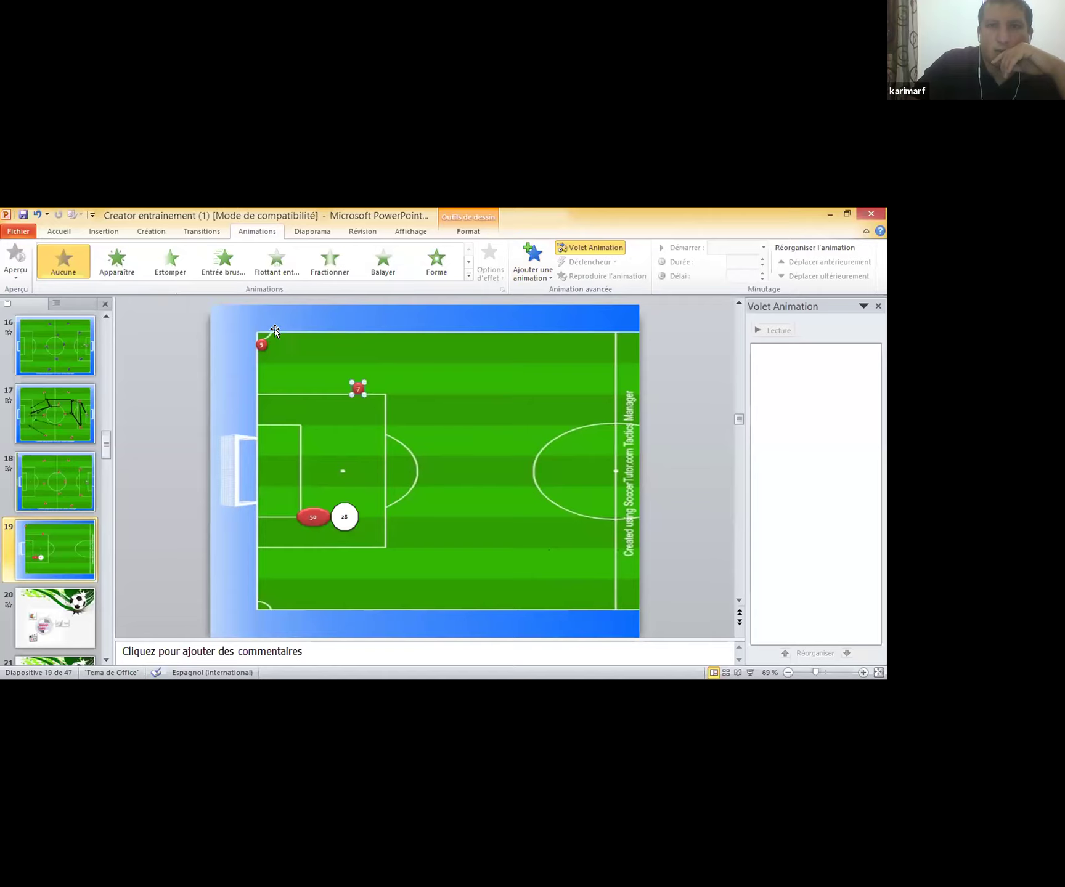
Select the red 5 token on slide 19, look over the animation effects gallery, then close it.
left_click(262, 343)
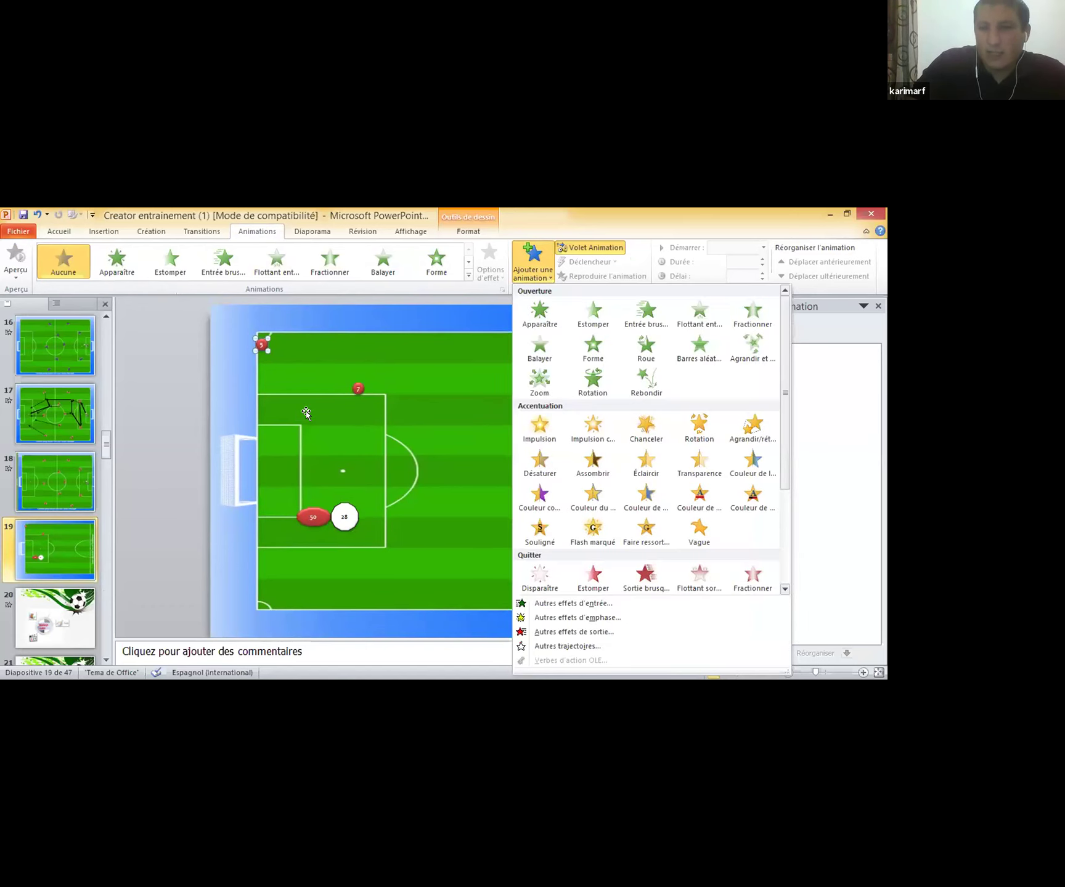
key("Escape")
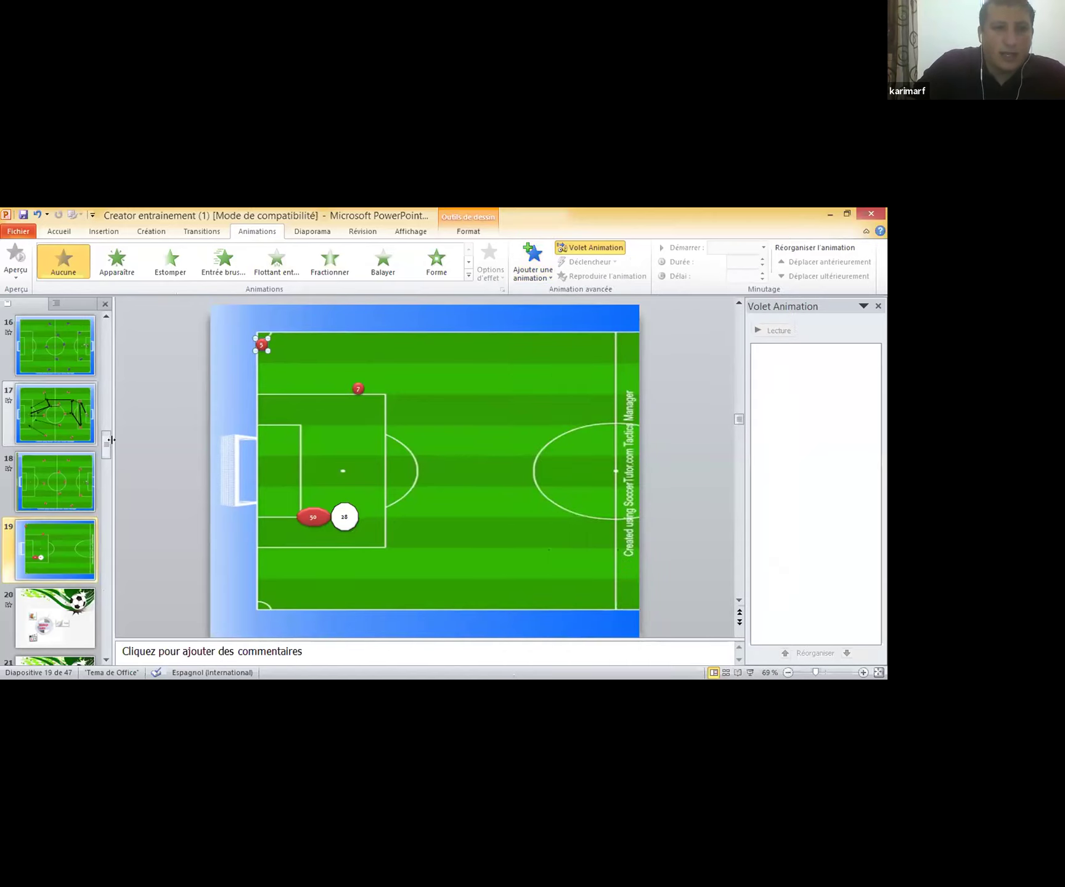
left_click_drag(106, 444, 106, 344)
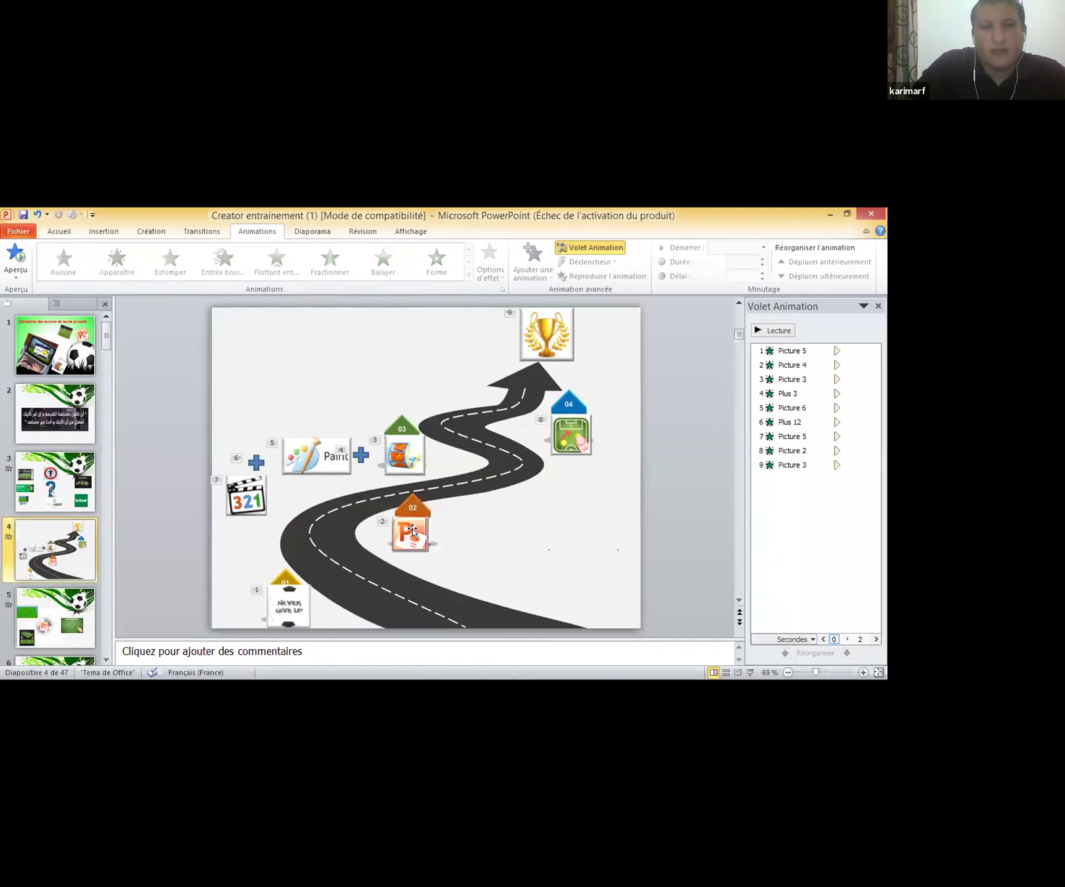
Open slide 5 to check its three picture animations, then scroll down through the slide thumbnails.
left_click(86, 638)
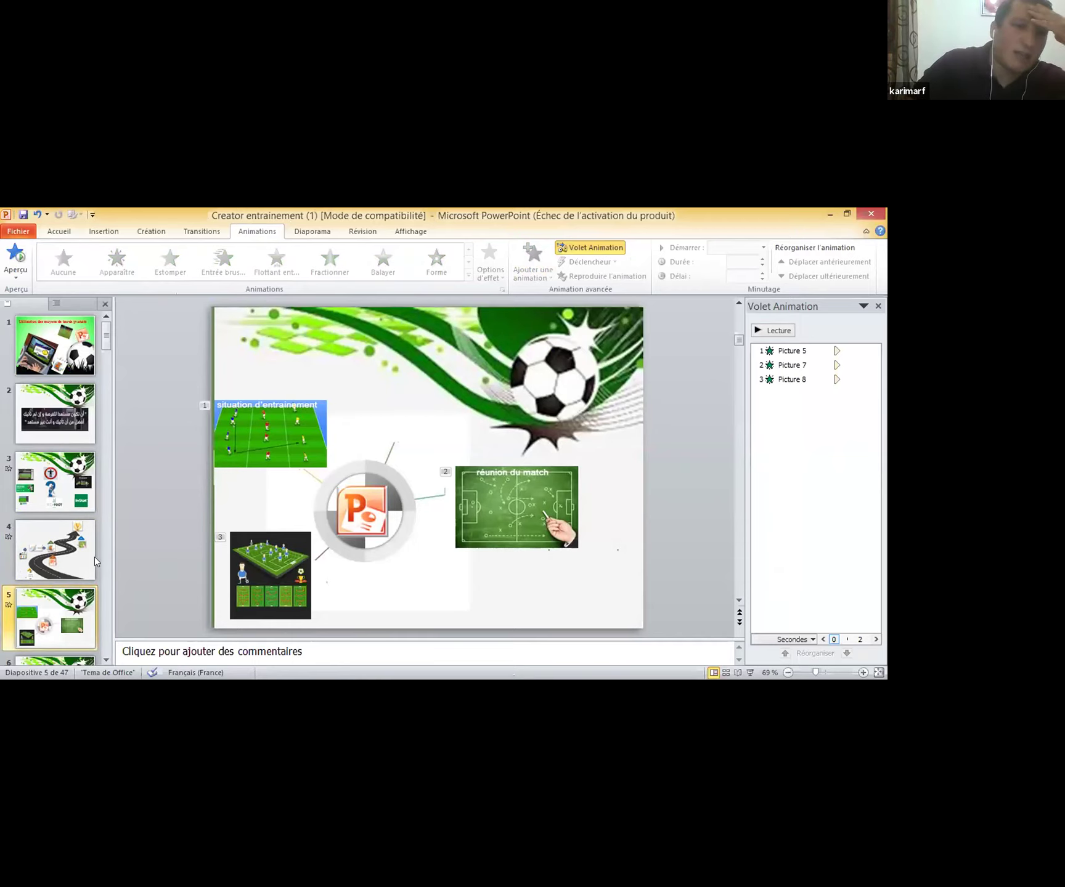
left_click(105, 658)
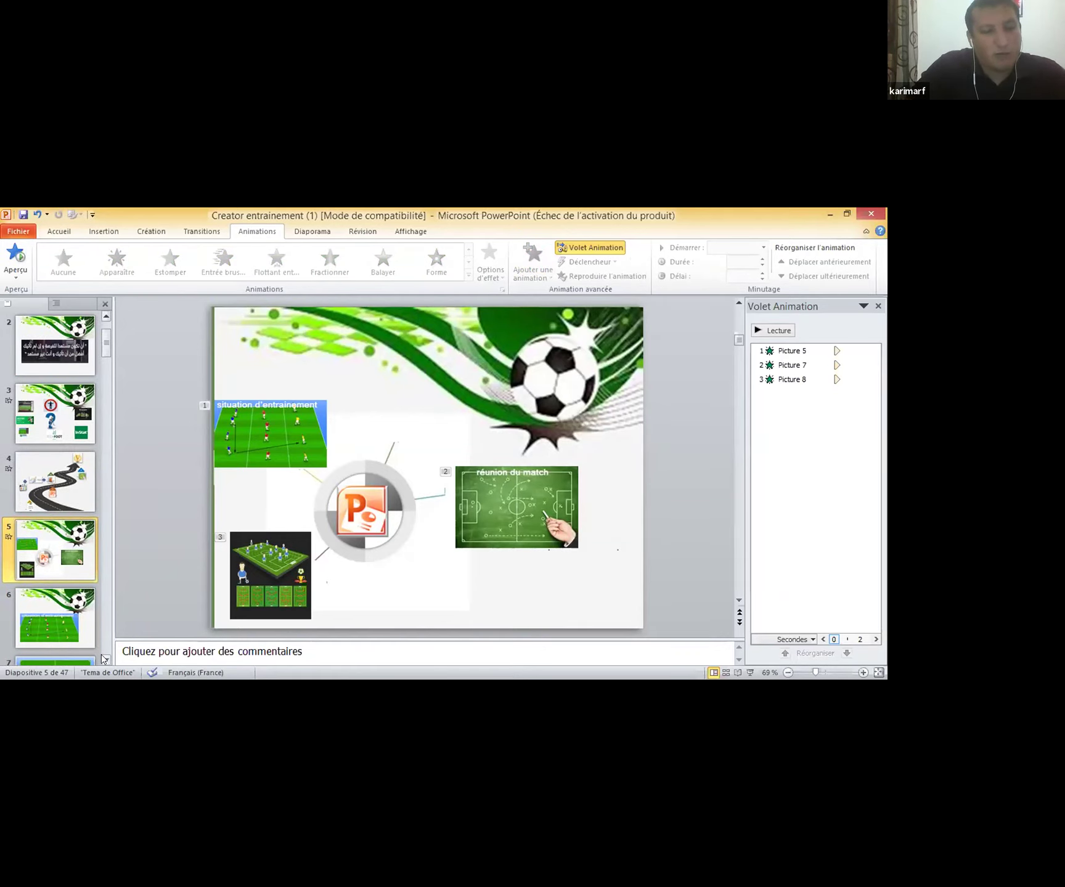
left_click(104, 658)
left_click(105, 658)
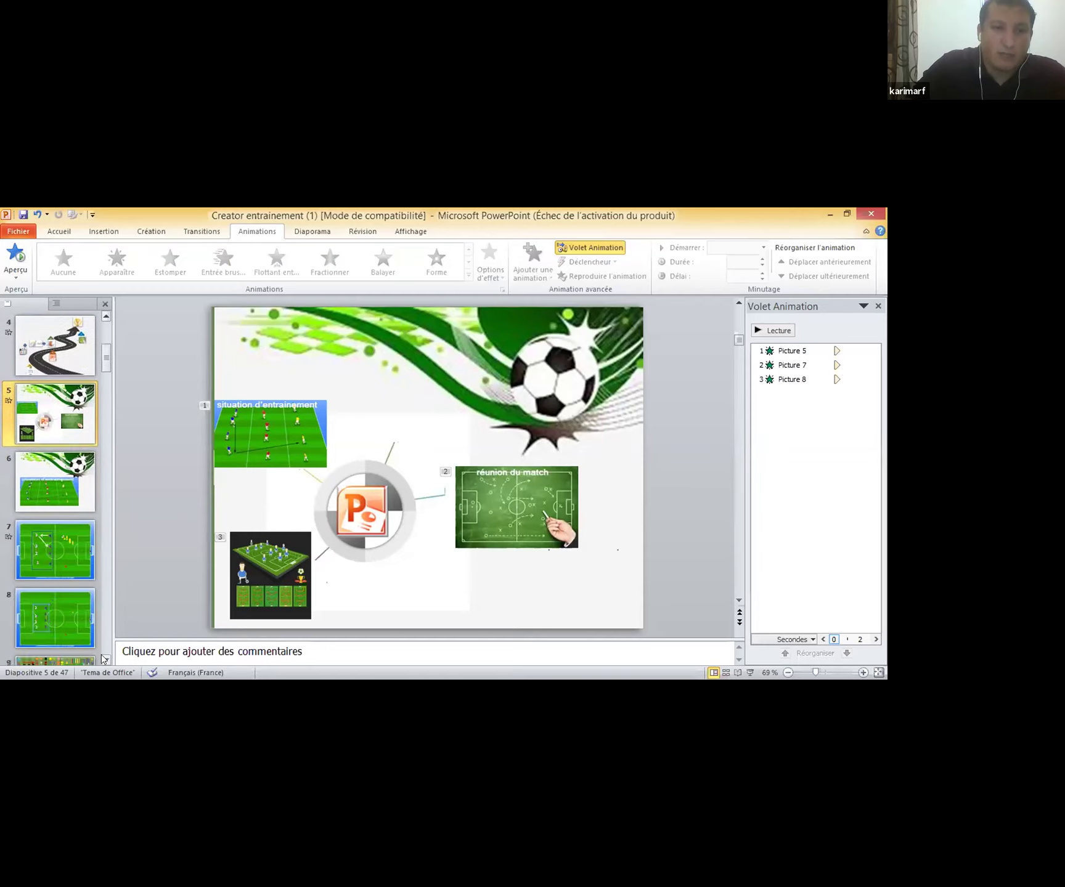
left_click(105, 658)
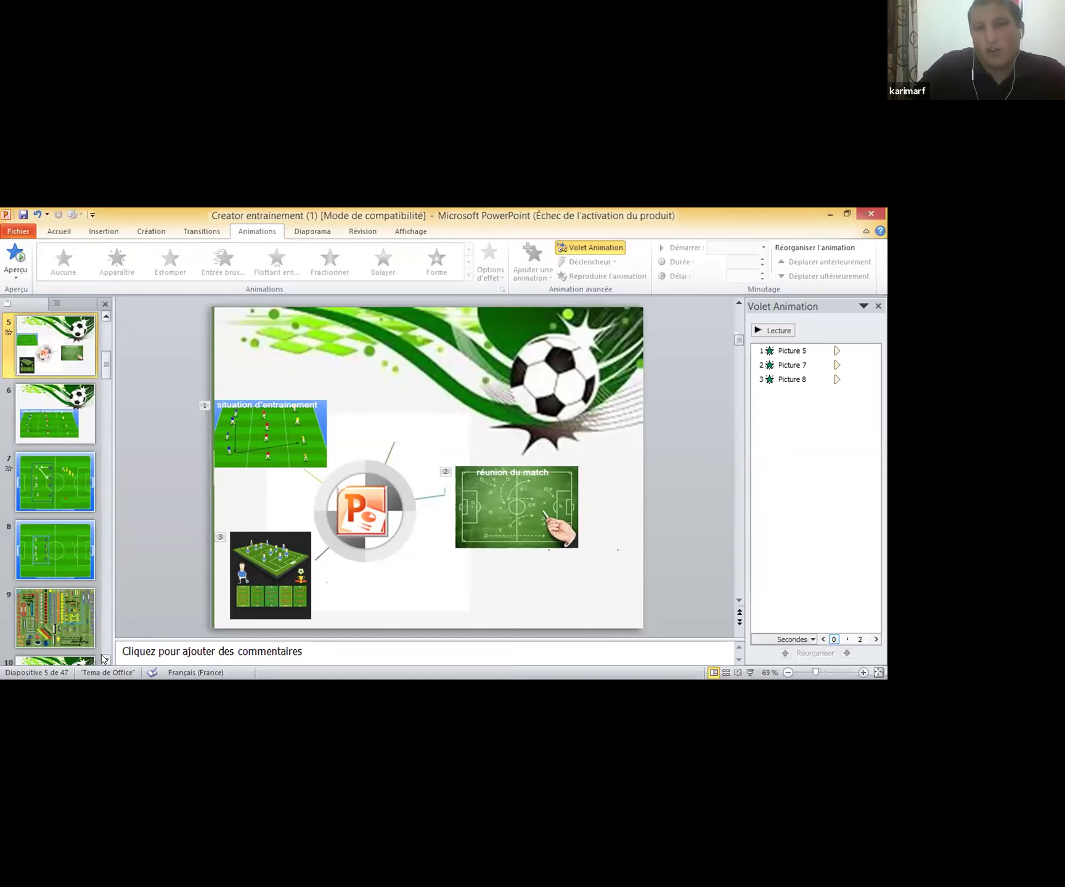
left_click(105, 658)
left_click(105, 658)
left_click(105, 659)
left_click(105, 659)
left_click(105, 658)
left_click(104, 658)
left_click(105, 658)
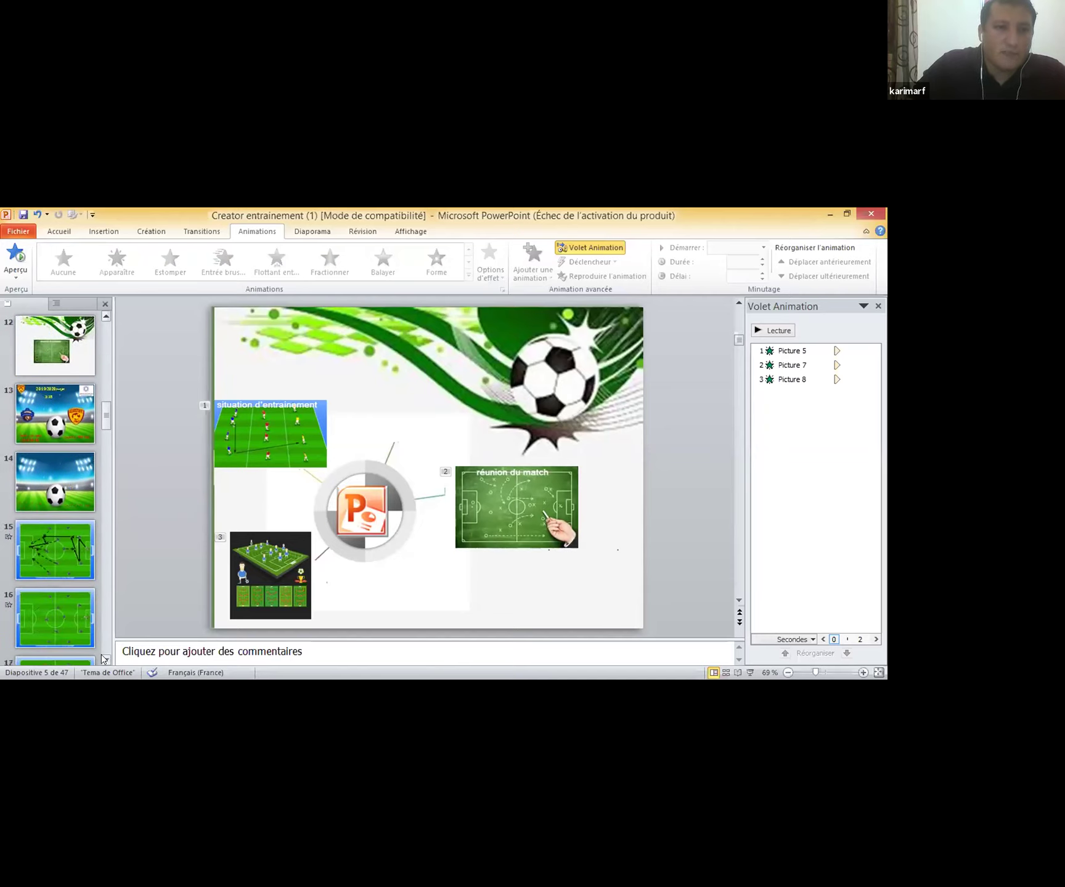
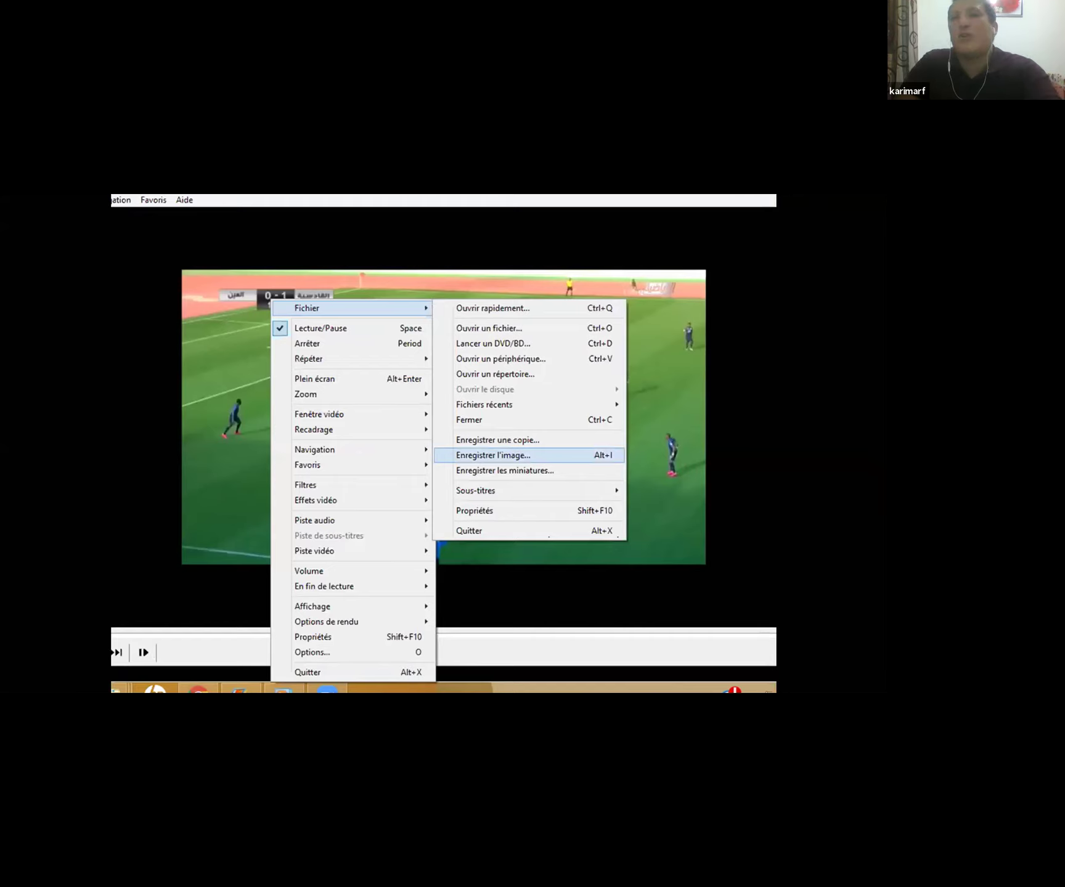
Save the paused match frame as a JPEG on the Desktop and open it in an image editor.
key("Return")
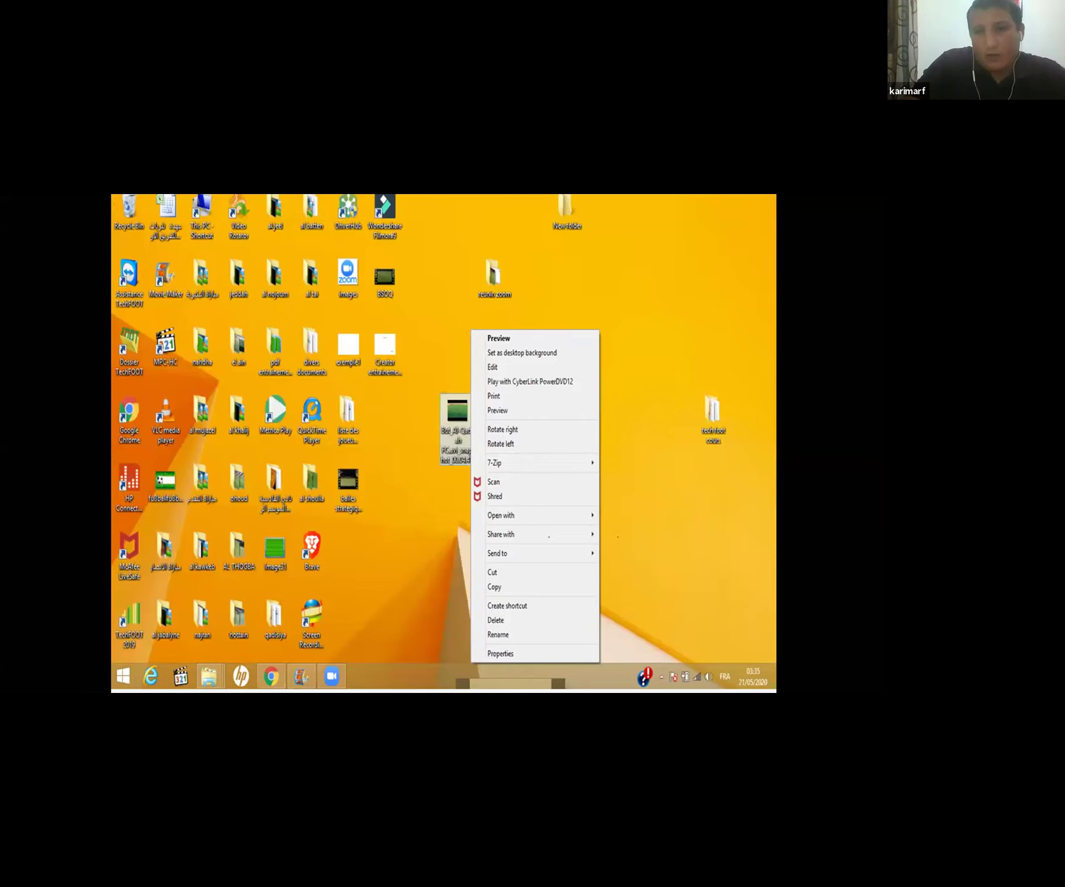
mouse_move(501, 516)
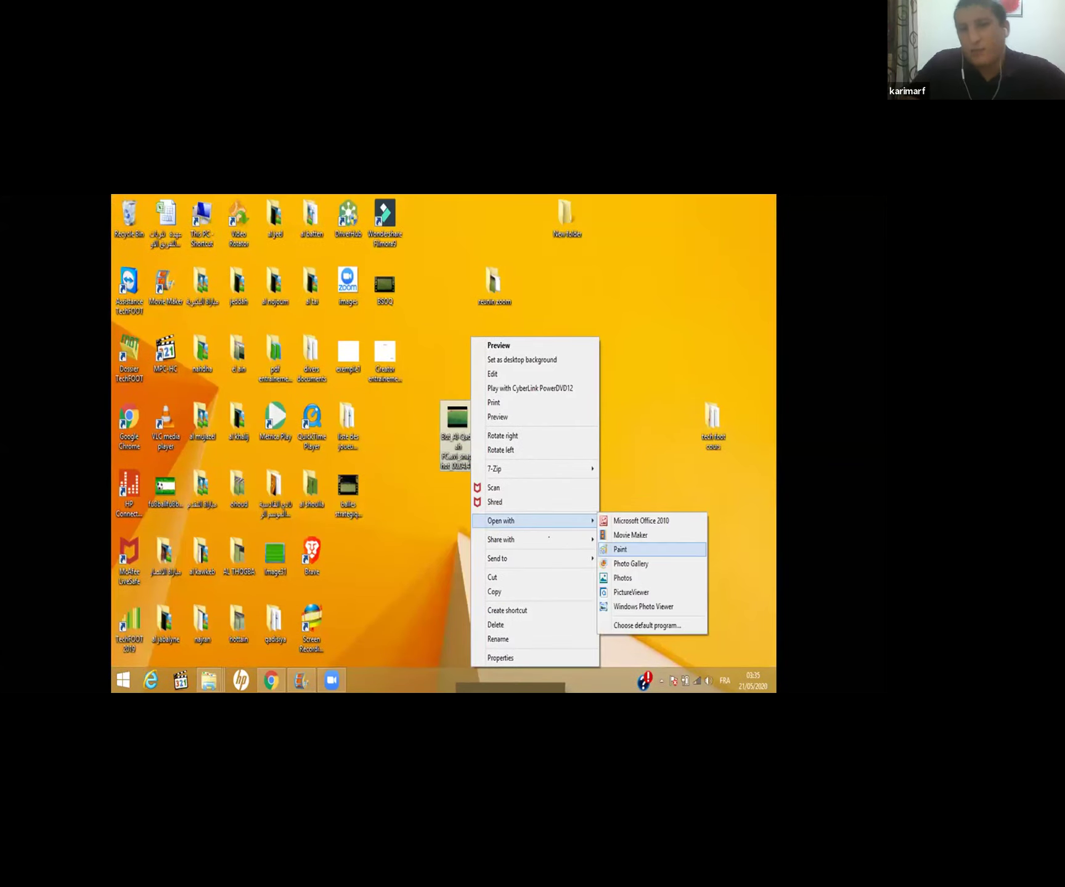
left_click(620, 549)
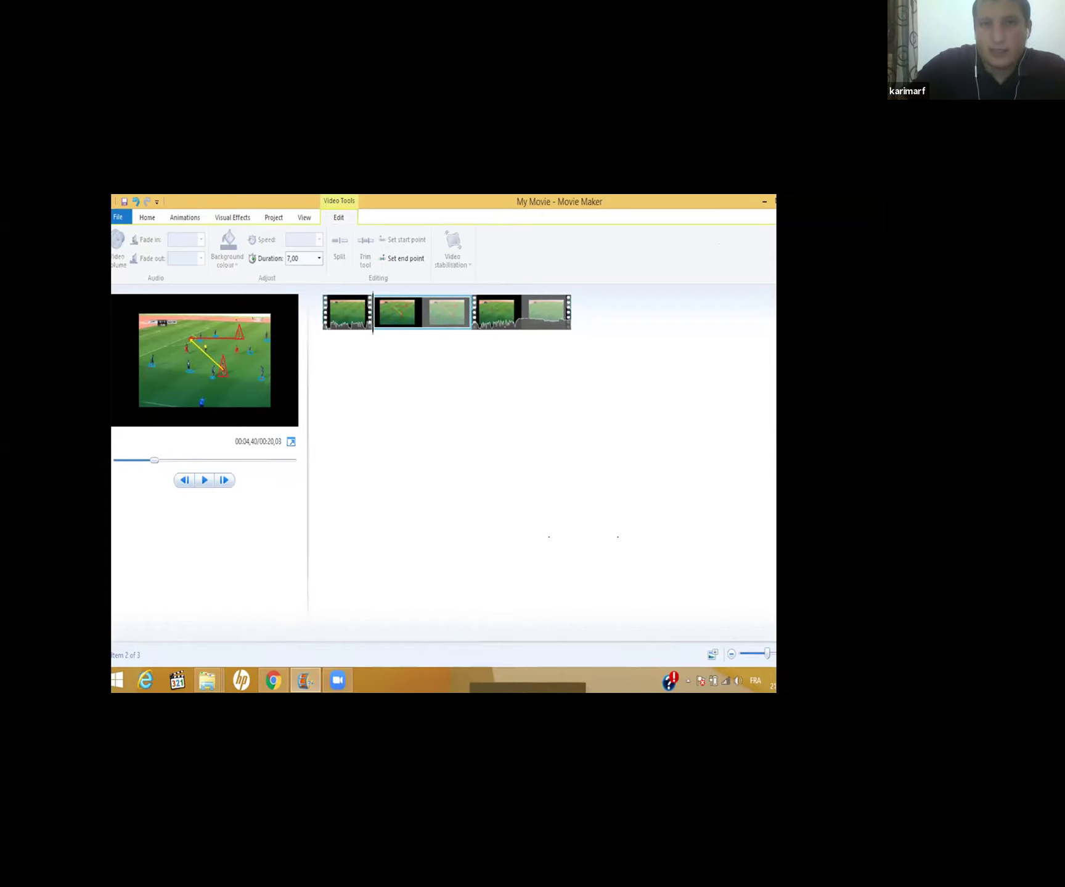
Shorten the annotated still's duration so the movie runs 16,03 seconds, and show save options.
left_click(319, 258)
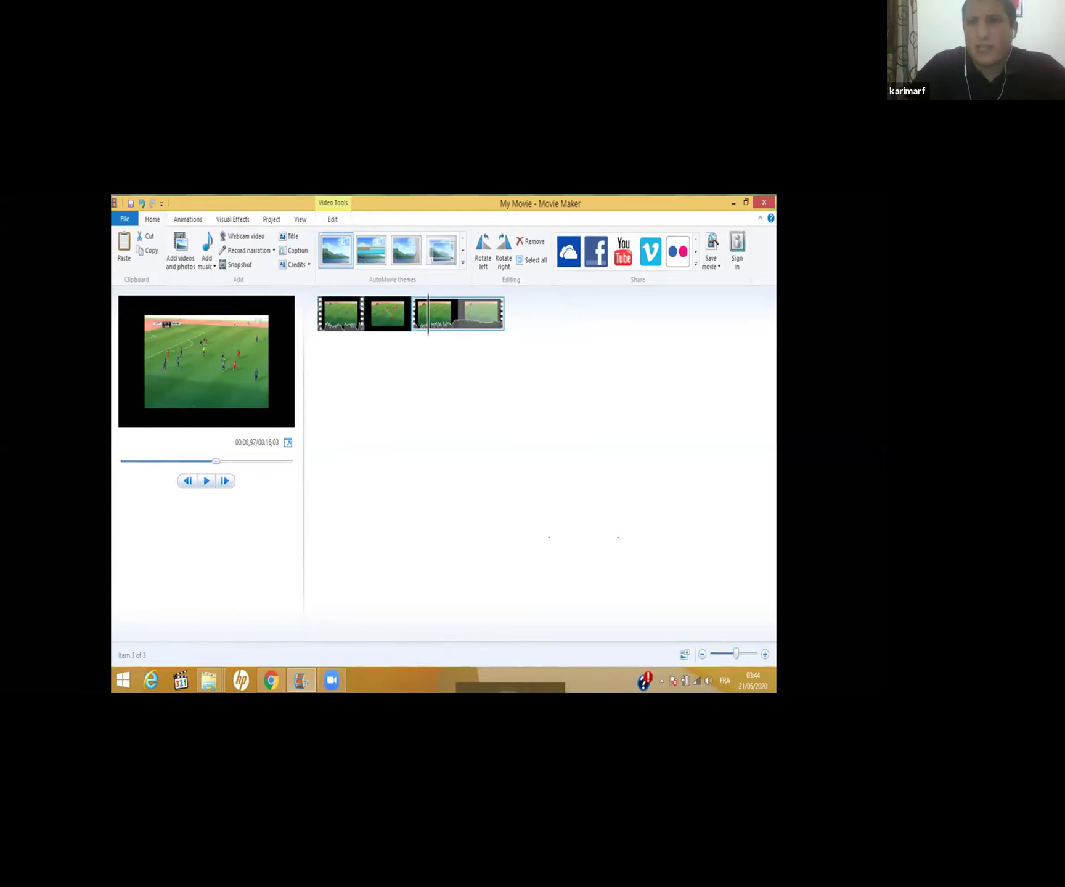
left_click(711, 262)
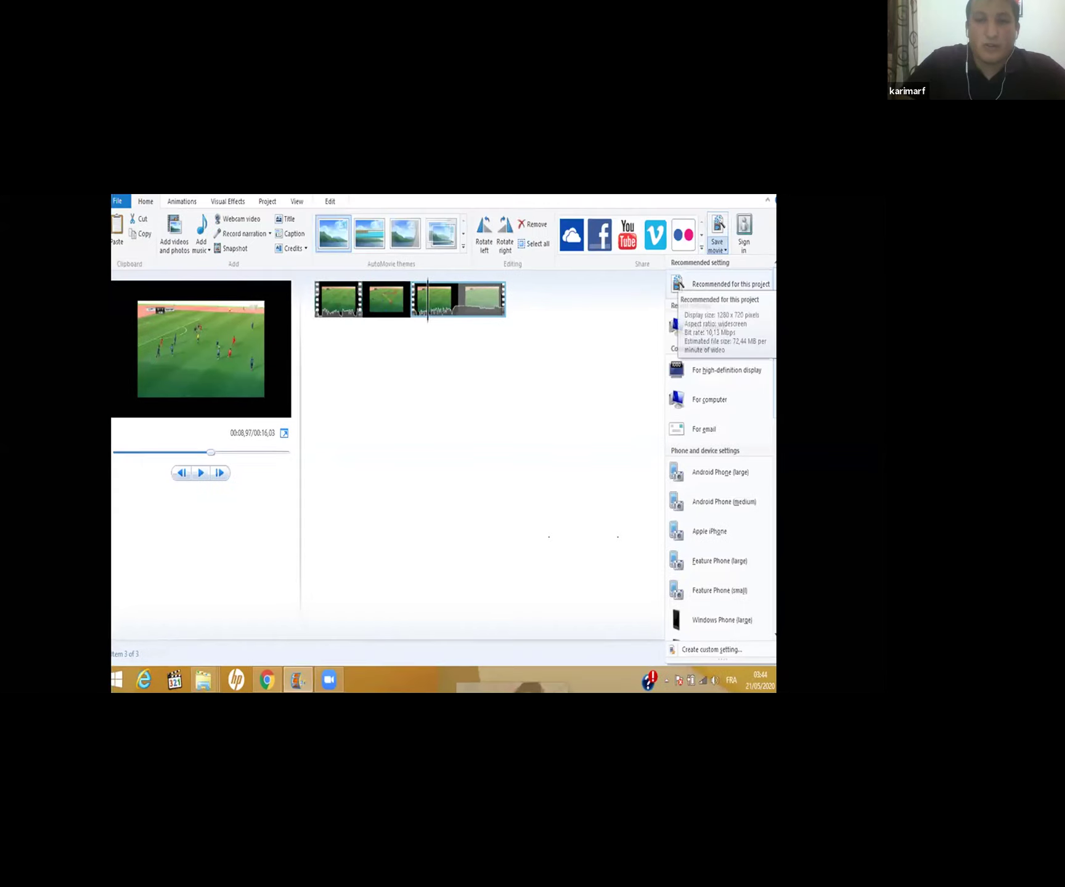
Export the movie with recommended settings as 'but QADS' MP4 on the Desktop and open its folder.
left_click(721, 284)
type("but QADS")
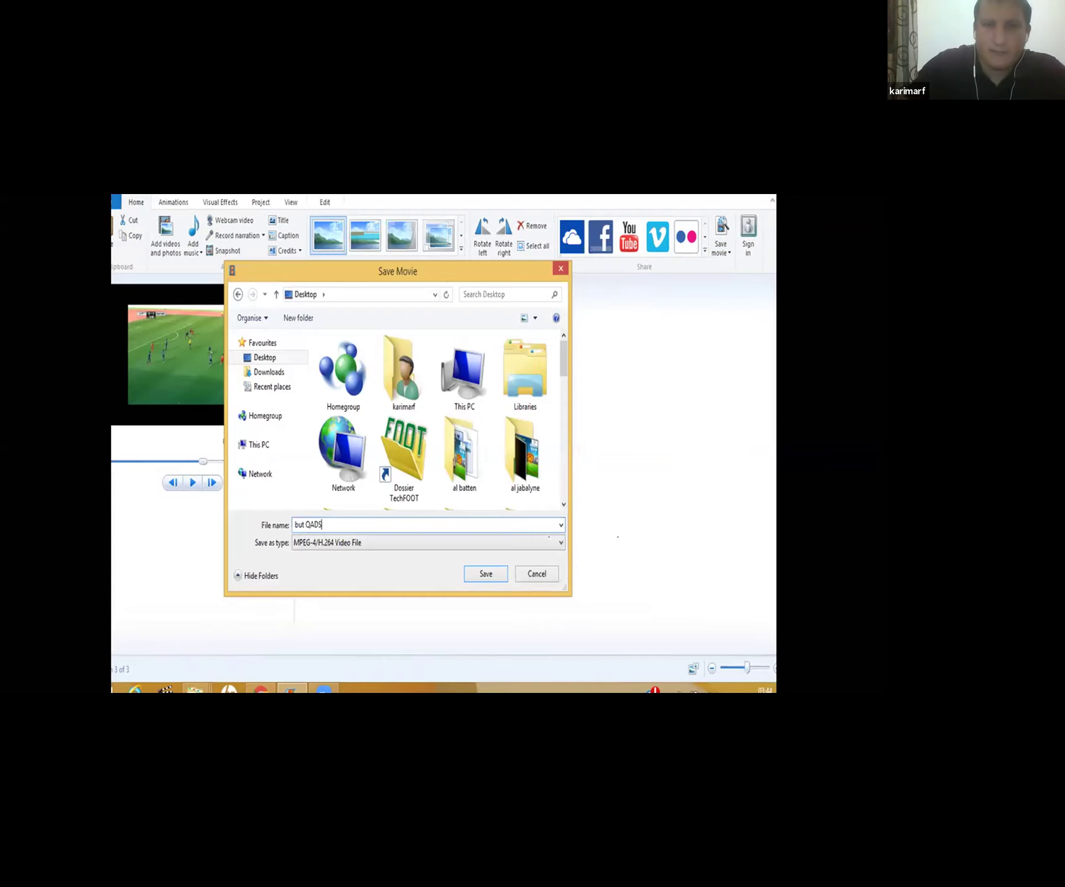
key("Return")
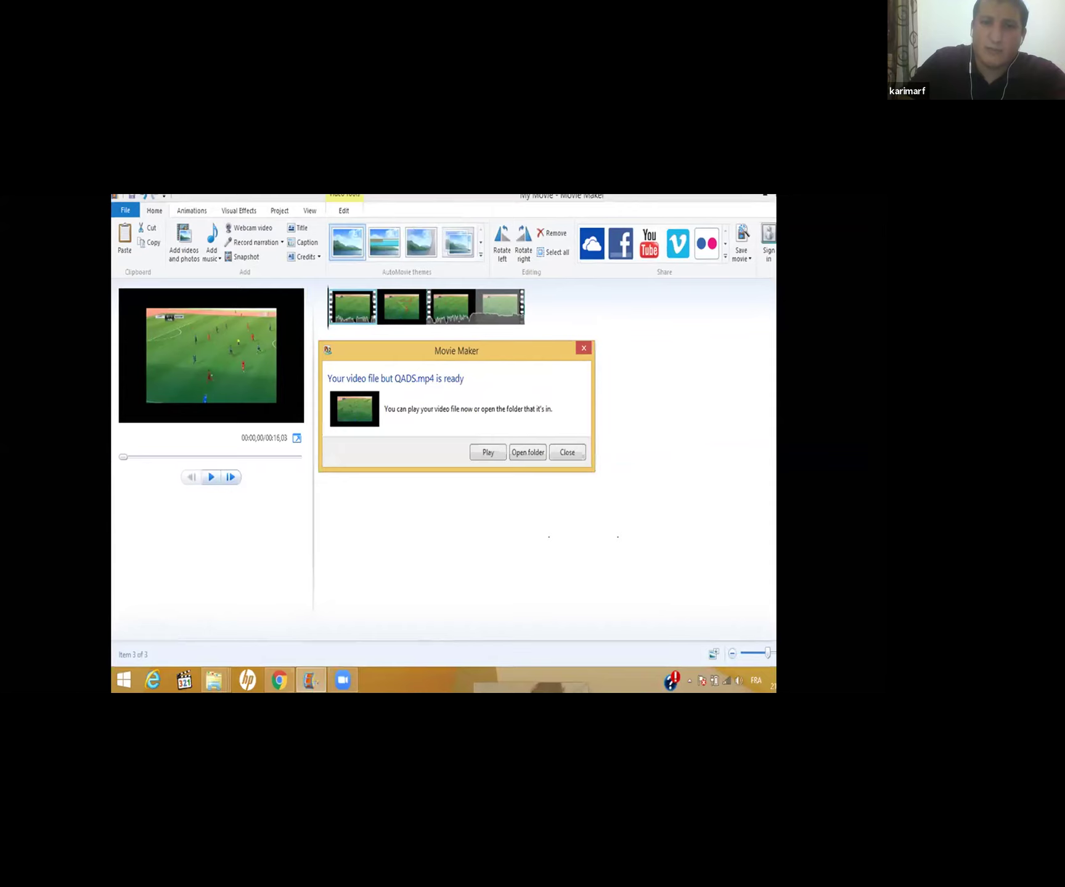
left_click(527, 453)
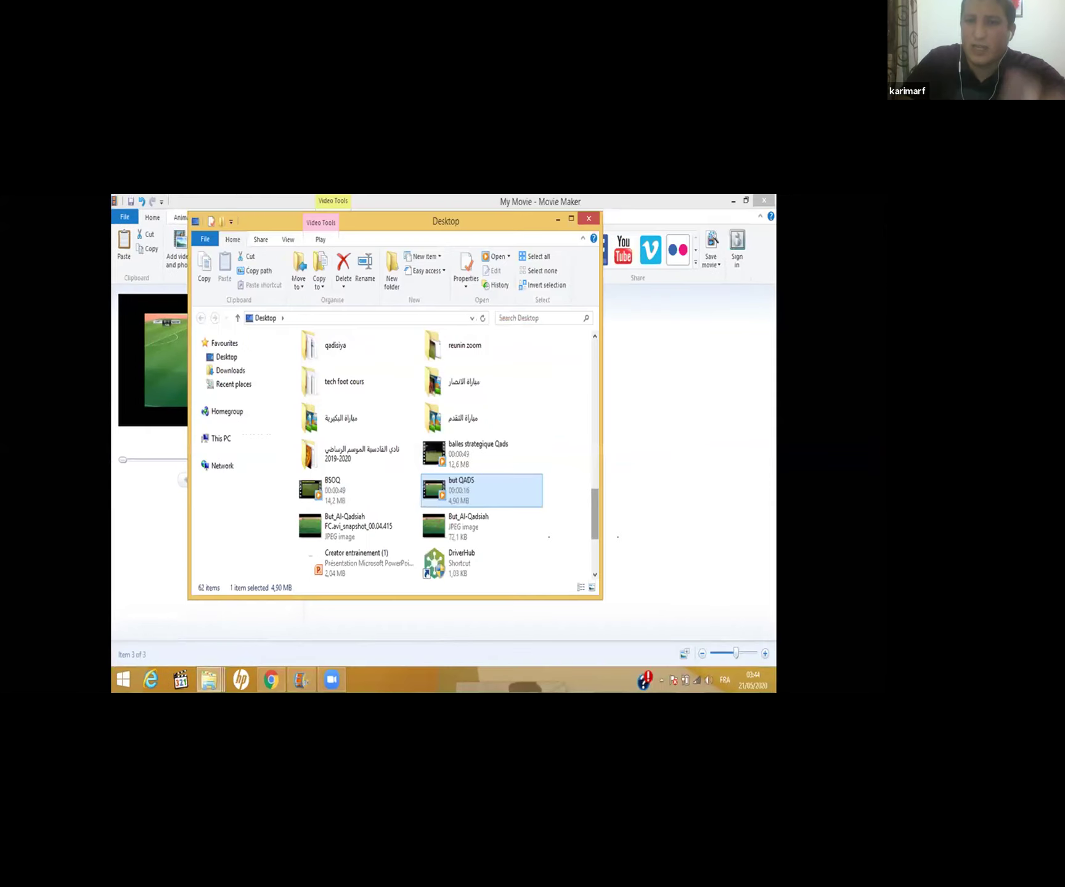
key("alt+Tab")
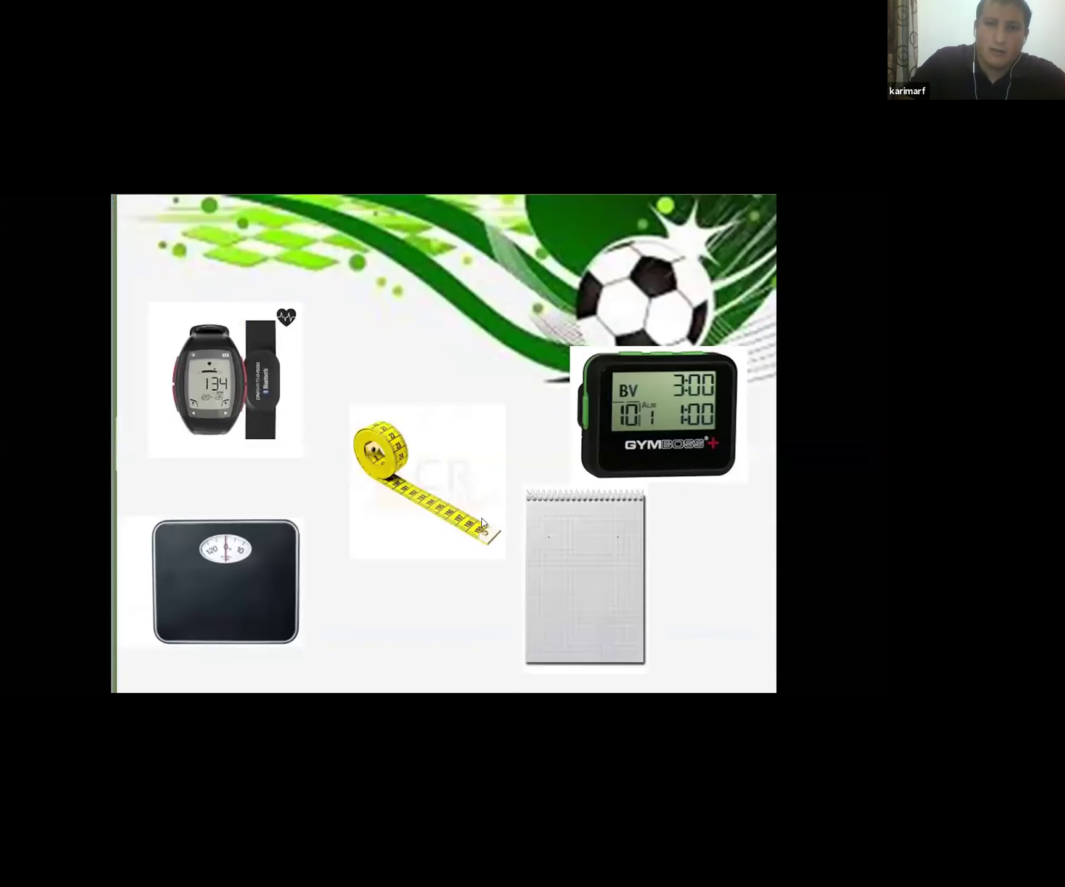
End the PowerPoint slideshow and return to the Desktop folder showing 'but QADS'.
right_click(450, 516)
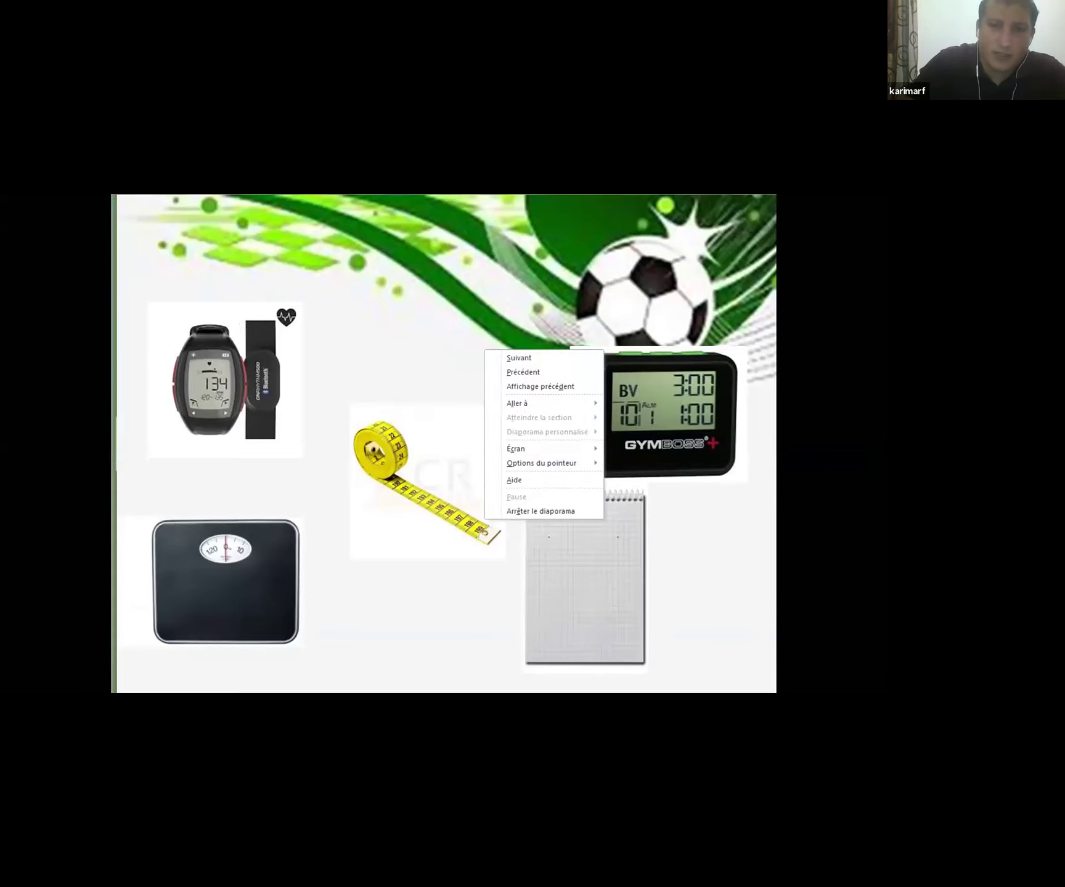
key("Escape")
key("alt+Tab")
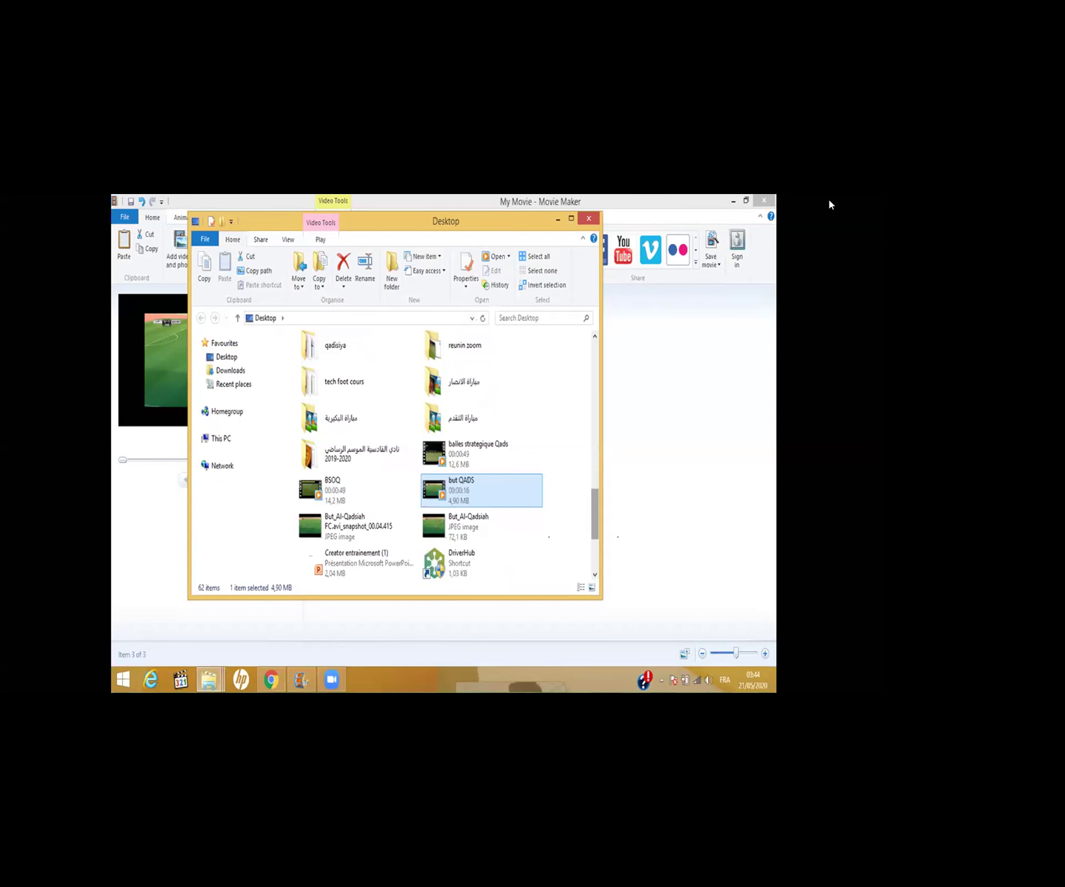
key("Escape")
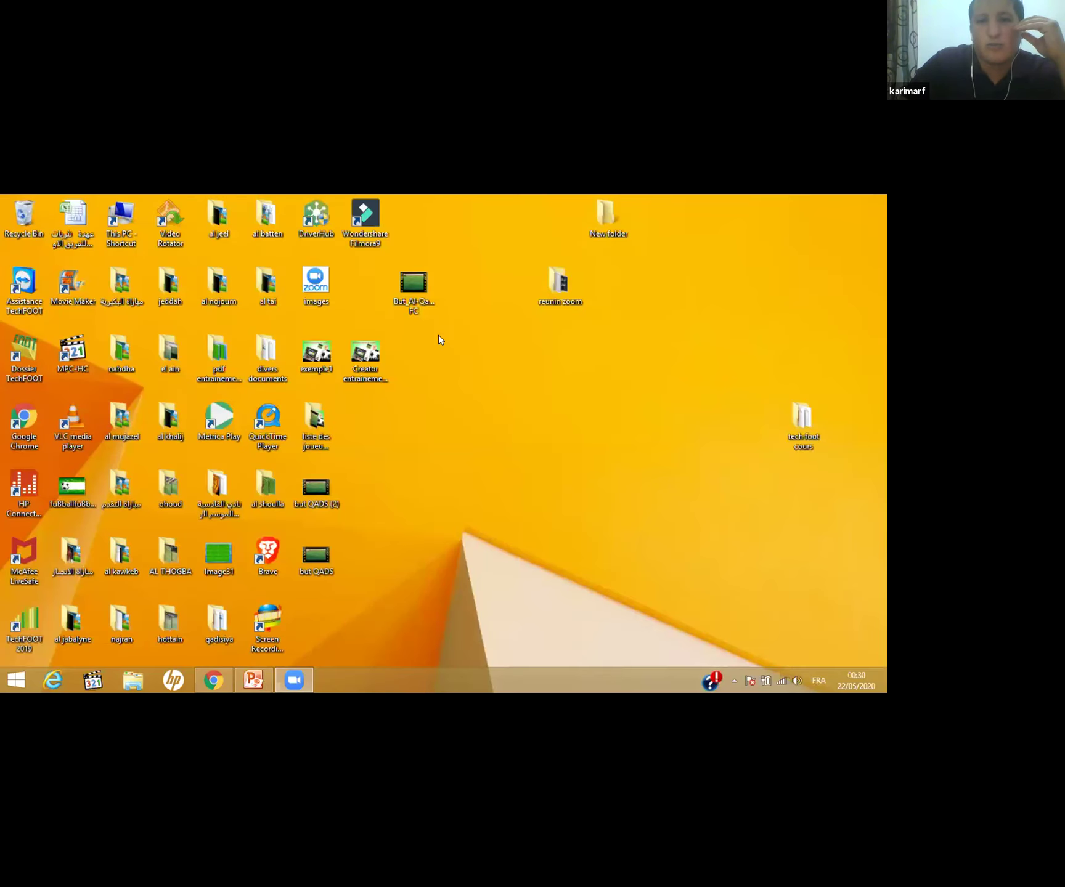
Move the match video icon down one row on the desktop.
right_click(418, 292)
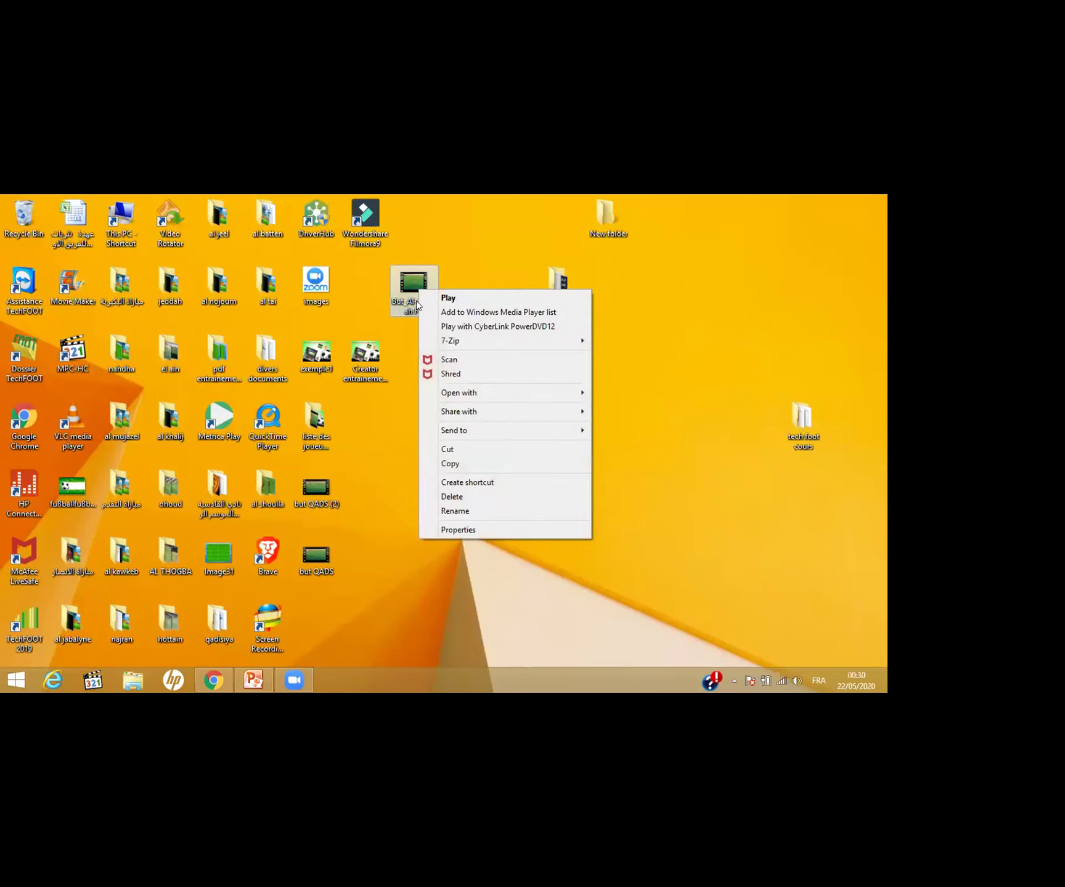
left_click(410, 355)
left_click_drag(416, 290, 430, 385)
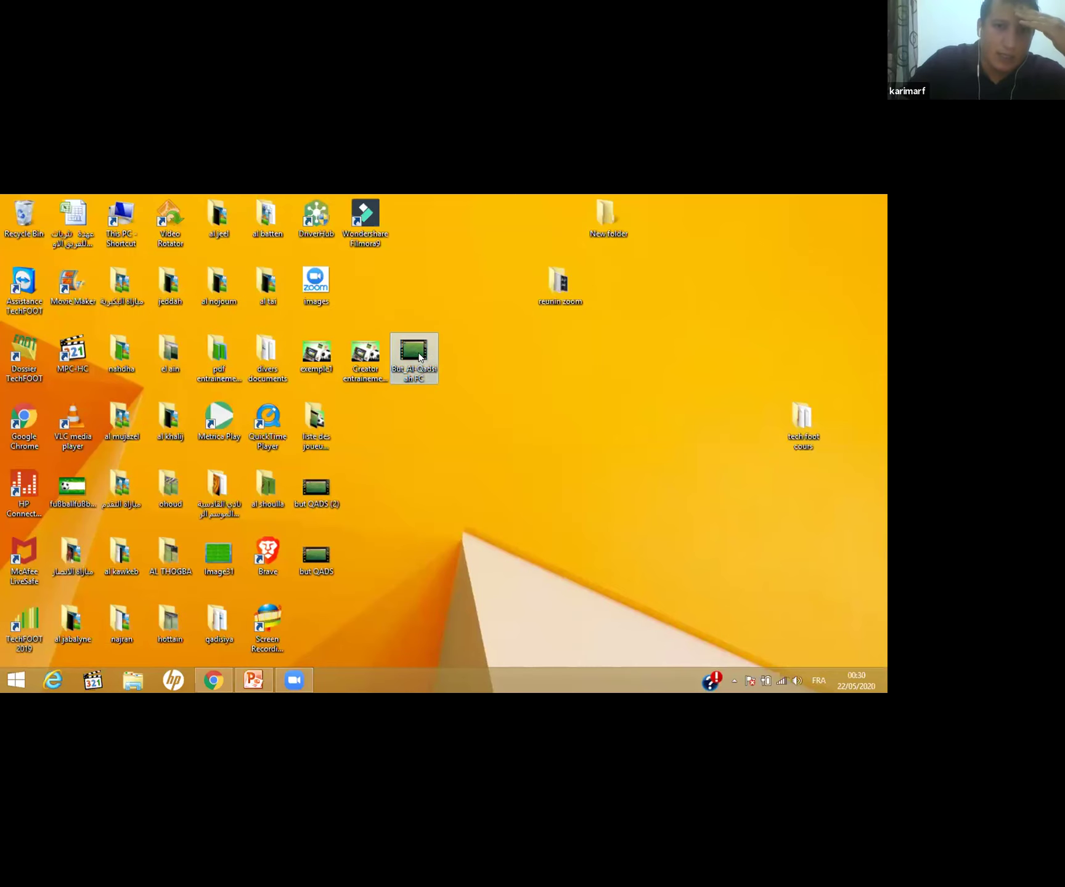
Open the match video in Windows Movie Maker via Open with.
right_click(420, 357)
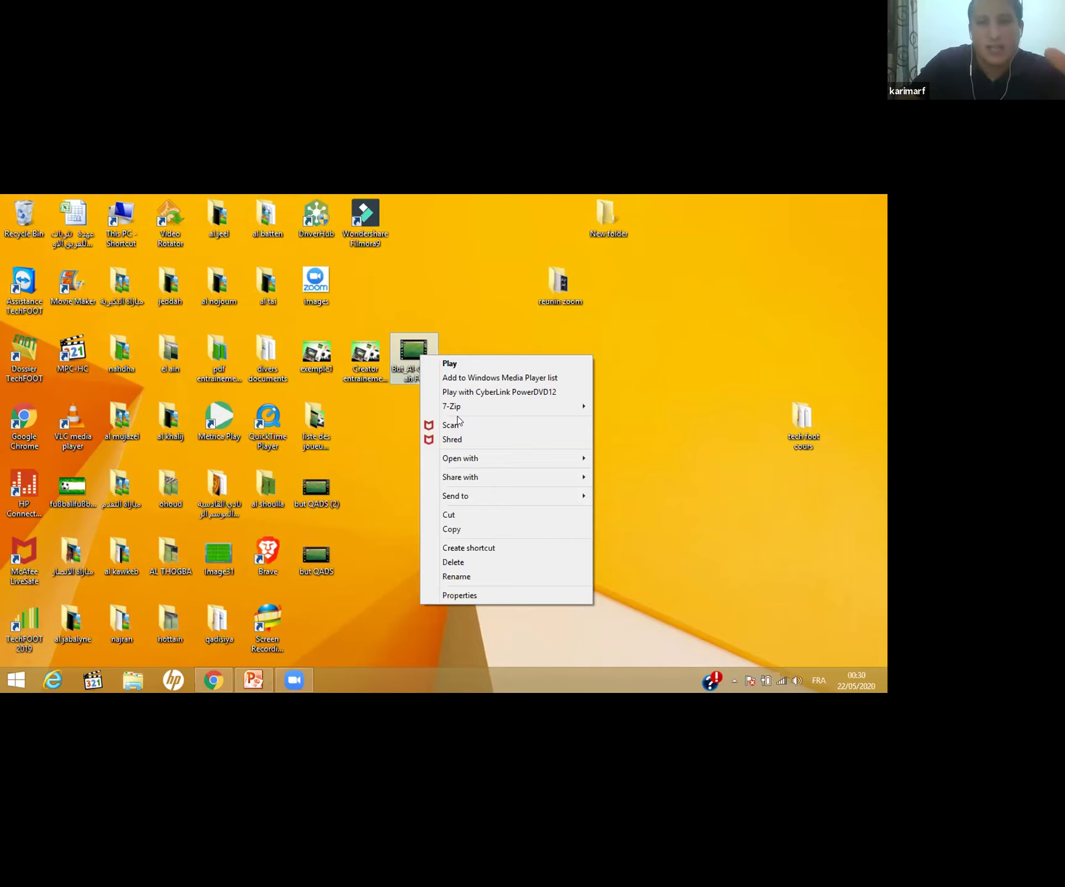
right_click(415, 345)
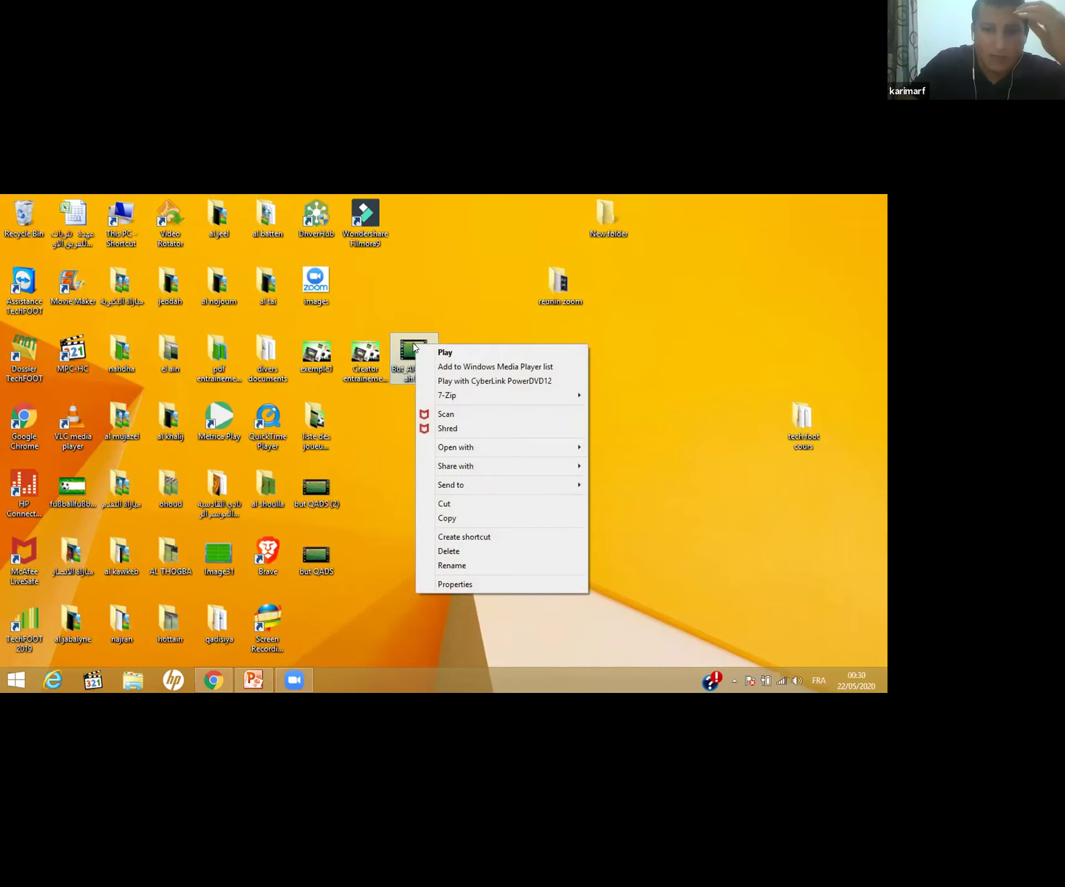
mouse_move(510, 447)
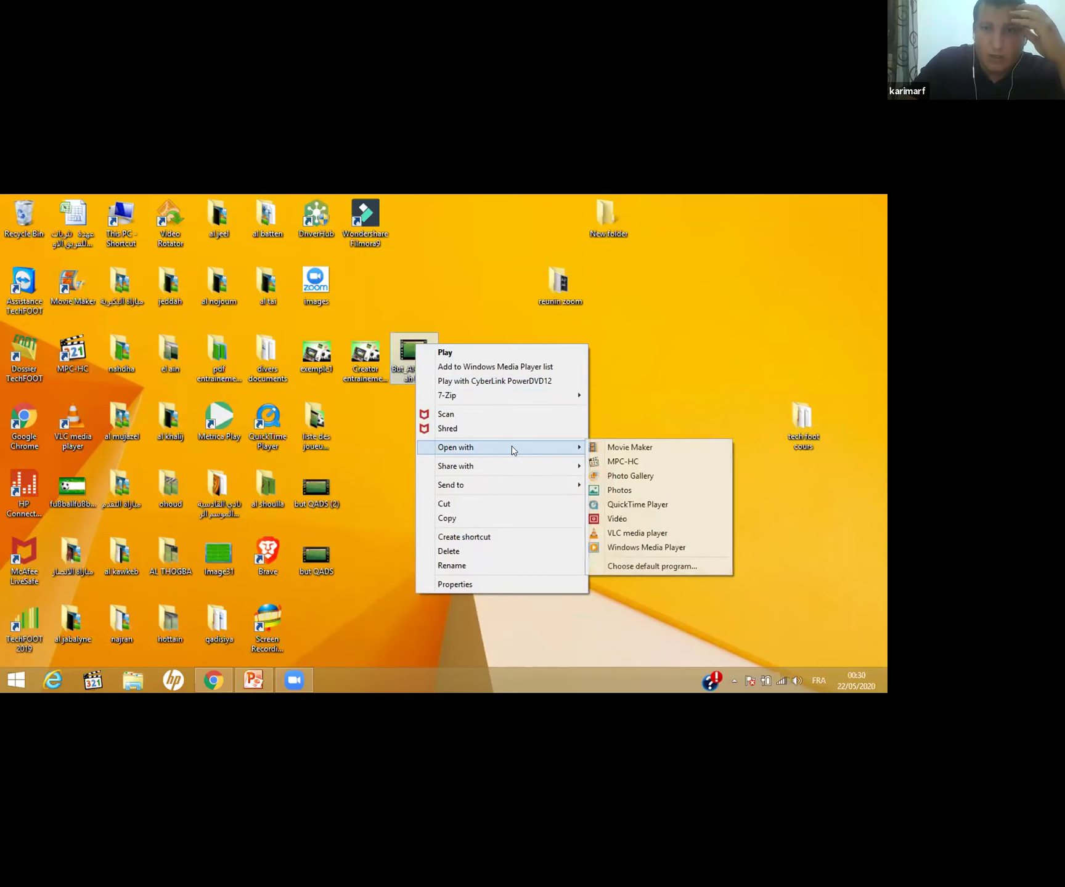
left_click(609, 448)
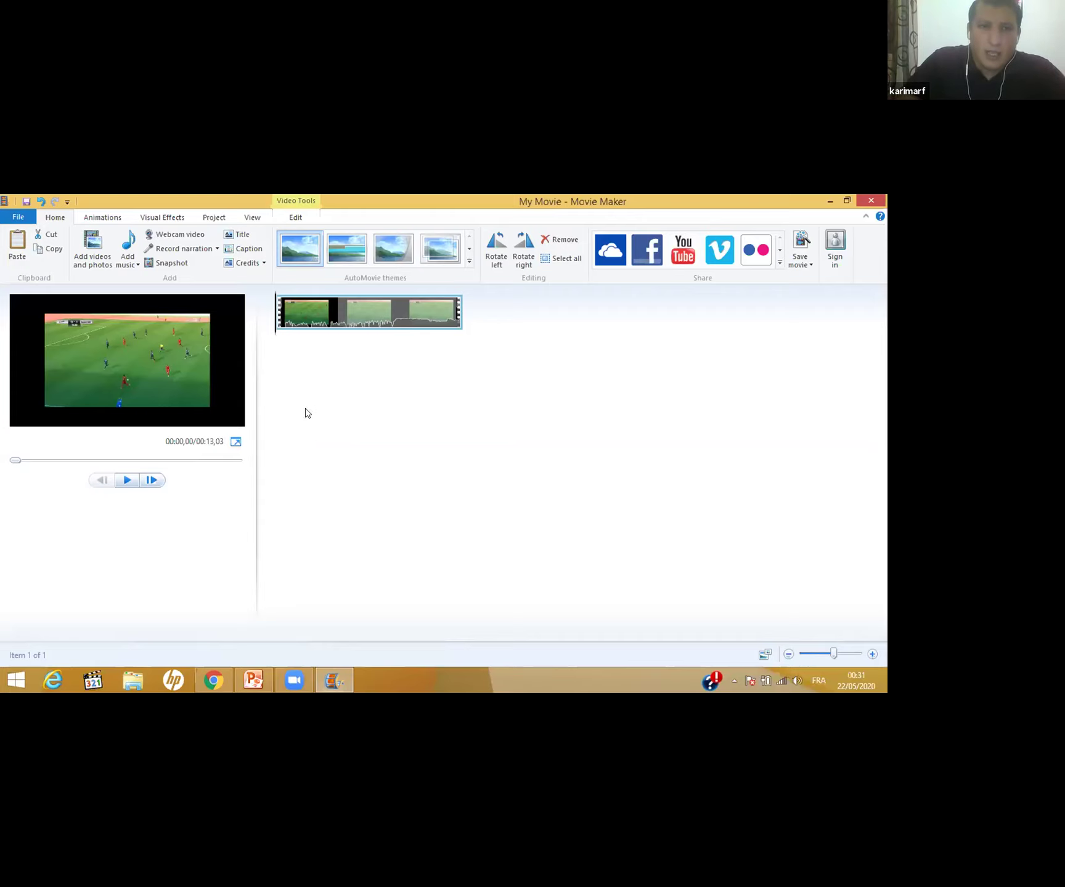
Play the newly loaded football clip in the preview and shrink the storyboard zoom.
left_click(128, 480)
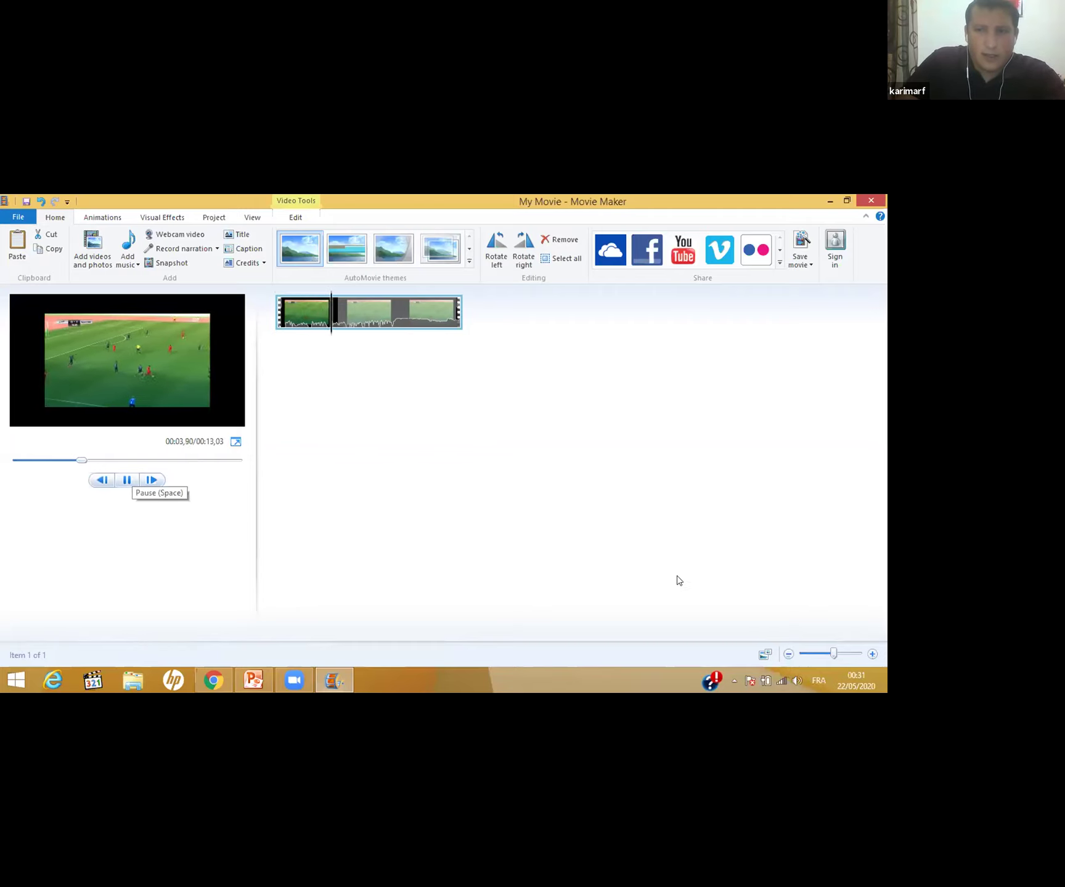
left_click(787, 653)
left_click(787, 653)
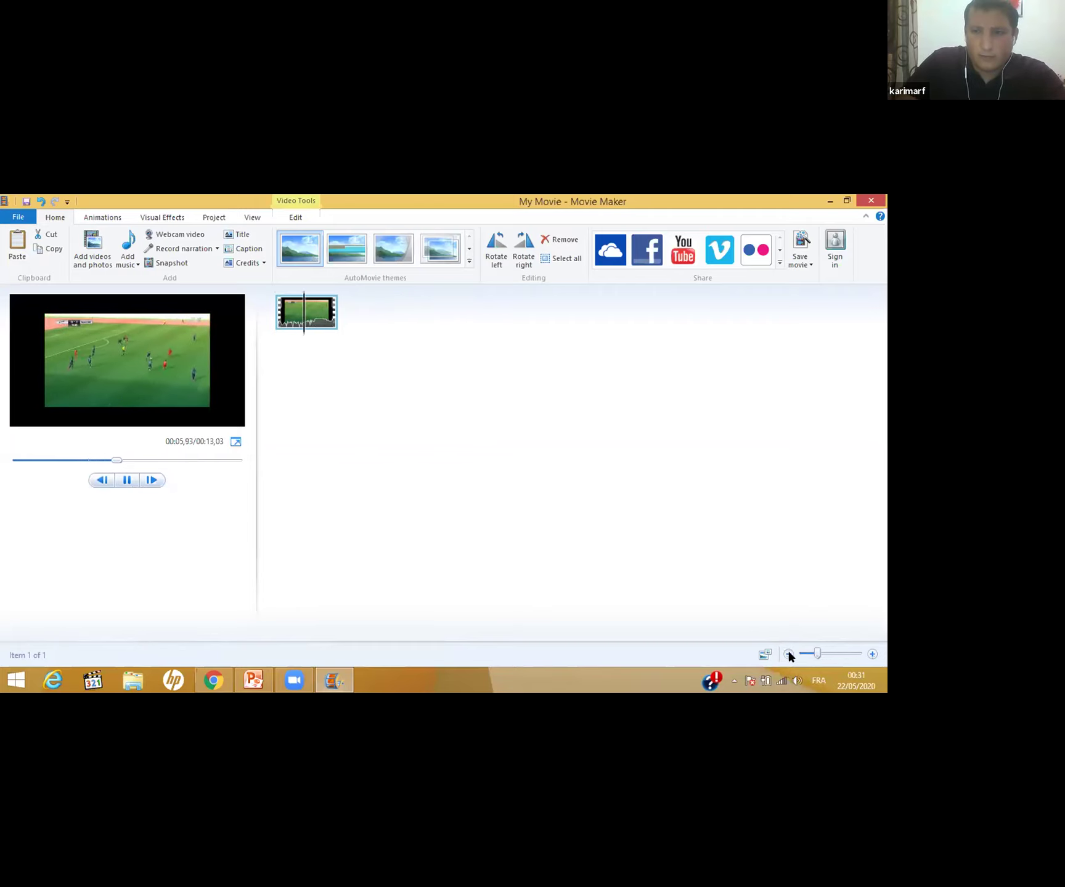
Zoom the timeline in three levels so the clip spreads into a filmstrip.
left_click(873, 655)
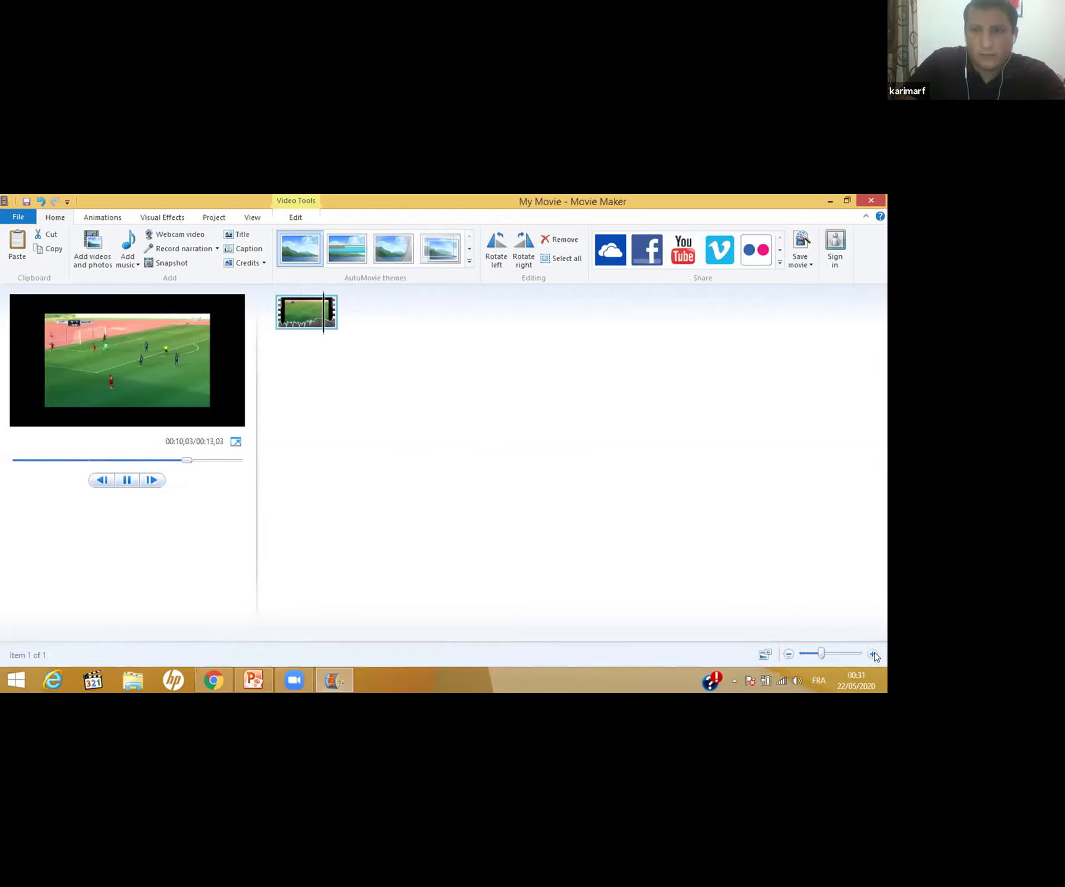
left_click(874, 655)
left_click(874, 654)
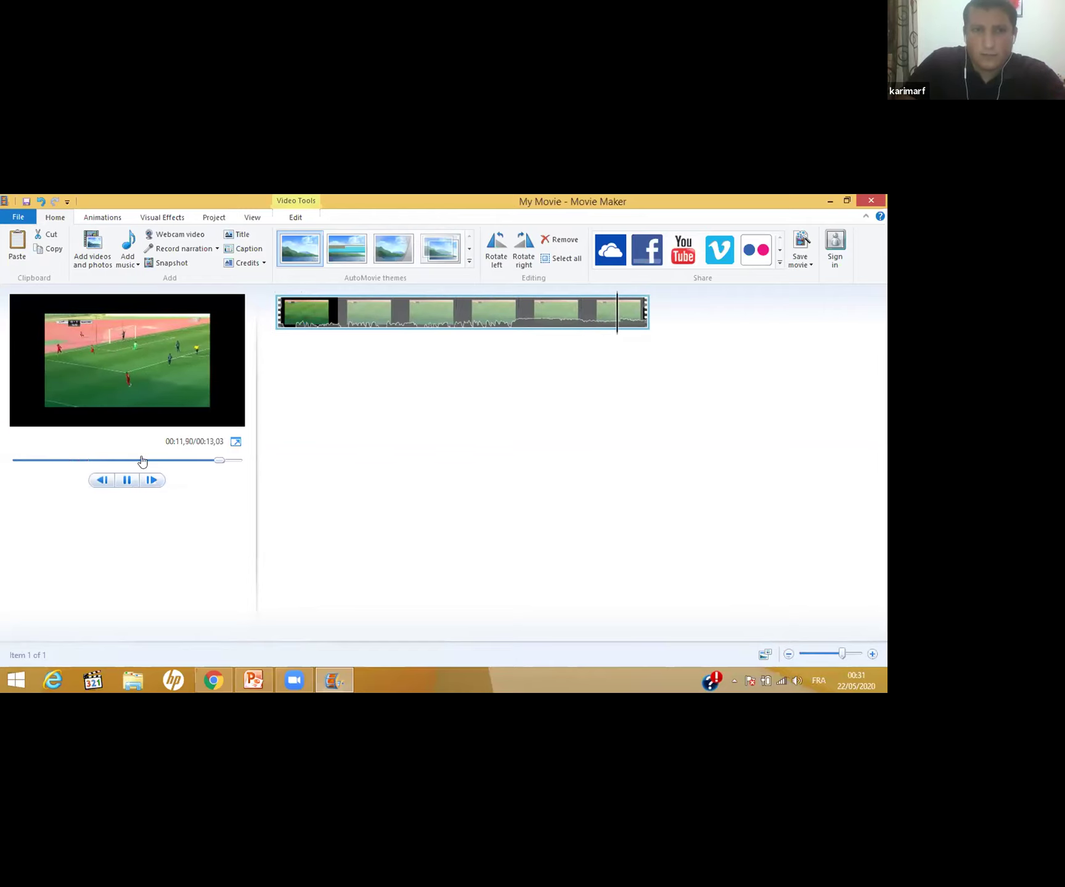
Stop playback and park the playhead at about 00:01,07.
left_click(129, 482)
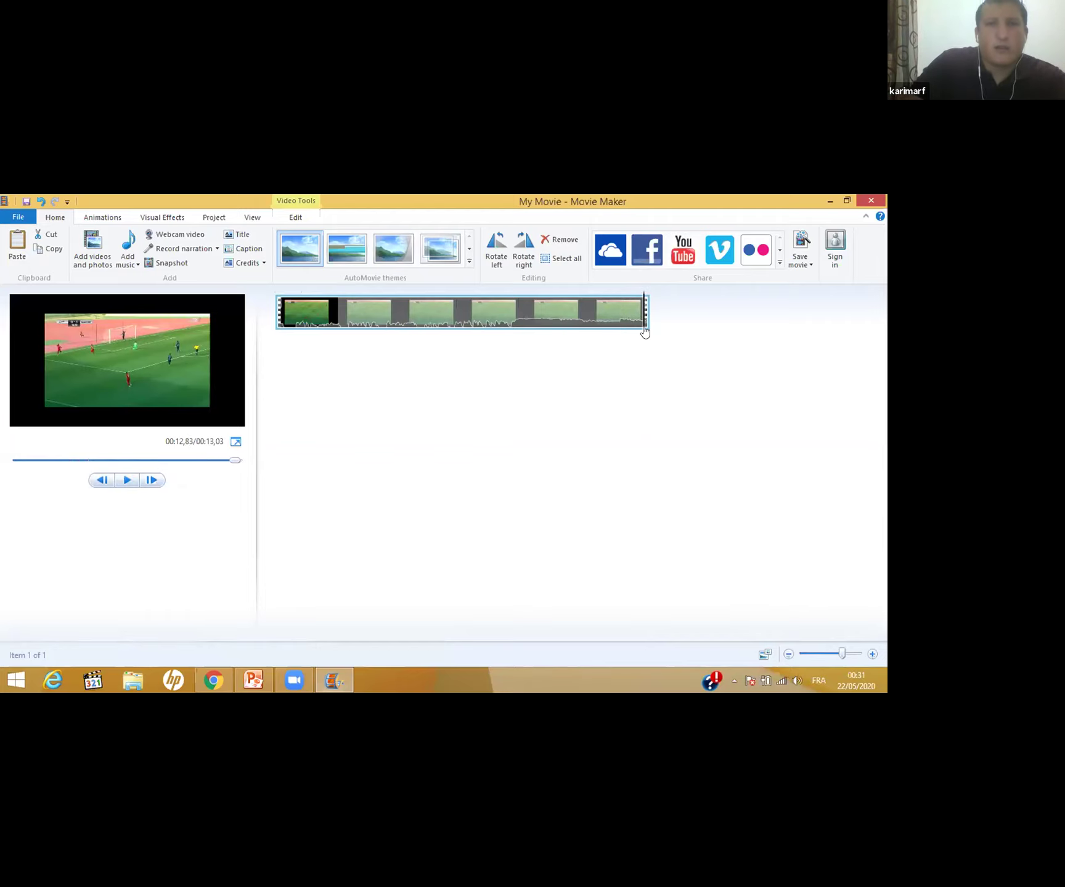
left_click(541, 330)
left_click_drag(394, 331, 275, 326)
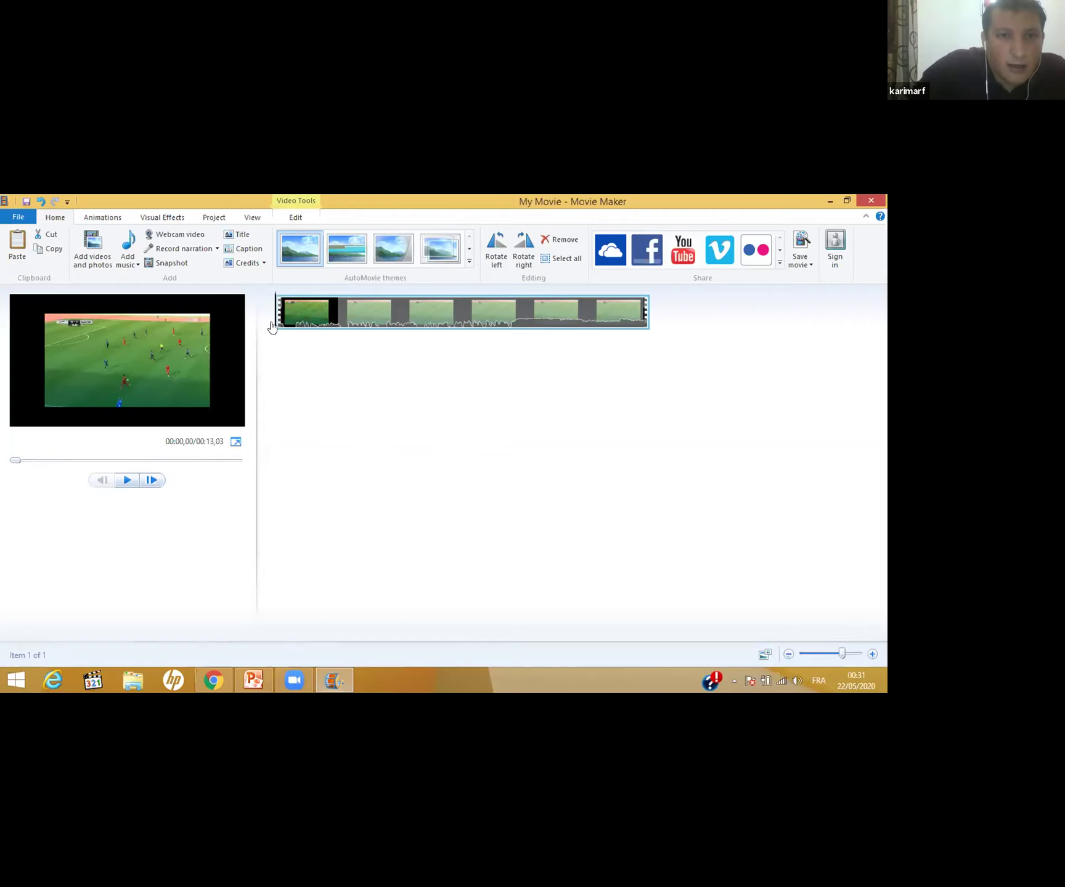
left_click_drag(273, 325, 304, 330)
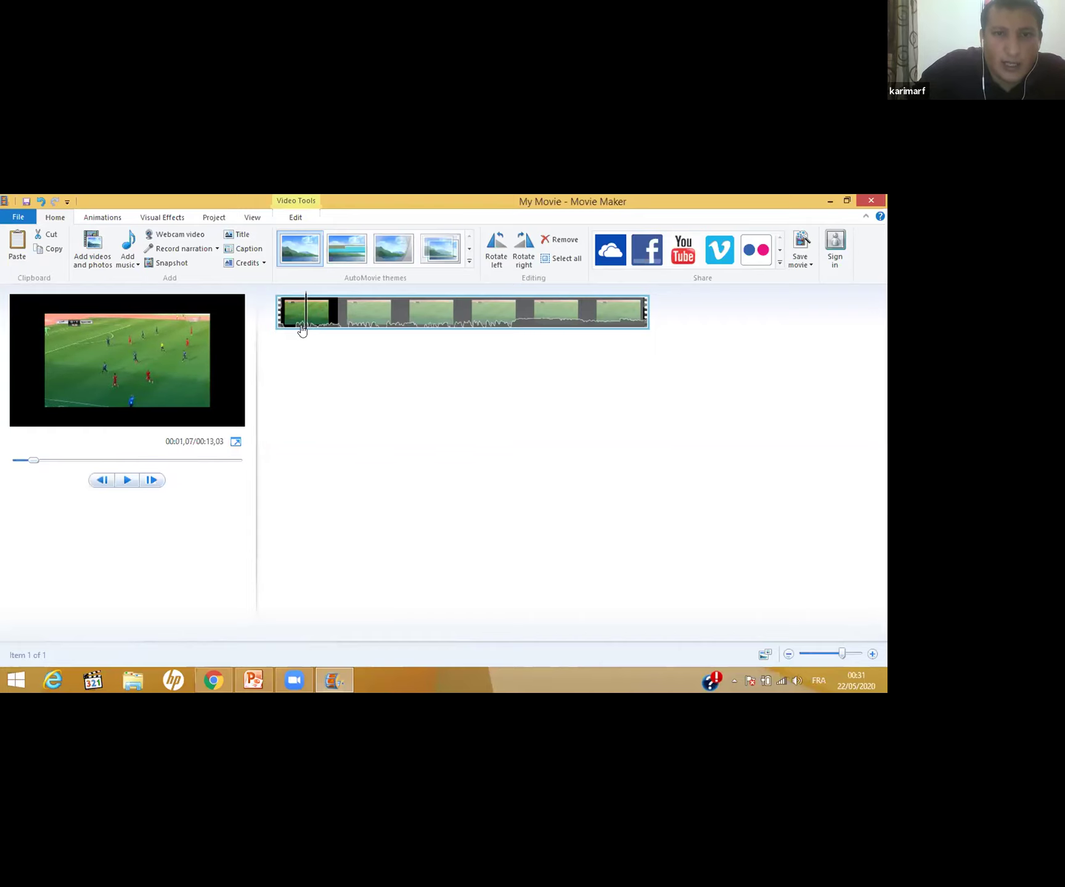
Split the clip at about 00:01,07, after trying and undoing a trim.
right_click(301, 330)
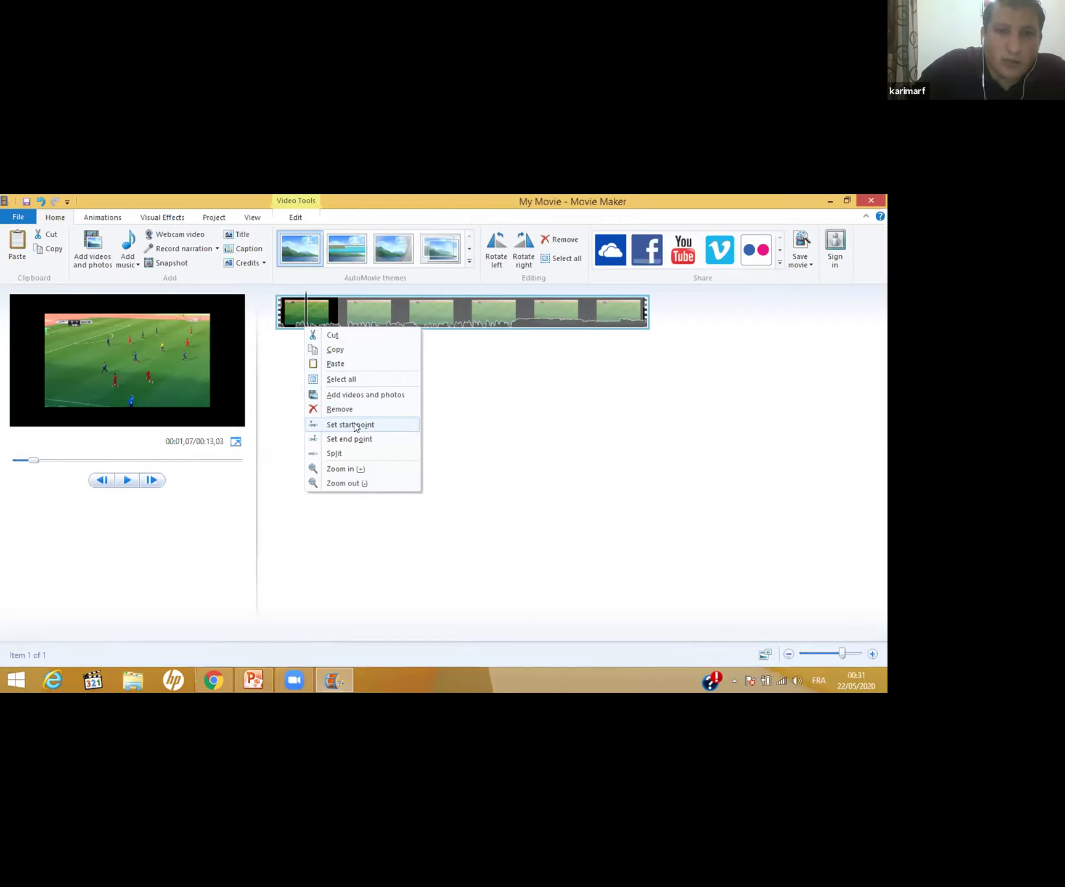
left_click(355, 425)
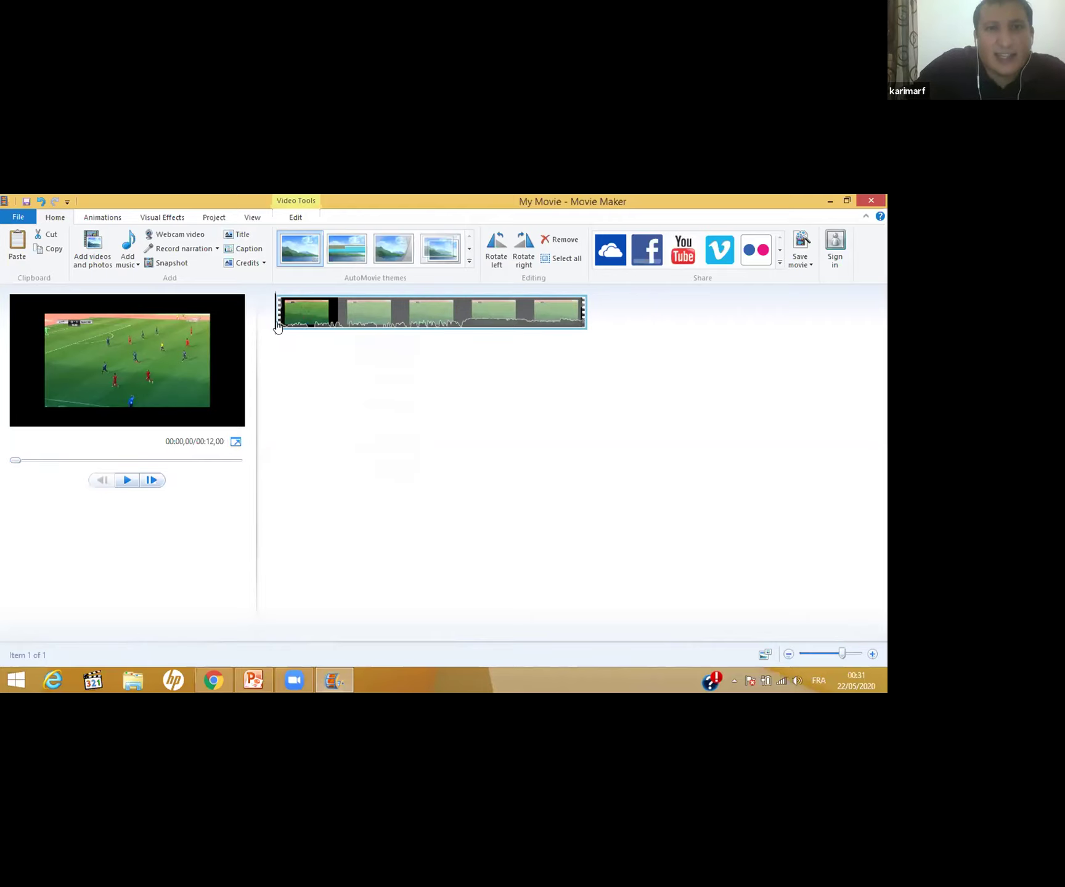
left_click(40, 201)
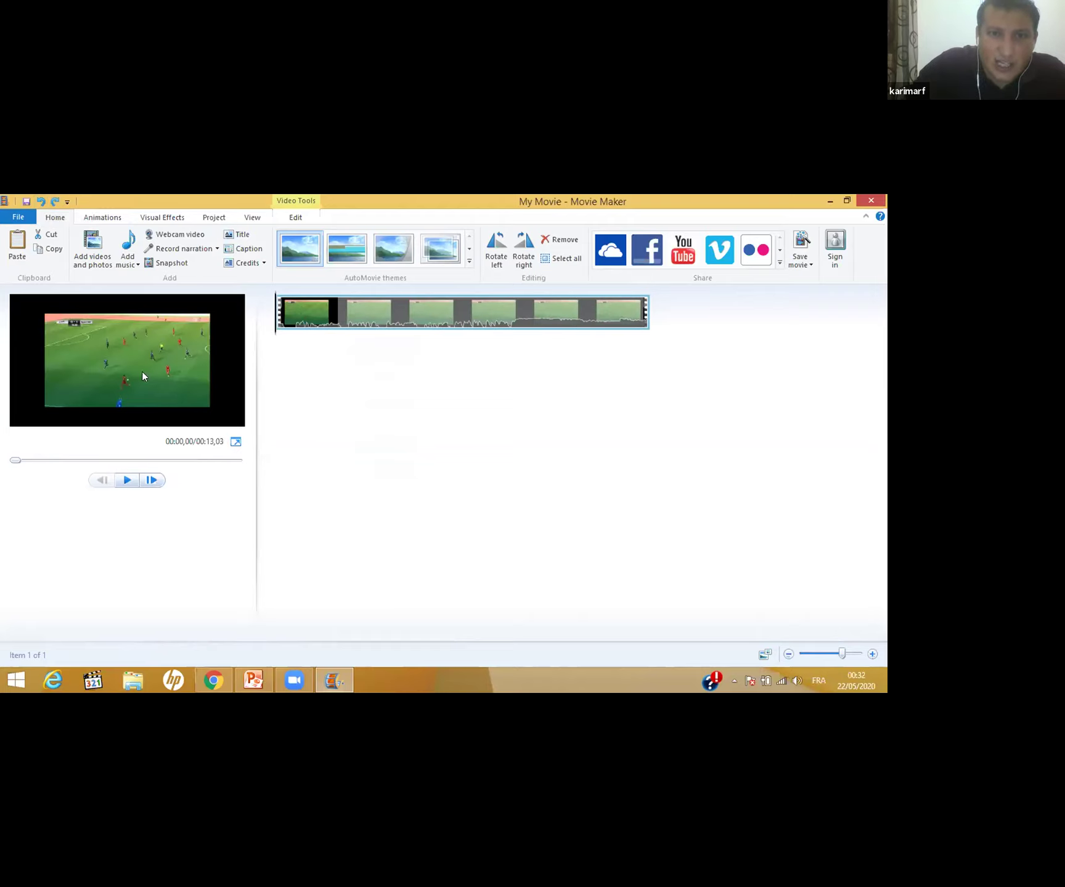
left_click(283, 331)
left_click_drag(284, 333, 306, 334)
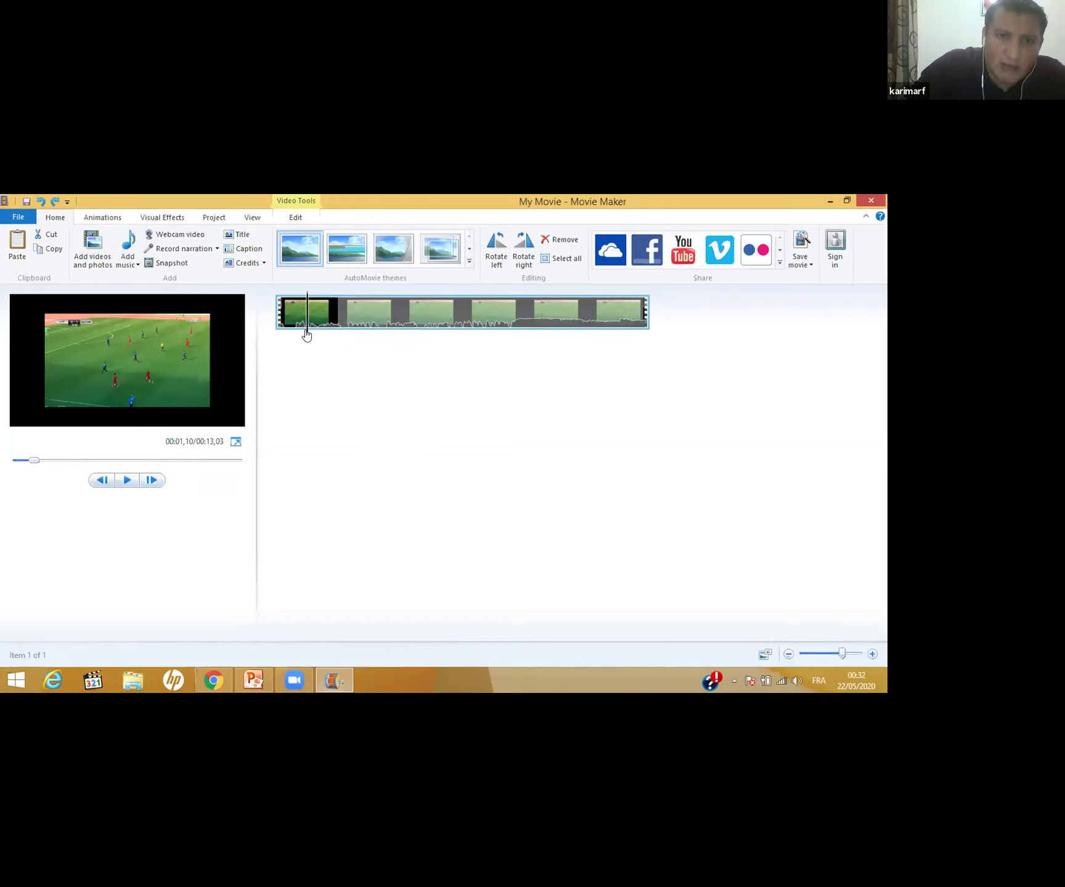
key("m")
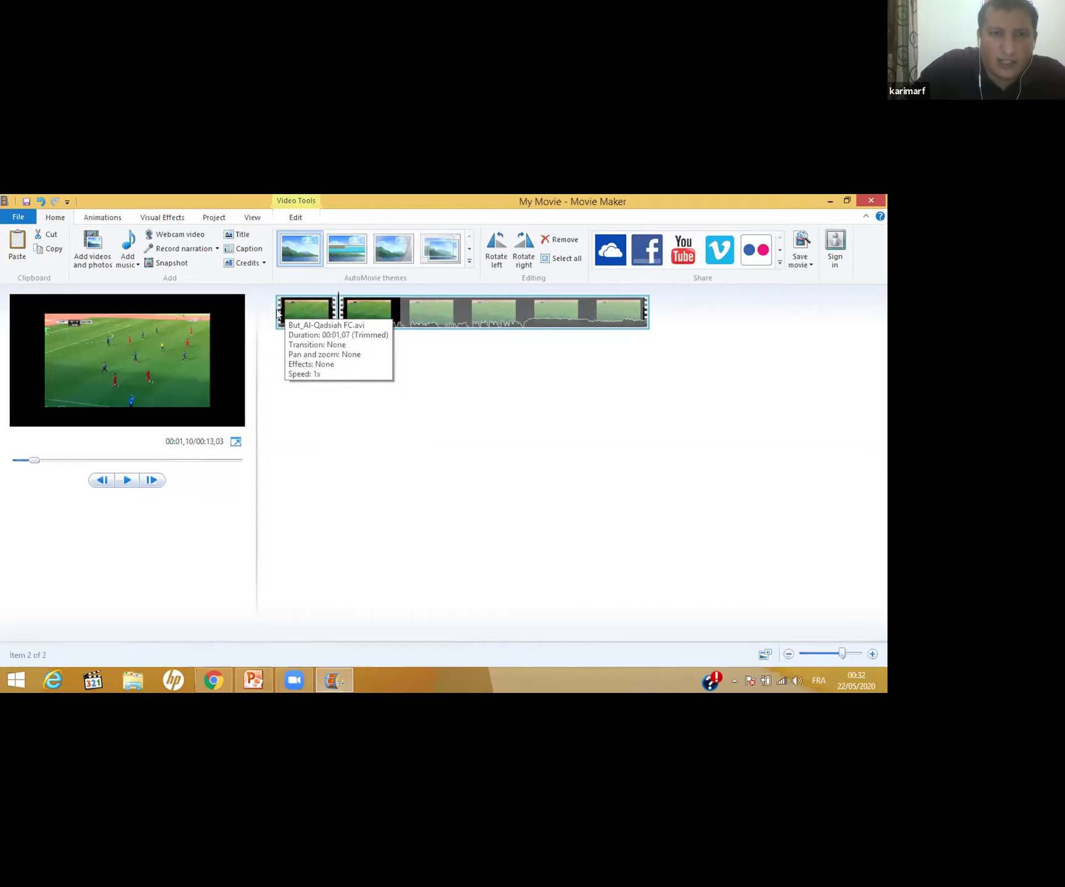
Remove the short opening clip, leaving a single 00:11,97 clip.
left_click(277, 313)
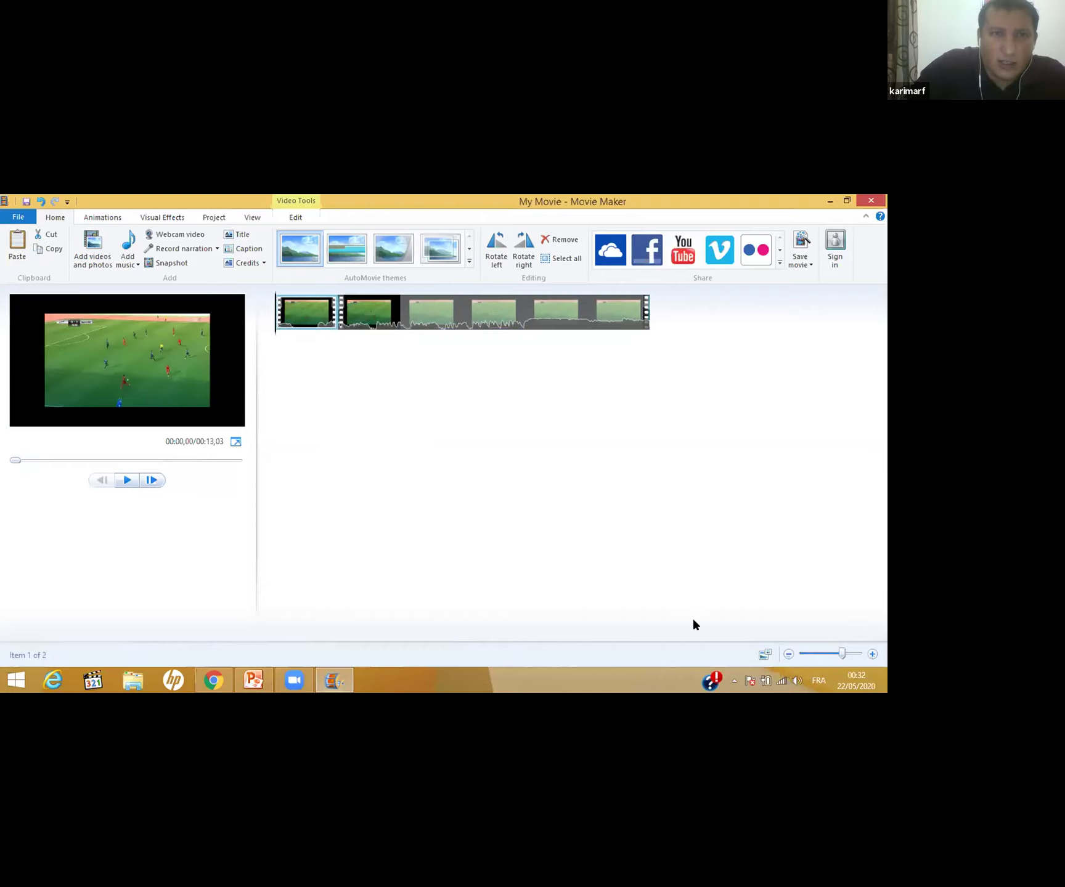
left_click(126, 481)
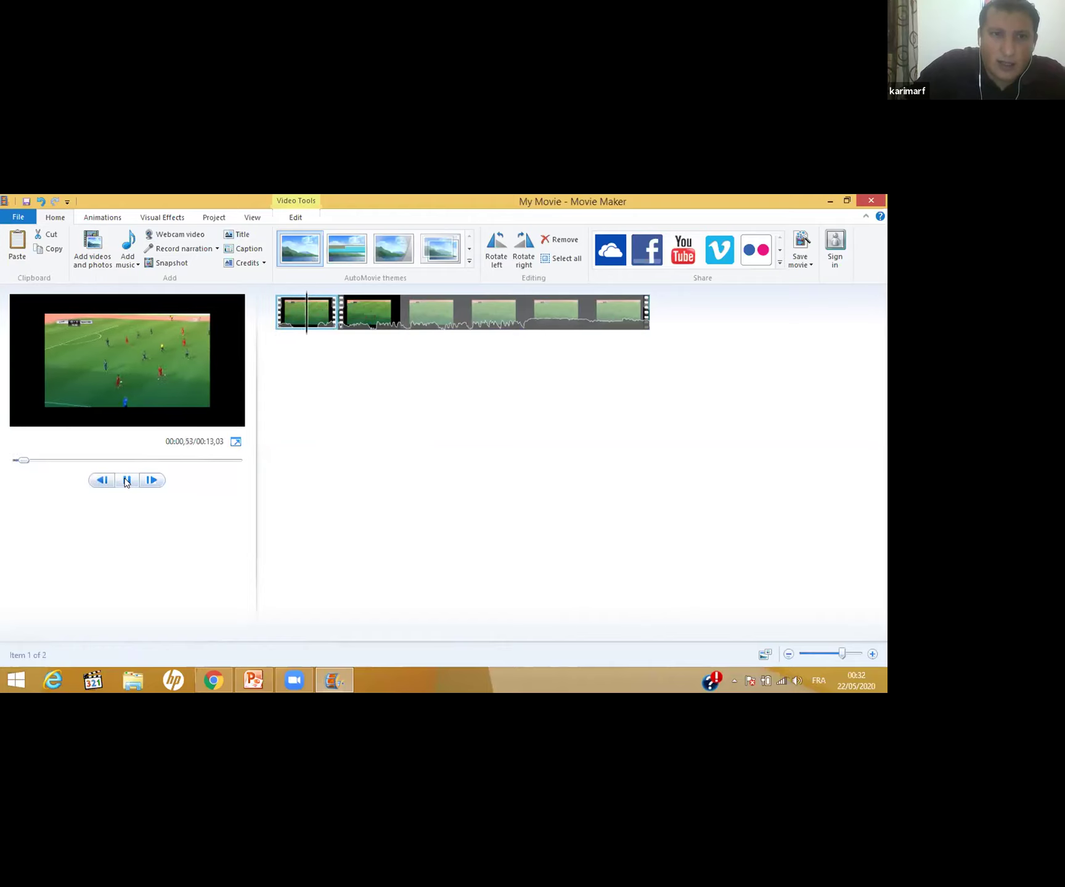
left_click(278, 327)
right_click(293, 316)
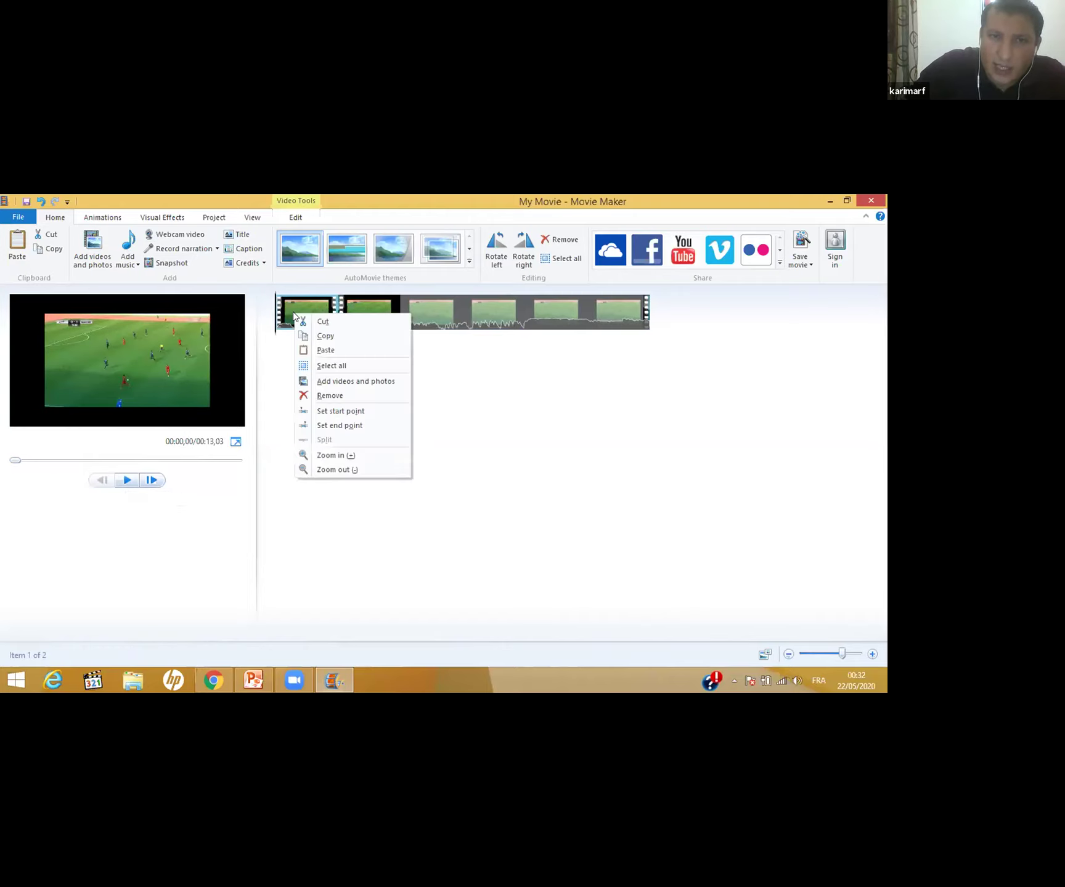
left_click(330, 397)
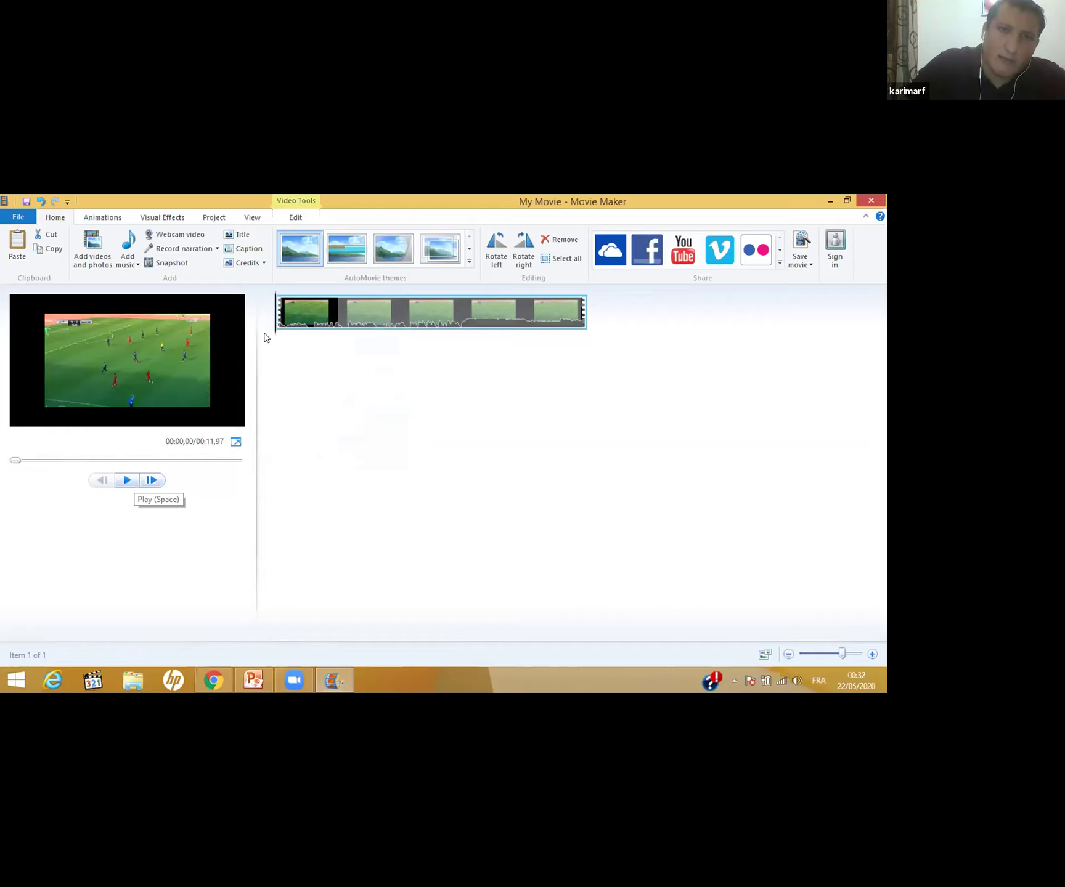
left_click_drag(274, 336, 499, 336)
right_click(499, 332)
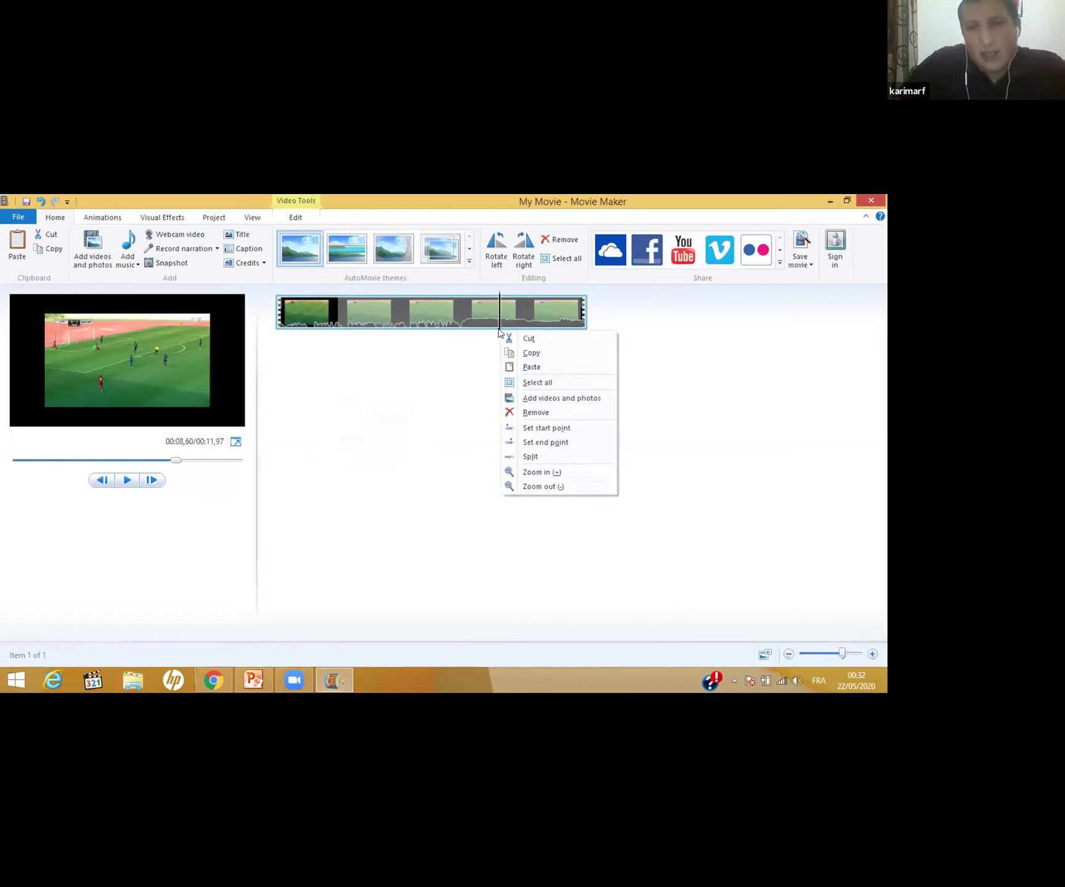
left_click(548, 444)
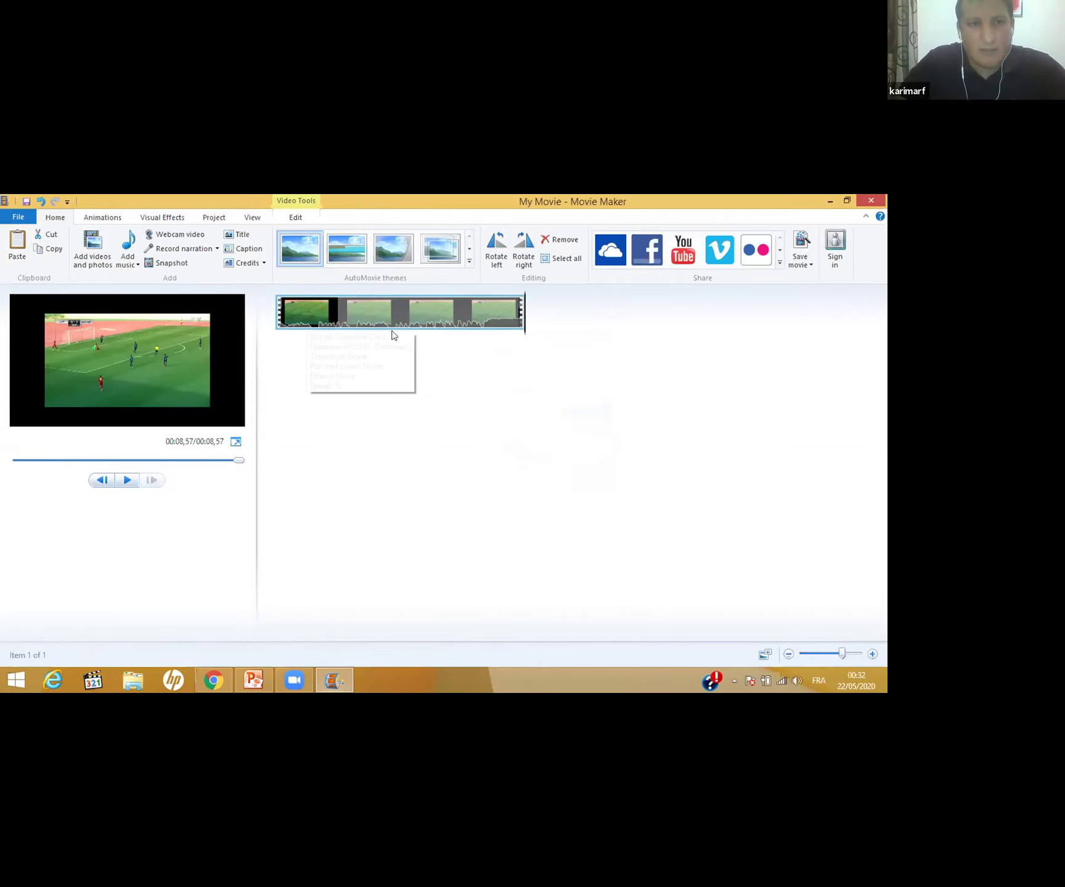
left_click(126, 480)
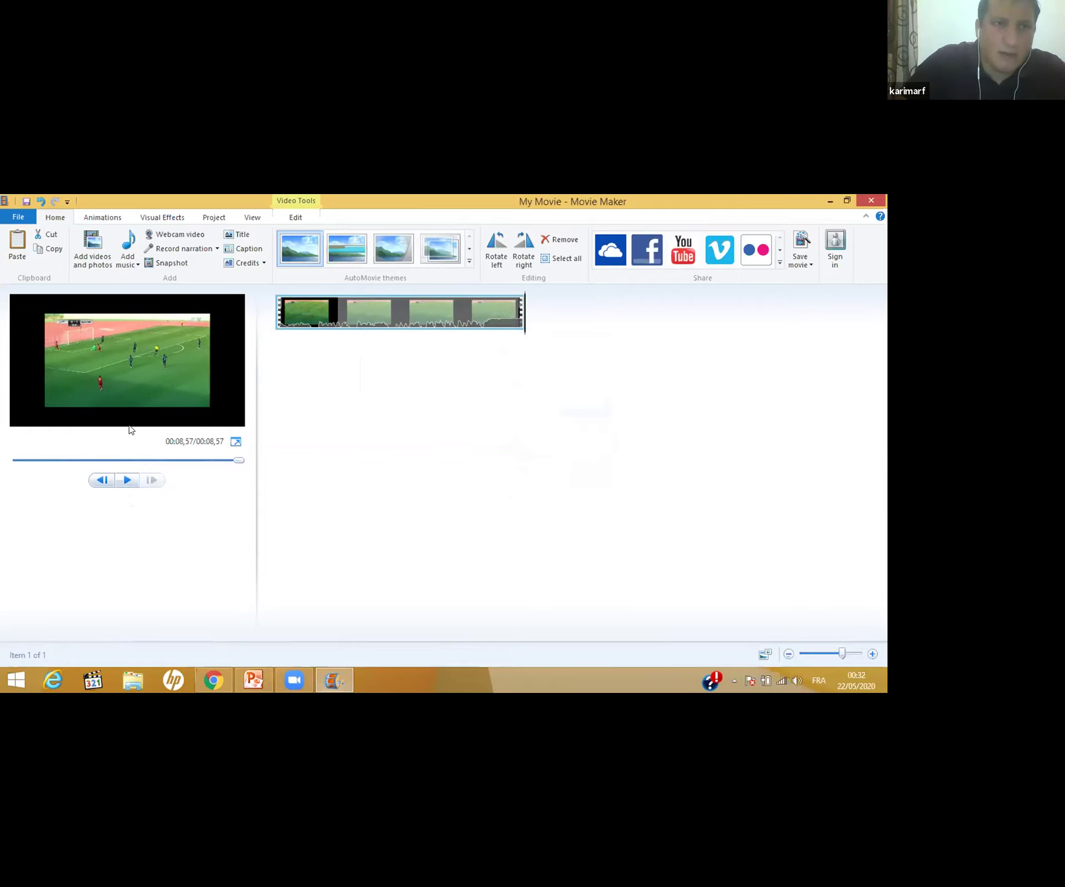
left_click(41, 201)
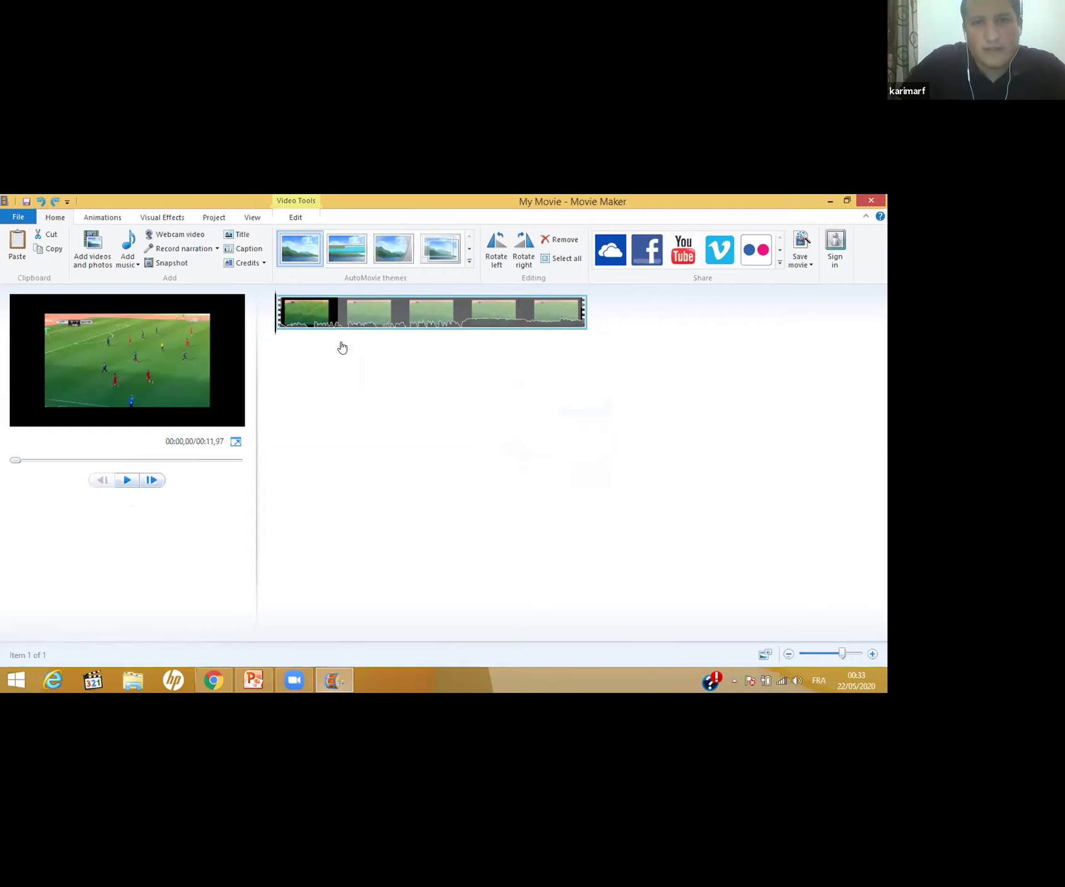
left_click(127, 480)
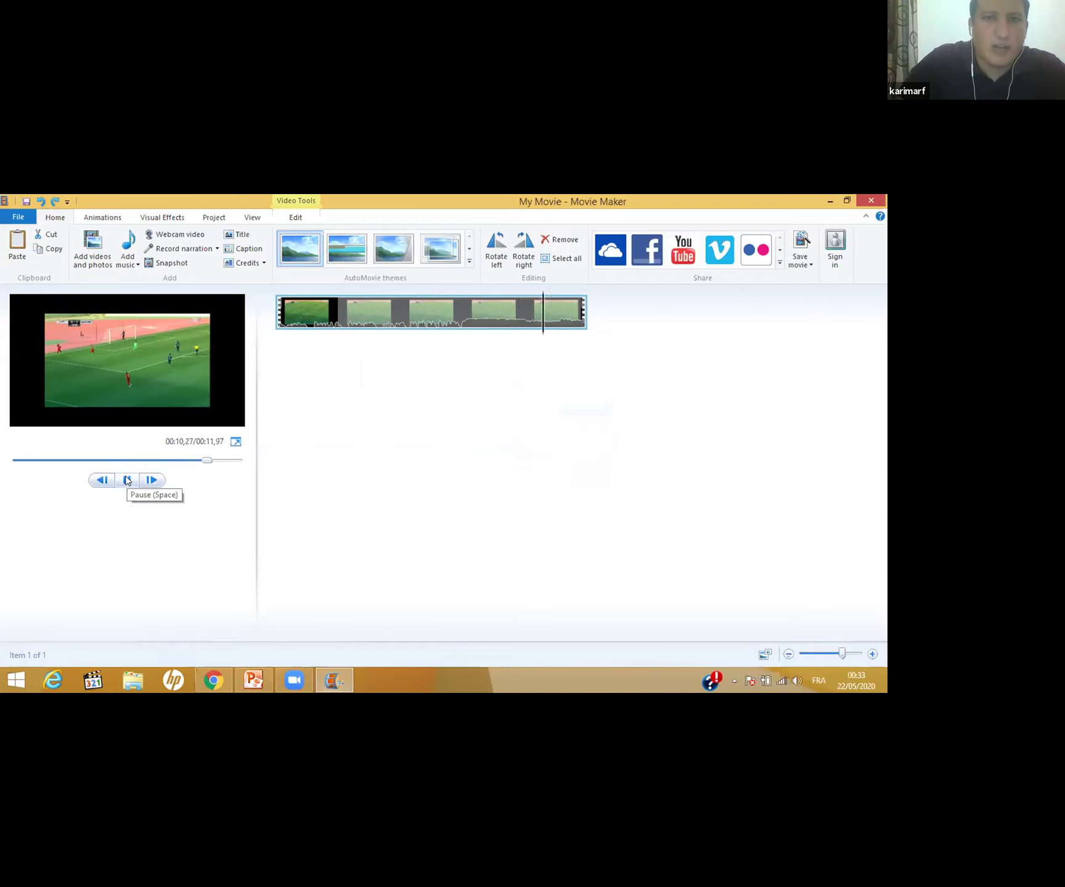
Split the clip at 00:09,33 and remove the part after the cut.
left_click(570, 336)
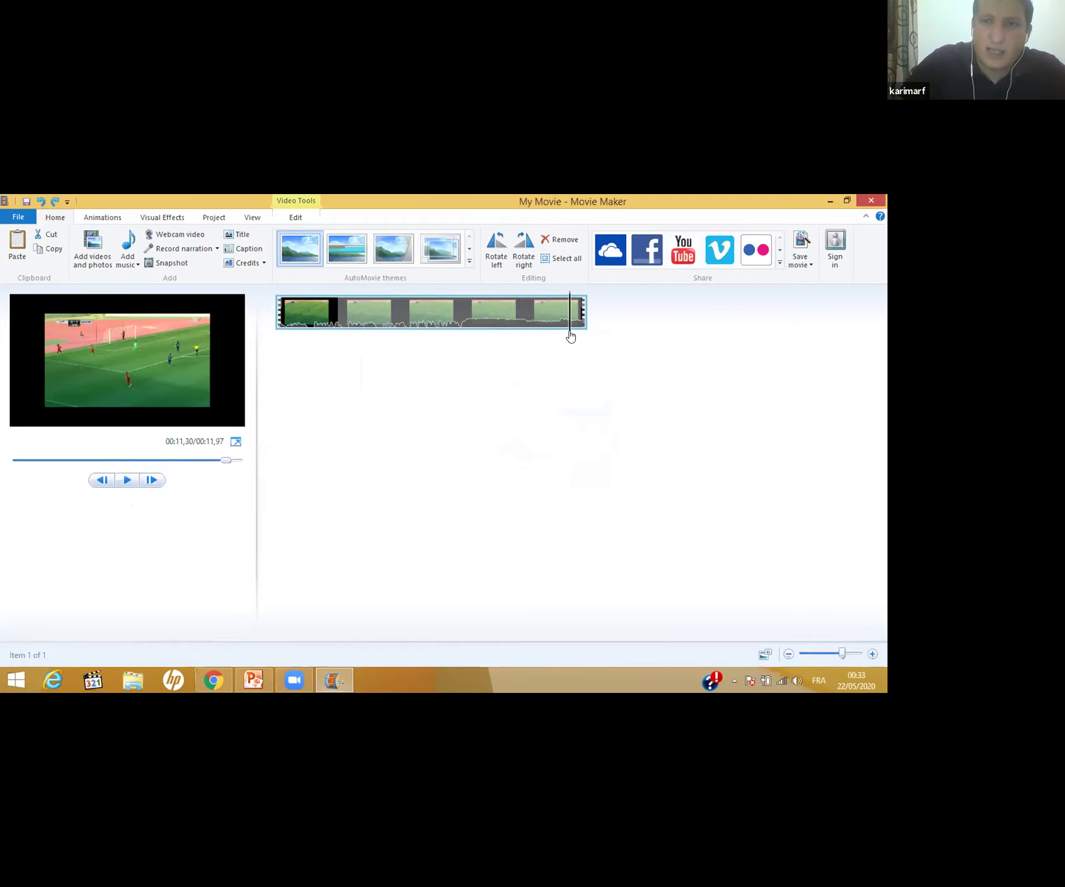
left_click_drag(554, 335, 514, 327)
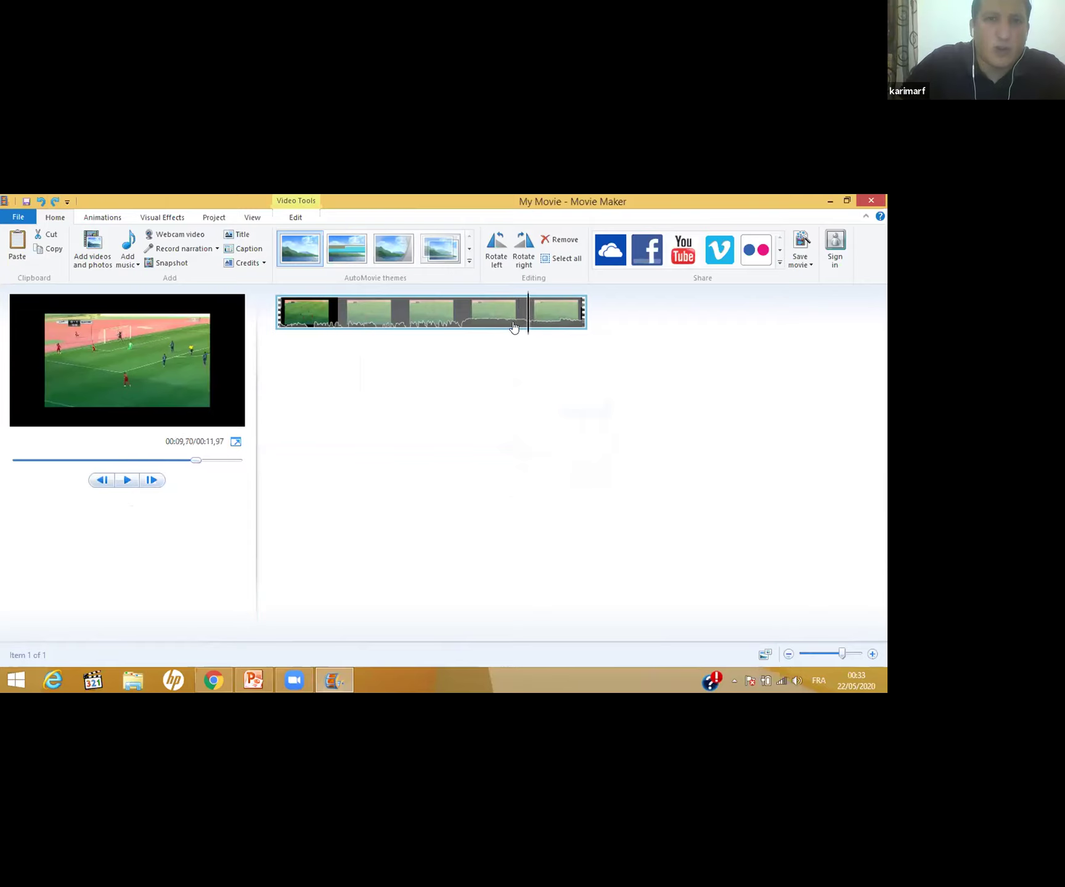
left_click(517, 326)
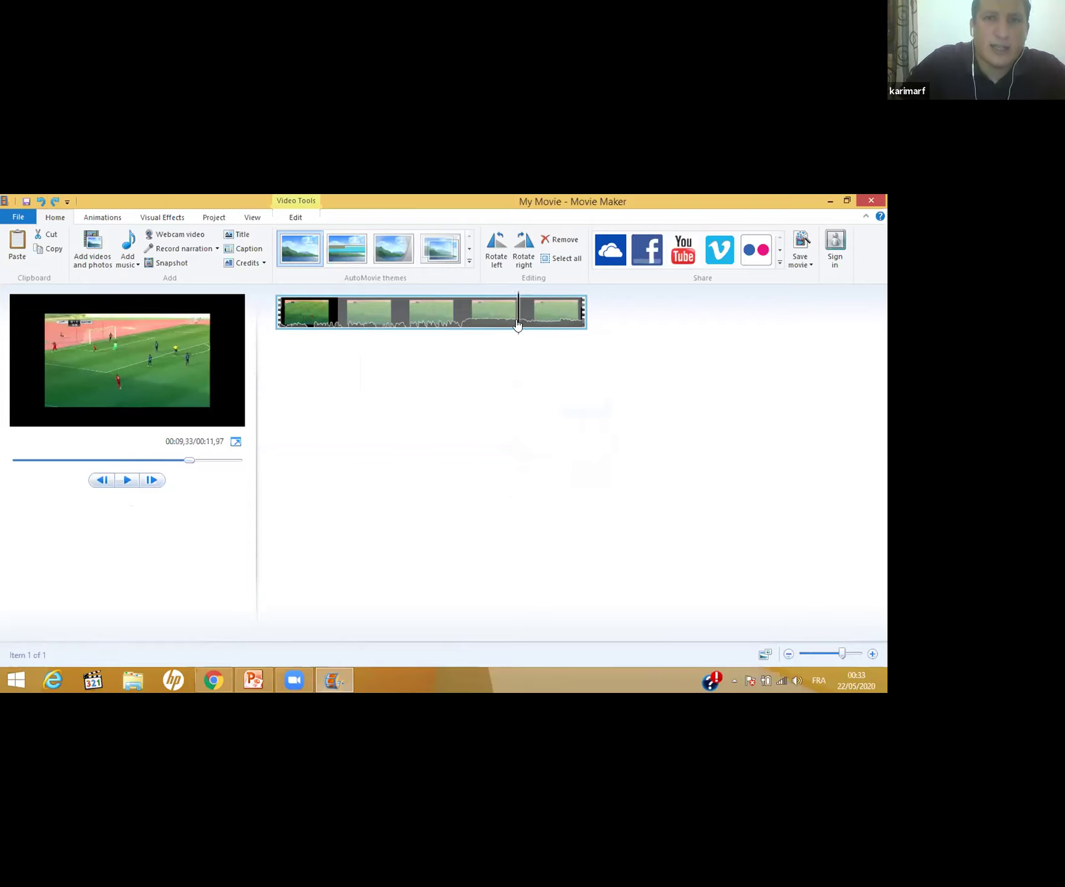
right_click(516, 324)
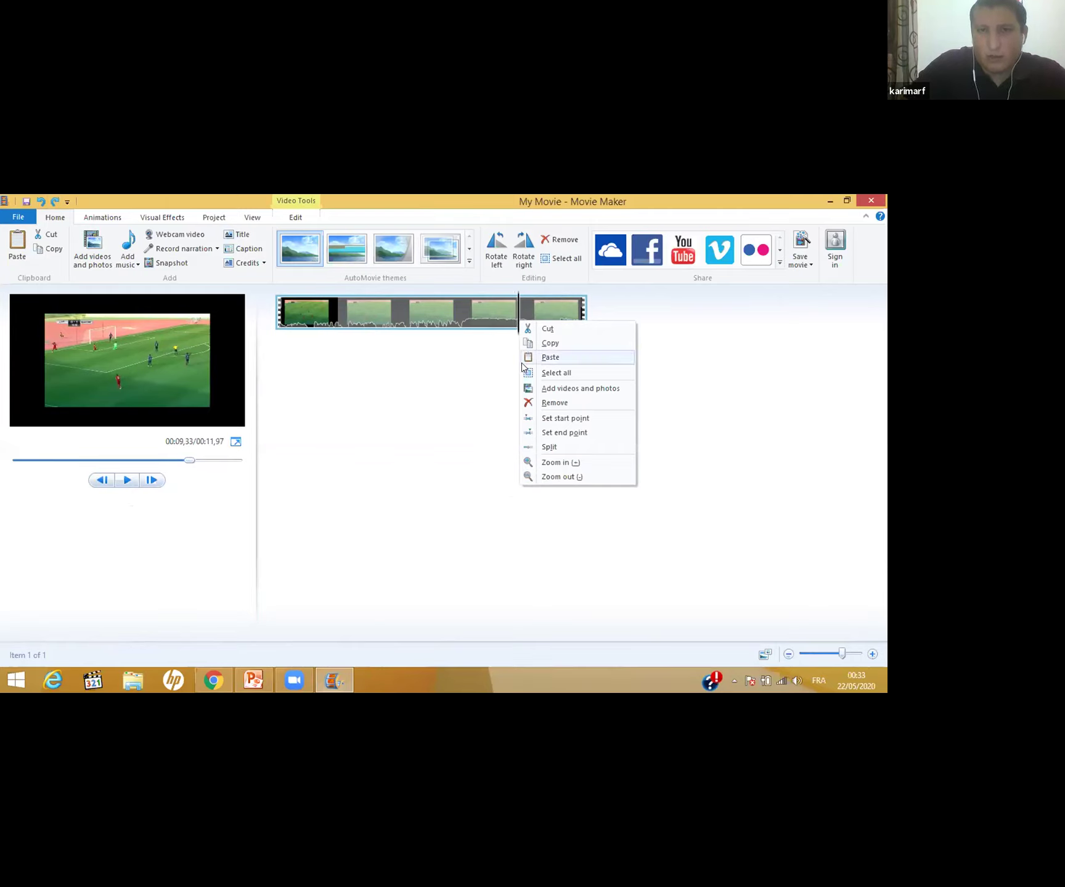
left_click(549, 447)
right_click(563, 305)
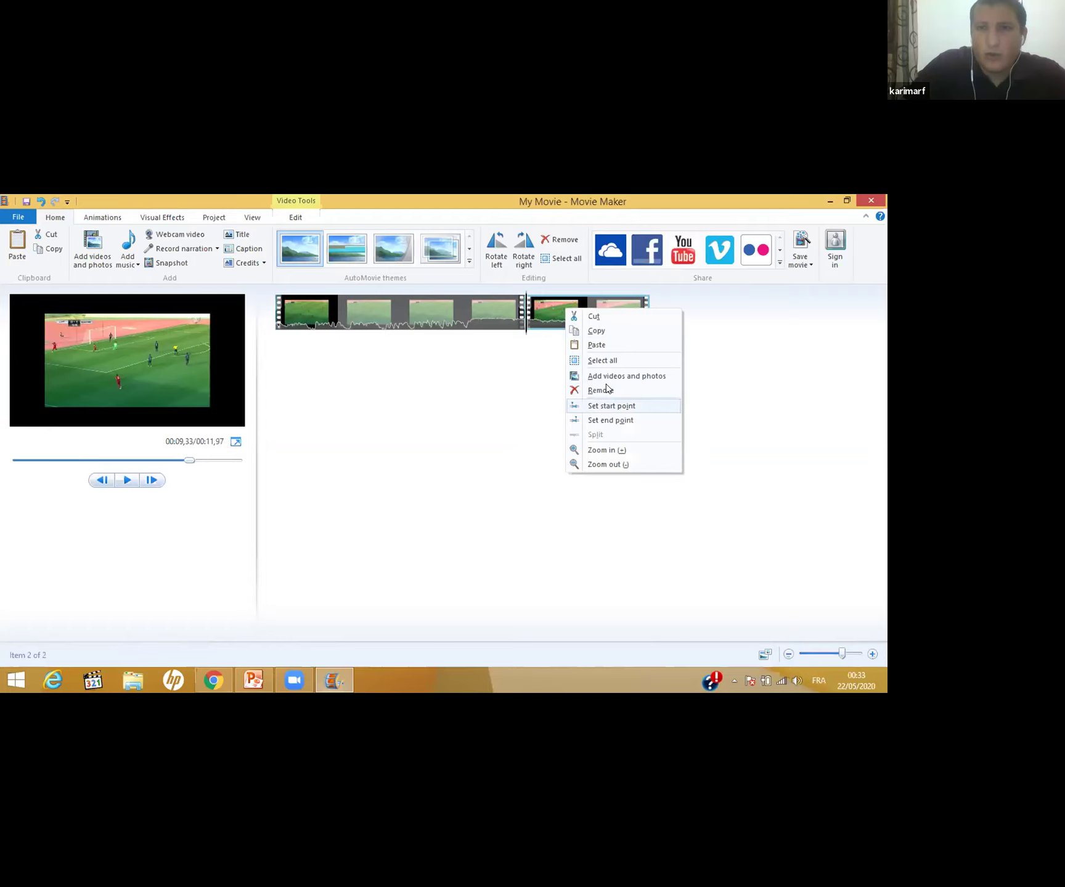
left_click(605, 387)
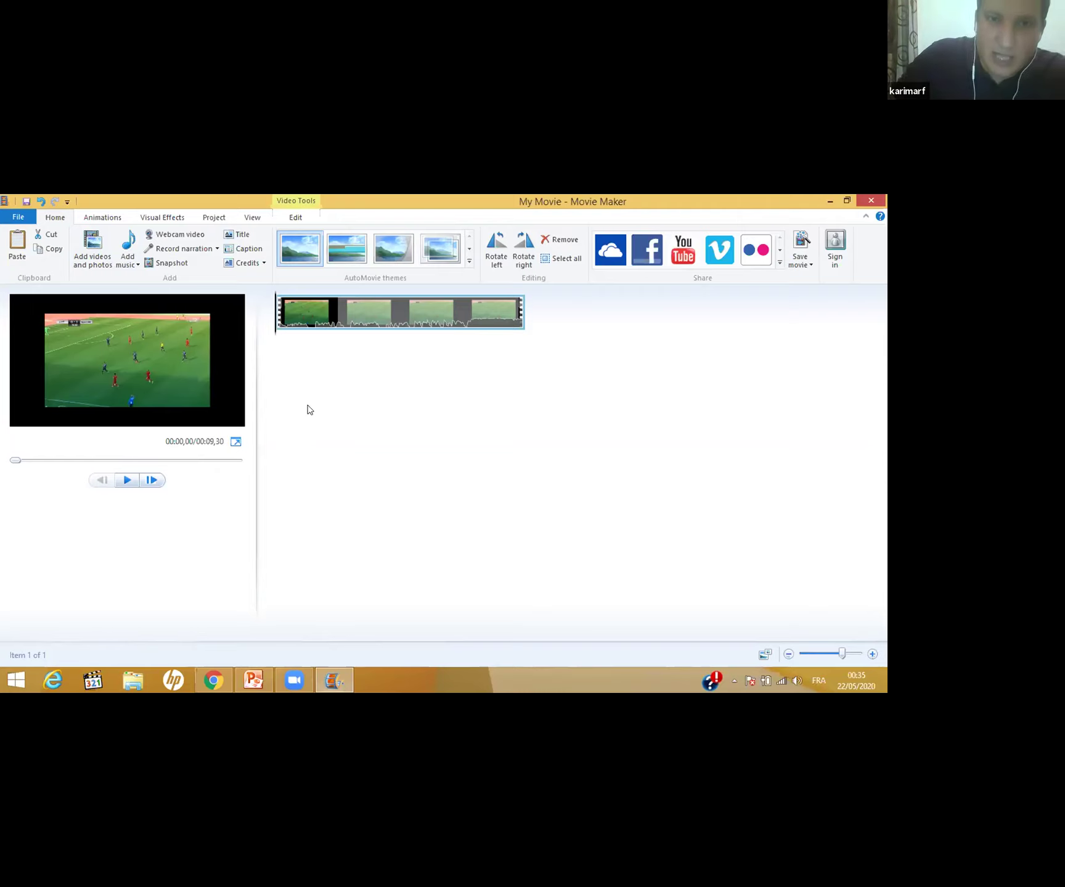
Undo the removal and split, restoring the full 00:13,03 clip.
left_click(40, 201)
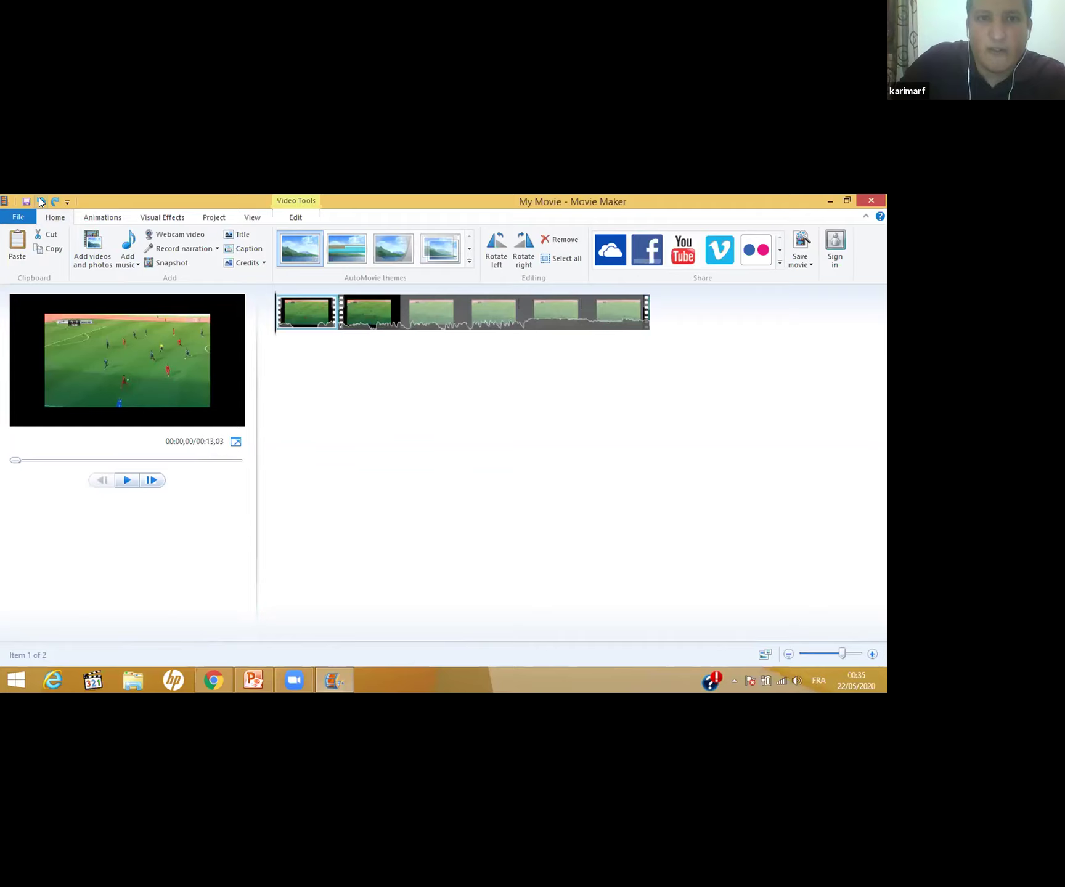
left_click(40, 201)
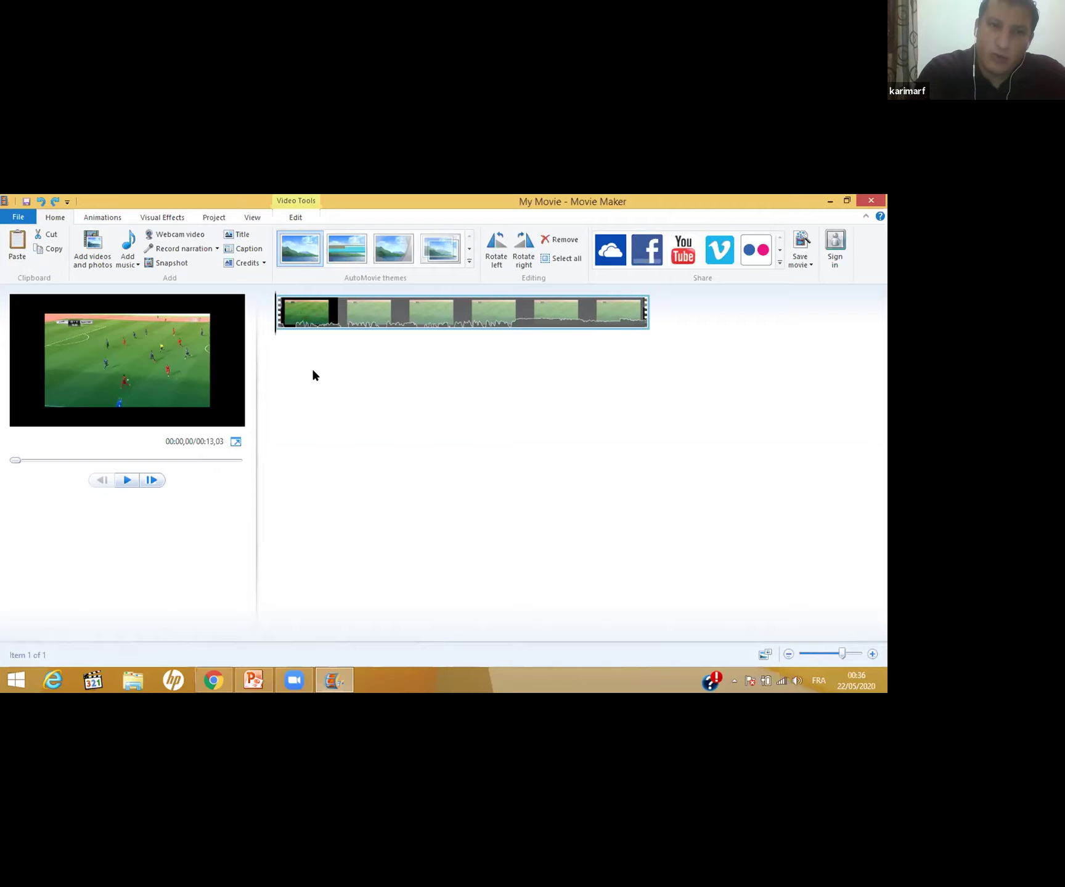
left_click(807, 264)
Export the movie with the Recommended setting to the Desktop as 'BSmQADS Vs AIN 26-2-2020.mp4'.
left_click(797, 297)
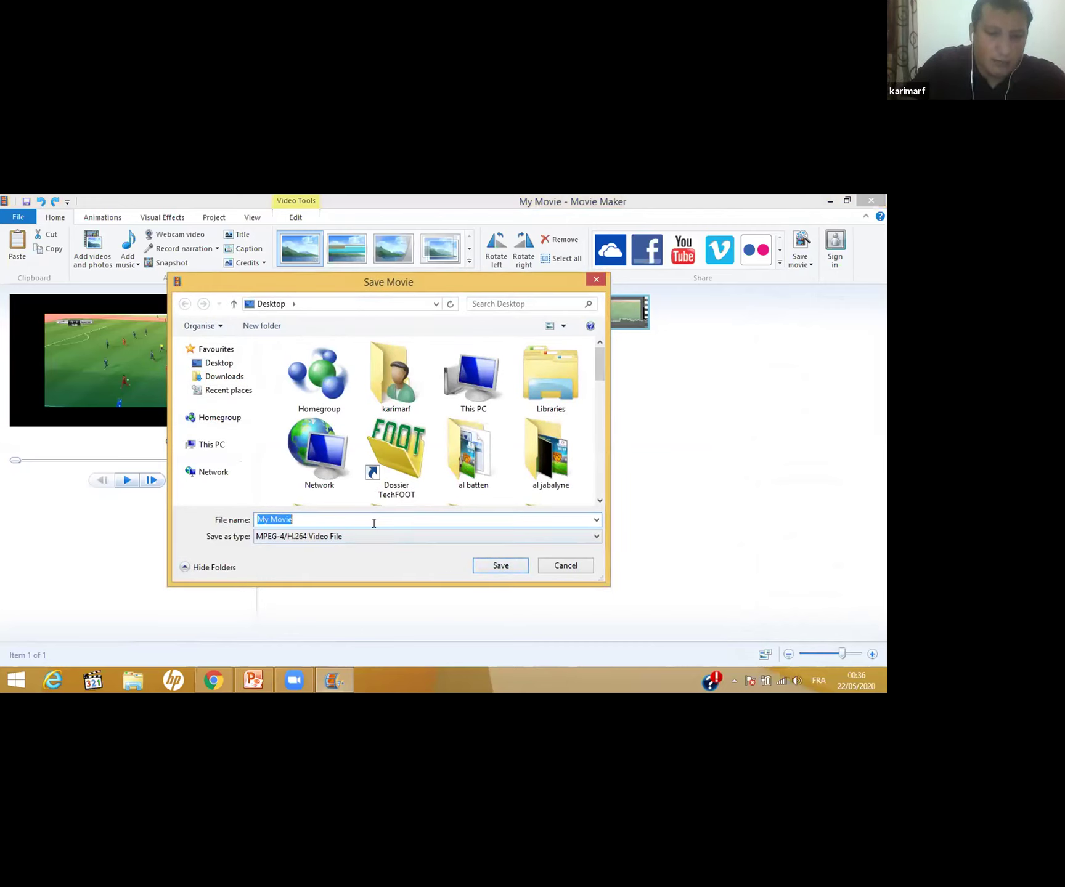
type("BS")
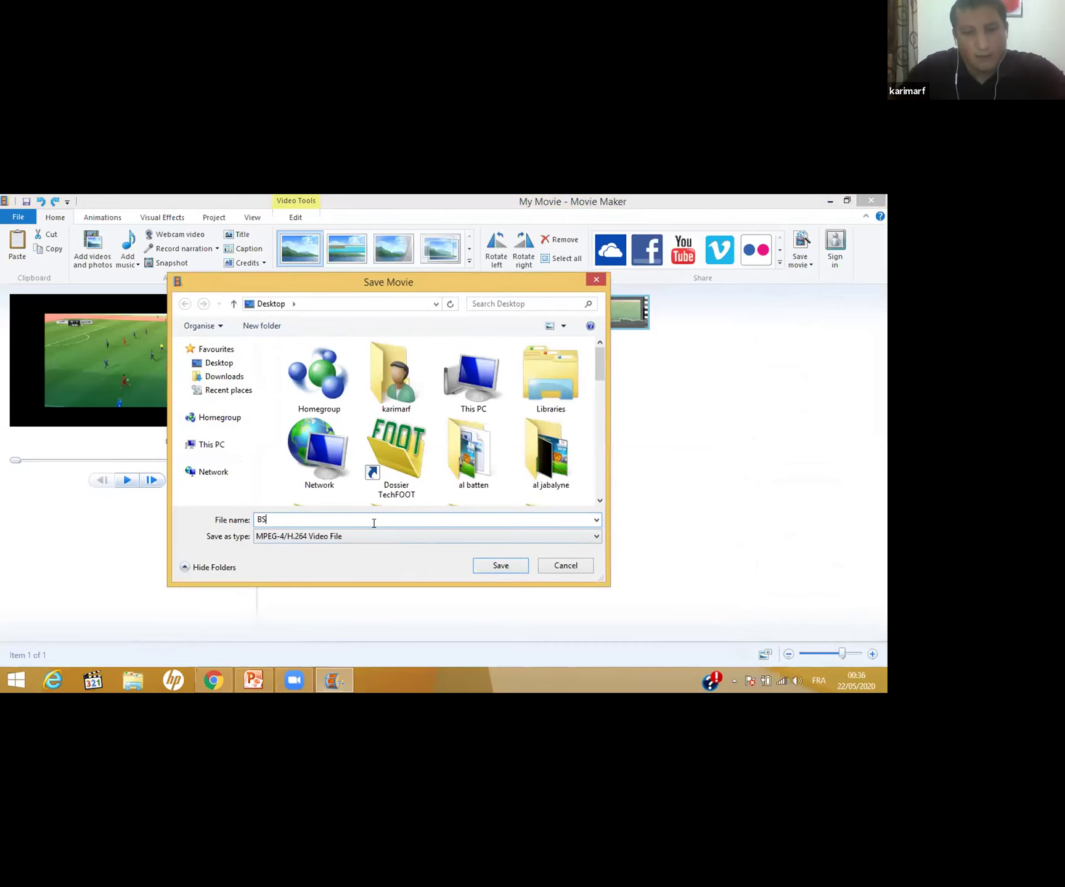
type("m")
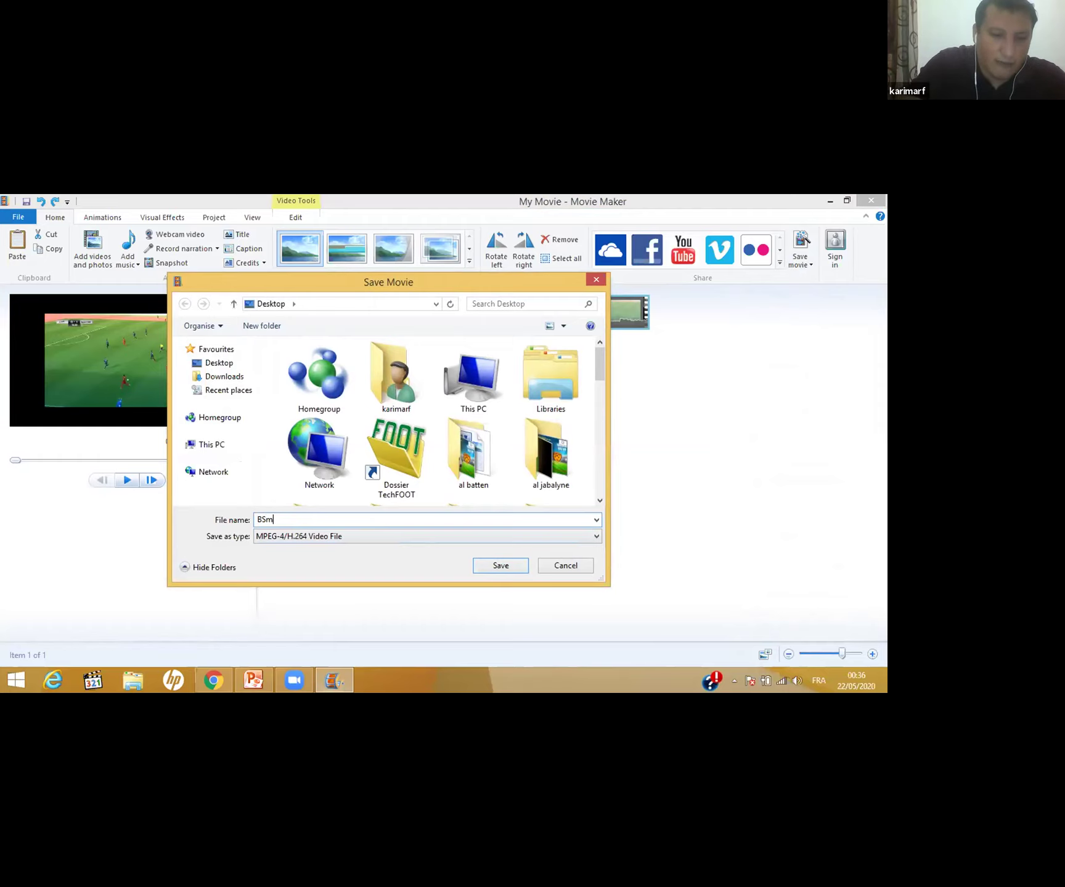
type("QADS")
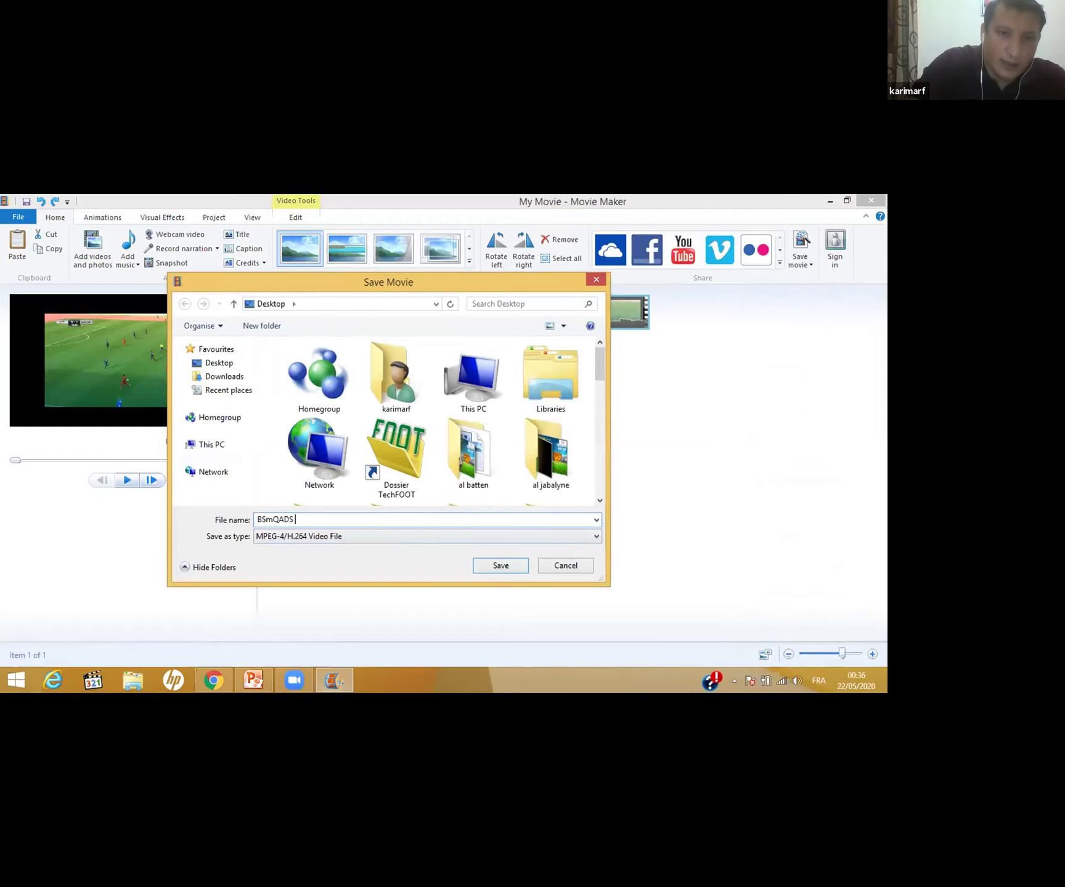
type(" V")
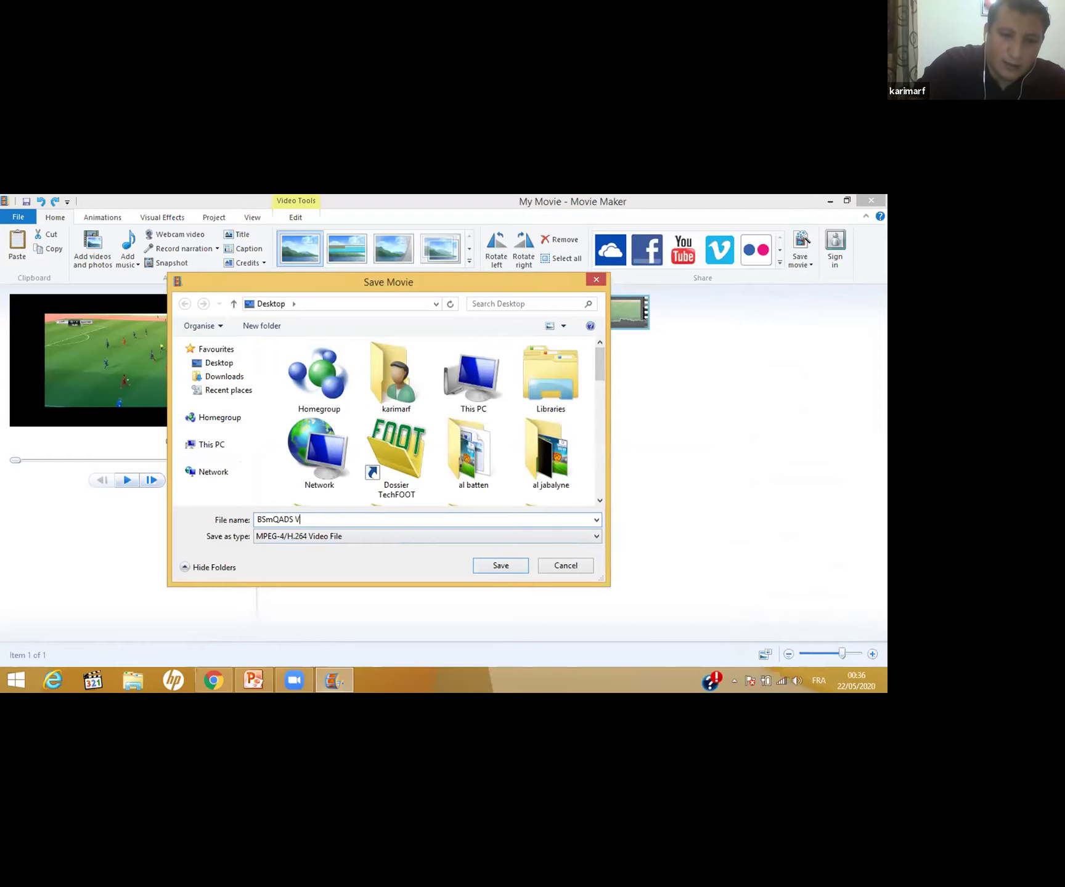
type("s AIN ")
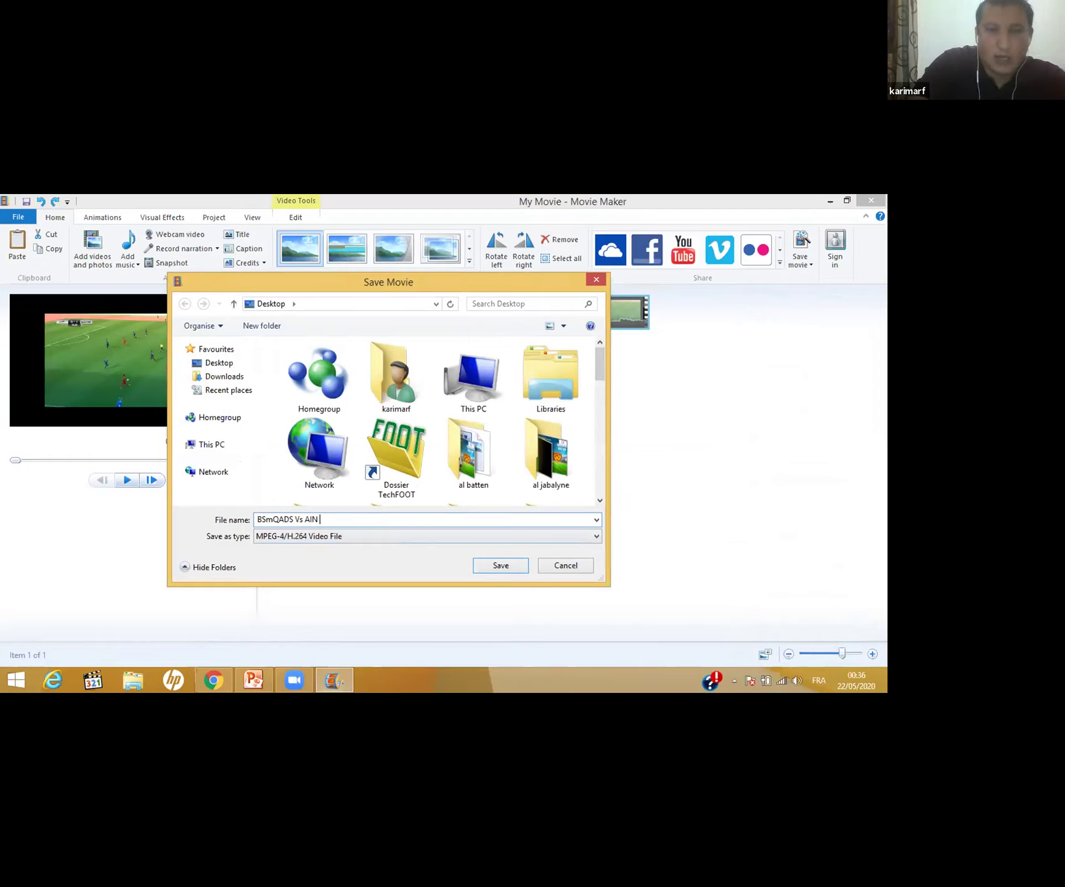
type("26-2-")
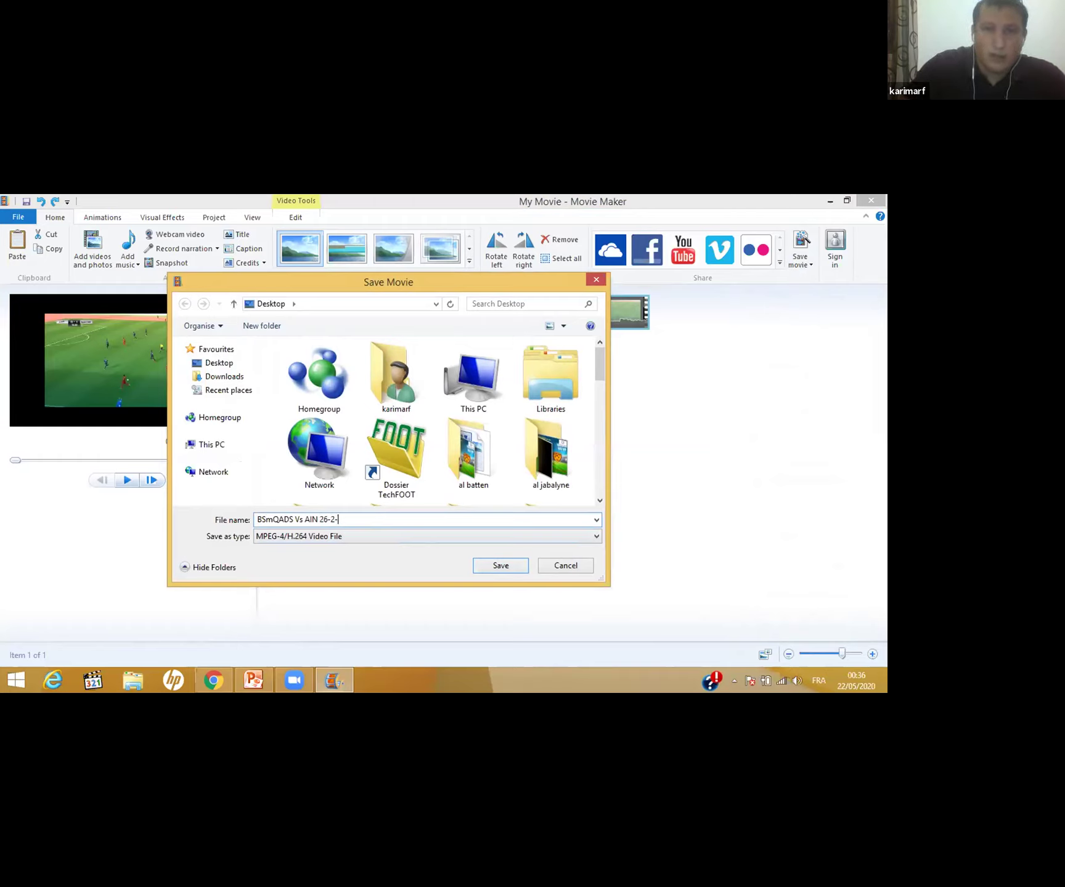
type("2020")
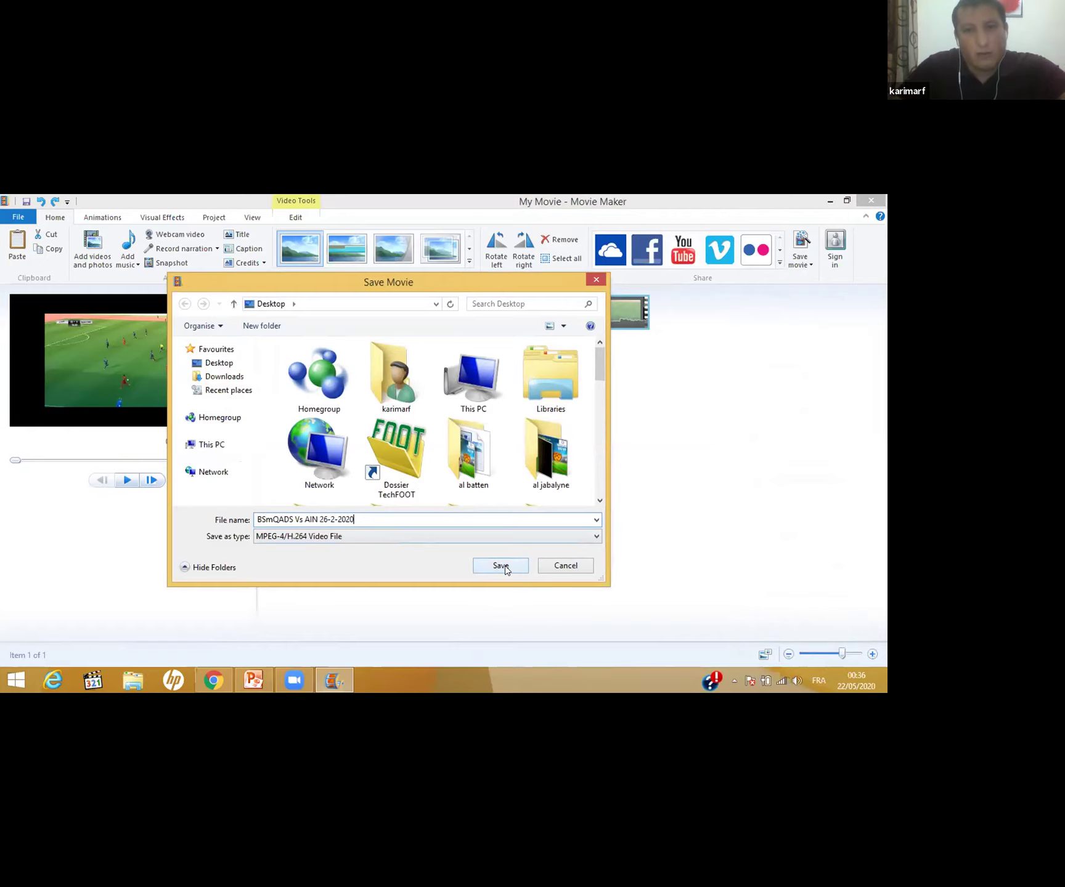
left_click(501, 566)
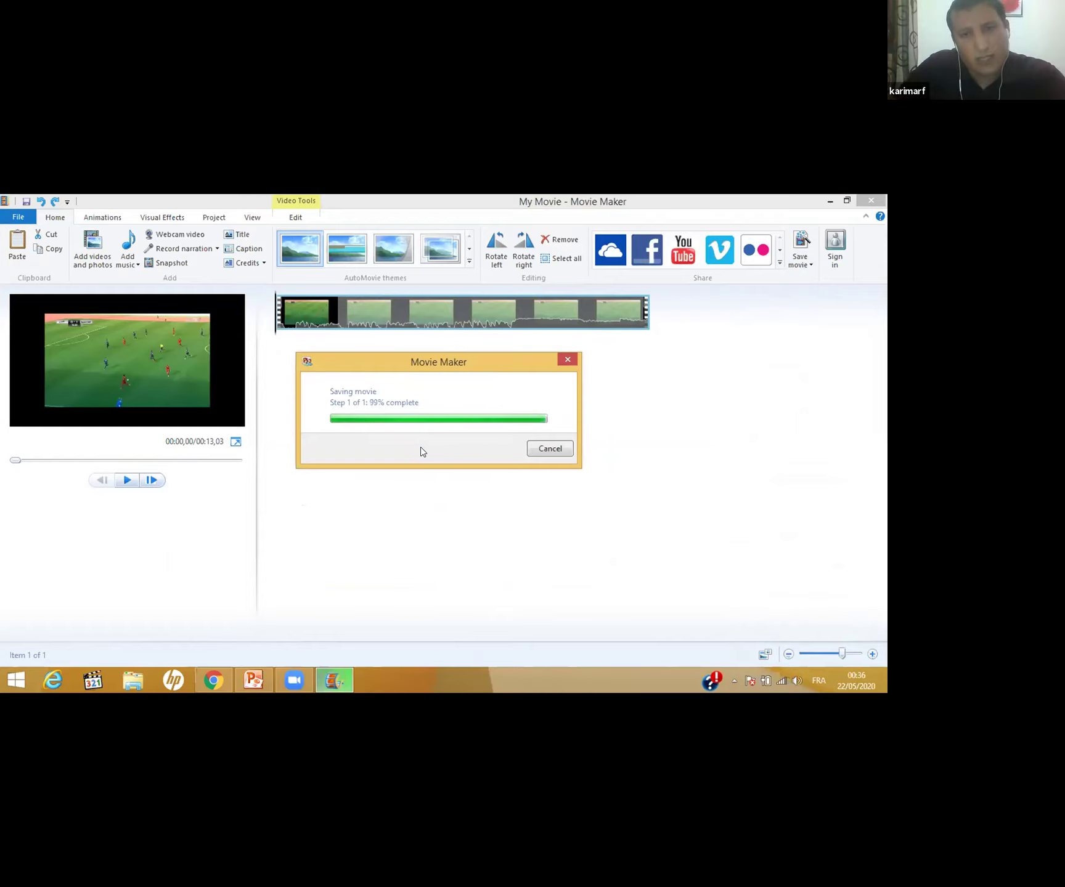
left_click(548, 448)
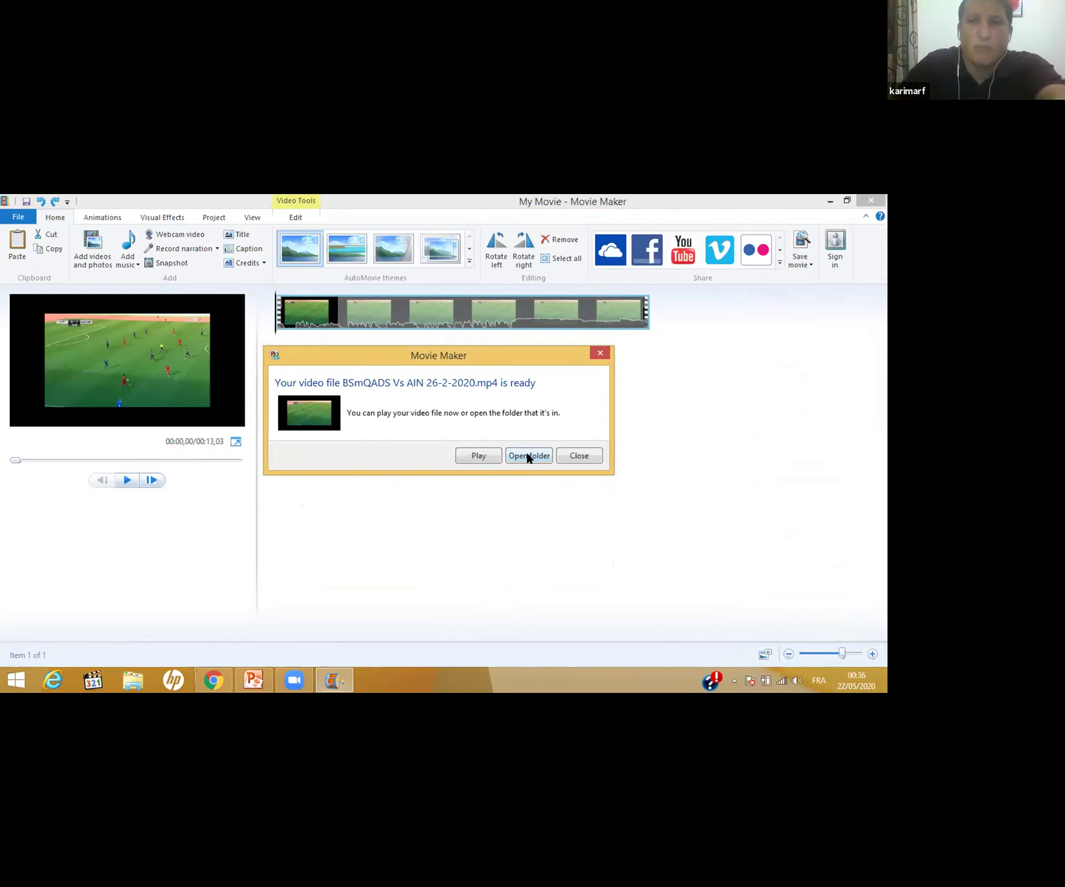
left_click(526, 455)
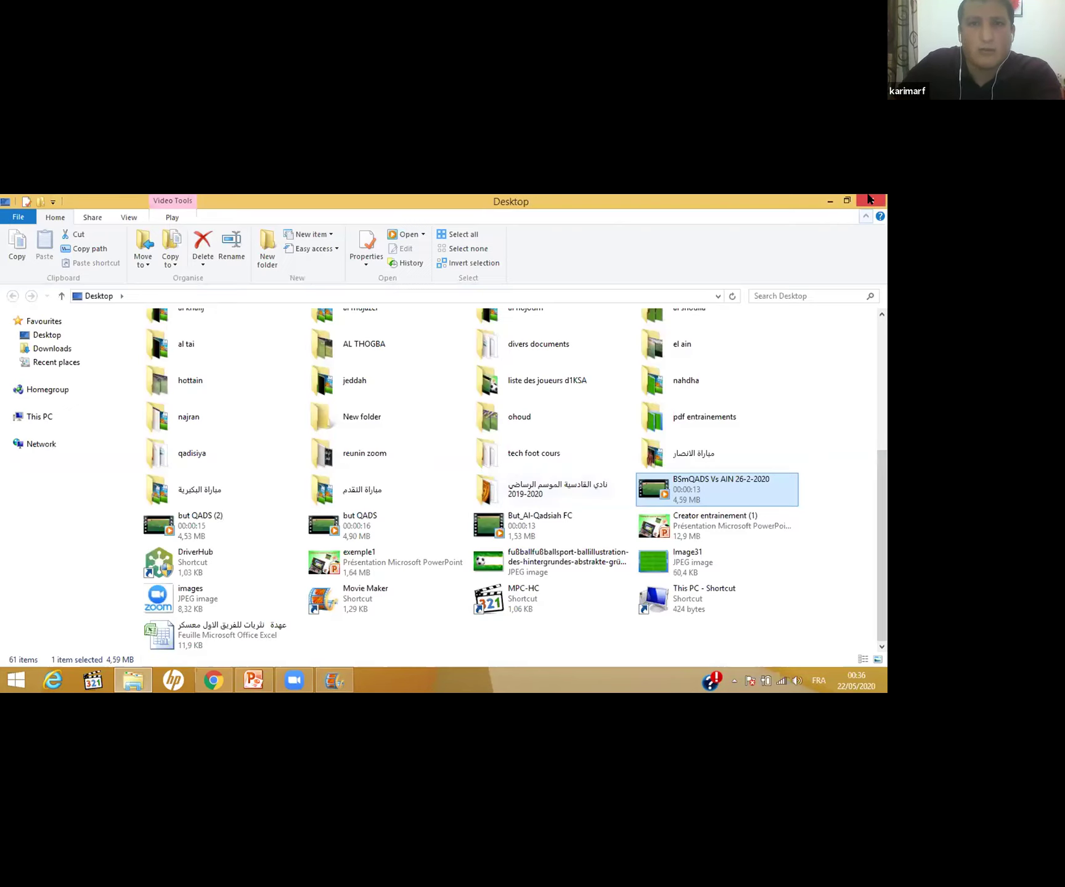
left_click(869, 198)
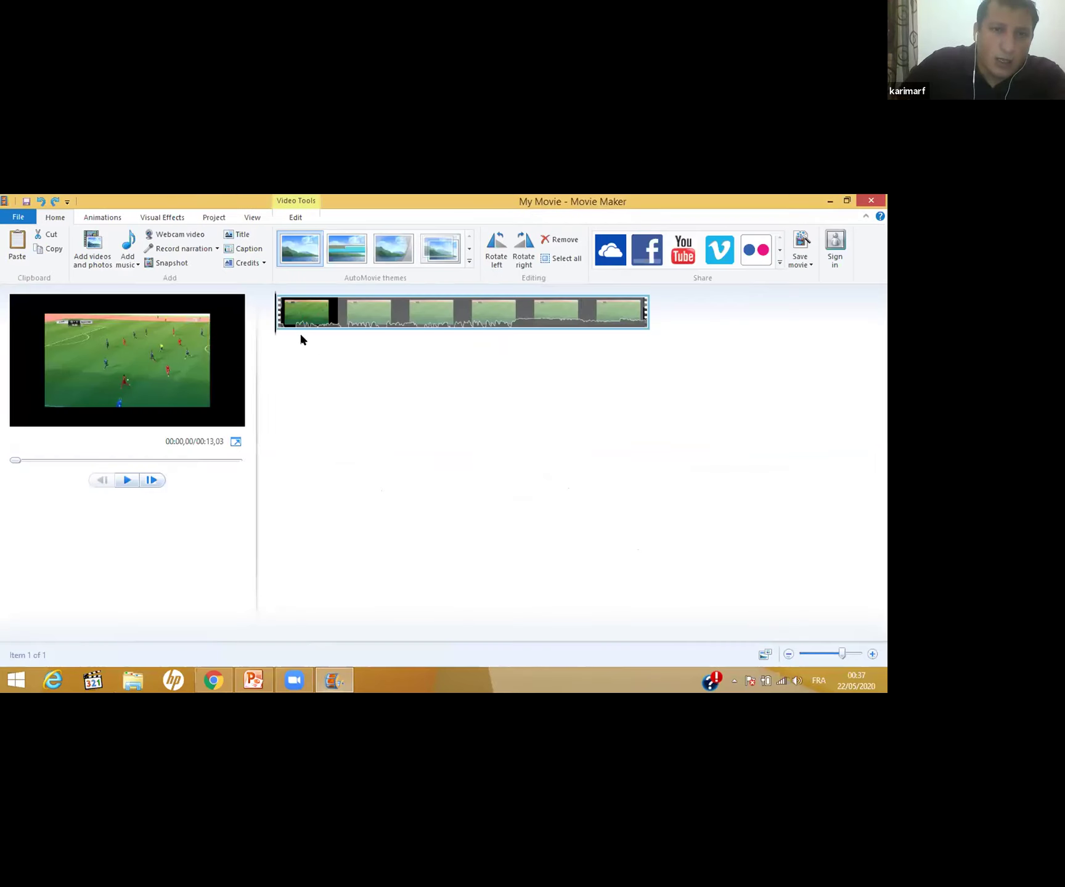
Split the football clip at 00:04,47 into two clips, then minimize Movie Maker.
left_click_drag(275, 329, 400, 330)
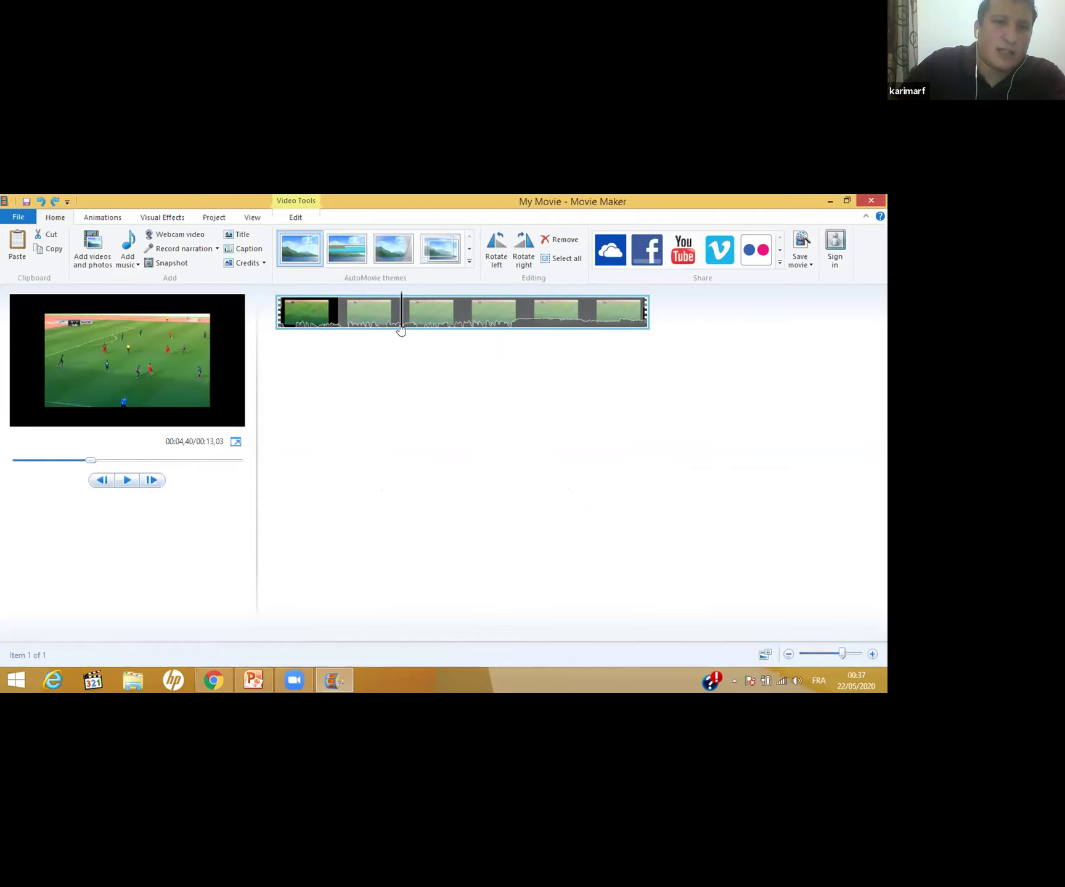
left_click_drag(401, 330, 402, 330)
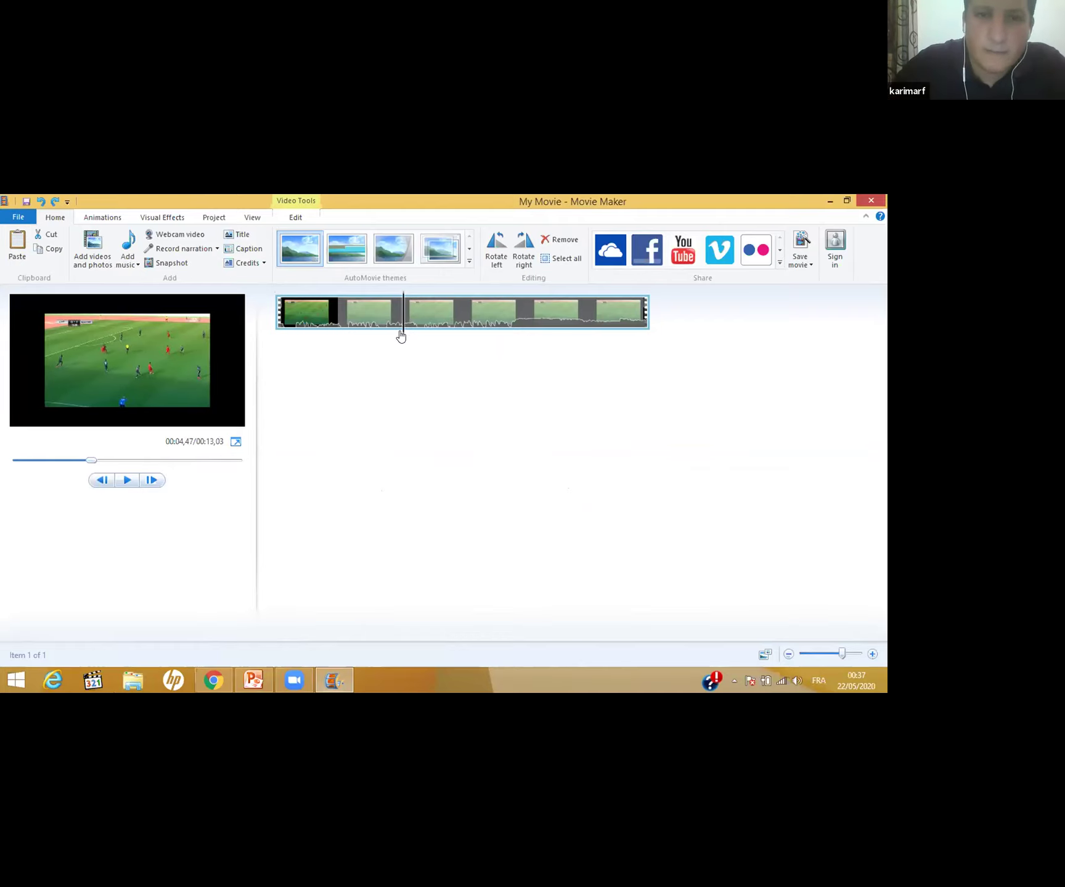
right_click(403, 332)
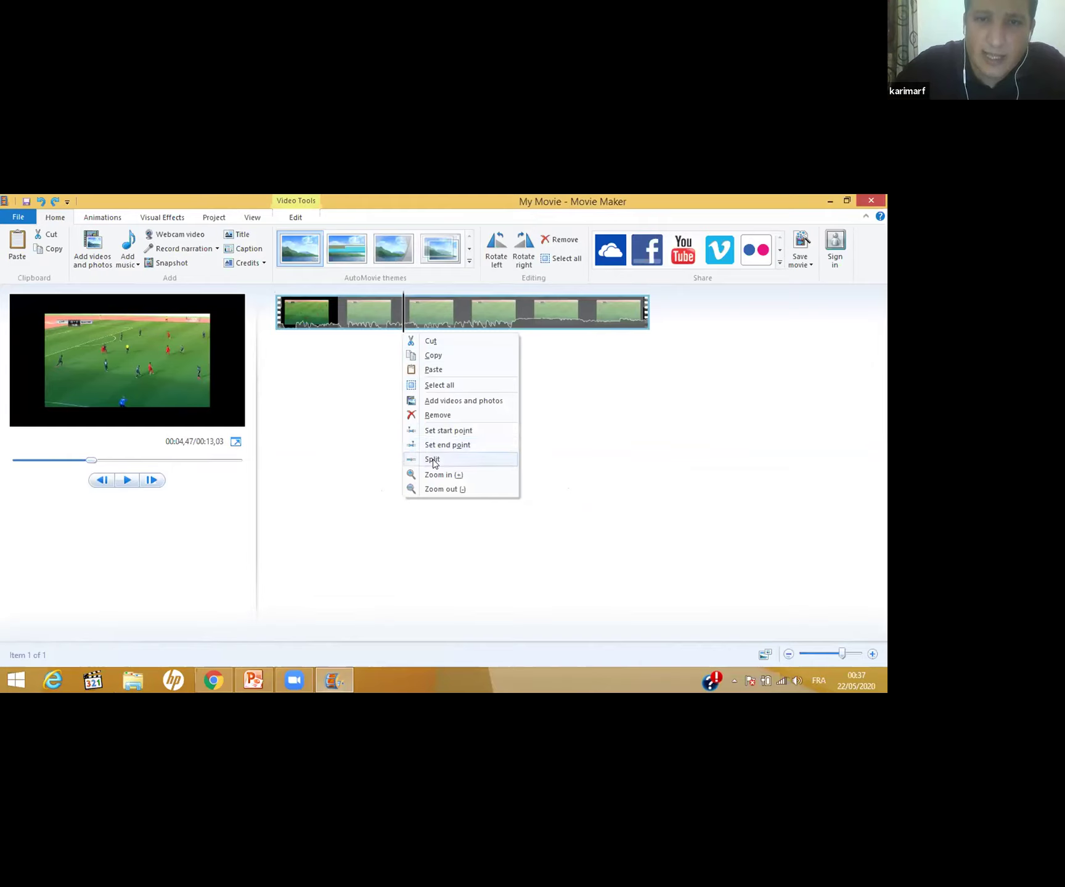
left_click(431, 459)
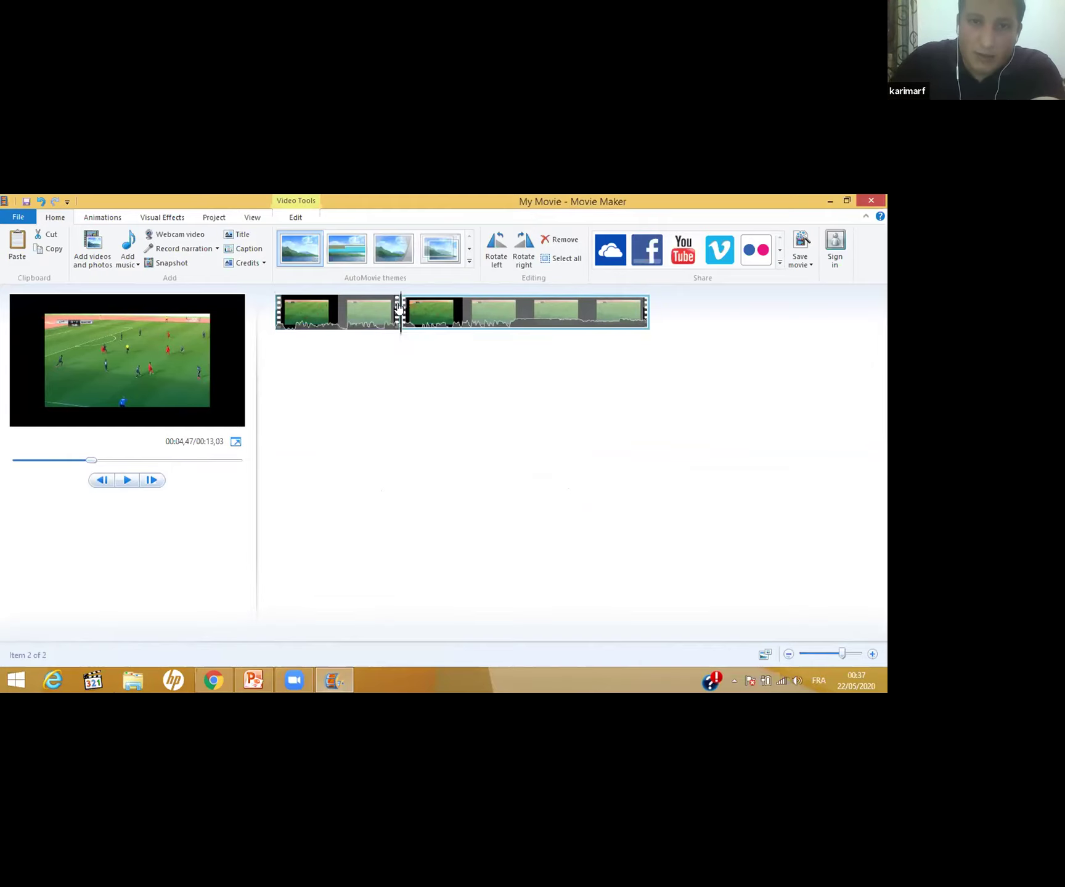
left_click(380, 312)
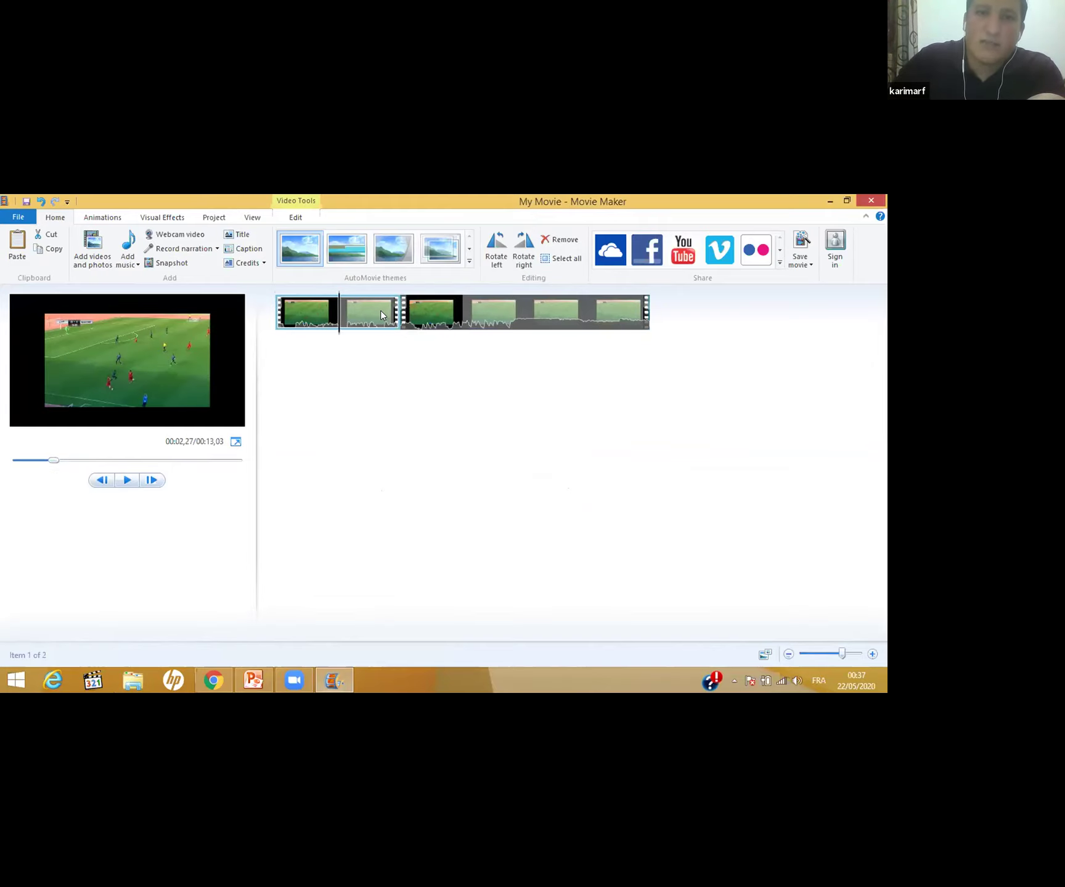
left_click(403, 314)
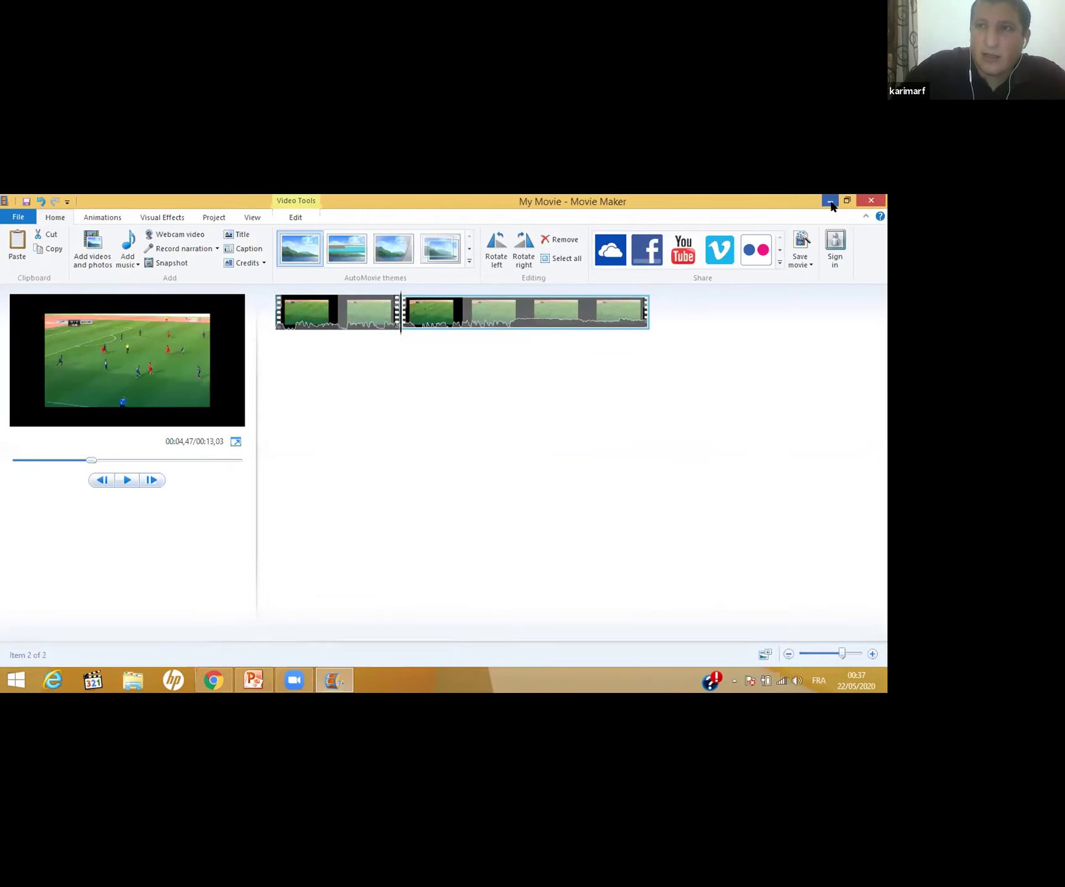
key("super+d")
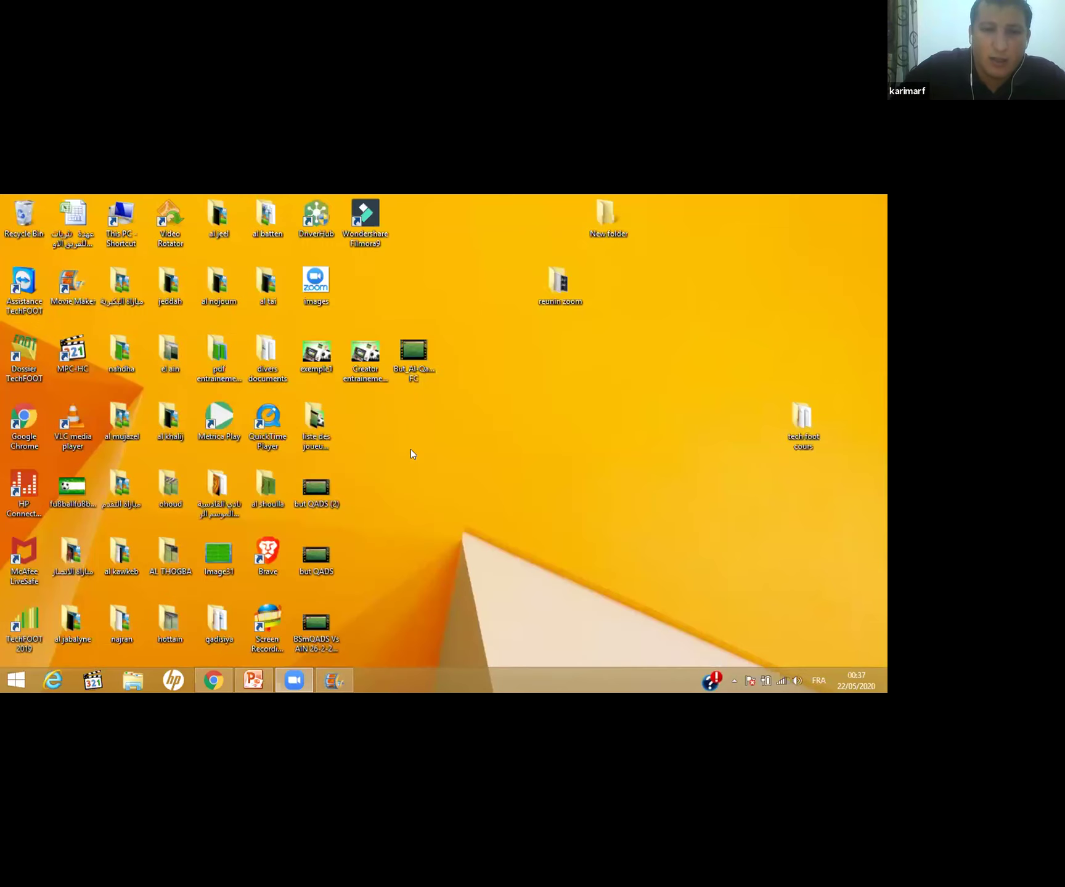
Open the desktop video But_Al-Qadsiah FC.avi with MPC-HC.
left_click(410, 355)
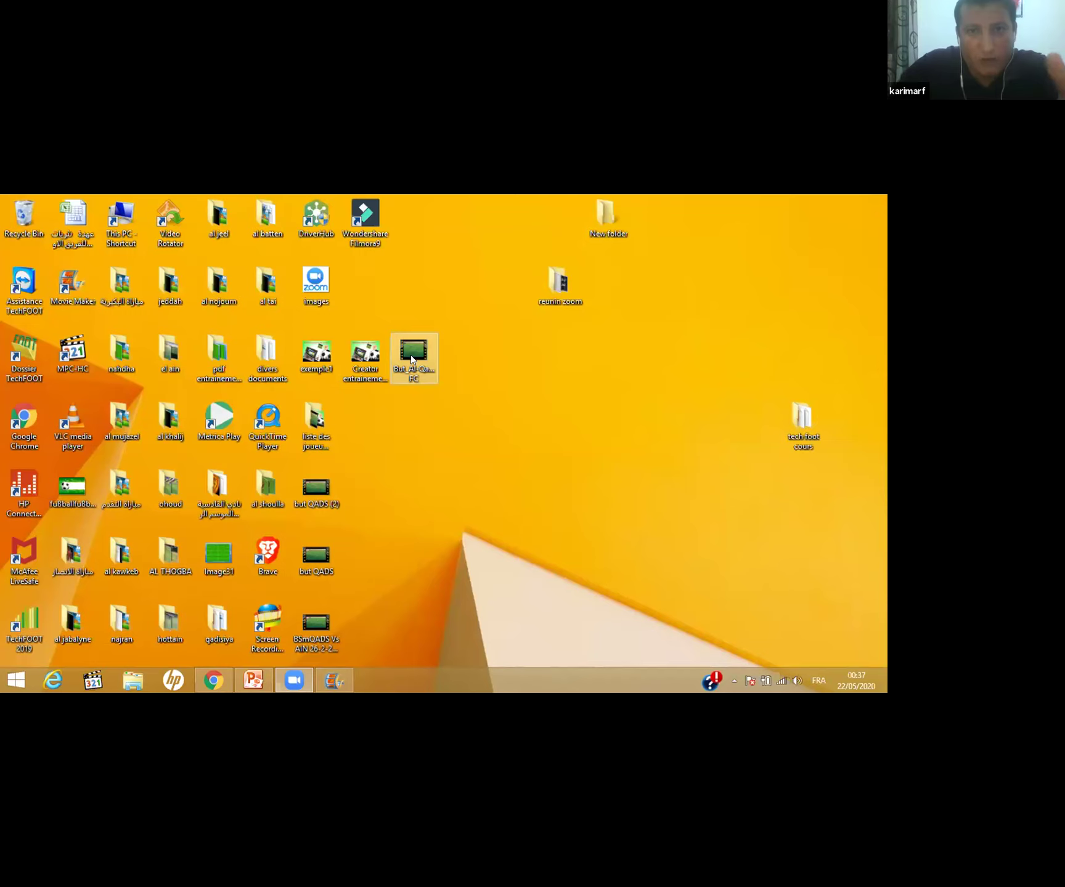
right_click(411, 355)
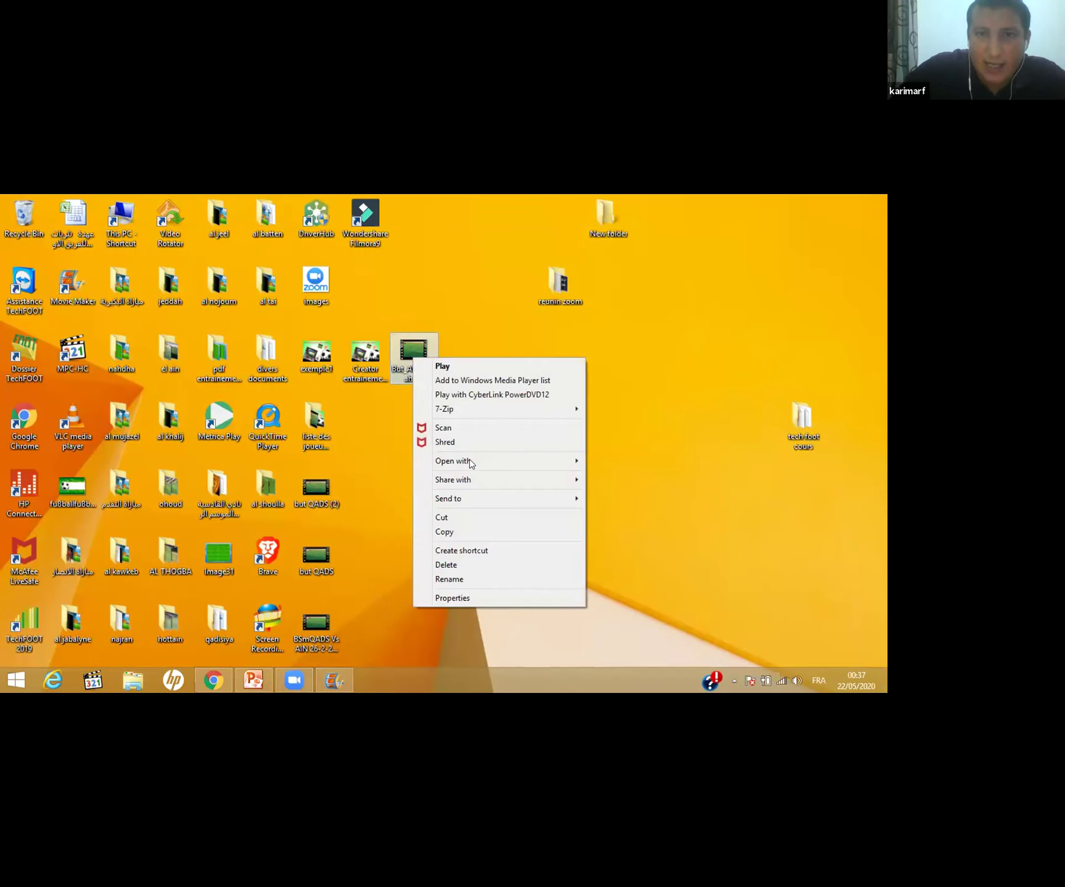
mouse_move(484, 462)
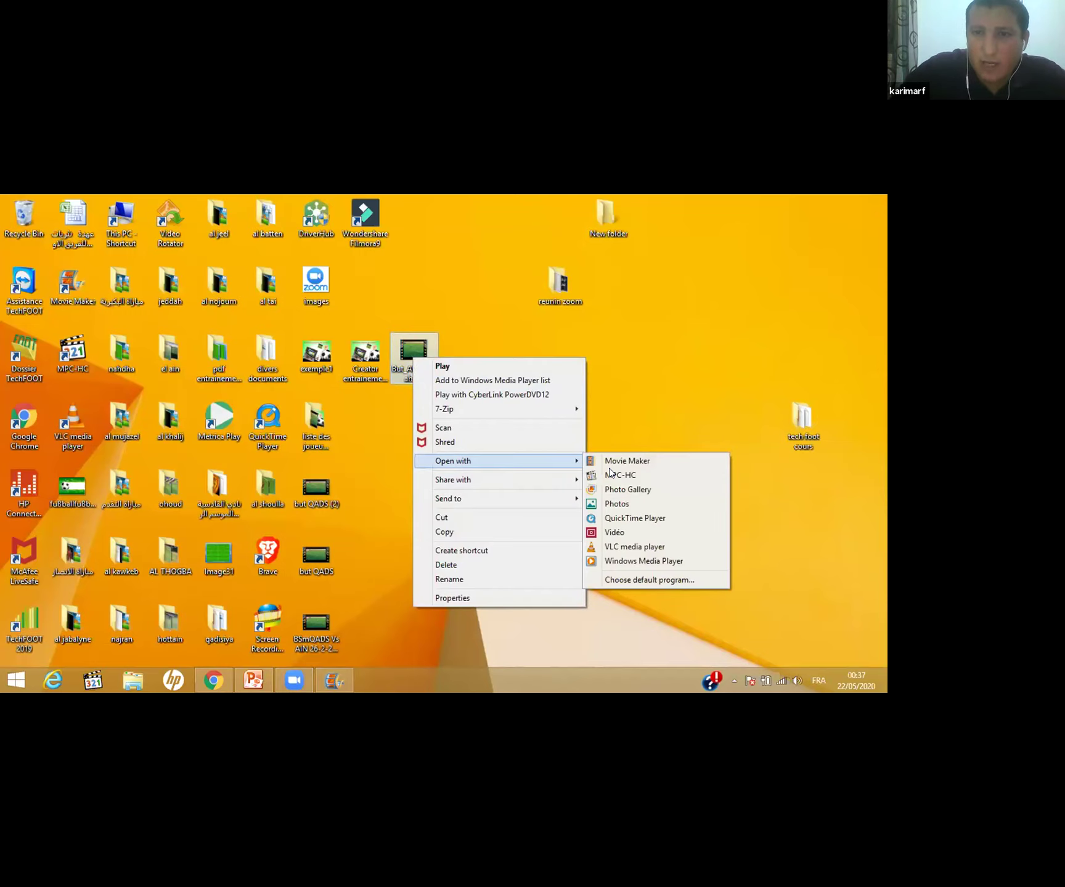
left_click(619, 475)
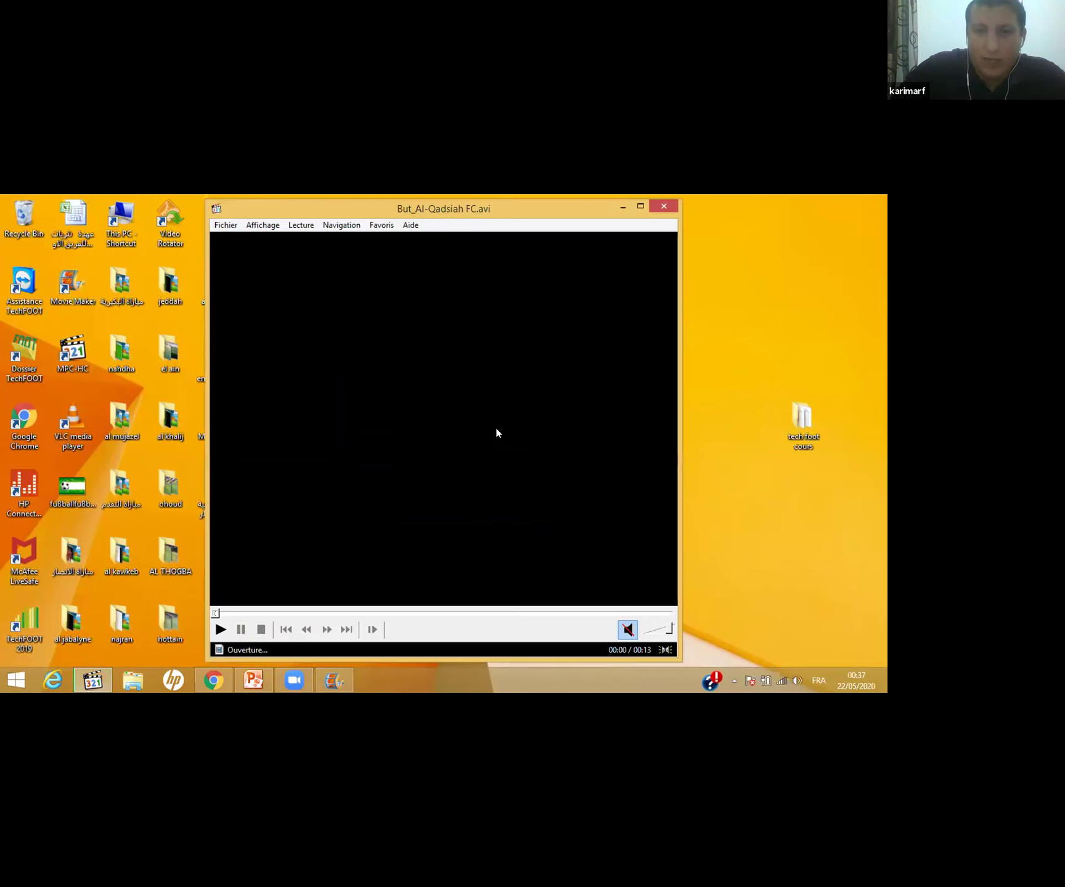
Play the match clip, wait out the player freeze, and pause at 00:04.
left_click(408, 497)
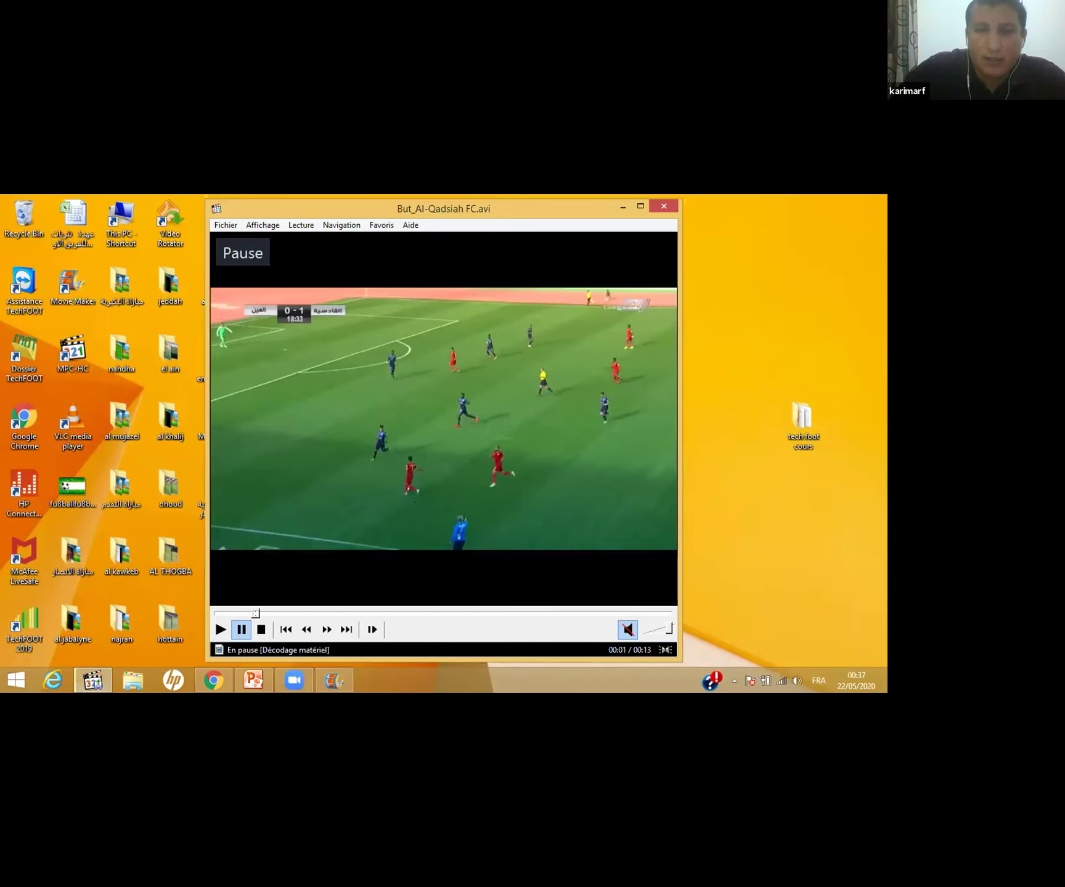
left_click(394, 424)
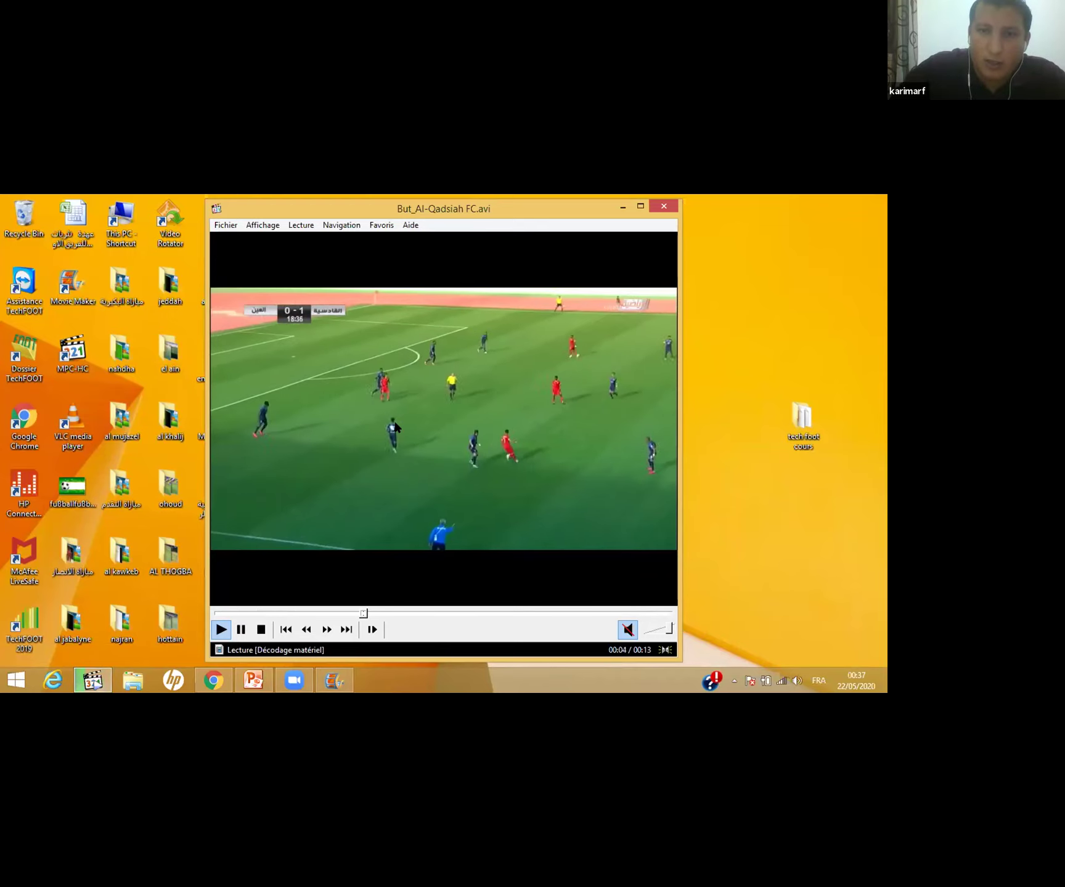
left_click(484, 462)
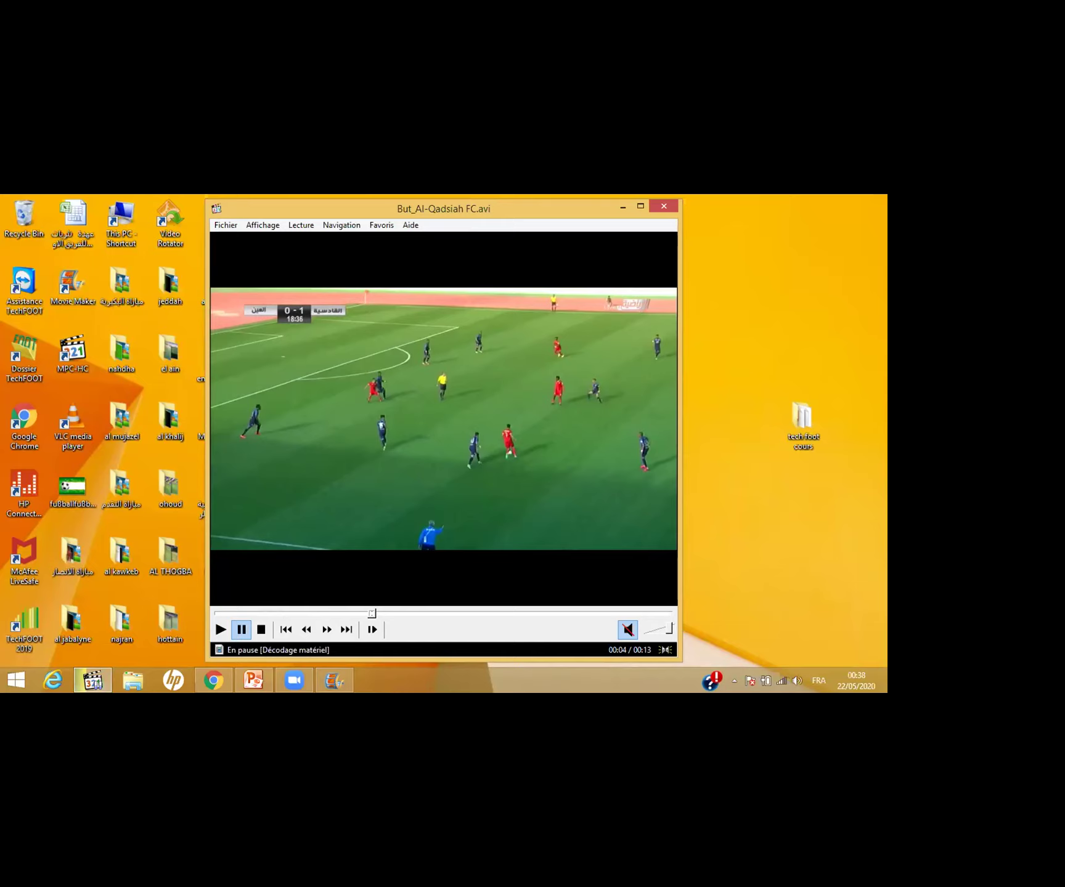
right_click(480, 383)
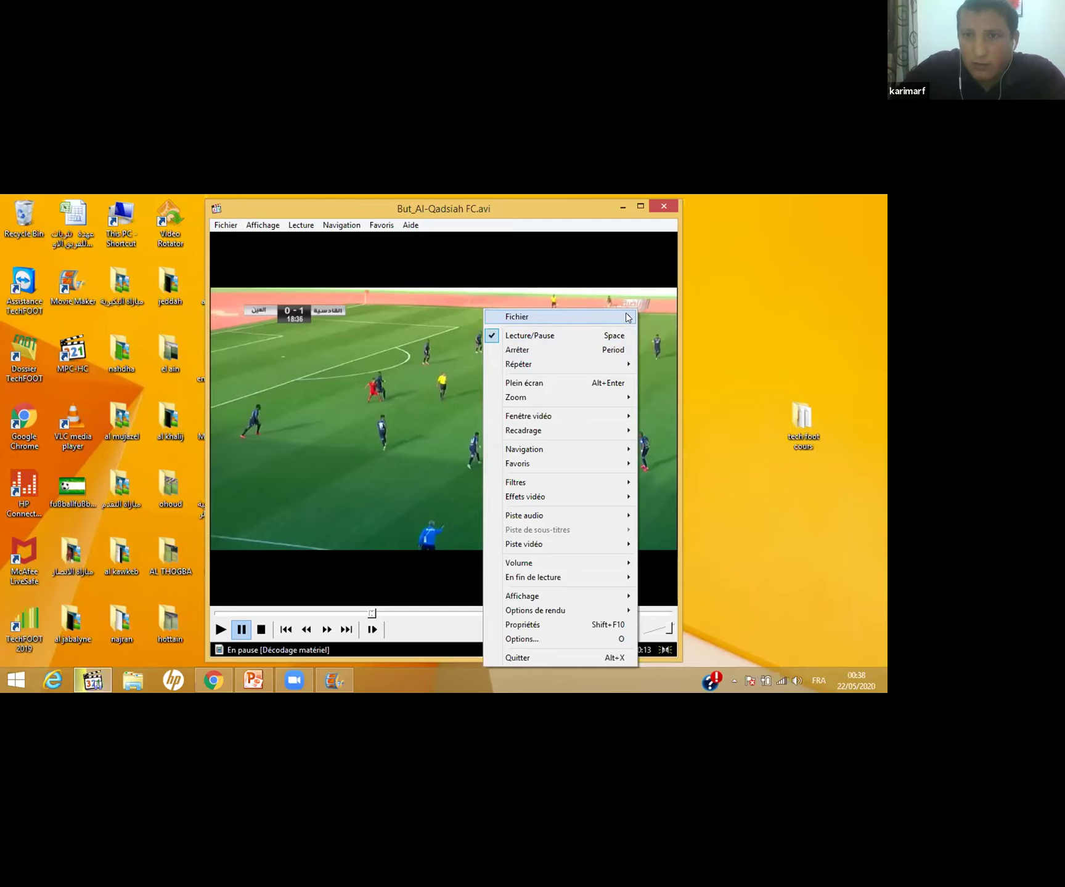
left_click(614, 314)
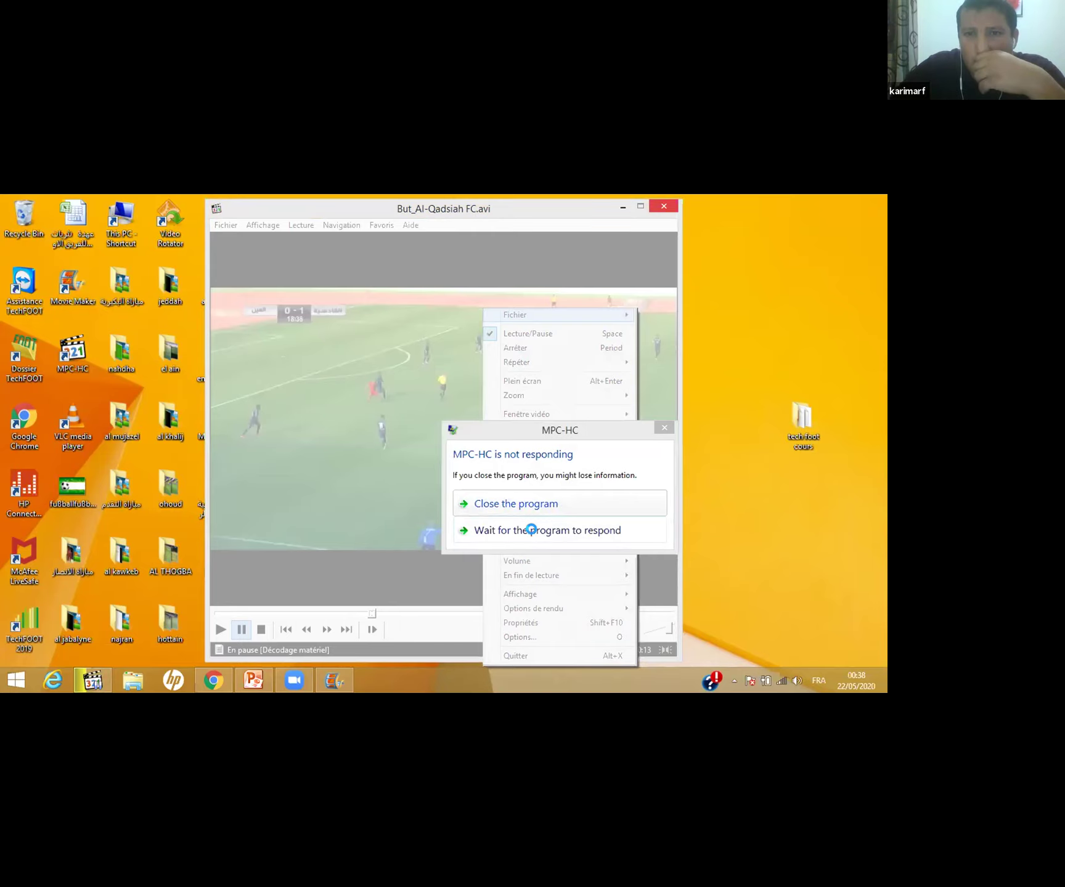
left_click(533, 527)
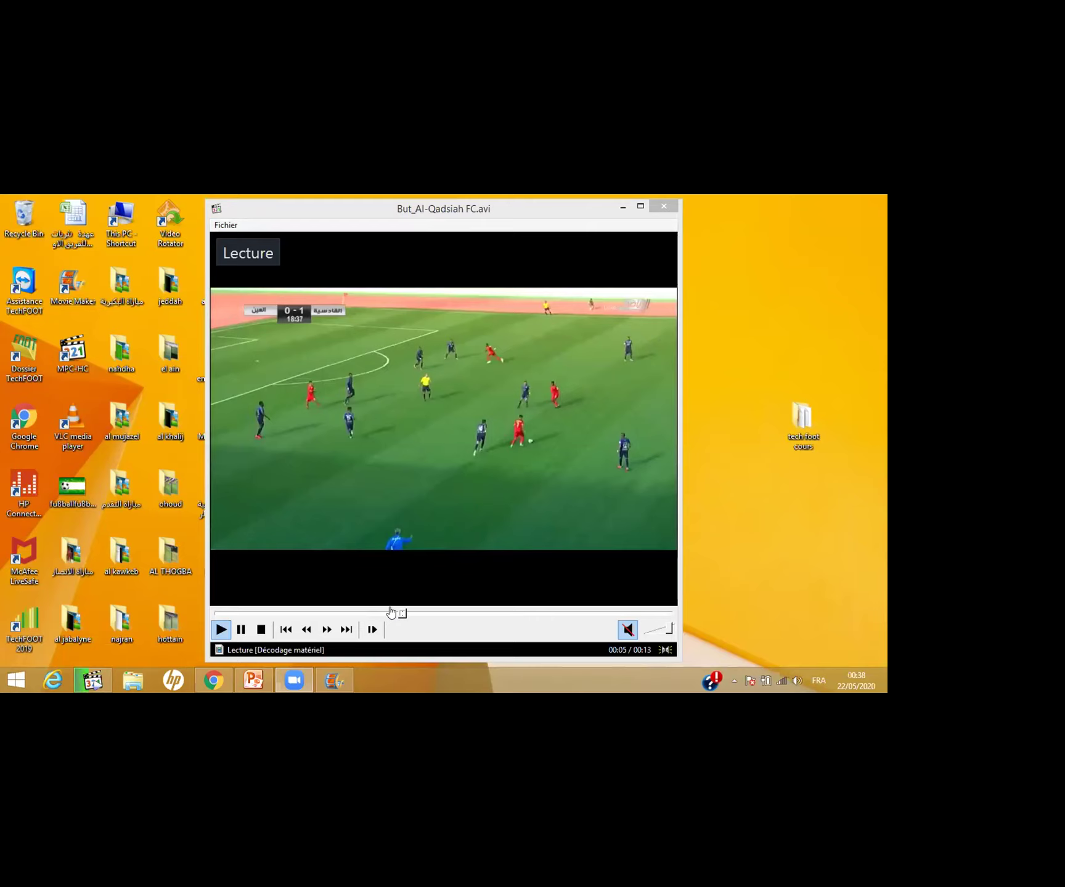
left_click(566, 613)
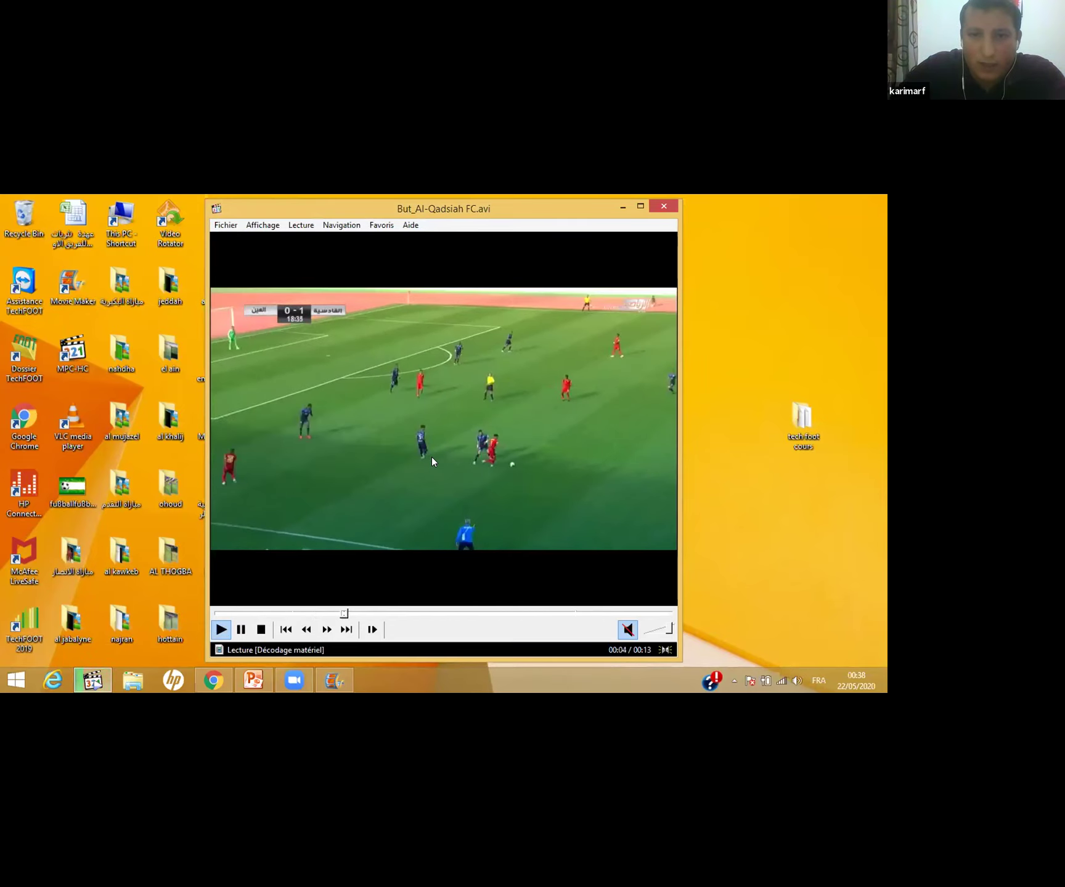
left_click(432, 456)
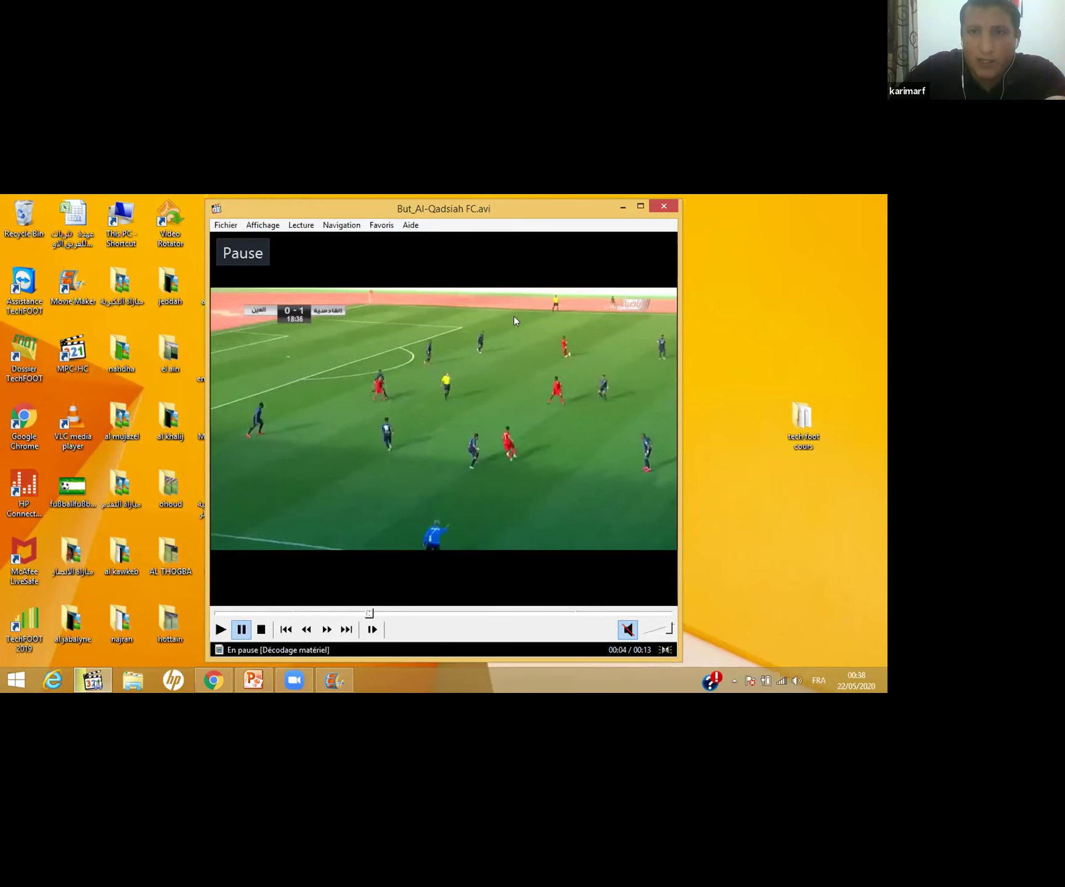
Save the 00:04 frame to the Desktop as JPG 'But_Al-Qadsiah image.jpg'.
right_click(432, 311)
mouse_move(493, 317)
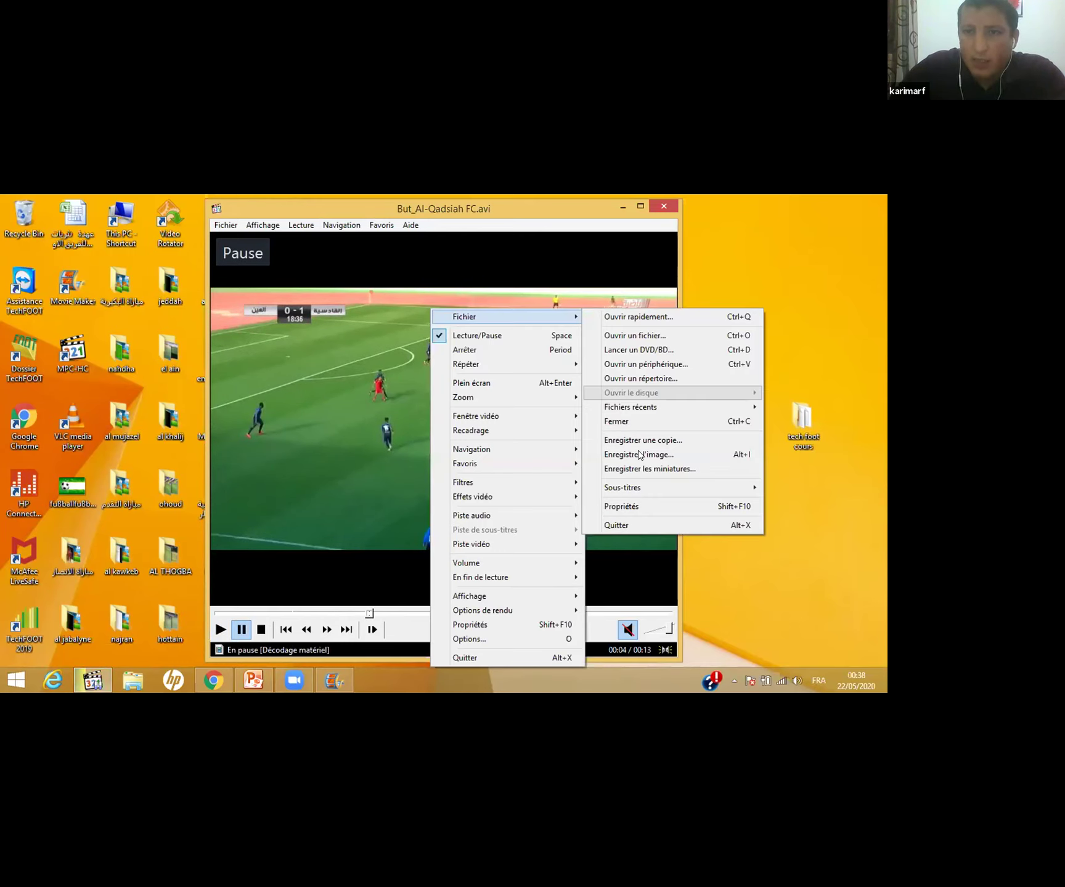
key("Down")
key("Down")
key("Down")
key("Down")
key("Return")
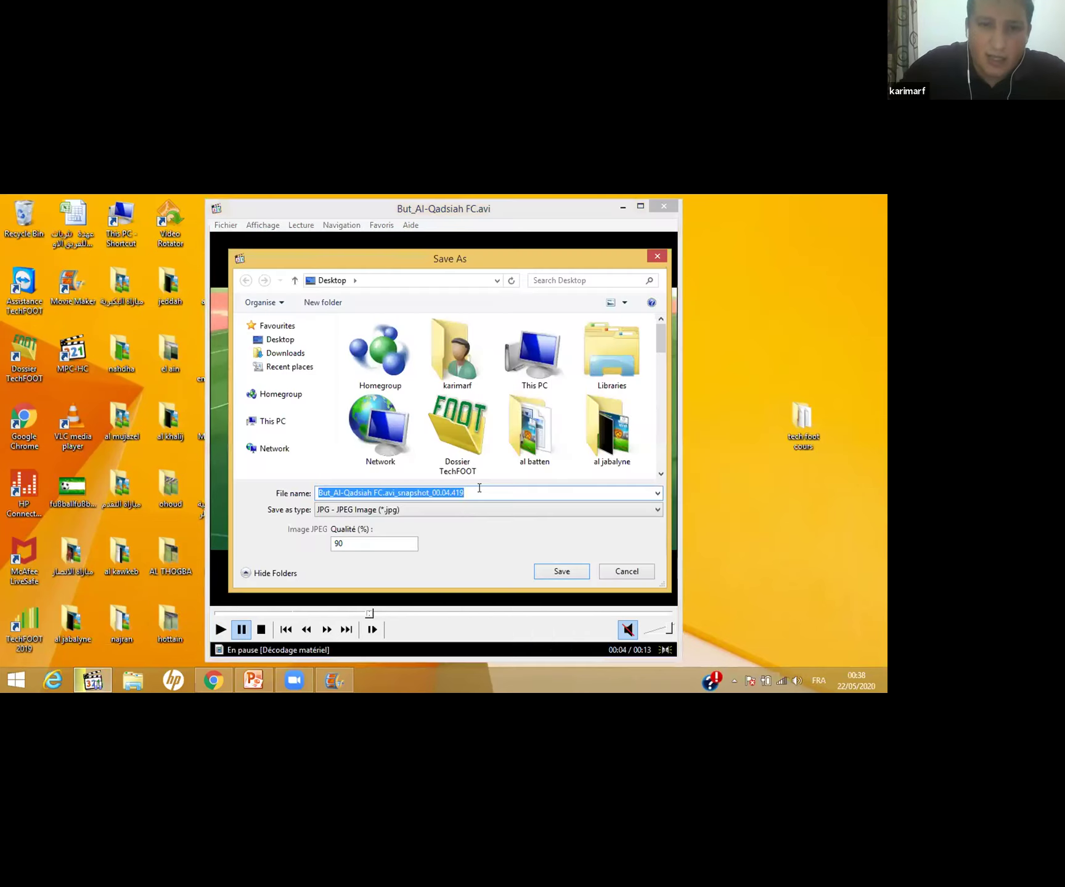
left_click(479, 488)
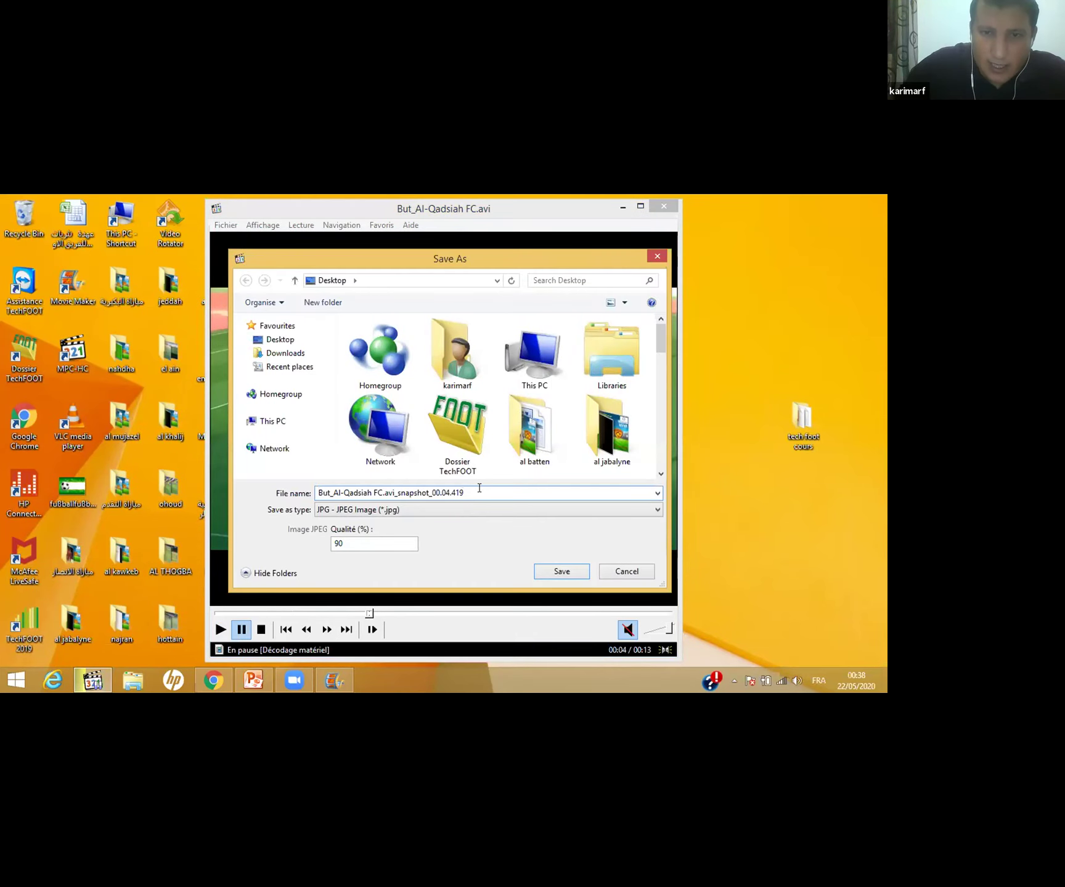
key("BackSpace")
key("BackSpace")
key("BackSpace")
key("BackSpace")
key("BackSpace")
key("BackSpace")
key("BackSpace")
key("BackSpace")
key("BackSpace")
key("BackSpace")
key("BackSpace")
key("BackSpace")
key("BackSpace")
key("BackSpace")
key("BackSpace")
key("BackSpace")
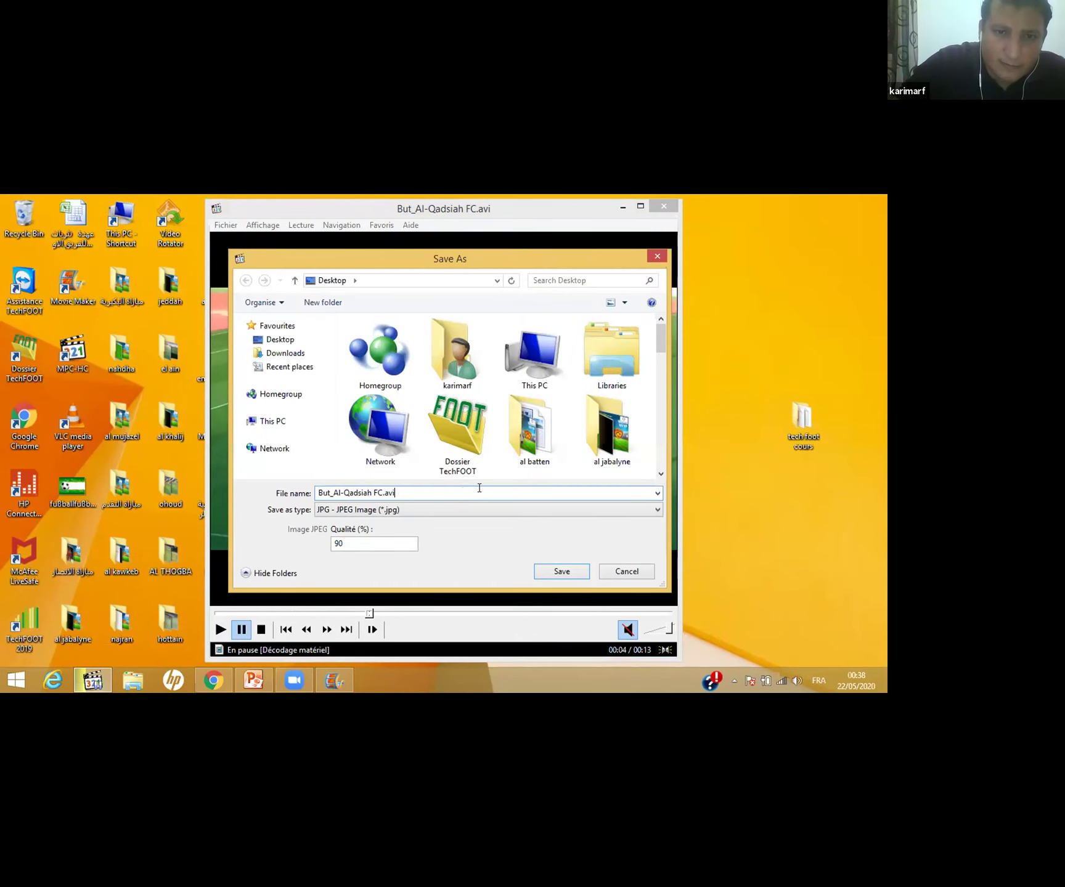
key("BackSpace")
key("BackSpace")
key("BackSpace")
key("BackSpace")
key("BackSpace")
key("BackSpace")
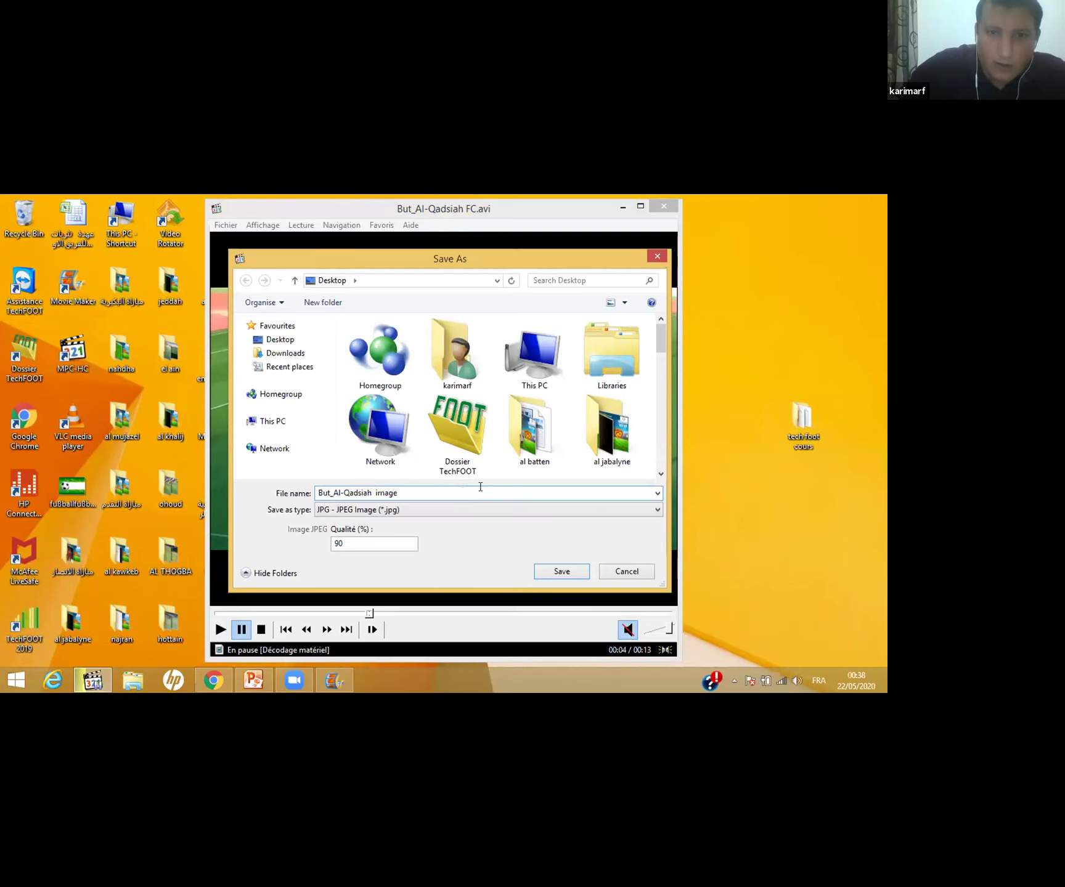
left_click(657, 510)
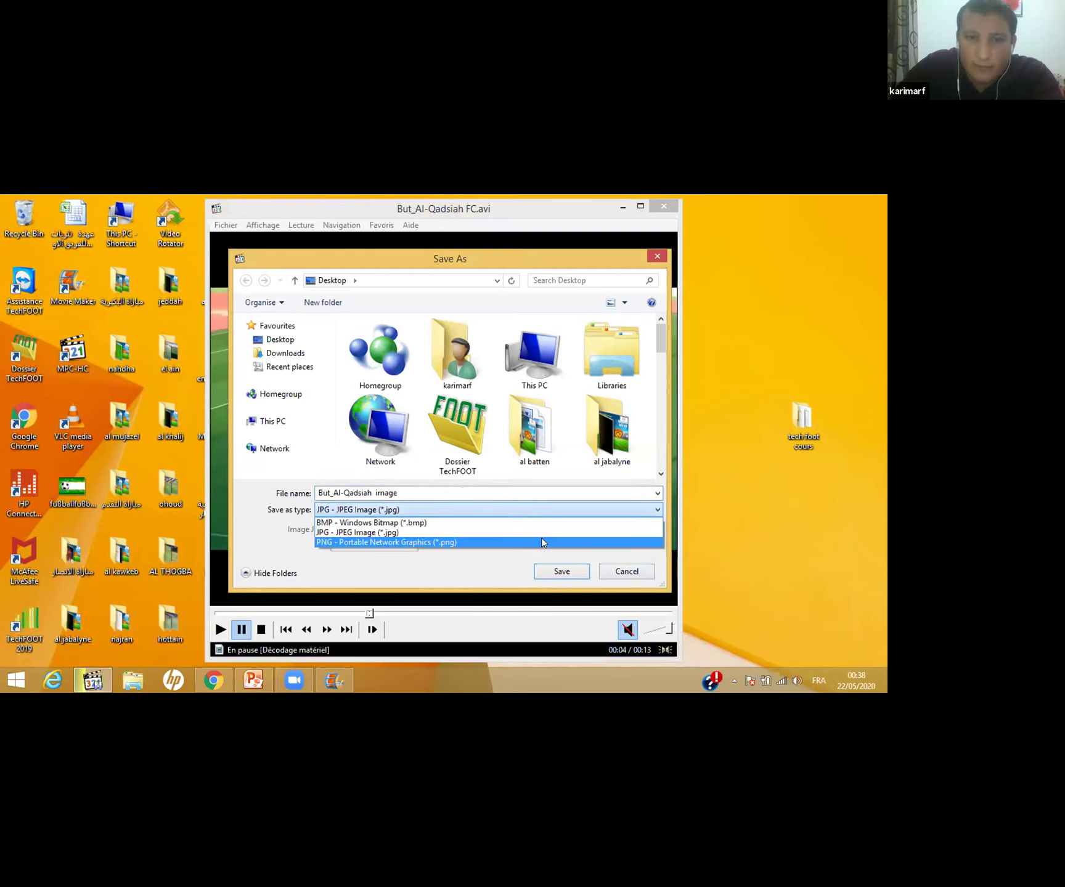
left_click(541, 538)
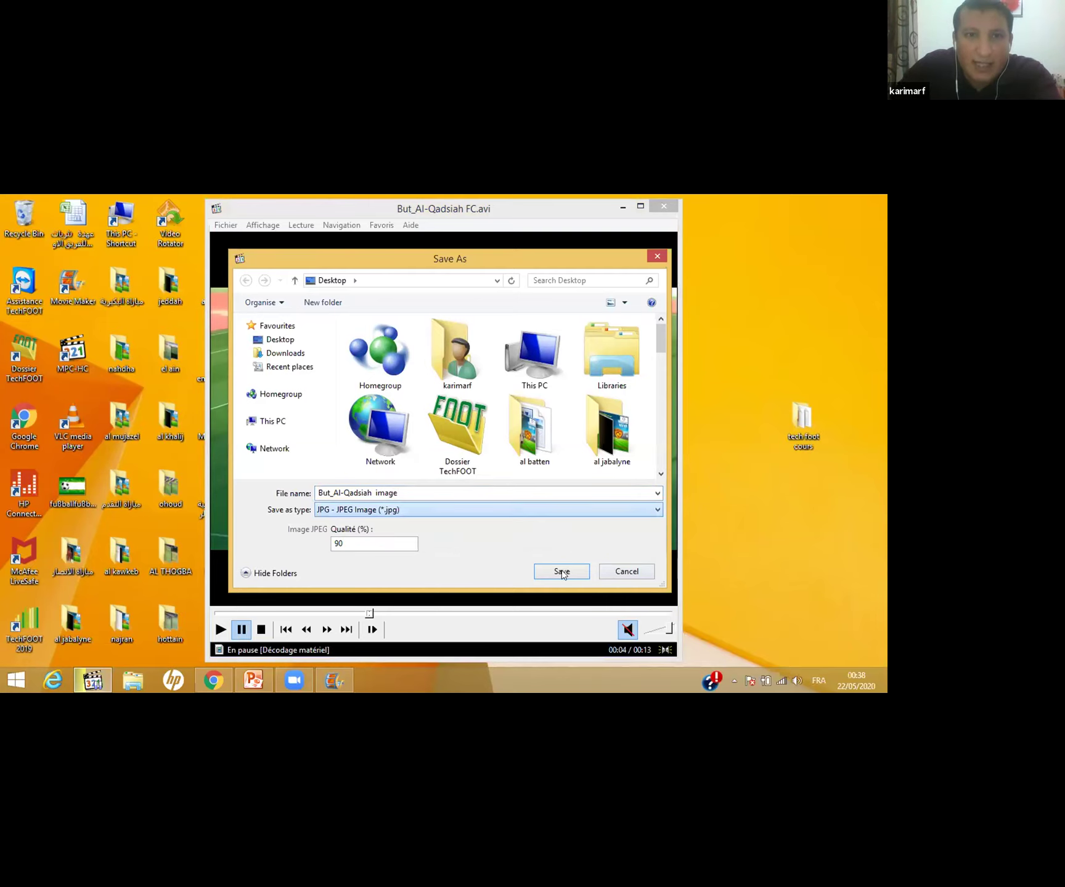
key("Return")
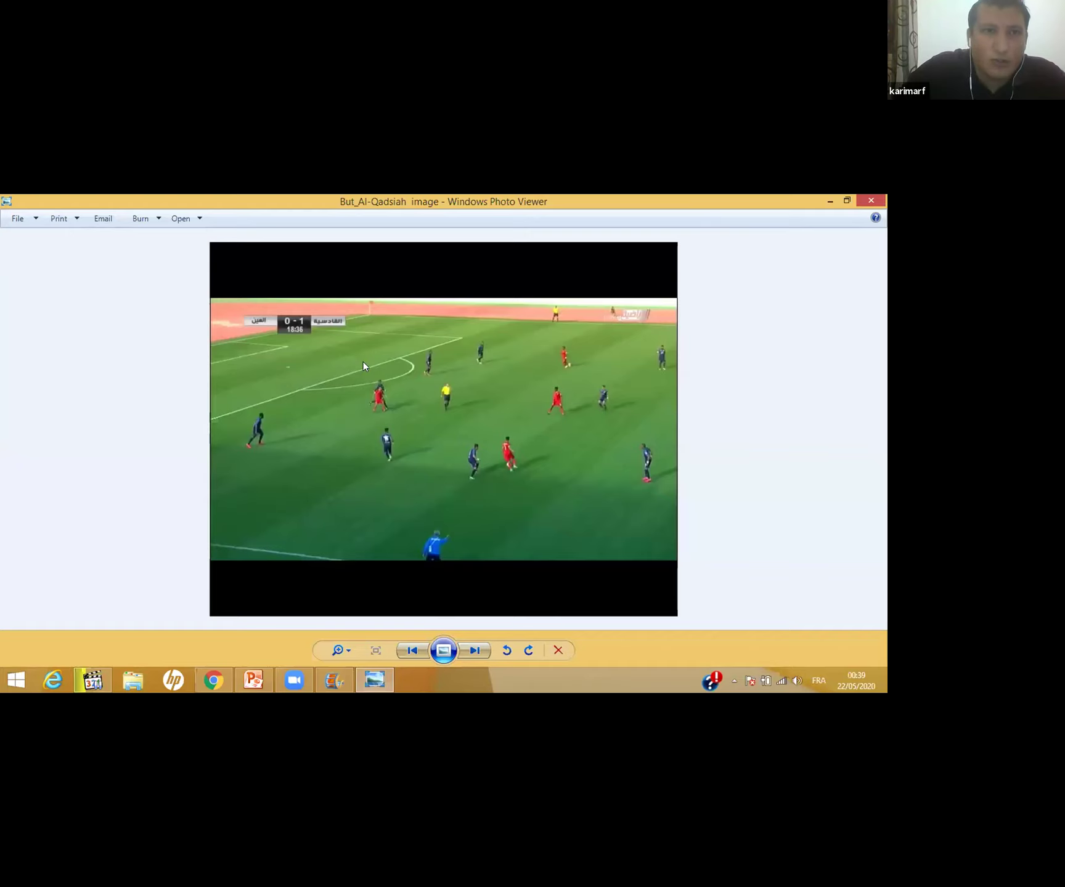
Open the saved 'But_Al-Qadsiah image' snapshot in Paint from Photo Viewer.
left_click(196, 219)
left_click(199, 235)
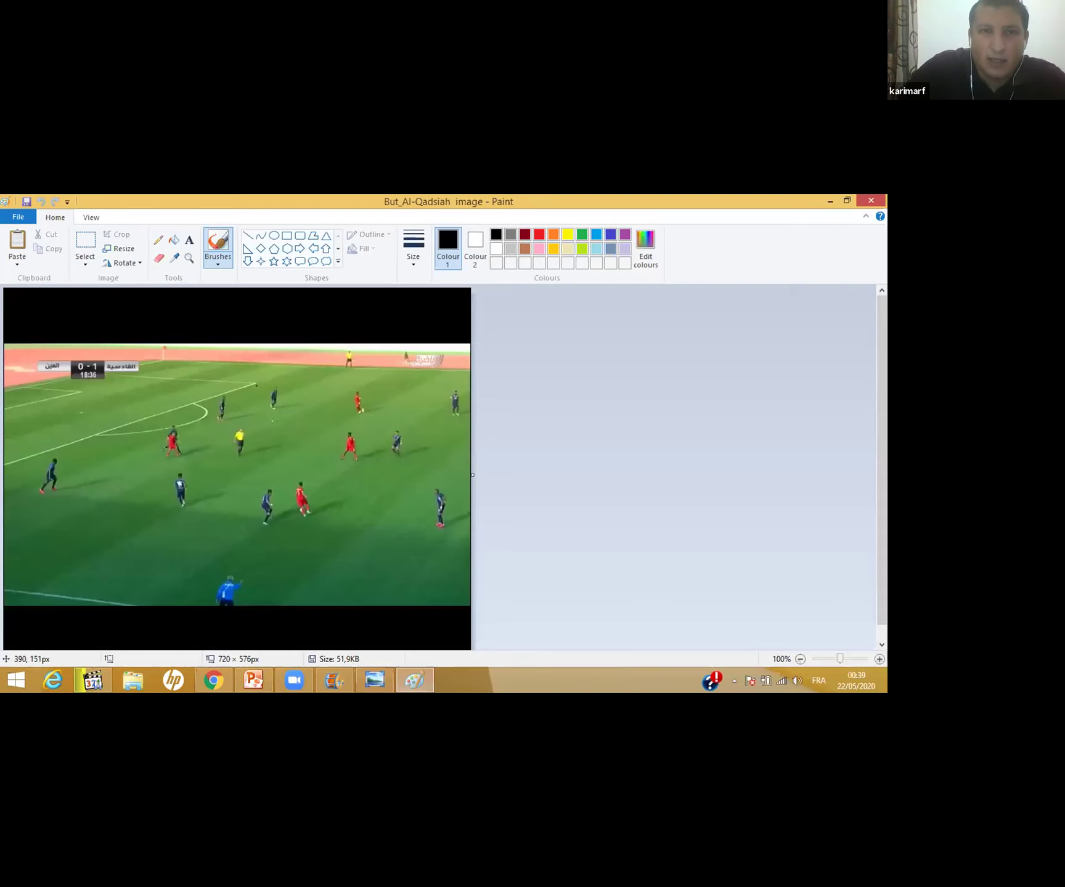
Draw a light-blue ellipse around the feet of the central blue-kit player.
left_click(273, 237)
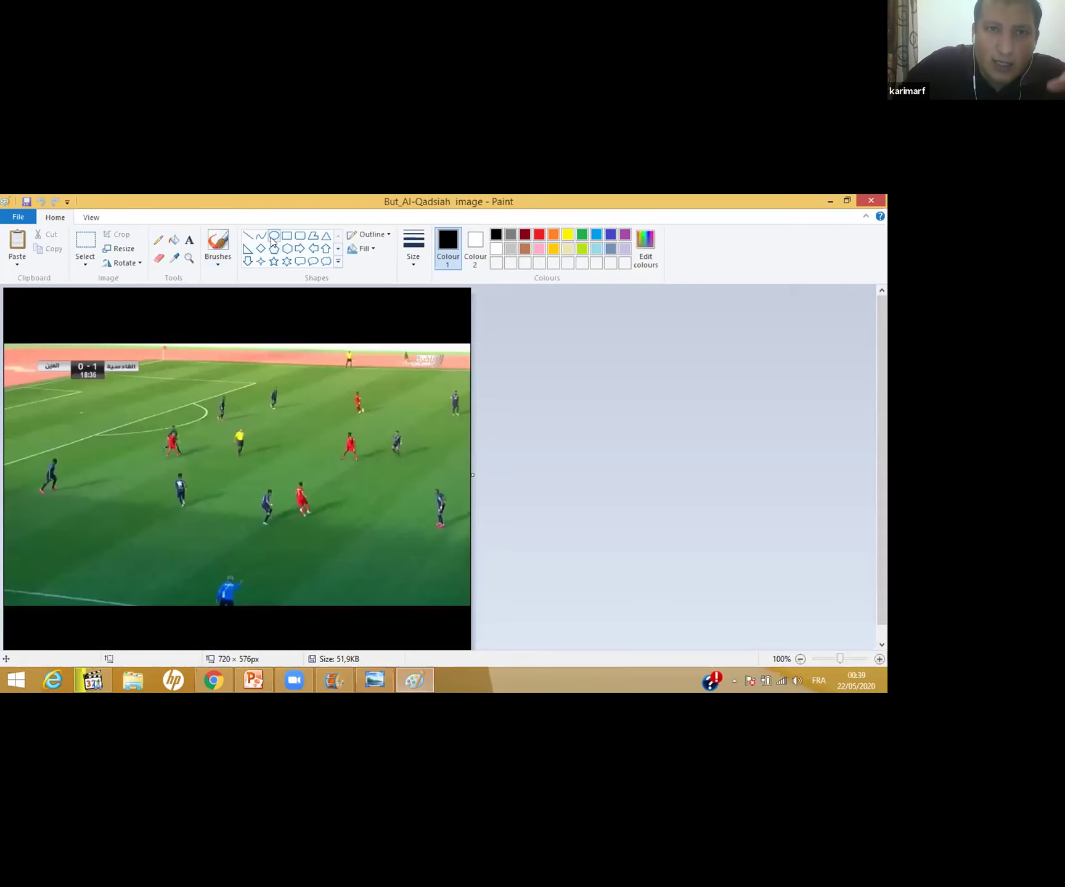
left_click(262, 408)
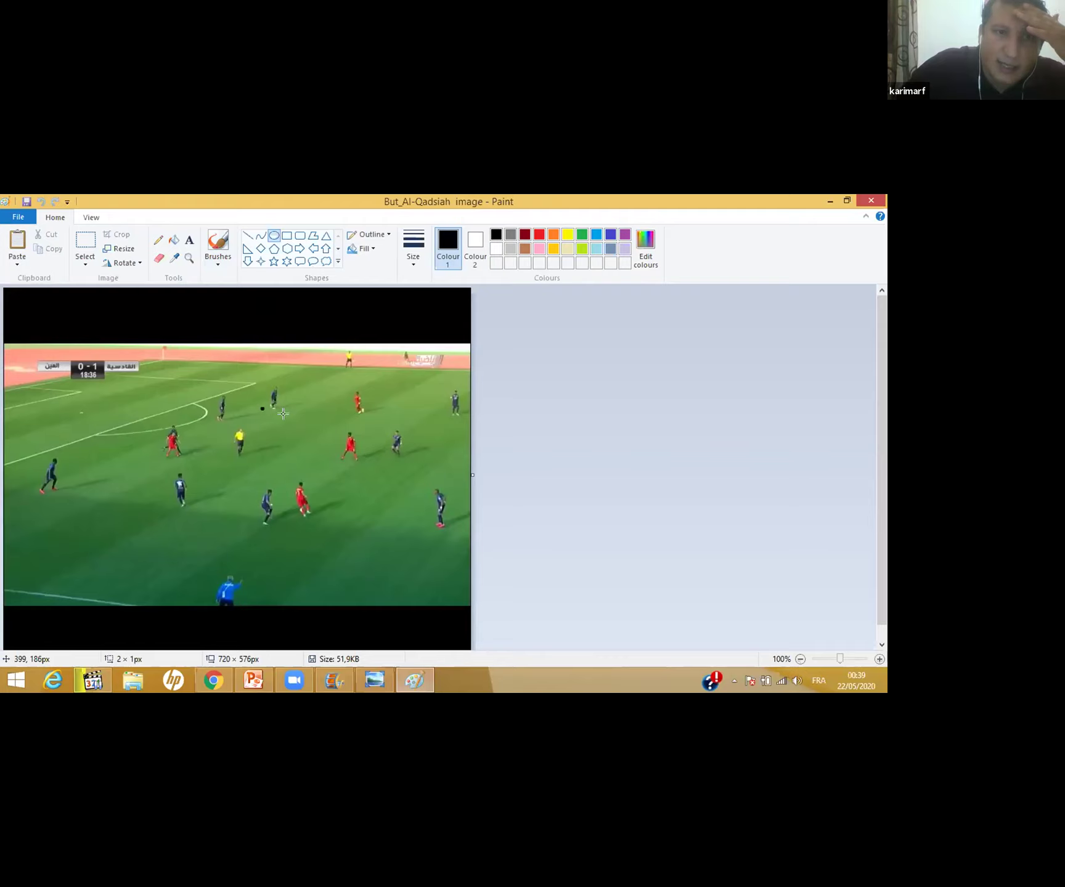
left_click_drag(262, 408, 285, 418)
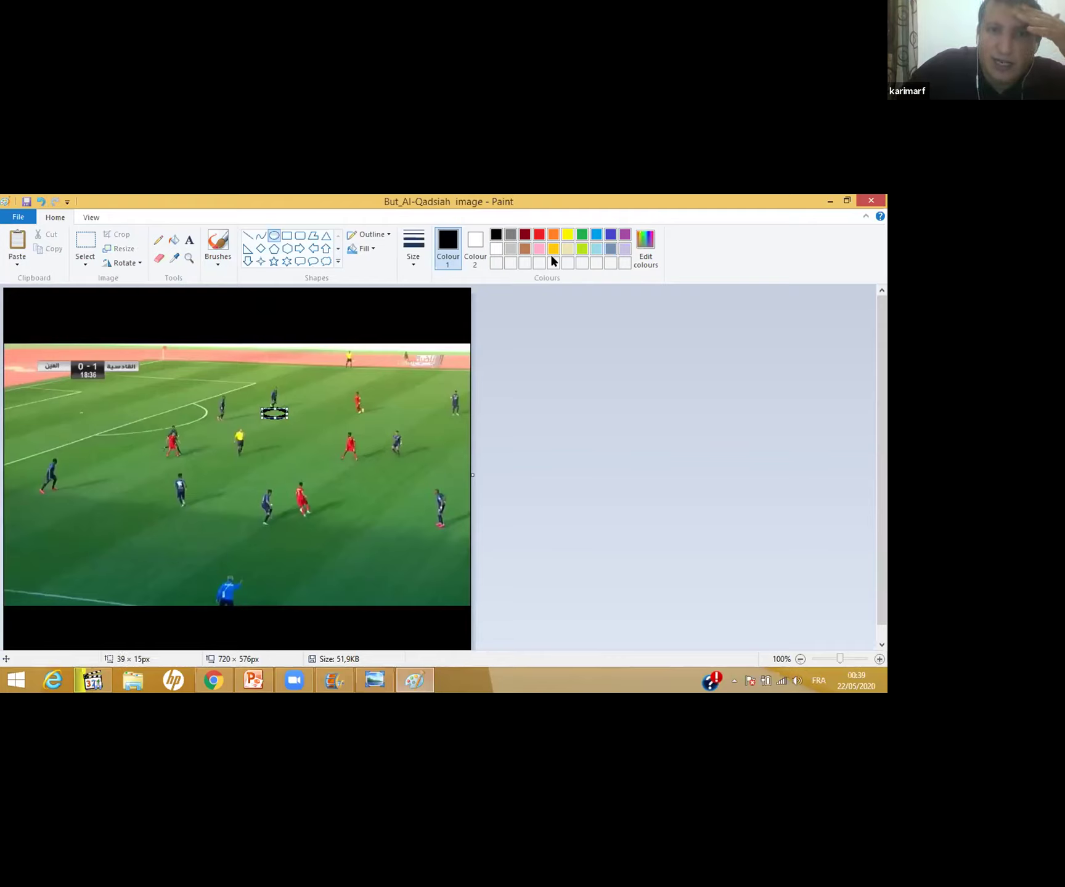
left_click(597, 236)
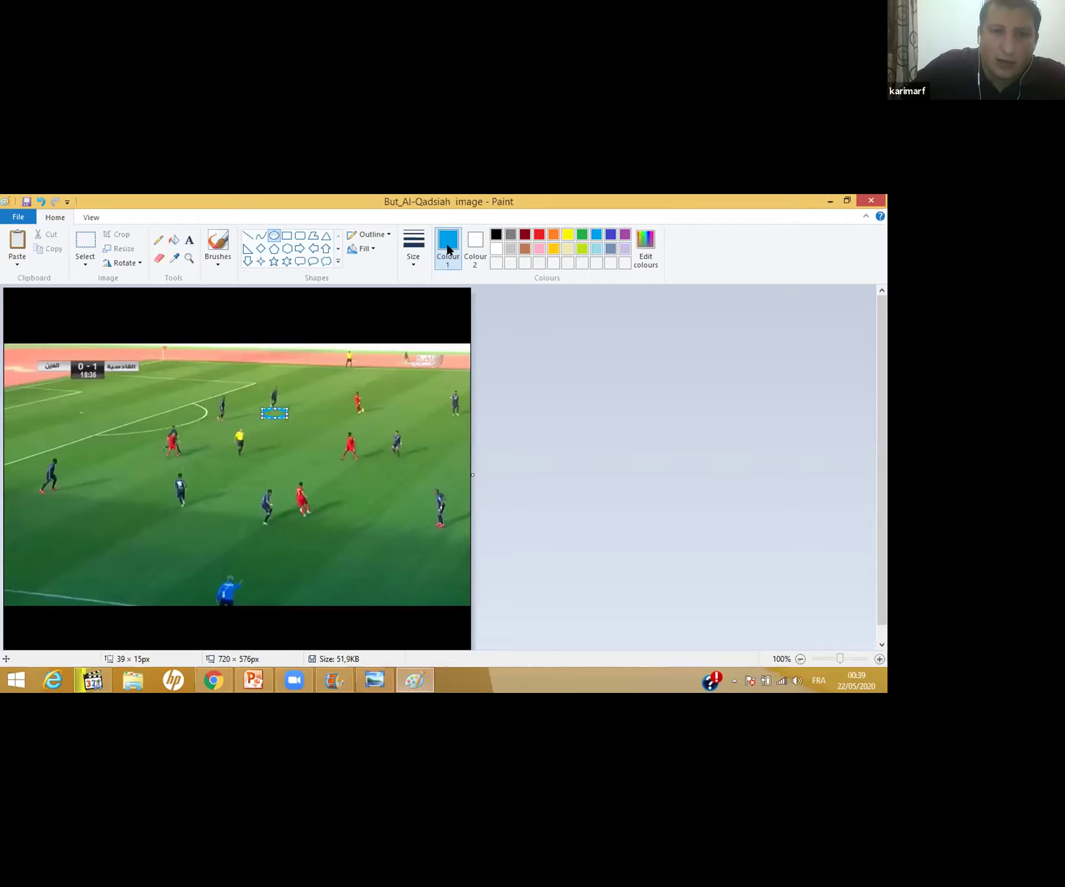
mouse_move(302, 417)
left_mouse_down()
mouse_move(300, 428)
mouse_move(288, 392)
mouse_move(281, 424)
mouse_move(238, 409)
mouse_move(6, 408)
mouse_move(282, 404)
mouse_move(294, 416)
left_mouse_up()
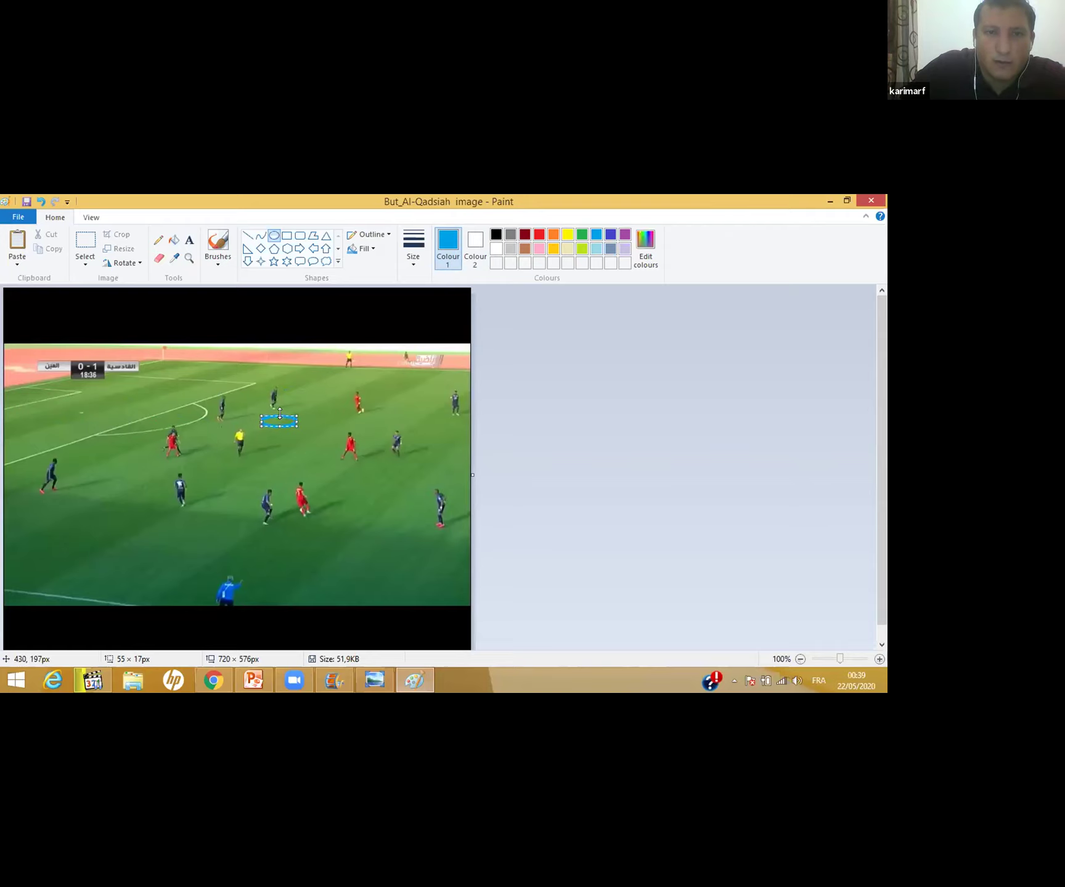
mouse_move(279, 419)
left_mouse_down()
mouse_move(281, 397)
mouse_move(286, 409)
left_mouse_up()
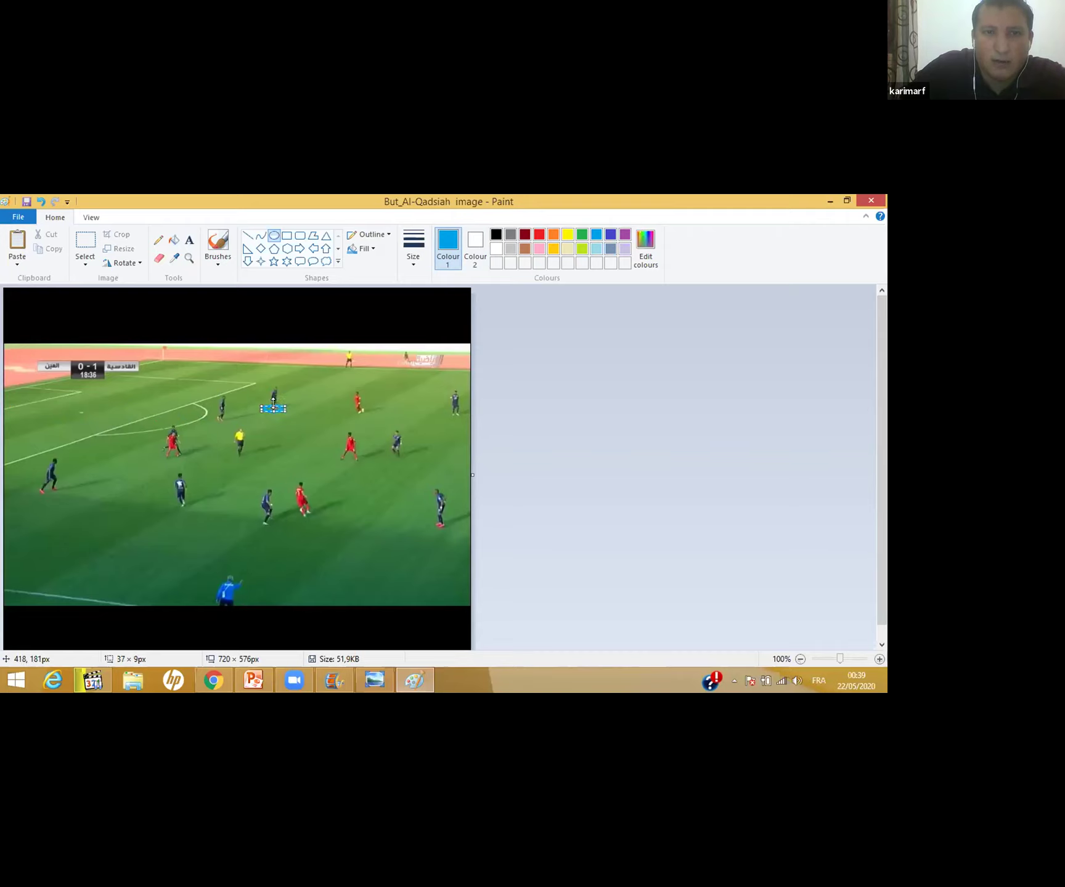
left_click(277, 434)
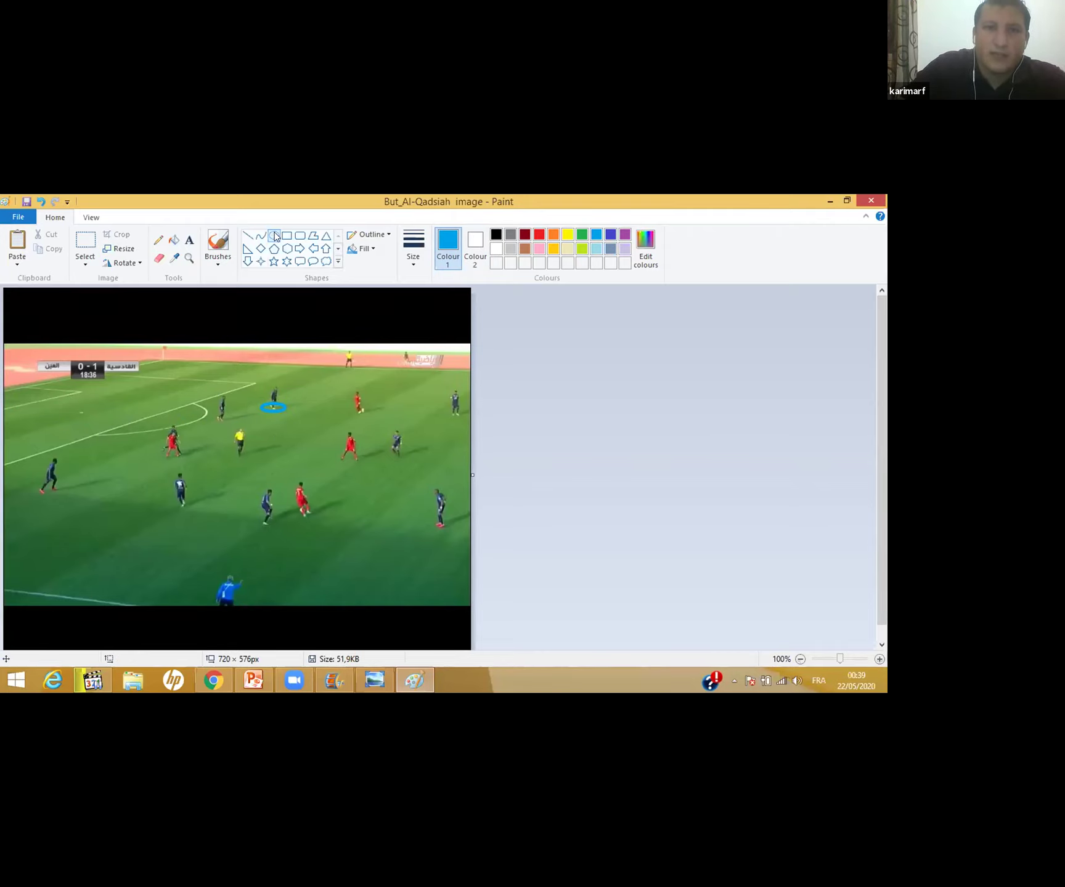
Ring the feet of the remaining blue-kit players with light-blue ellipses.
left_click_drag(218, 414, 226, 422)
left_click_drag(164, 442, 185, 449)
left_click(236, 345)
mouse_move(32, 501)
left_mouse_down()
mouse_move(64, 480)
mouse_move(65, 492)
mouse_move(37, 490)
left_mouse_up()
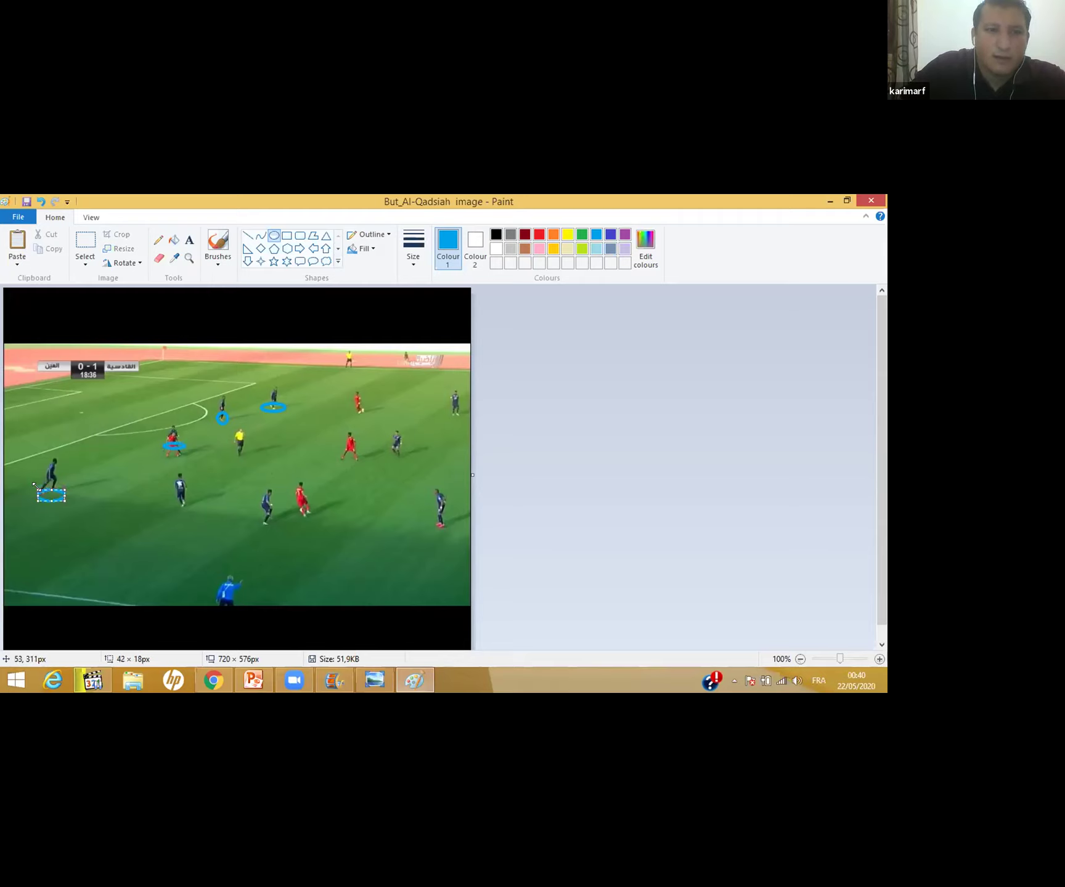
left_click(153, 527)
left_click_drag(173, 495, 193, 505)
mouse_move(263, 512)
left_mouse_down()
mouse_move(279, 526)
mouse_move(255, 518)
left_mouse_up()
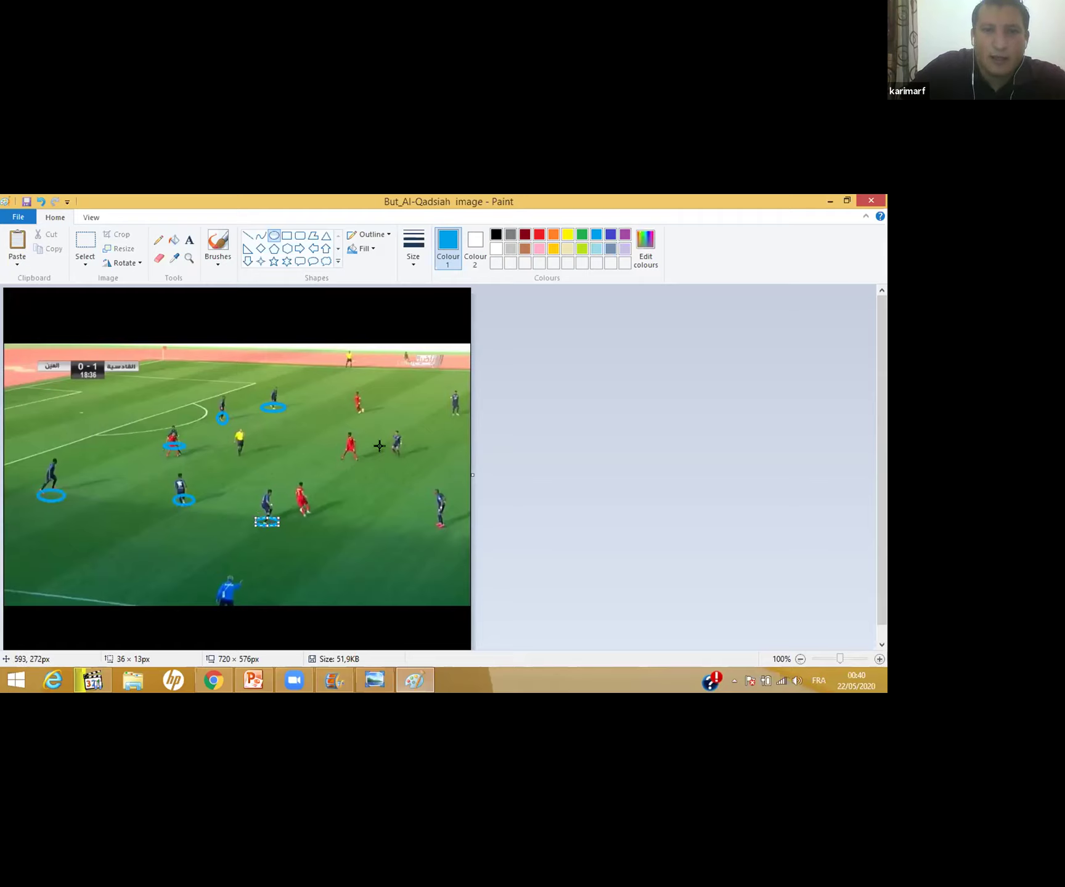
left_click_drag(385, 458, 409, 448)
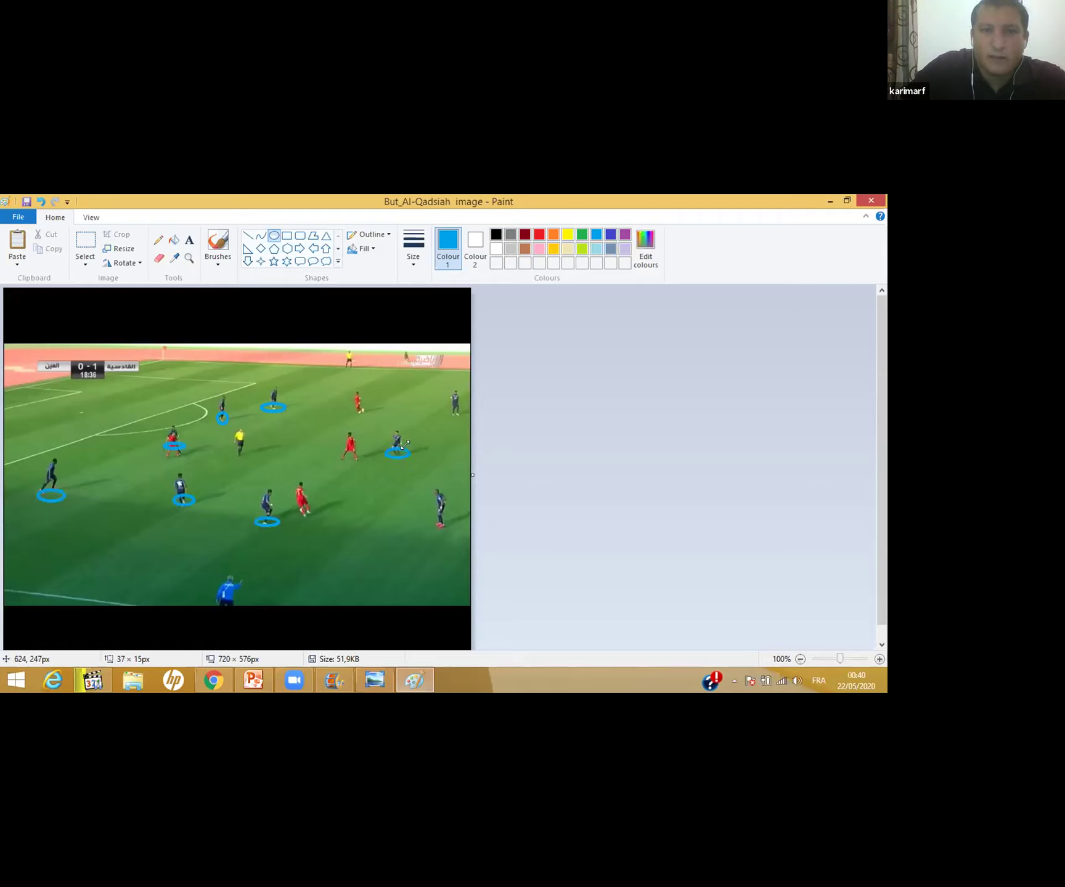
left_click_drag(431, 515, 452, 536)
mouse_move(463, 426)
left_mouse_down()
mouse_move(453, 410)
mouse_move(440, 412)
mouse_move(452, 409)
left_mouse_up()
left_click(439, 433)
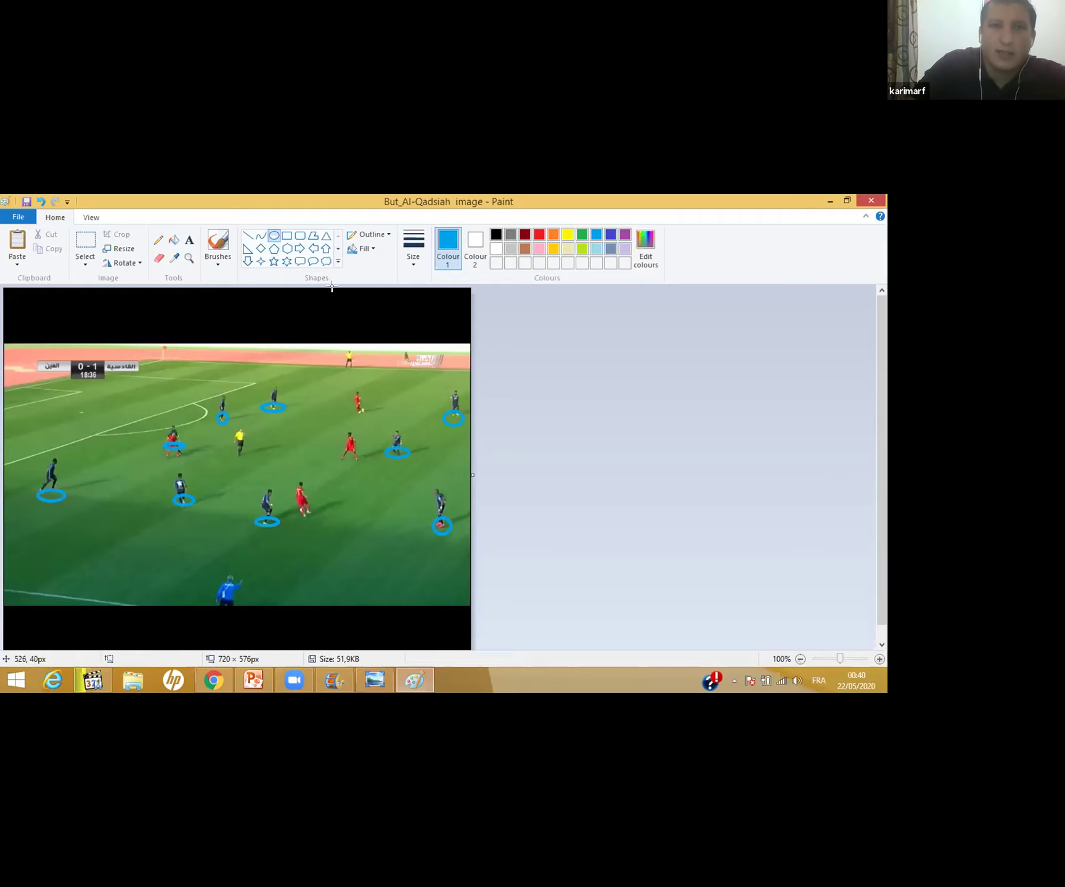
Outline two red-kit players with red triangles.
left_click(324, 236)
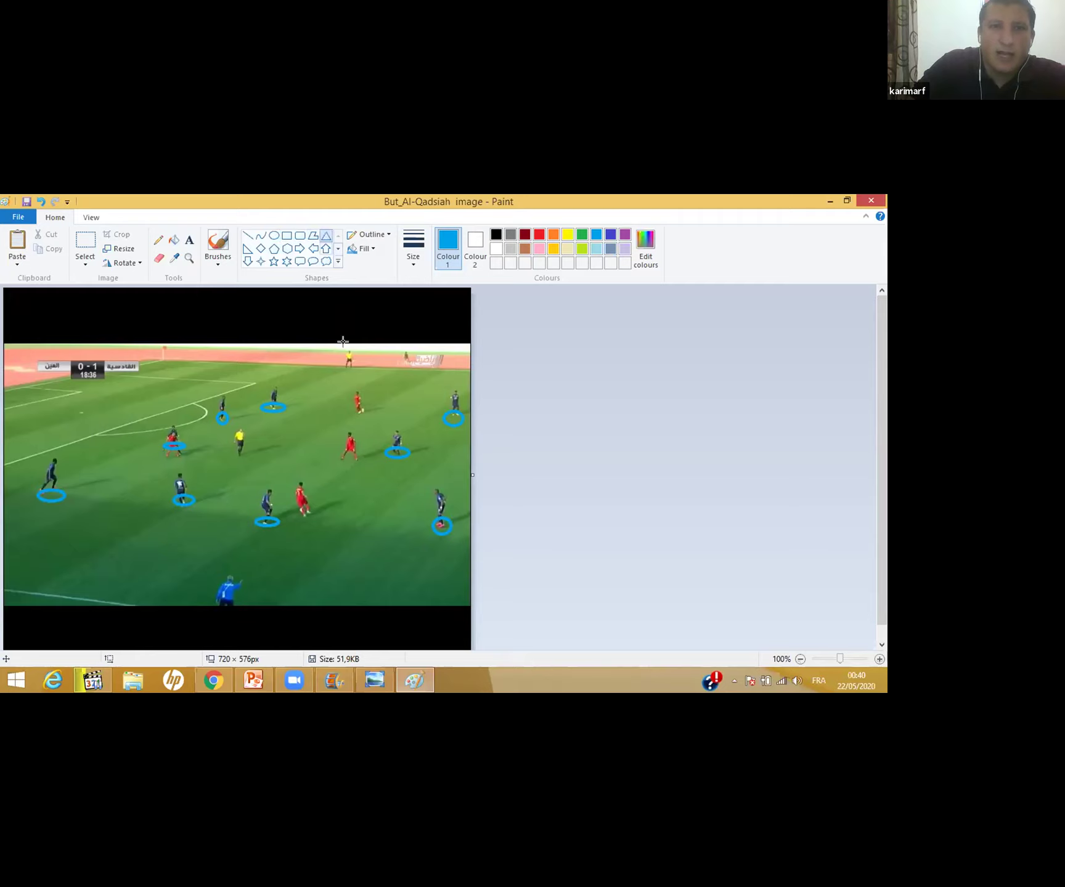
left_click(370, 408)
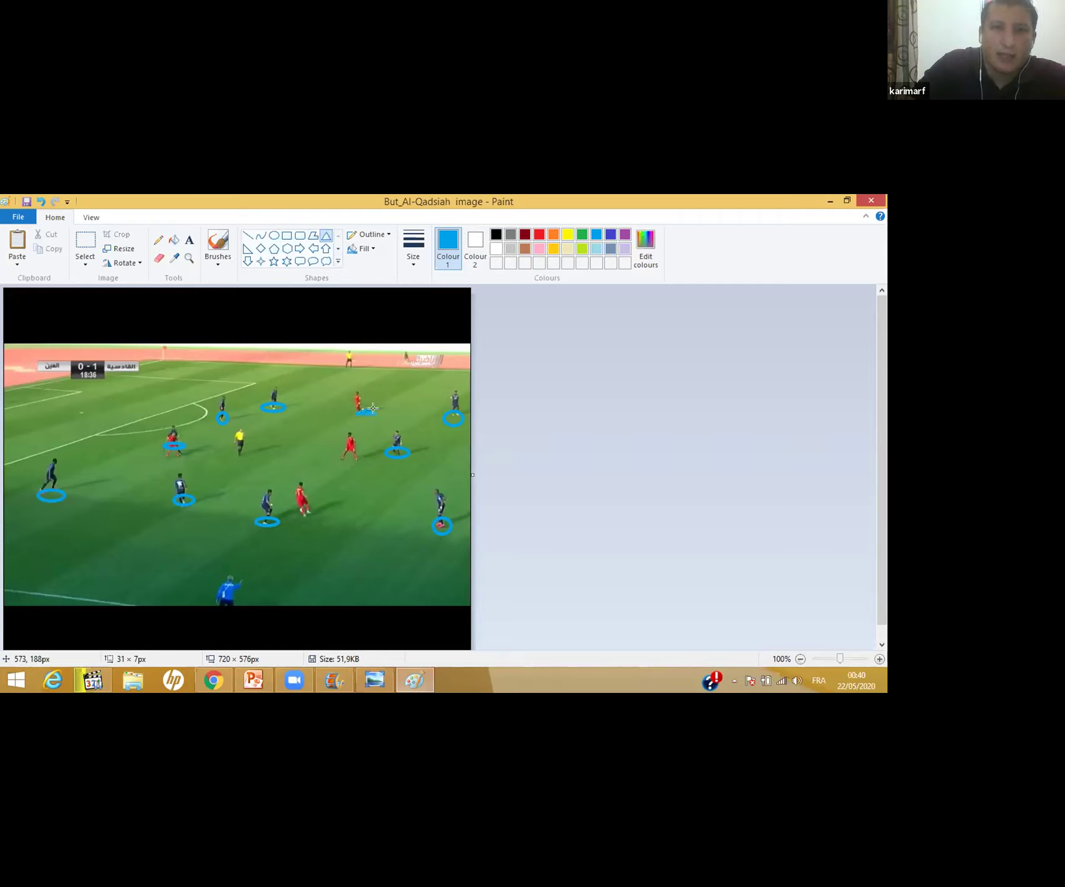
mouse_move(378, 414)
left_mouse_down()
mouse_move(356, 380)
mouse_move(370, 372)
mouse_move(346, 421)
left_mouse_up()
left_click(538, 235)
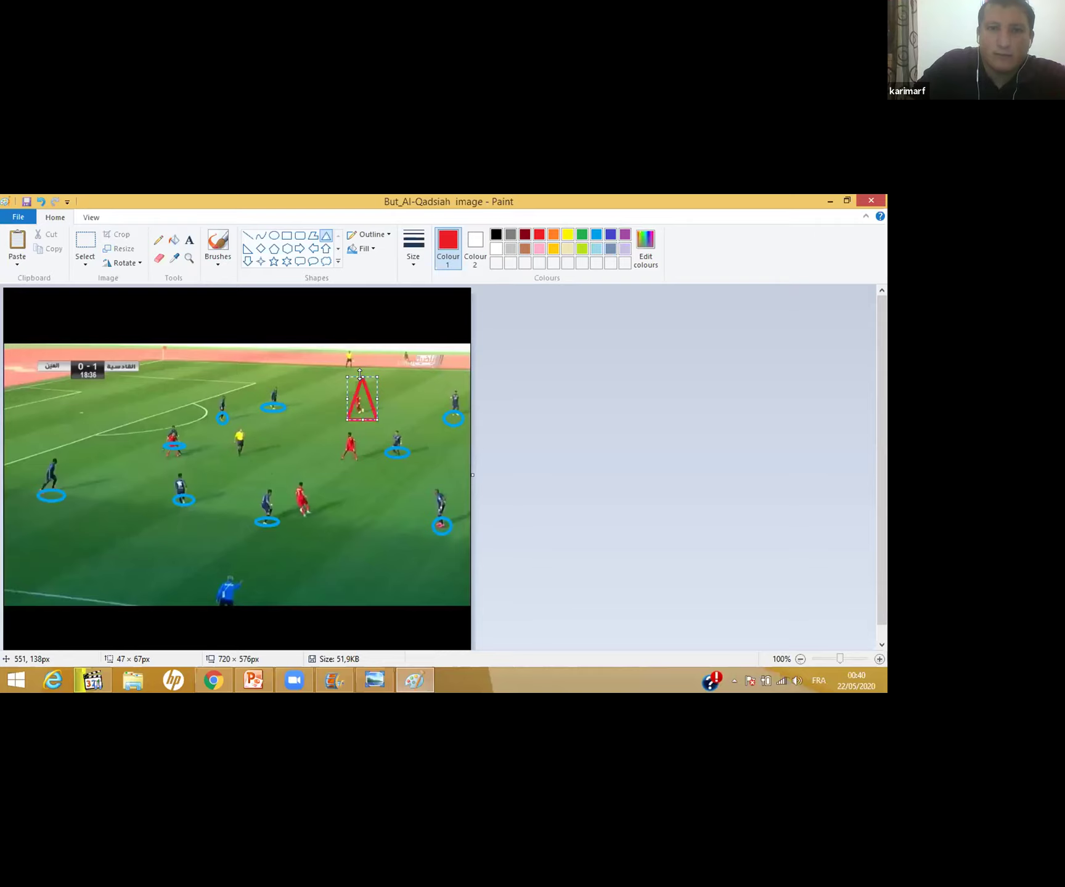
left_click_drag(378, 398, 346, 418)
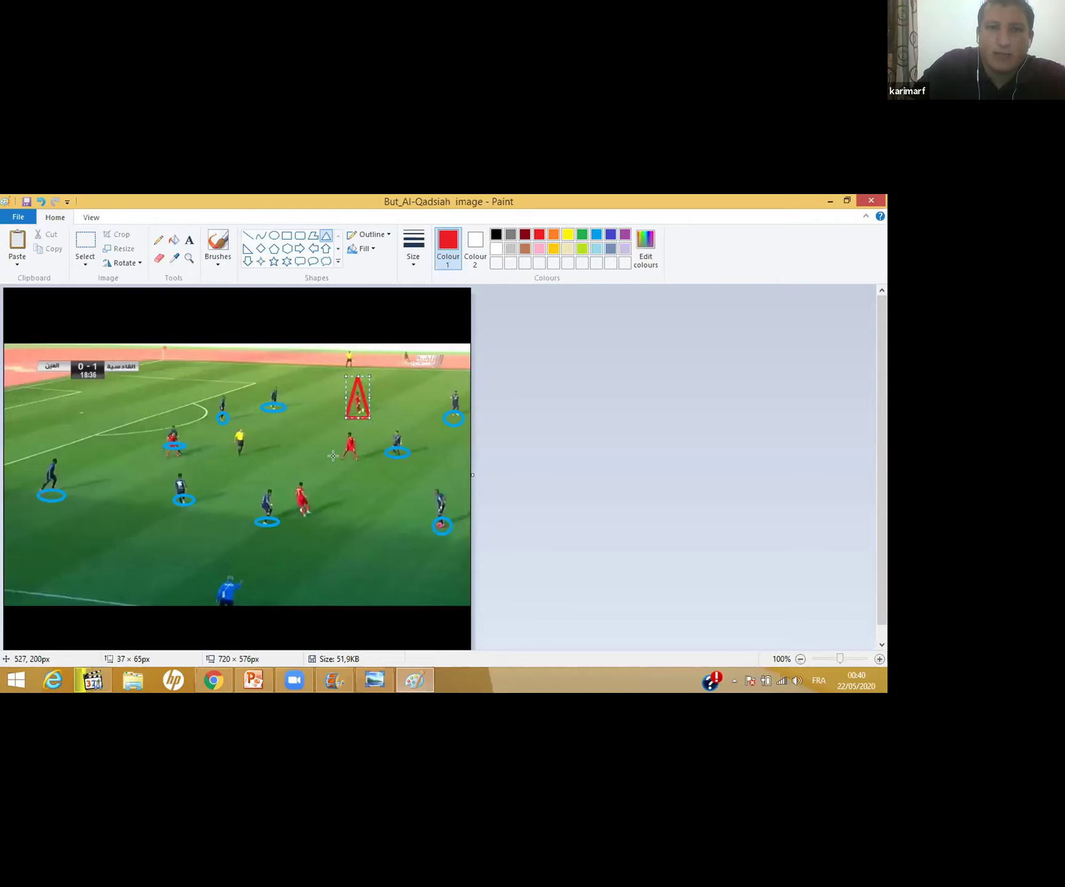
left_click(279, 525)
mouse_move(294, 457)
left_mouse_down()
mouse_move(314, 506)
mouse_move(324, 487)
mouse_move(322, 525)
mouse_move(279, 522)
left_mouse_up()
left_click(337, 516)
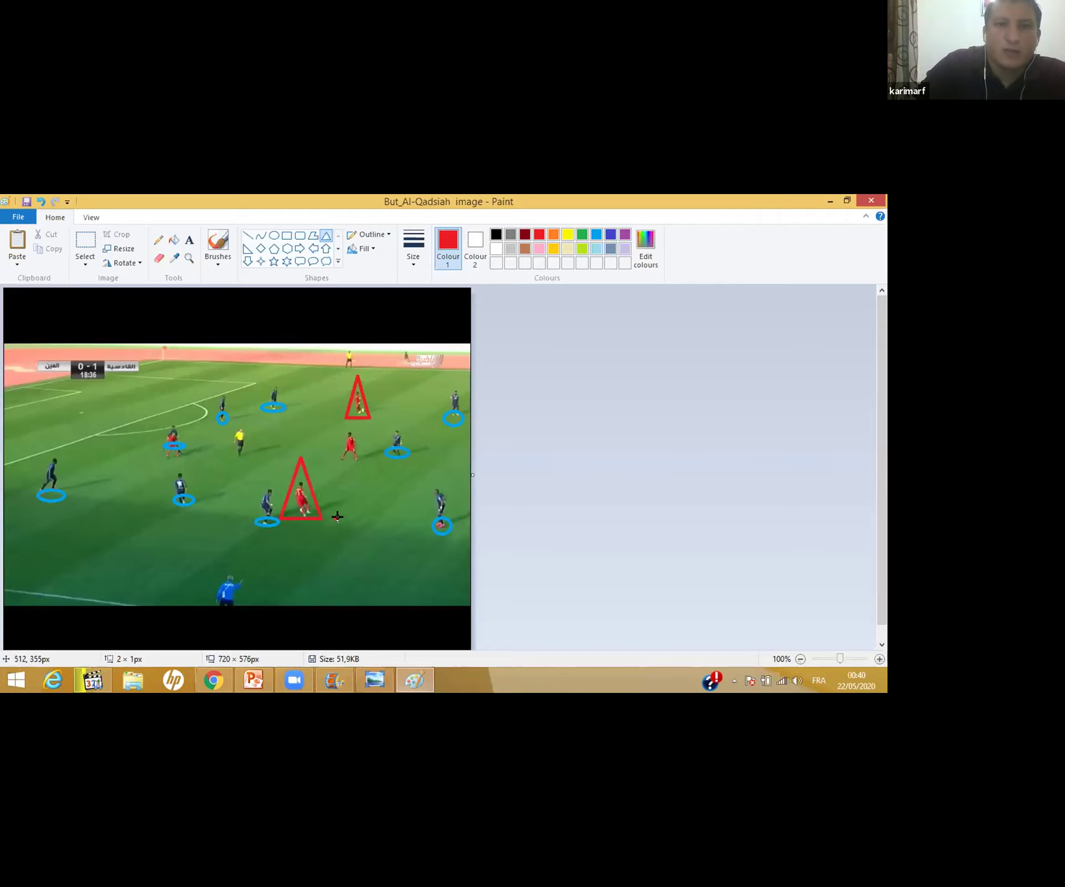
Circle the centre and left red players with red ovals.
left_click(275, 236)
left_click_drag(333, 432, 368, 470)
mouse_move(185, 432)
left_mouse_down()
mouse_move(161, 459)
mouse_move(193, 460)
left_mouse_up()
left_click(226, 454)
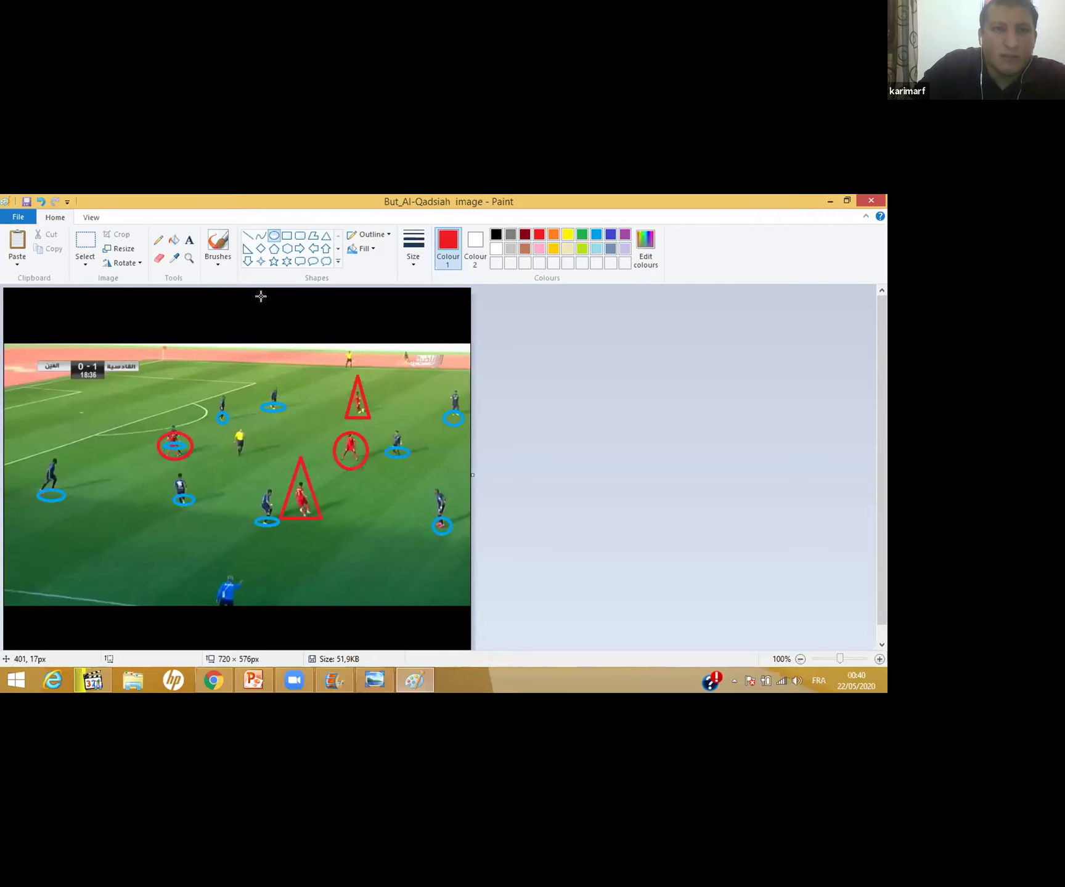
left_click(249, 240)
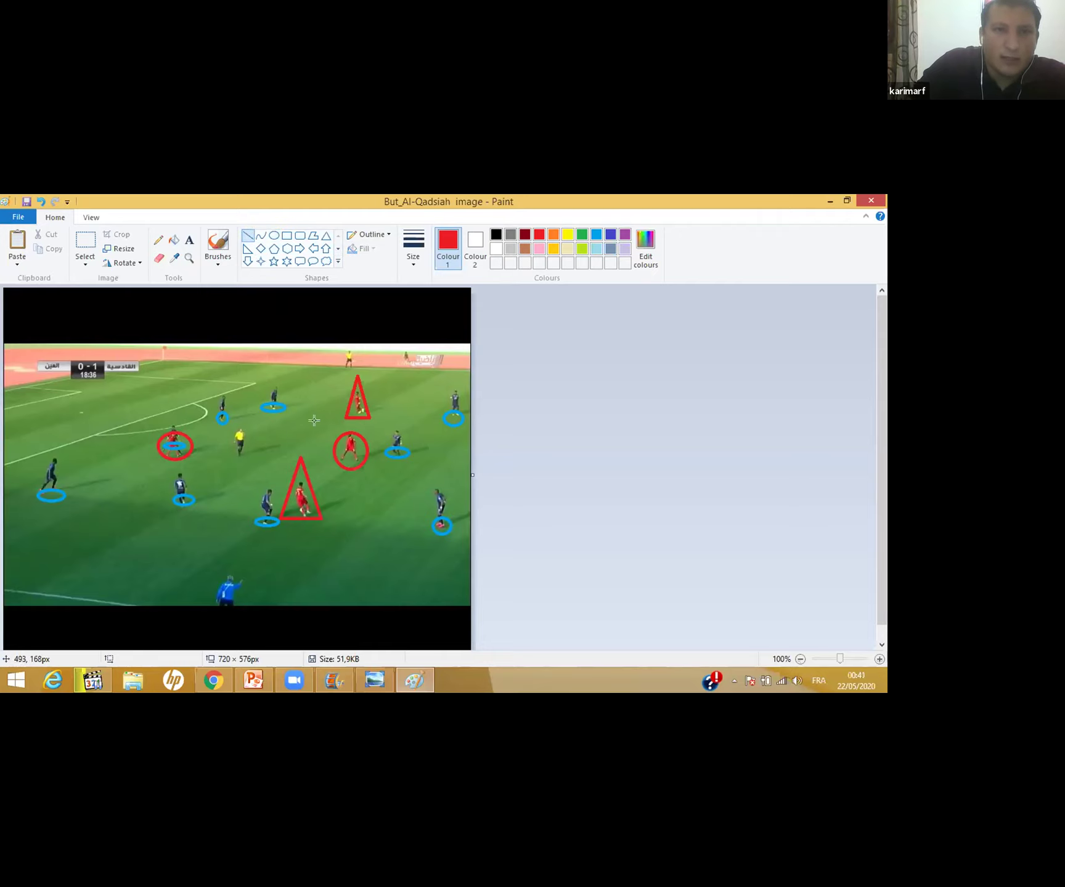
Draw a short purple curve under the left red player and a red leftward pass line.
left_click(262, 236)
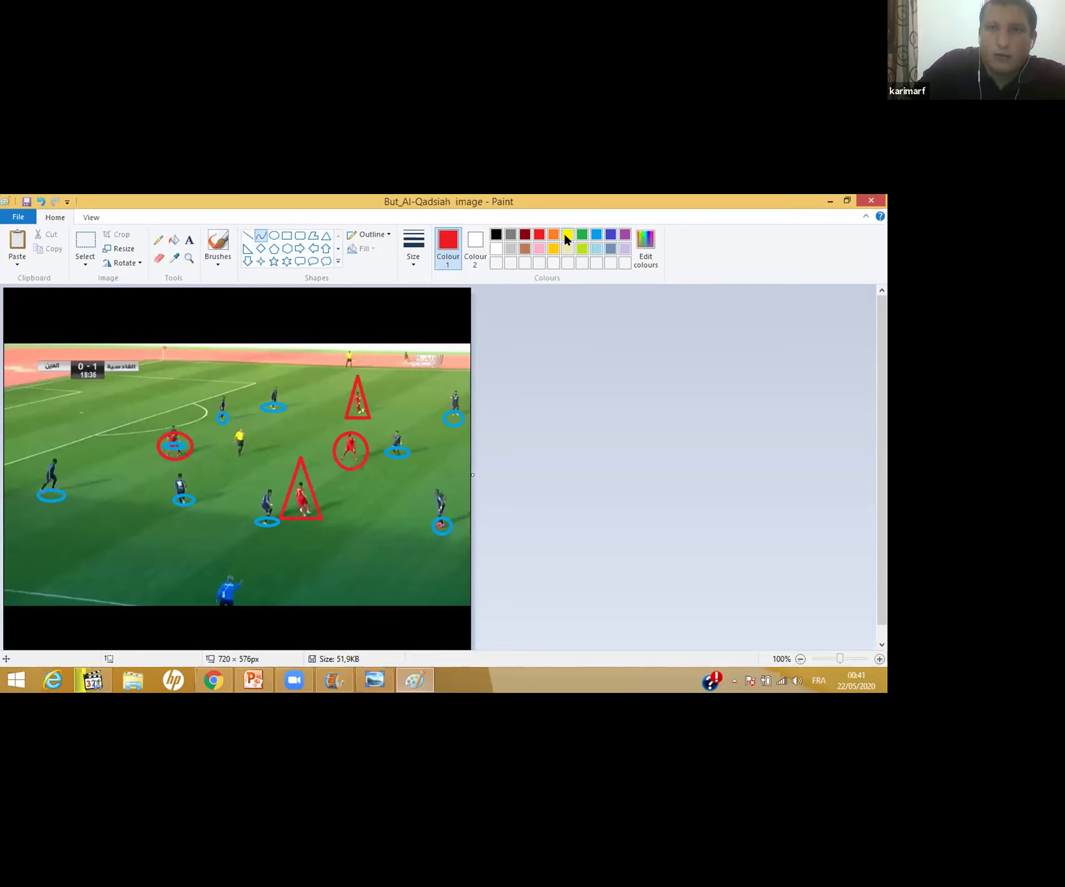
left_click(624, 235)
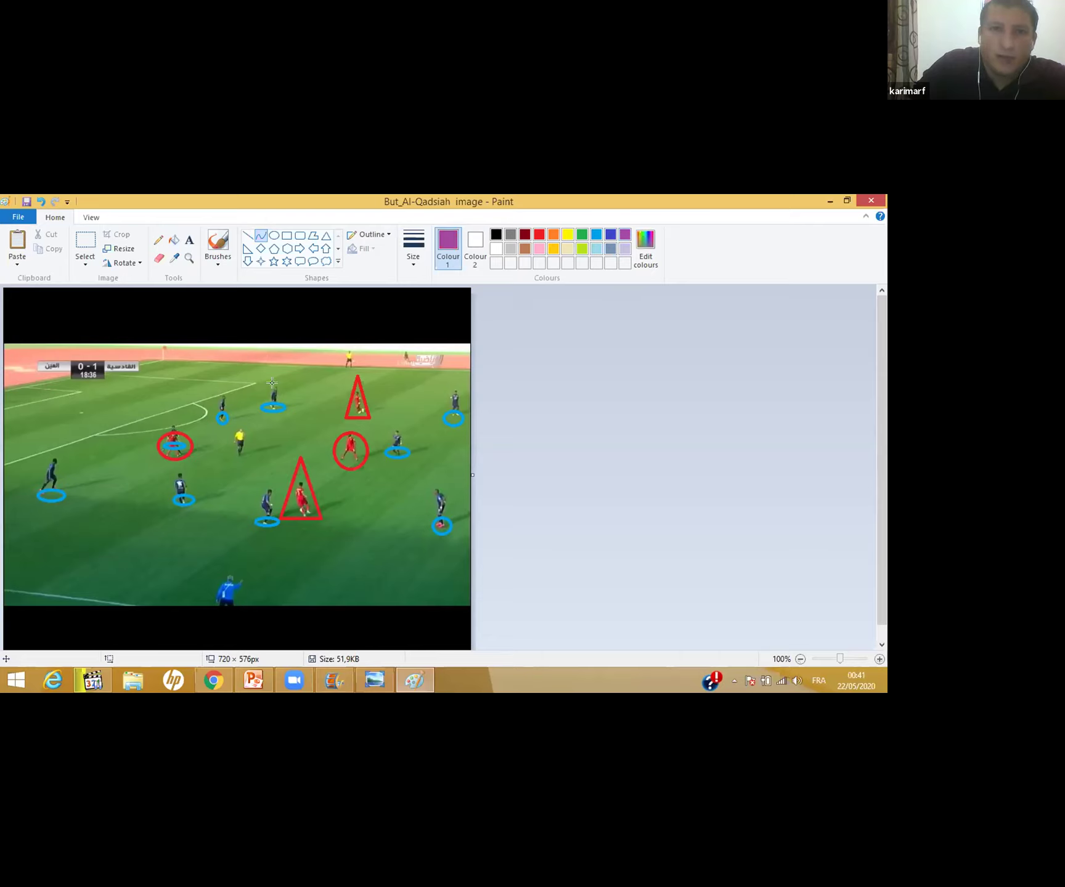
left_click_drag(182, 453, 124, 490)
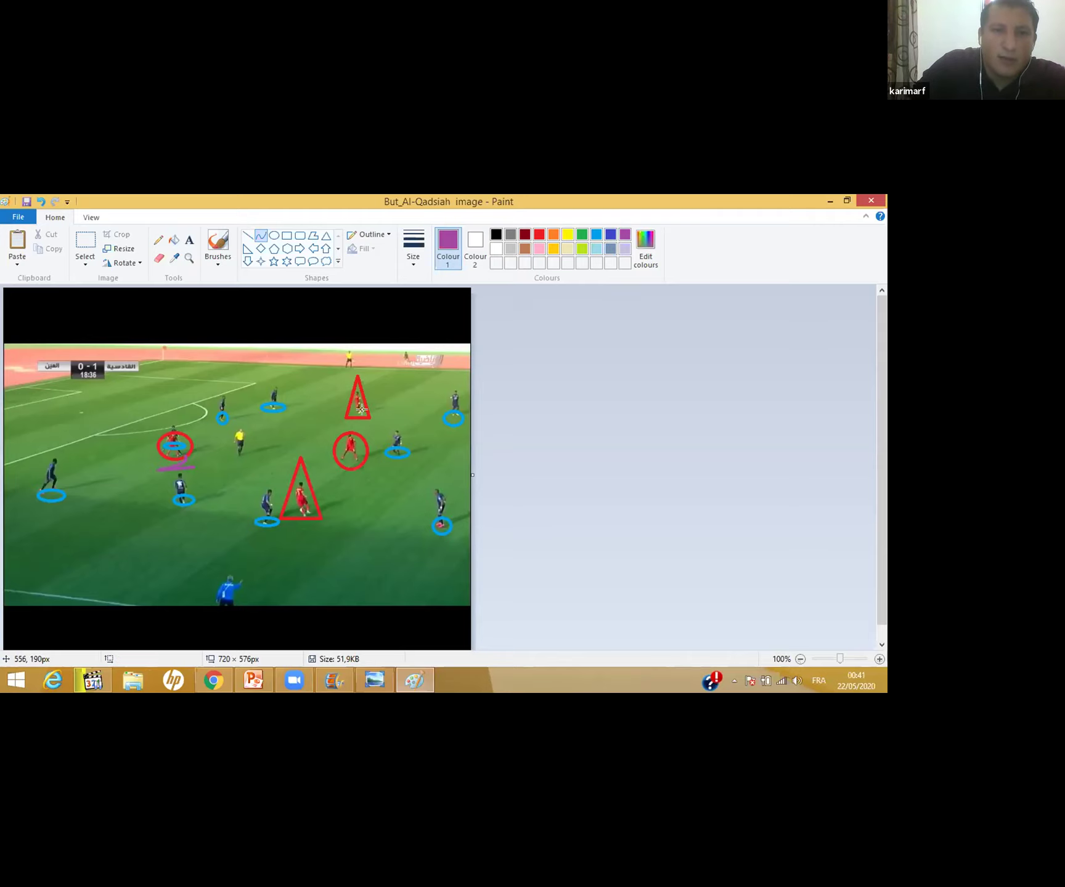
left_click(249, 236)
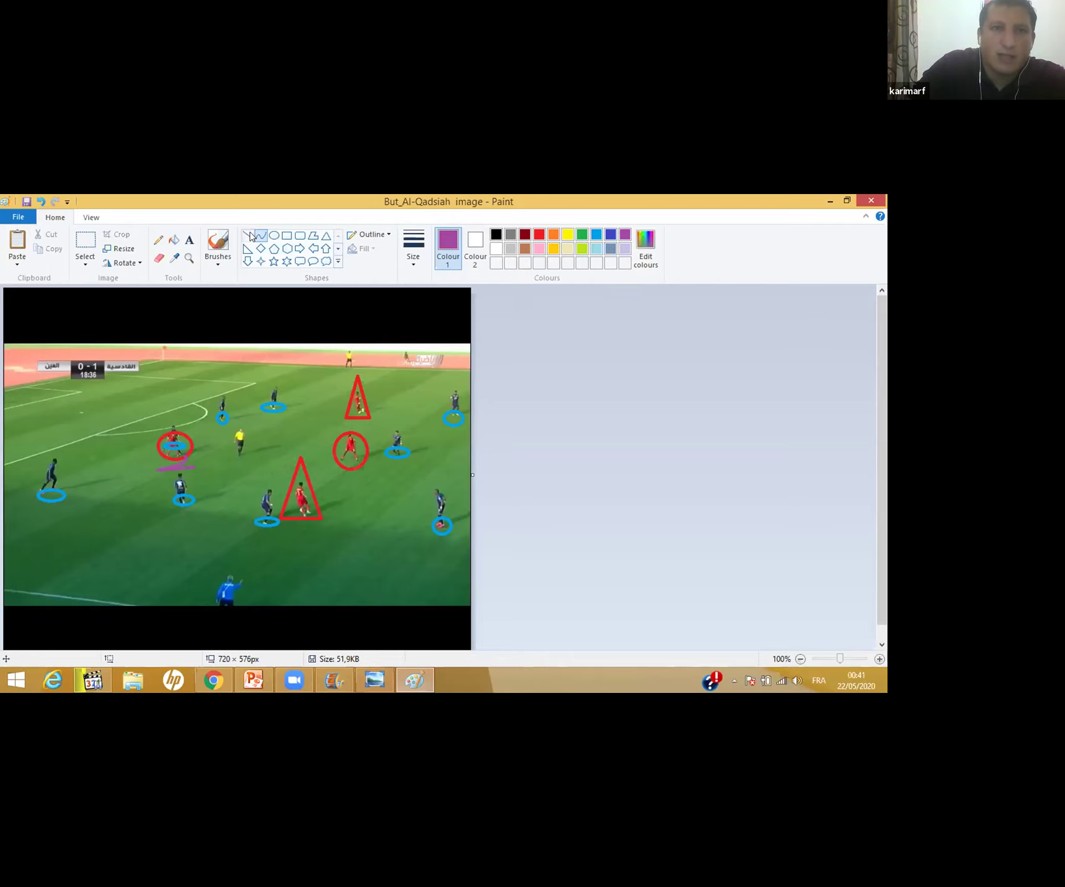
left_click(542, 236)
left_click_drag(343, 414, 193, 410)
left_click(226, 424)
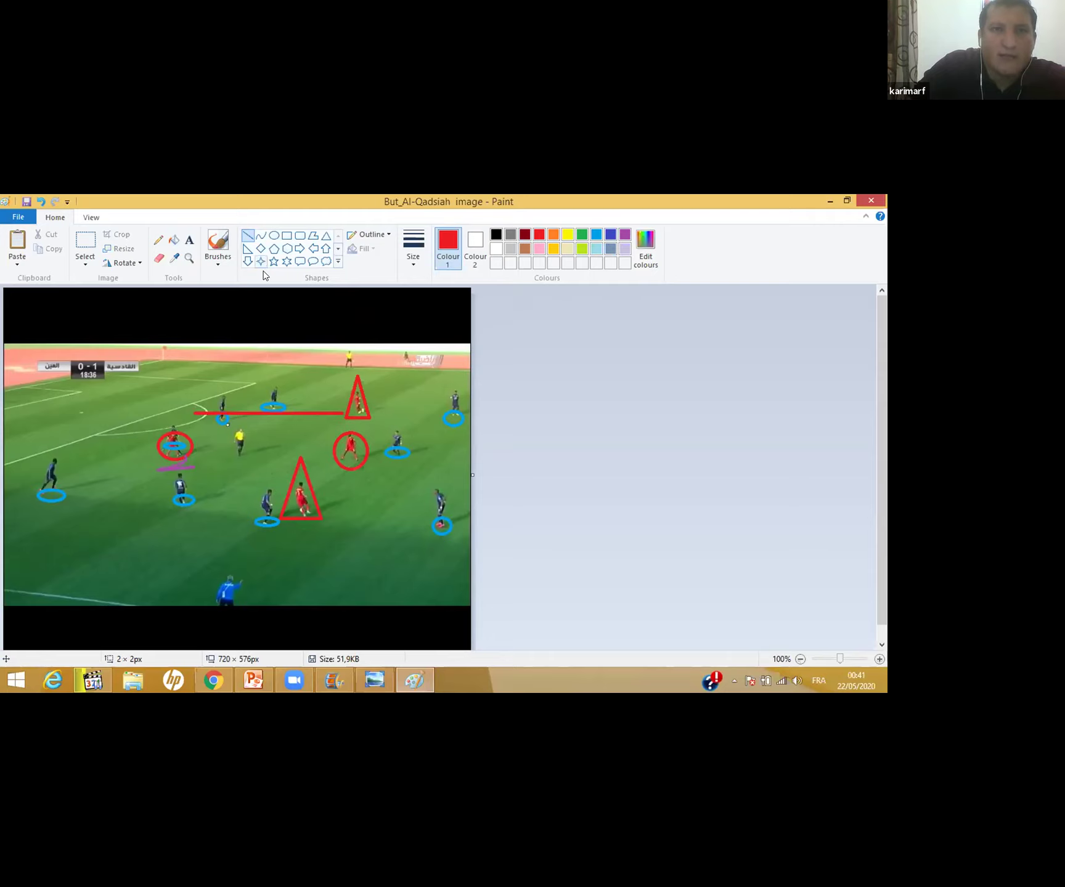
Draw a red left-arrow shape across the field, then delete it.
left_click(313, 248)
left_click_drag(336, 418, 185, 435)
left_click_drag(336, 418, 336, 424)
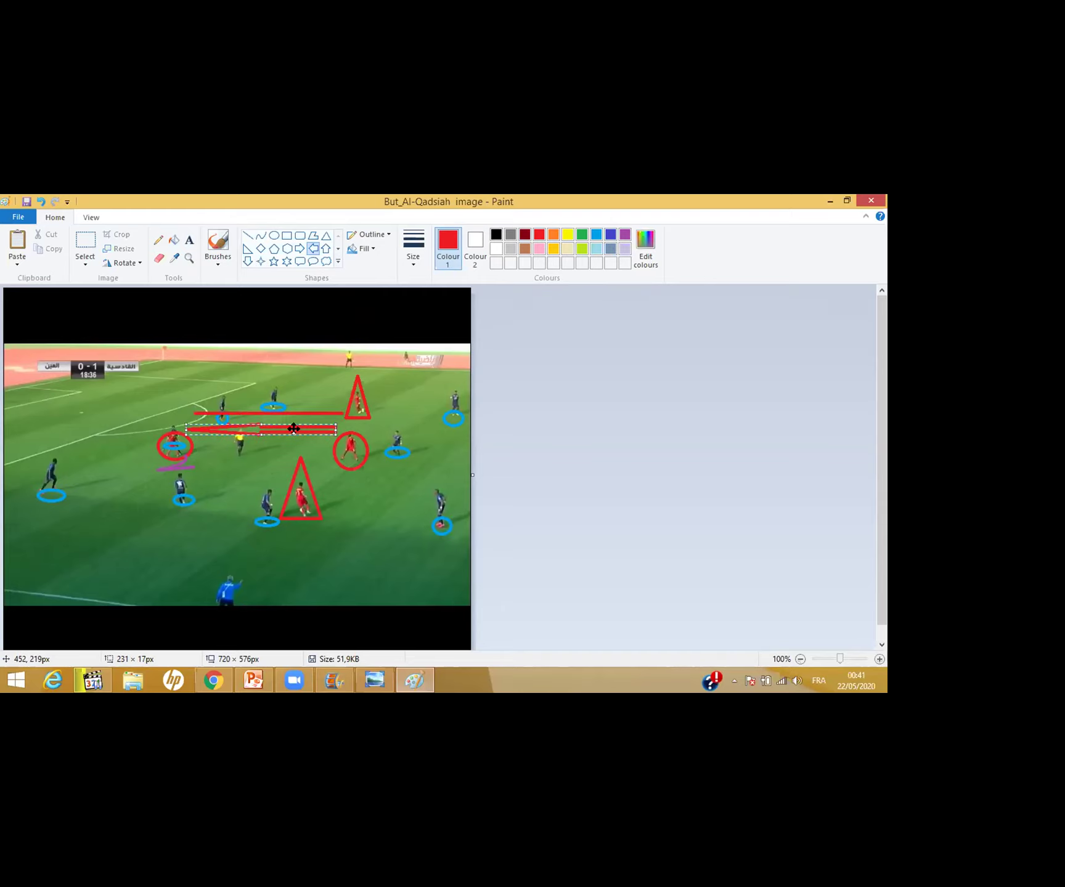
right_click(296, 428)
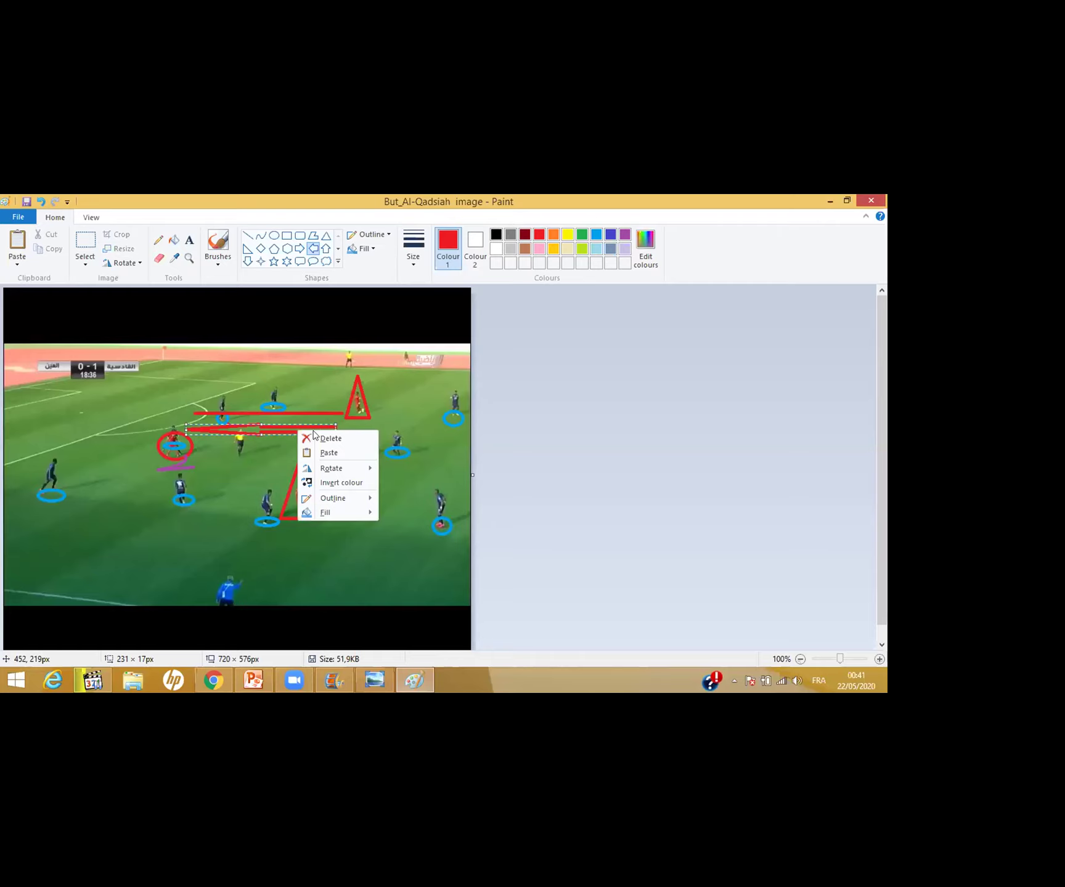
key("Delete")
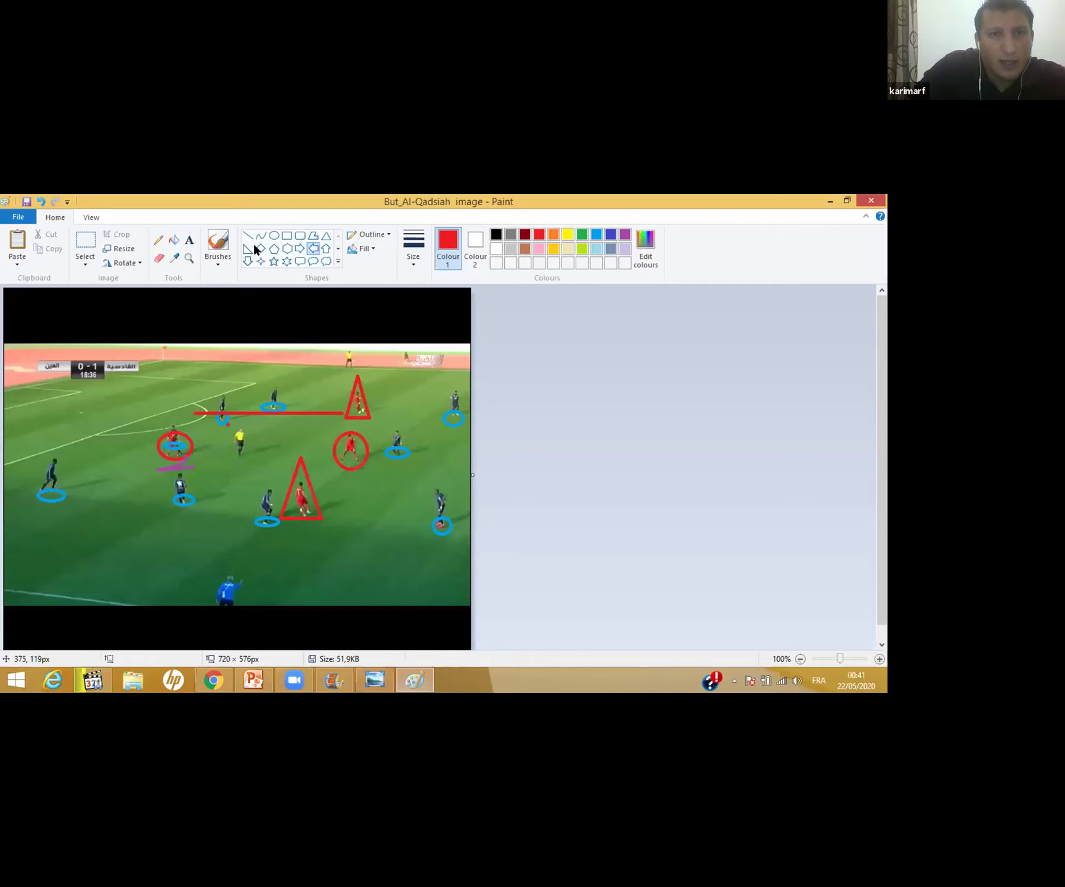
Add an arrowhead to the red line and draw a yellow arrowed pass line.
left_click(248, 235)
mouse_move(192, 411)
left_mouse_down()
mouse_move(203, 429)
mouse_move(194, 412)
mouse_move(205, 423)
mouse_move(206, 408)
left_mouse_up()
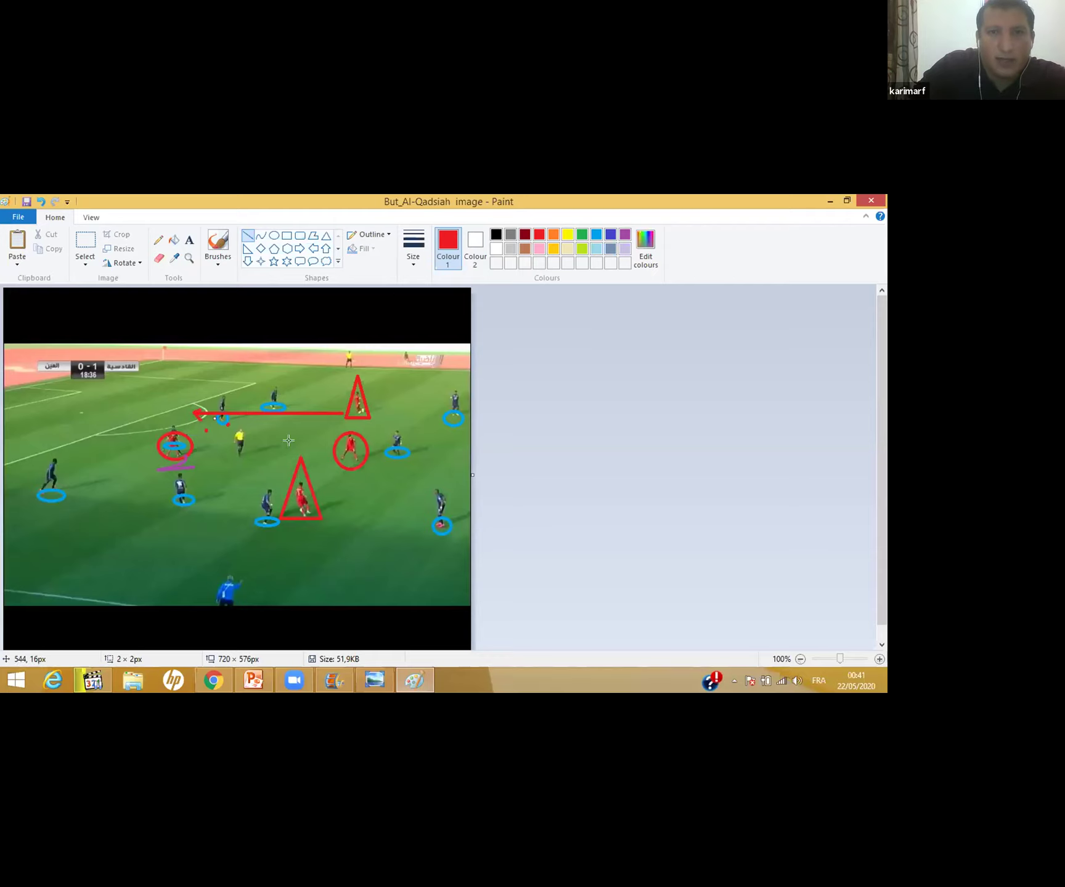
left_click(567, 234)
left_click_drag(301, 507, 178, 414)
left_click_drag(179, 413, 191, 420)
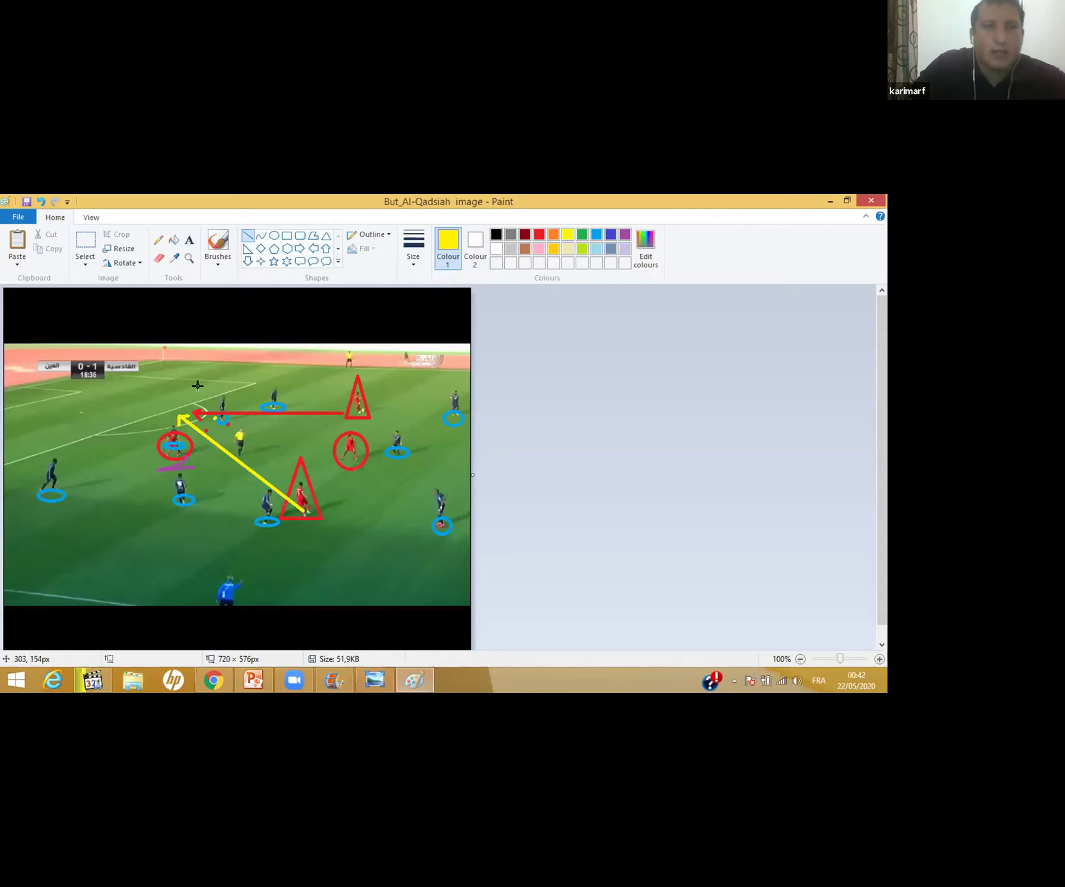
Save the annotated snapshot in Paint and close Paint.
left_click(18, 218)
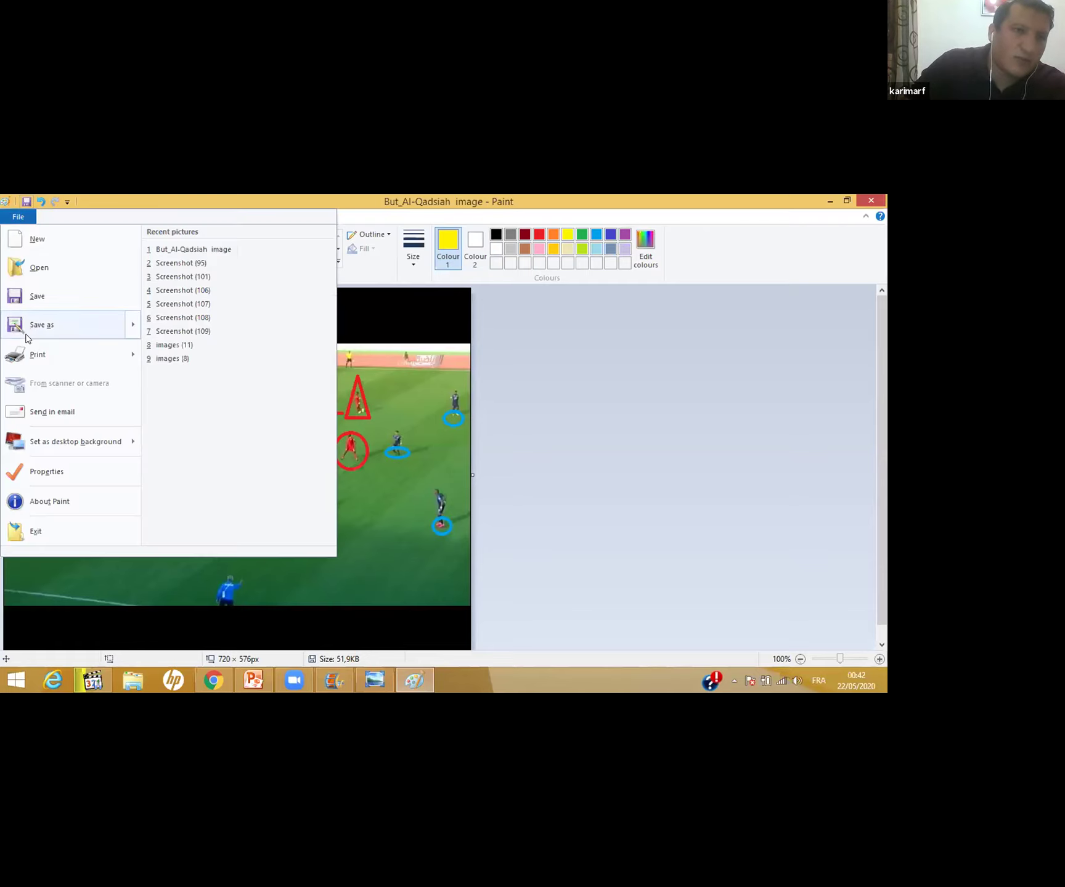
mouse_move(60, 336)
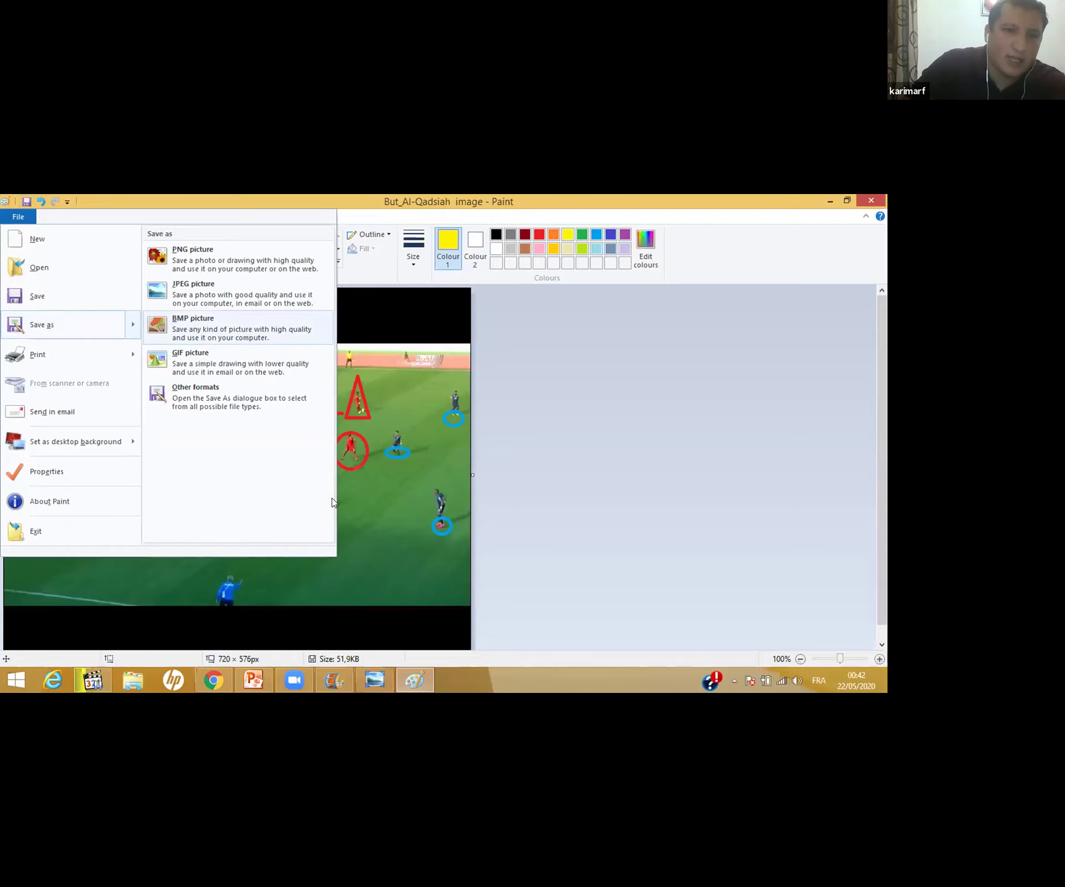
left_click(354, 521)
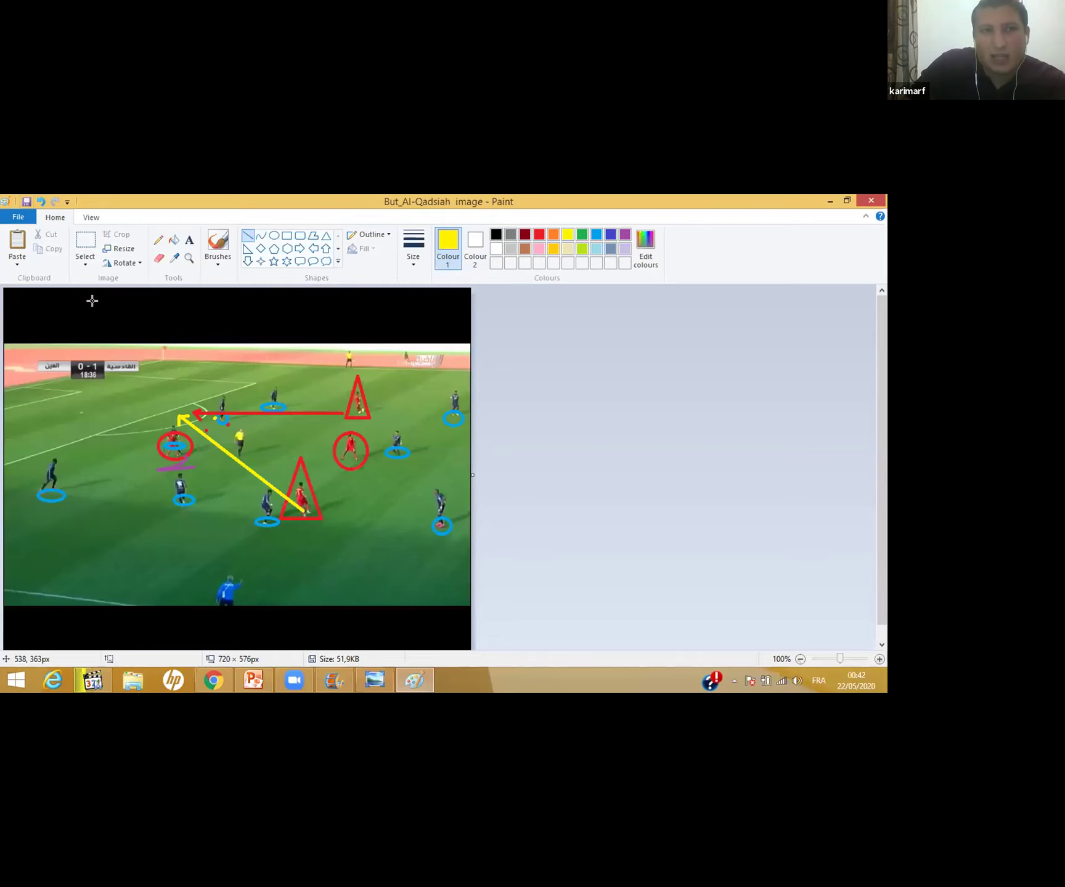
left_click(27, 201)
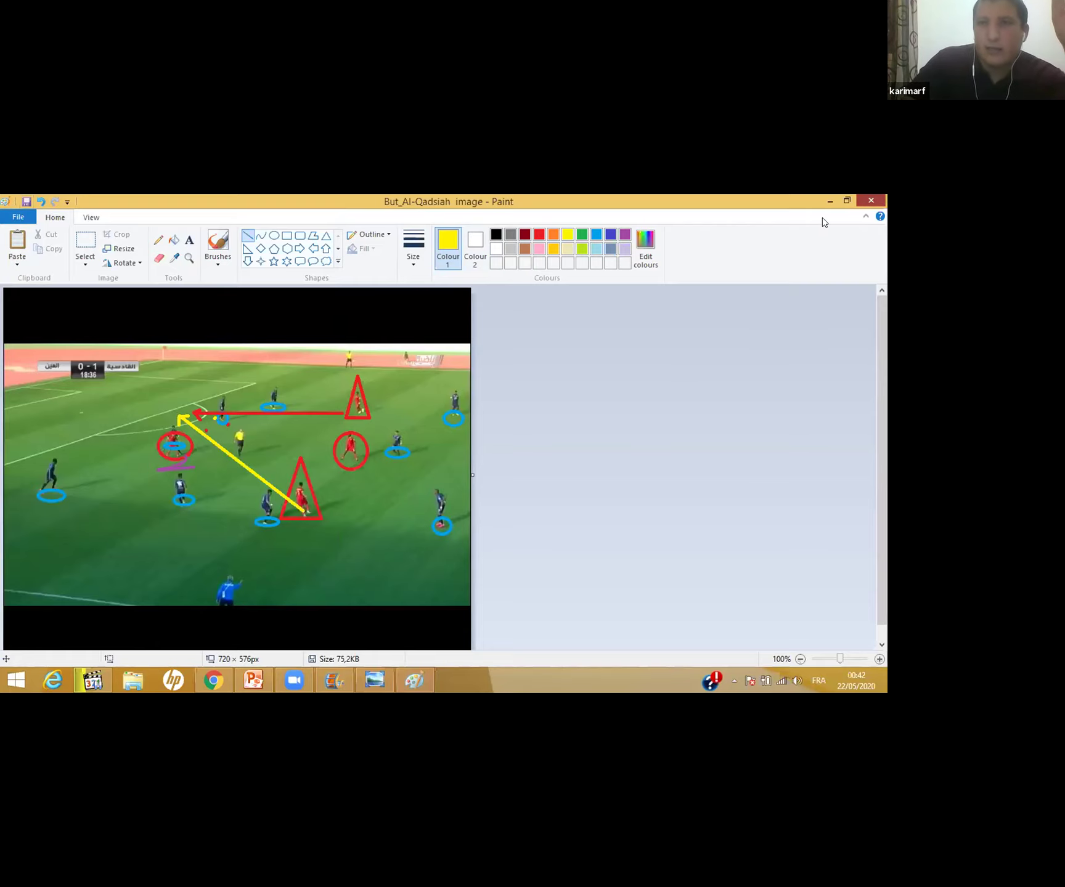
left_click(868, 202)
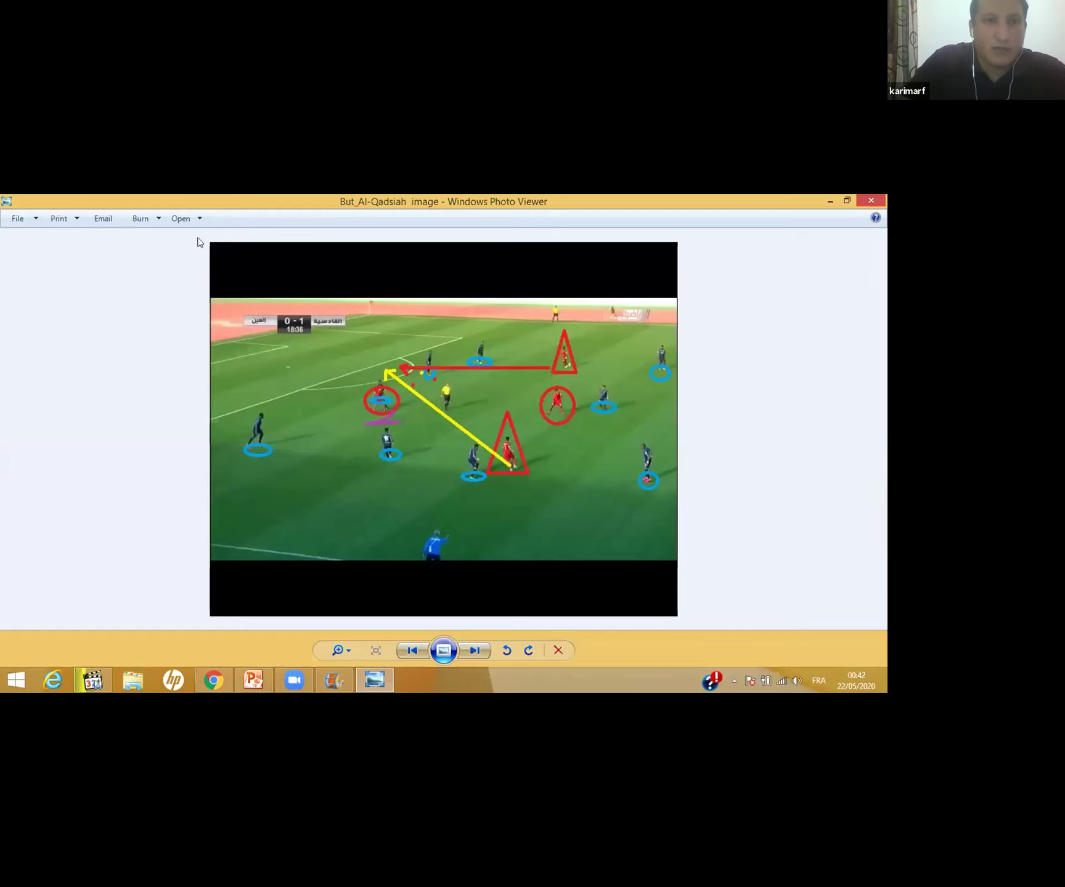
Copy the annotated image in Photo Viewer and return to the Movie Maker project.
left_click(32, 215)
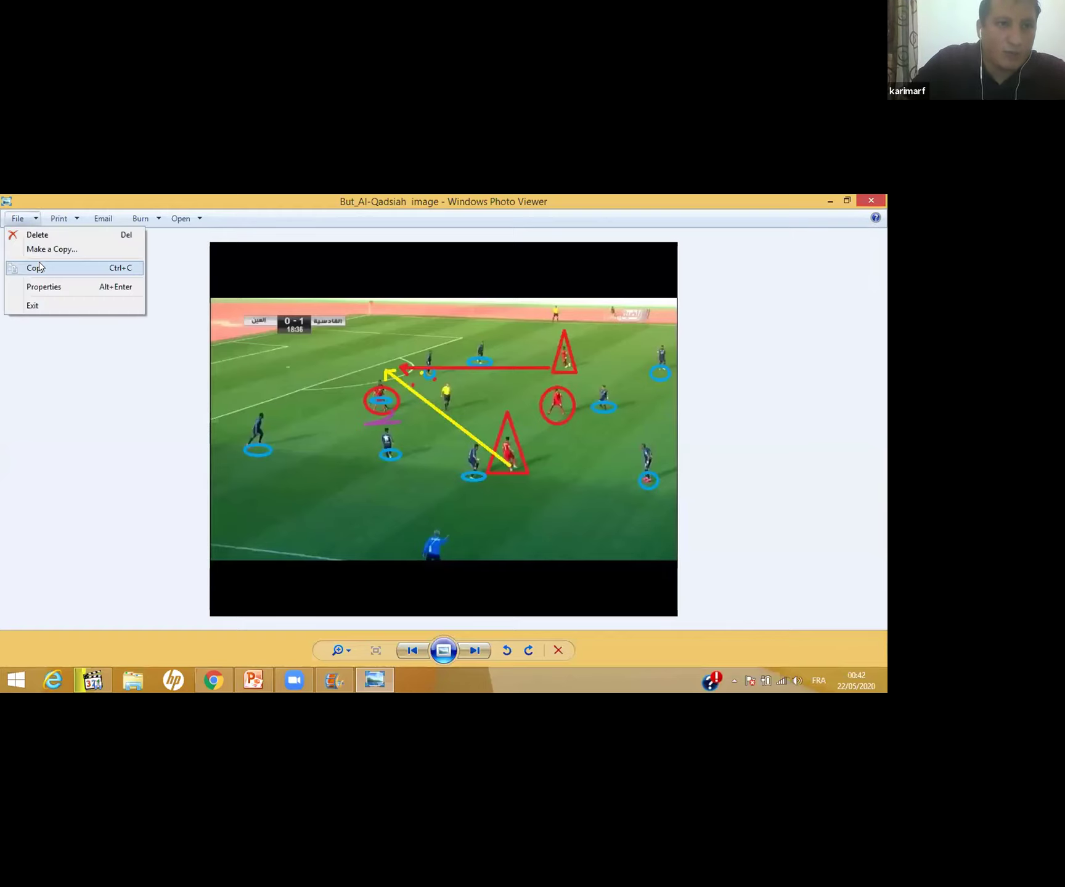
left_click(39, 267)
left_click(338, 668)
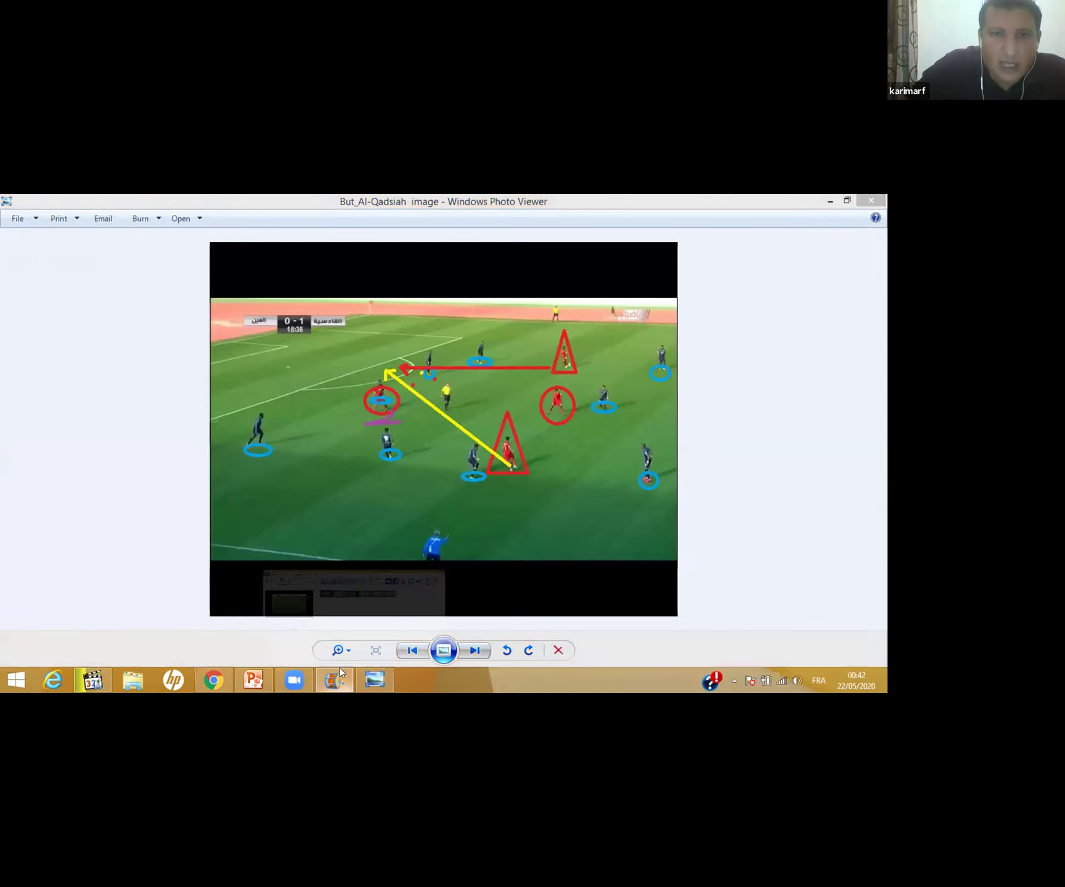
right_click(399, 326)
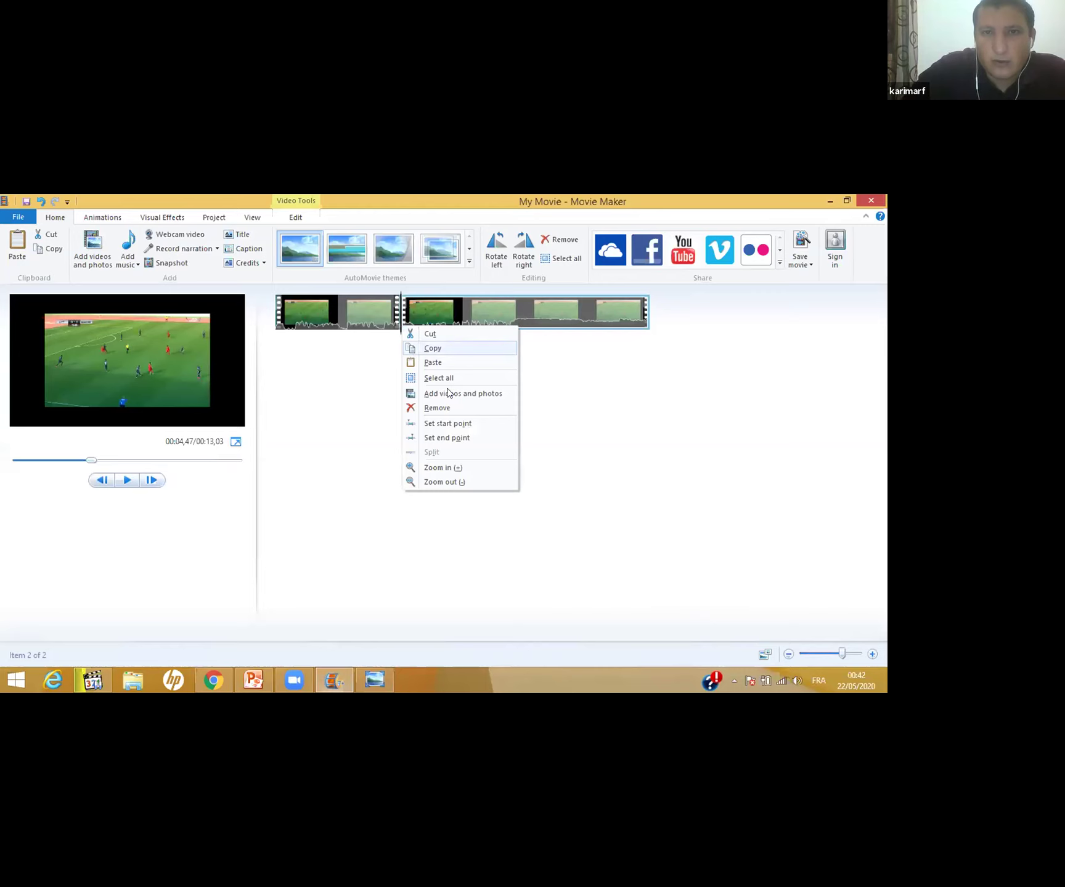
Add the But_Al-Qadsiah image and place it between the two video clips.
left_click(615, 593)
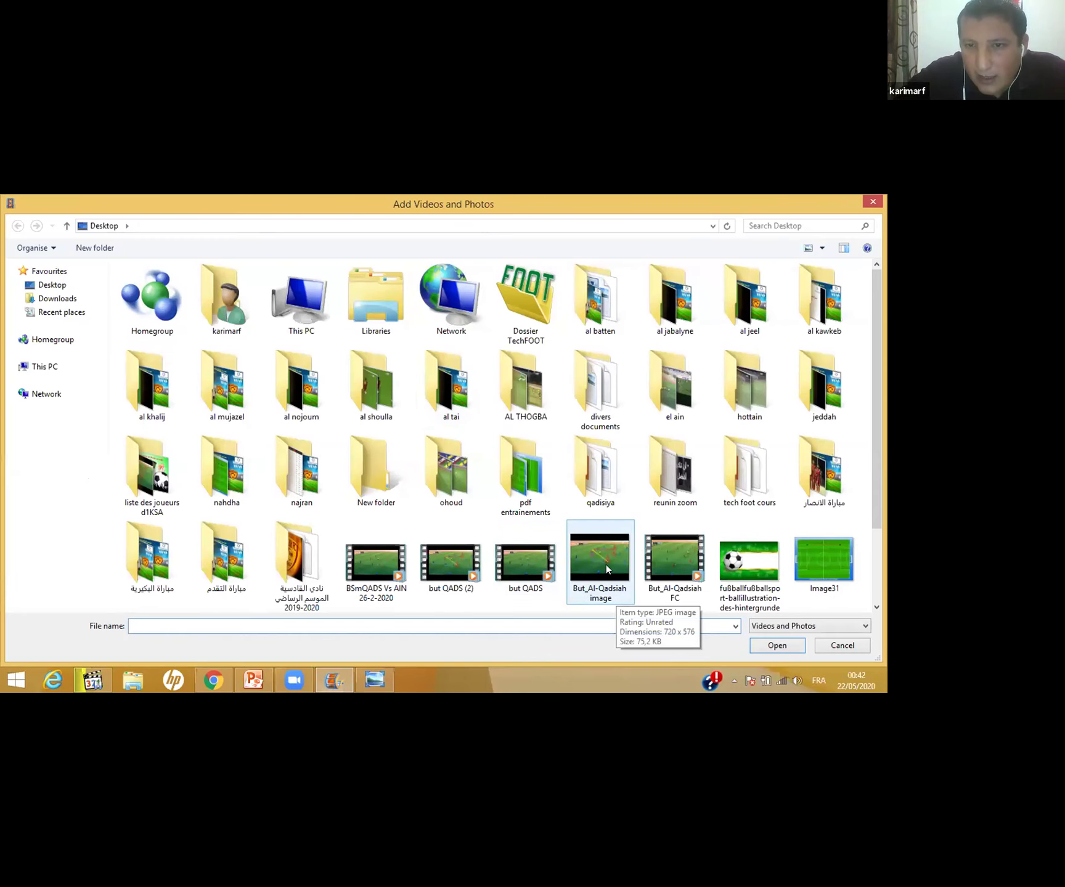
left_click(607, 567)
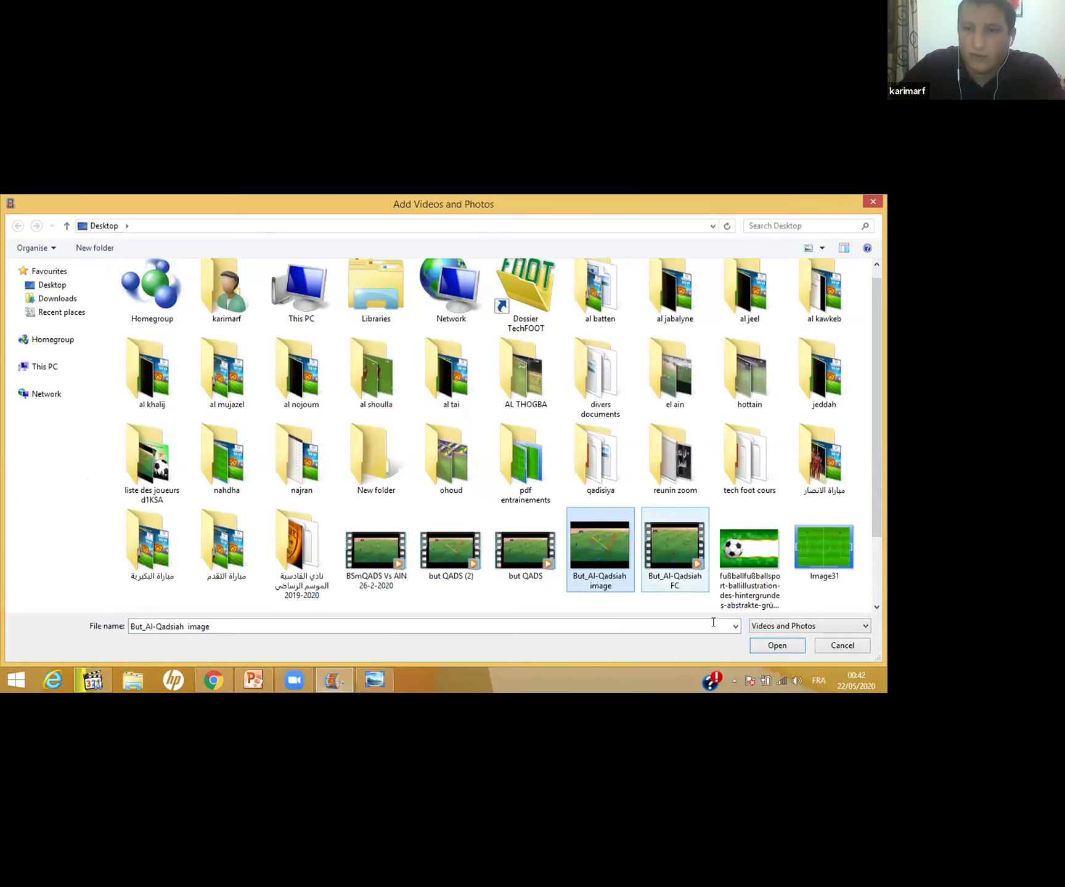
left_click(764, 646)
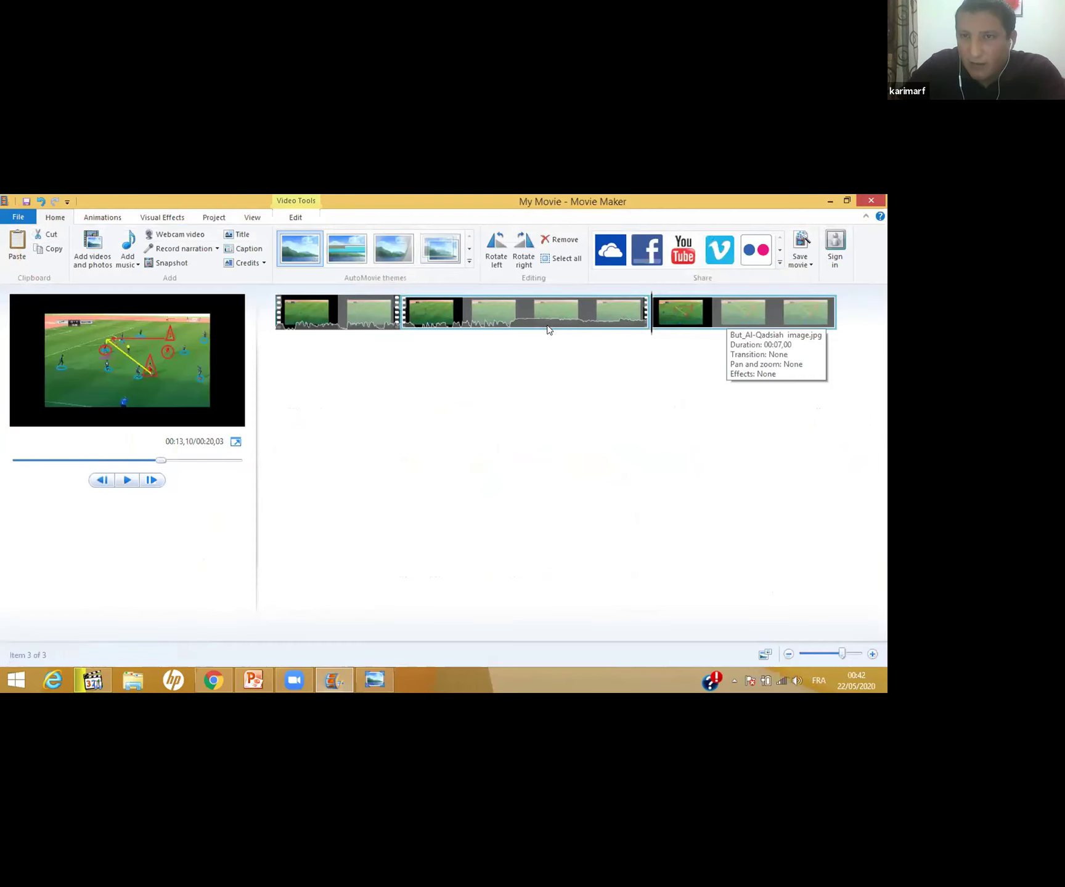
left_click_drag(684, 314, 430, 327)
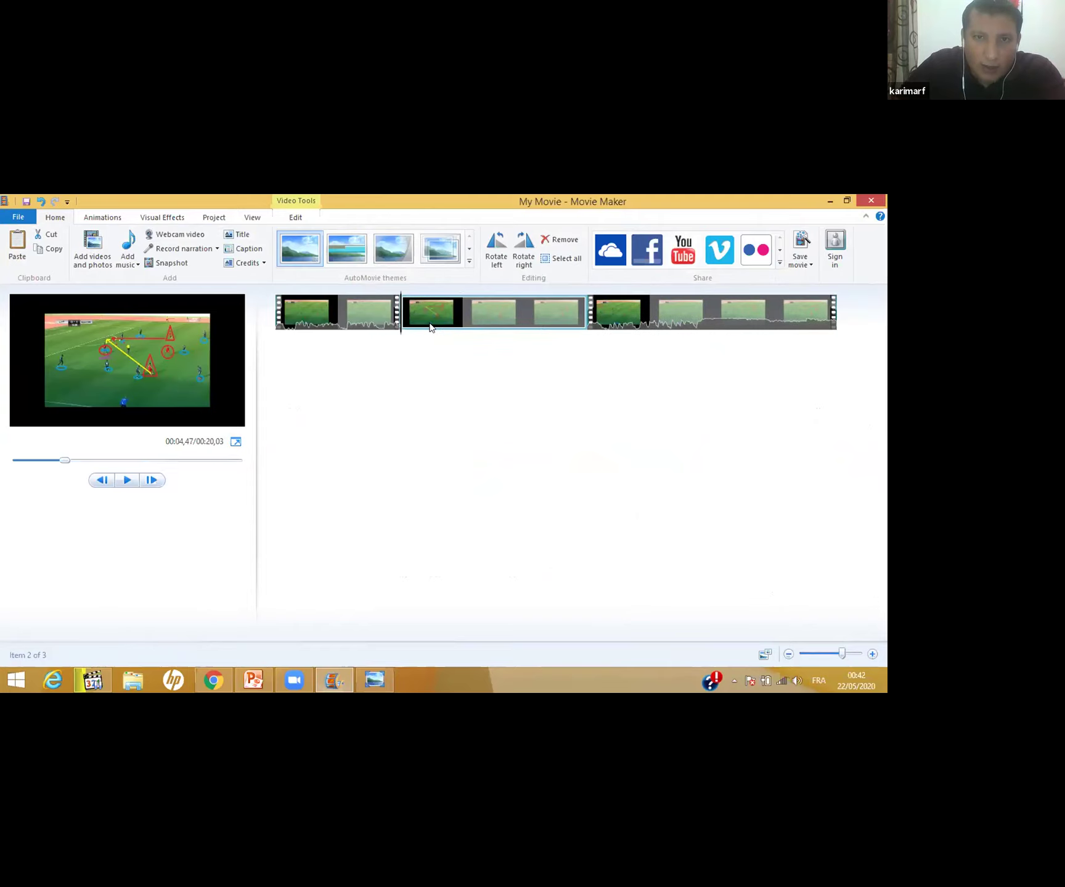
Preview the movie from the start, then select the inserted image clip.
left_click(313, 313)
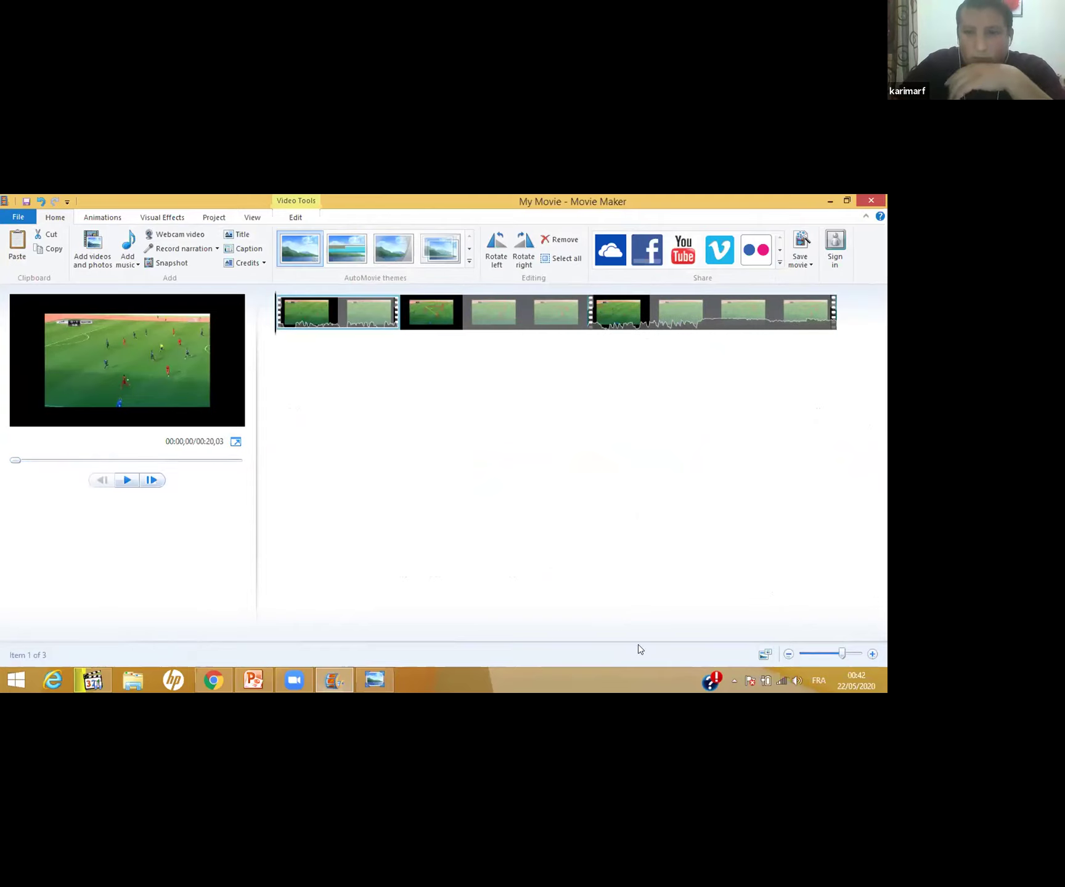
left_click(126, 481)
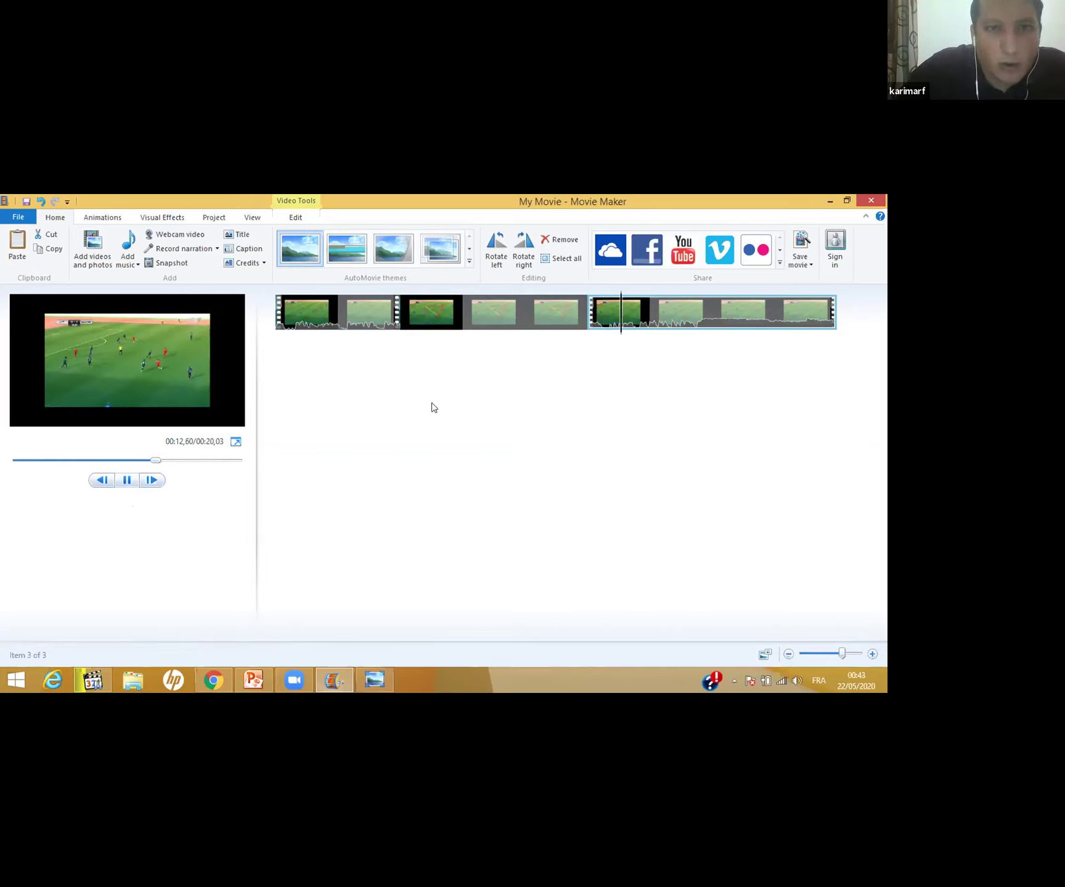
key("space")
left_click(460, 302)
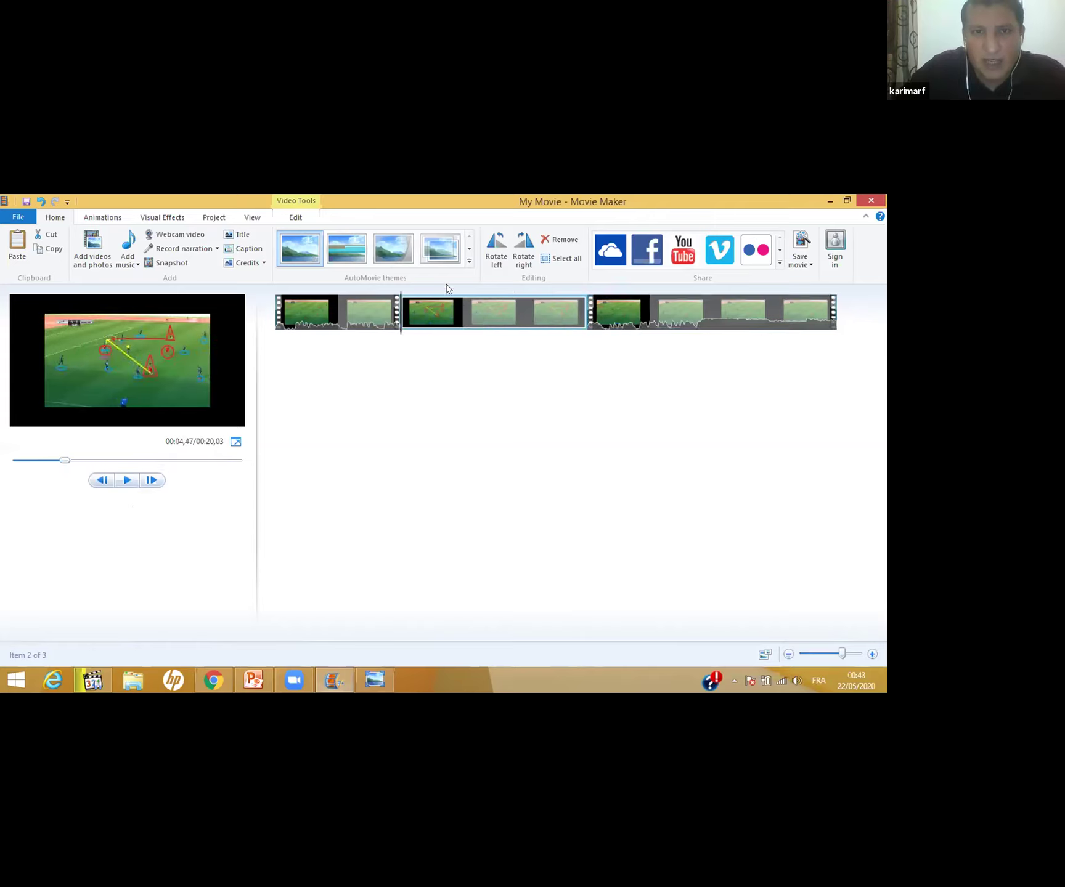
left_click(296, 219)
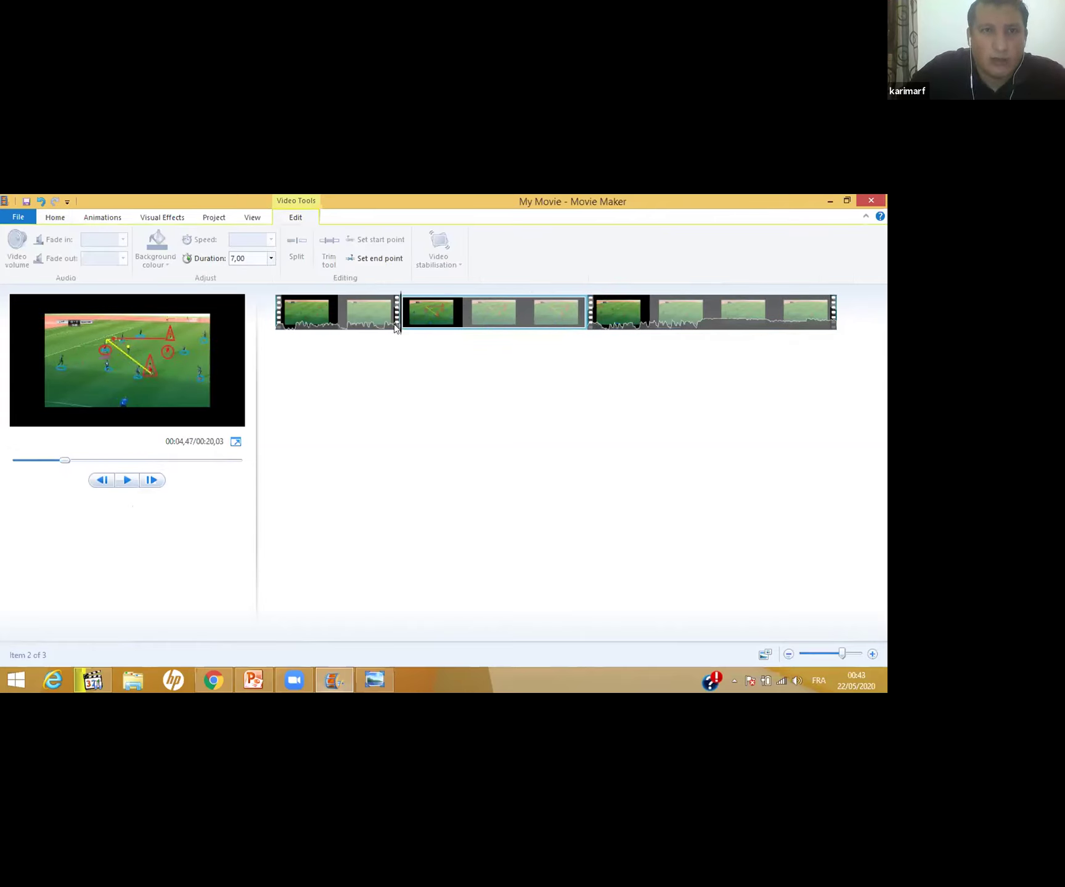
Set the image clip's duration to 2,00 seconds and preview the 00:15,03 movie.
left_click(271, 258)
left_click(241, 279)
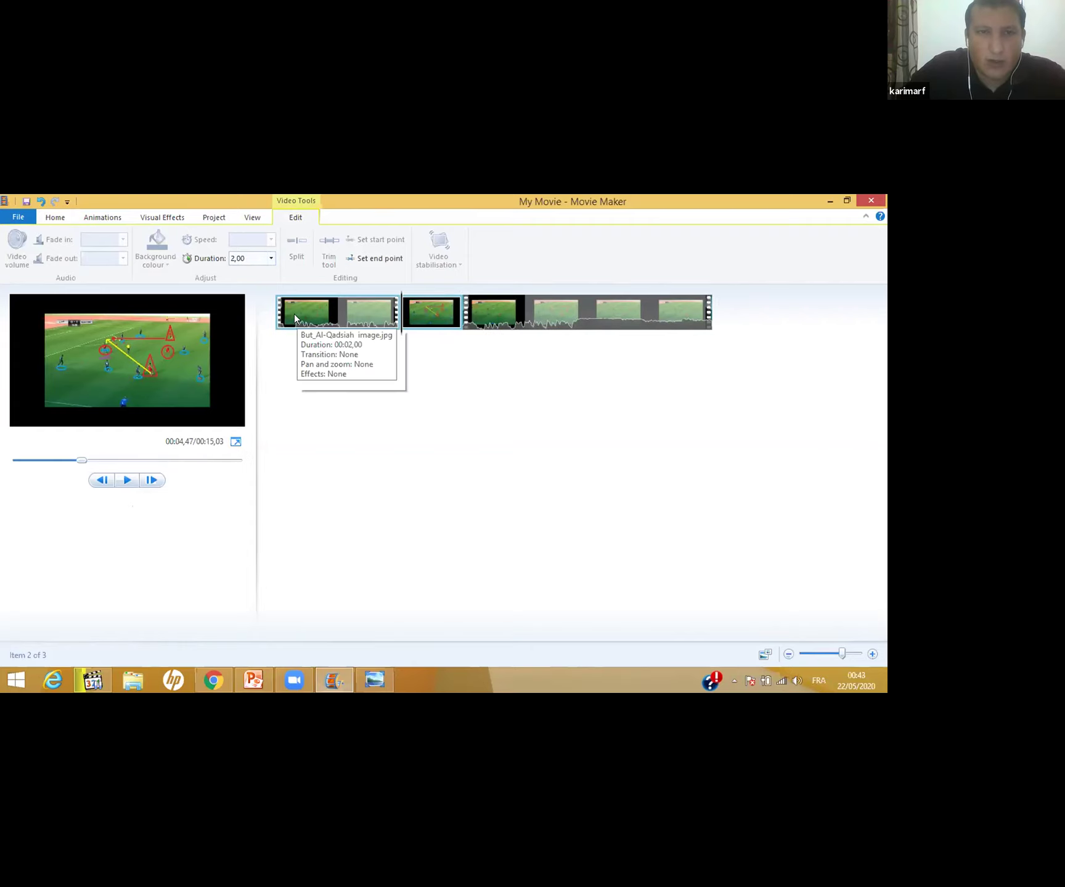
left_click(294, 314)
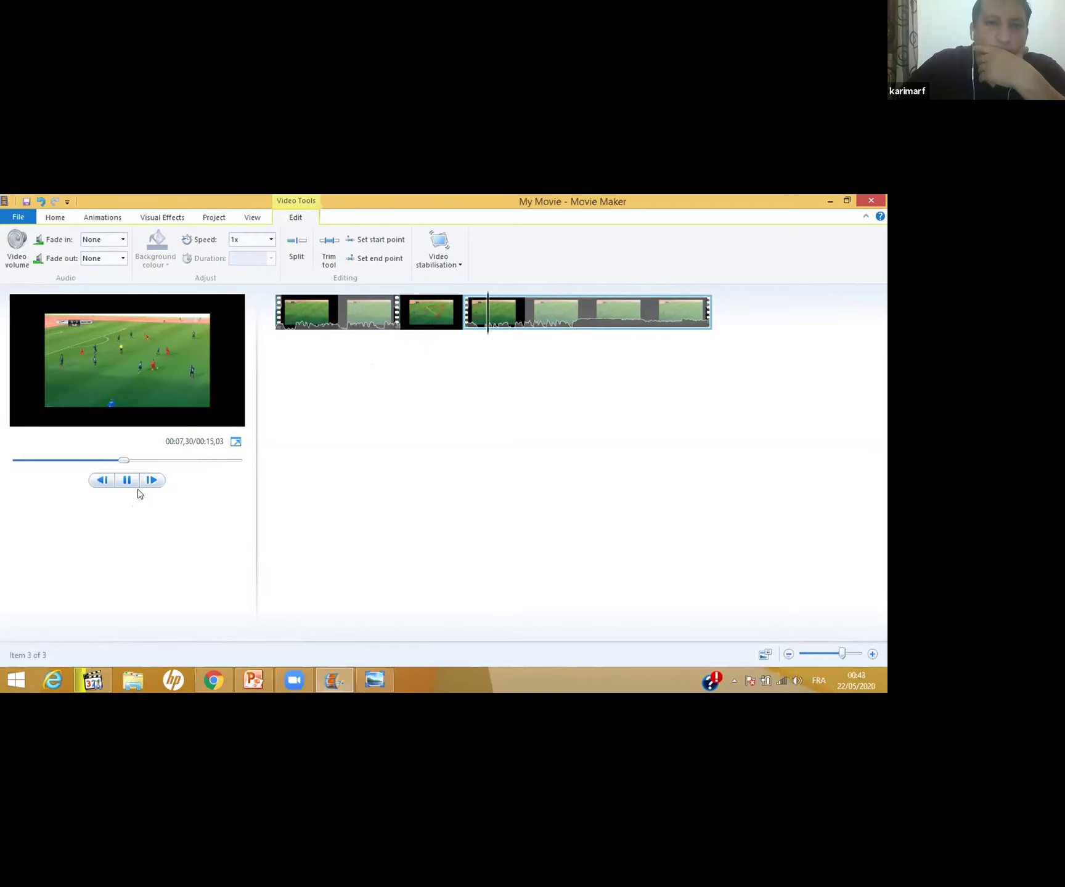
left_click(126, 482)
right_click(279, 327)
left_click(115, 258)
left_click(65, 219)
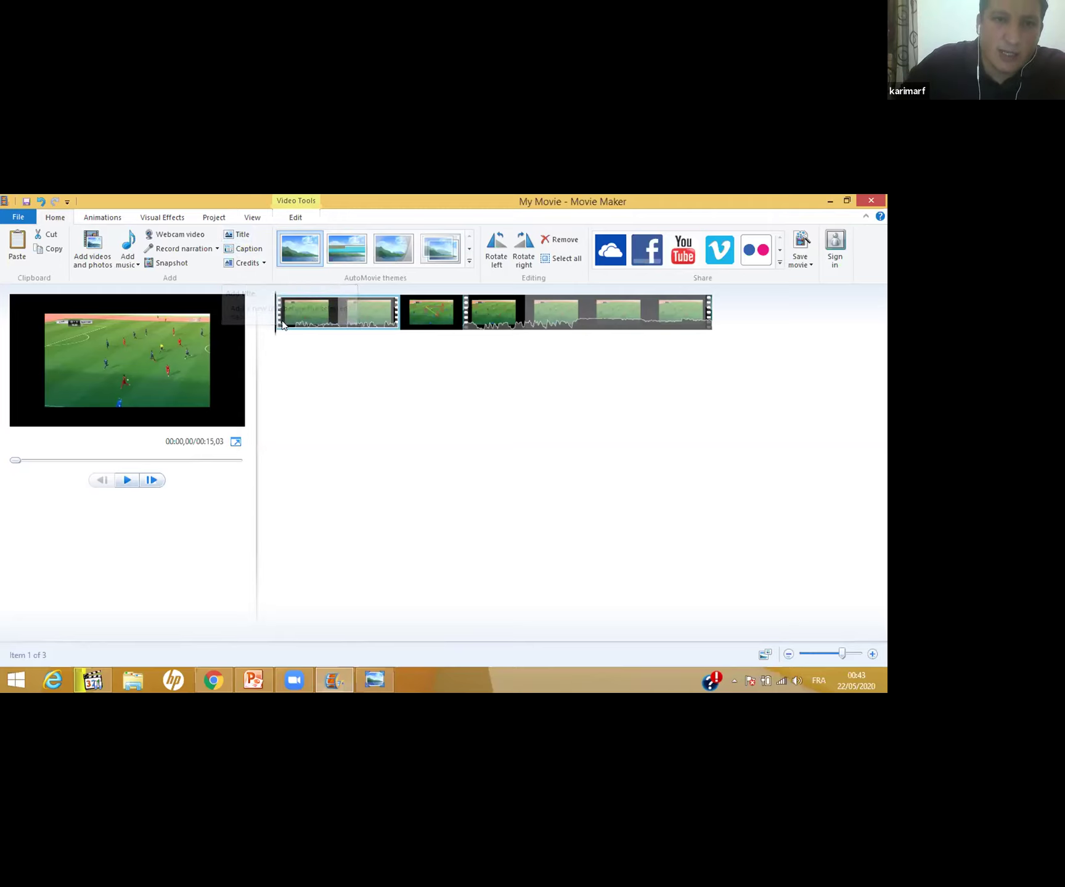
Insert an opening title card reading 'but stanley'.
left_click(241, 236)
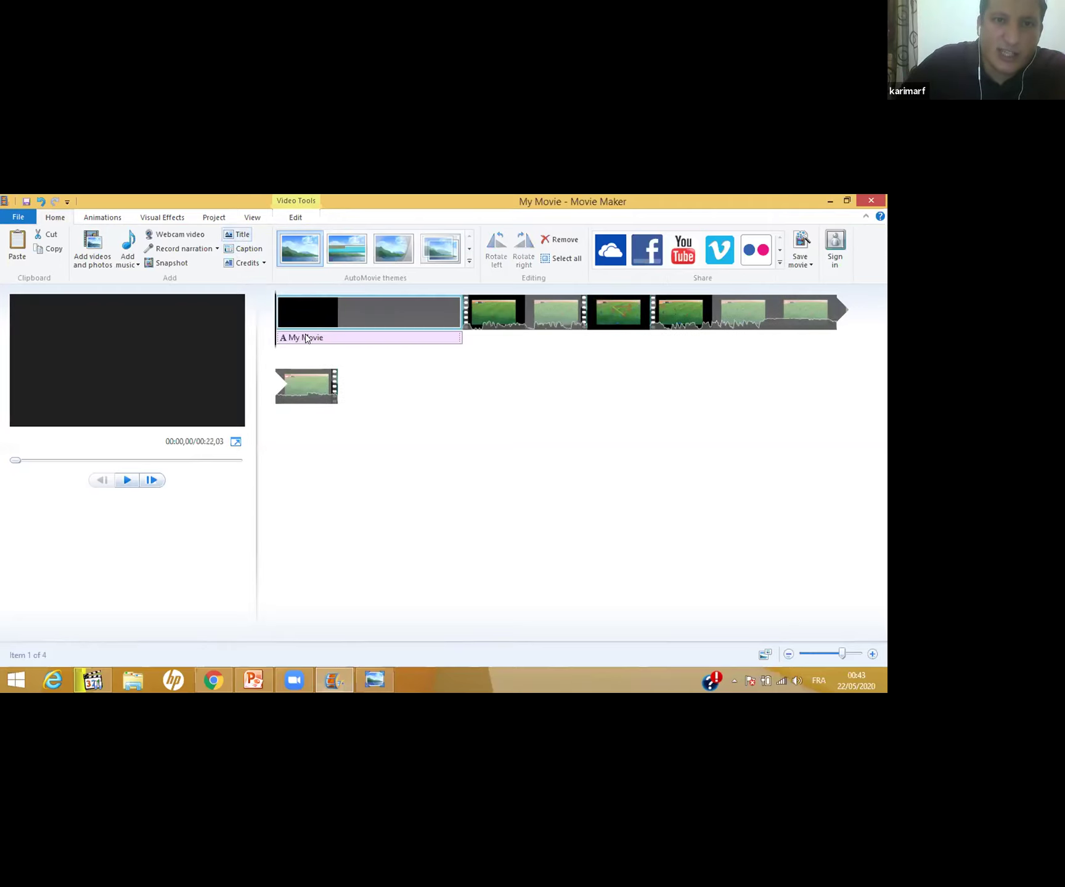
triple_click(102, 368)
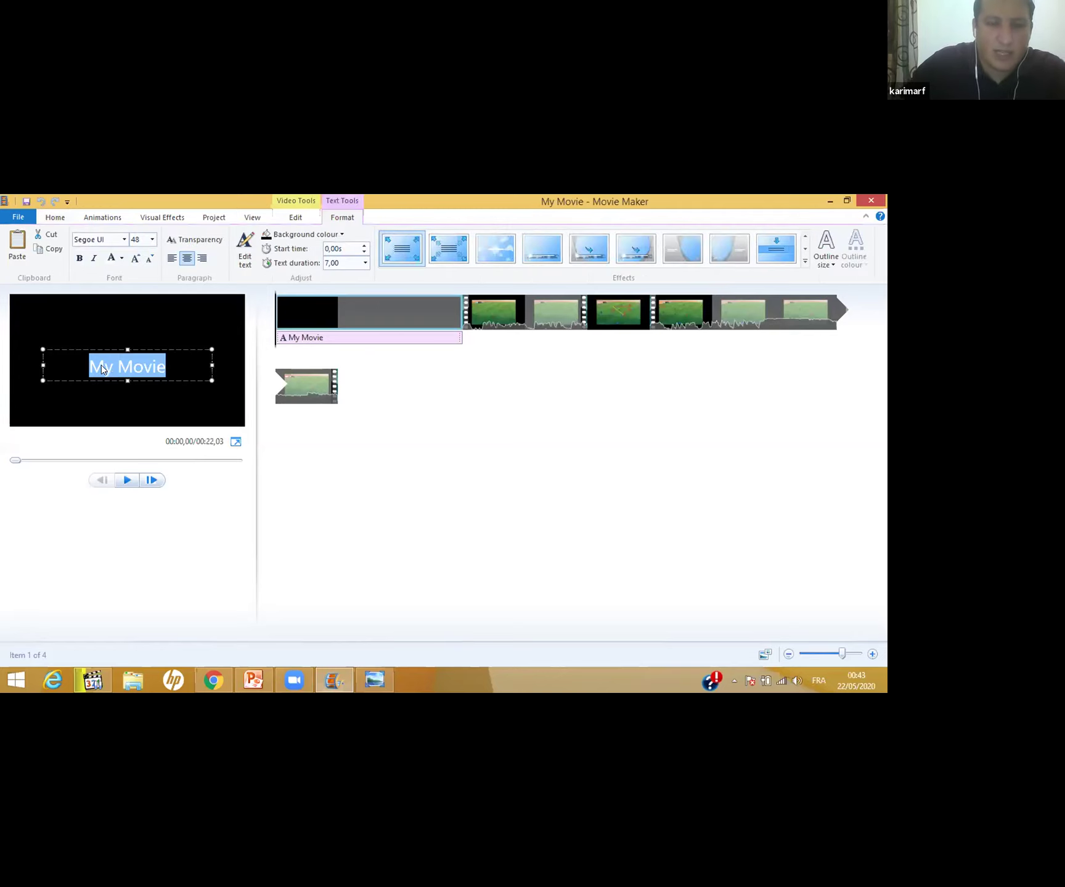
type("but s")
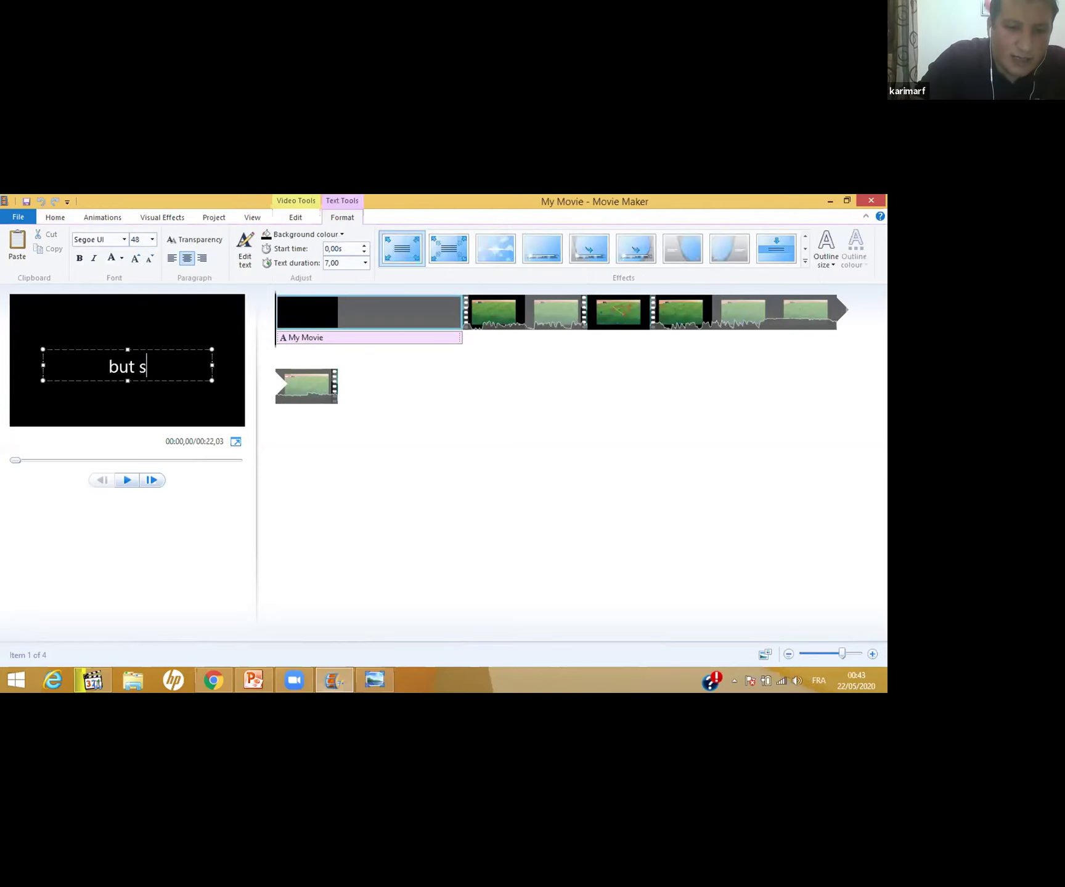
type("tanley")
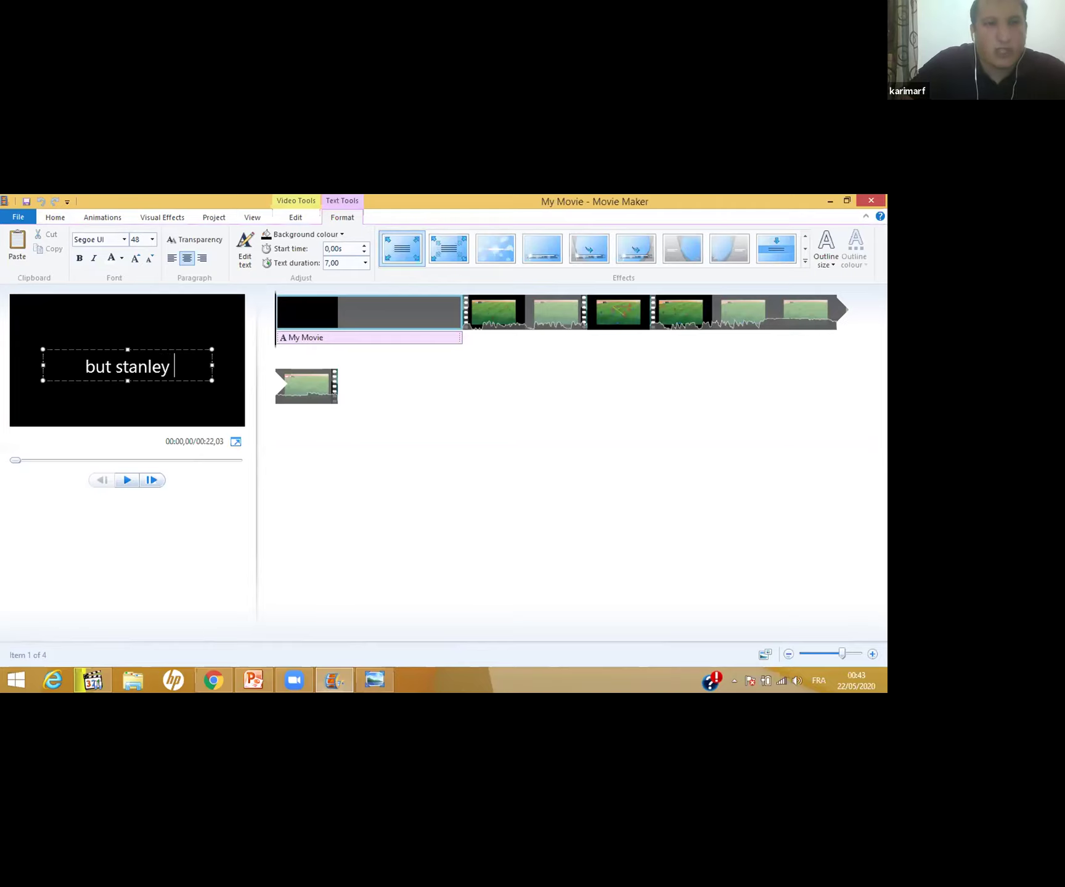
Format the title text as bold red Times New Roman.
left_click_drag(175, 366, 82, 290)
left_click(79, 259)
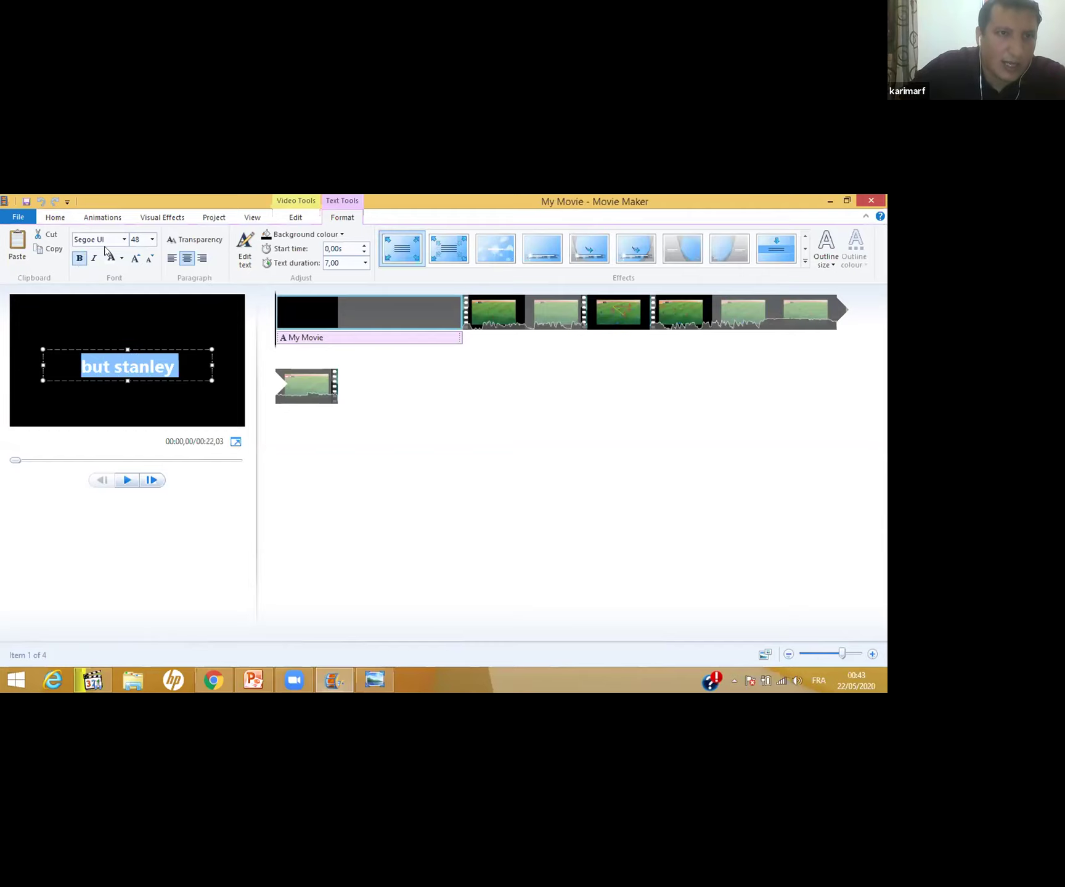
left_click(122, 240)
scroll(119, 431, "down", 5)
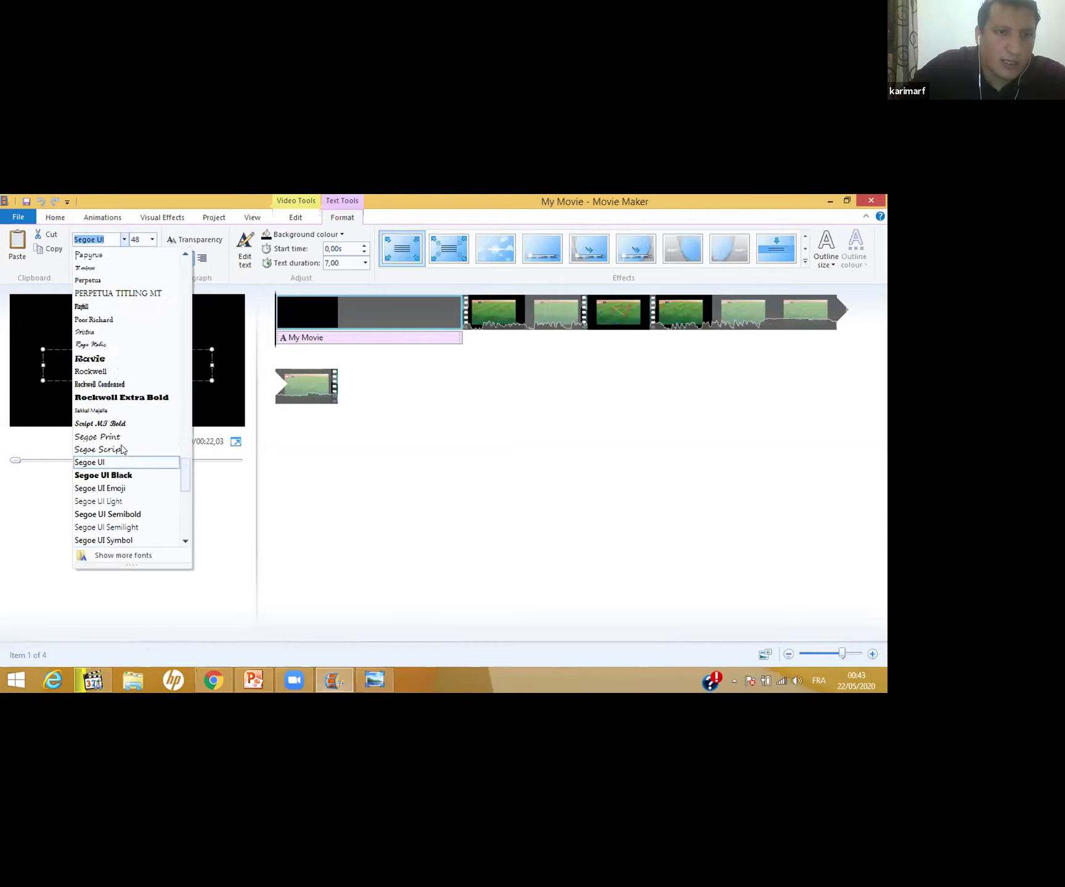
scroll(126, 462, "down", 2)
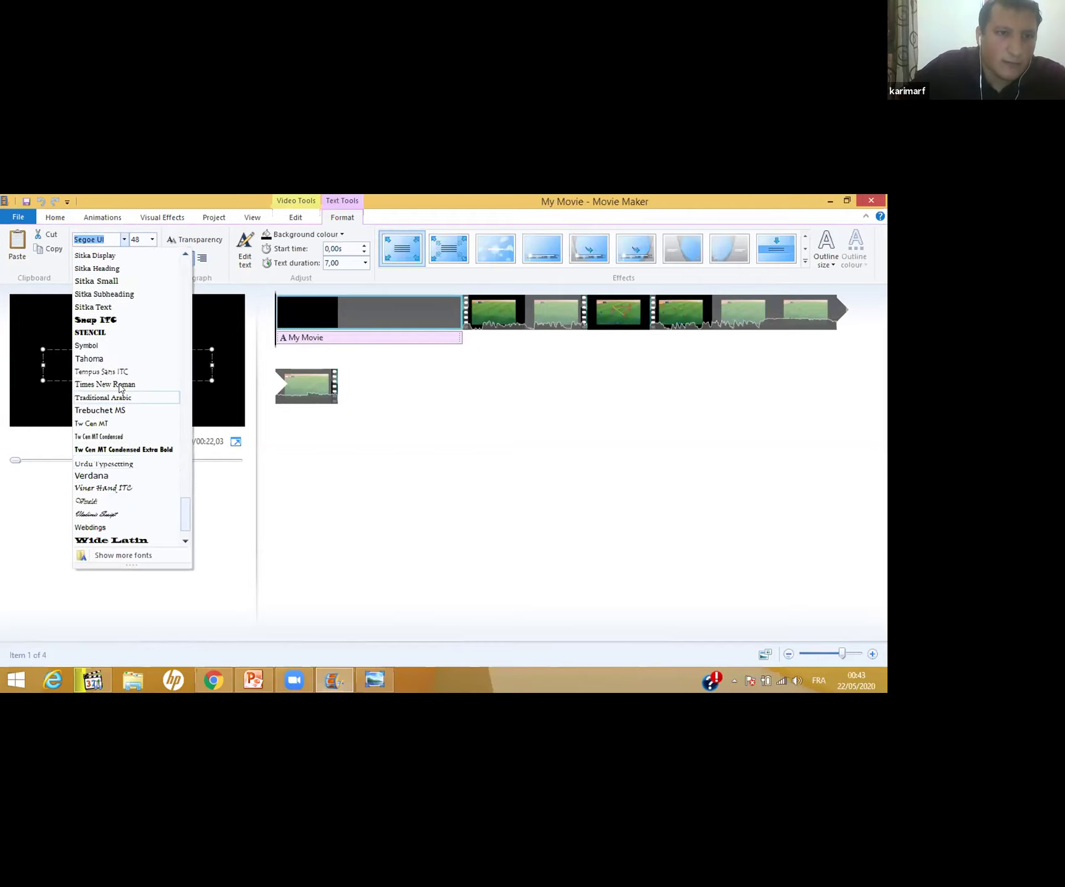
left_click(125, 384)
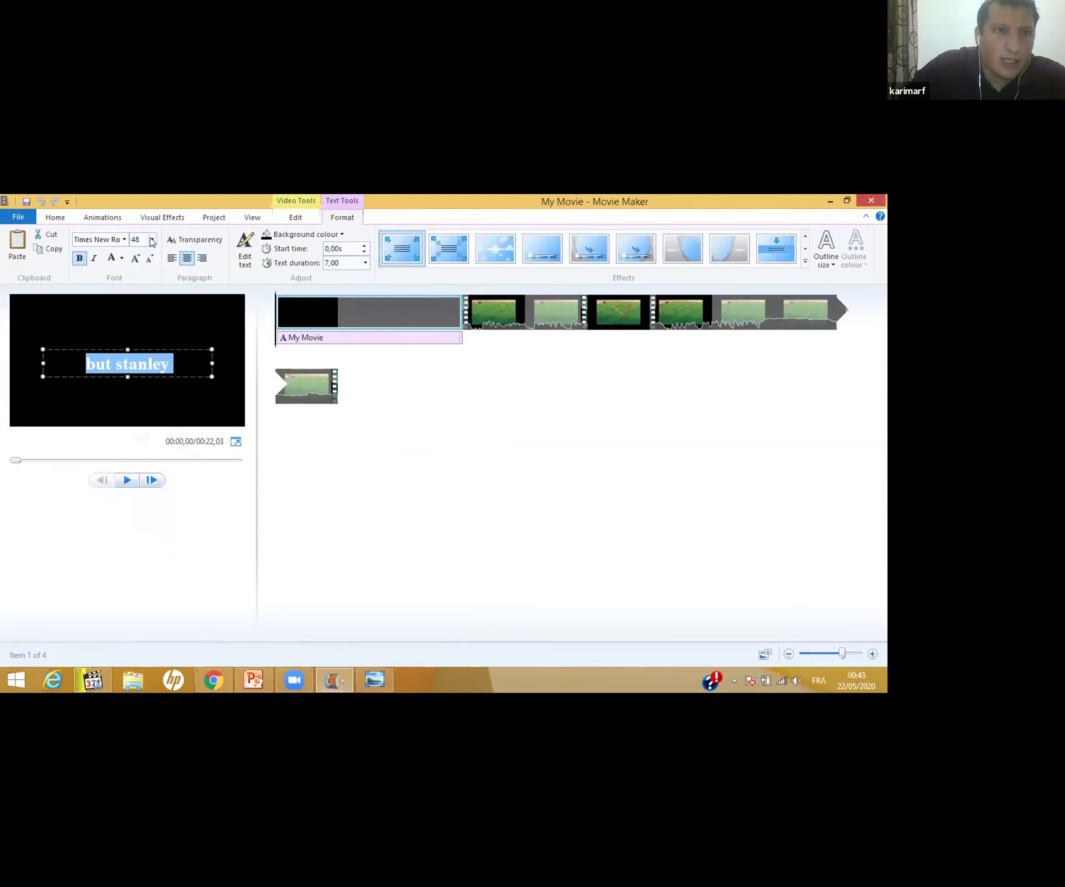
left_click(122, 258)
left_click(125, 294)
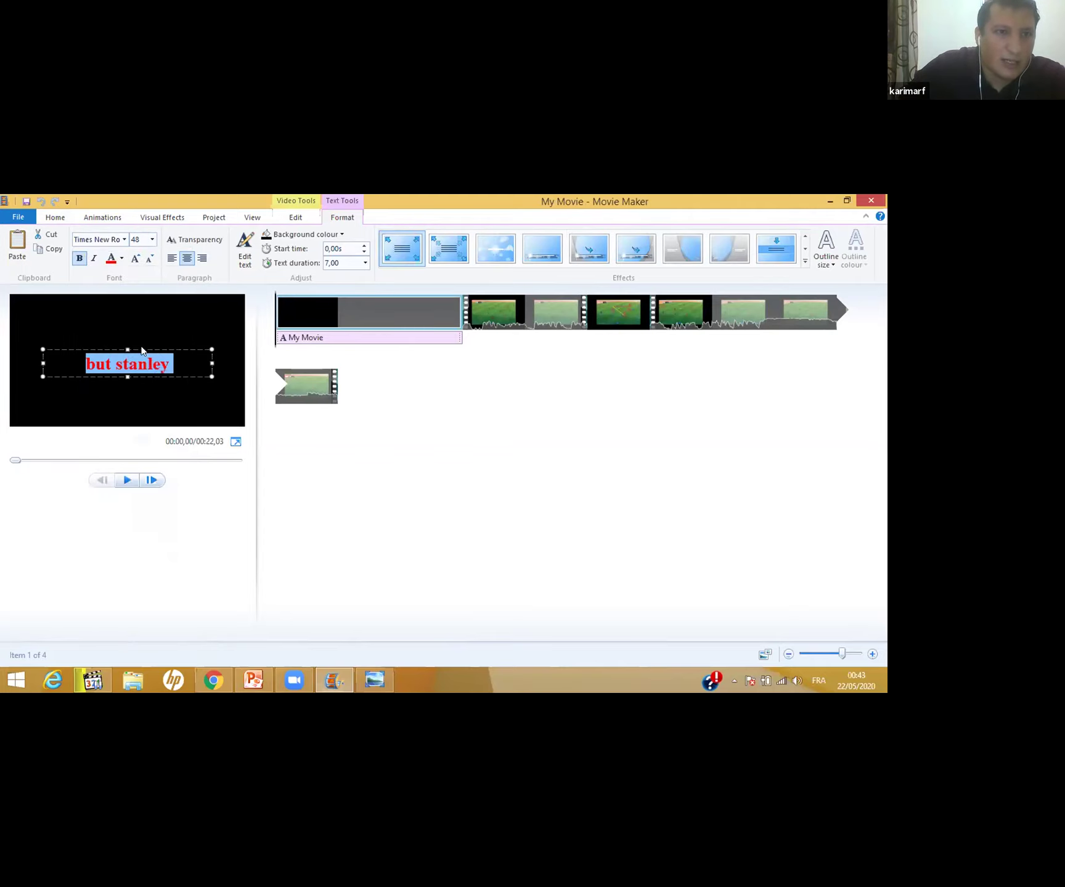
Give the title an animation effect and a 2,00-second duration, then play full screen.
left_click(338, 486)
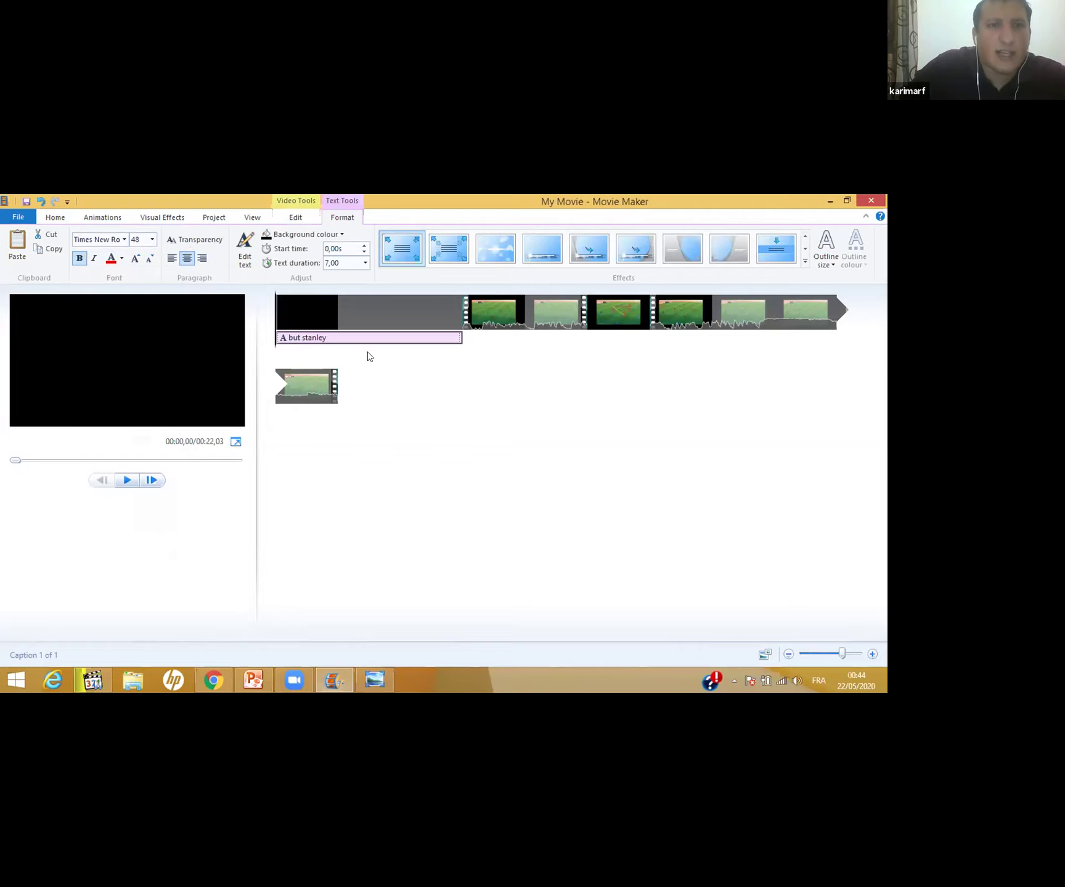
left_click(338, 311)
left_click(153, 367)
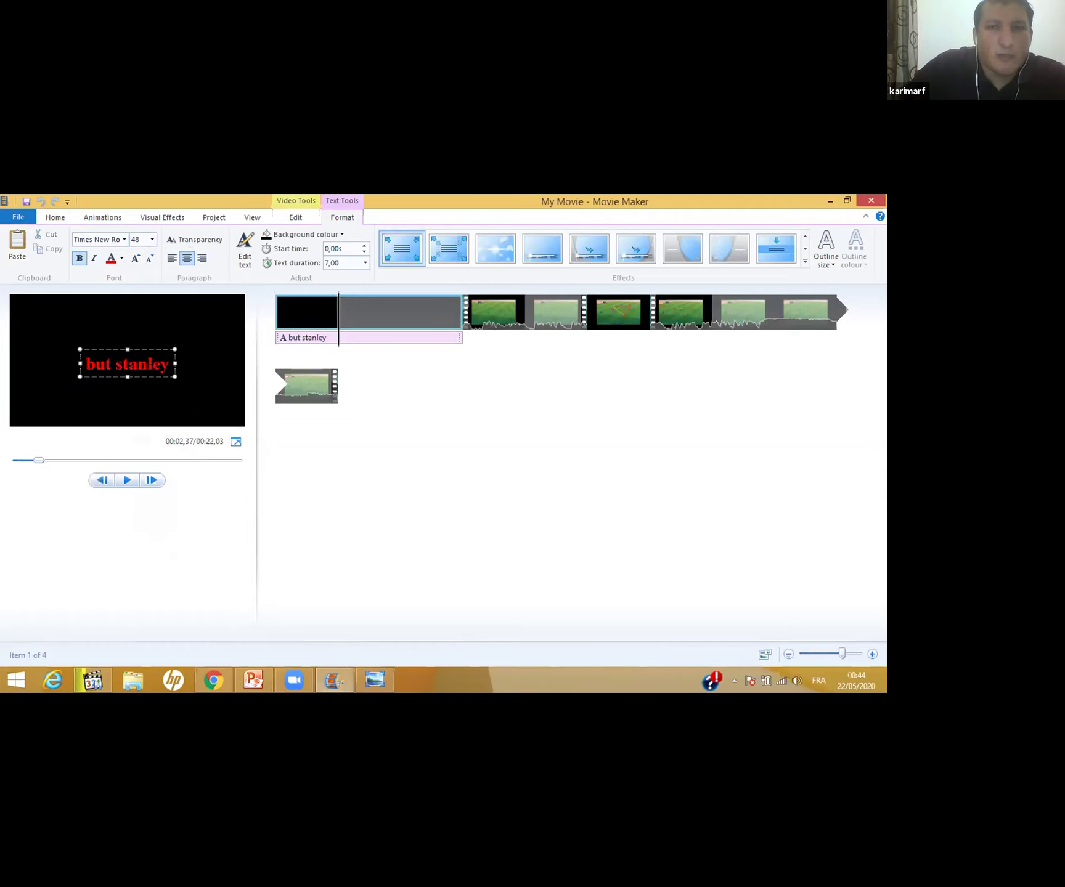
left_click(499, 245)
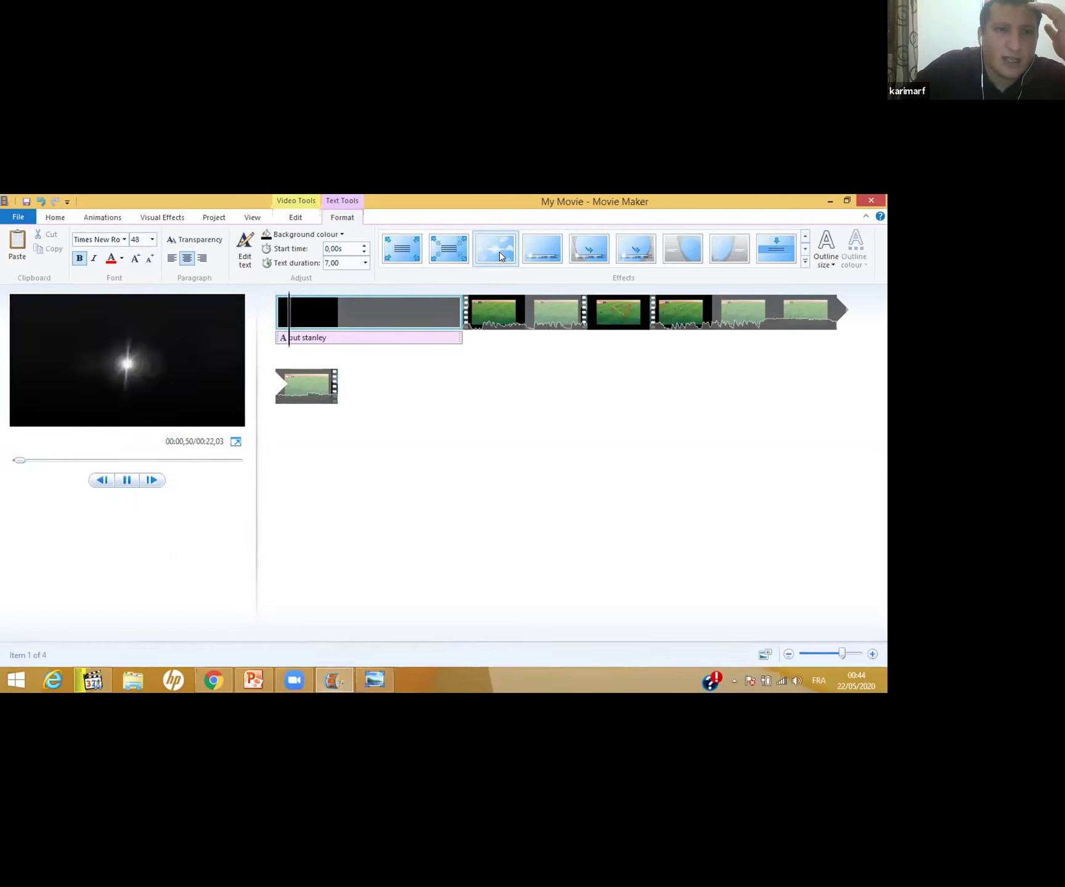
left_click(310, 217)
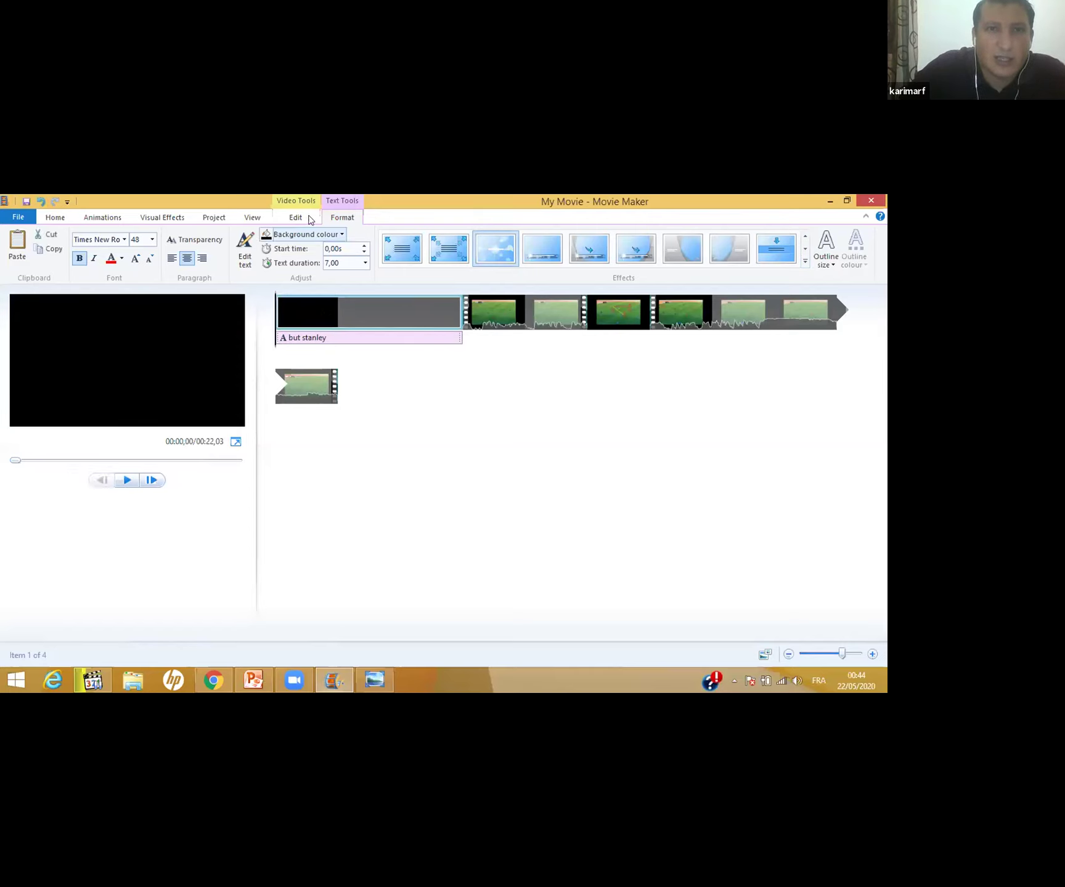
left_click(271, 258)
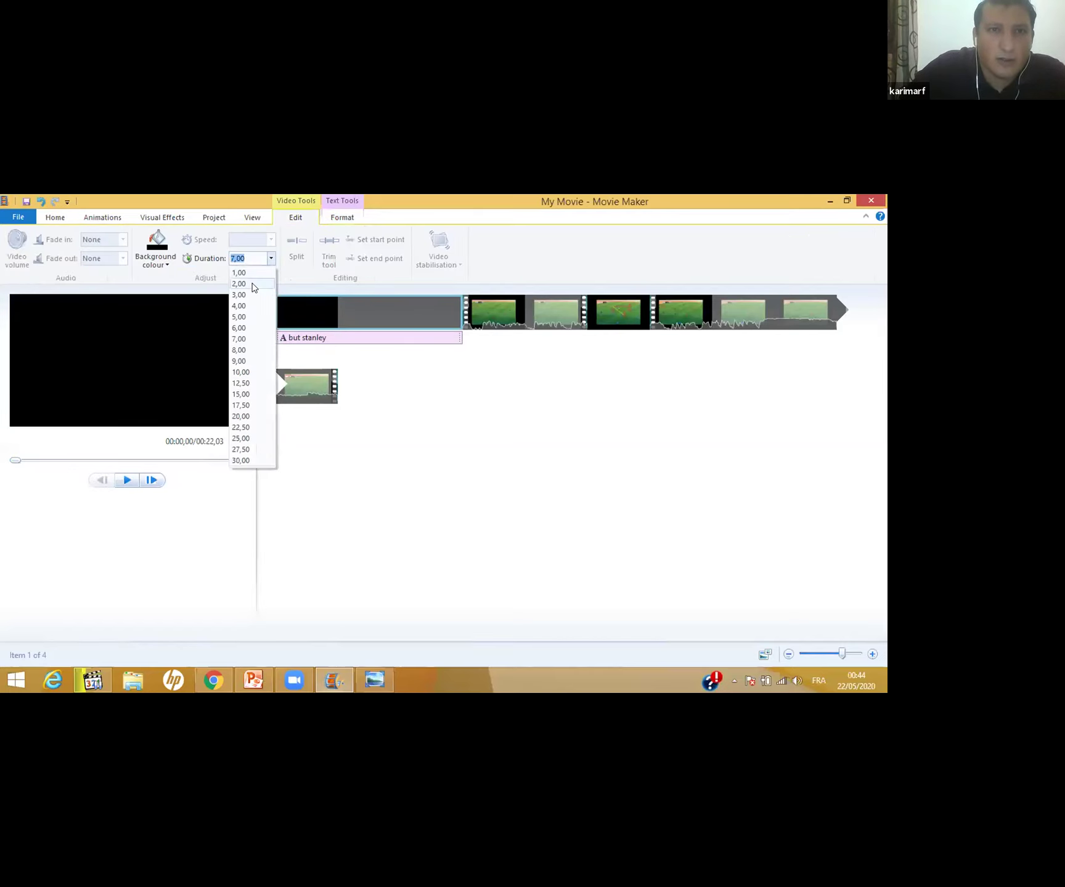
left_click(252, 286)
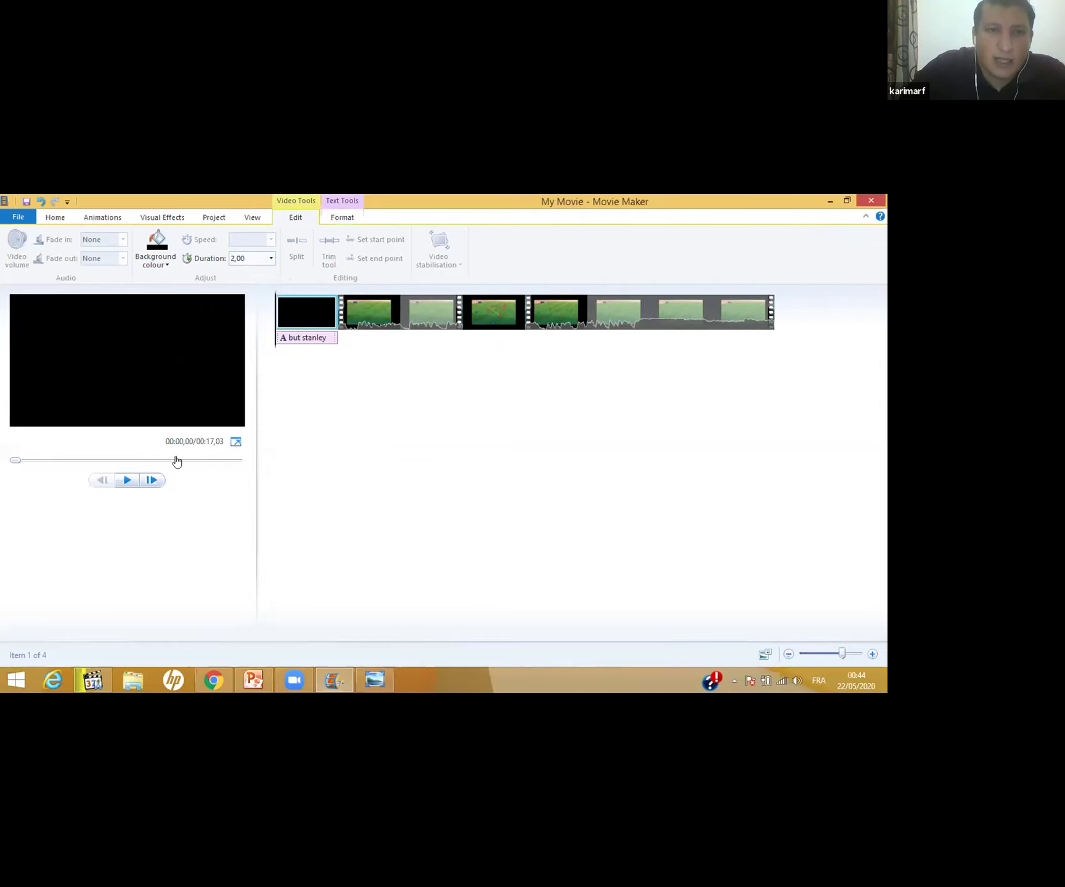
left_click(237, 443)
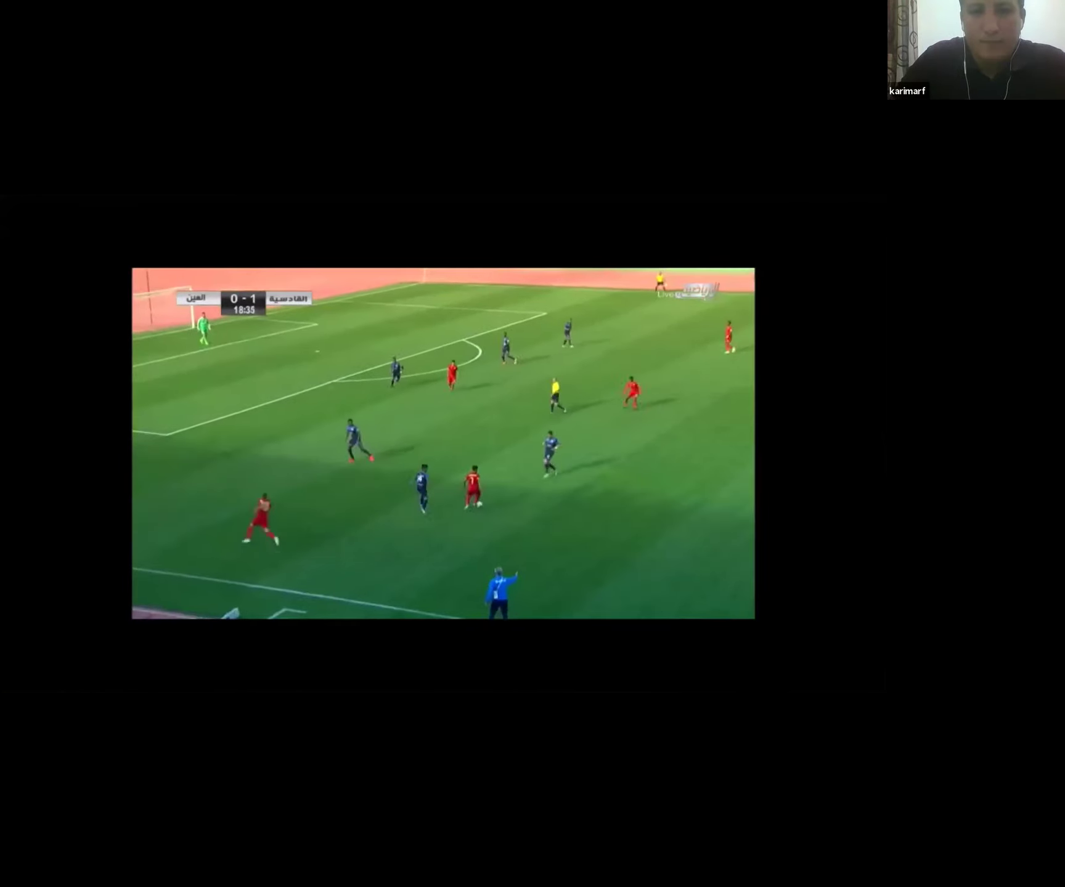
Exit full-screen preview, replay the movie, and pause at 00:12,17 in the fourth clip.
key("Escape")
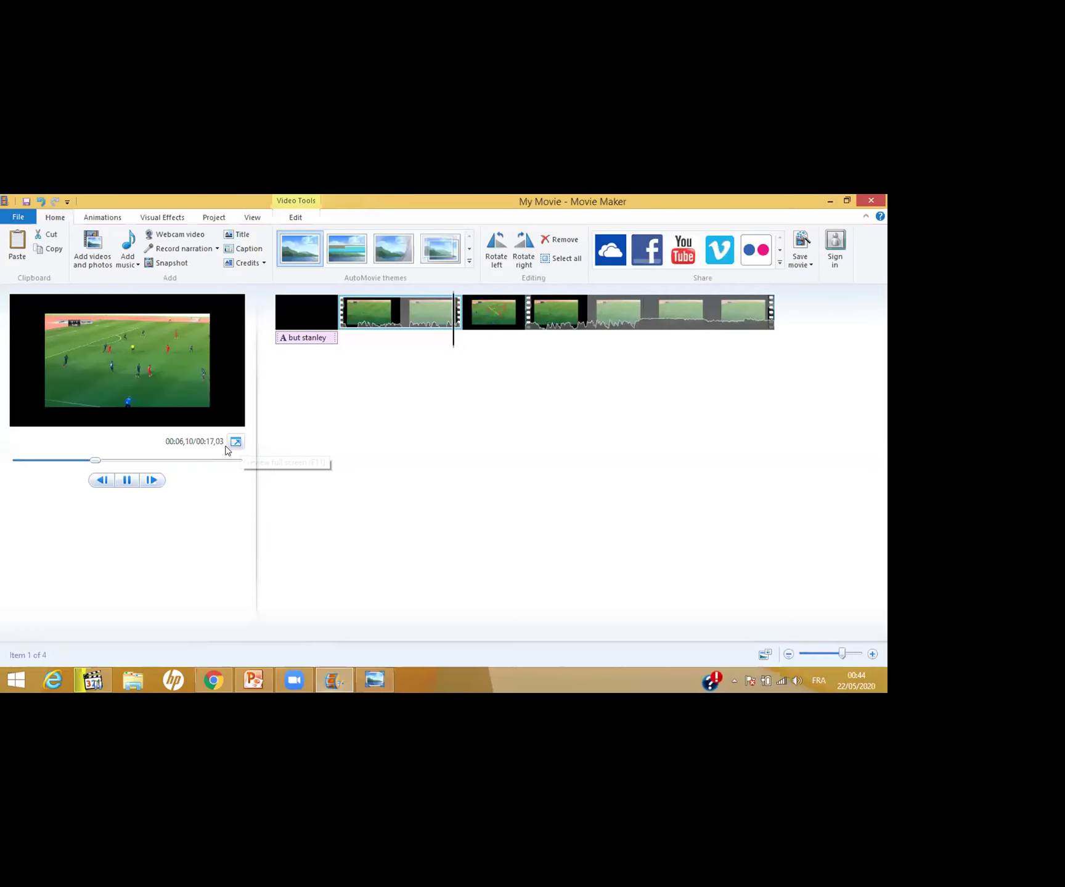
left_click(127, 480)
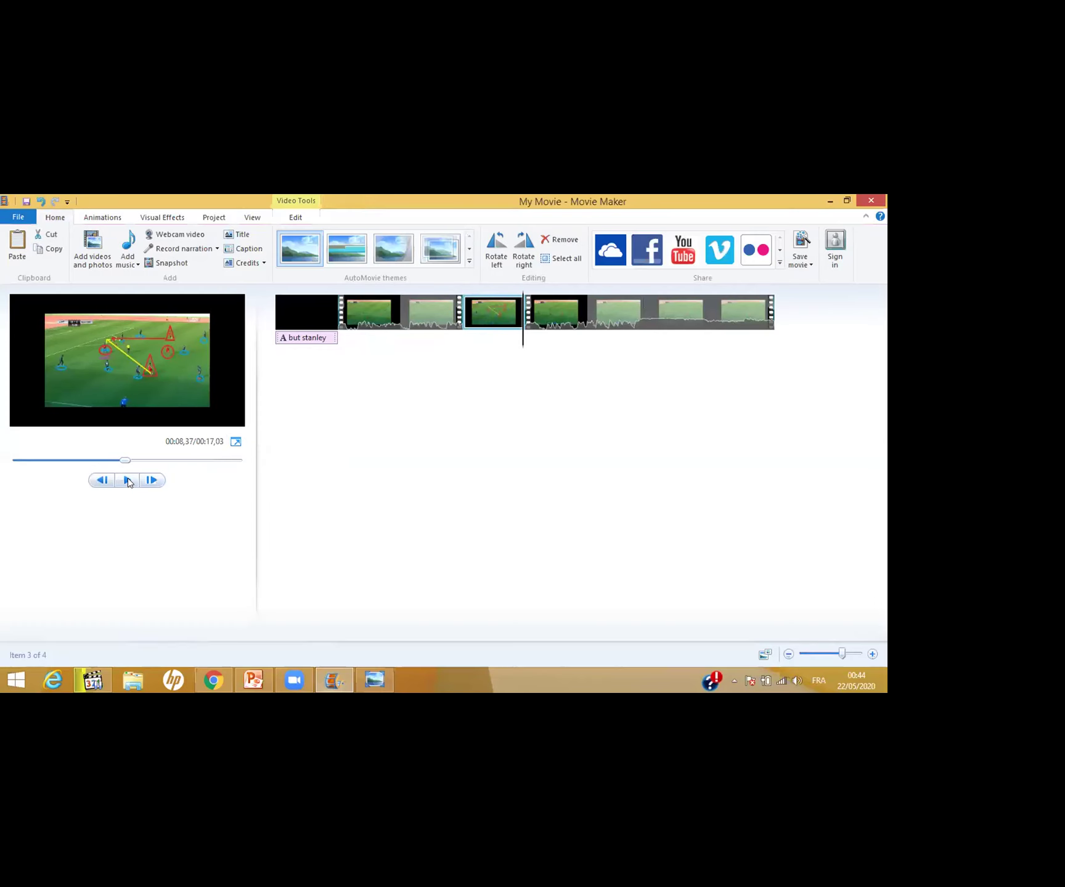
left_click(284, 341)
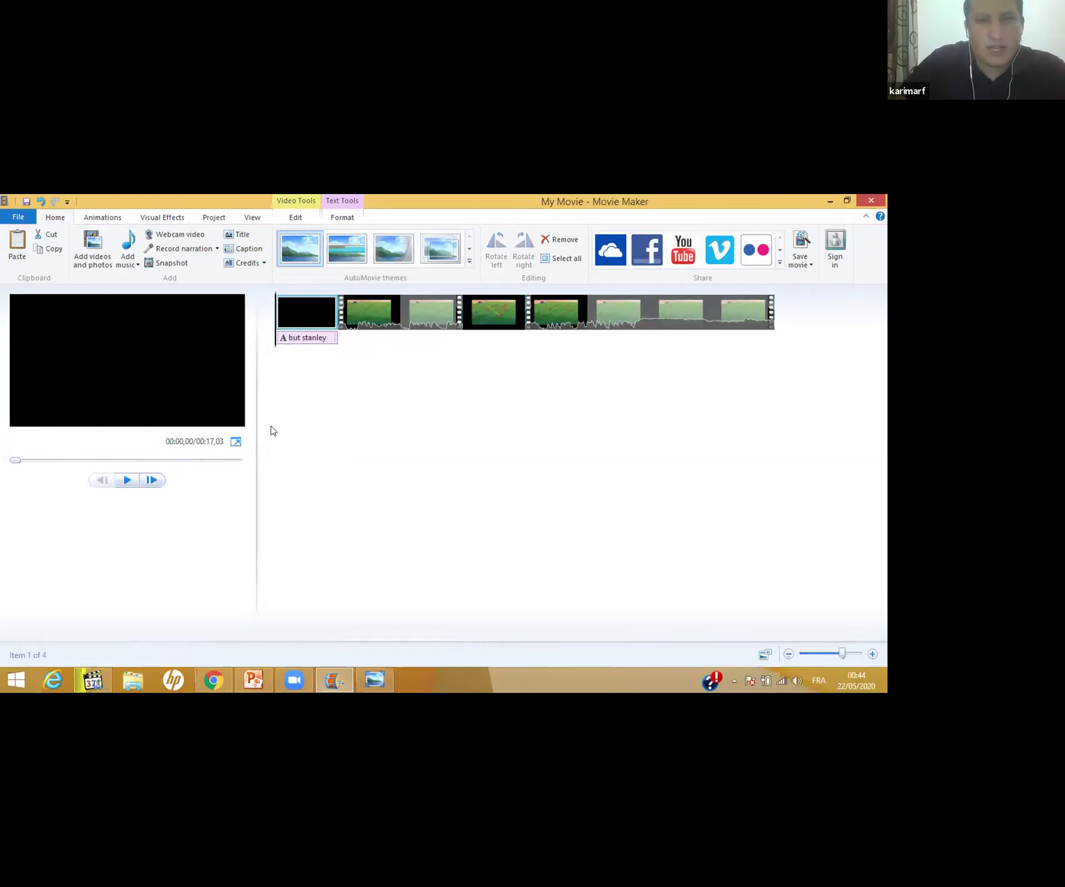
left_click(235, 443)
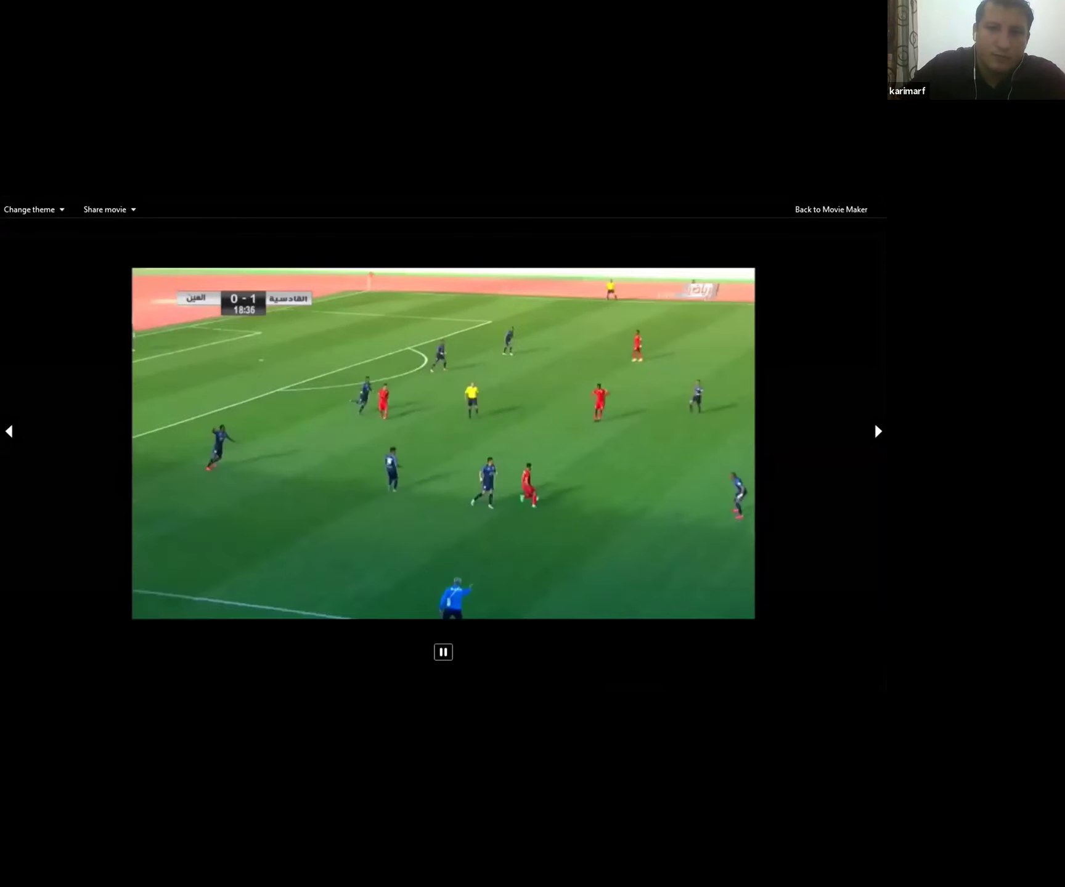
key("Escape")
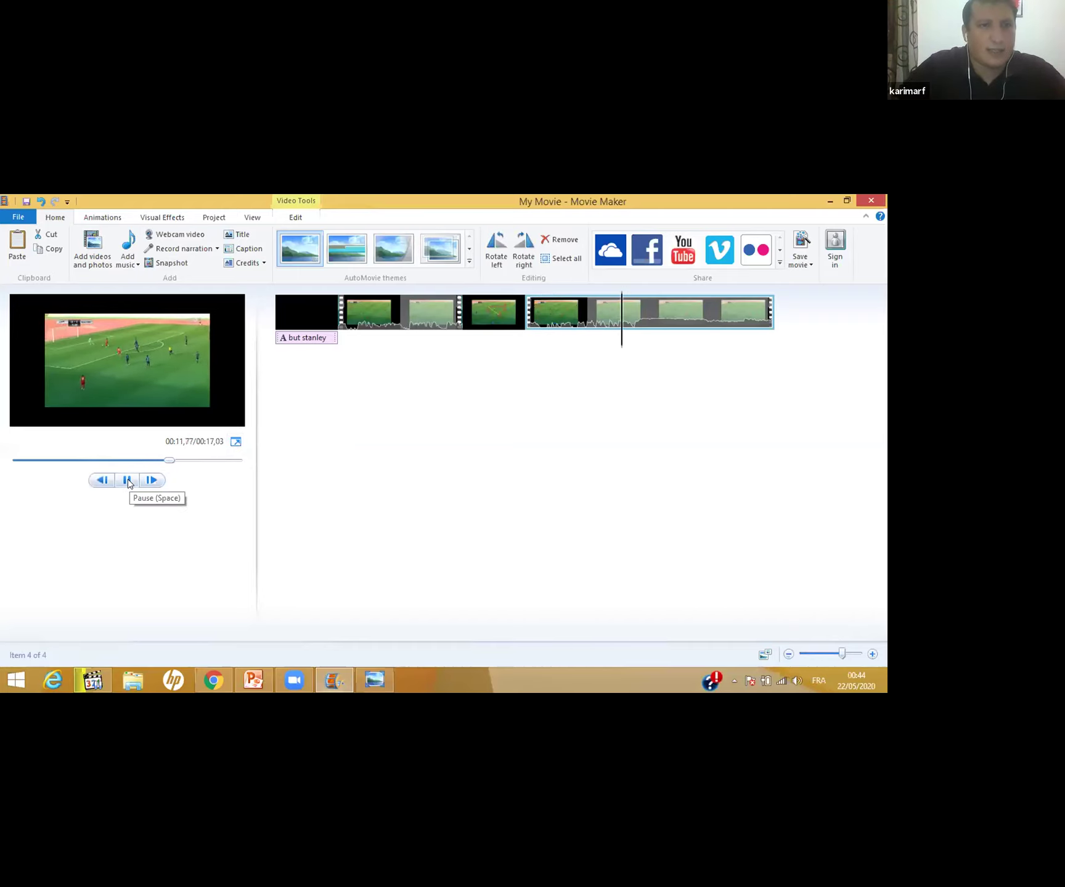
left_click(128, 480)
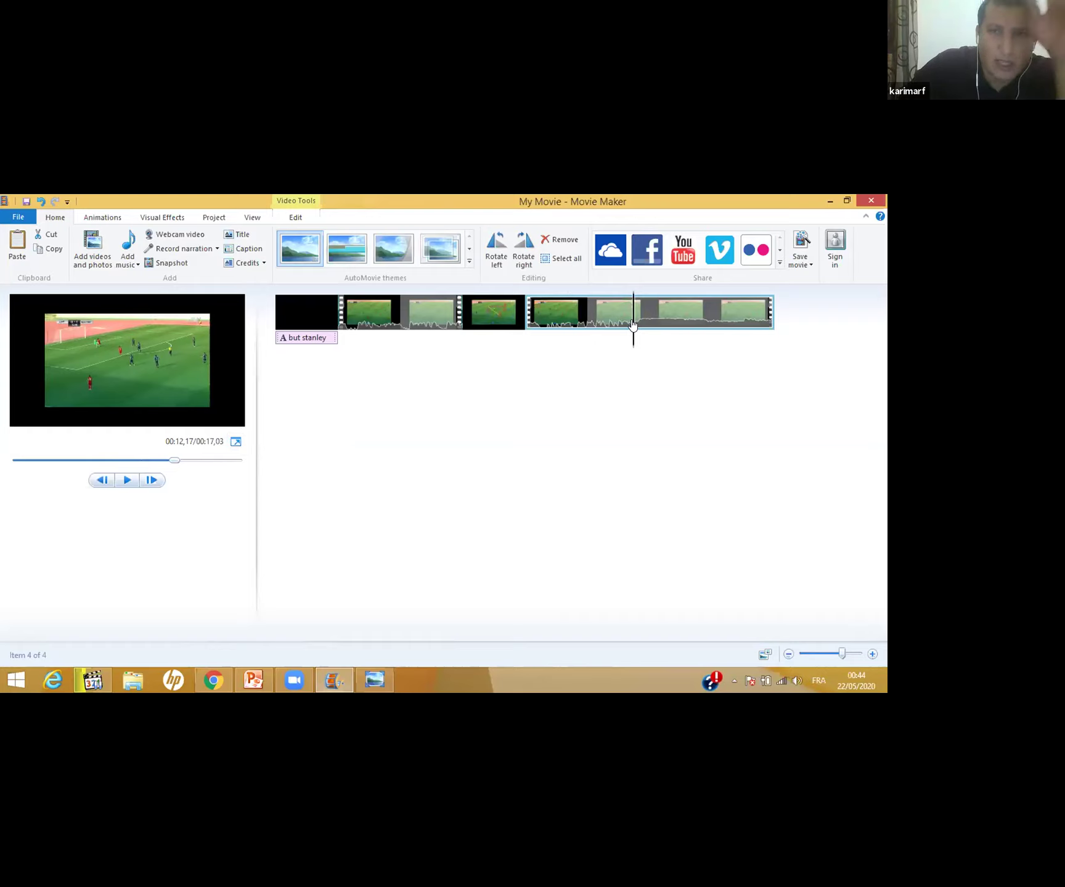
right_click(633, 323)
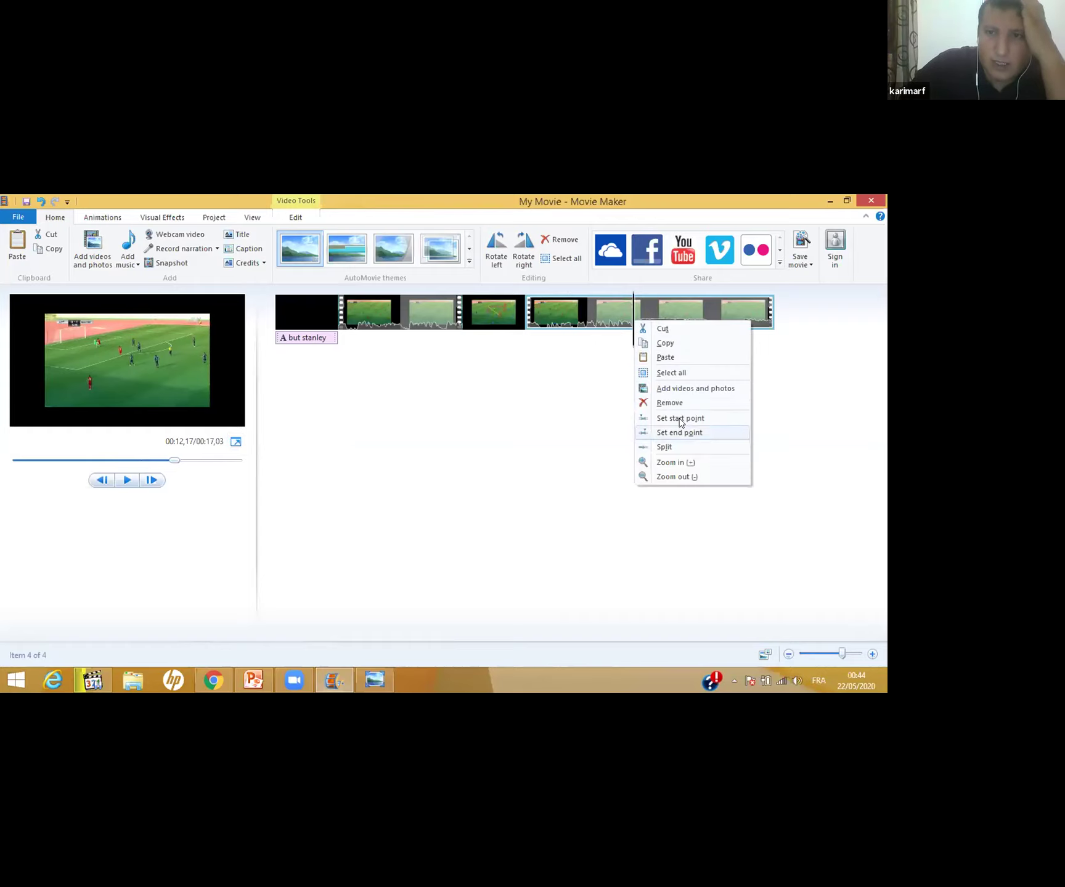
Split the fourth clip at 00:12,17 and start adding a photo after its first half.
left_click(682, 447)
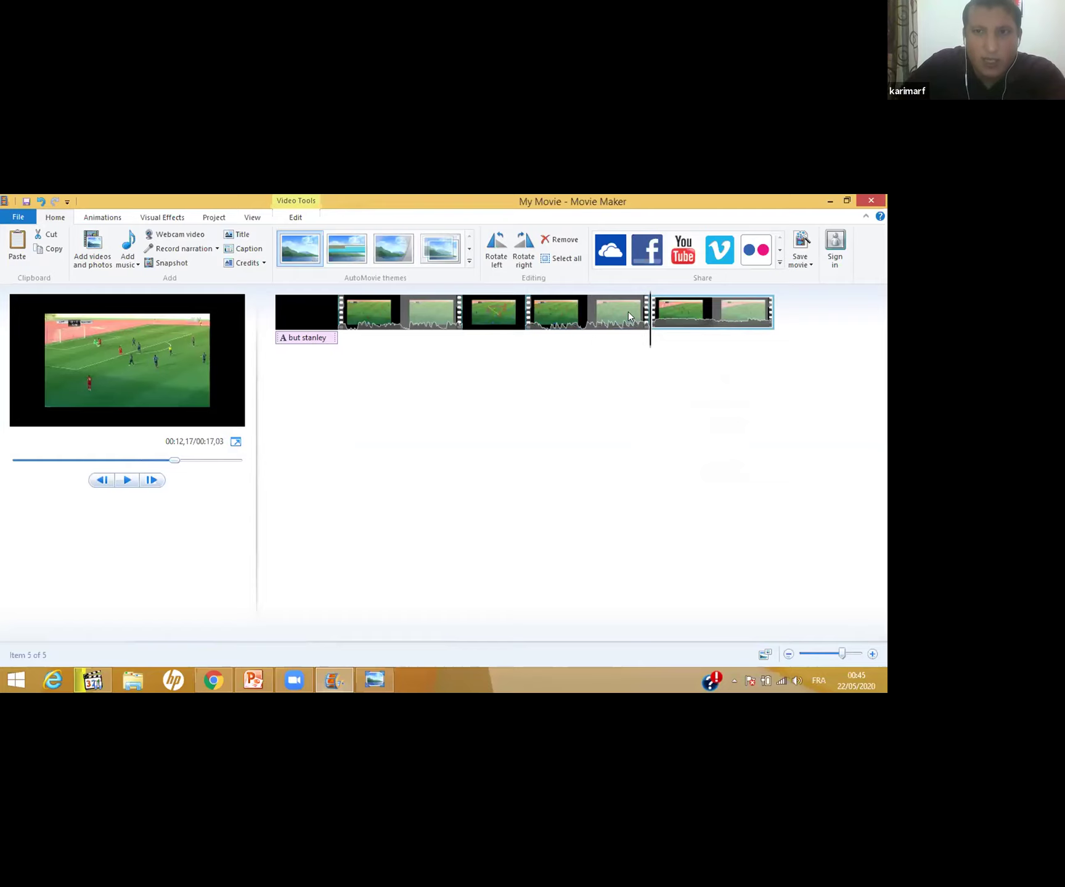
right_click(630, 313)
left_click(668, 380)
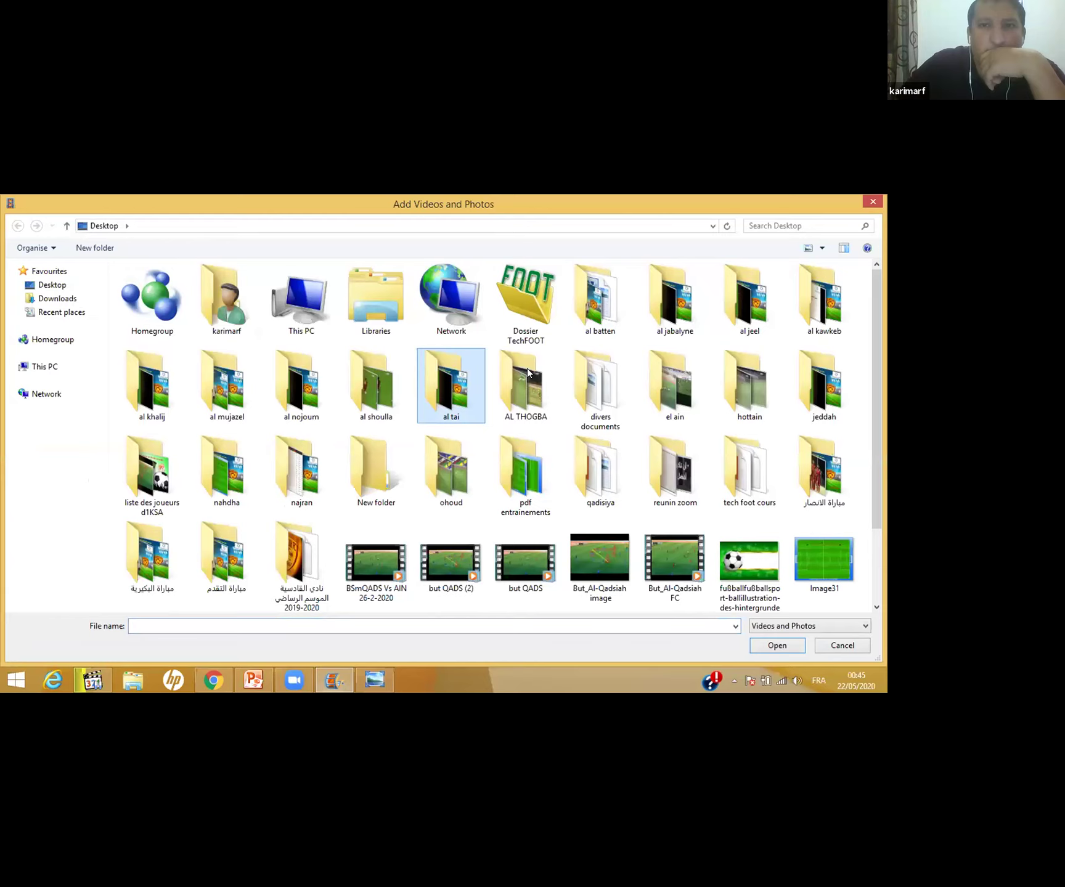
Insert the defenses image from the al tai folder.
double_click(459, 392)
left_click(566, 309)
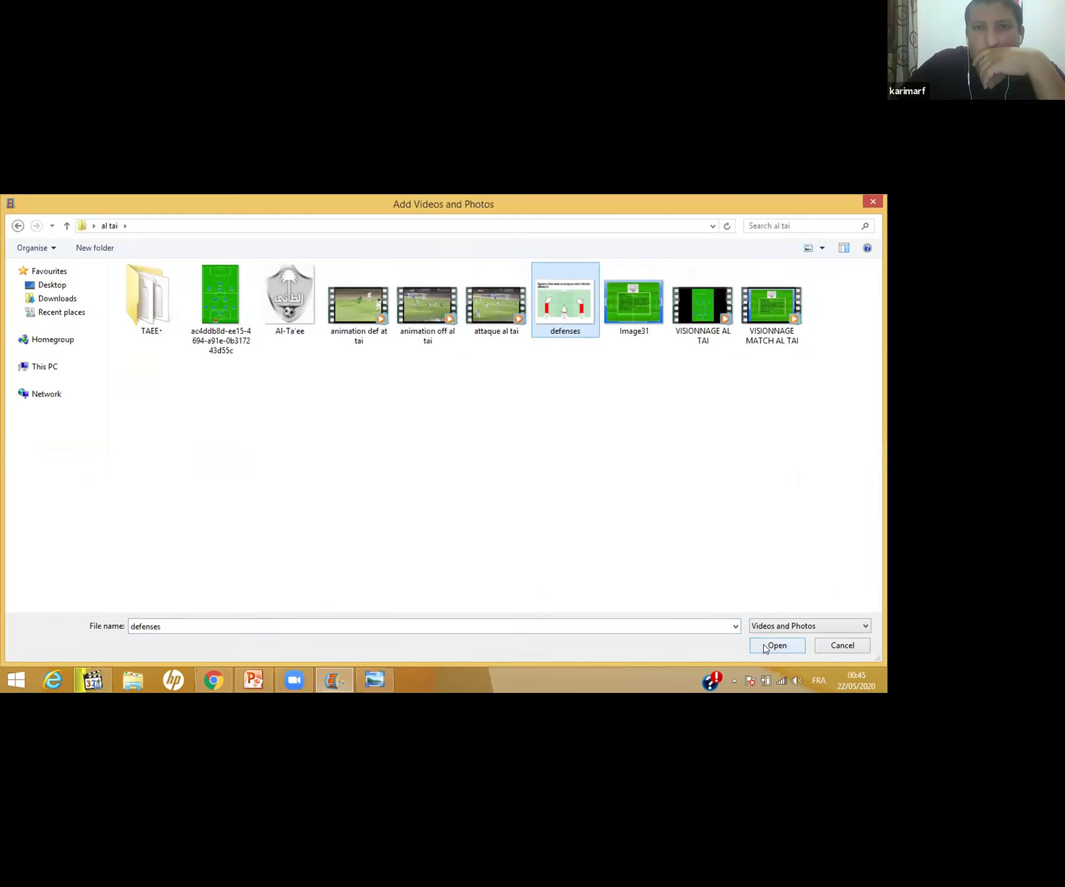
left_click(764, 646)
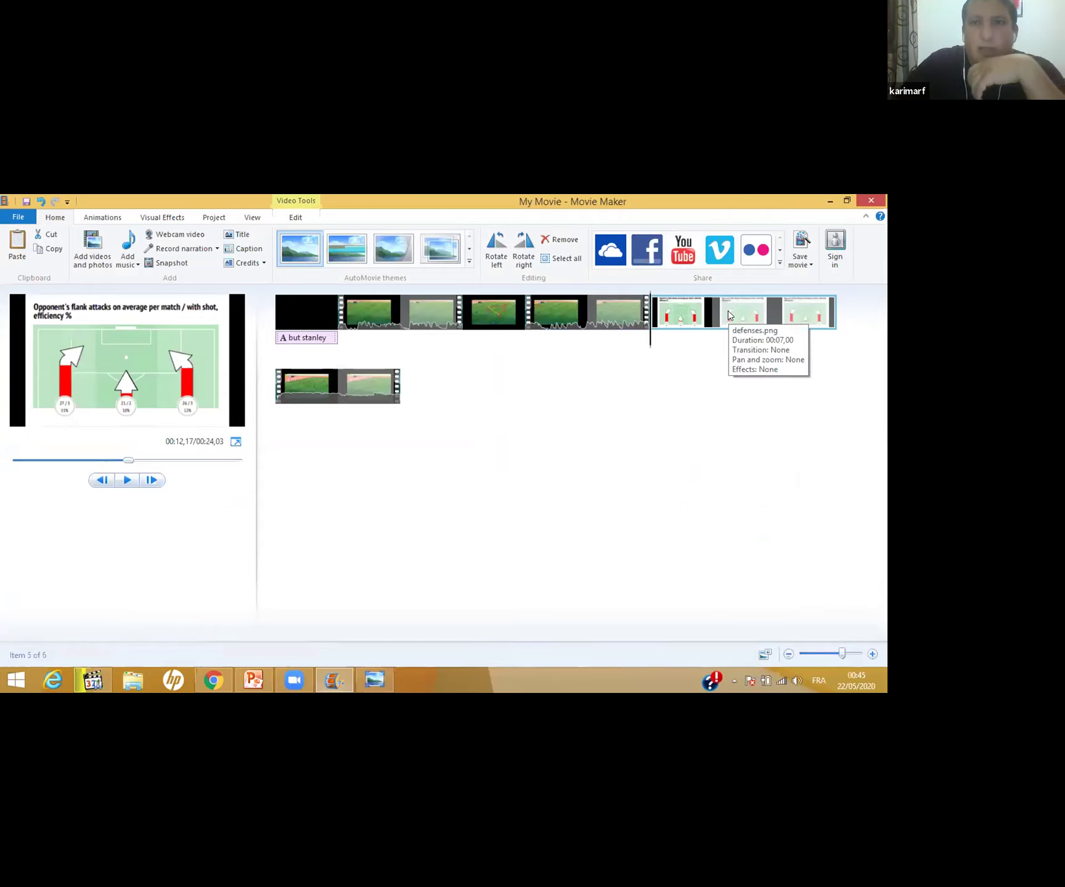
Set the defenses slide's duration to 2,00 seconds.
left_click(297, 217)
left_click(271, 258)
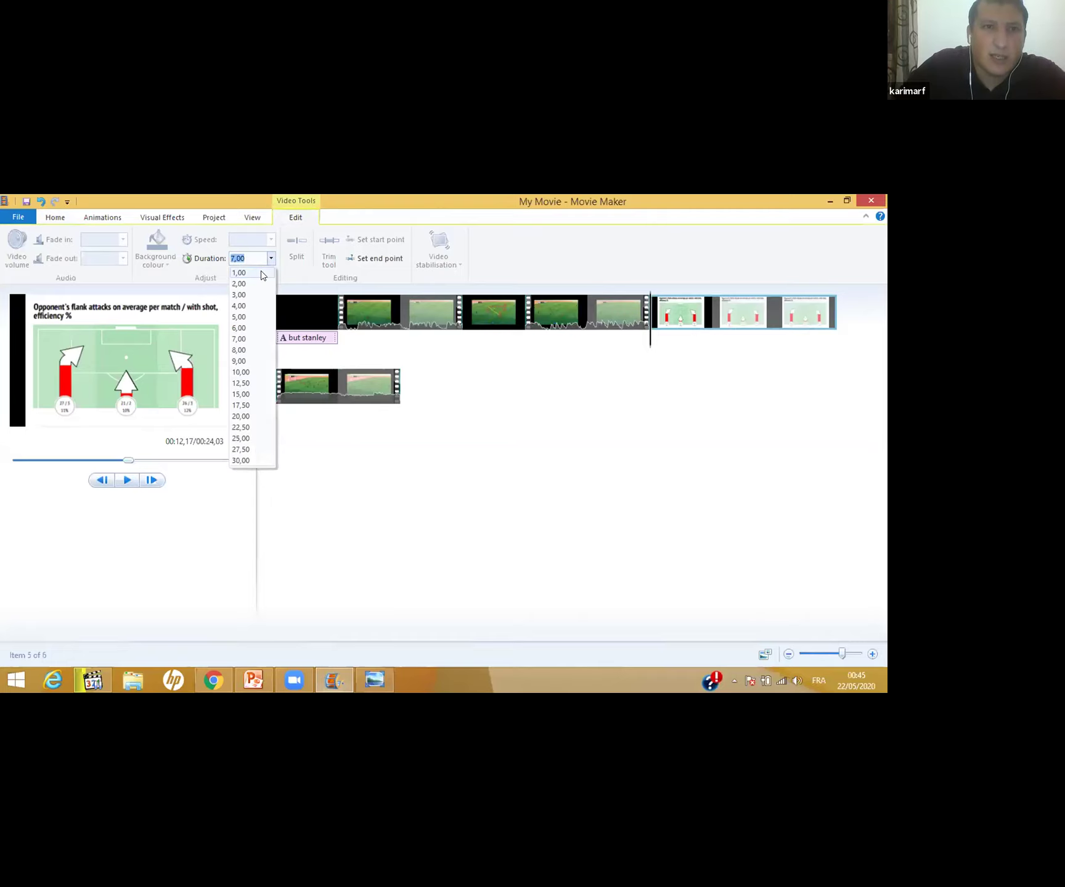
left_click(261, 269)
left_click(271, 258)
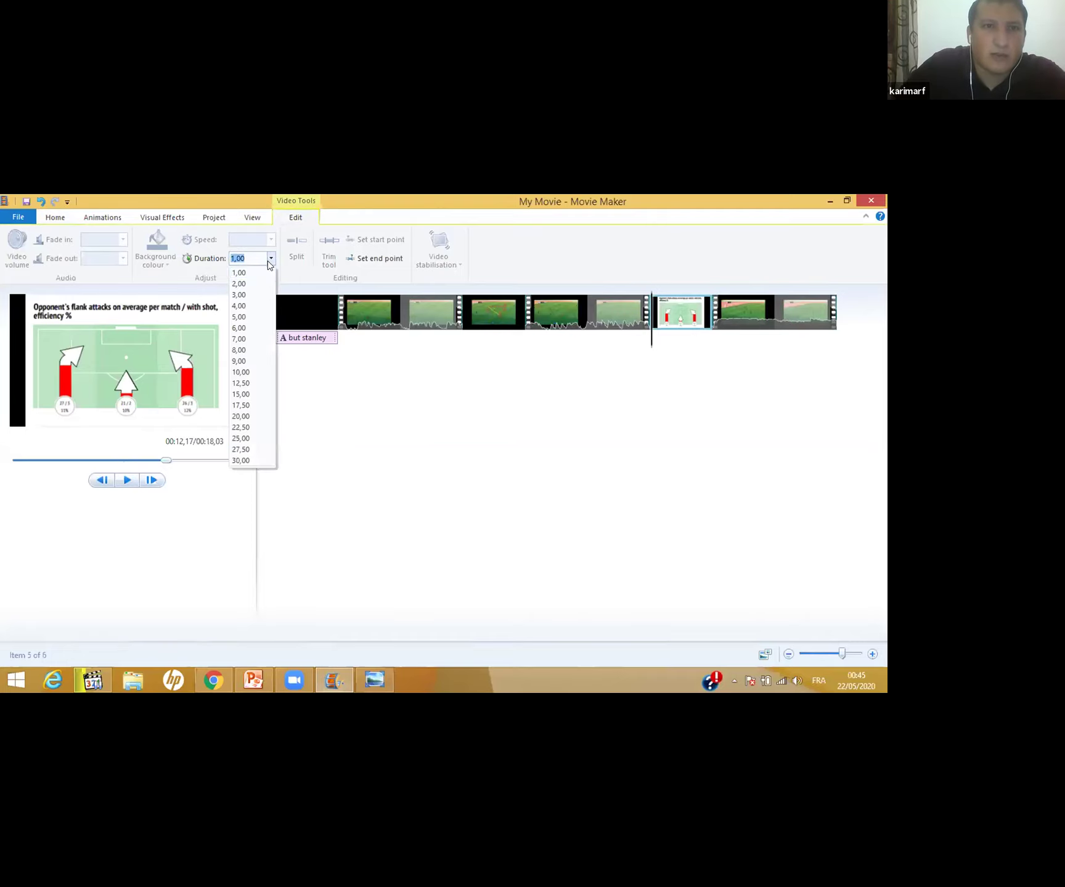
left_click(259, 283)
left_click(549, 325)
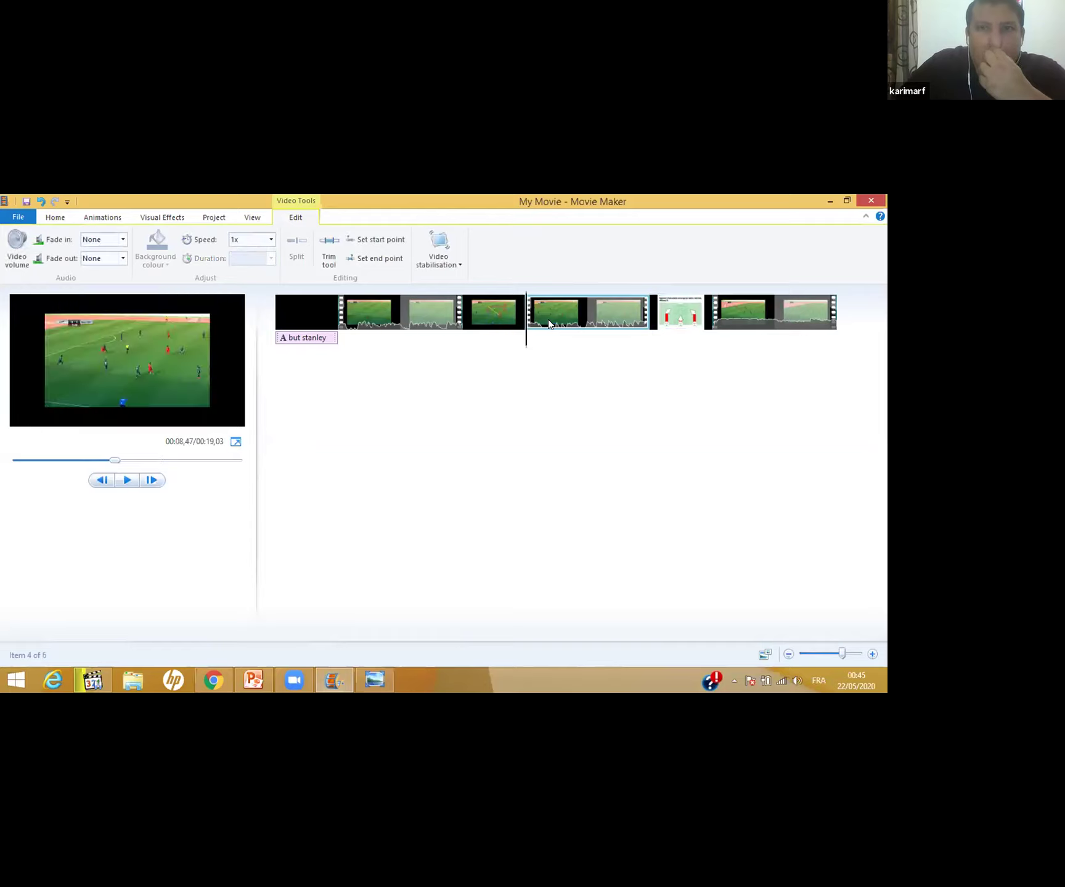
Preview the movie full screen, then insert a title card before the defenses slide.
left_click(236, 441)
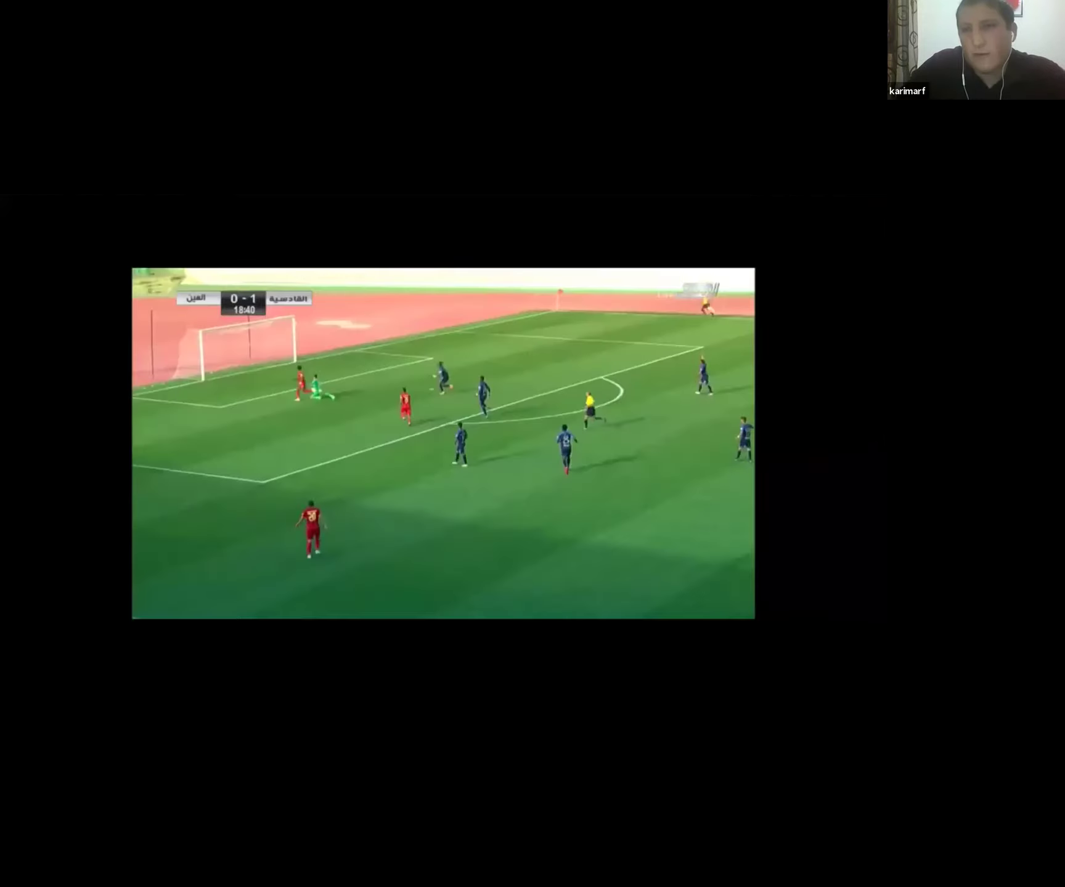
key("Escape")
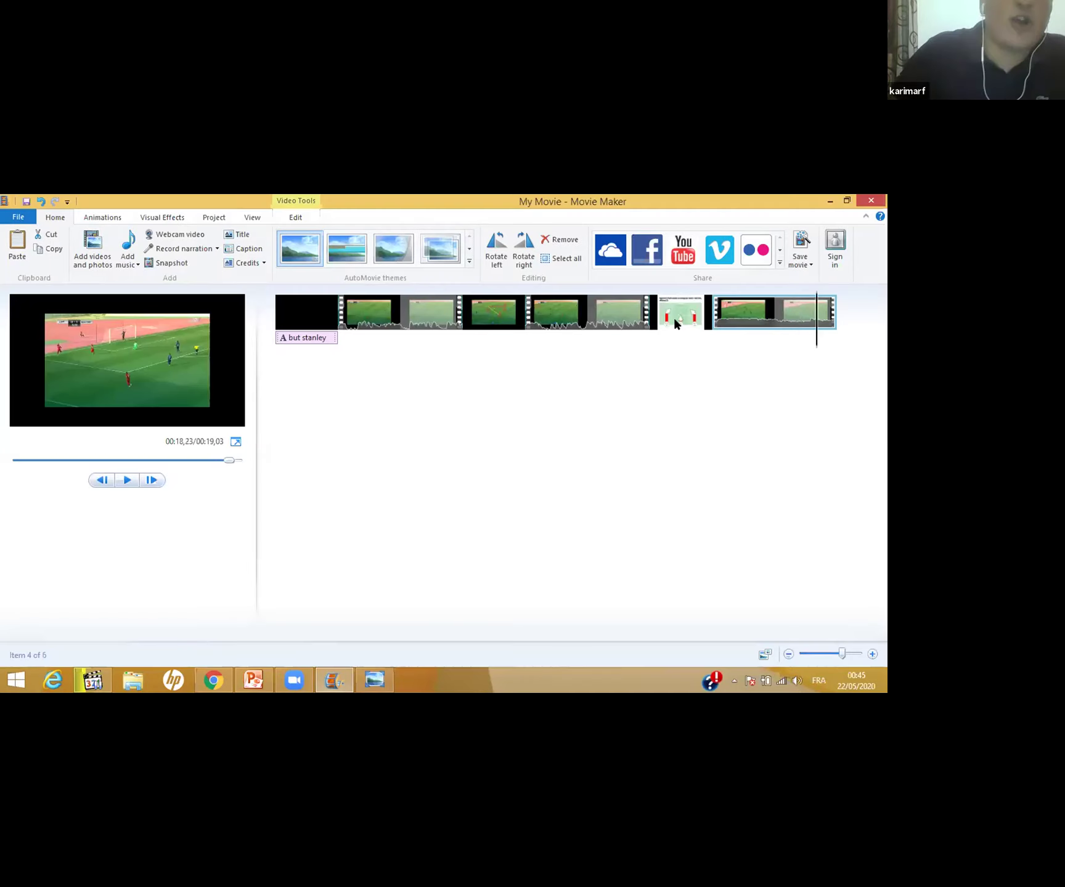
left_click(674, 321)
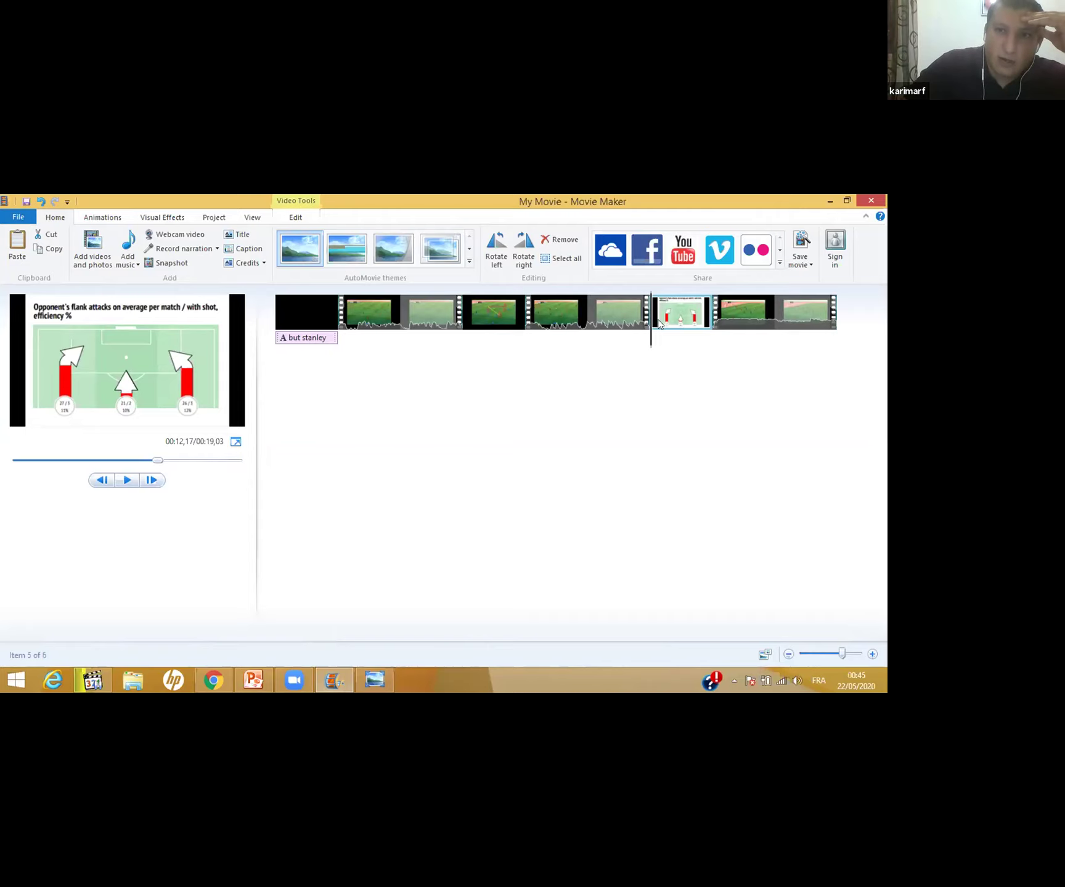
left_click(237, 235)
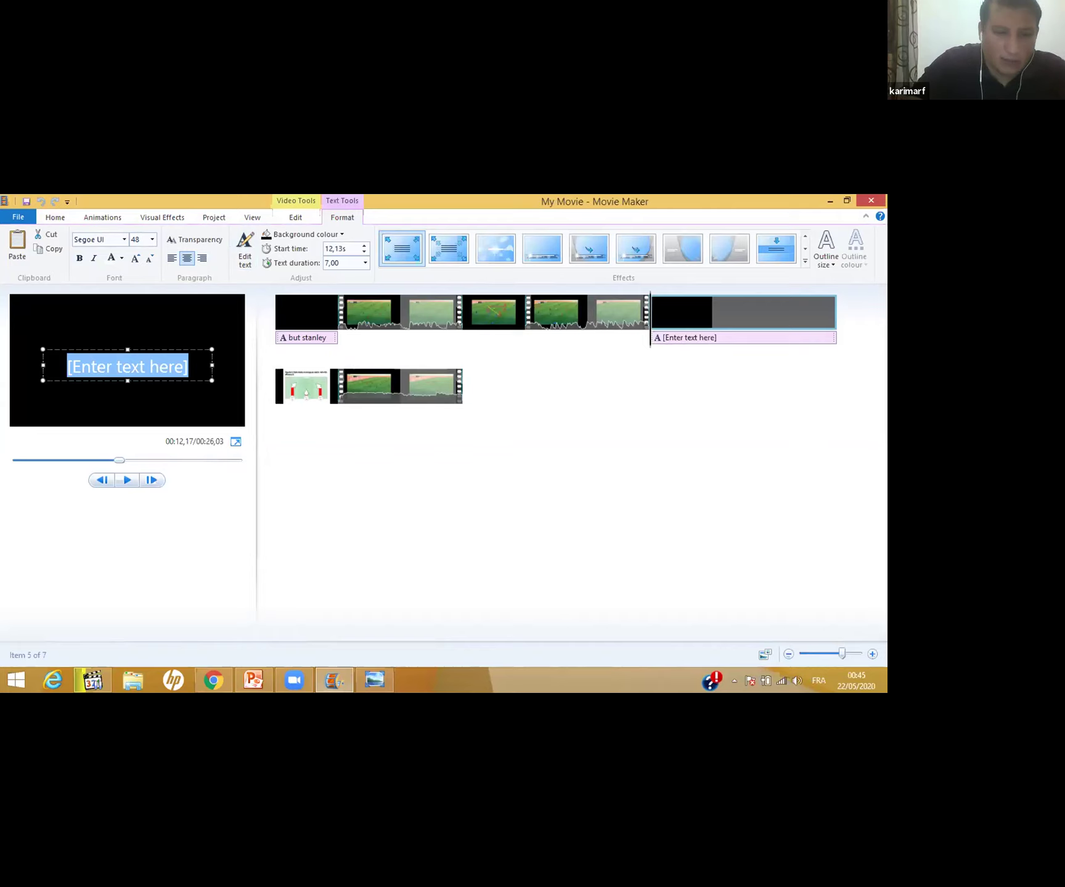
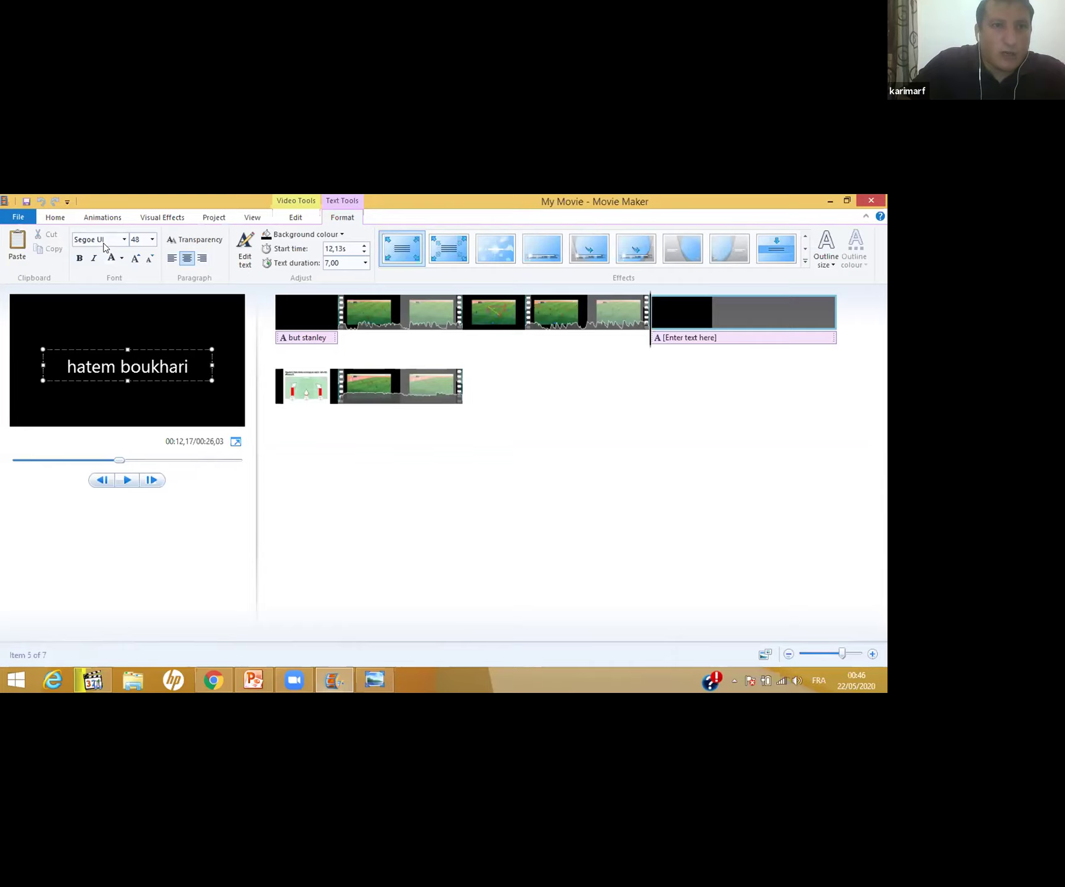
Enter the player's name as the title text in bold, keeping size 48.
key("ctrl+b")
left_click(152, 239)
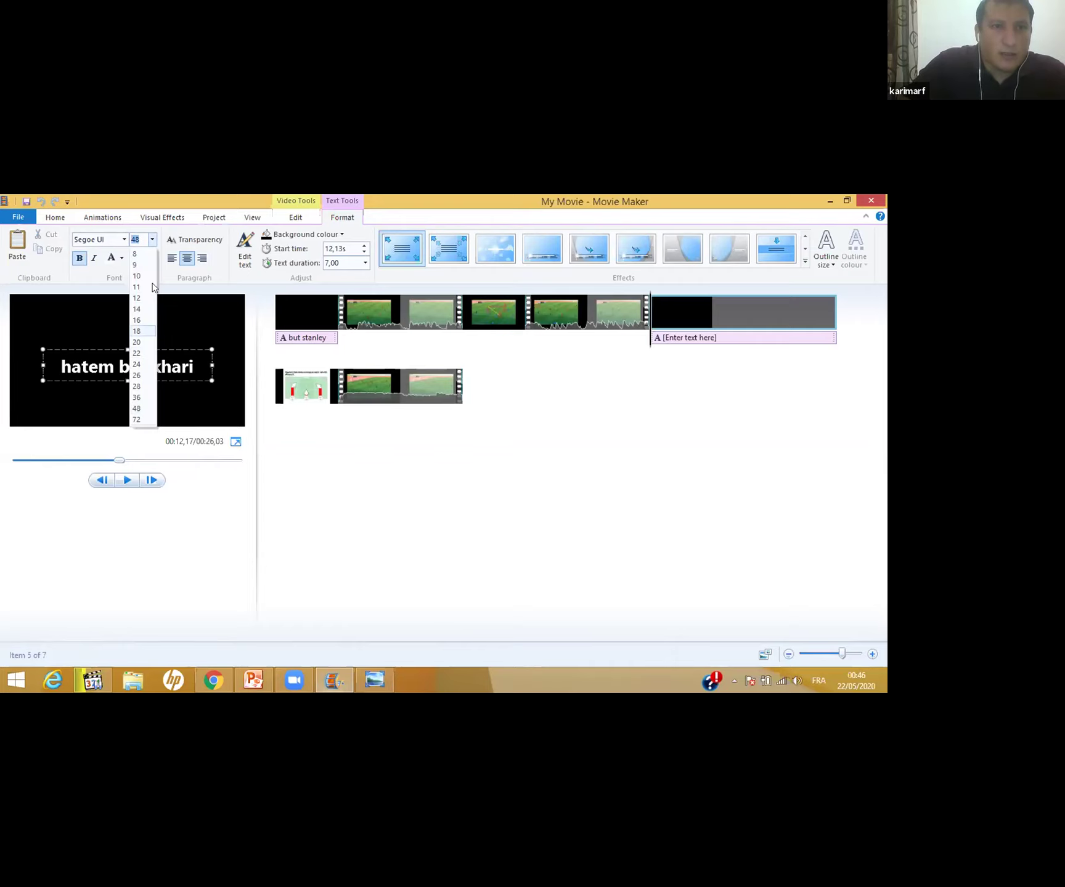
key("Escape")
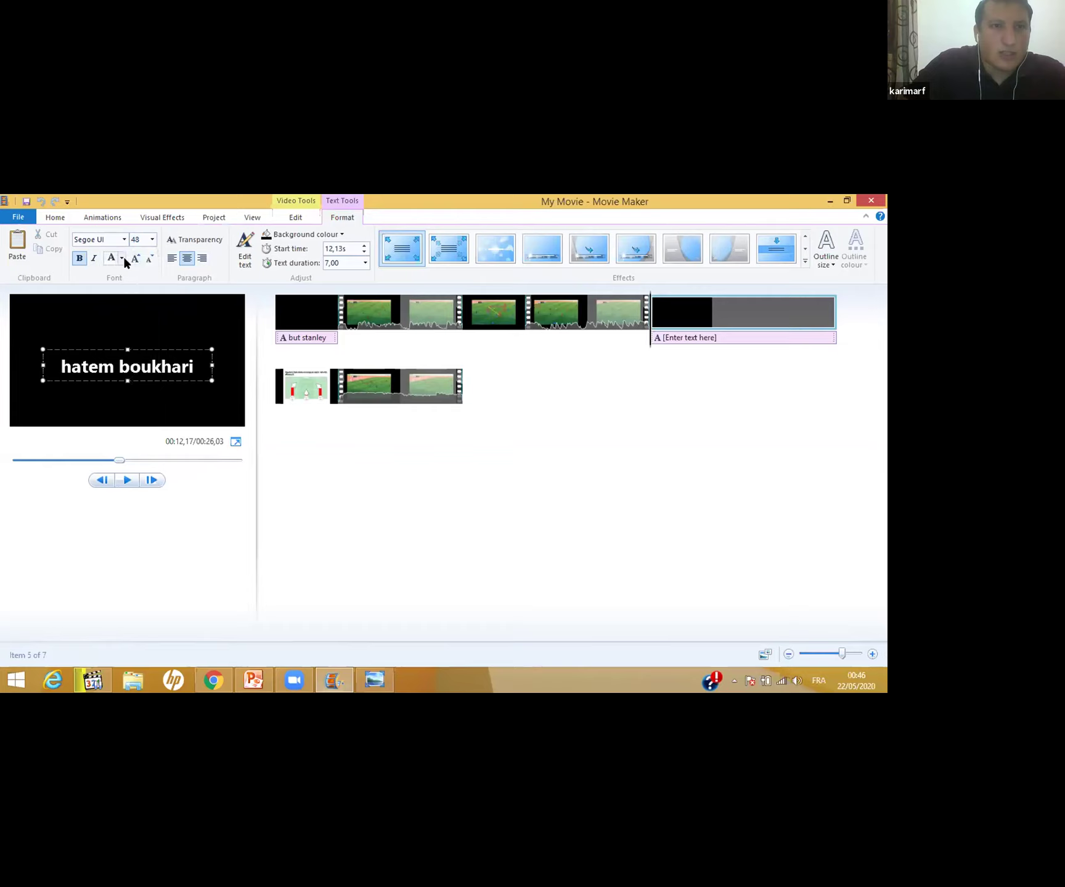
left_click(653, 389)
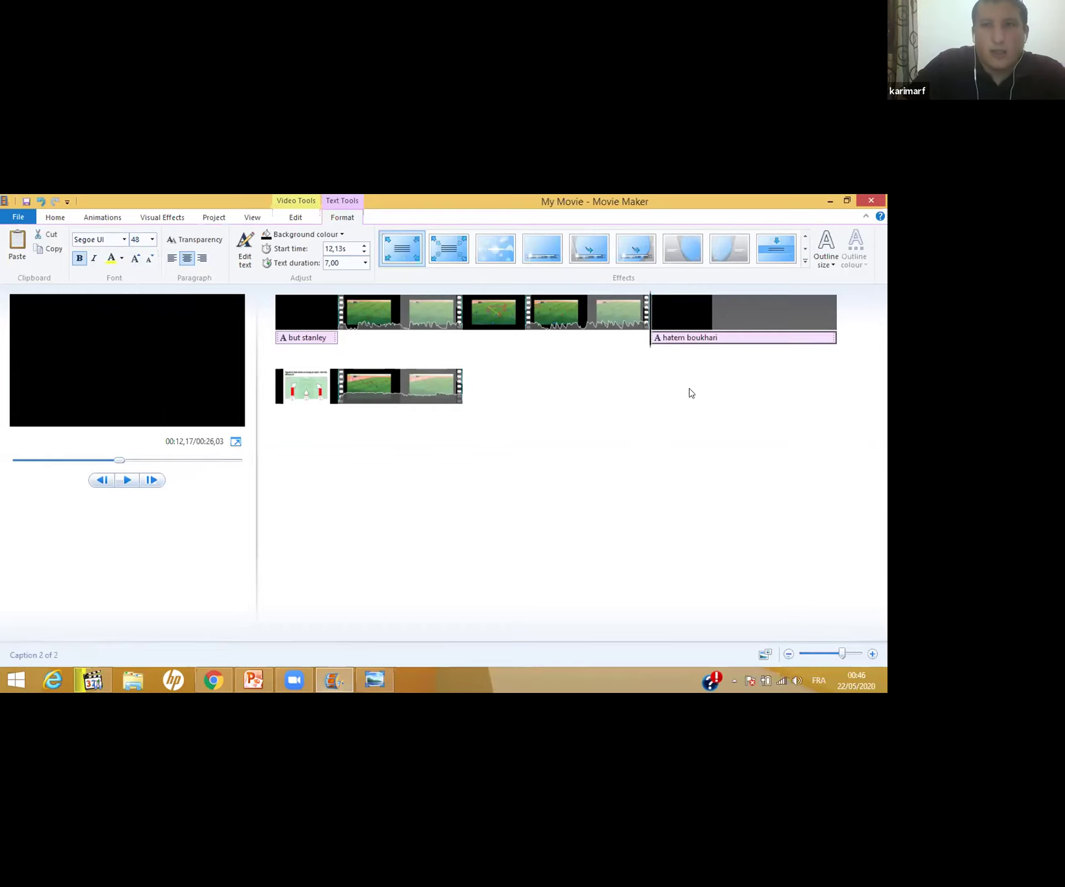
Drag the name caption onto the defenses slide, leaving the title card empty.
right_click(677, 326)
left_click(674, 343)
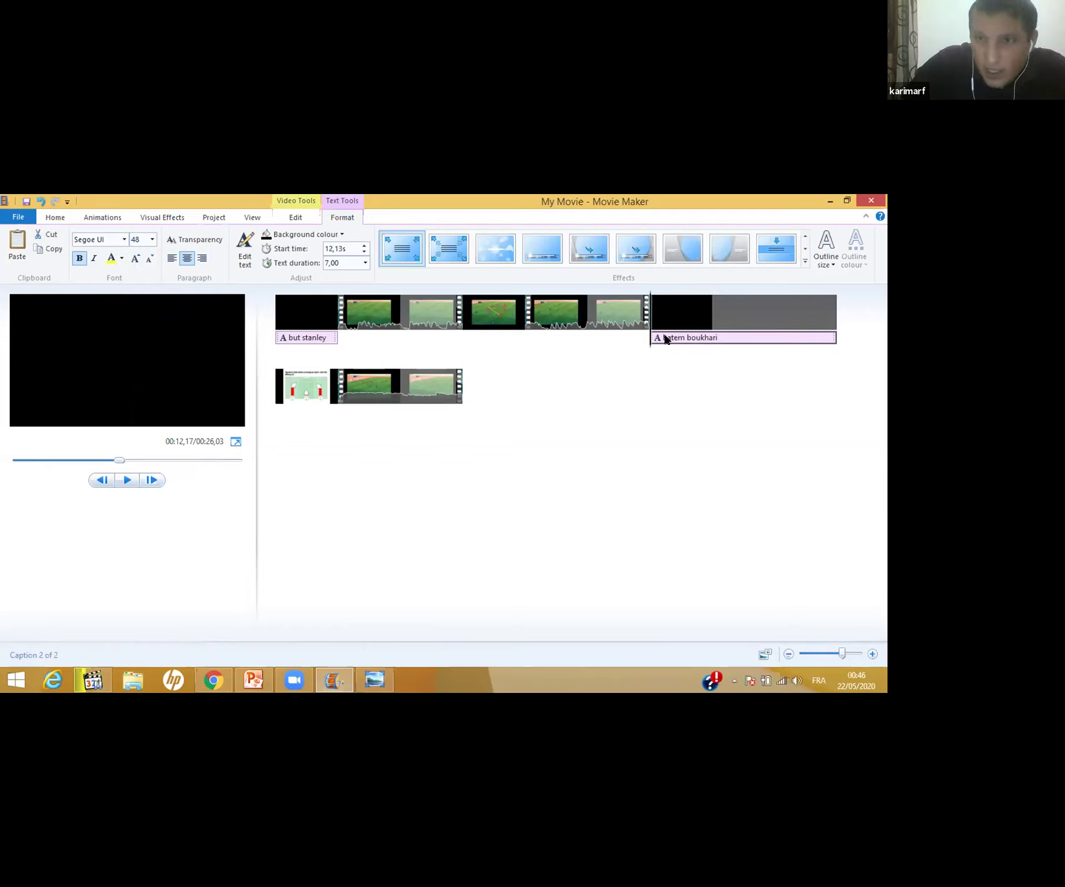
left_click_drag(662, 338, 276, 414)
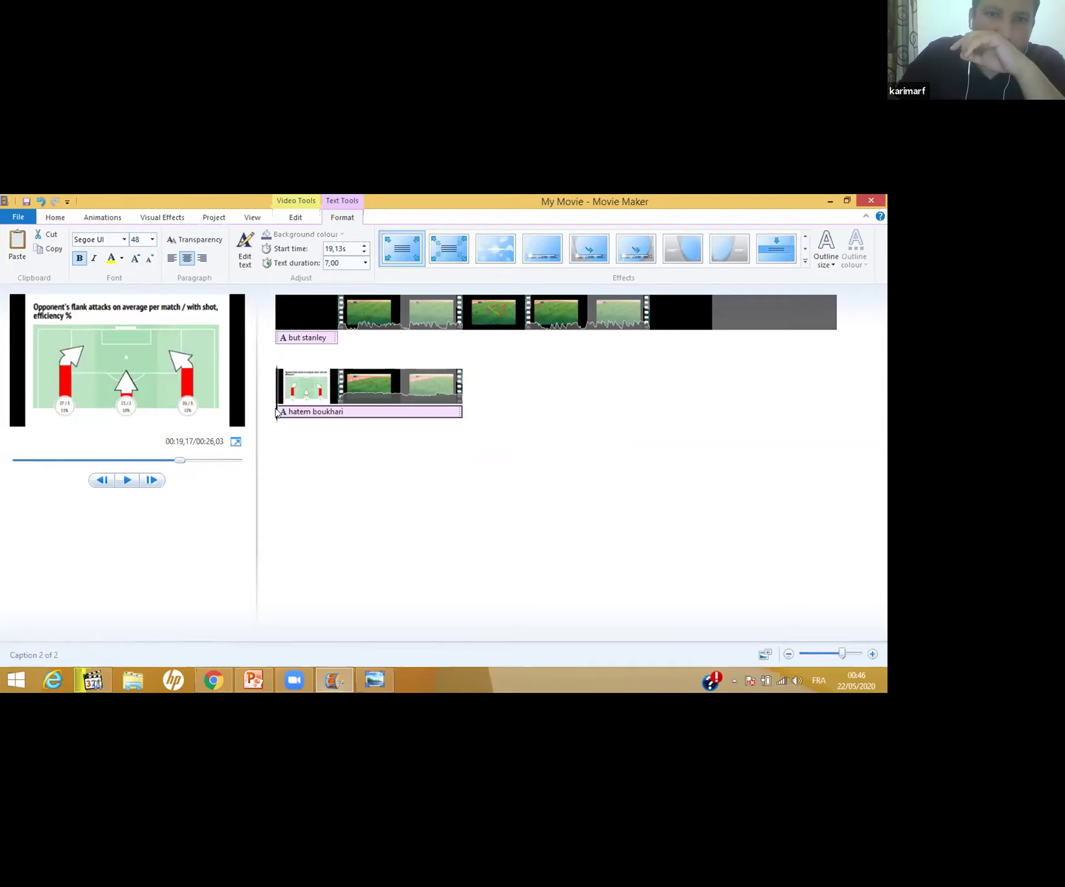
left_click(735, 327)
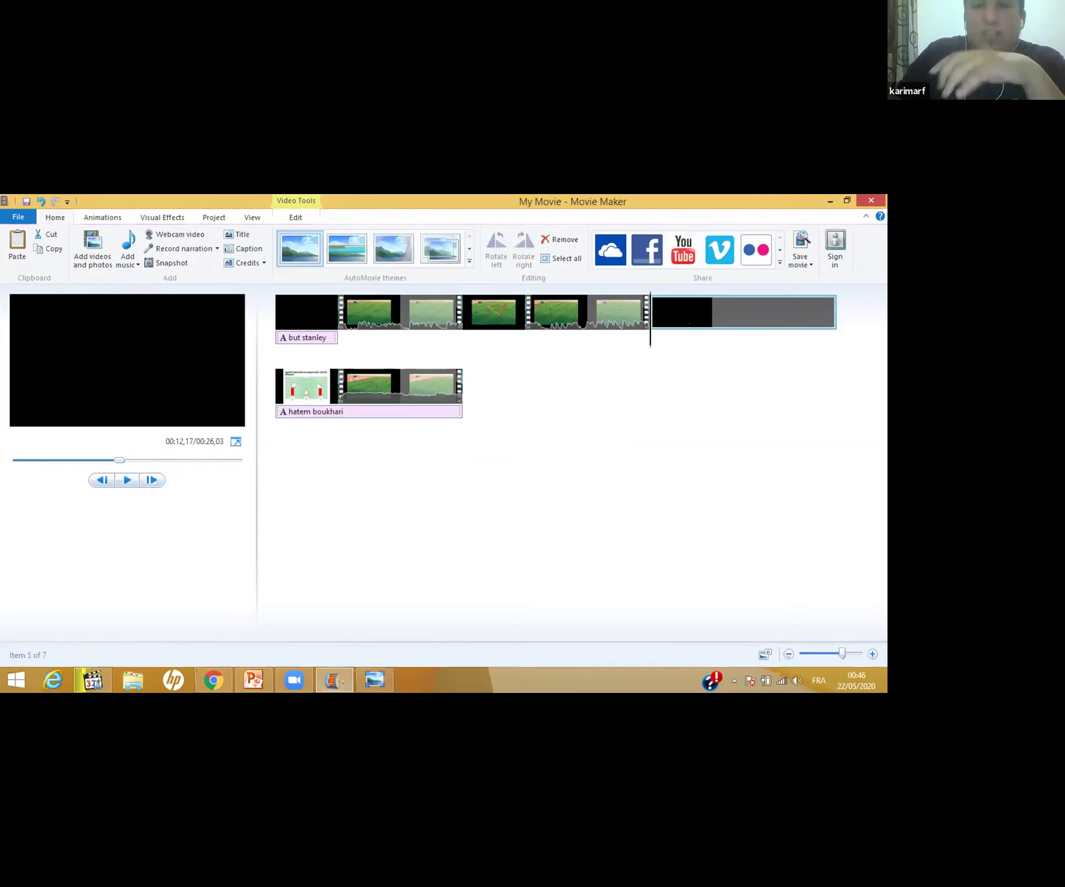
Remove the empty black title clip and check the movie in full-screen preview.
right_click(687, 317)
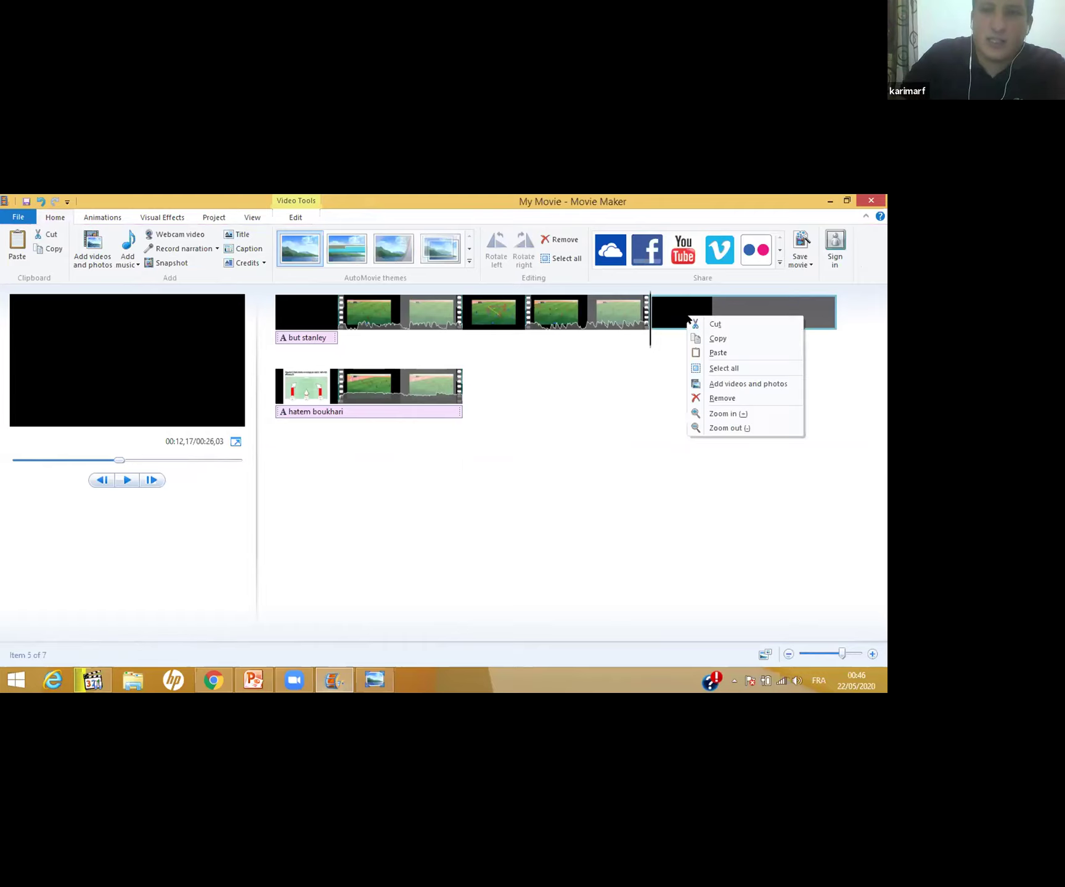
left_click(714, 397)
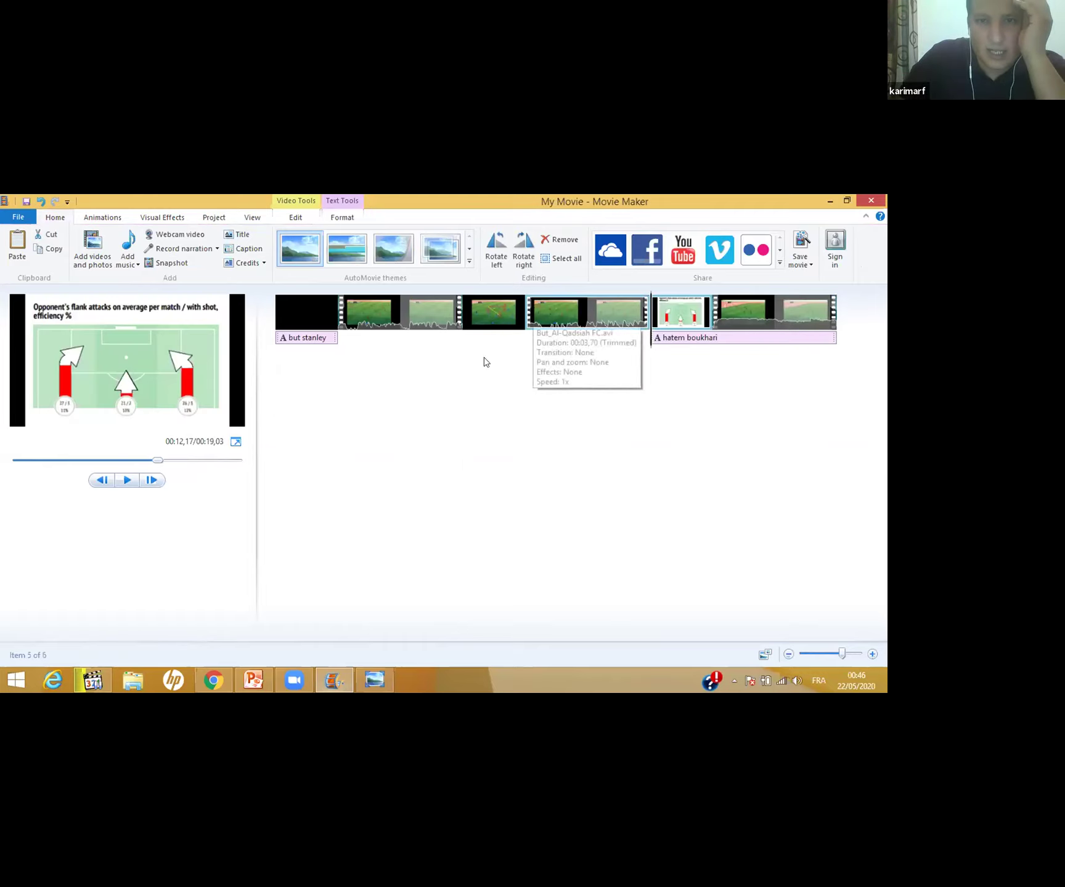
left_click(237, 441)
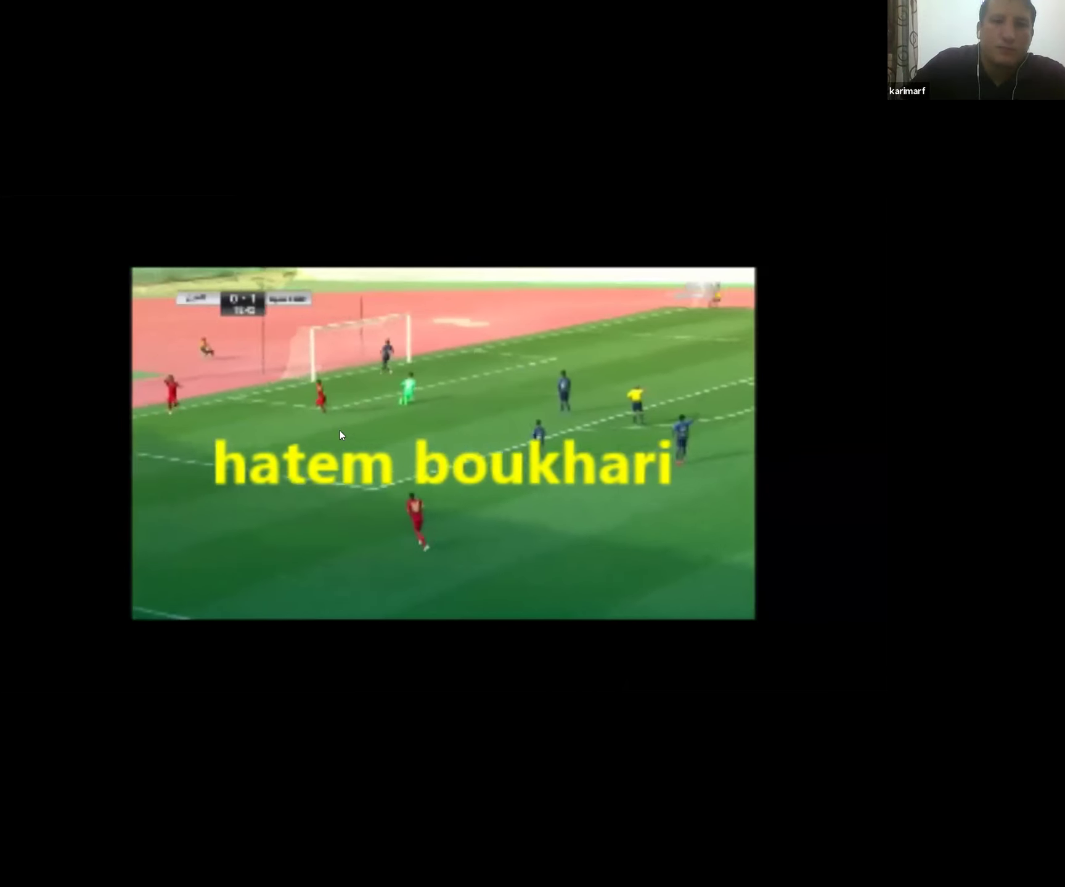
key("Escape")
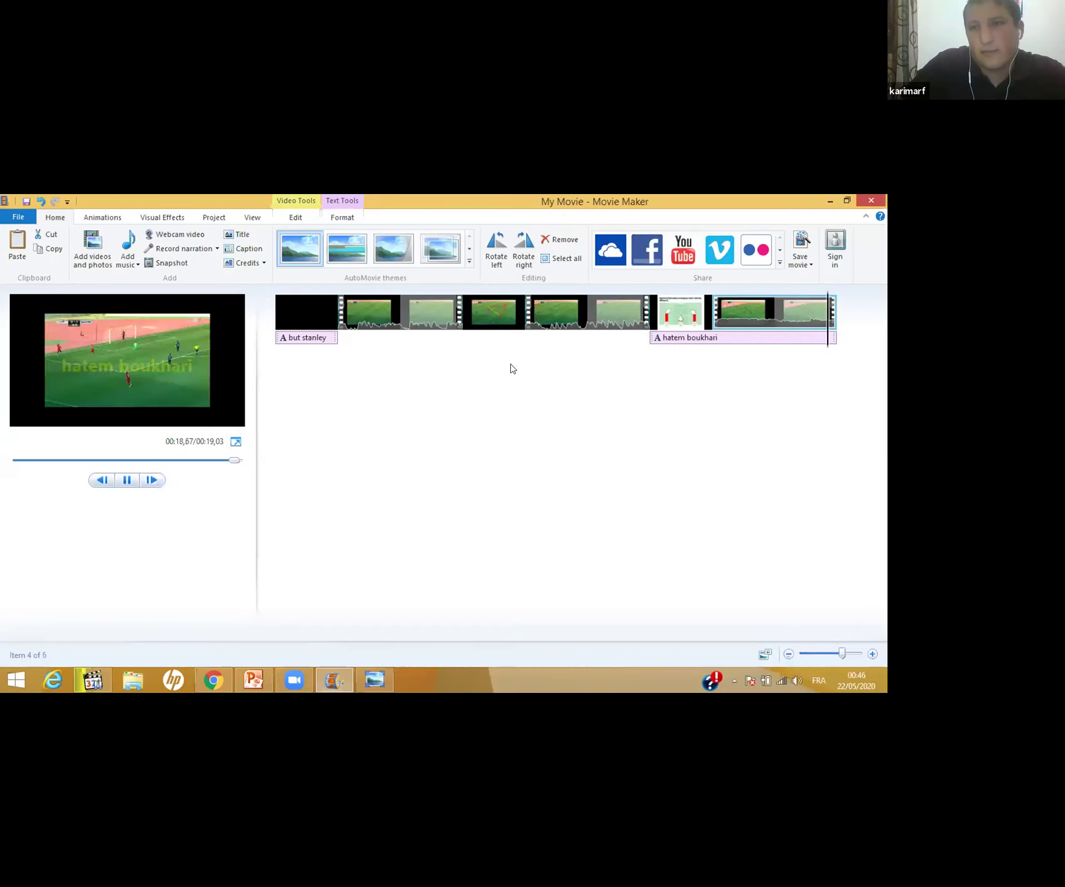
left_click(743, 339)
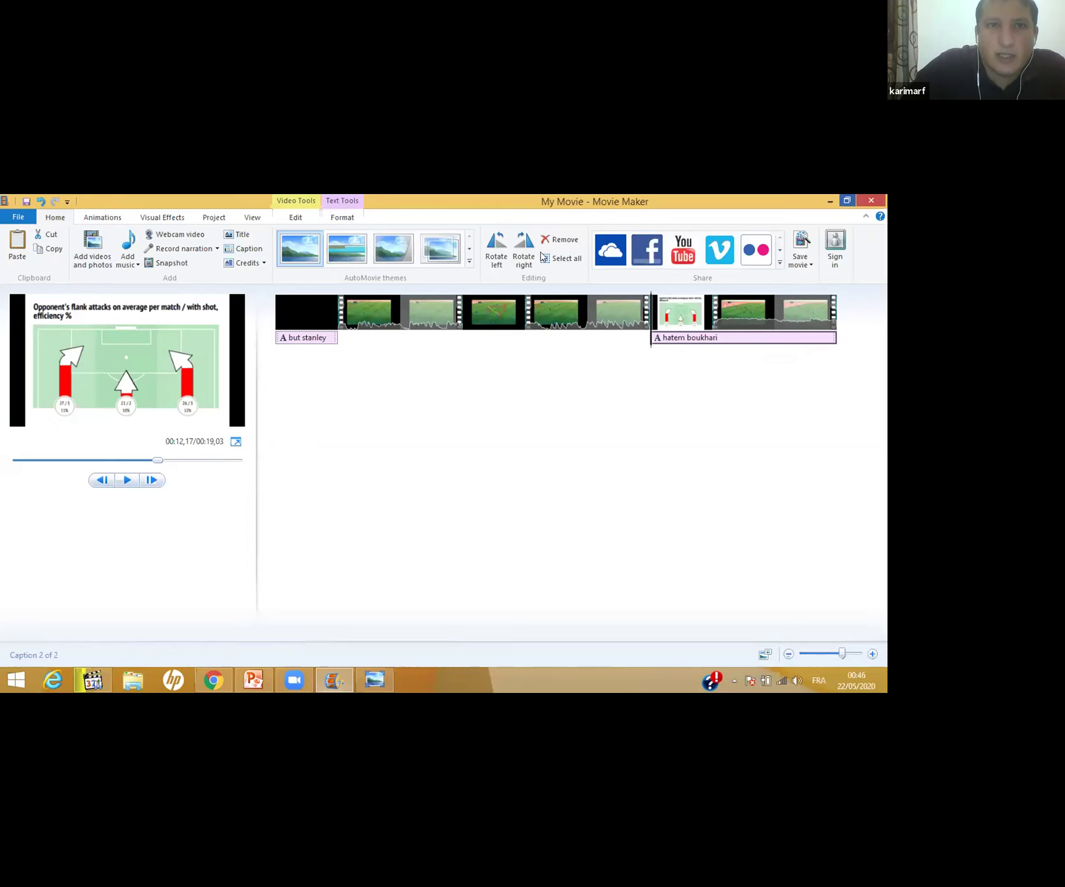
Shrink Photo Viewer to a smaller window and bring Movie Maker back to front.
double_click(655, 204)
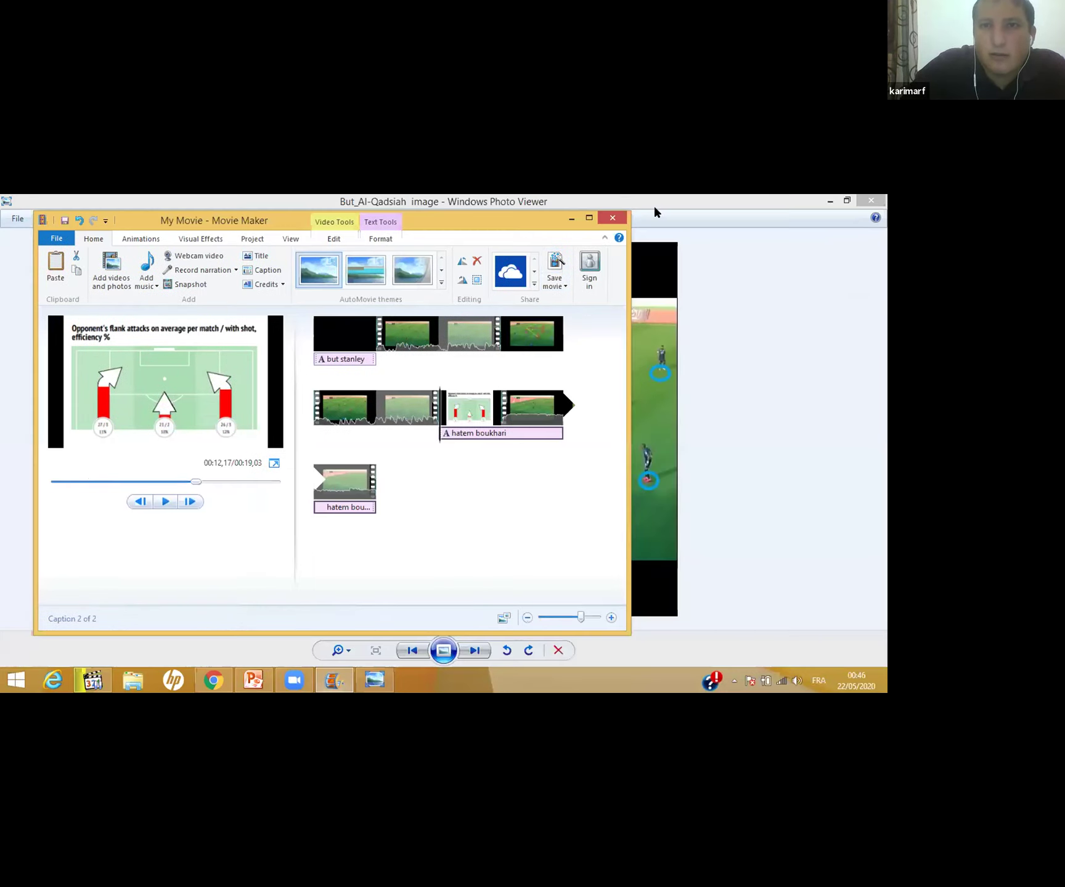
left_click(339, 679)
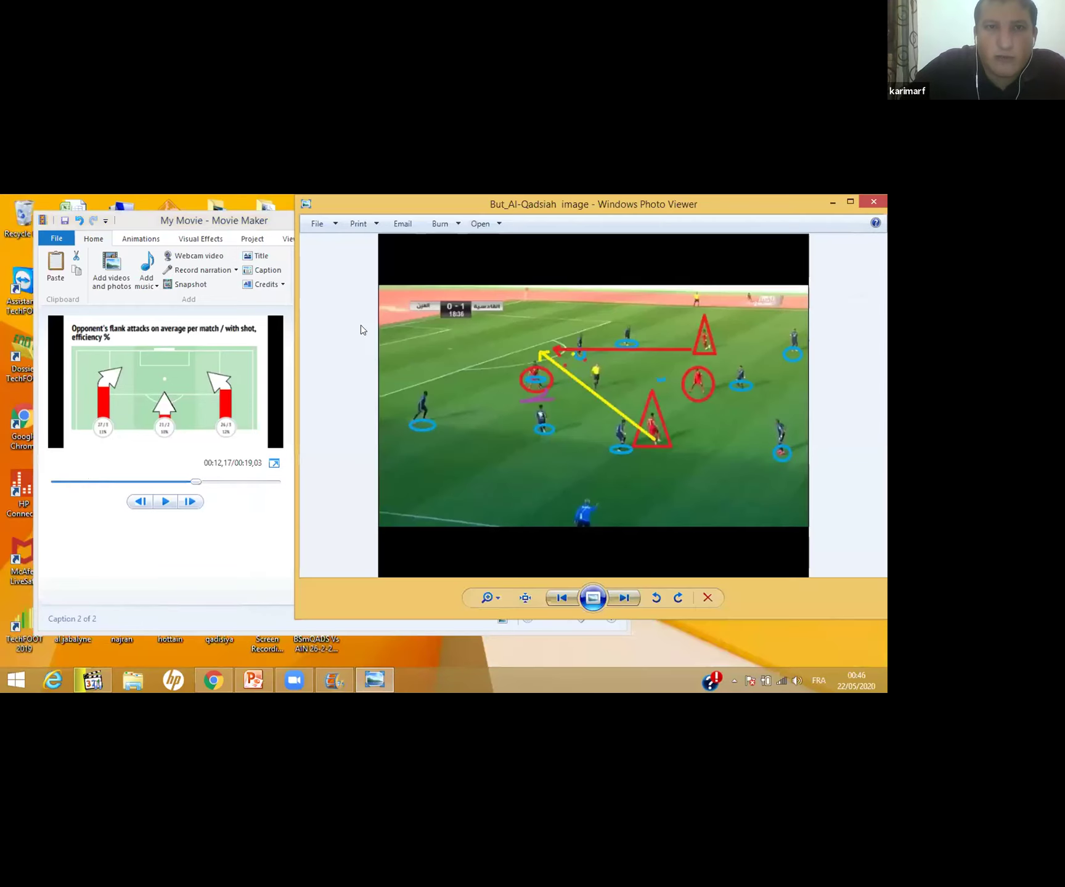
key("alt+Tab")
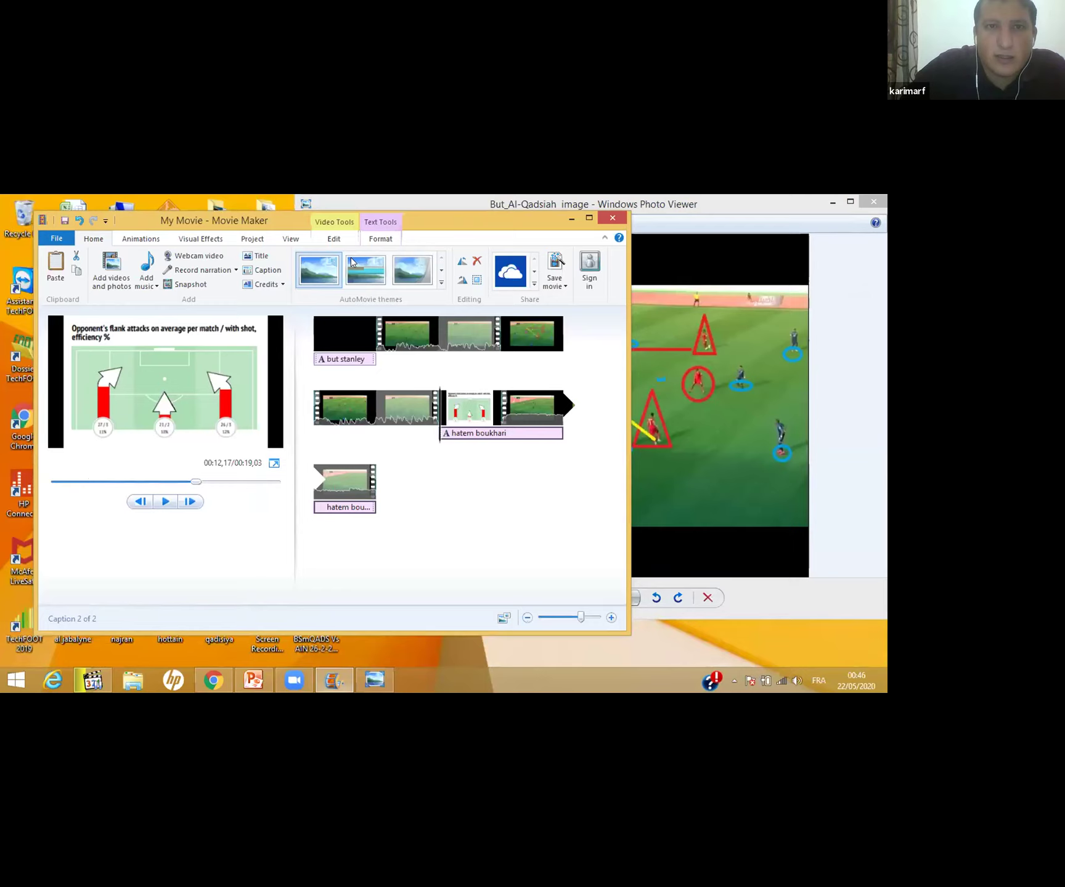
Confirm the chart clip lasts 2,00, start the second caption earlier, and maximize Movie Maker.
left_click(459, 419)
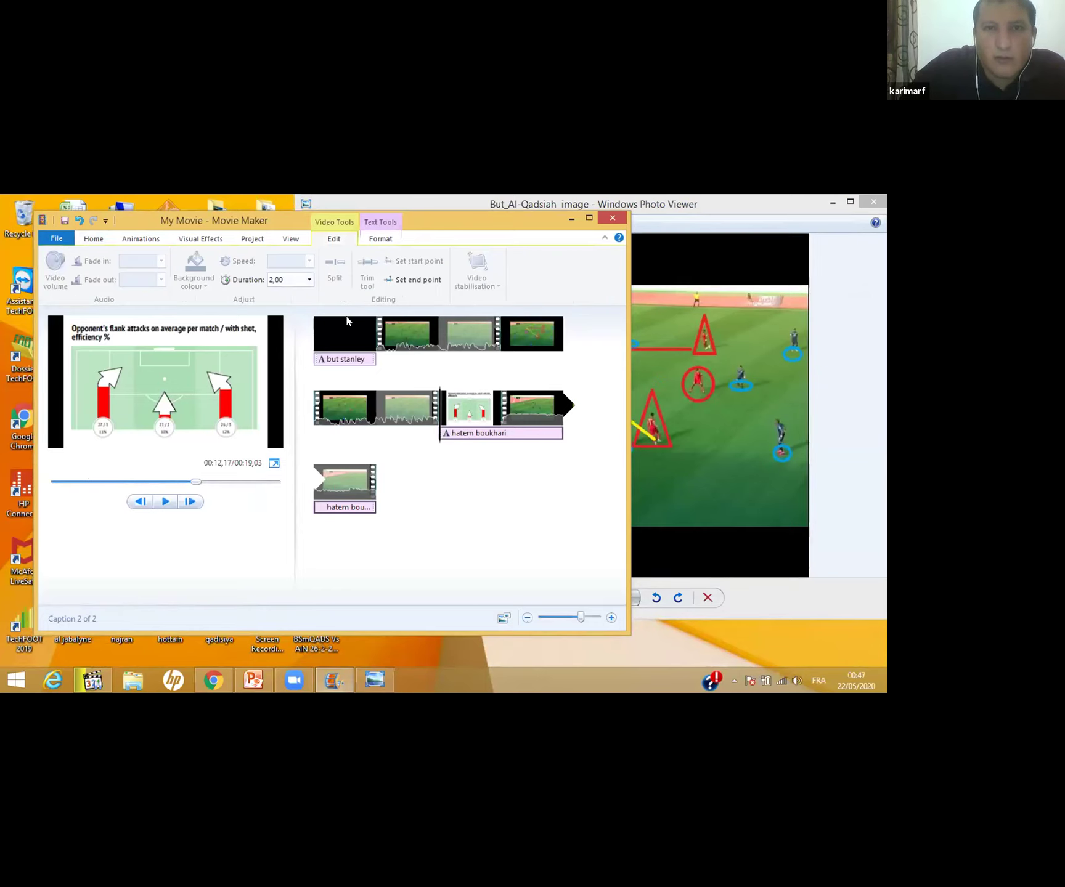
left_click(309, 279)
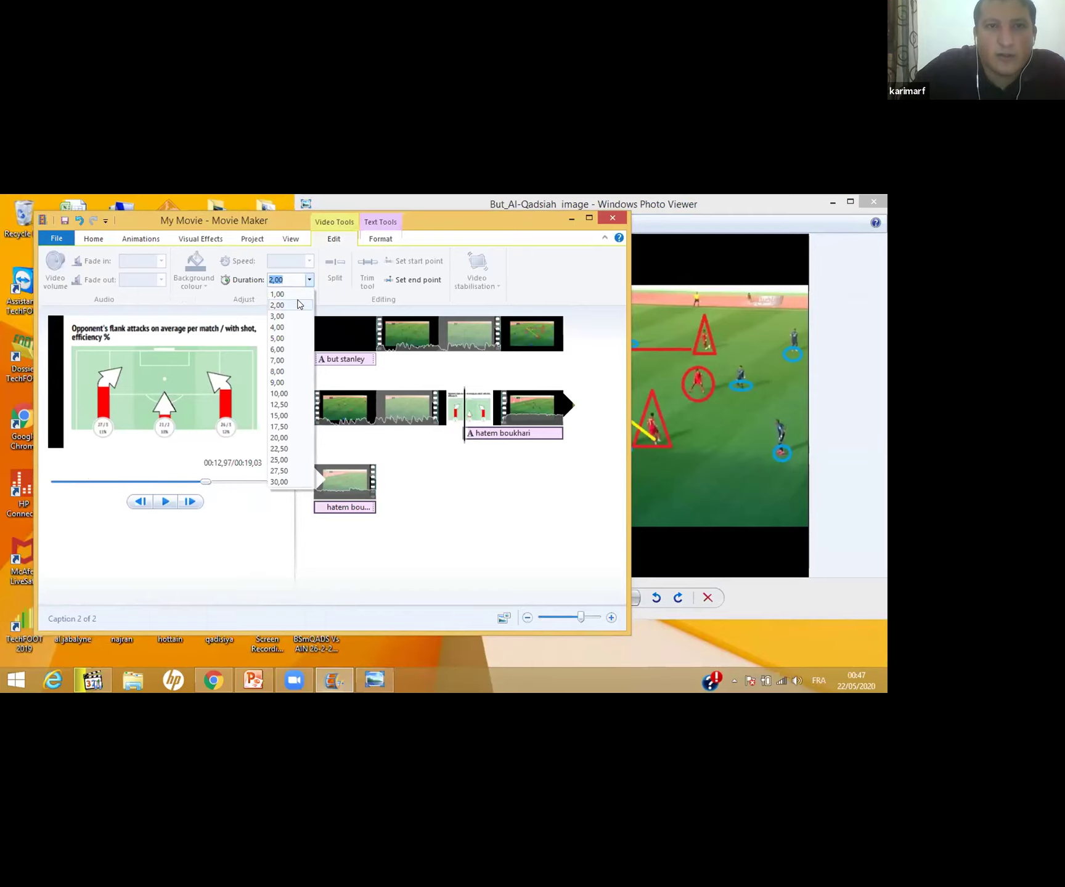
left_click(484, 464)
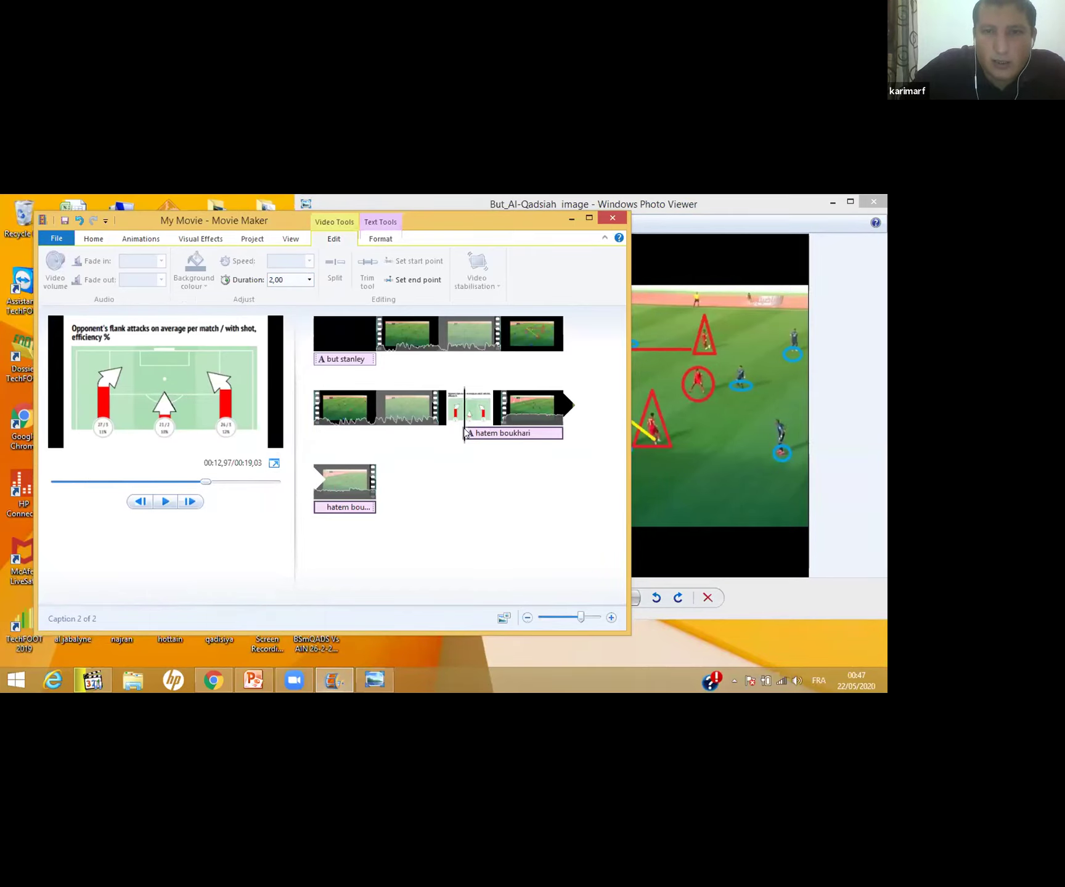
left_click_drag(465, 433, 453, 433)
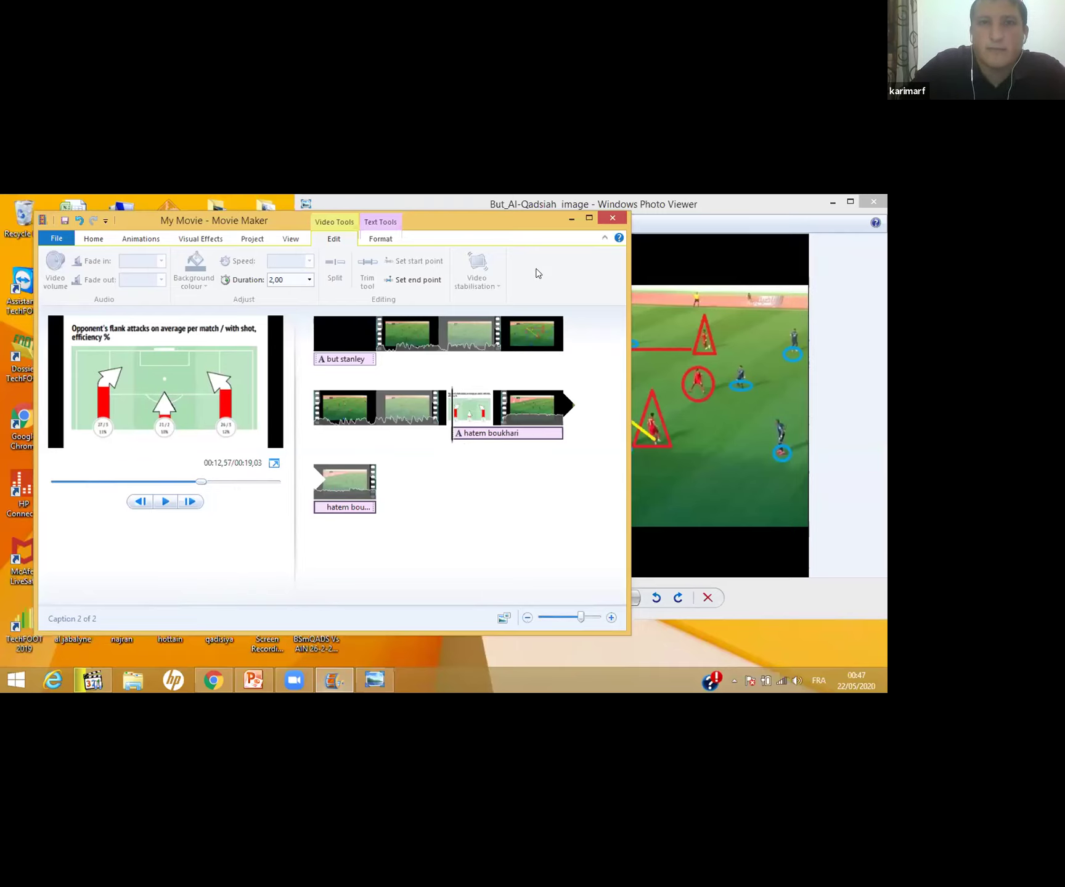
key("super+Up")
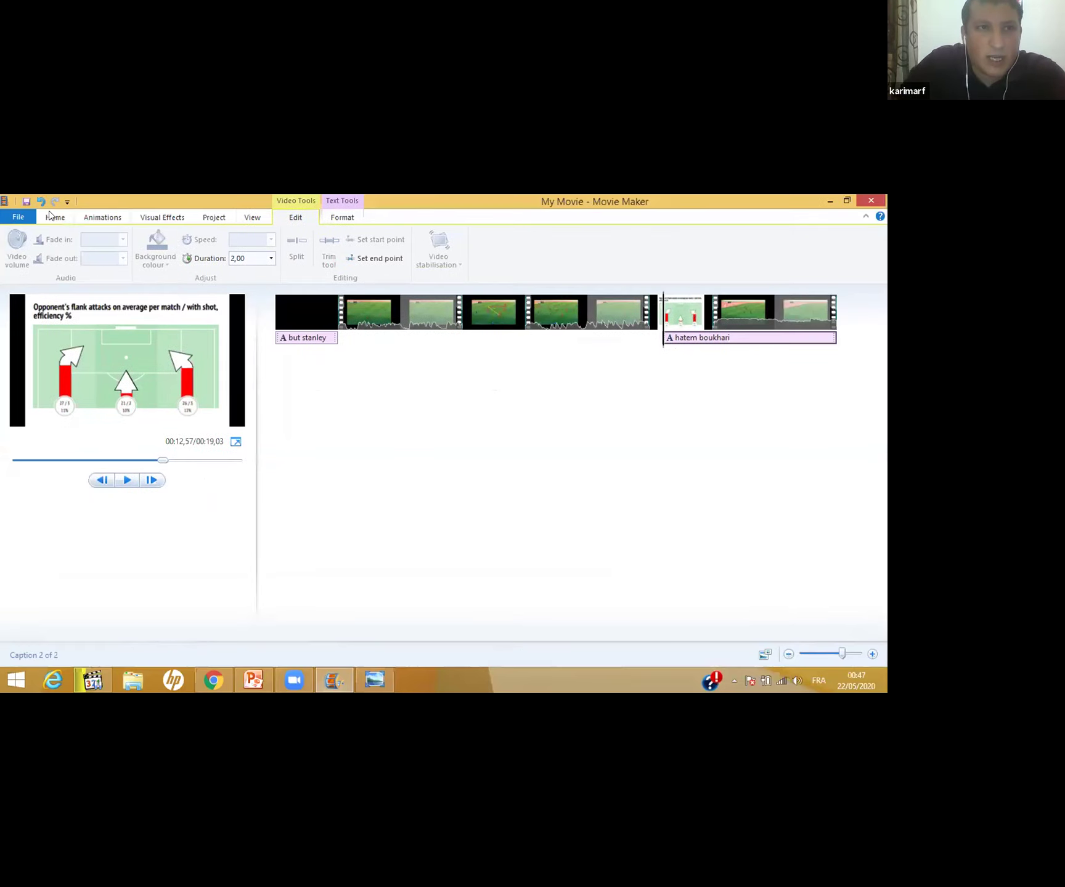
Open the movie export settings, then cancel the recommended-settings save.
scroll(823, 260, "up", 5)
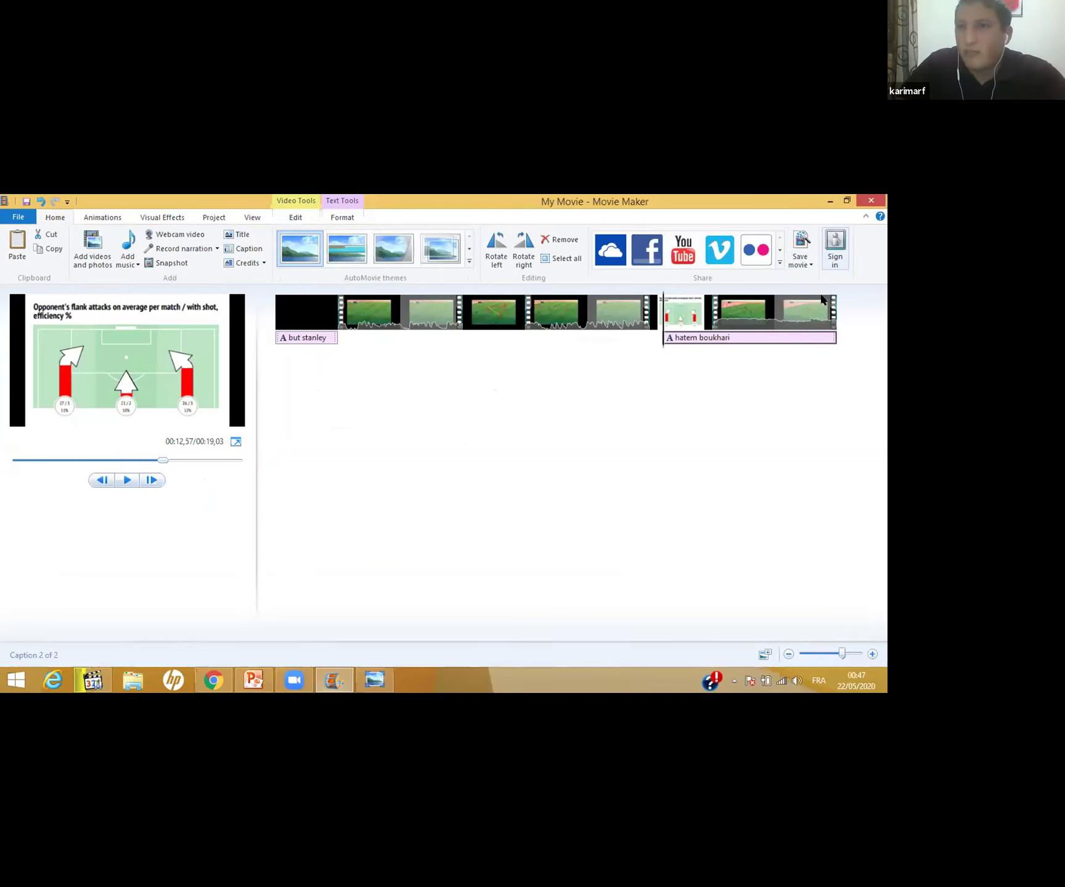
left_click(801, 252)
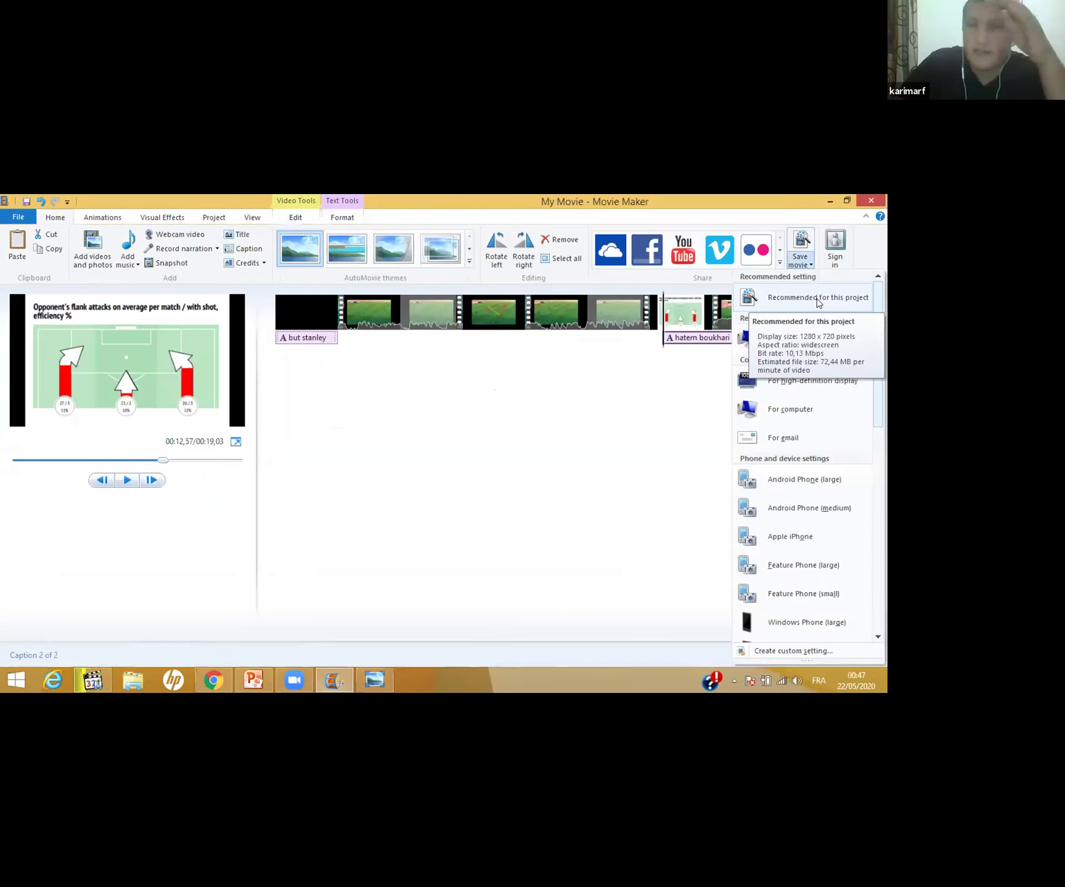
left_click(818, 297)
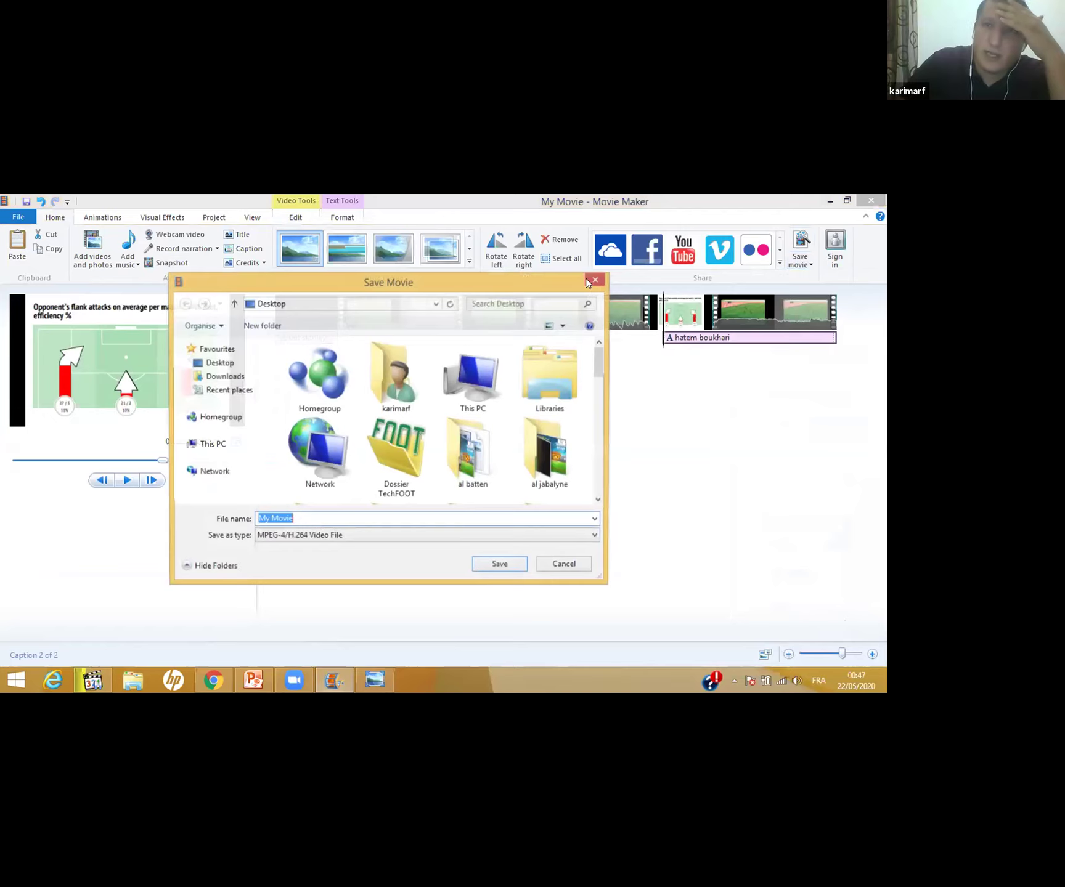
left_click(807, 263)
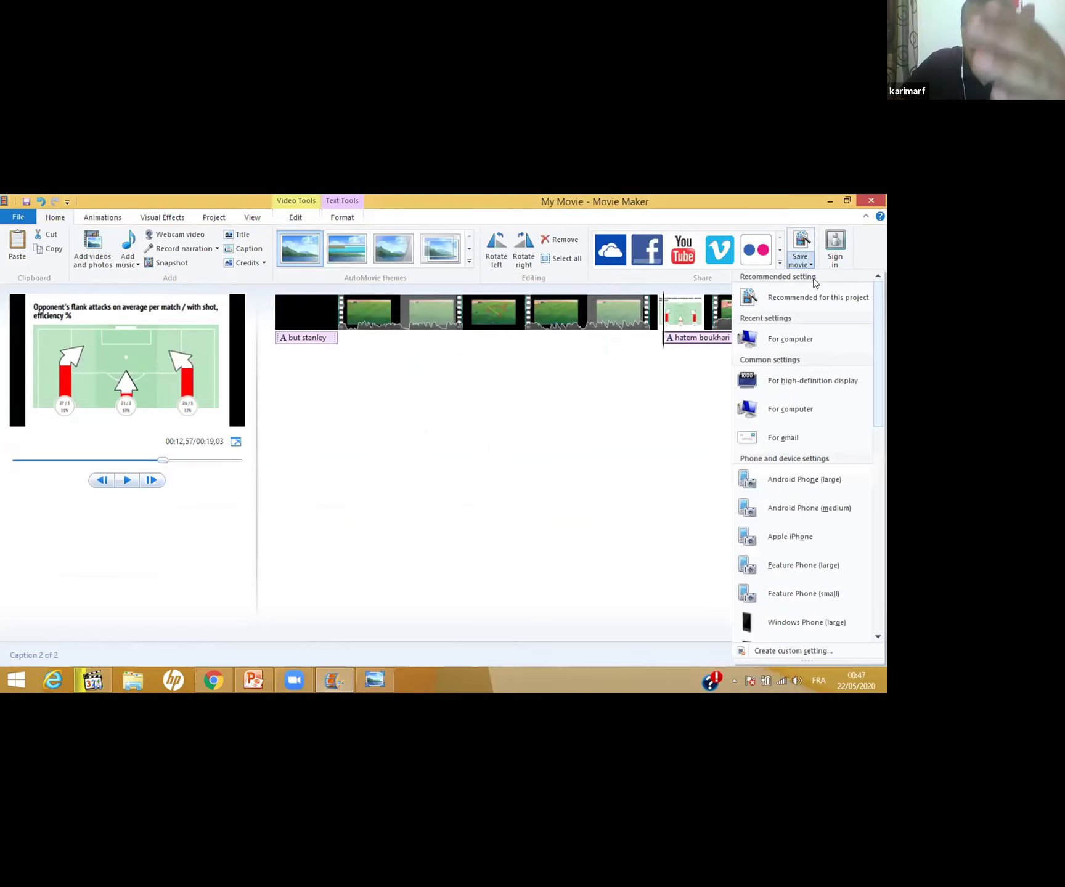
left_click(628, 399)
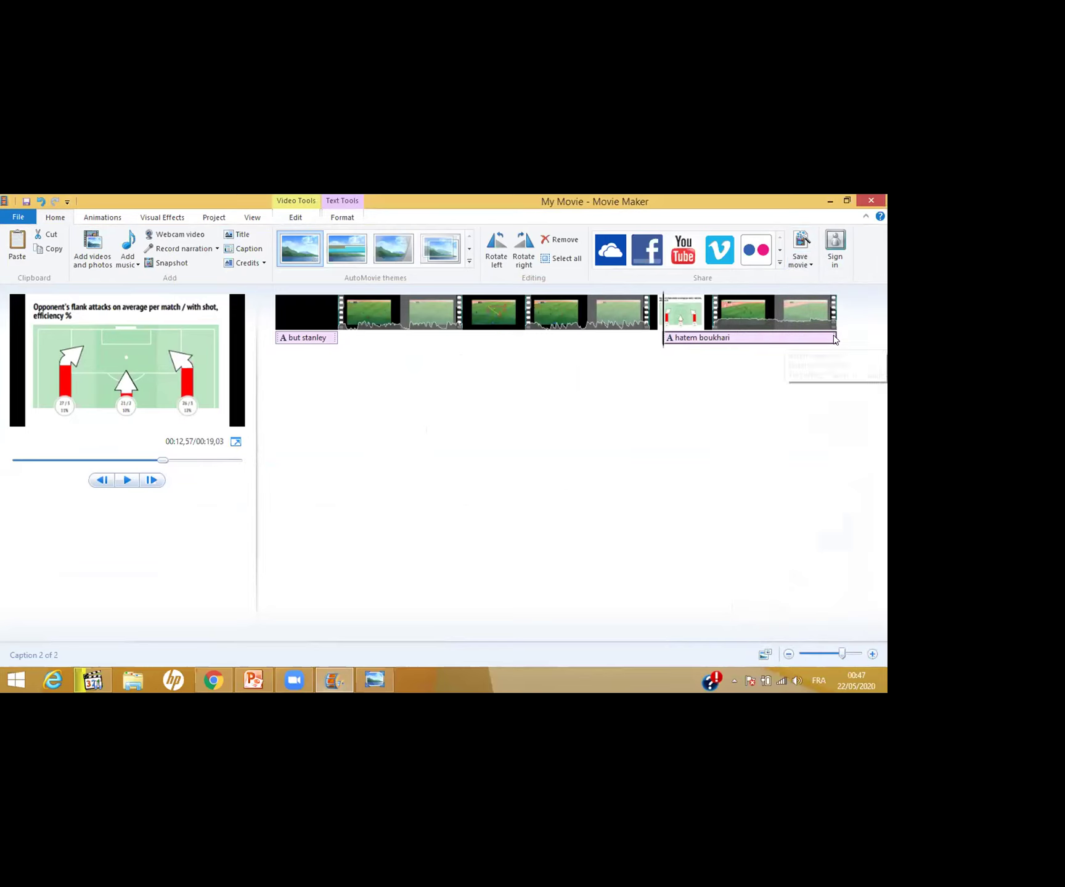
Move the second caption so it starts at the chart slide clip.
left_click_drag(671, 346, 795, 339)
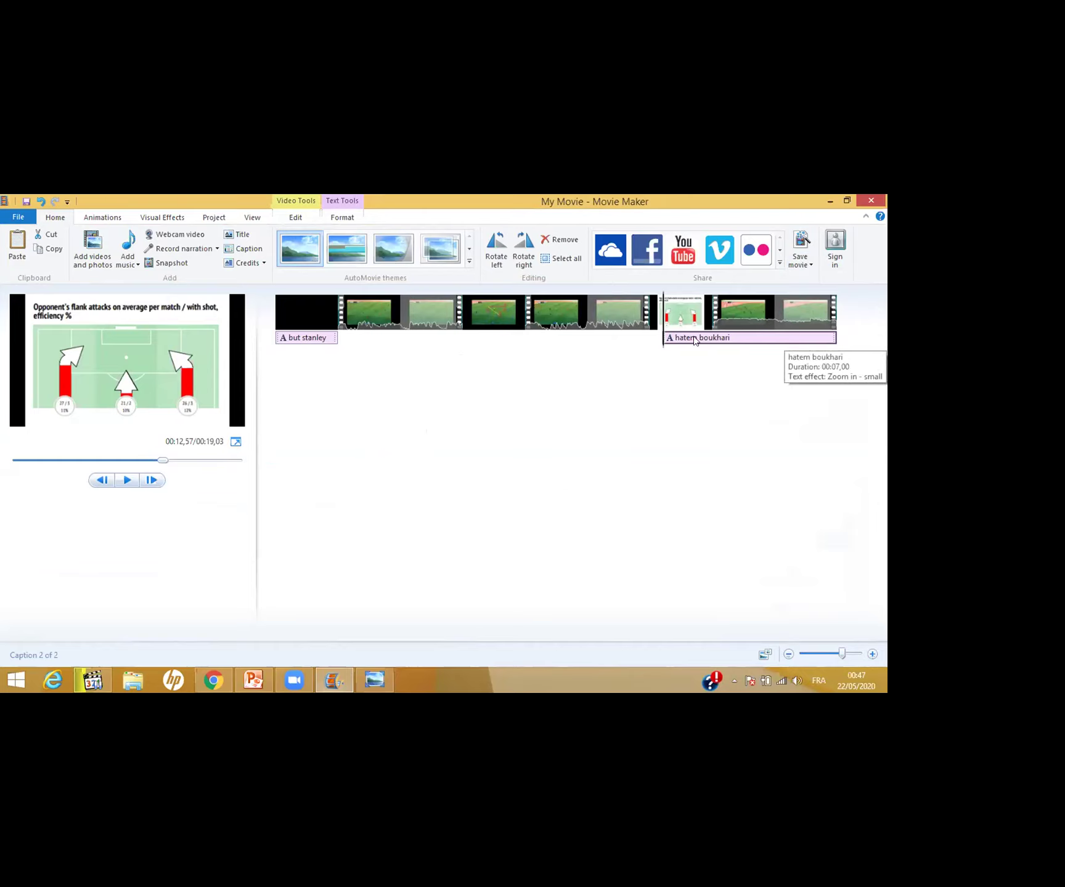
left_click(651, 345)
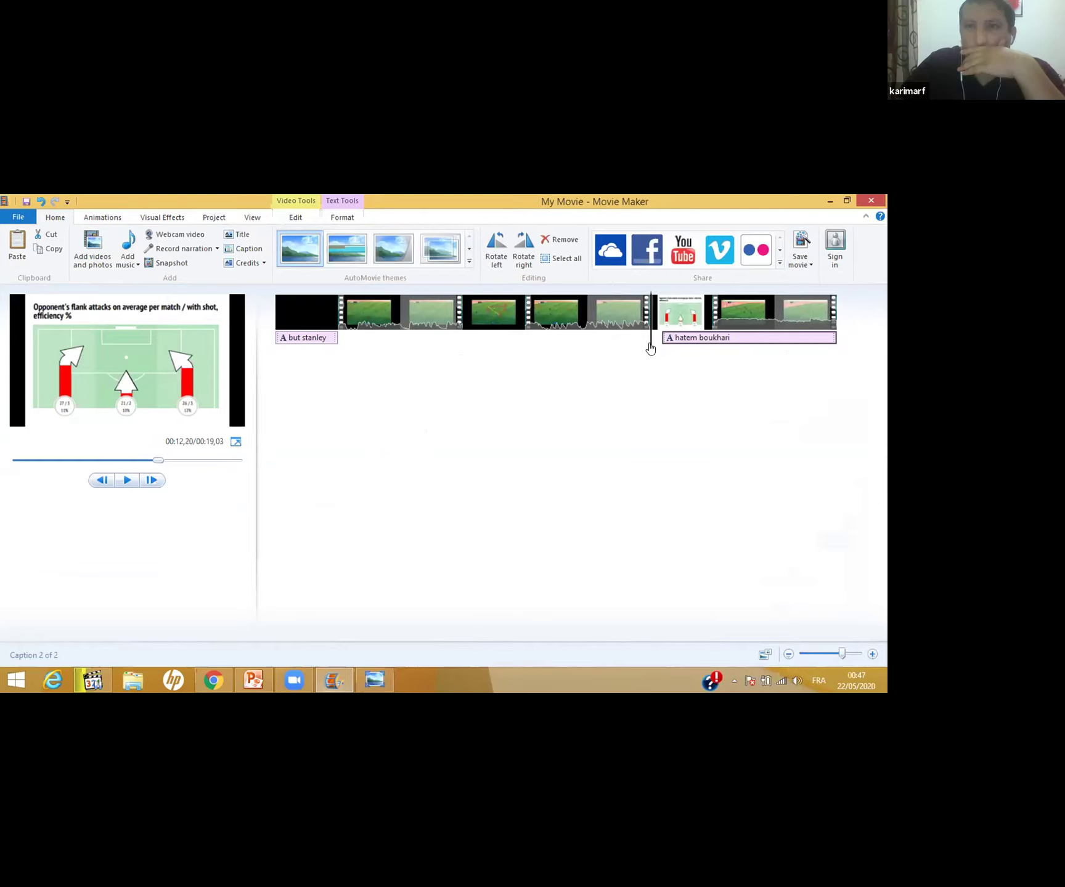
left_click_drag(678, 338, 667, 340)
left_click_drag(833, 339, 651, 338)
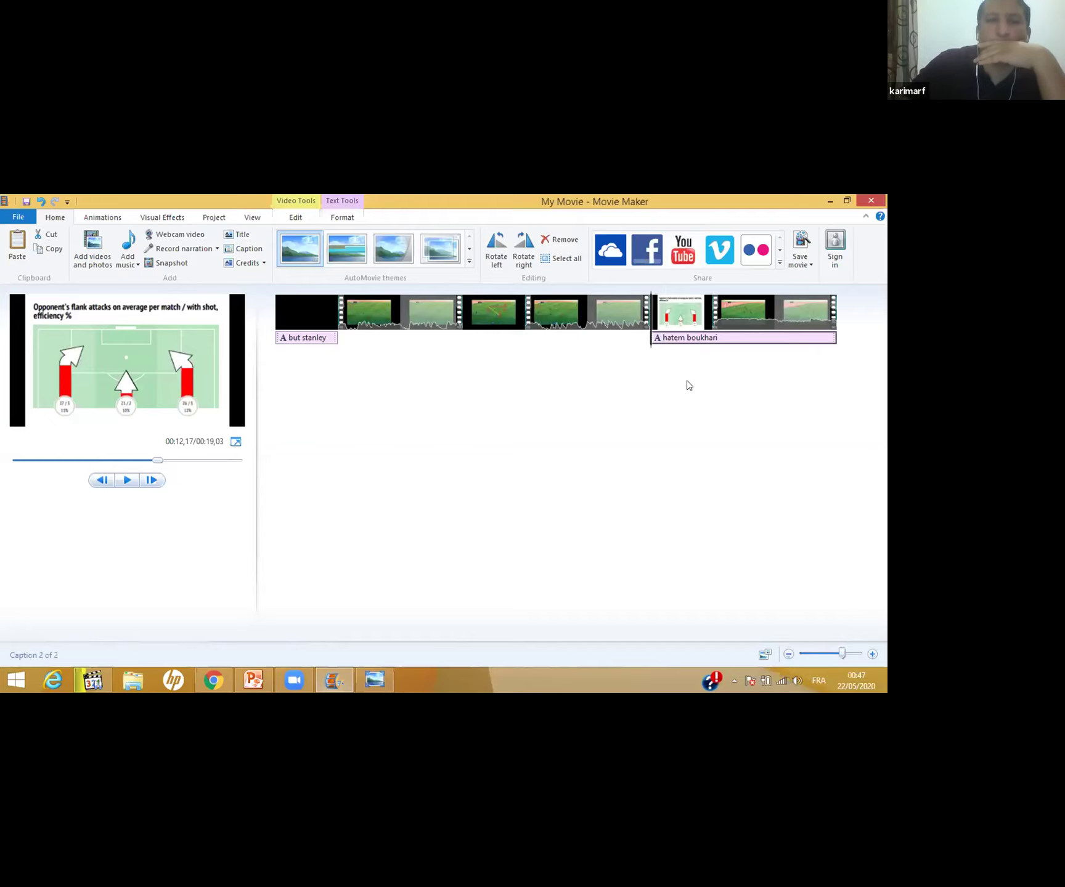
Save the movie For computer as '22-5-2020but qas.mp4' on the Desktop.
left_click(808, 263)
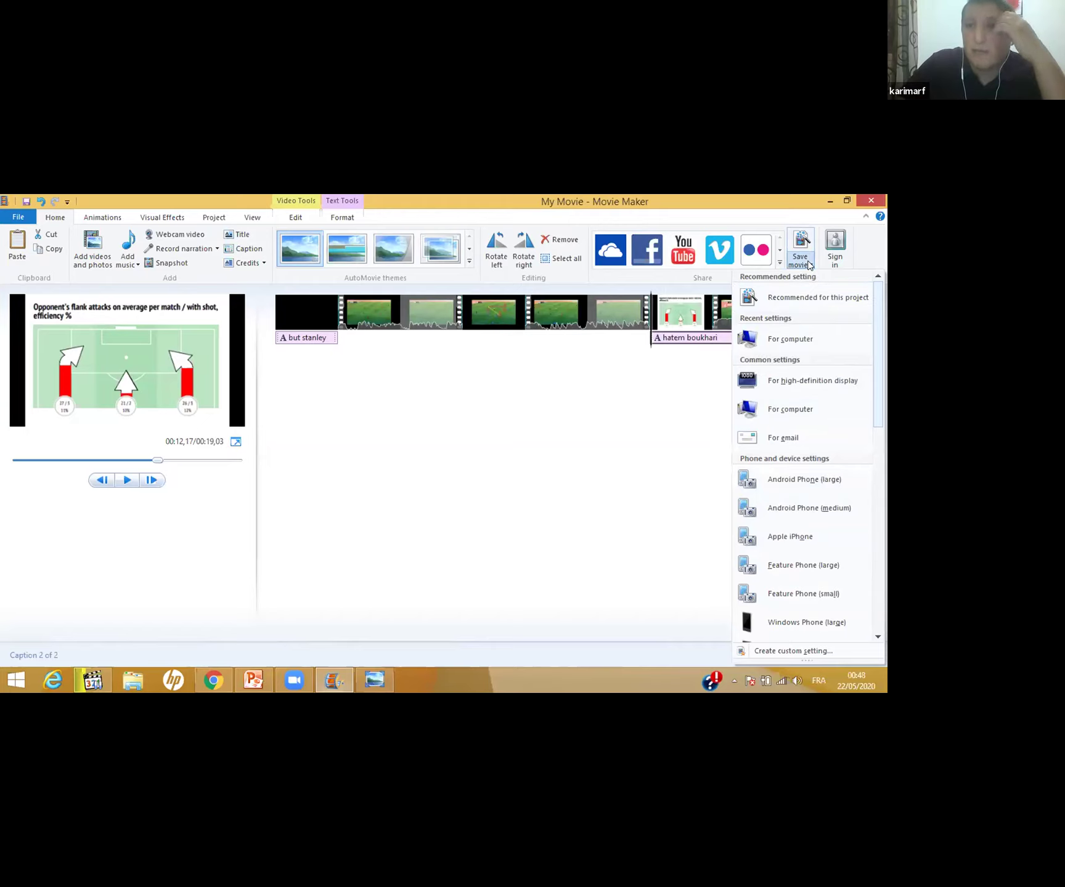
left_click(758, 338)
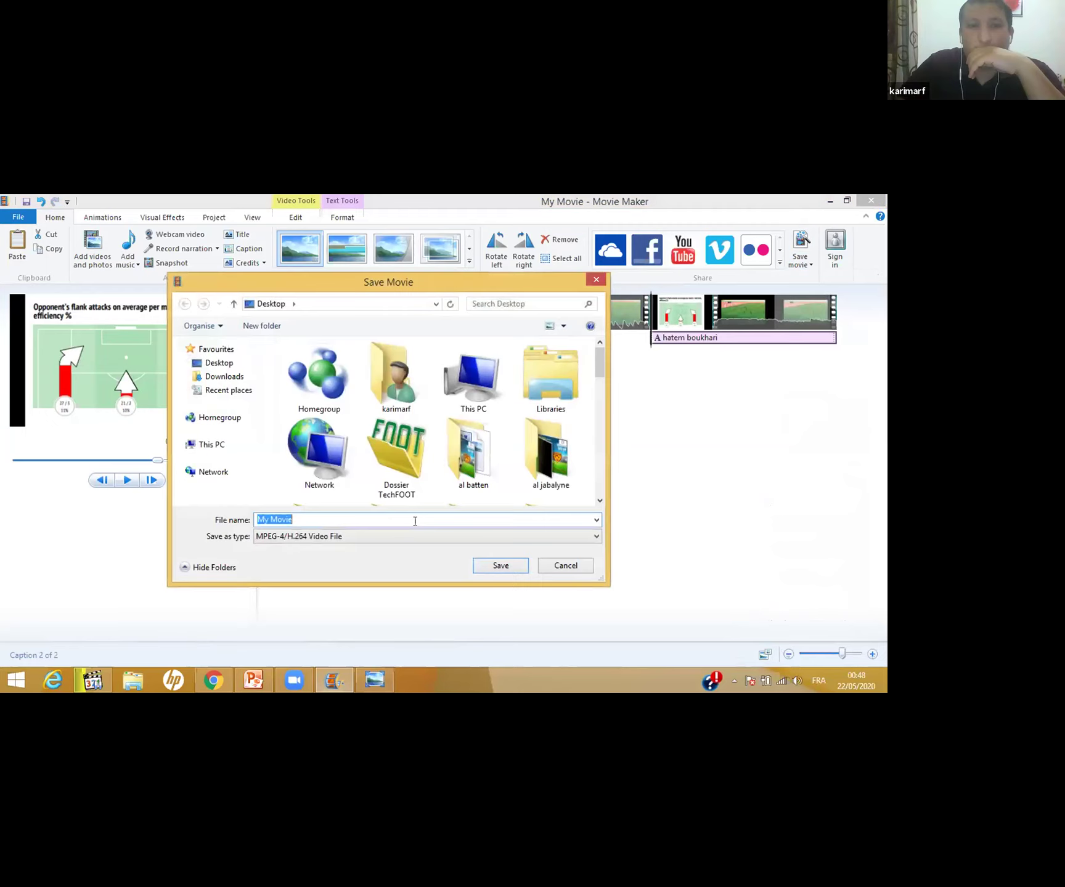
type("22-5-2020but qas")
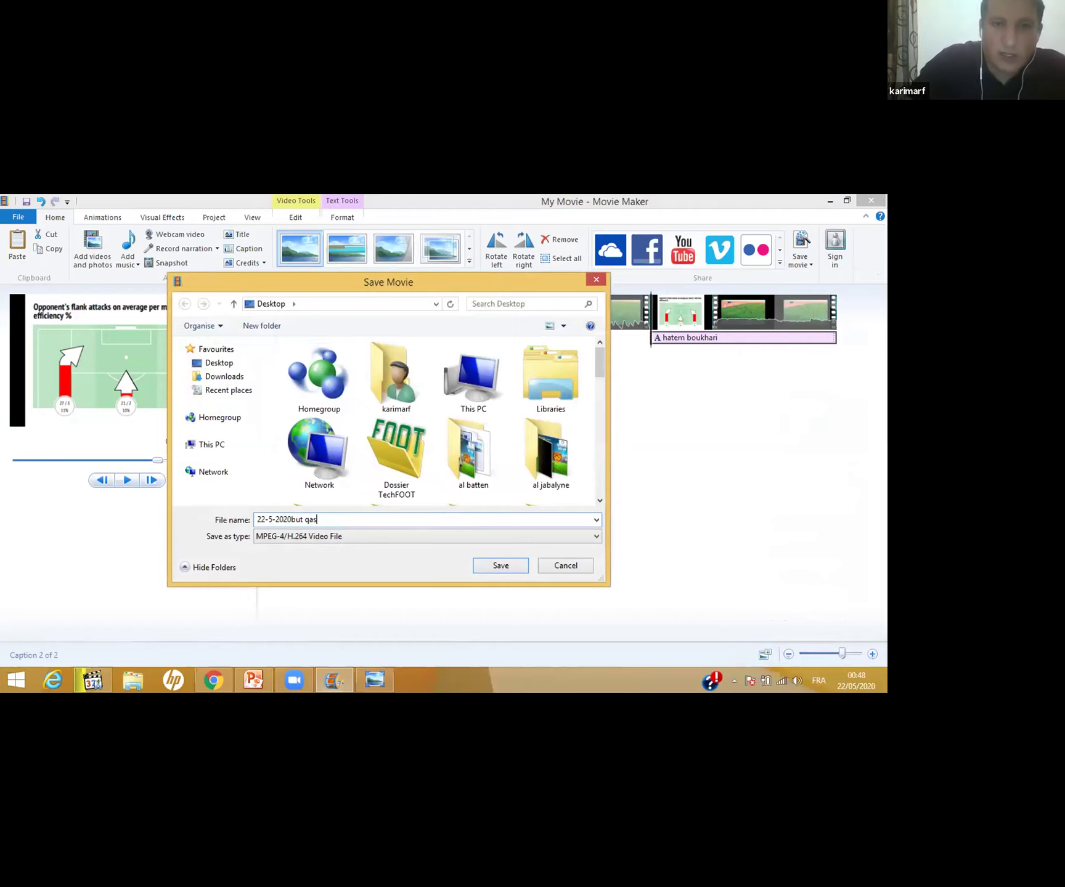
left_click(491, 566)
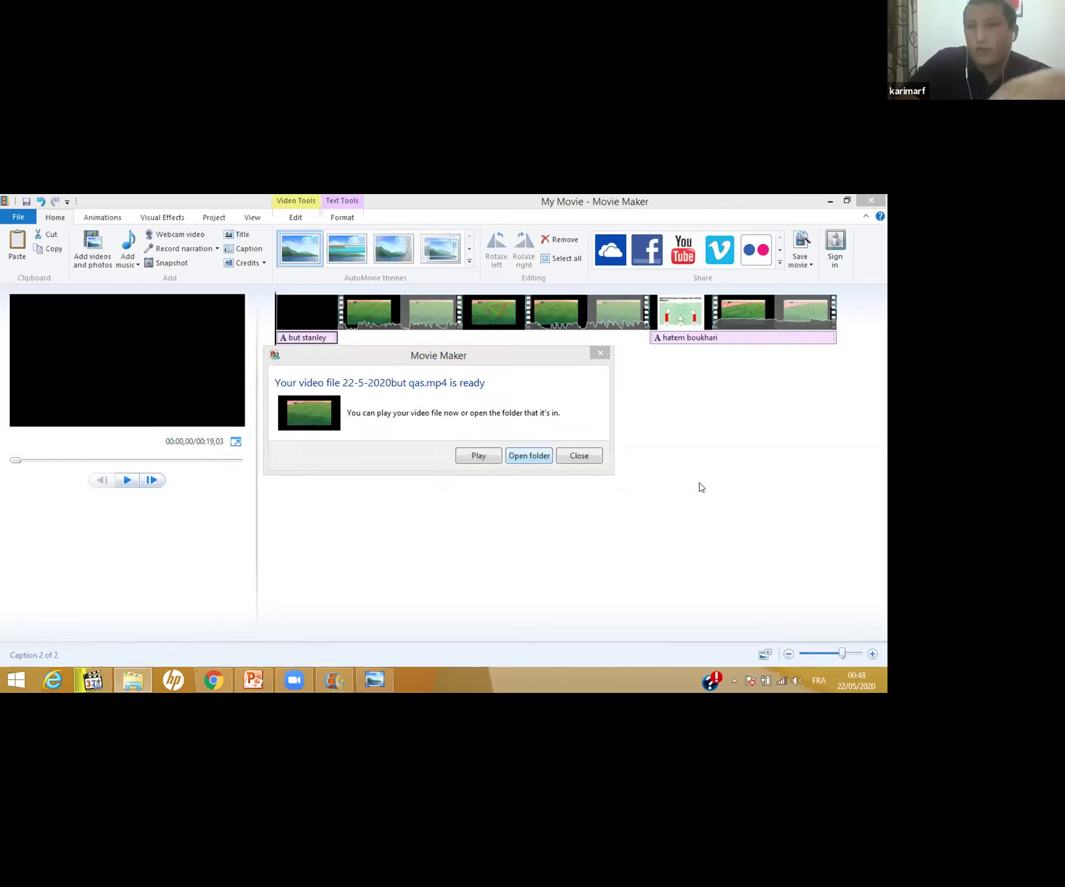
Open the Desktop folder with the saved video, then switch to WhatsApp Web in Chrome.
key("Return")
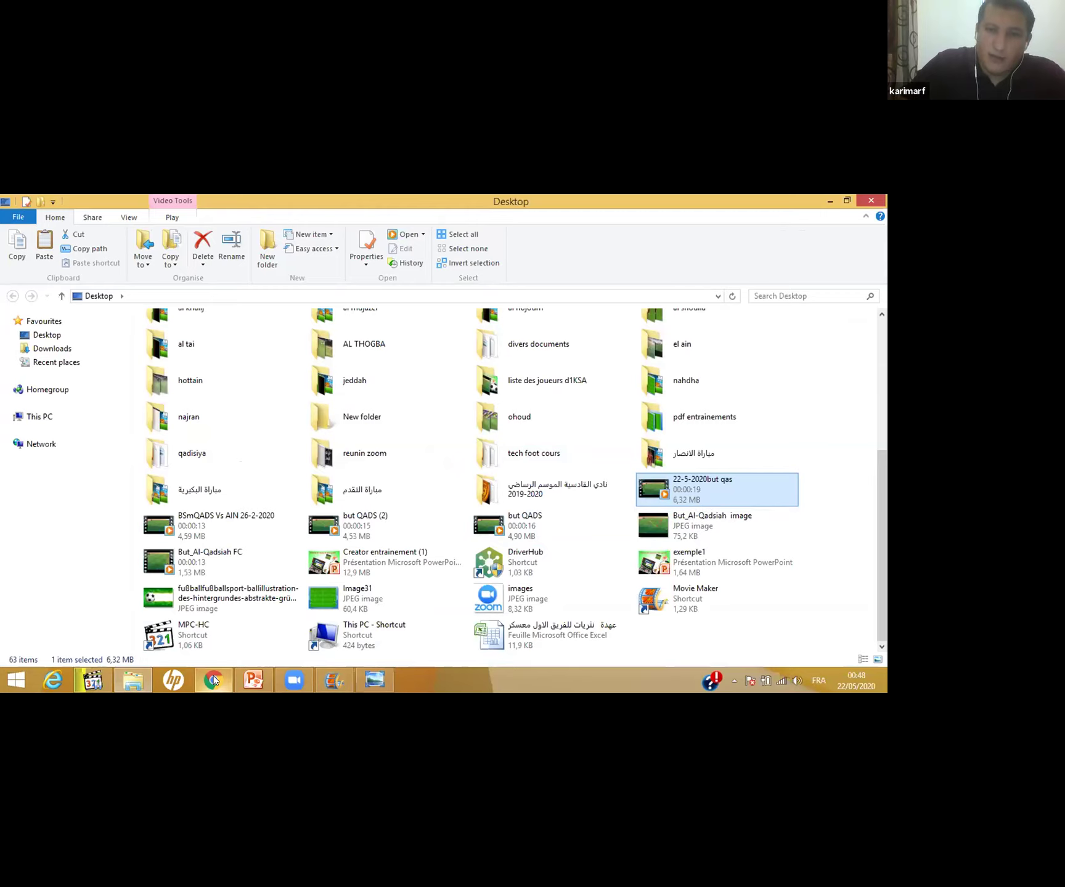
left_click(220, 573)
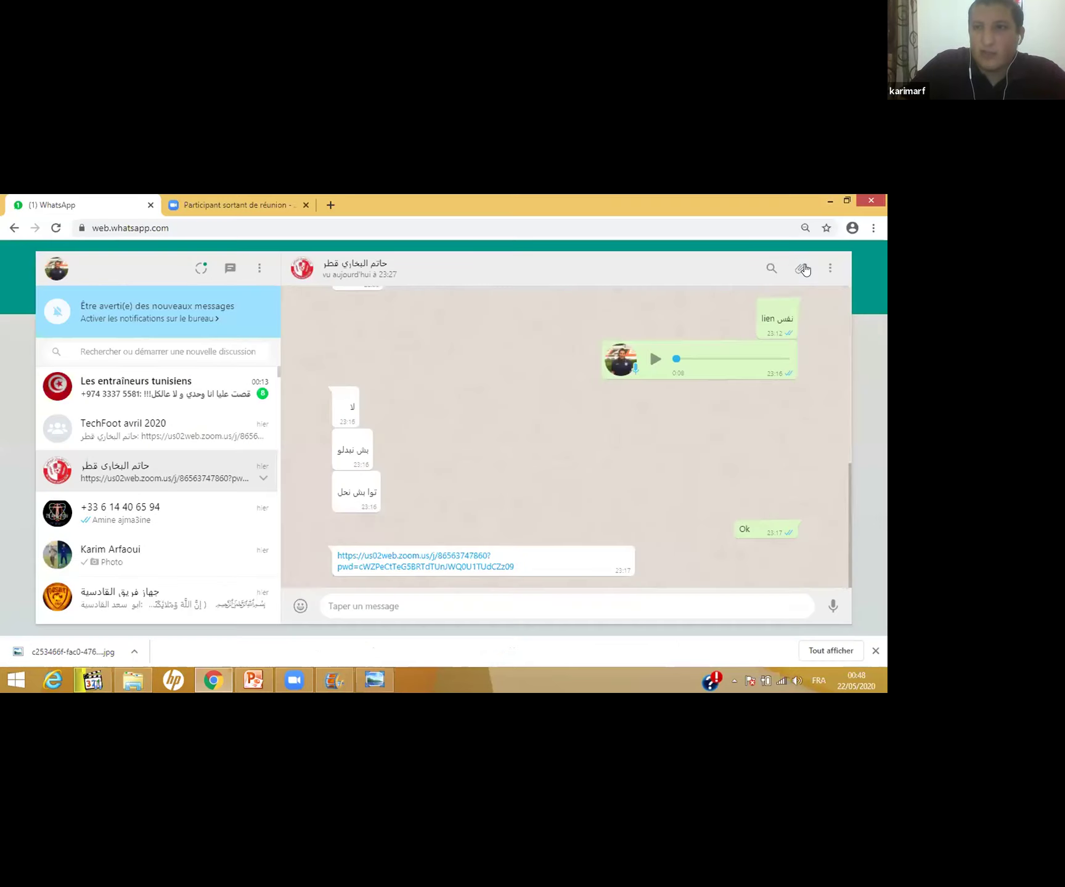
Attach the 22-5-2020but qas video from the Desktop and send it in the WhatsApp chat.
left_click(803, 268)
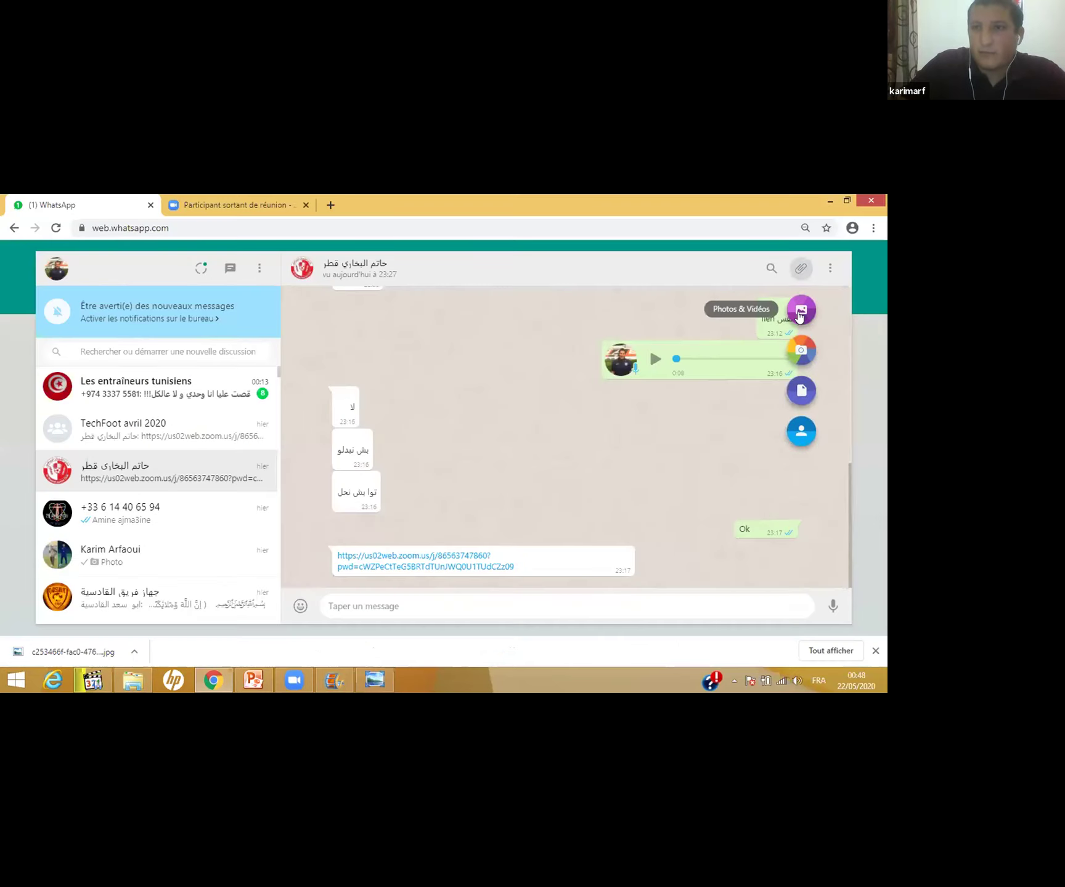
left_click(799, 315)
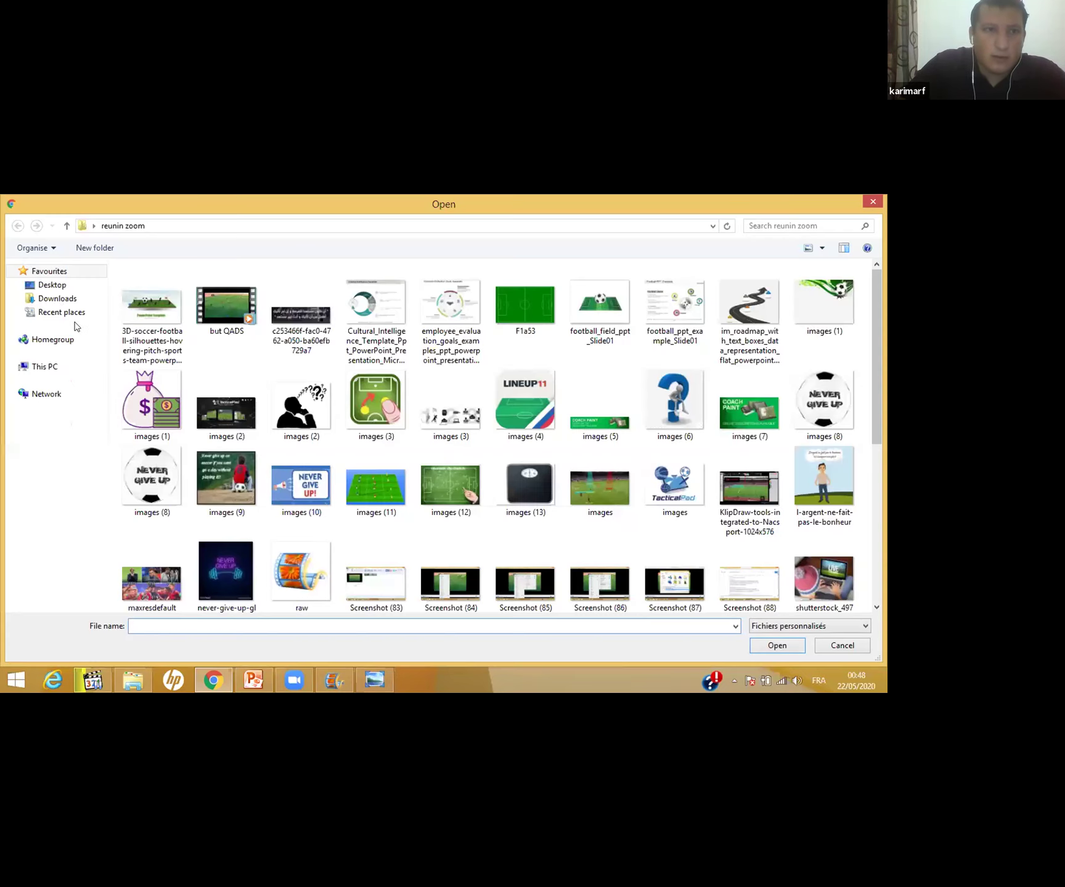
left_click(876, 499)
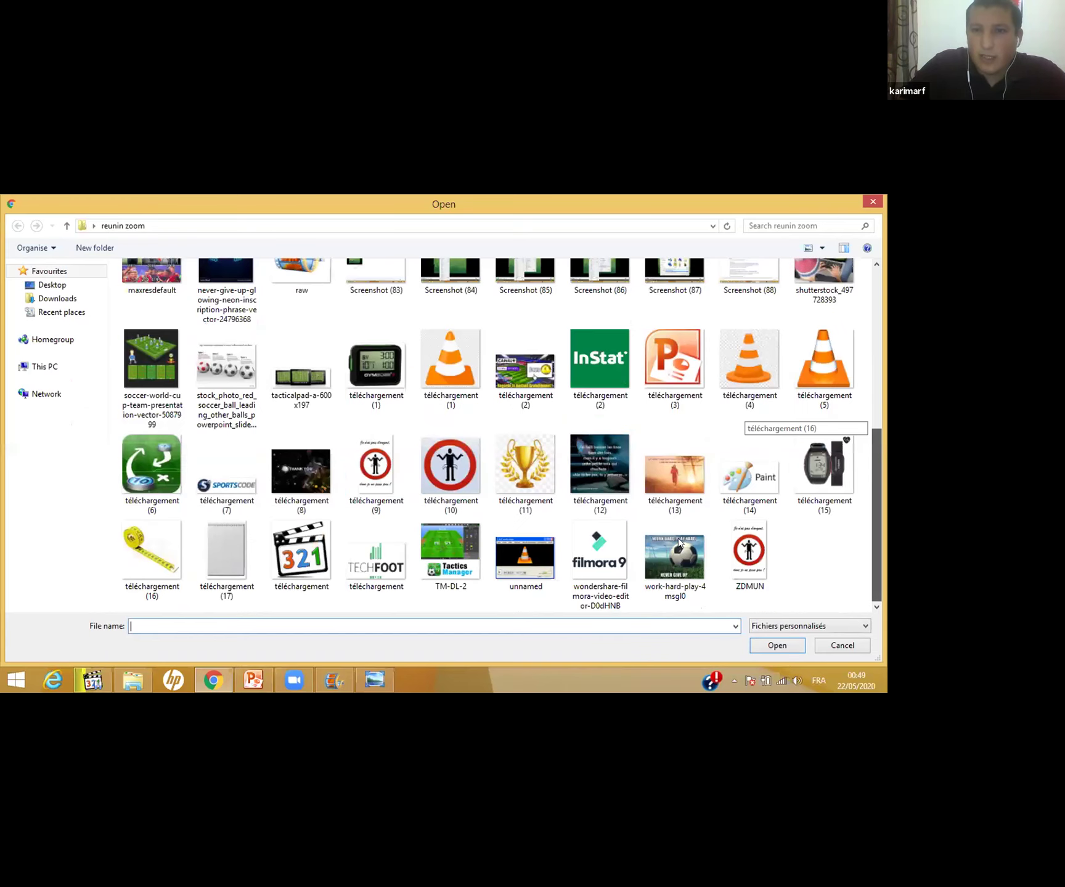
key("alt+Up")
scroll(511, 611, "down", 1)
key("2")
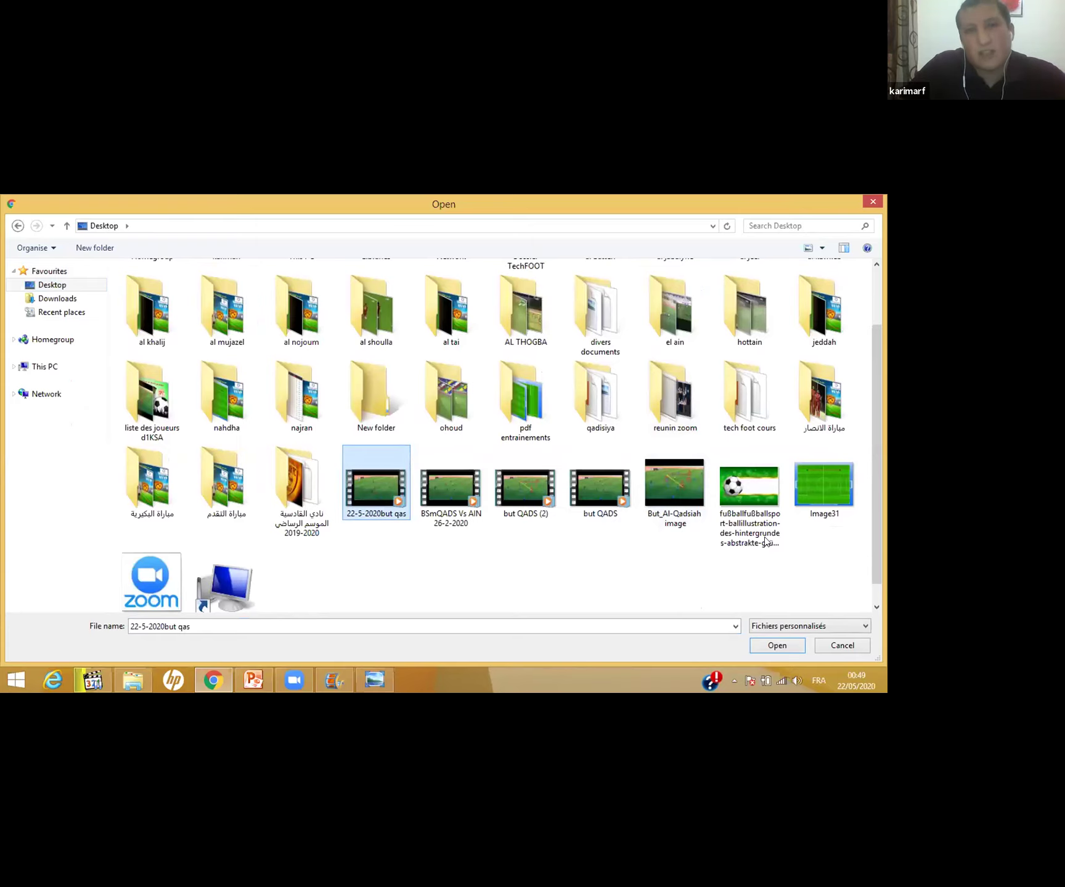
key("Return")
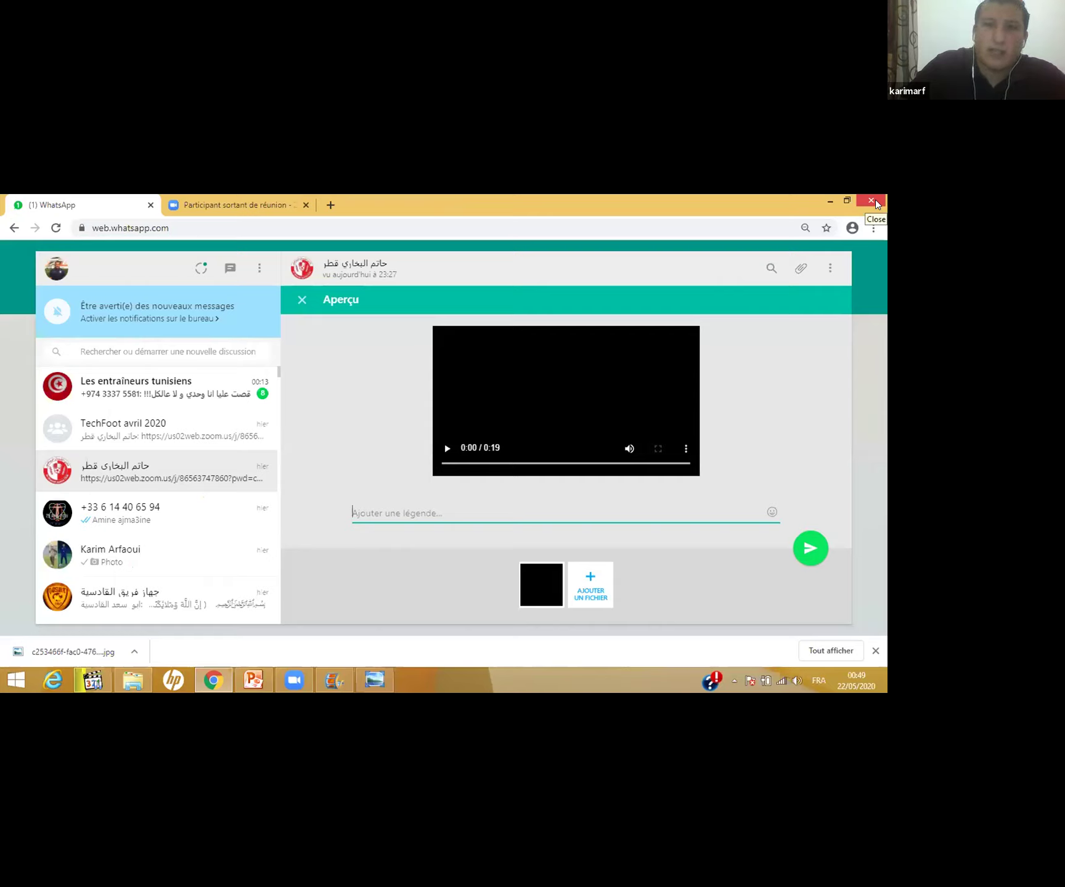
left_click(811, 550)
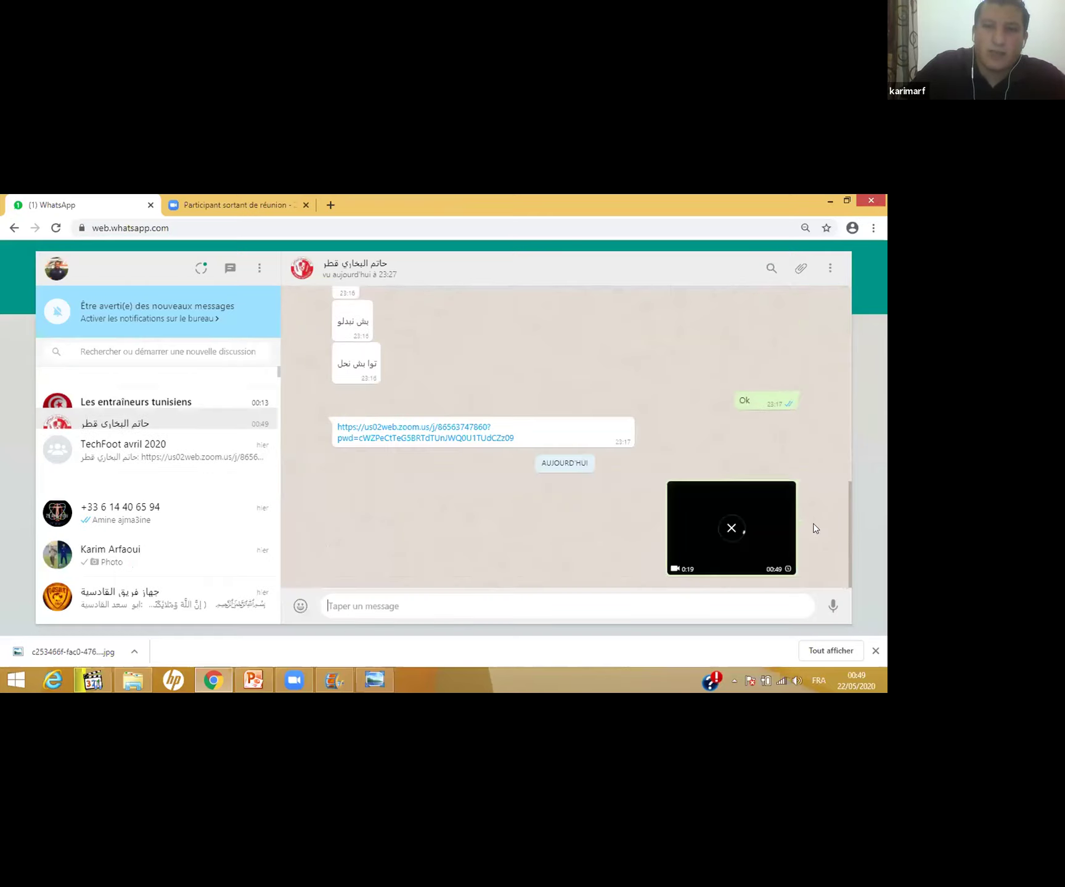
Keep WhatsApp Web open but minimise the browser while the video uploads.
left_click(872, 200)
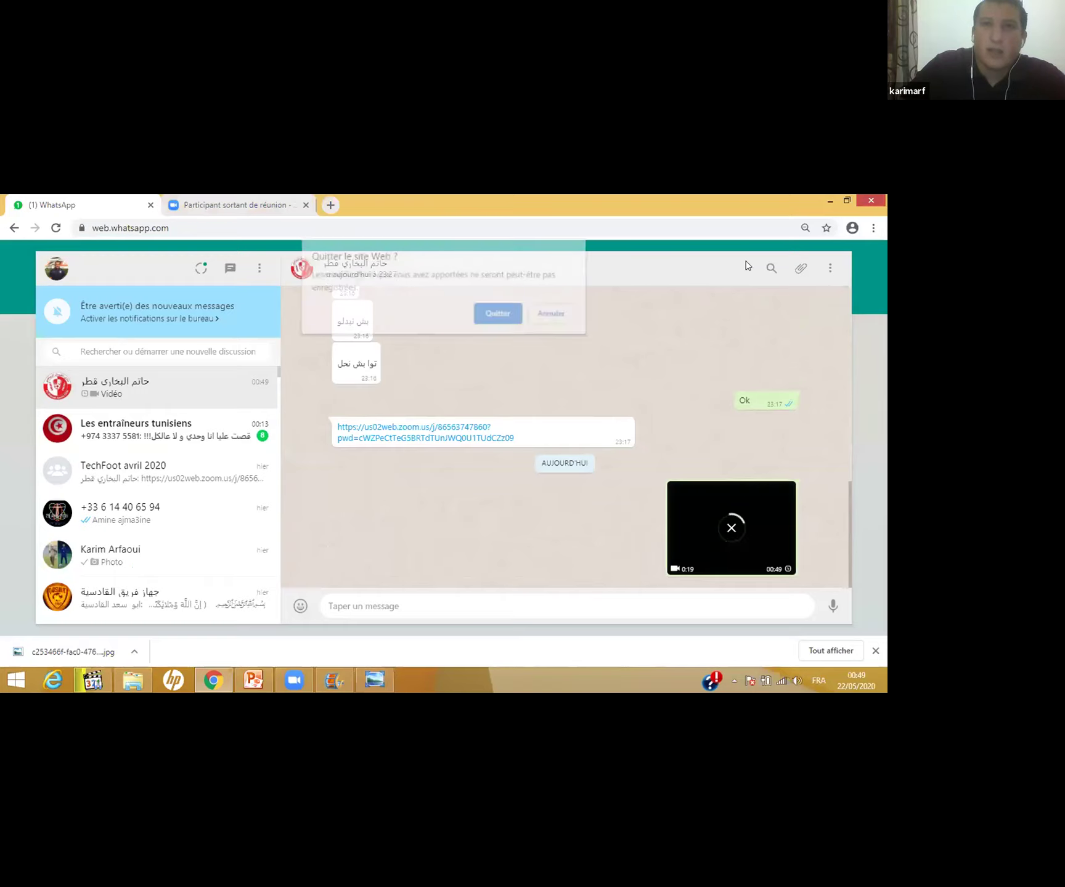
left_click(534, 316)
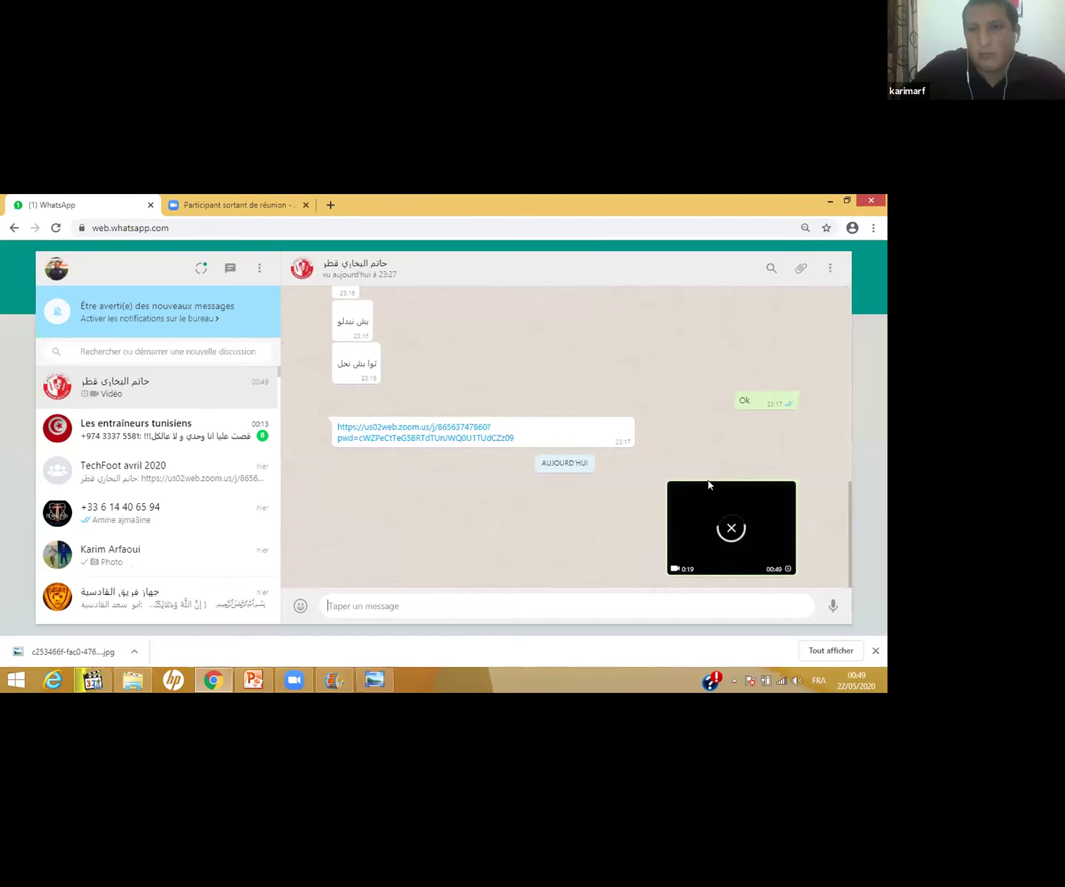
key("alt+Tab")
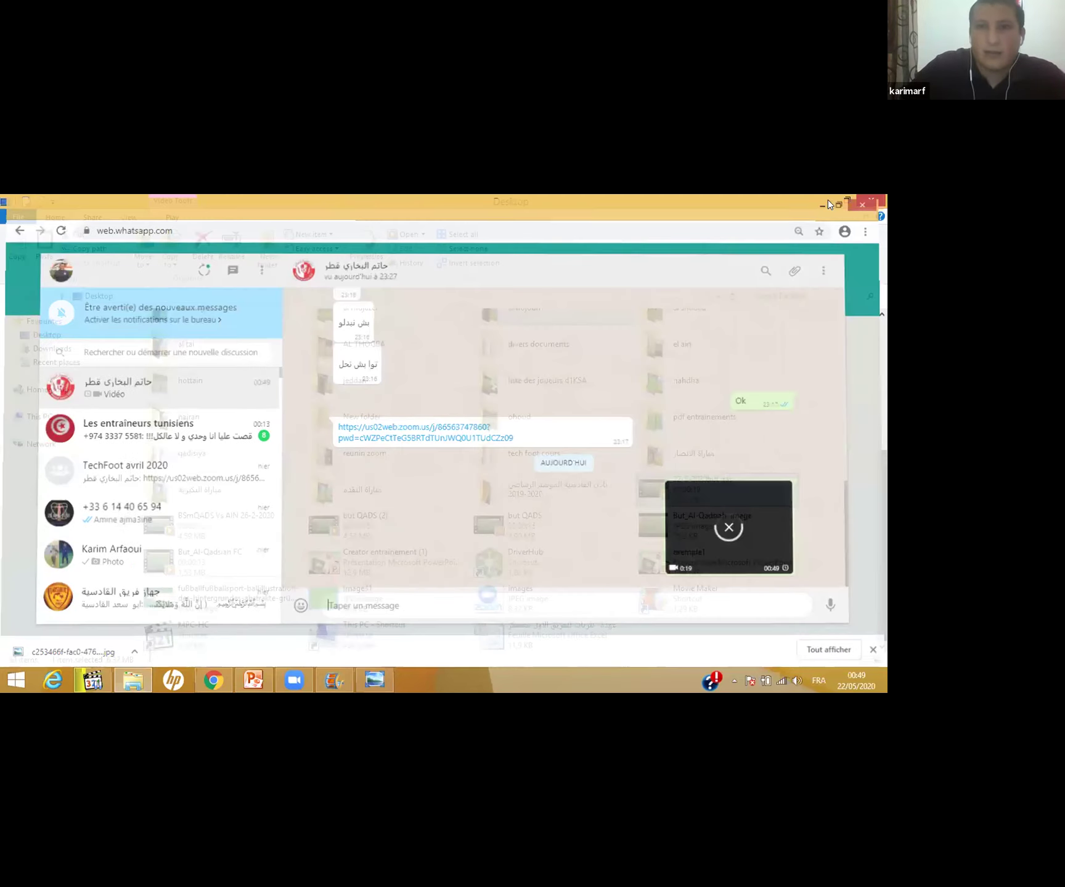
left_click(830, 201)
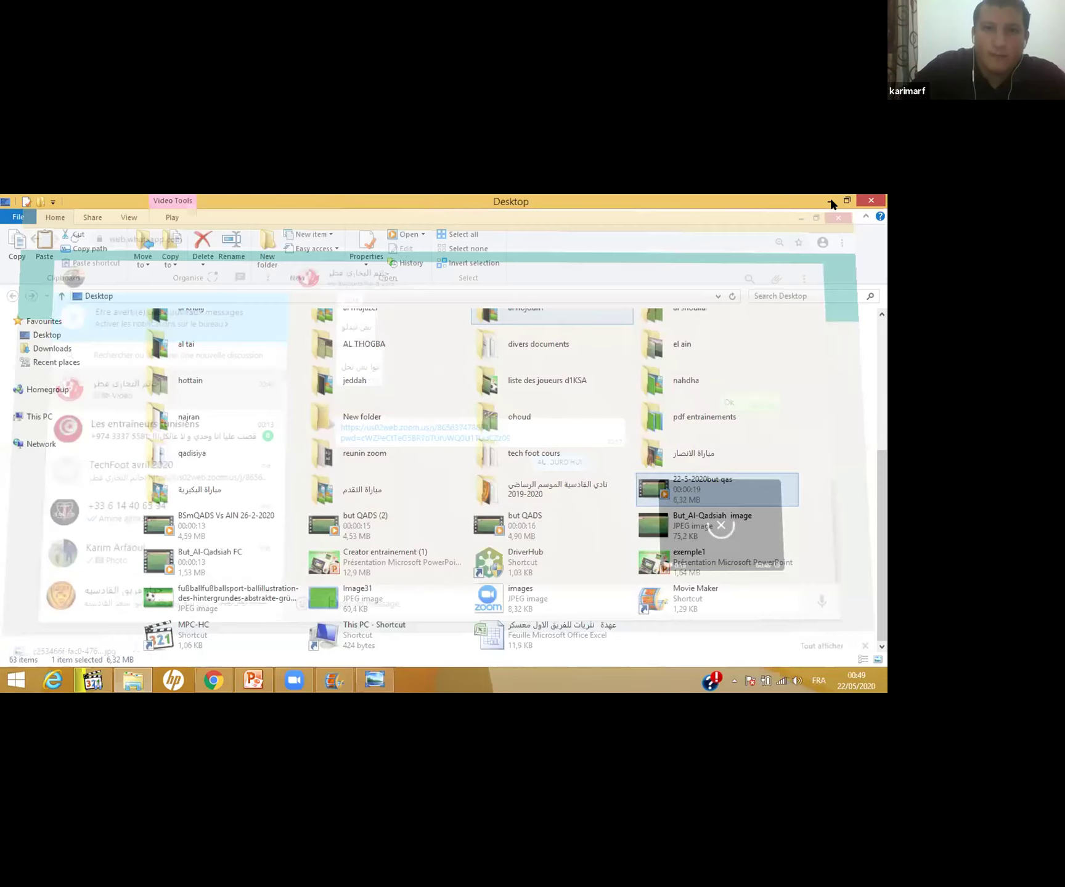
Minimise File Explorer and launch VLC media player from its desktop shortcut.
left_click(830, 200)
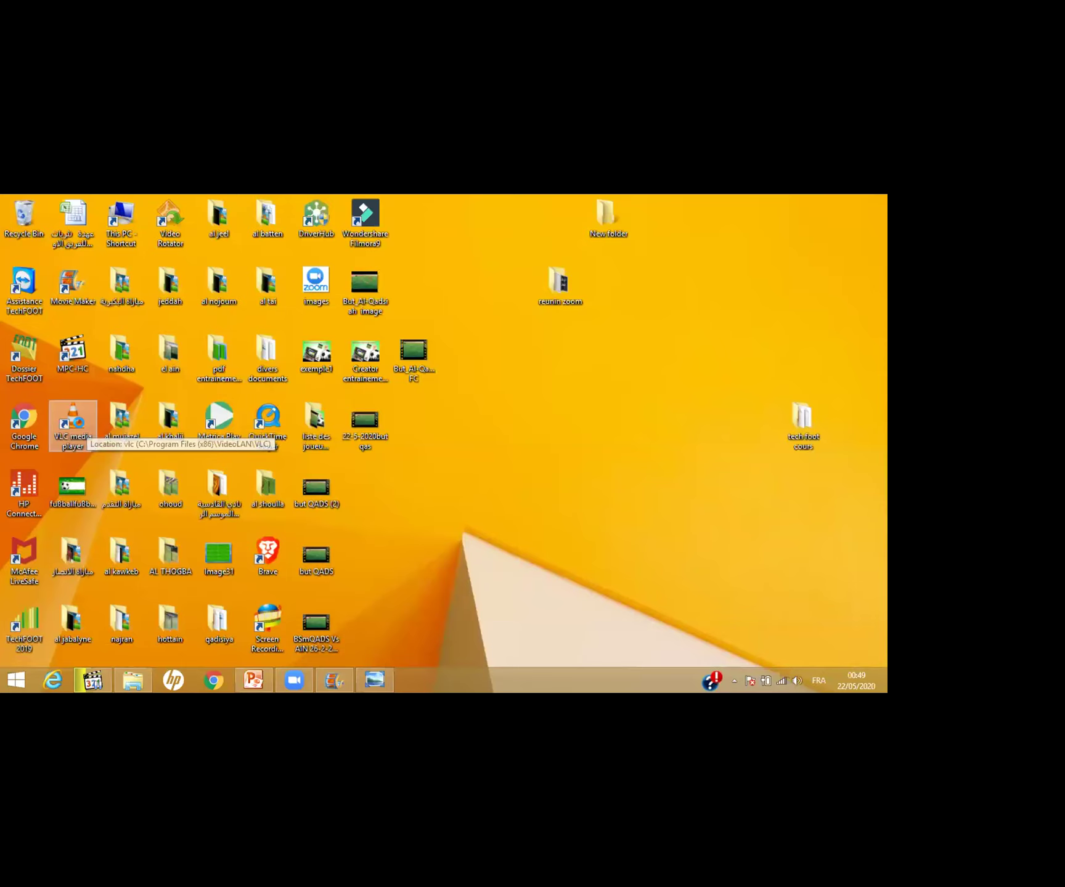
left_click(80, 429)
right_click(83, 404)
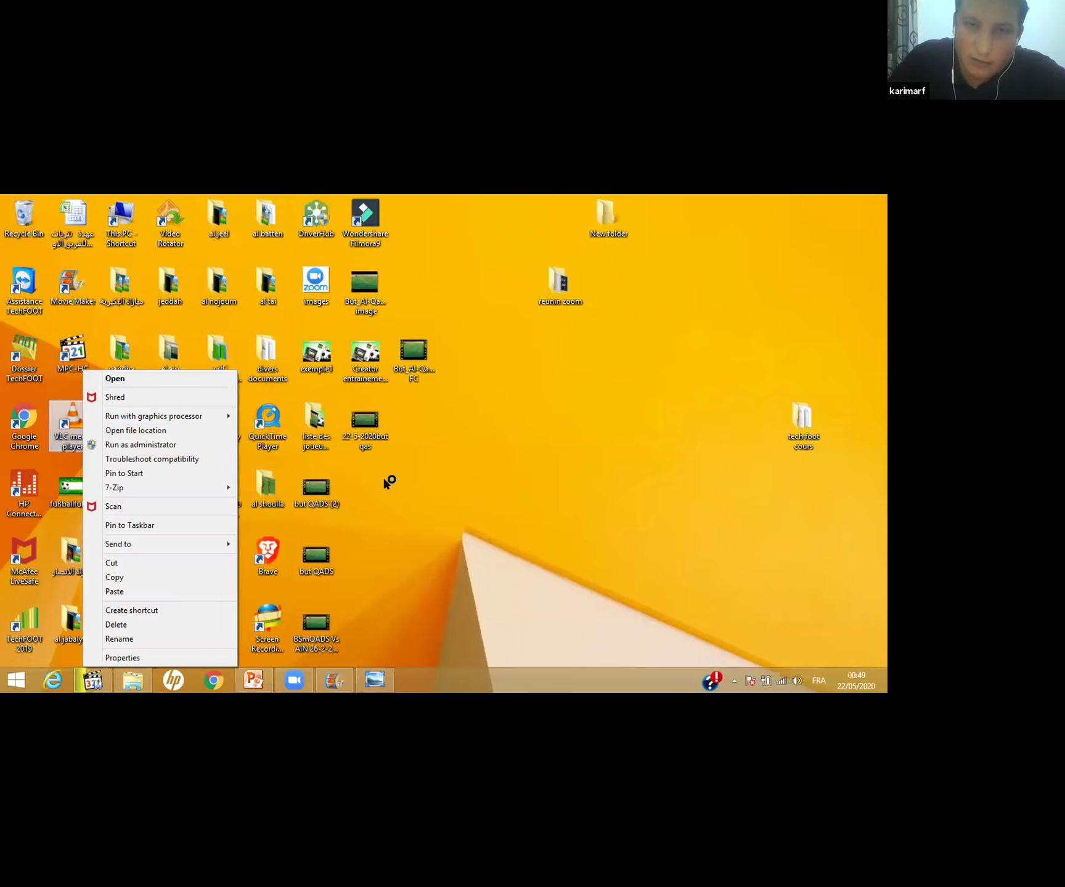
left_click(293, 511)
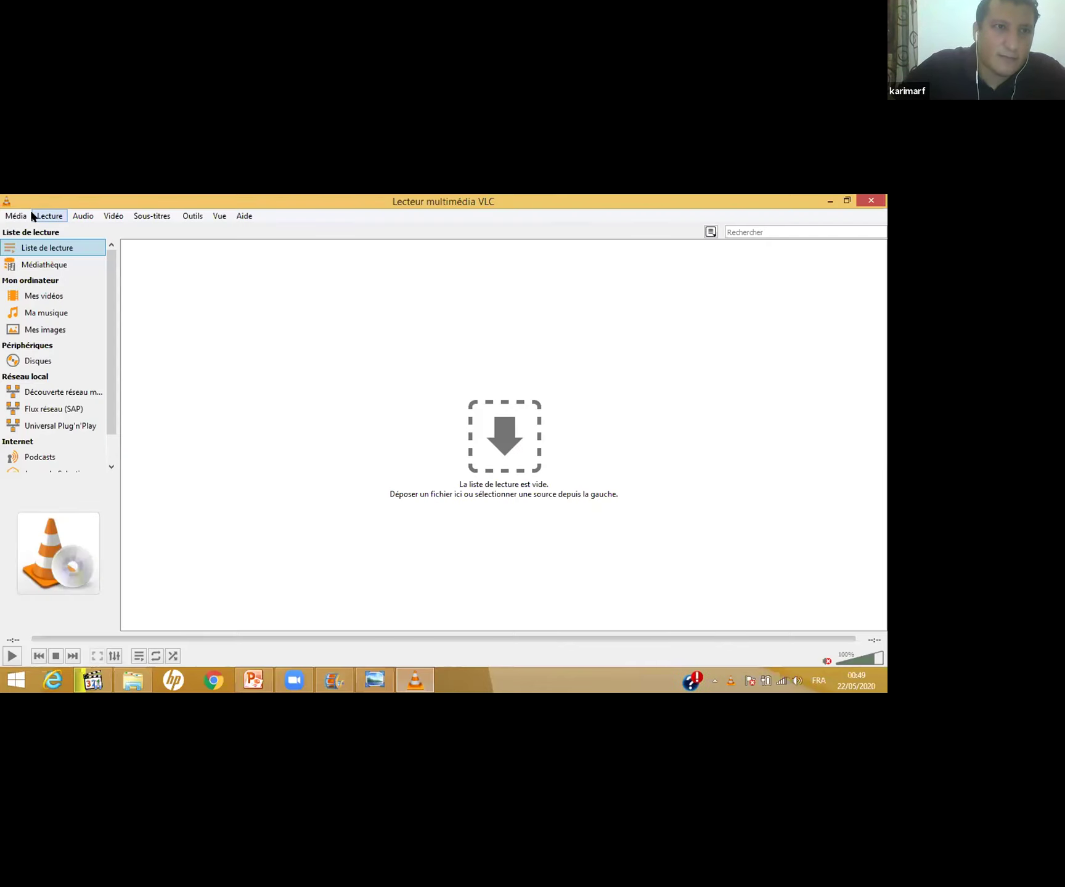
In VLC's Convertir / Enregistrer dialog, add 22-5-2020but qas.mp4 from the Desktop.
left_click(18, 216)
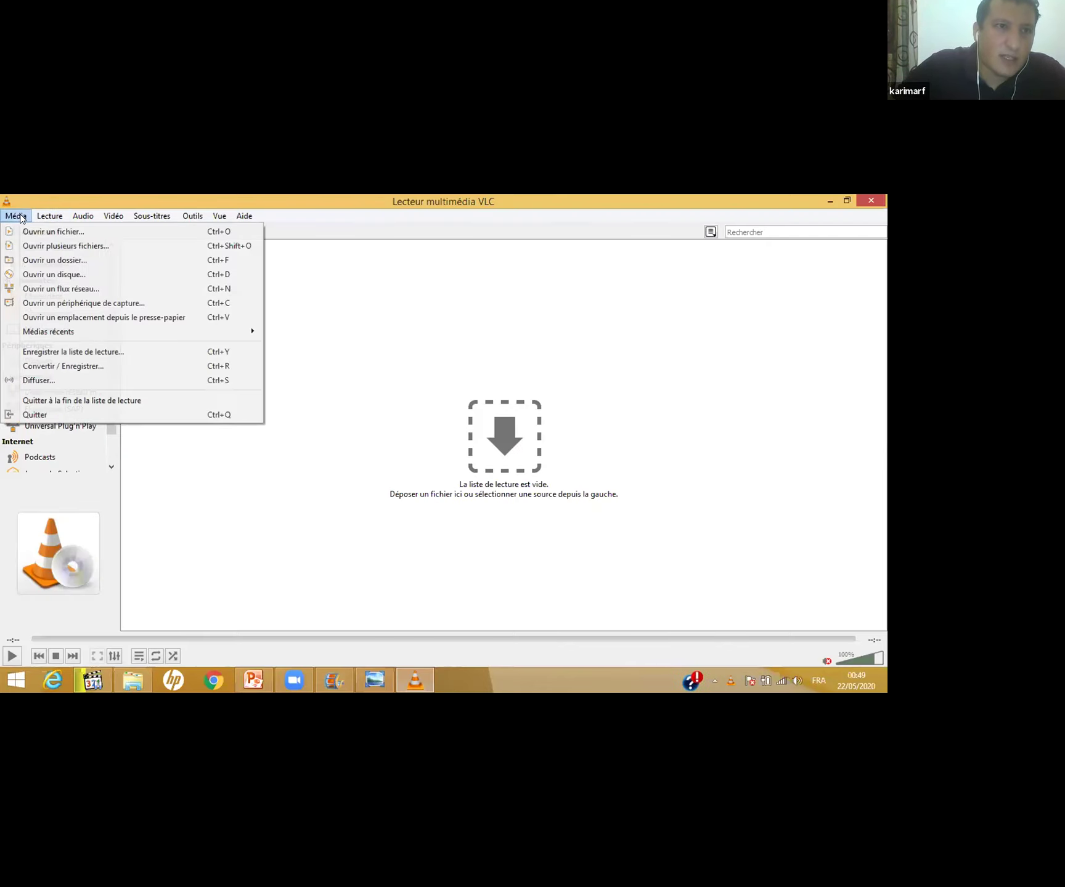
left_click(59, 215)
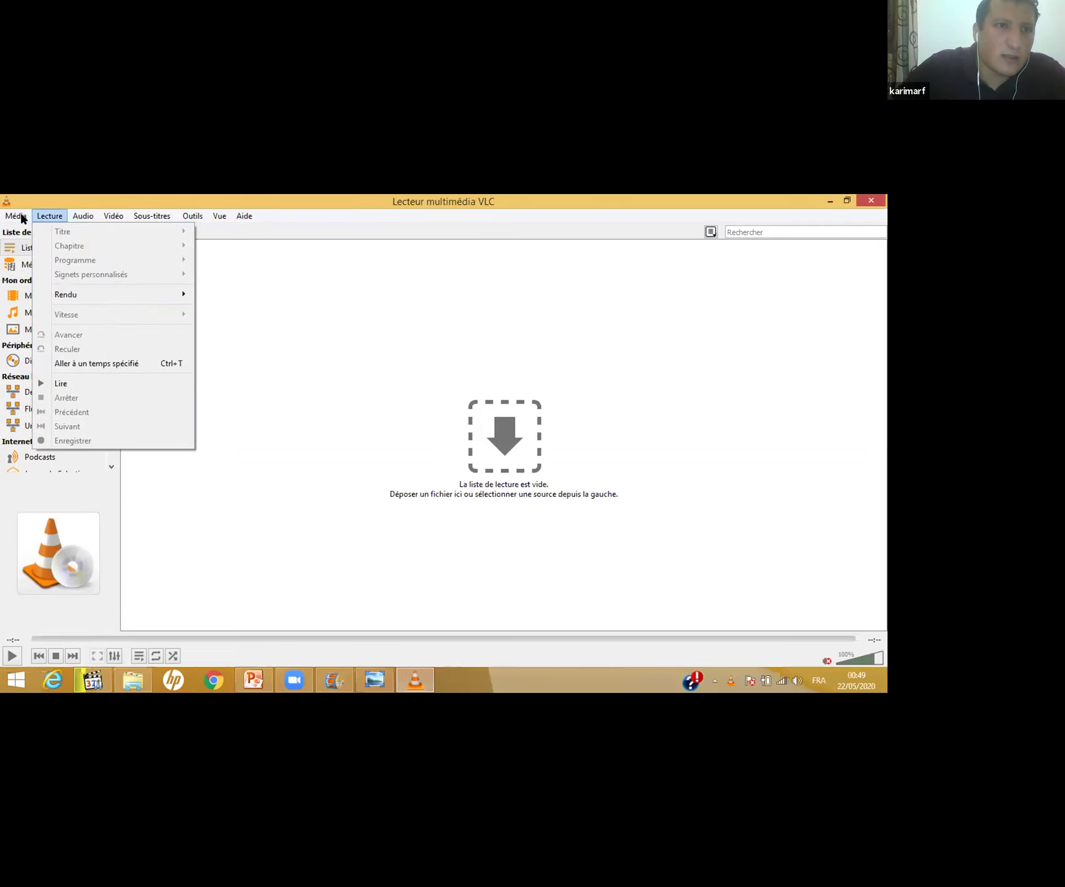
mouse_move(17, 217)
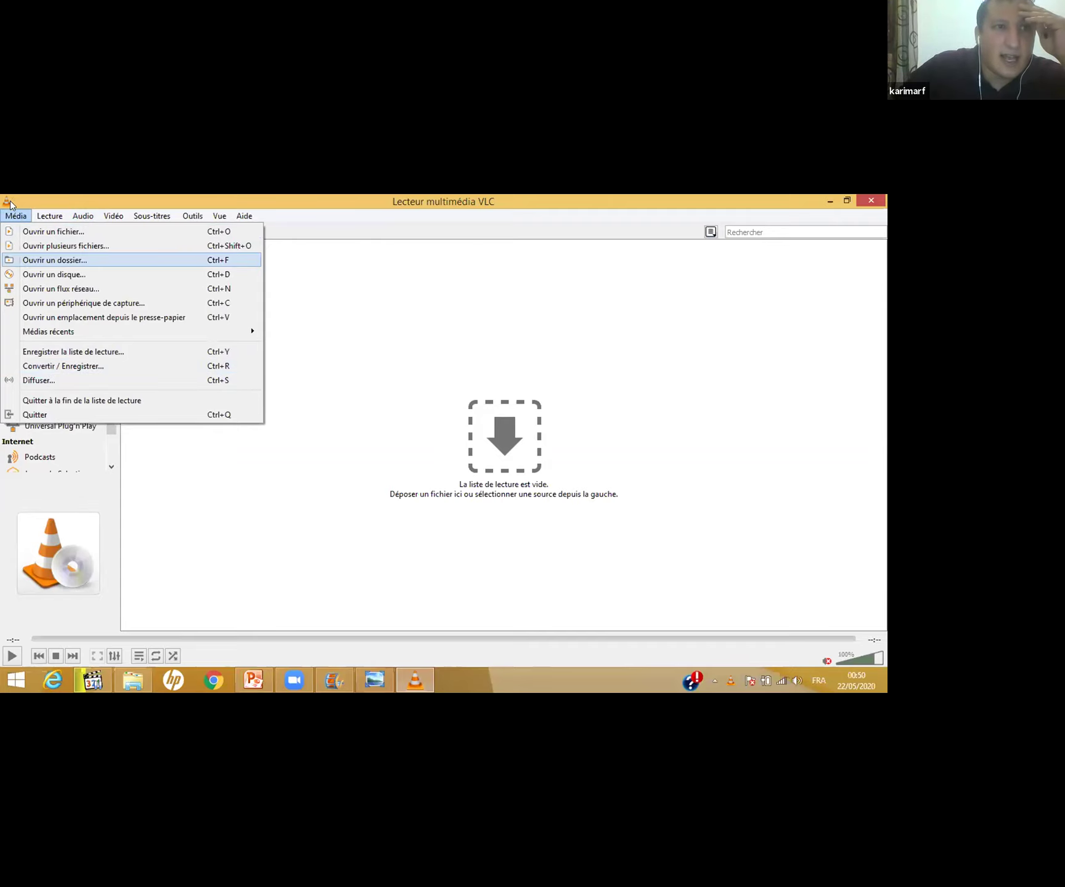
left_click(57, 367)
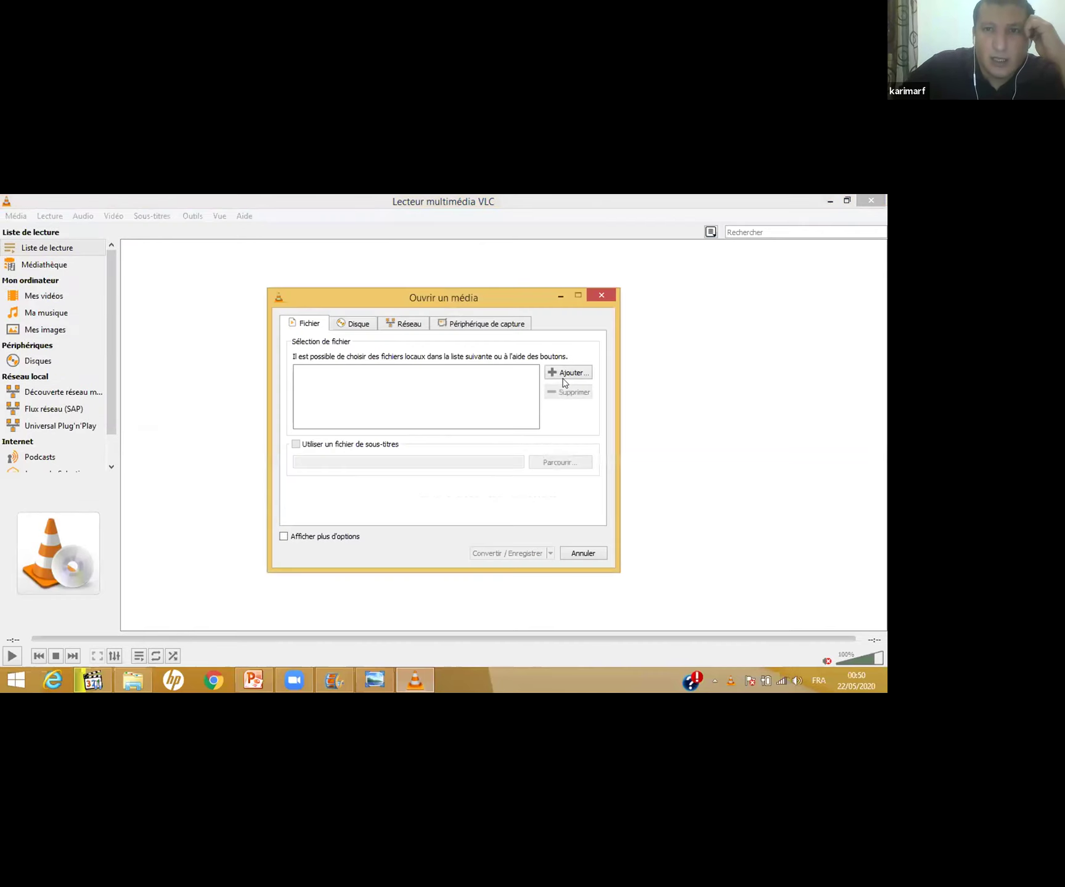
left_click(572, 373)
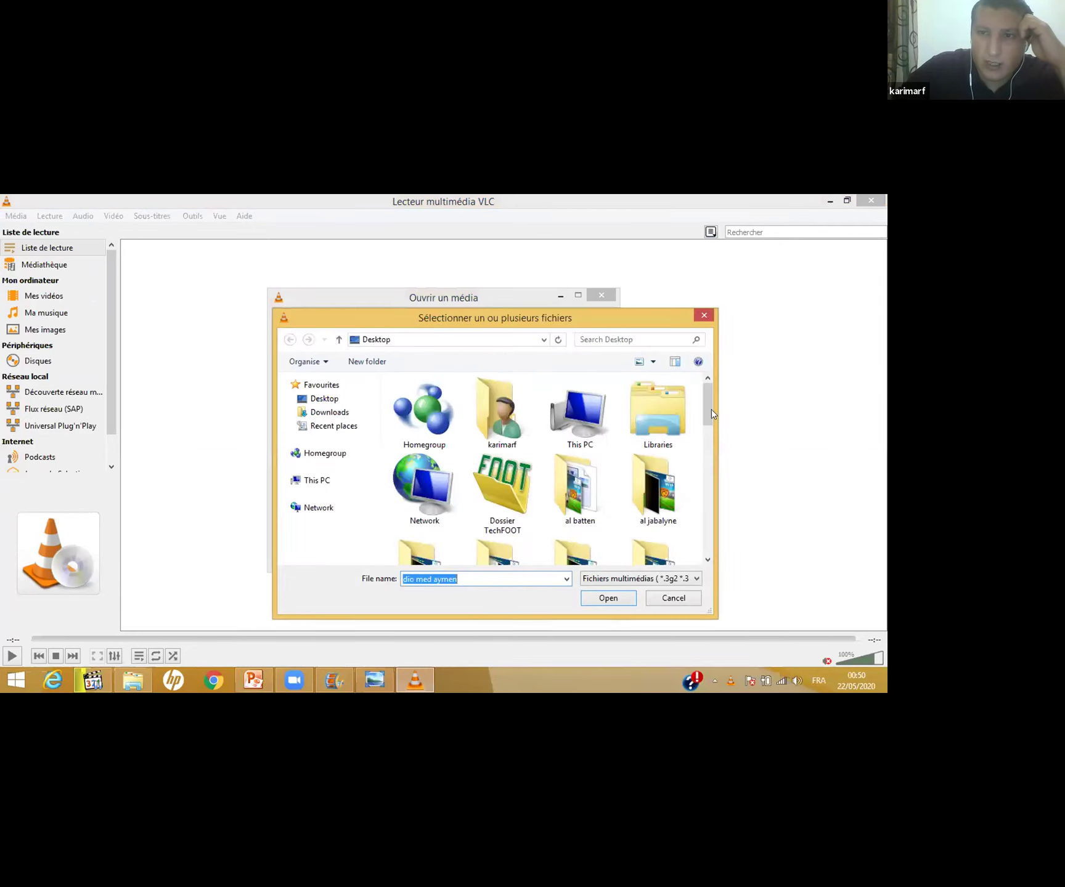
scroll(708, 469, "down", 10)
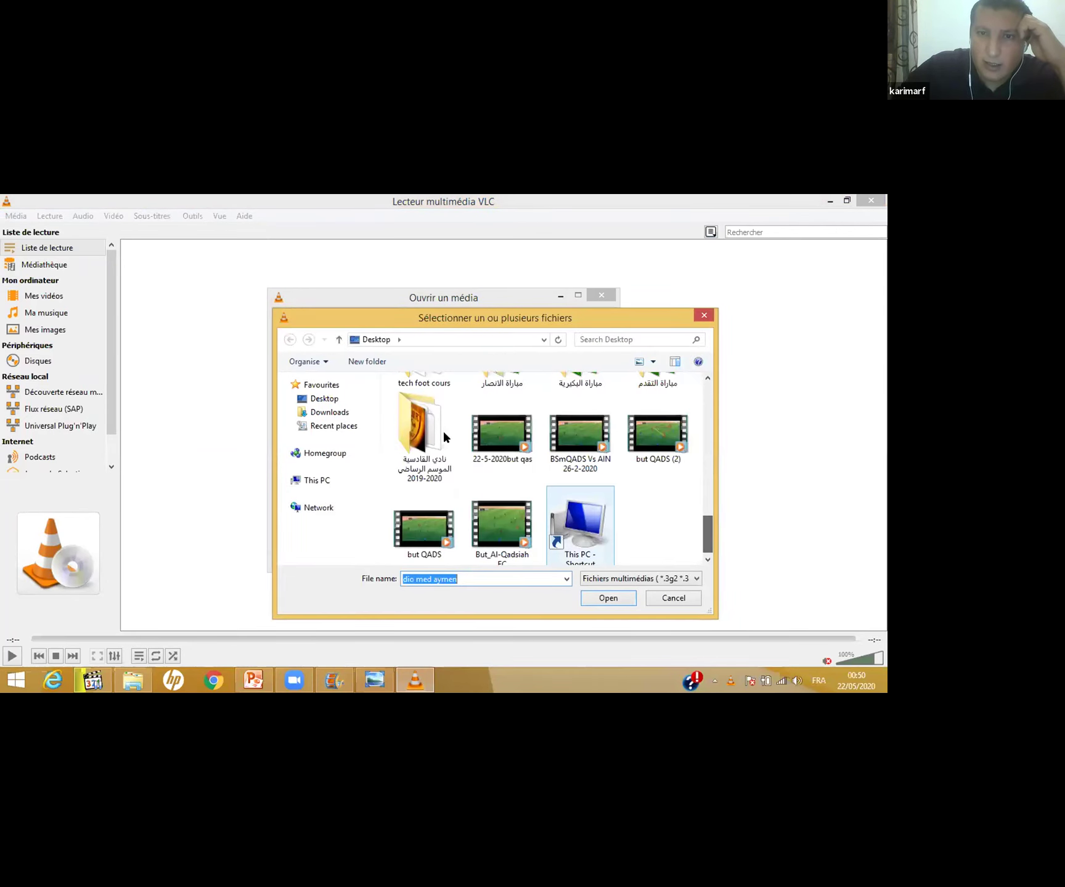
left_click(501, 434)
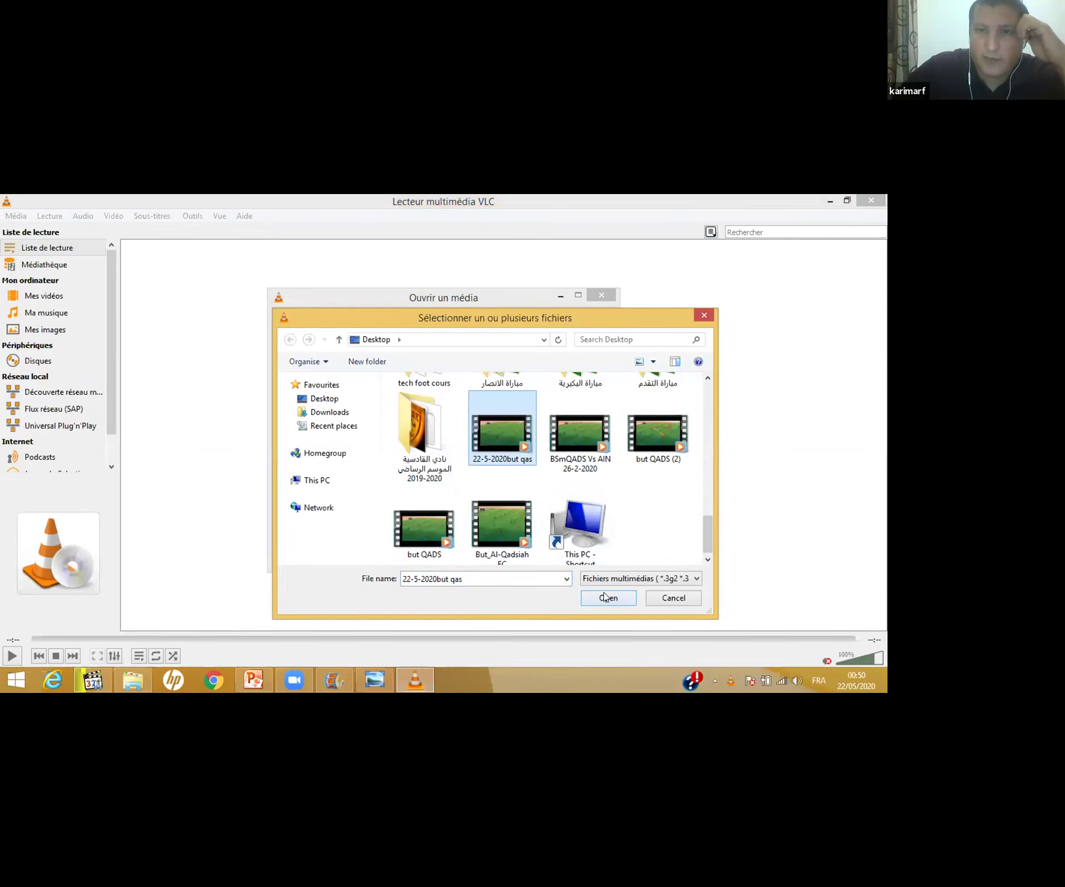
left_click(604, 593)
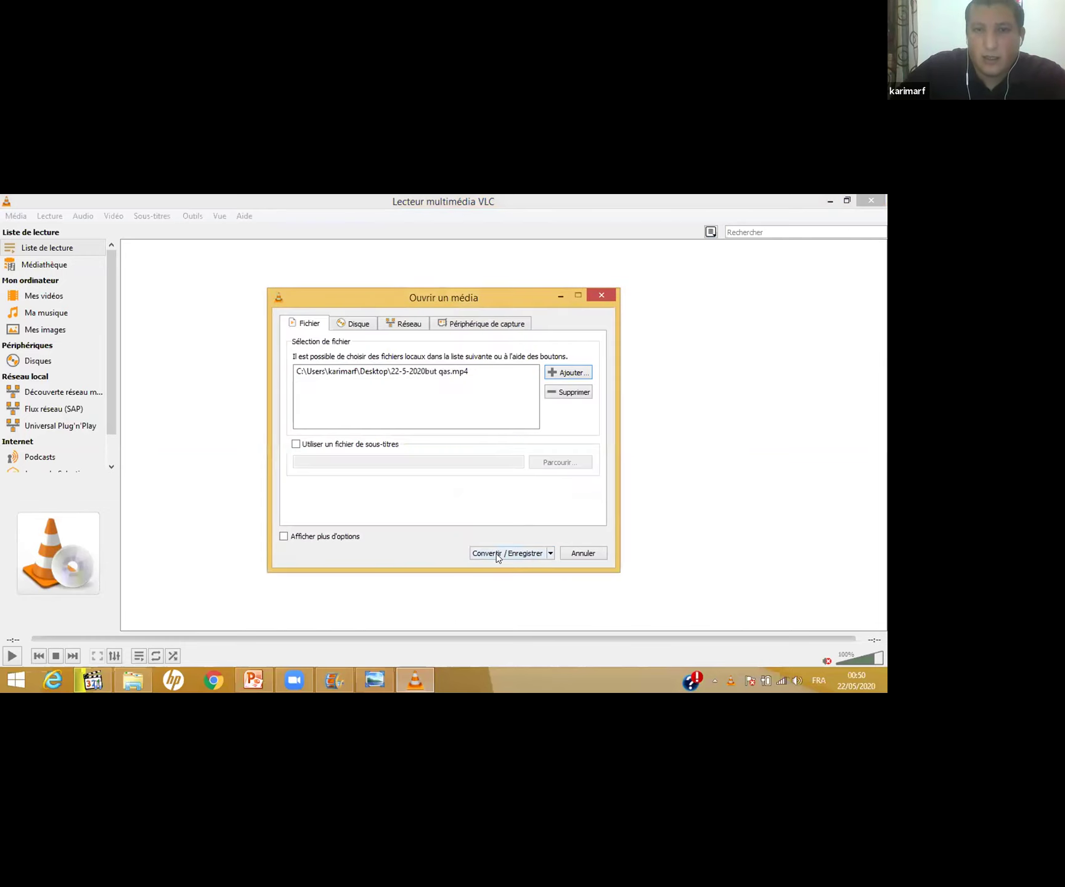
Convert the clip with the MPEG4 720p profile to '22-5-2020but qas 2.mp4' on the Desktop.
left_click(502, 554)
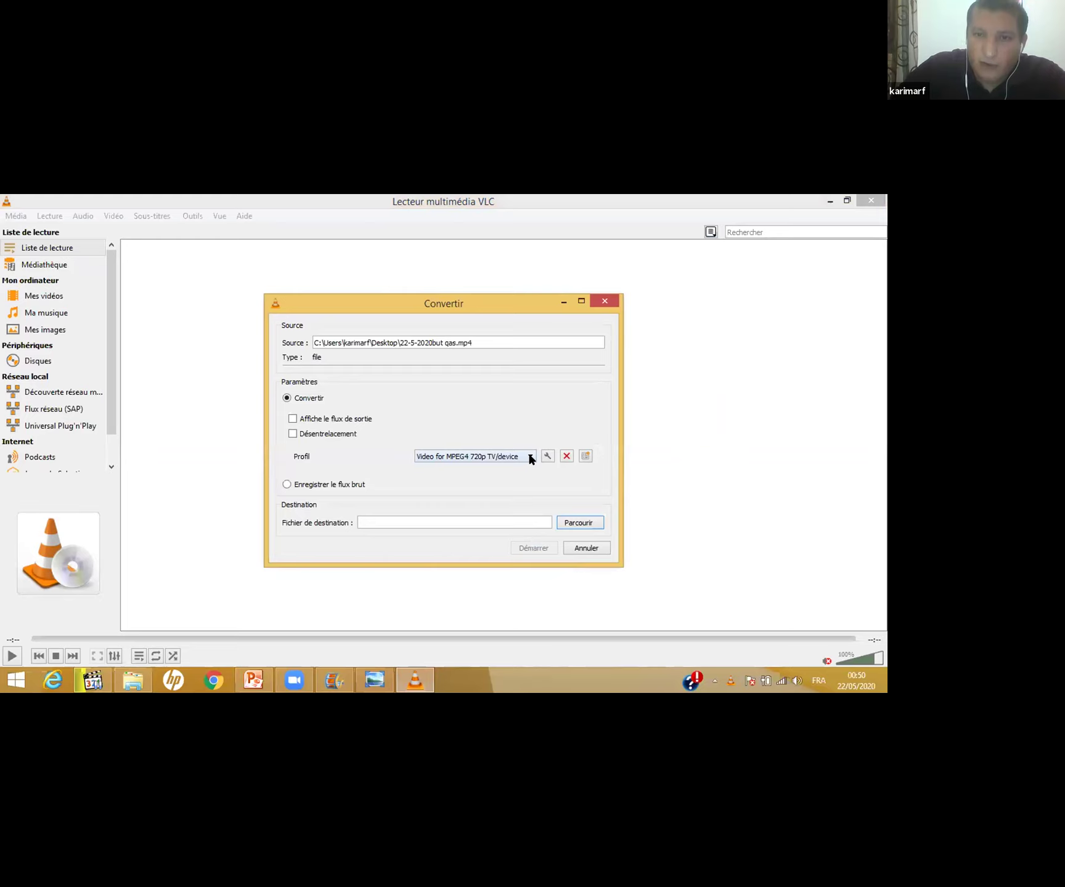
left_click(530, 456)
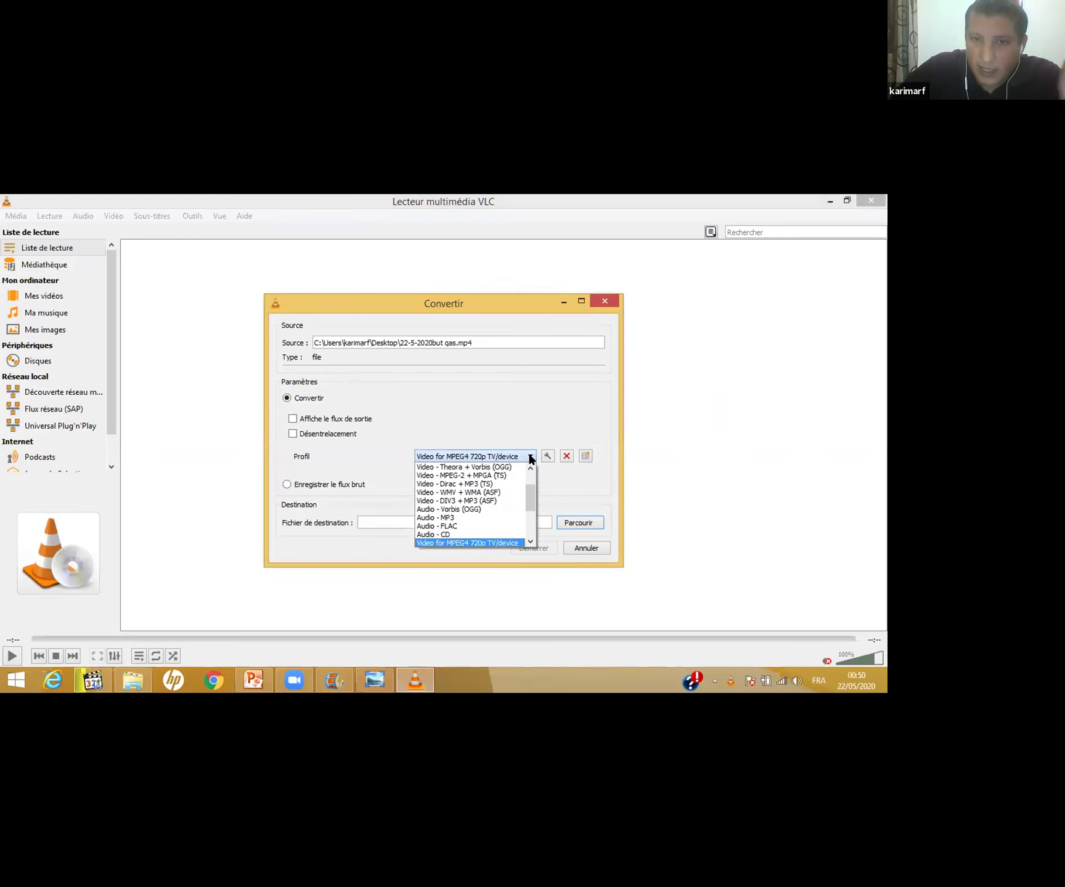
left_click(530, 457)
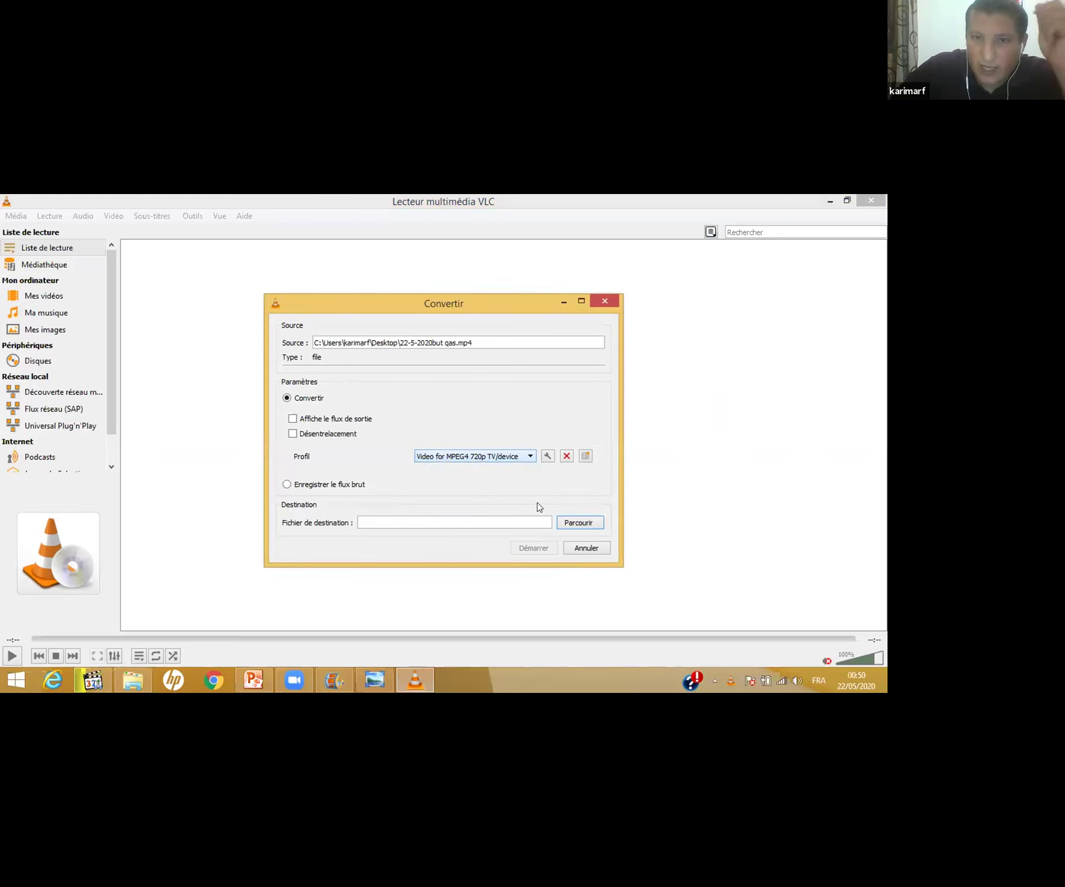
left_click(577, 523)
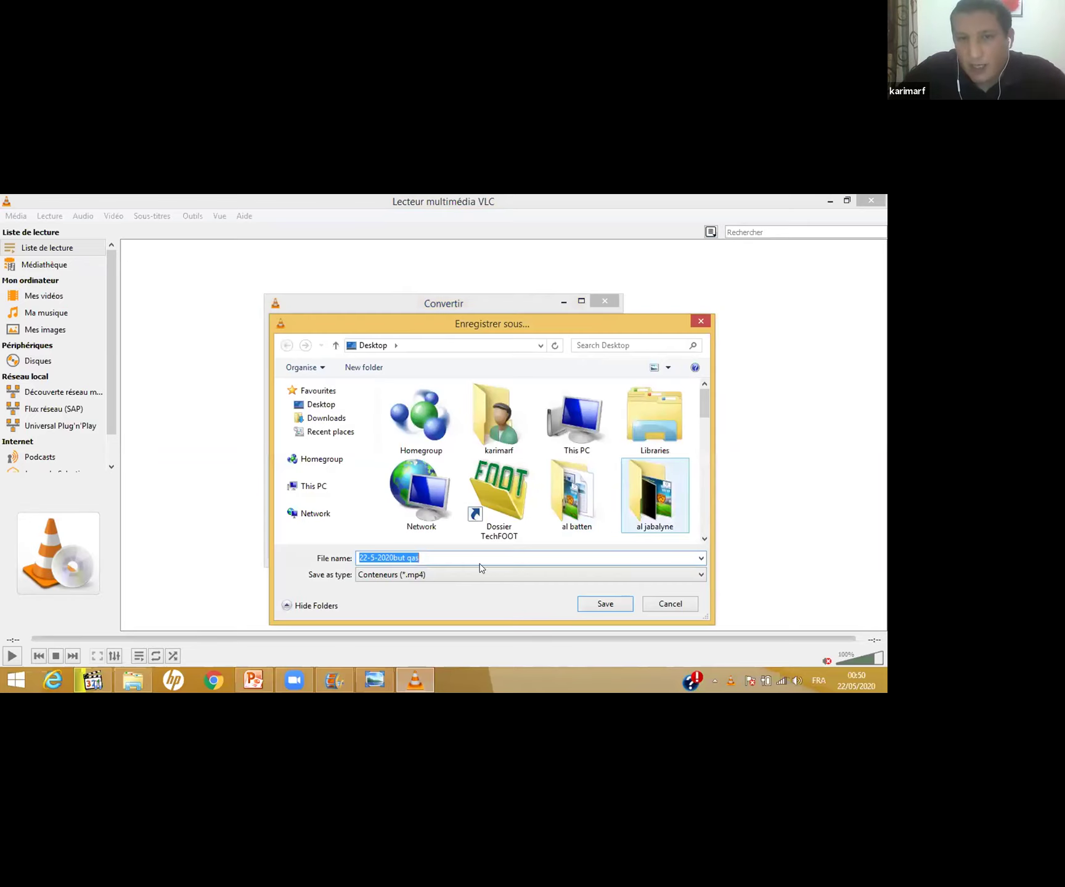
left_click(449, 557)
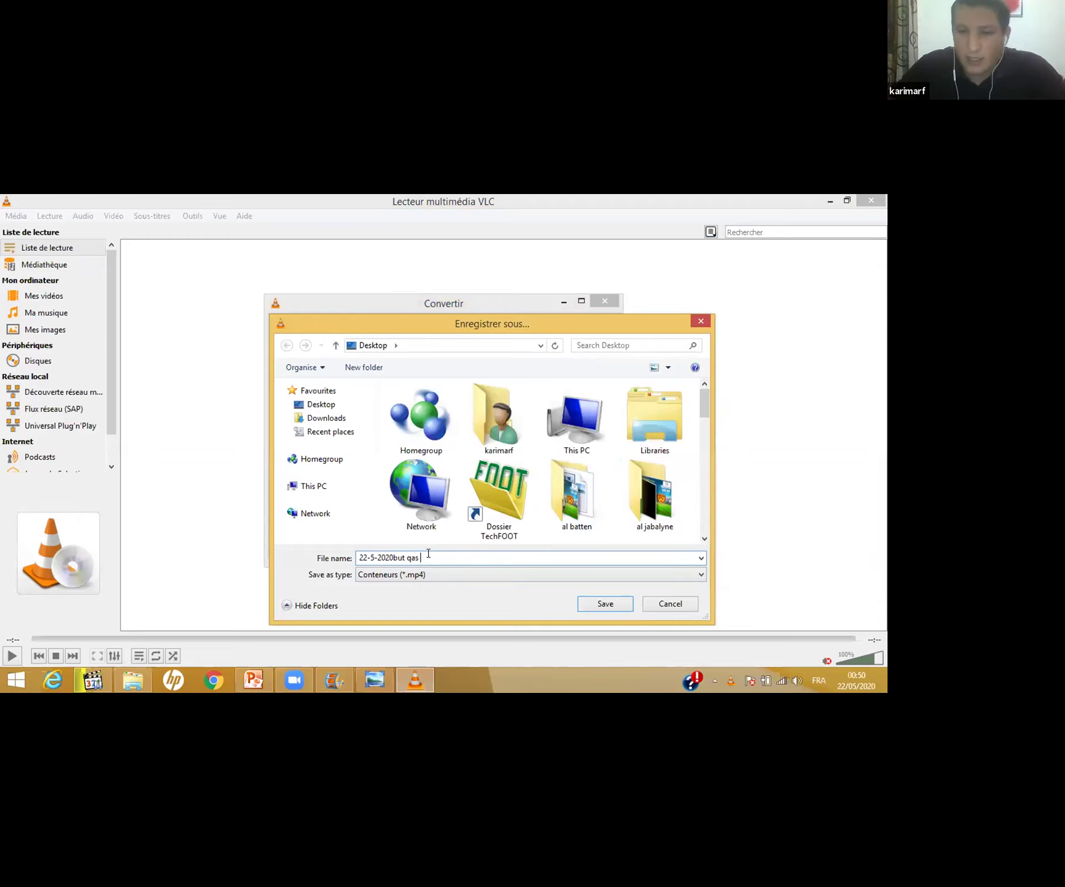
type("2")
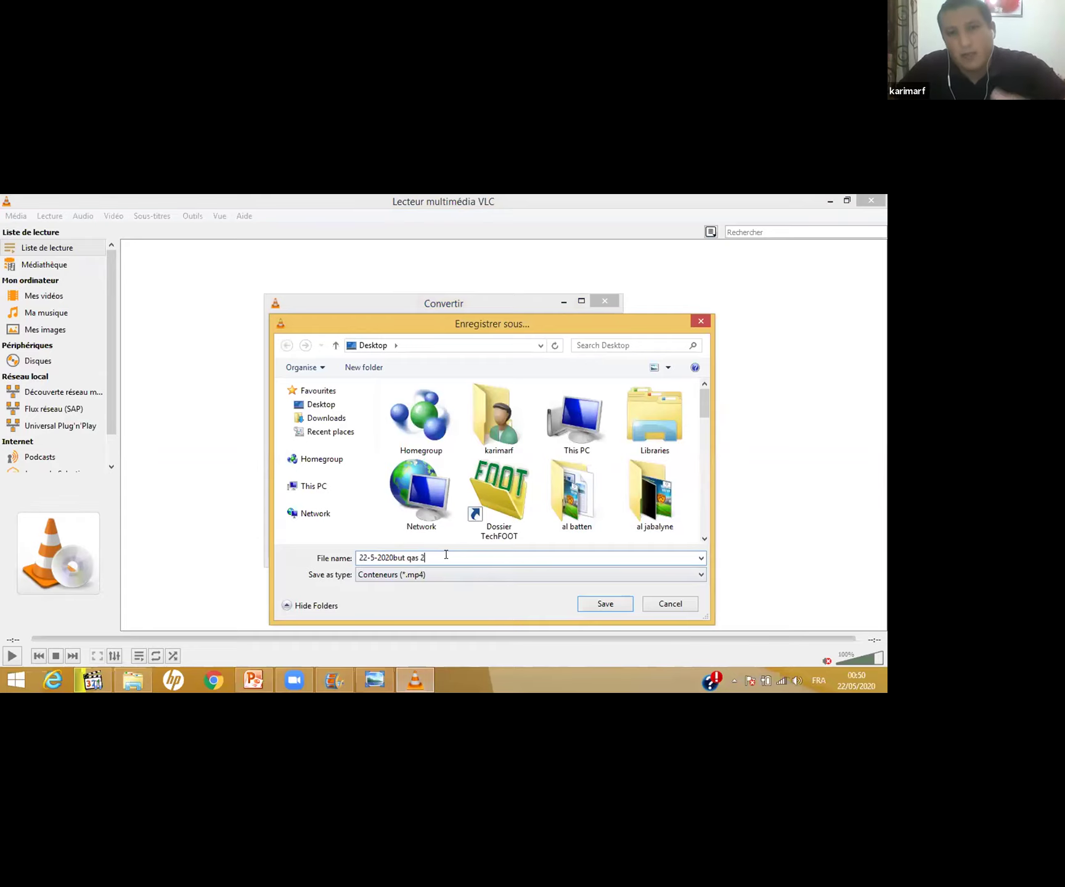
left_click(603, 603)
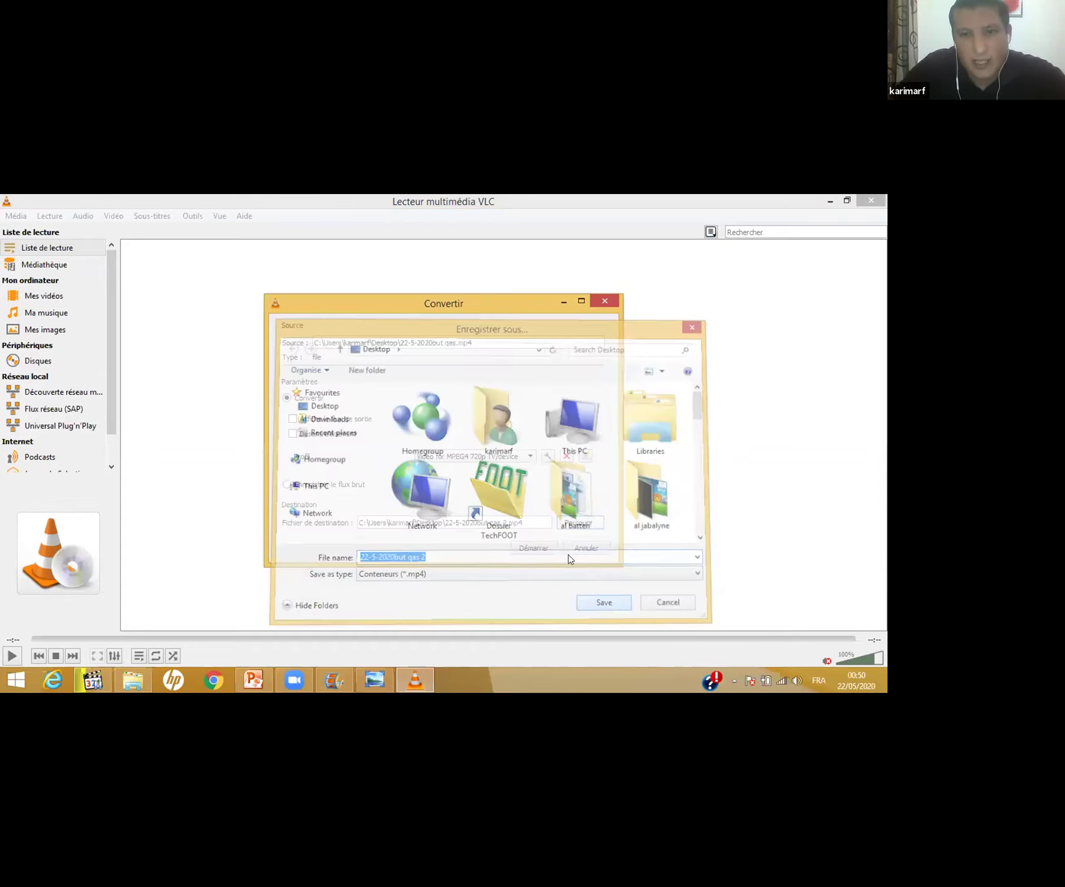
left_click(537, 547)
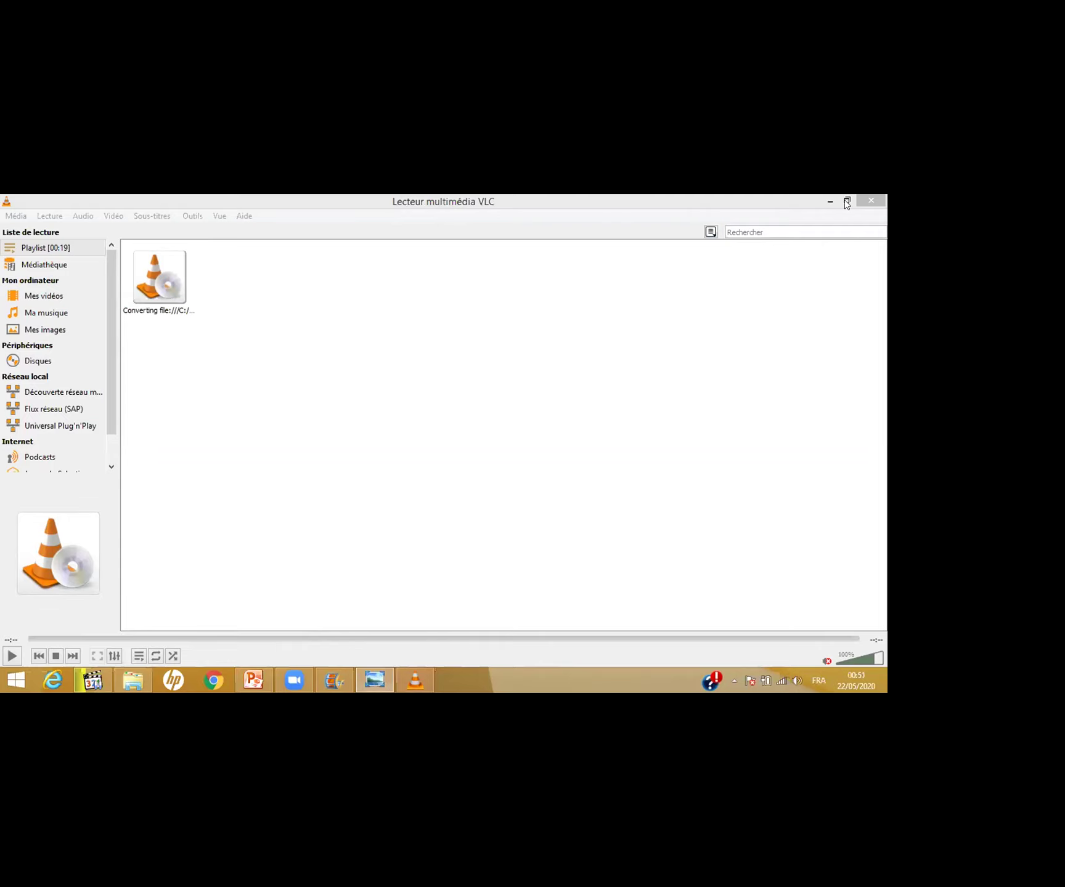
Bring VLC forward, then switch to the PowerPoint presentation at slide 45.
left_click(651, 379)
key("alt+Tab")
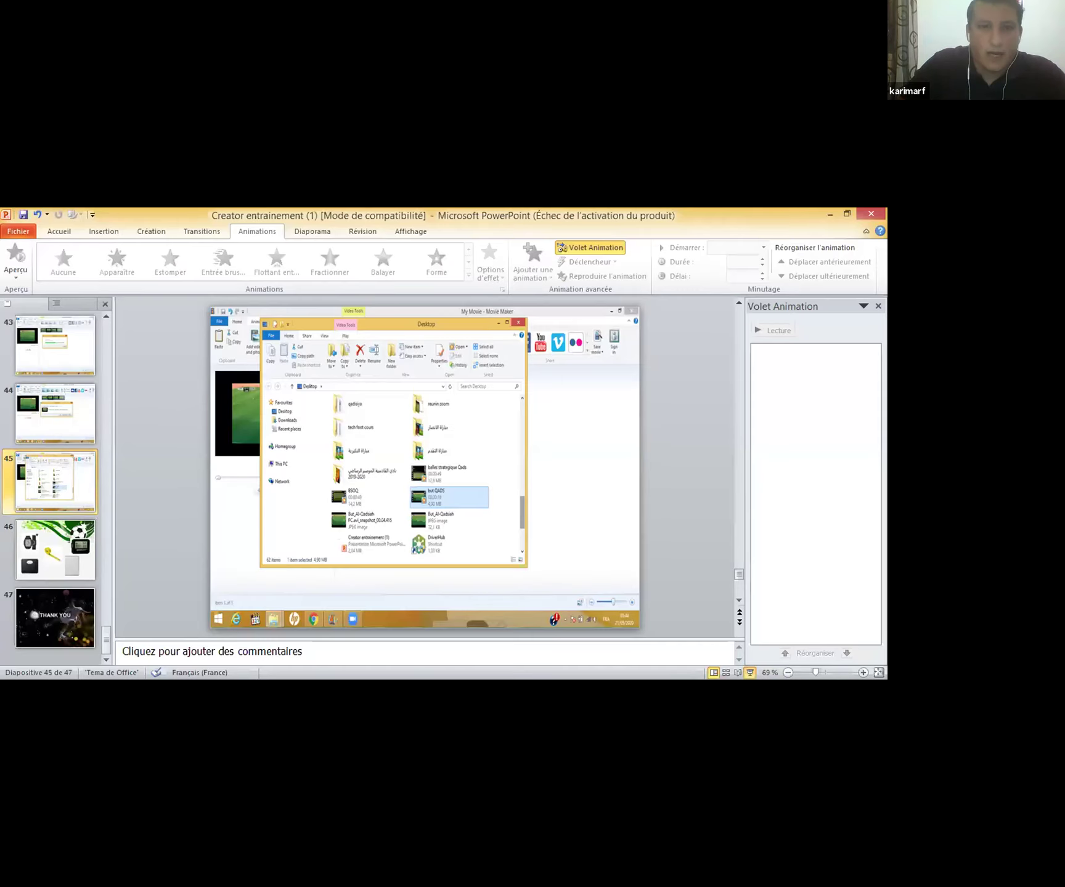
Run the slide show from slide 45 and advance to the training-equipment pictures slide.
key("shift+F5")
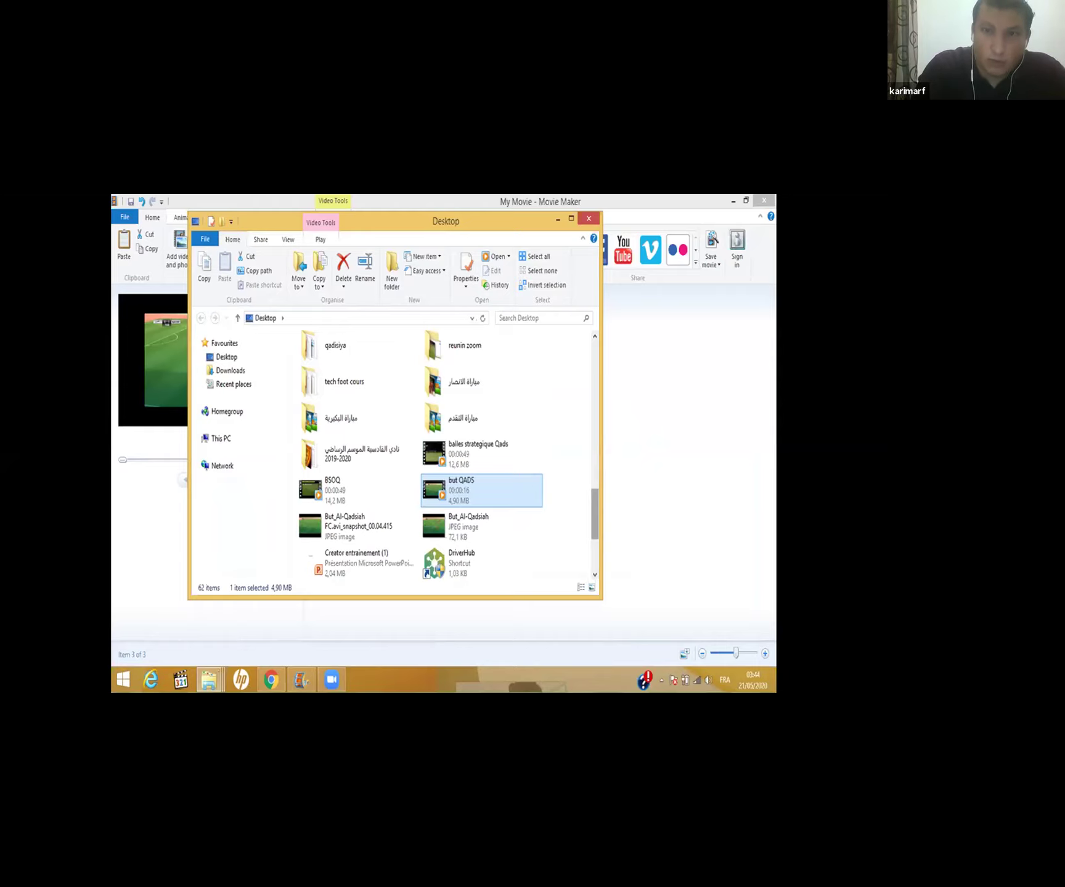
key("alt+Tab")
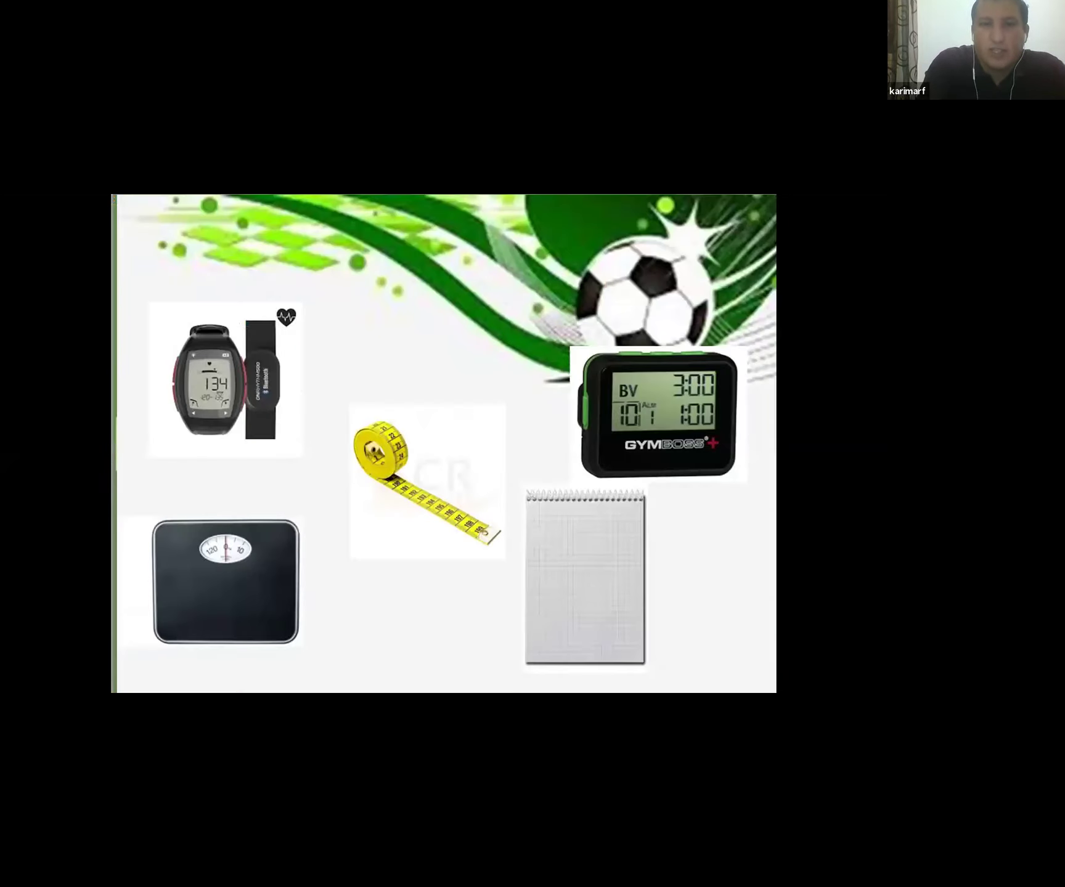
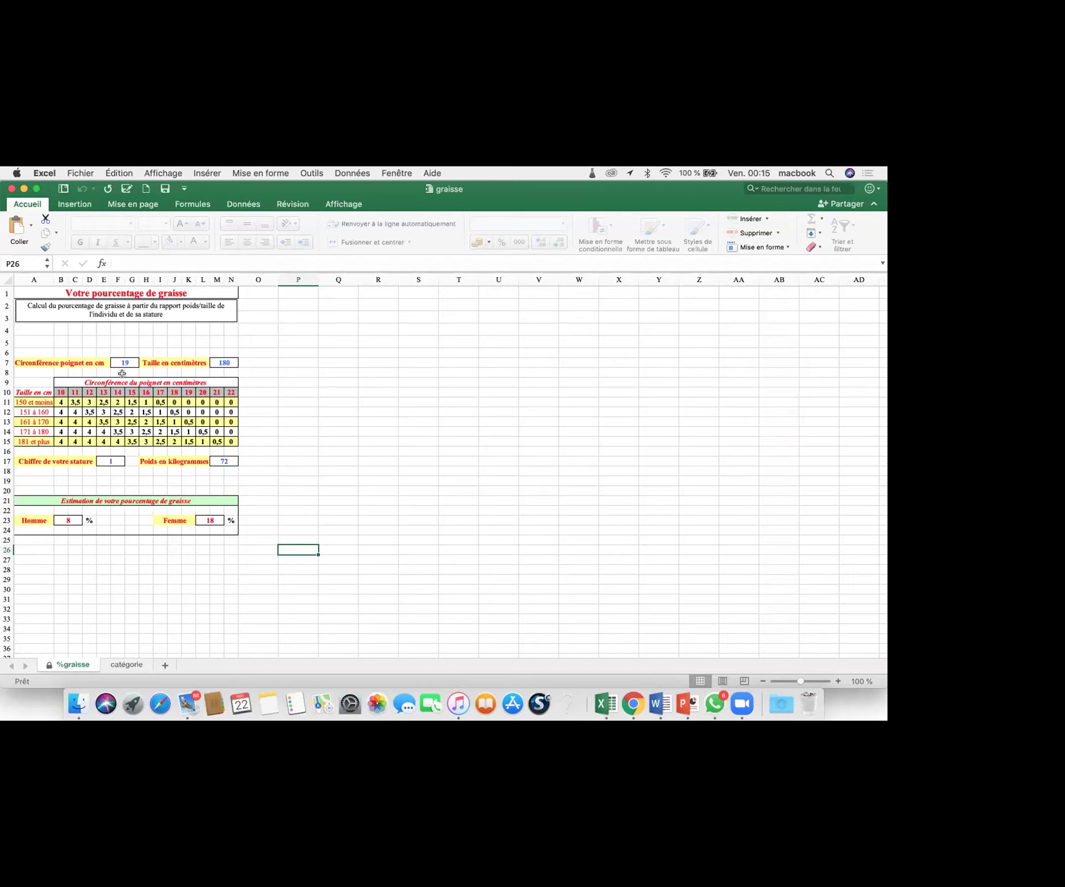
Enter wrist 15 cm and height 175 cm, then check the men's 13% body-fat estimate.
left_click(123, 359)
type("15")
left_click(217, 358)
type("175")
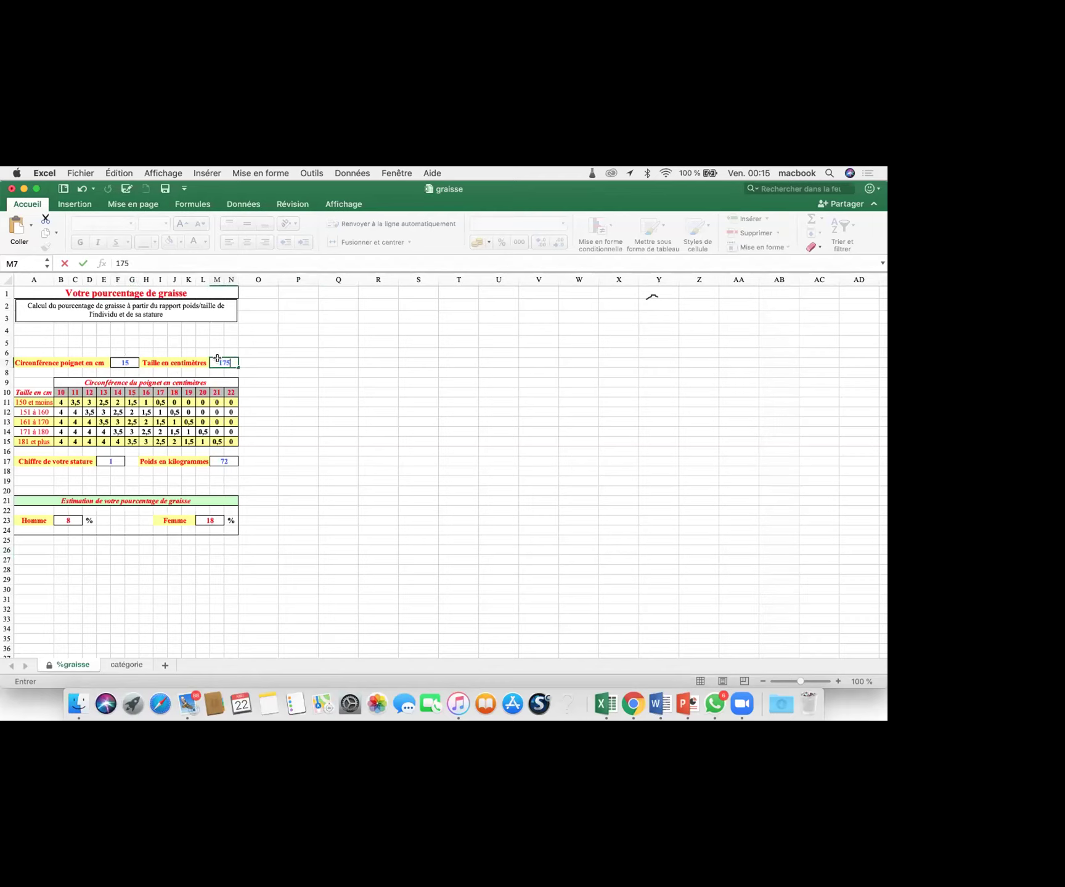
left_click(266, 472)
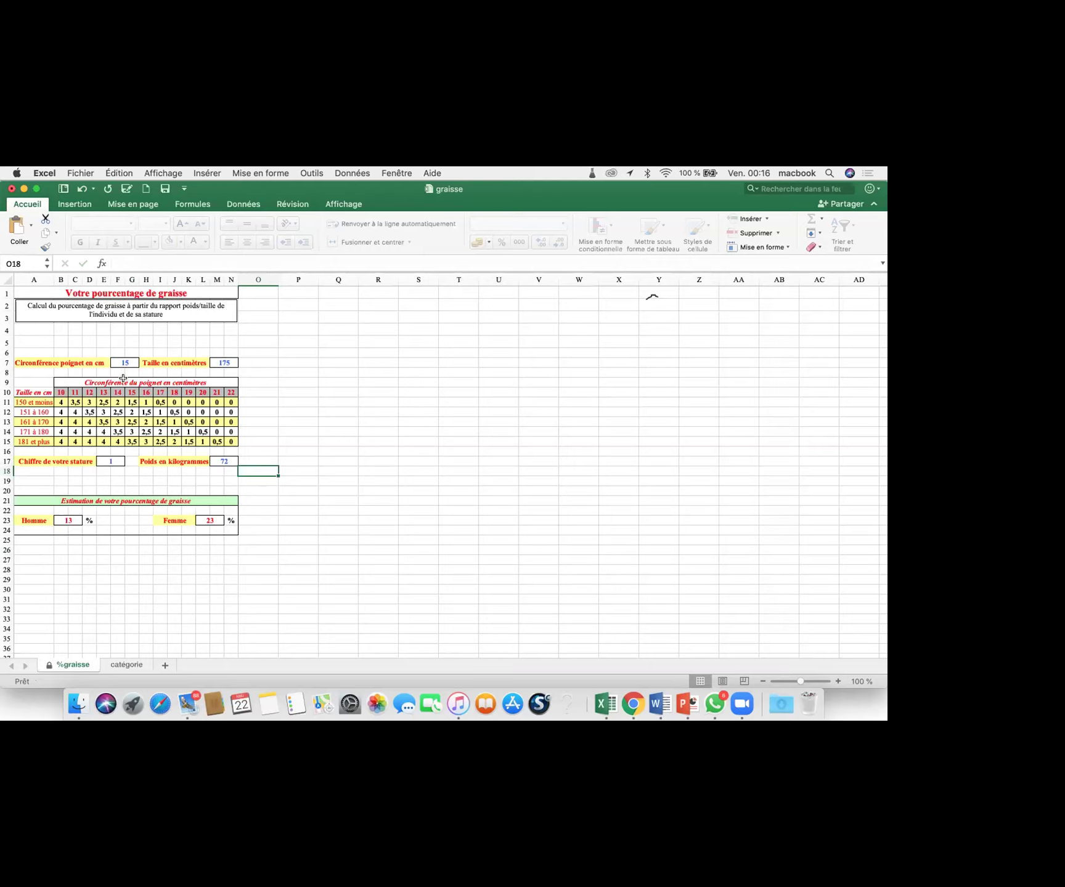
left_click(73, 519)
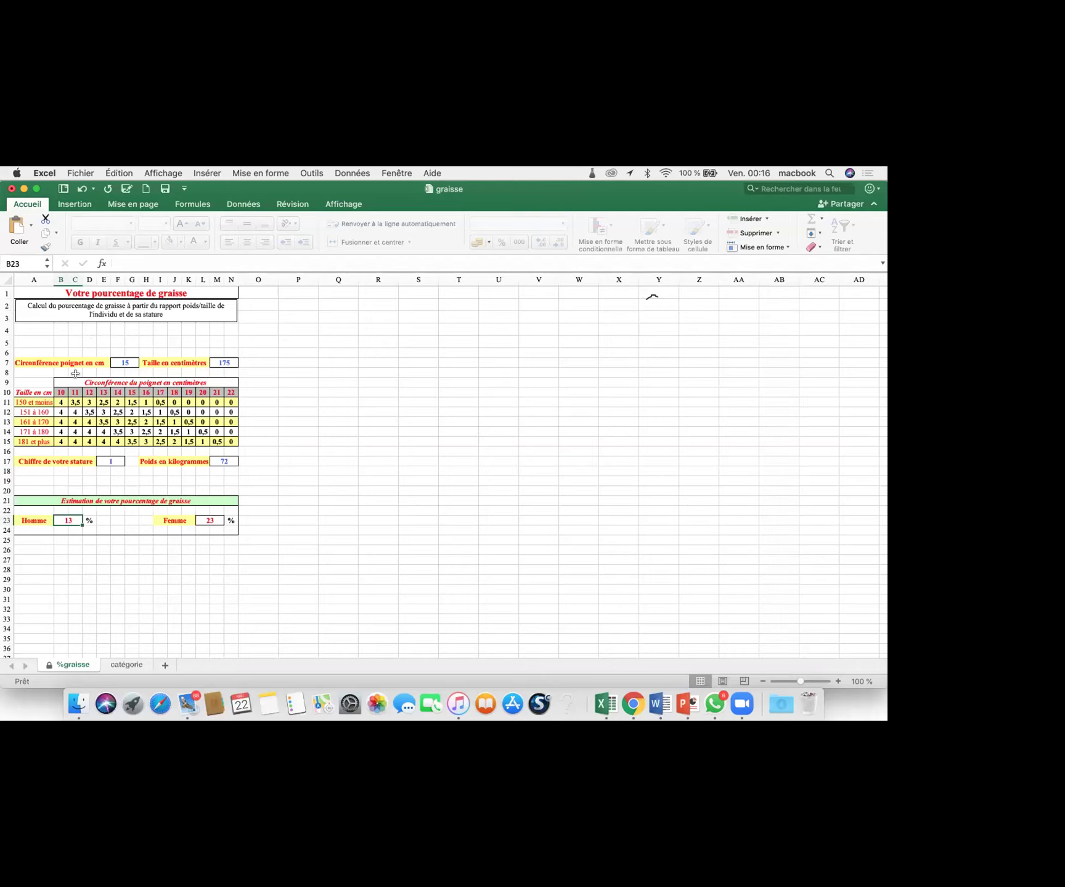
Close the graisse workbook without saving and open EvalVMA.xlsx from the zoom folder.
left_click(10, 189)
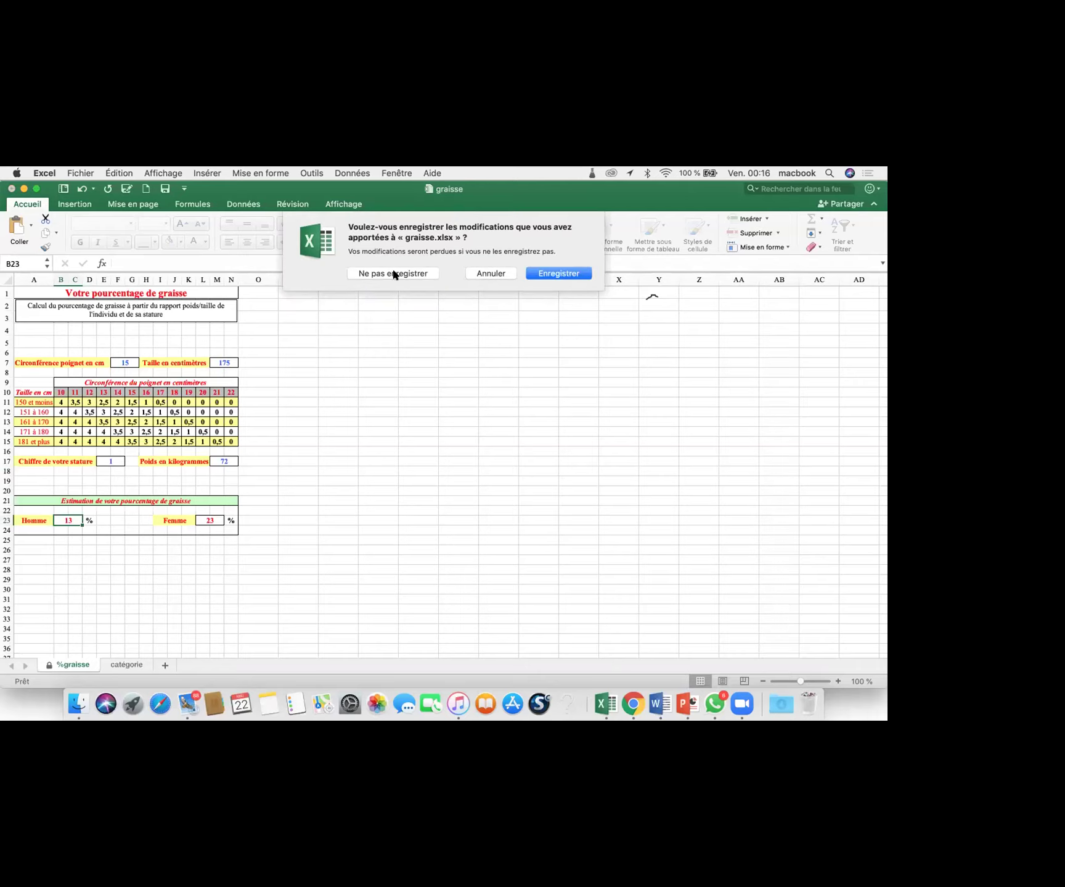
left_click(394, 274)
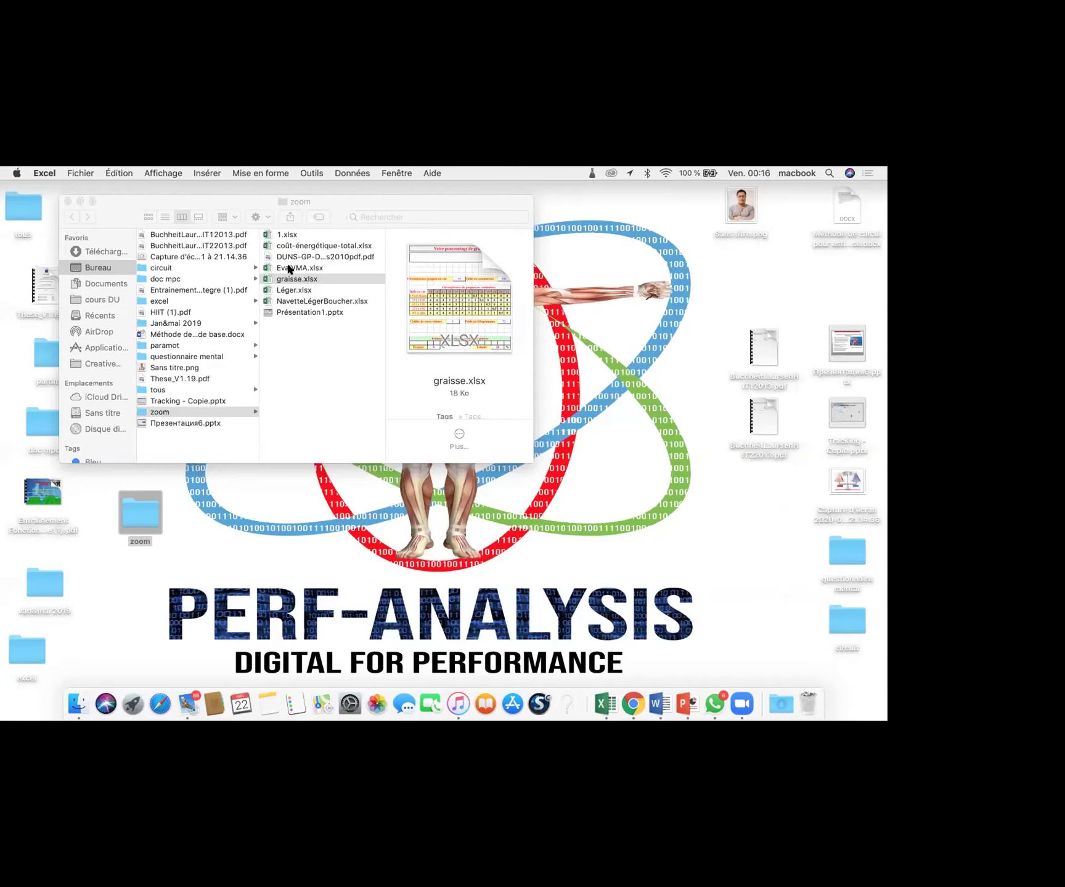
double_click(288, 267)
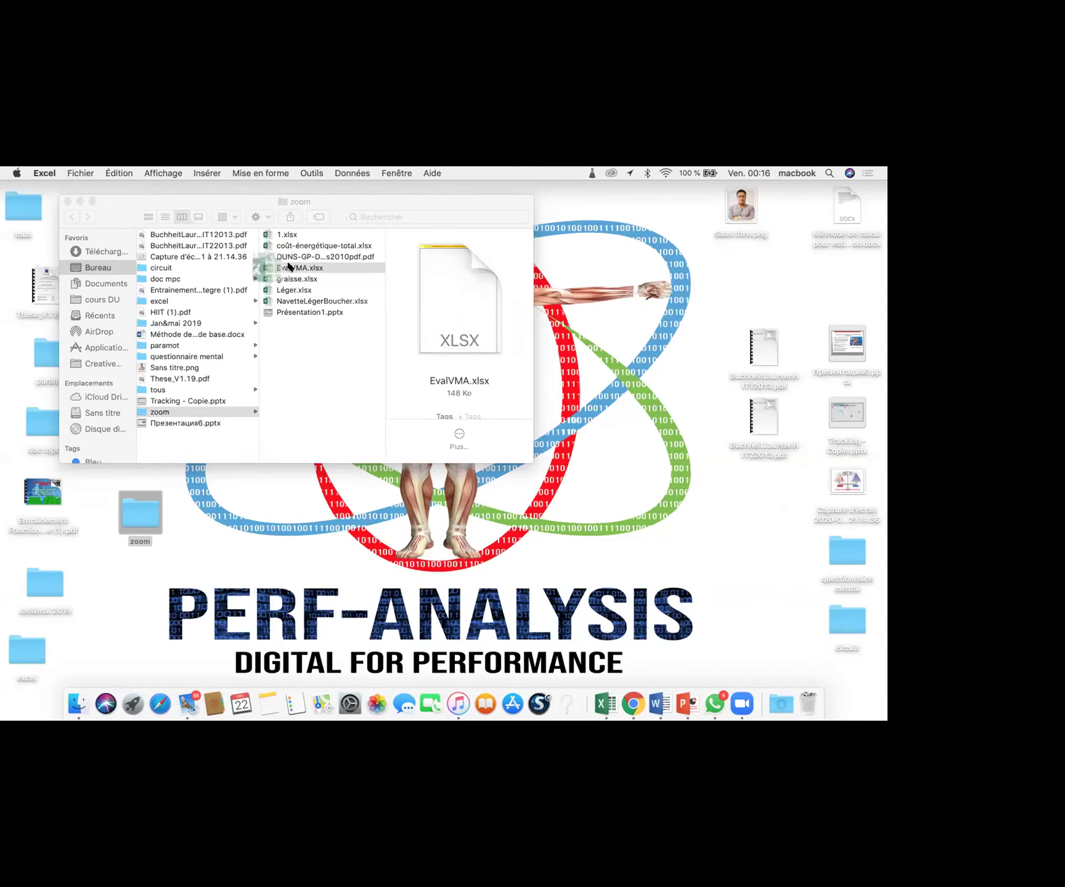
scroll(269, 398, "down", 3)
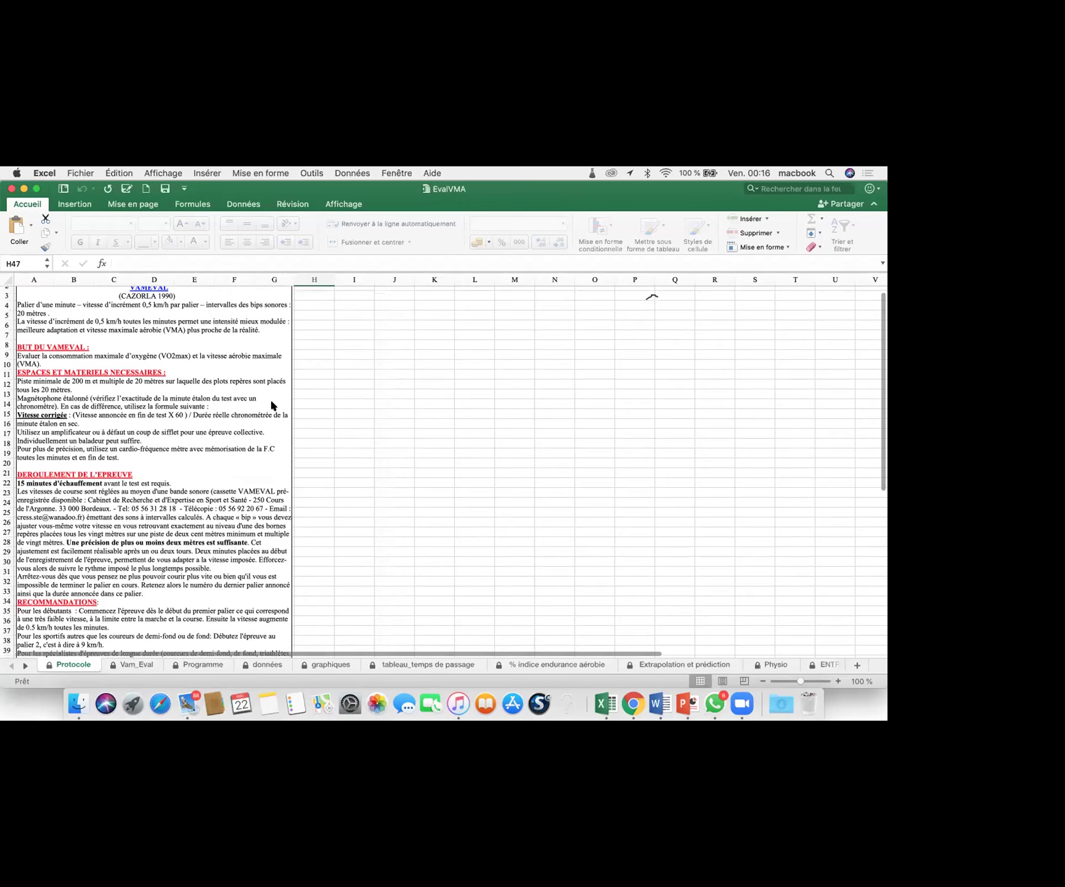
Scroll the Protocole sheet, then browse the Vam_Eval stage table from Palier 1 to Palier 34.
scroll(201, 357, "down", 5)
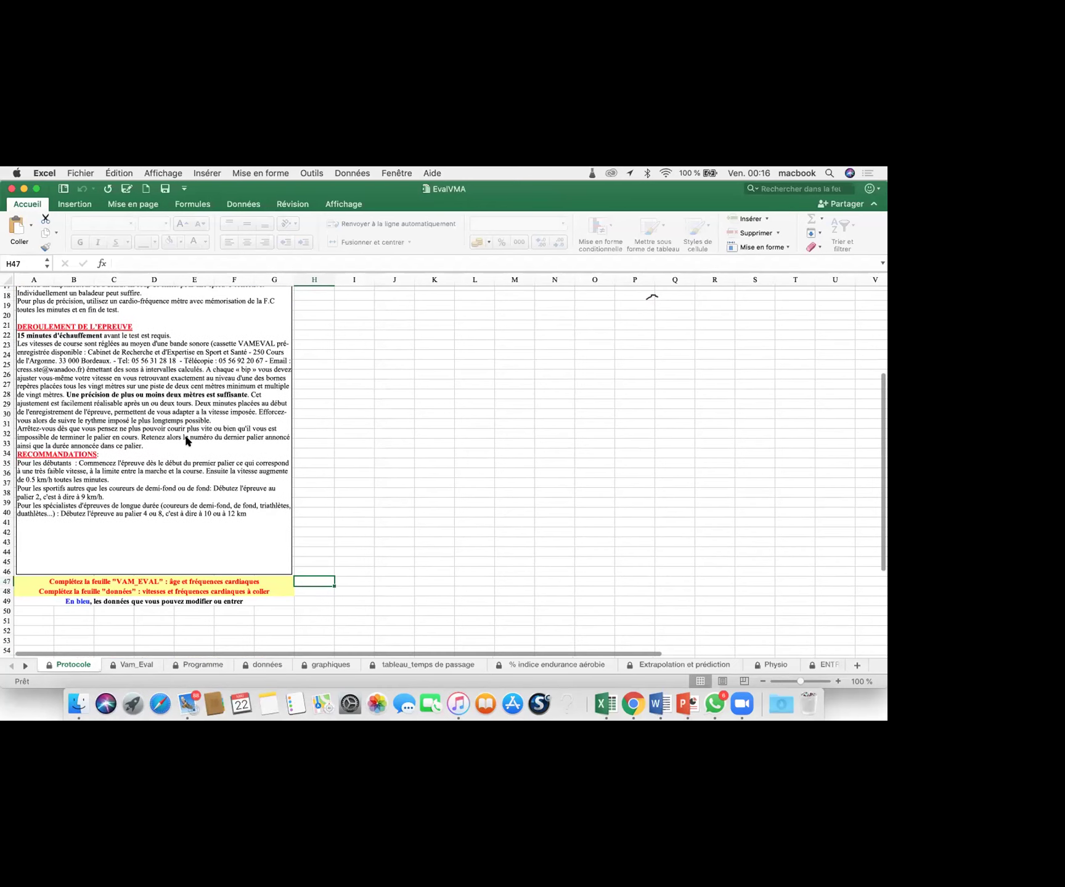
left_click(126, 662)
scroll(157, 540, "down", 2)
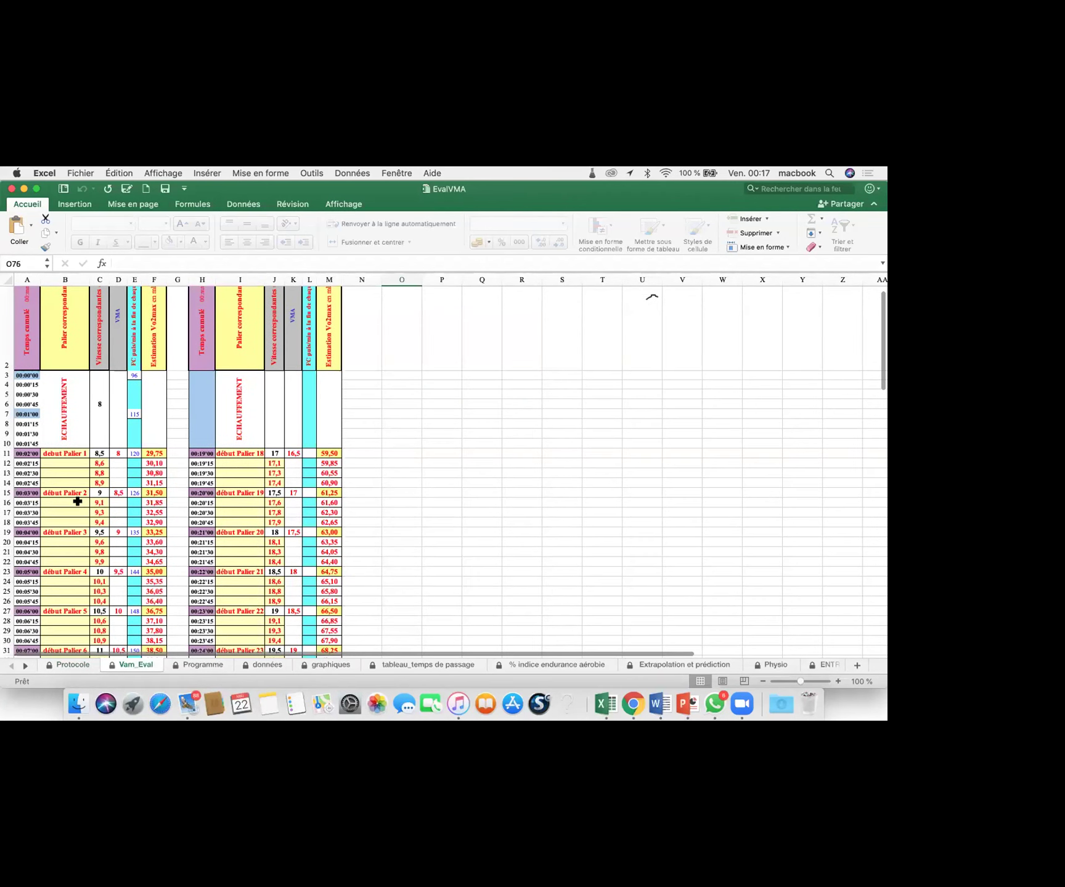
scroll(86, 486, "down", 2)
scroll(102, 453, "down", 3)
scroll(102, 453, "down", 3)
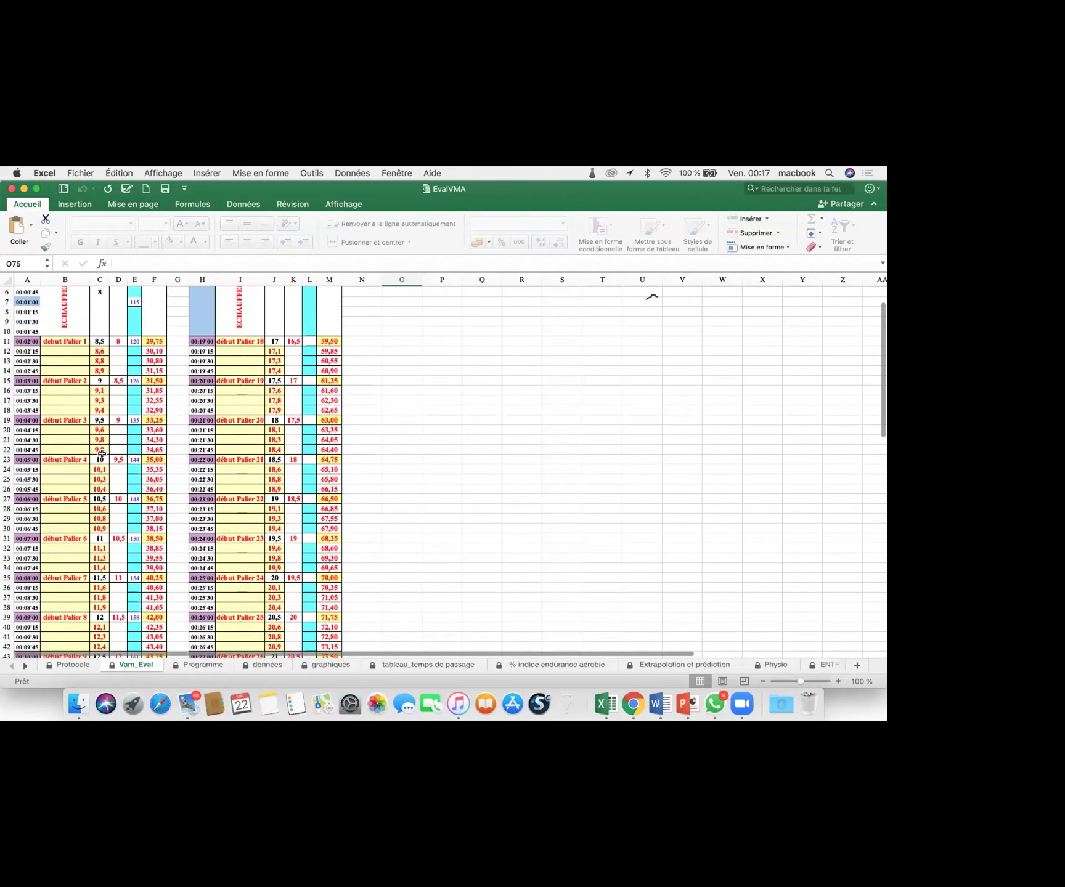
scroll(102, 453, "up", 5)
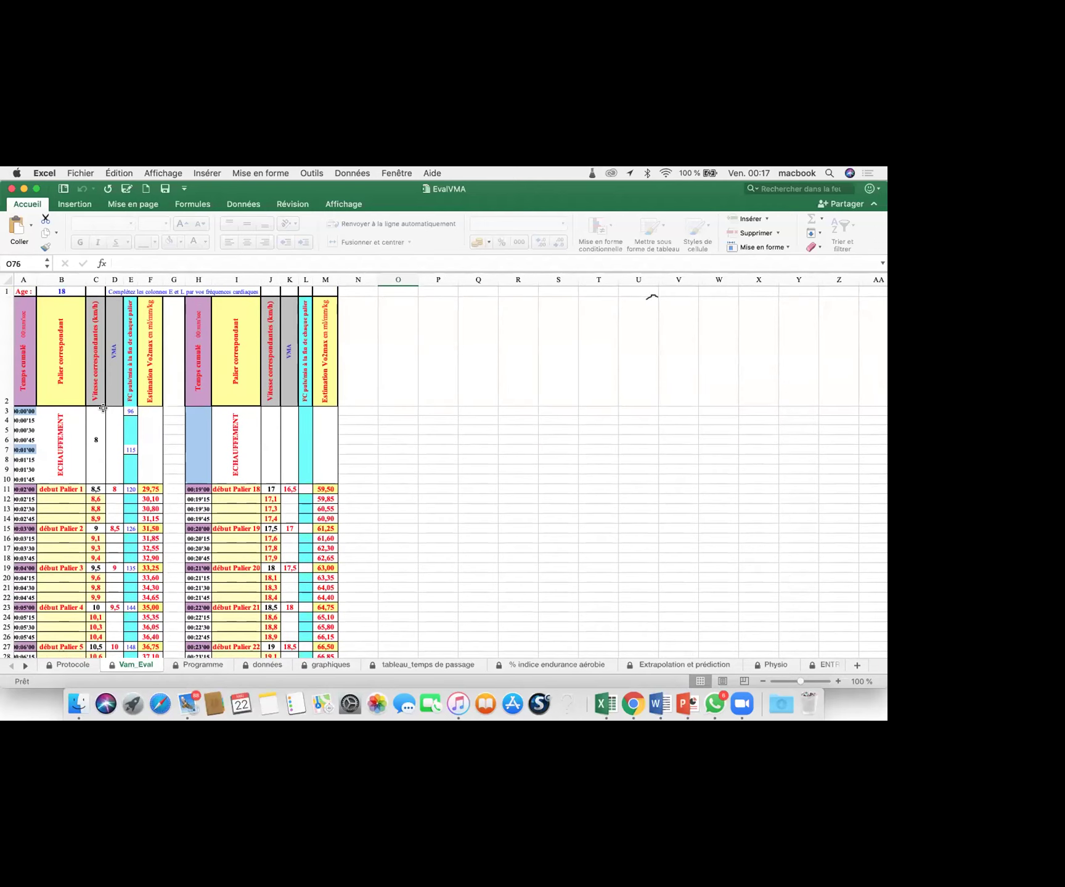
left_click(181, 480)
scroll(178, 540, "down", 5)
scroll(177, 539, "down", 15)
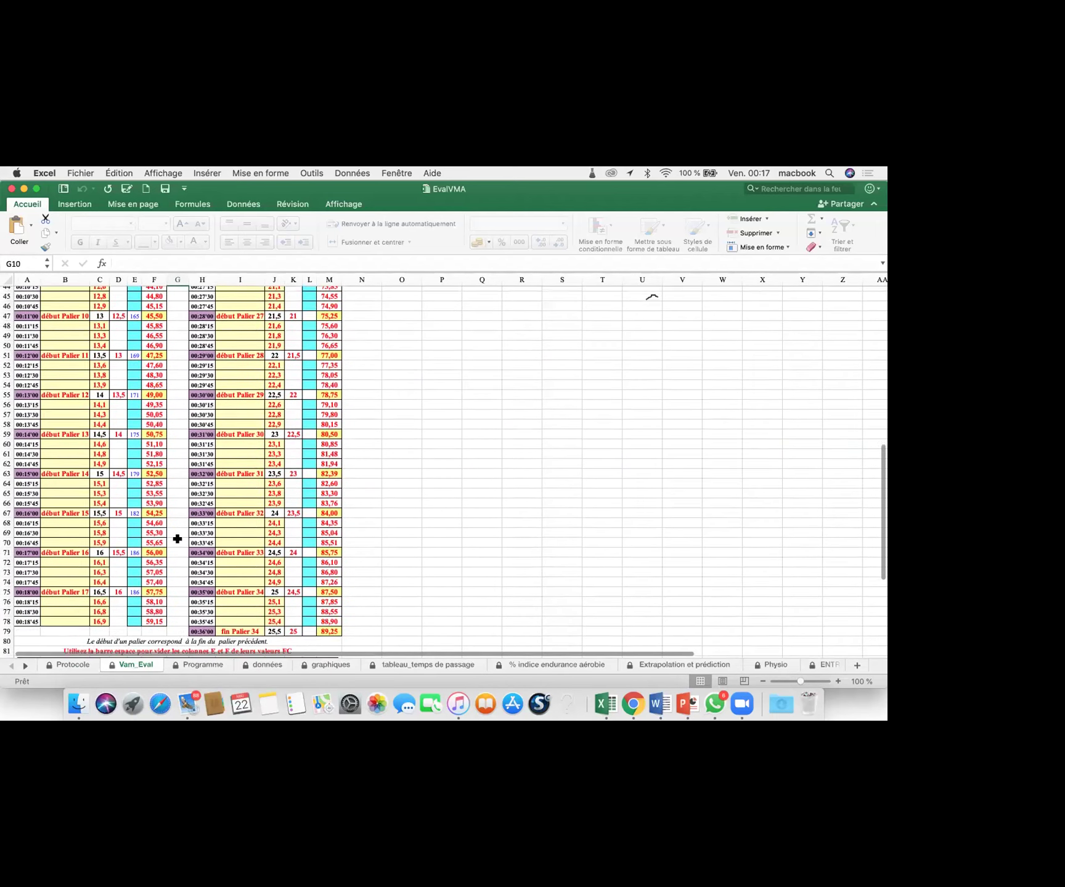
scroll(177, 540, "down", 8)
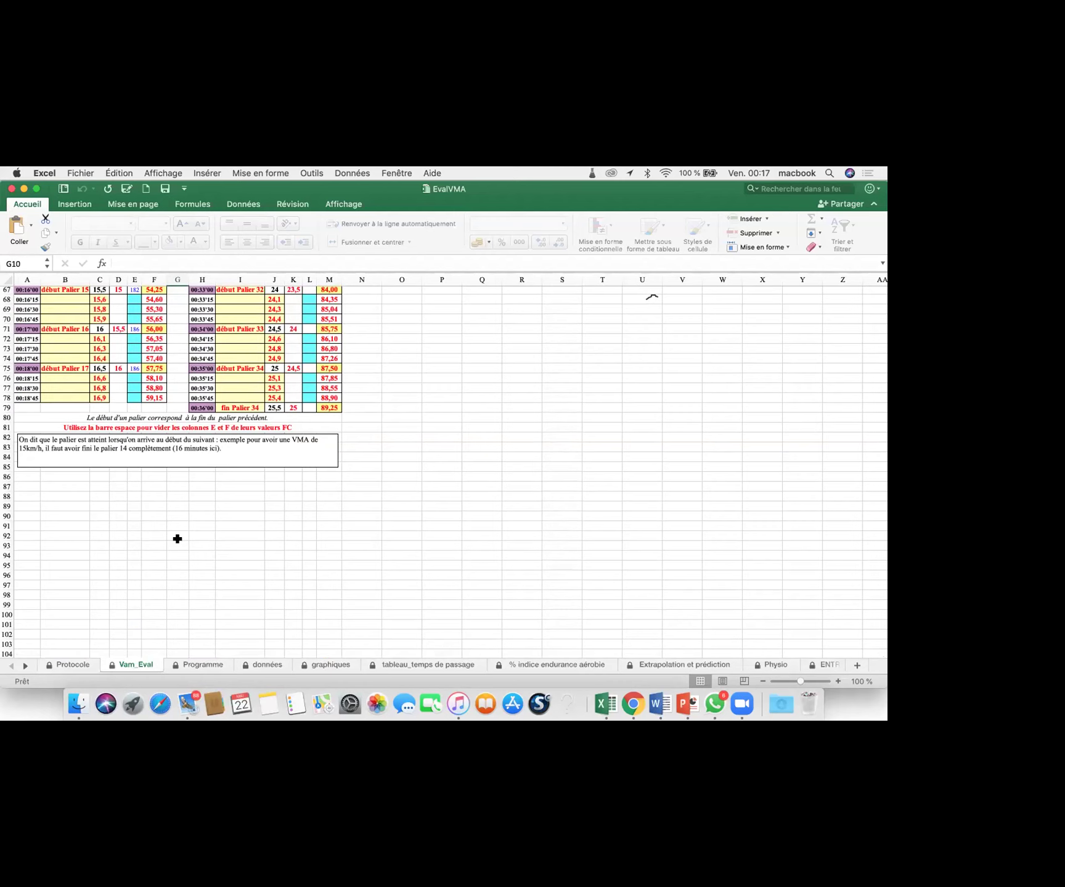
scroll(177, 540, "up", 10)
left_click(119, 459)
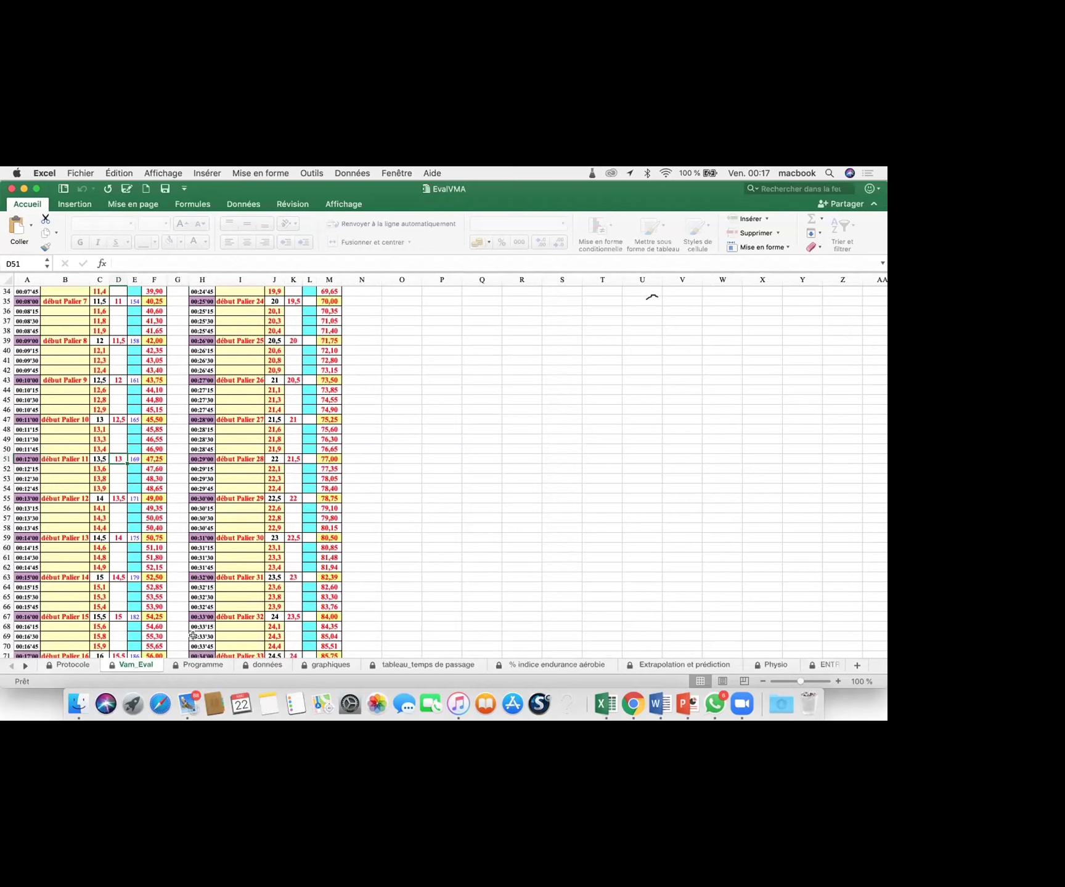
Browse the Programme, données and graphiques sheets, ending on the tableau_temps de passage split times.
left_click(200, 661)
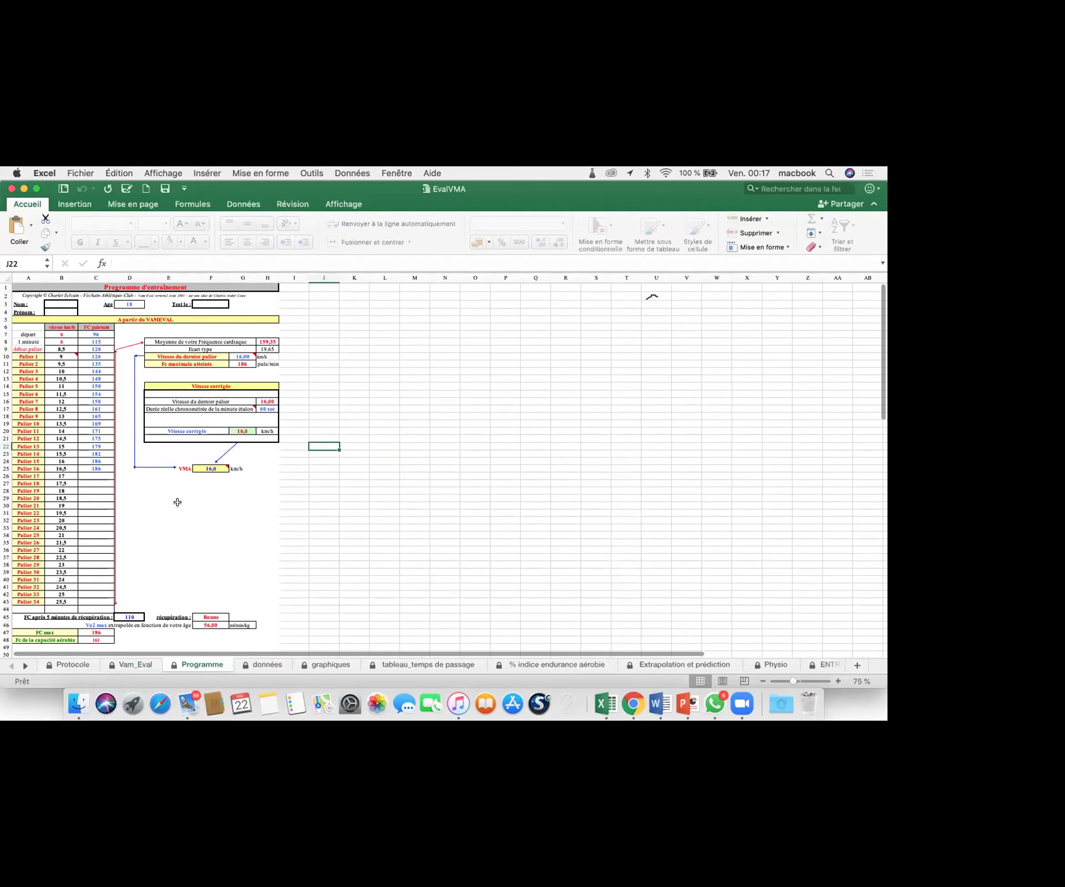
scroll(174, 501, "down", 5)
scroll(177, 502, "down", 10)
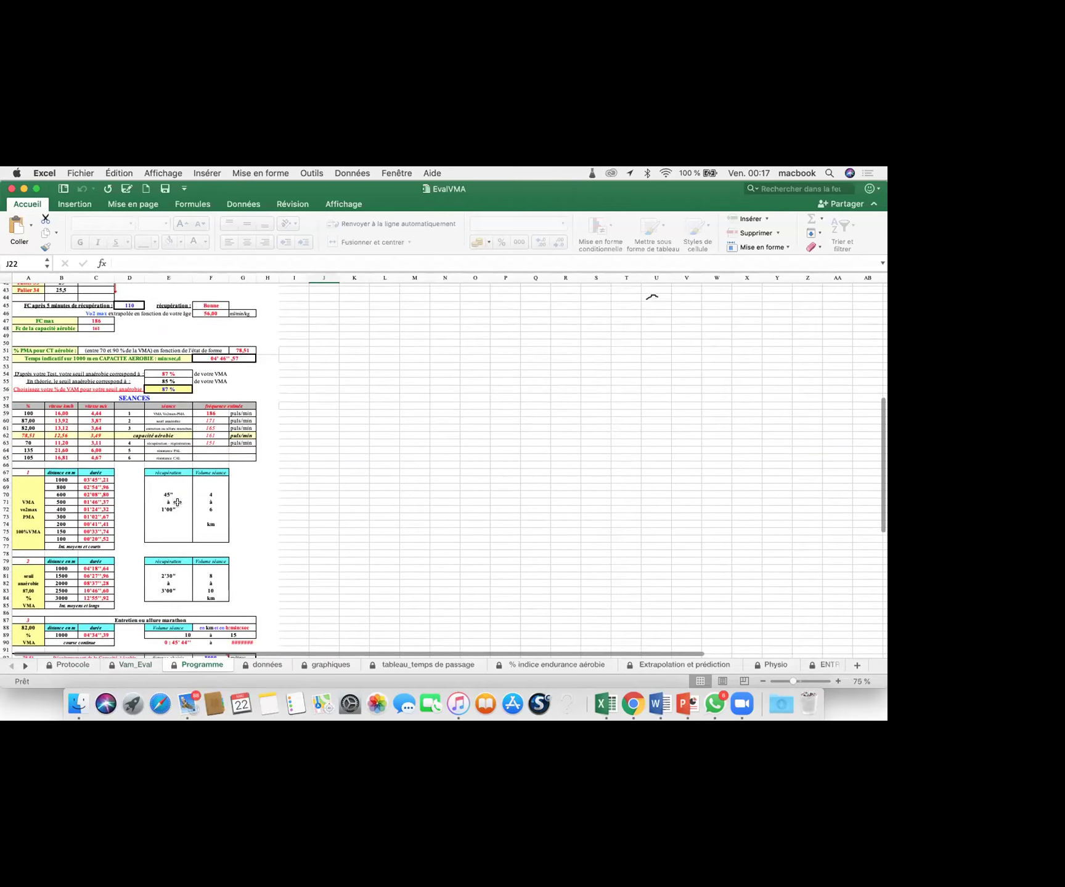
scroll(178, 502, "down", 5)
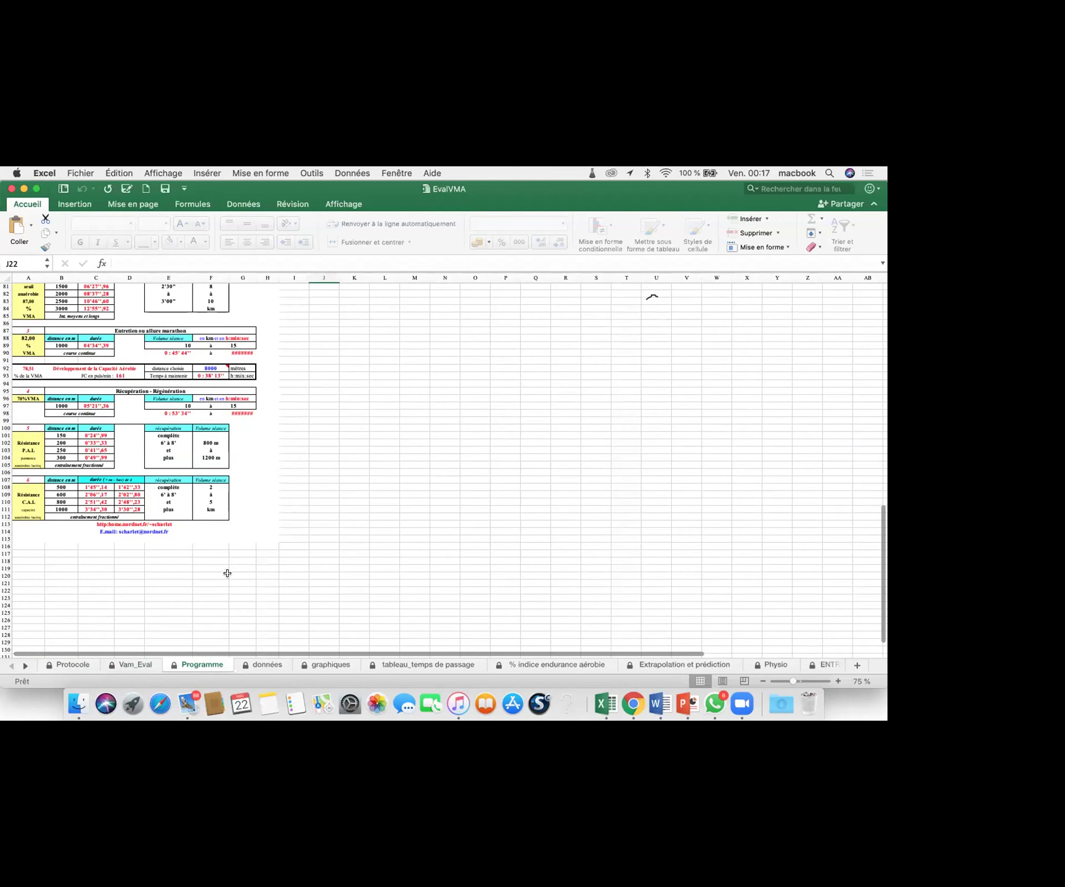
left_click(262, 663)
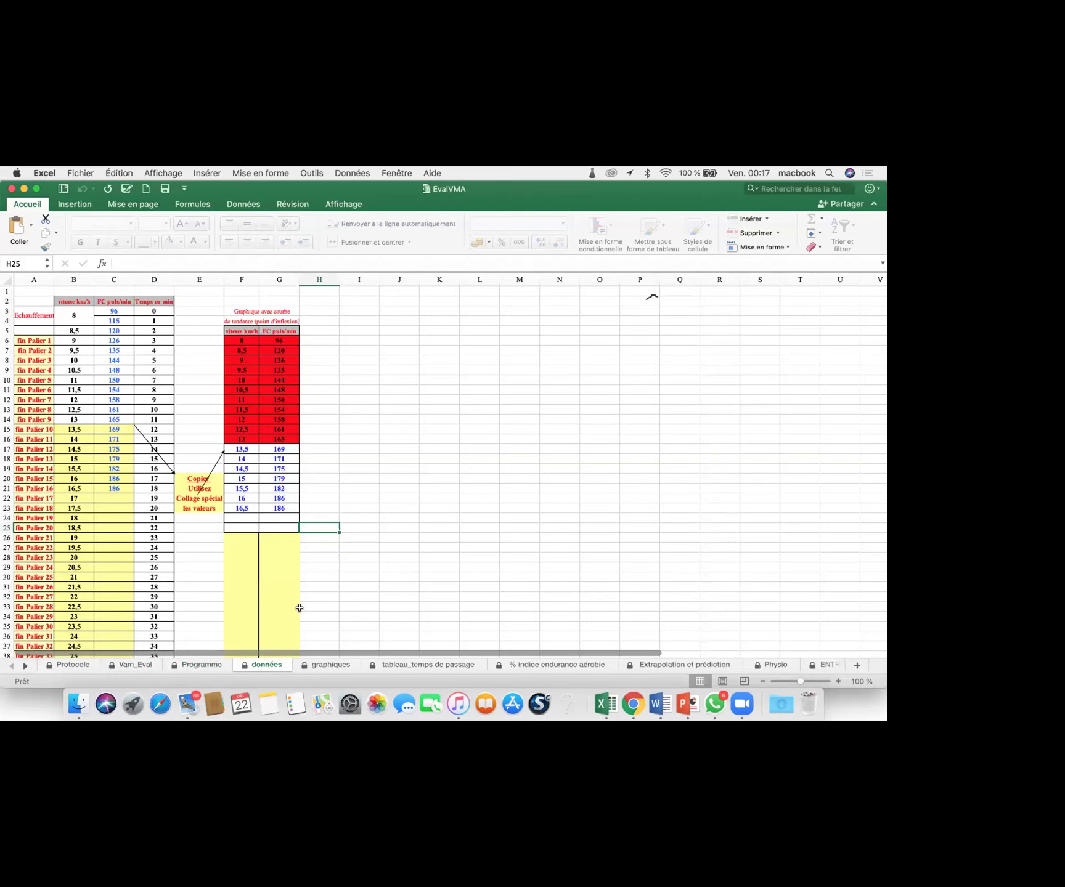
left_click(319, 662)
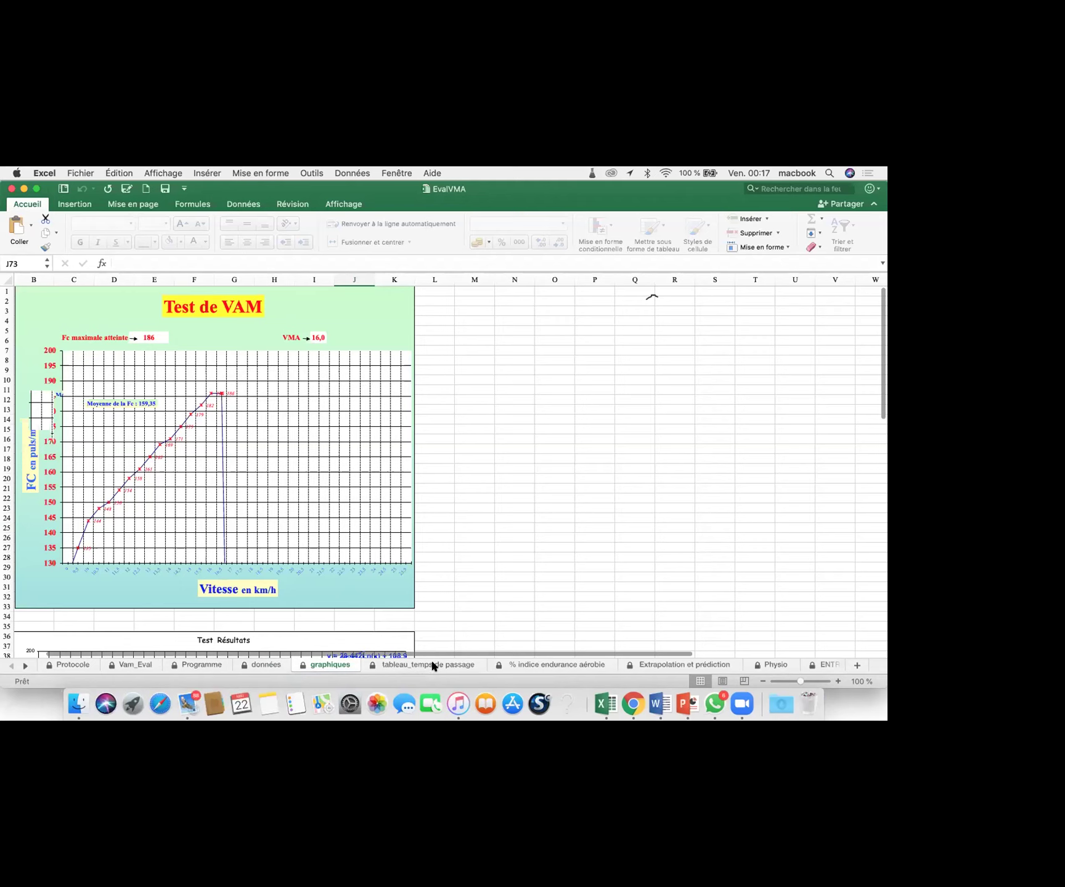
left_click(461, 664)
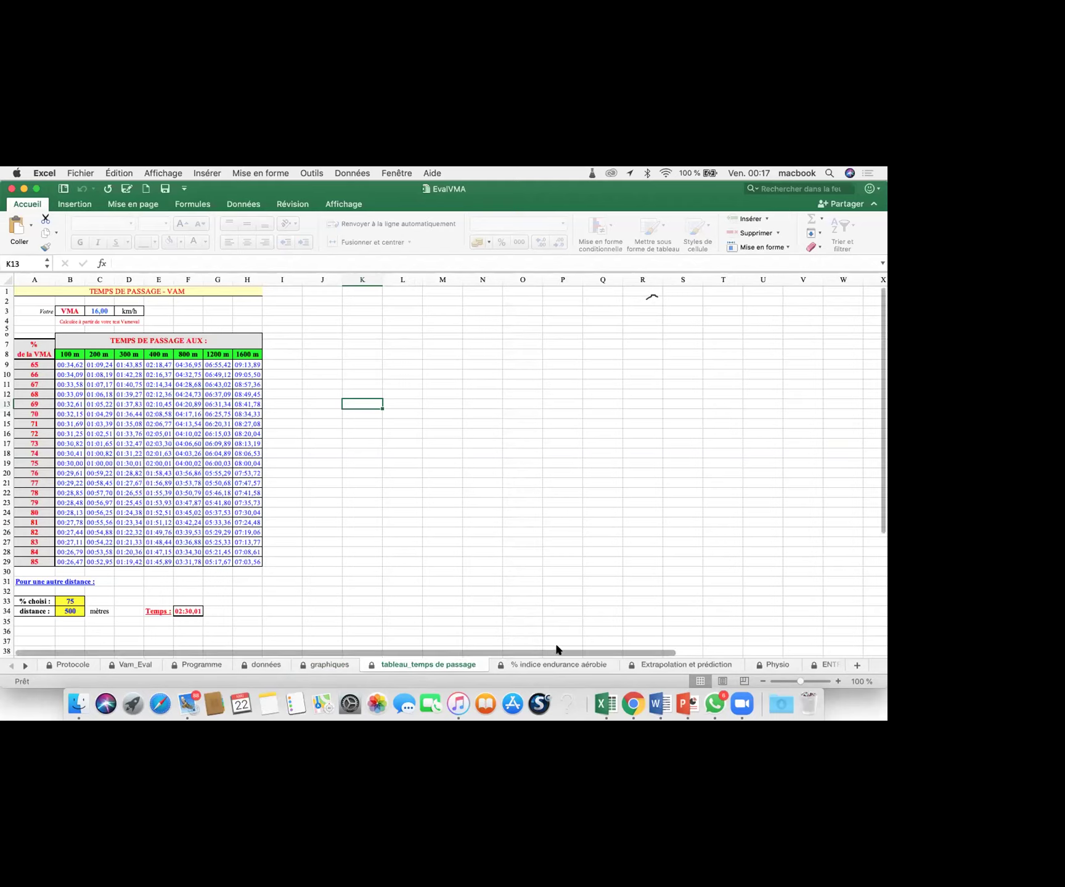
Show the % indice endurance aérobie sheet with VMA 16, 2000 m in 00:08:36, 87,21 %.
left_click(556, 664)
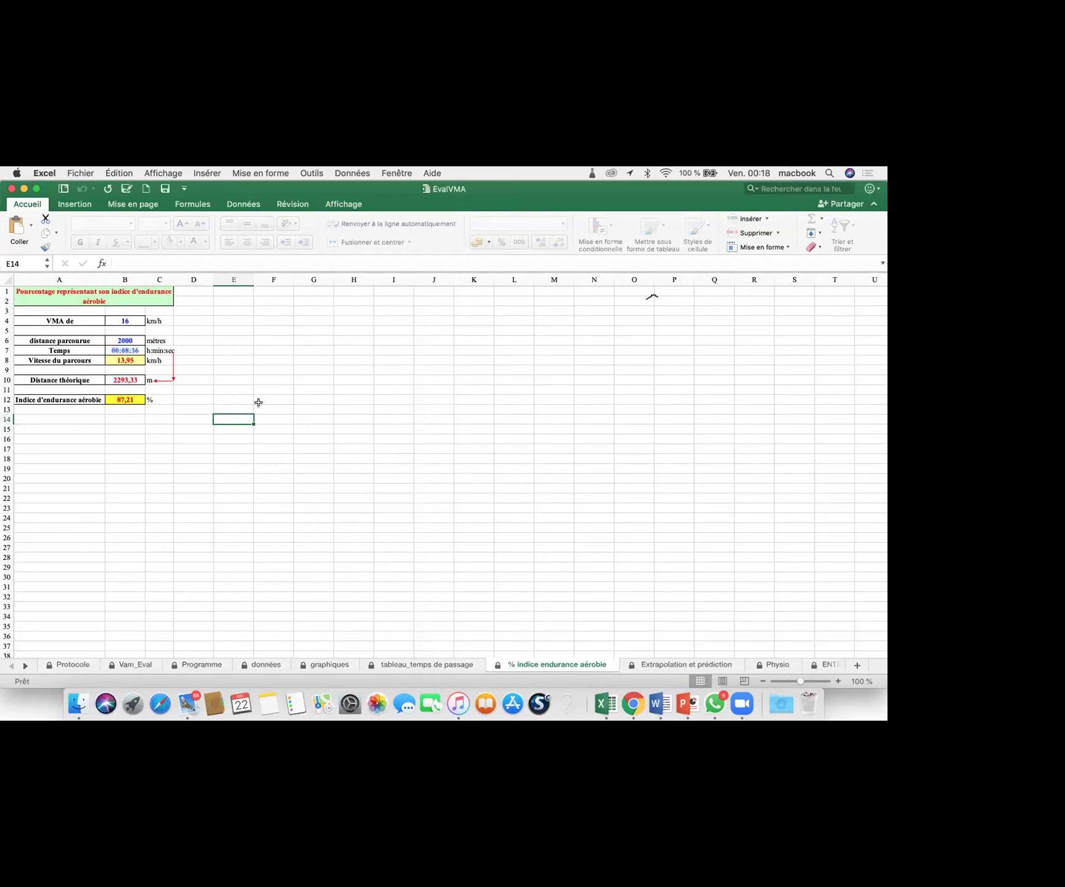
left_click(128, 317)
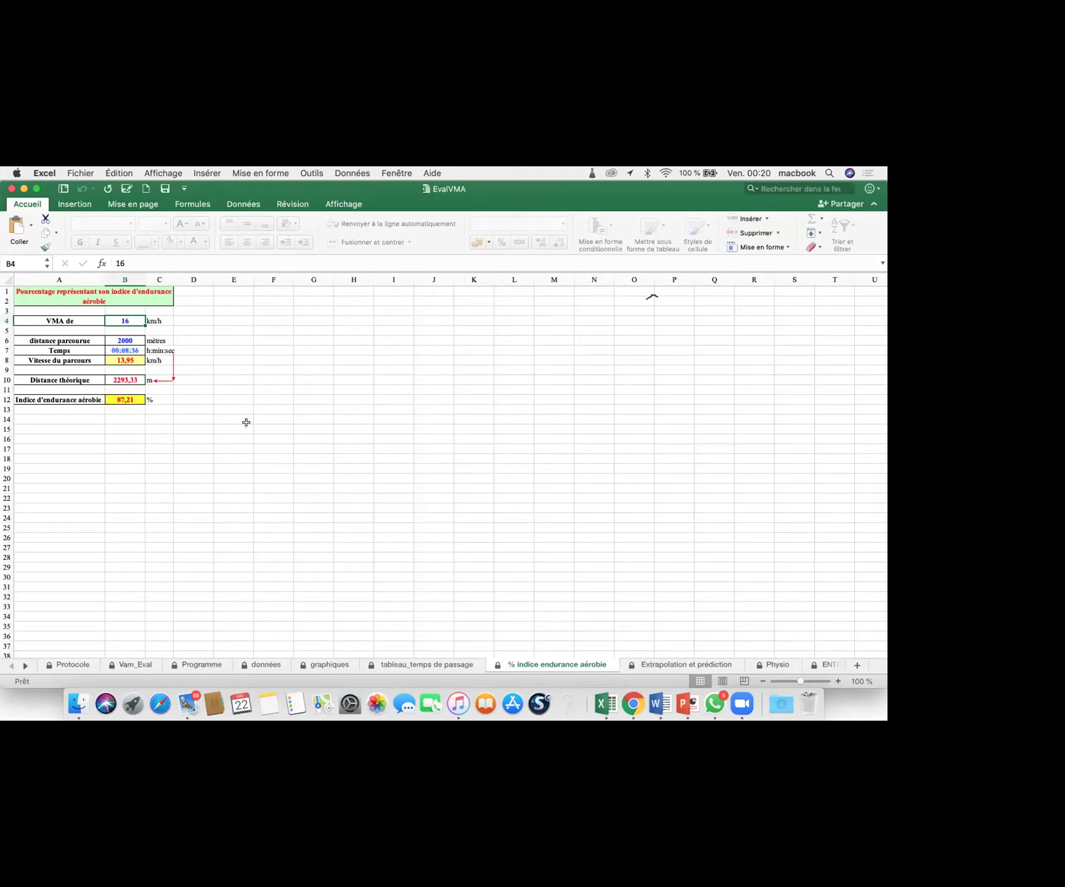
Close EvalVMA, briefly open NavetteLégerBoucher.xlsx, then close it and open Léger.xlsx instead.
left_click(11, 188)
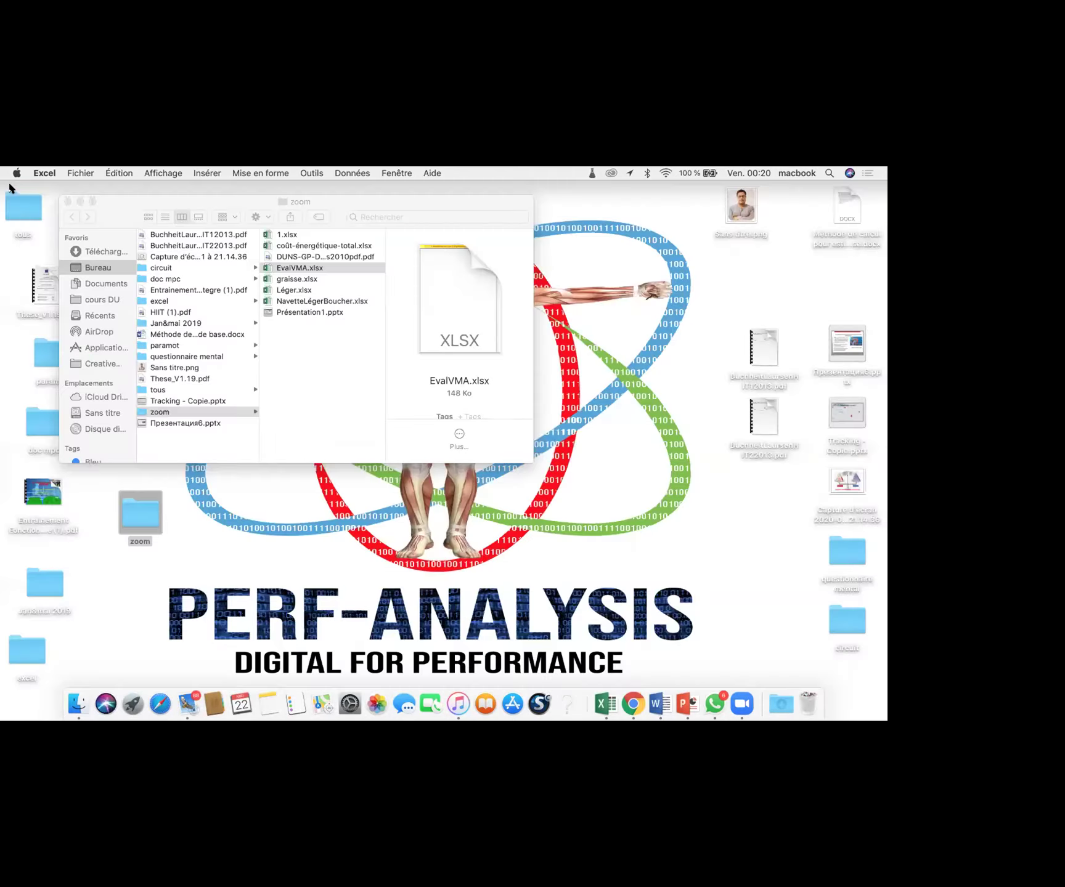
double_click(281, 300)
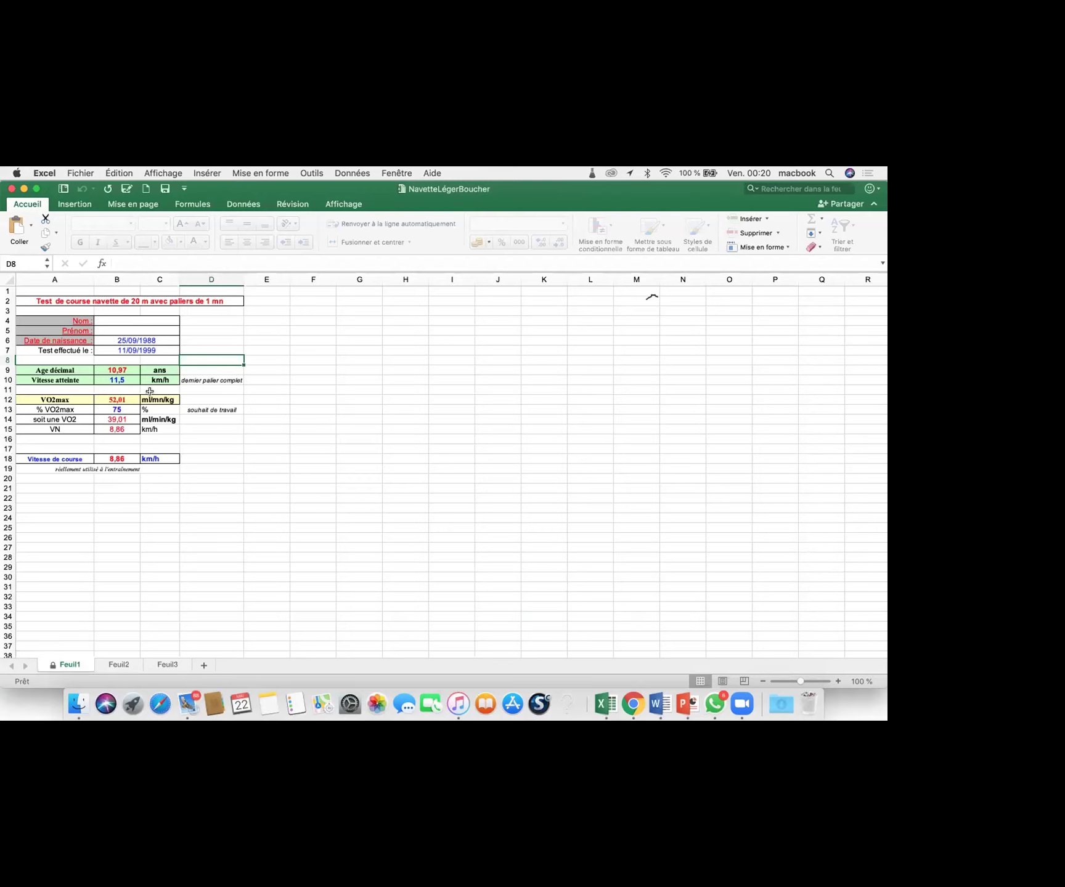
left_click(10, 189)
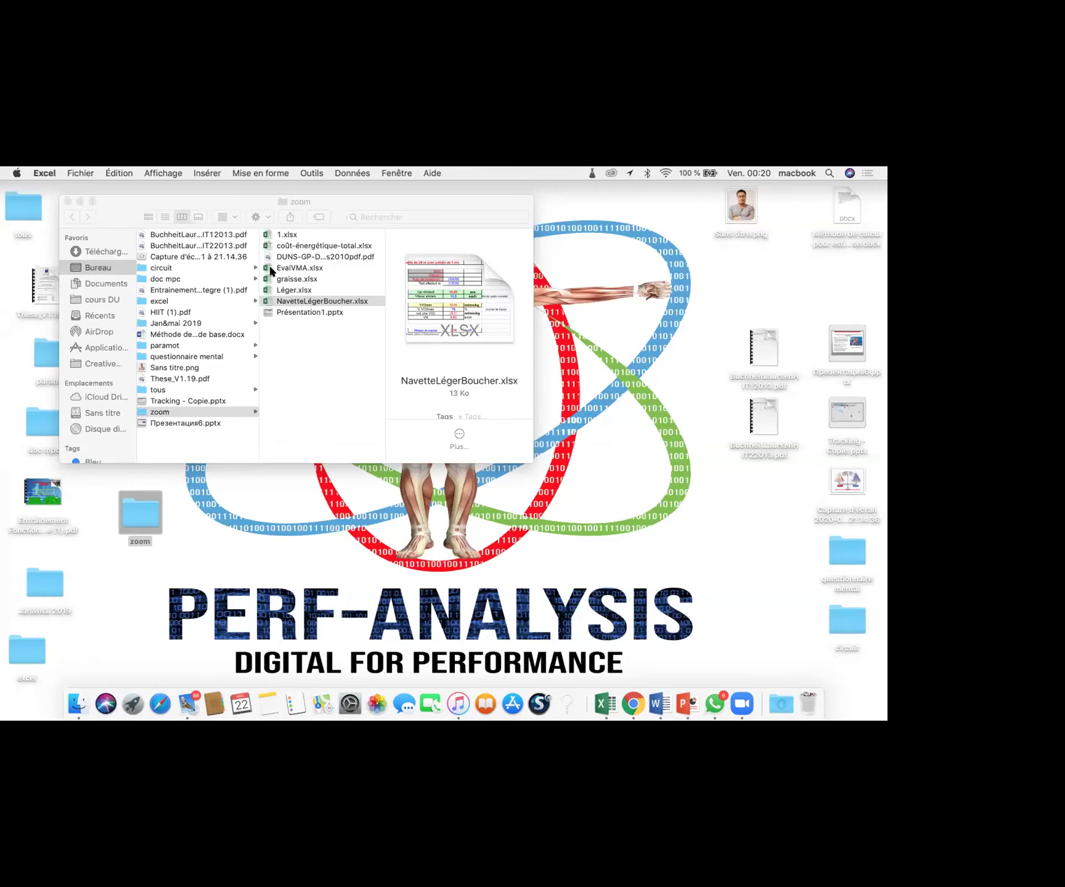
double_click(289, 289)
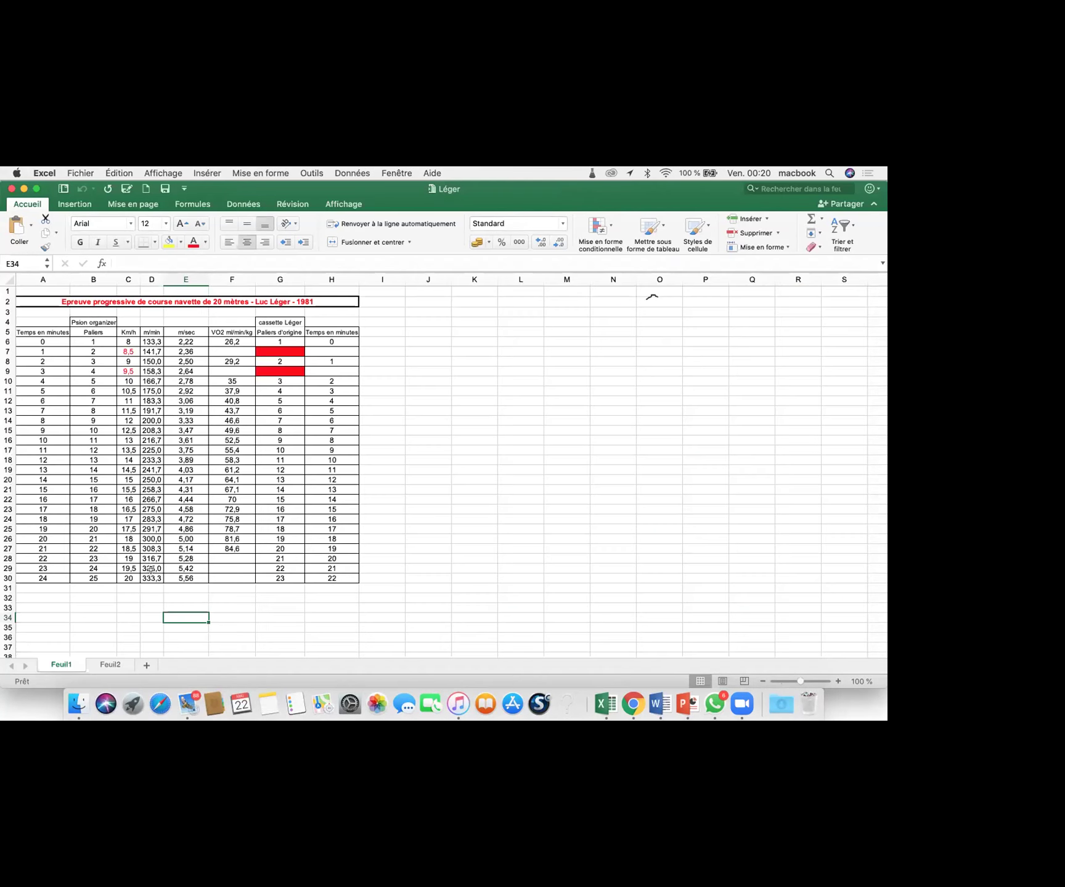
Select a cell in the Léger shuttle-run table, then close the Léger workbook.
left_click(222, 556)
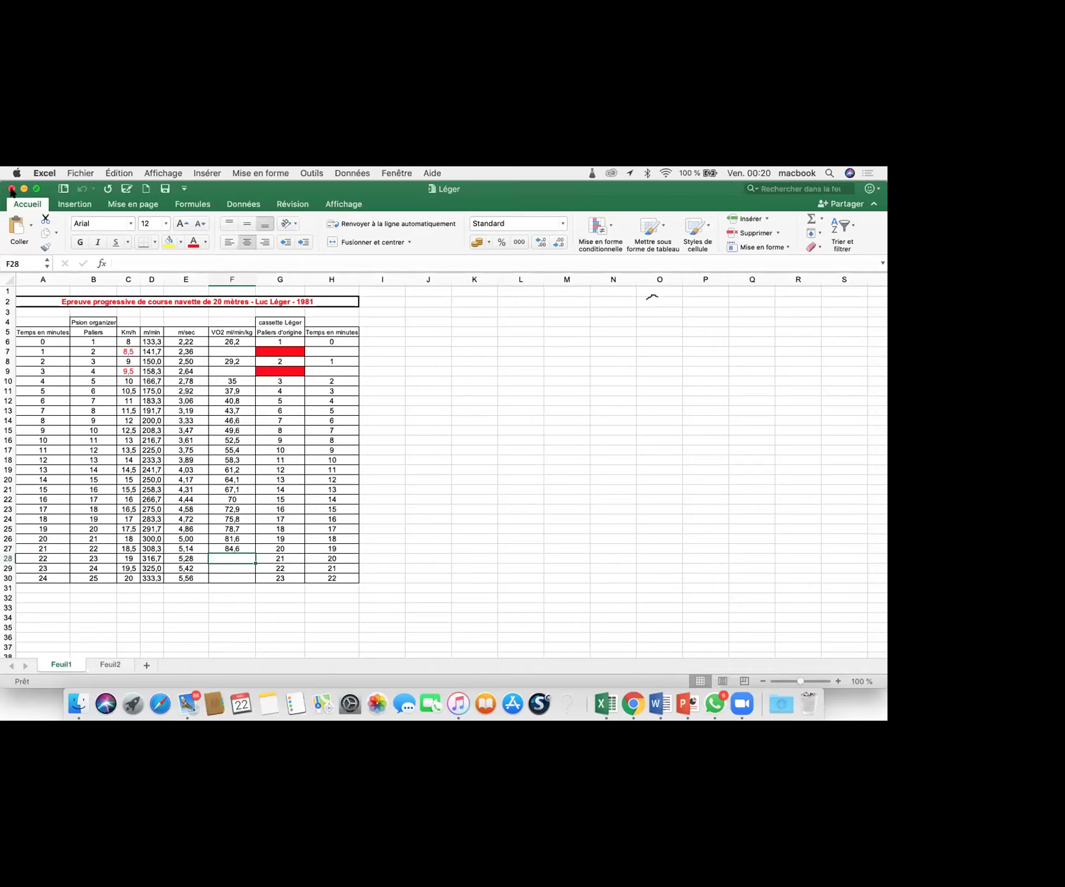
left_click(11, 189)
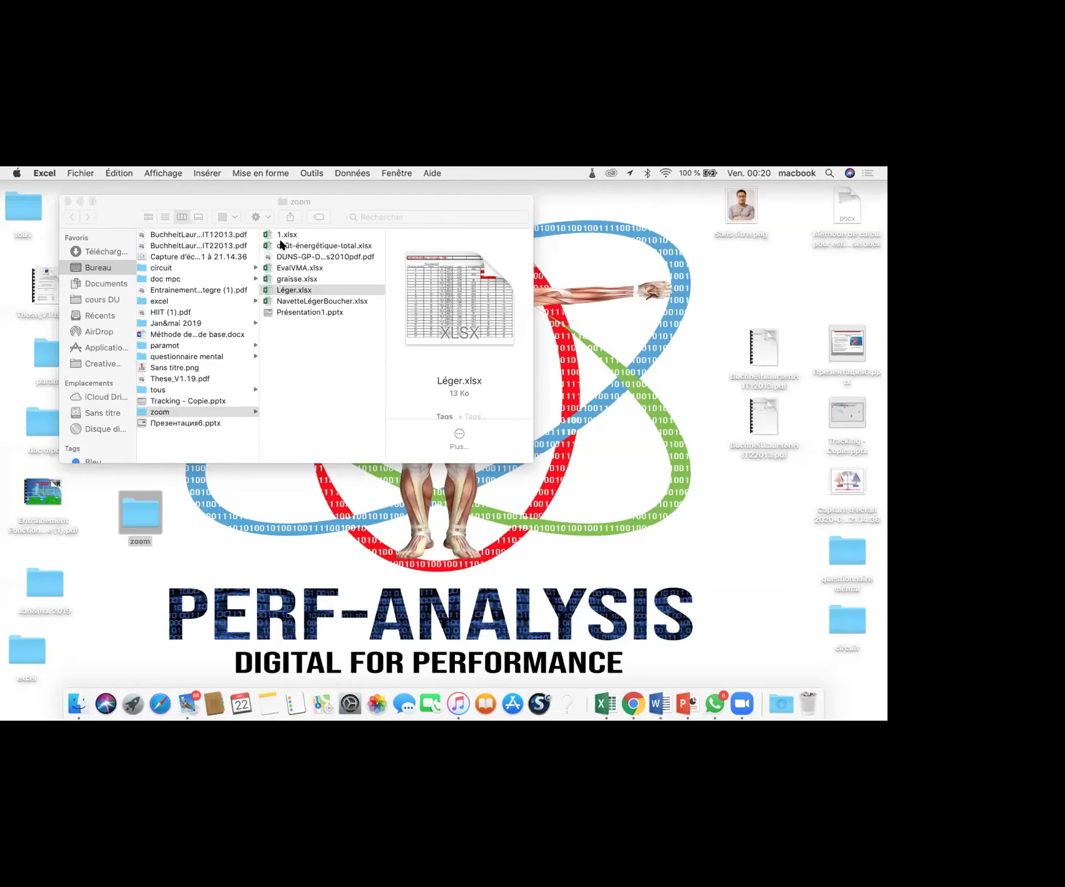
Open 1.xlsx from the Finder zoom folder to show its VMA table and training grid.
double_click(281, 234)
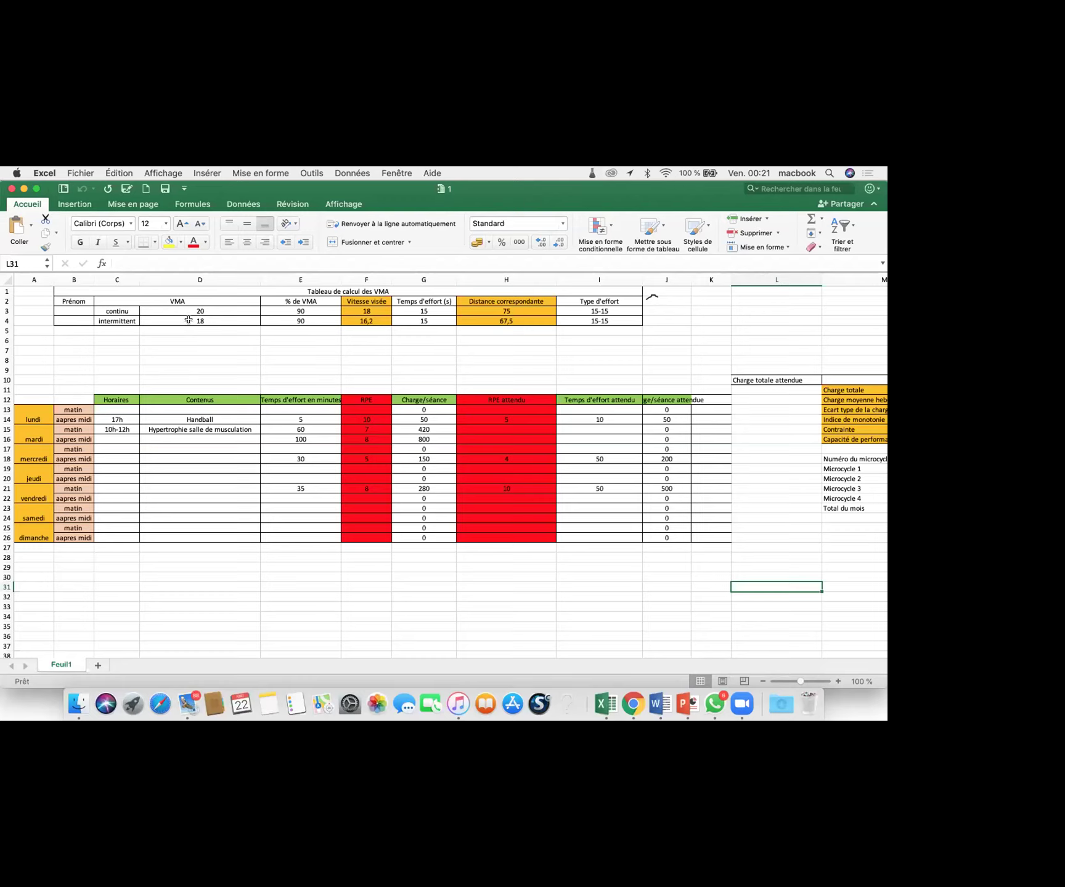
Set the continuous row to 80 % of VMA, temporarily setting the intermittent row to 80 % too.
left_click(294, 307)
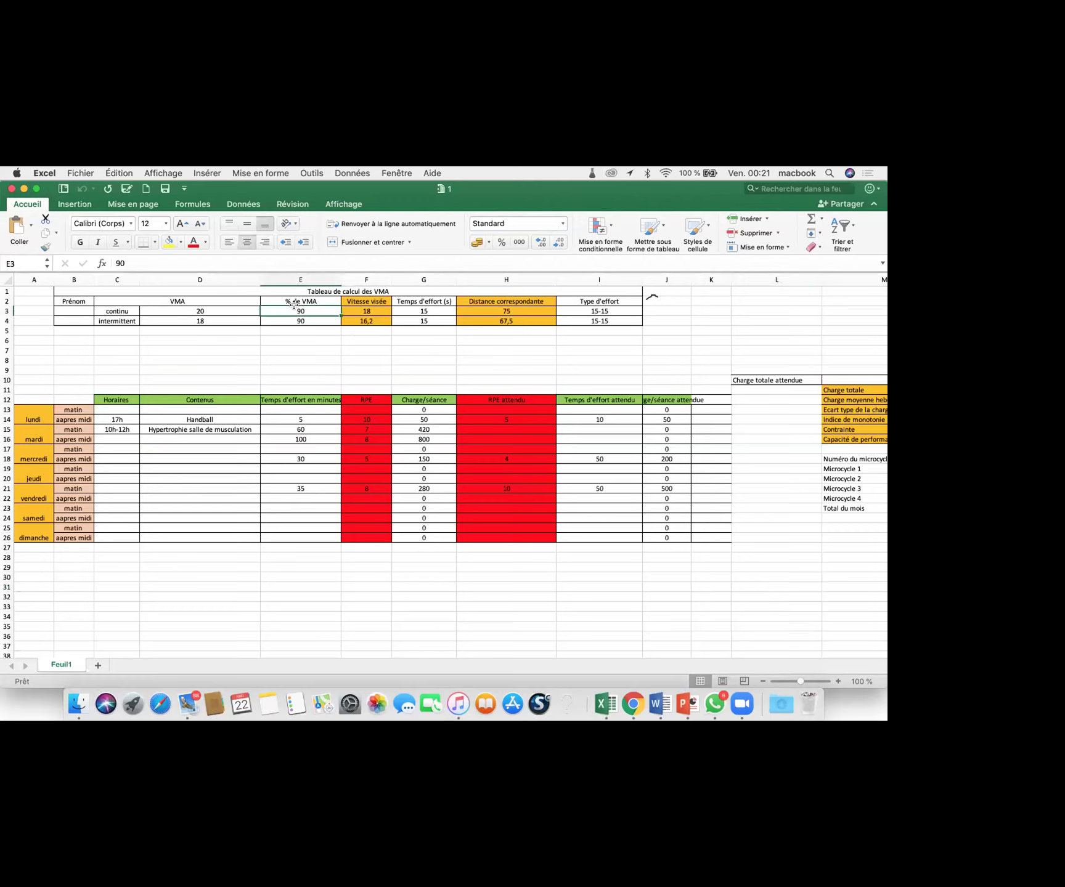
type("80")
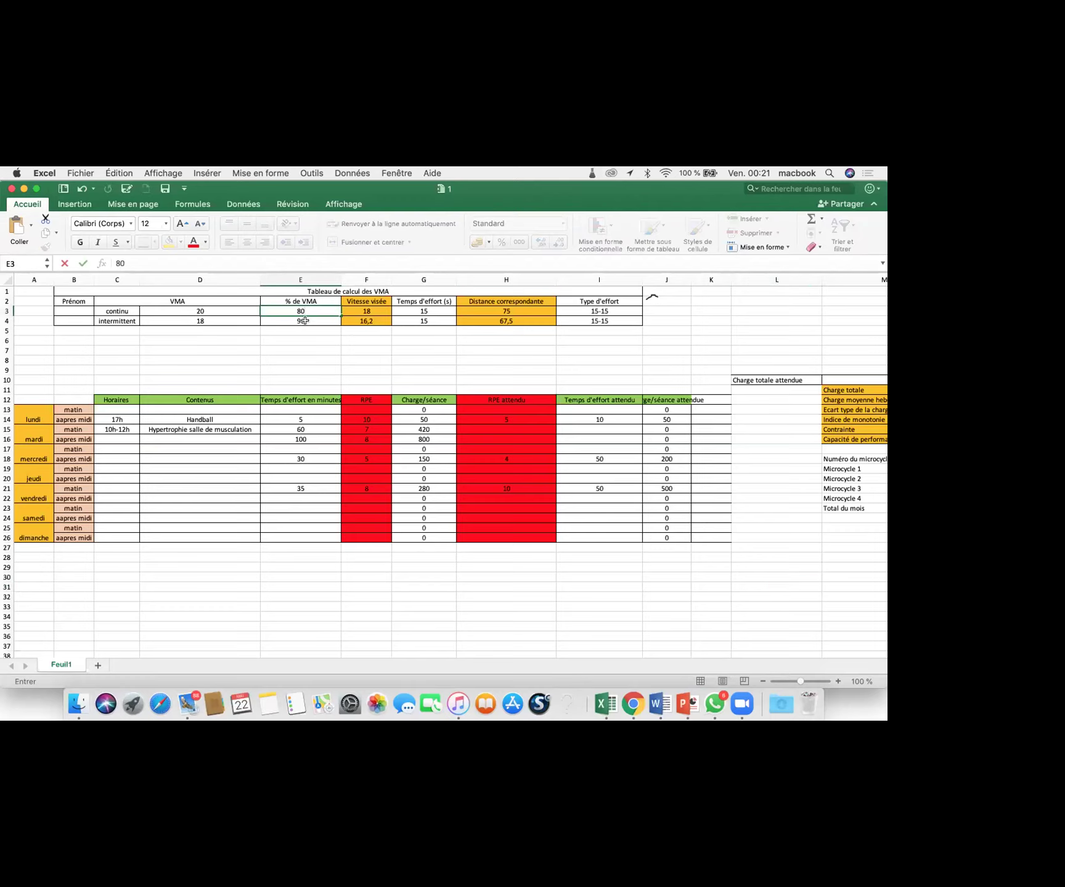
left_click(304, 321)
type("80")
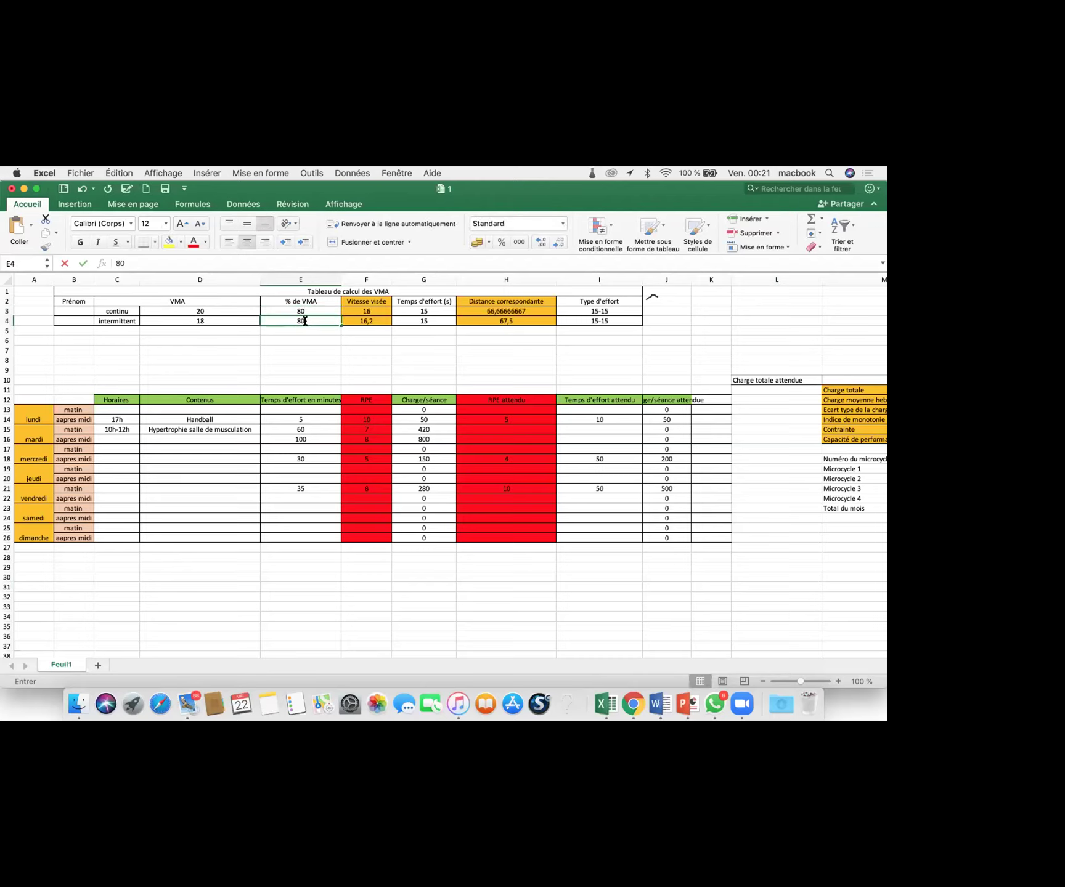
left_click(351, 339)
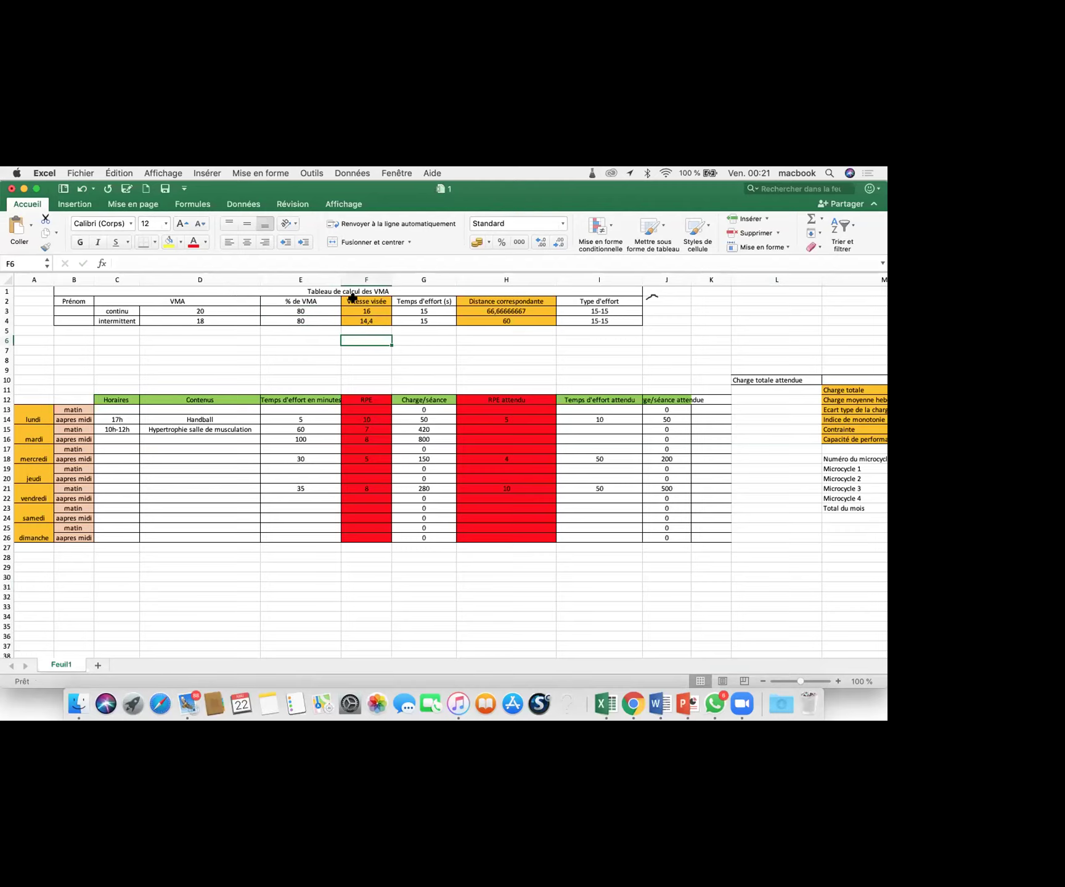
Change the continuous row's effort type to 30-15 and its effort time to 30 seconds.
left_click(411, 310)
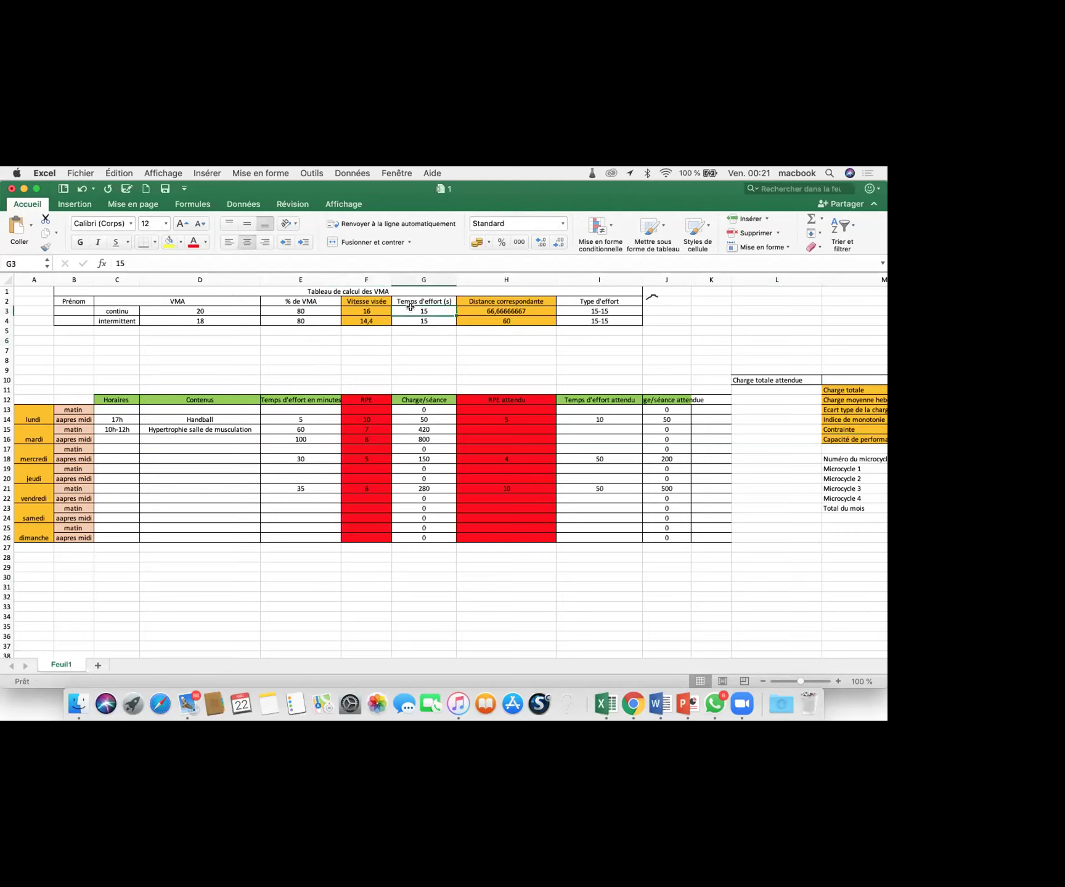
left_click(593, 309)
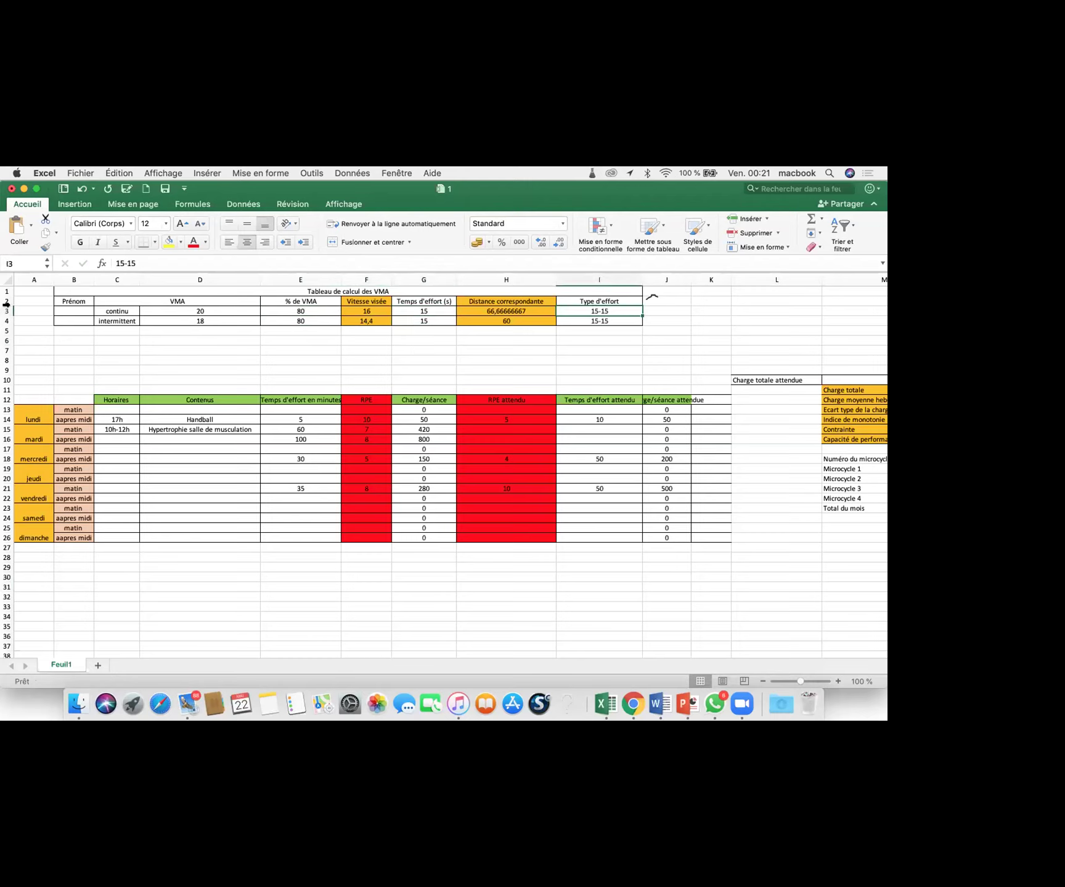
double_click(111, 260)
type("30")
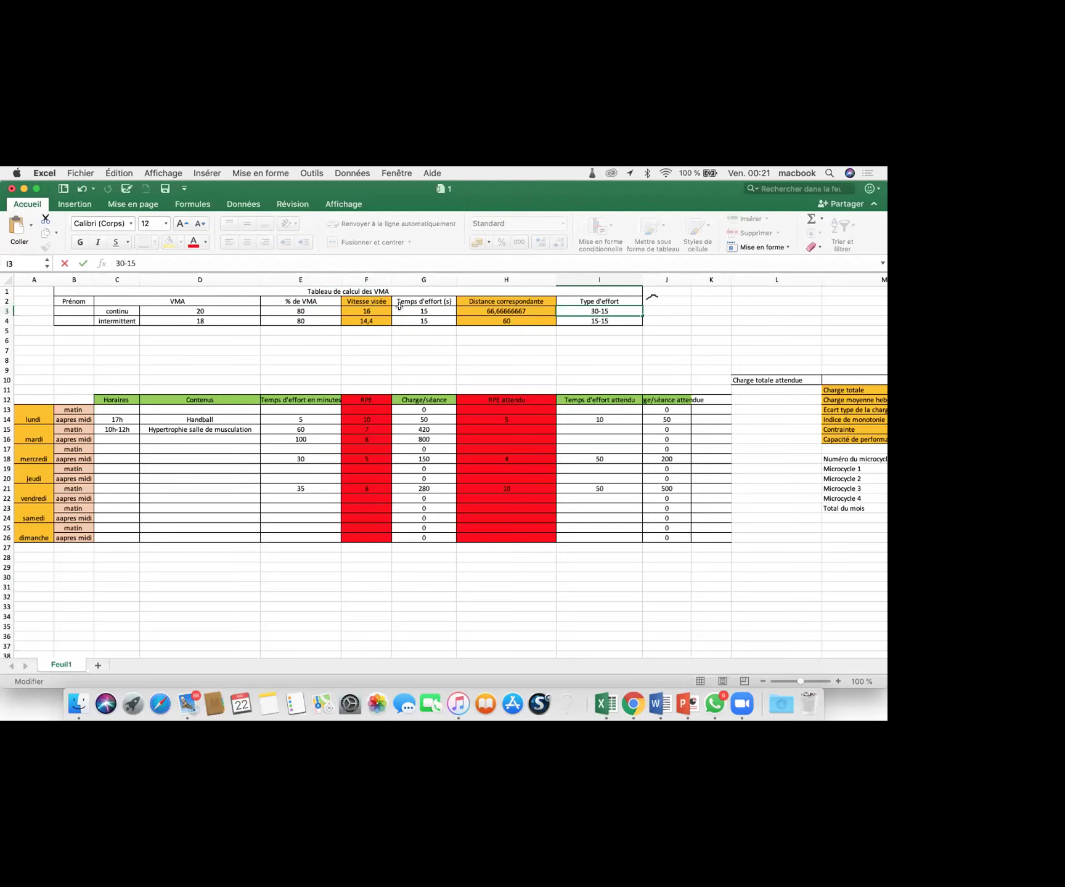
left_click(400, 311)
type("30")
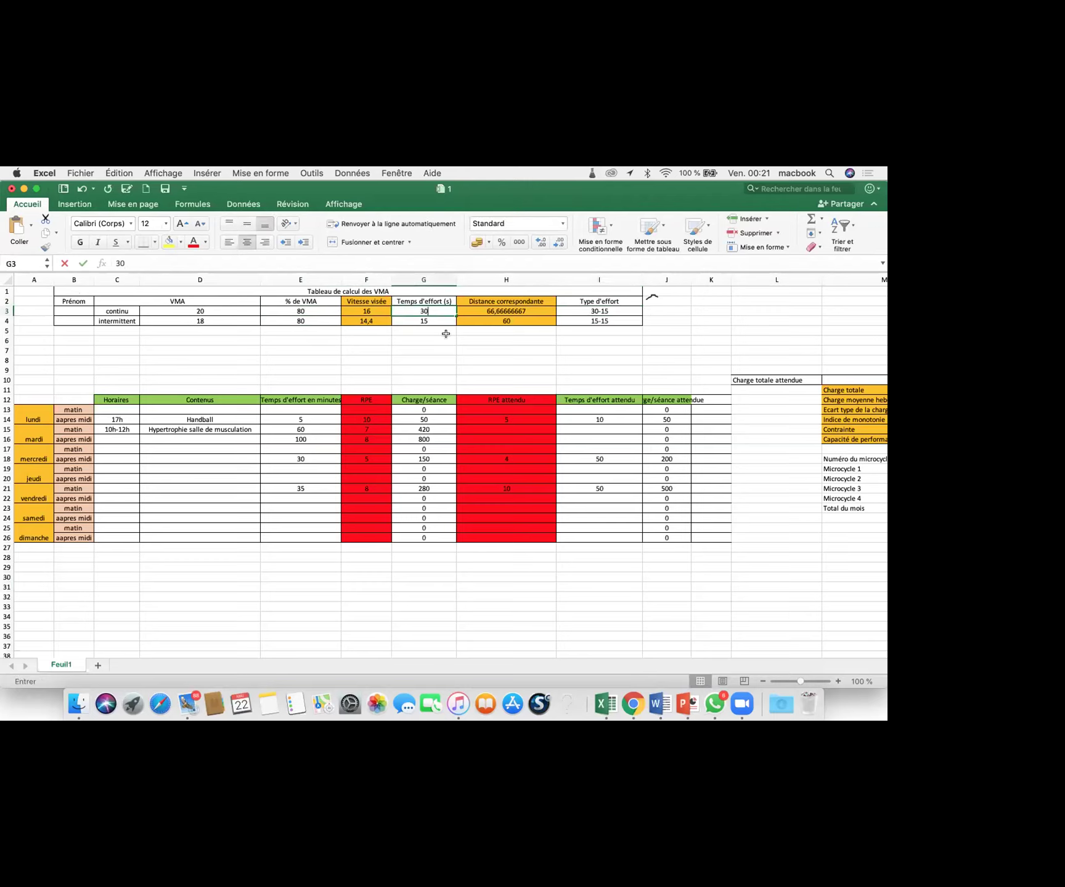
left_click(454, 340)
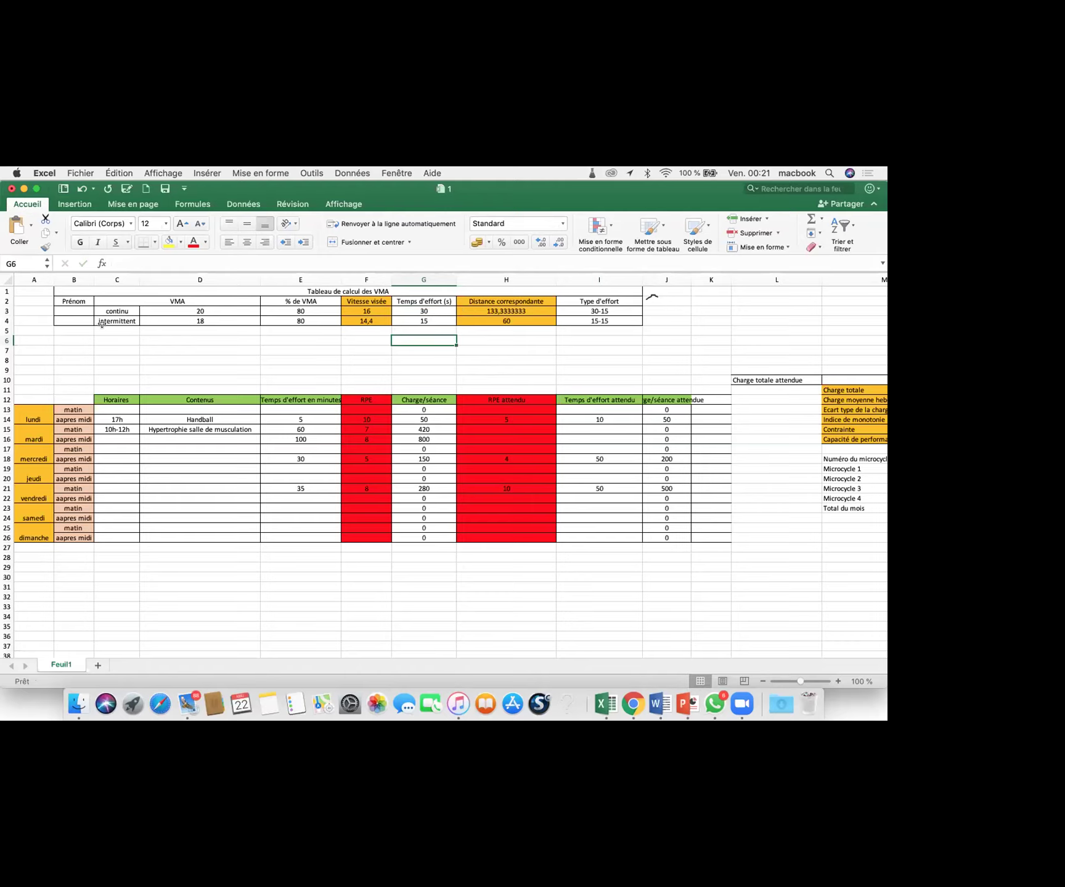
Restore the intermittent row to 90 % and inspect its distance formula =(F4/3,6)*G4.
left_click(292, 318)
type("90")
left_click(368, 351)
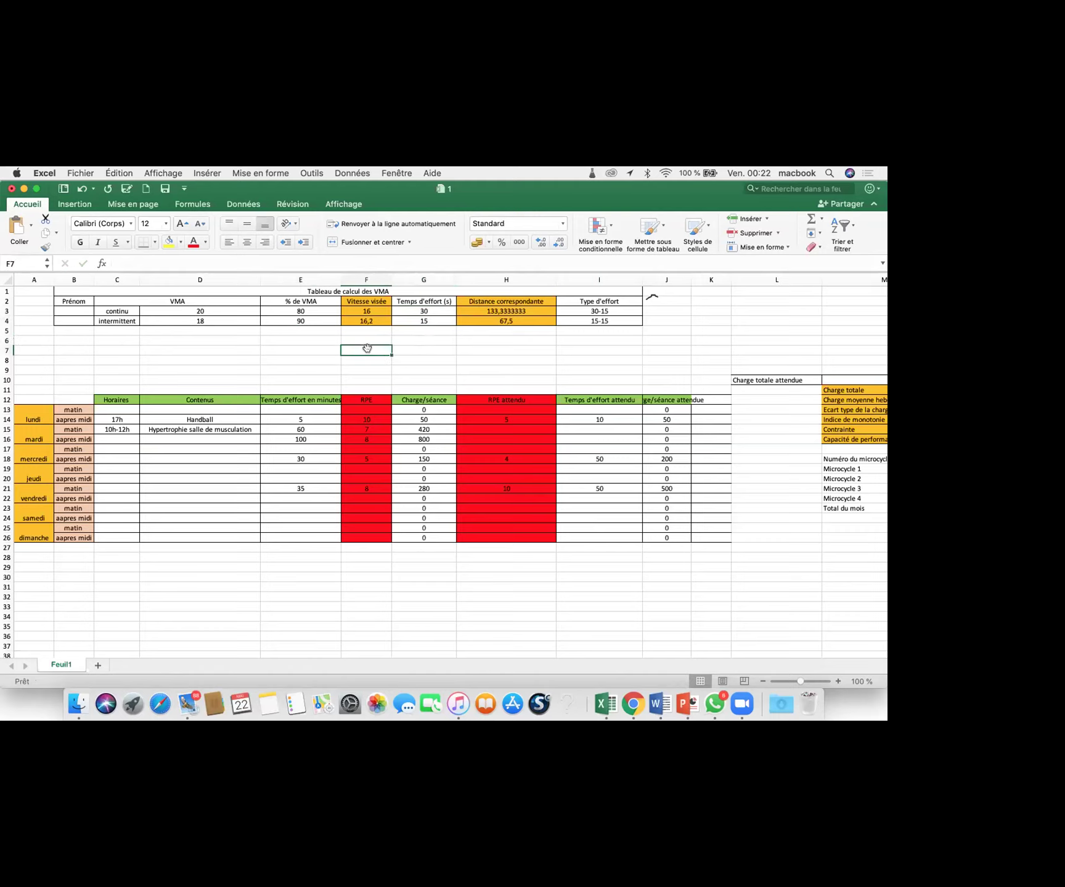
left_click(420, 320)
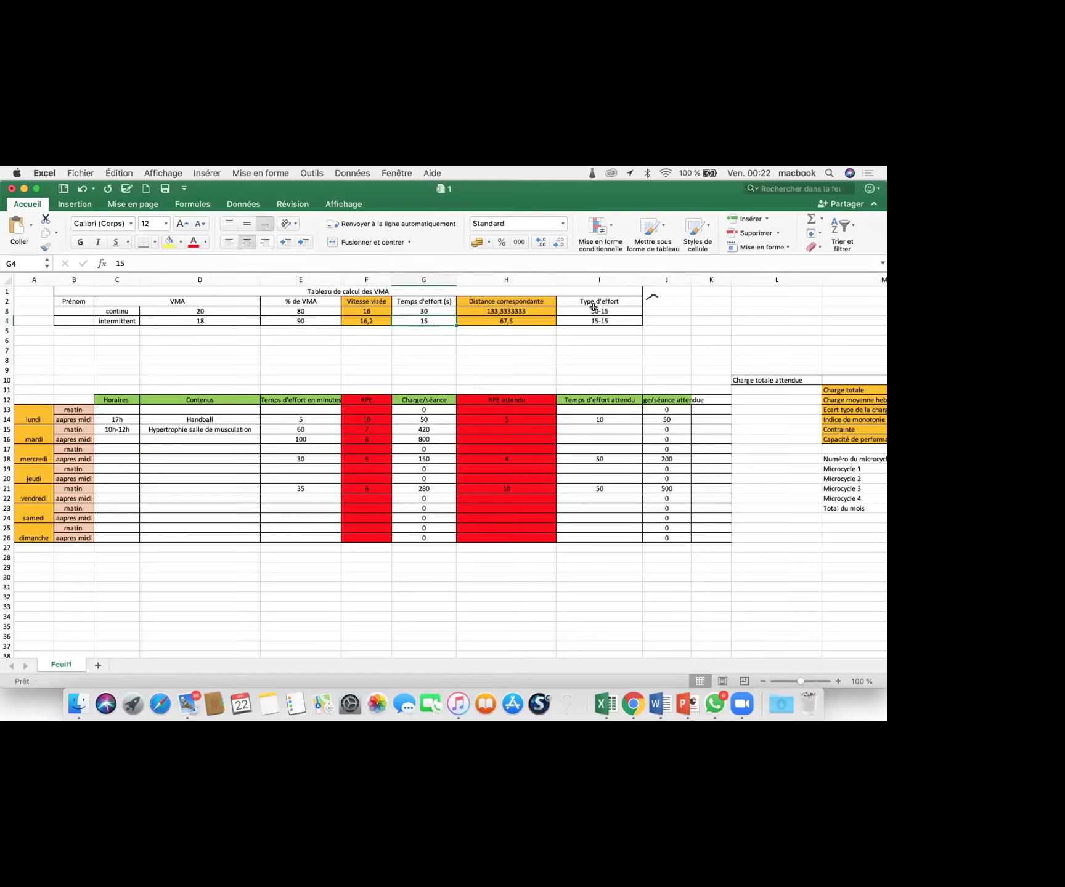
left_click(501, 317)
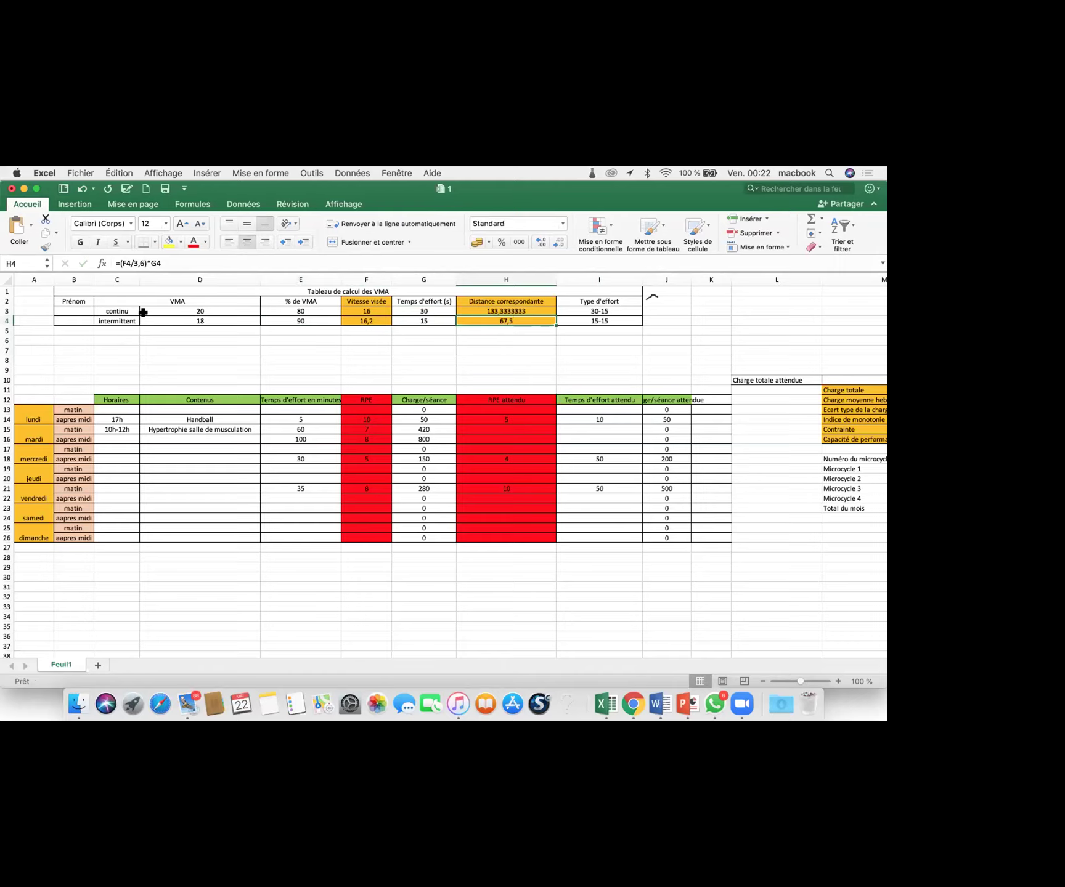
left_click(175, 310)
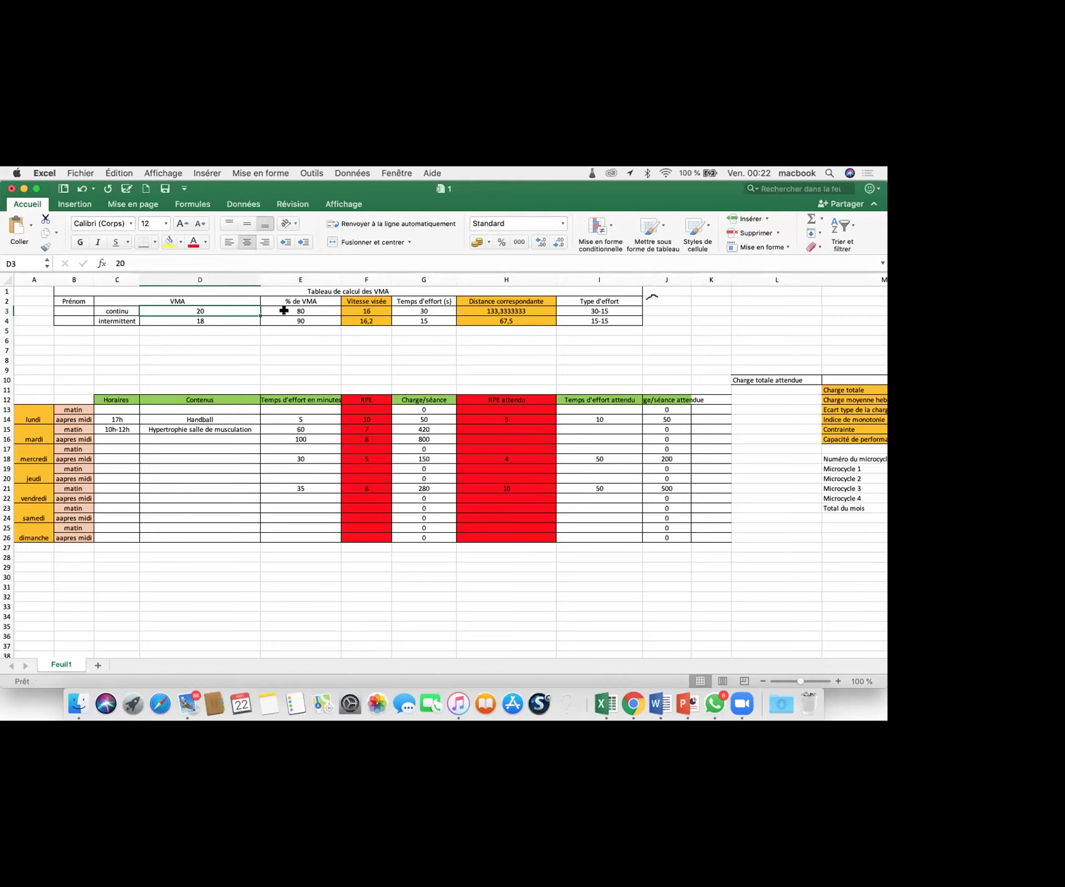
left_click(364, 309)
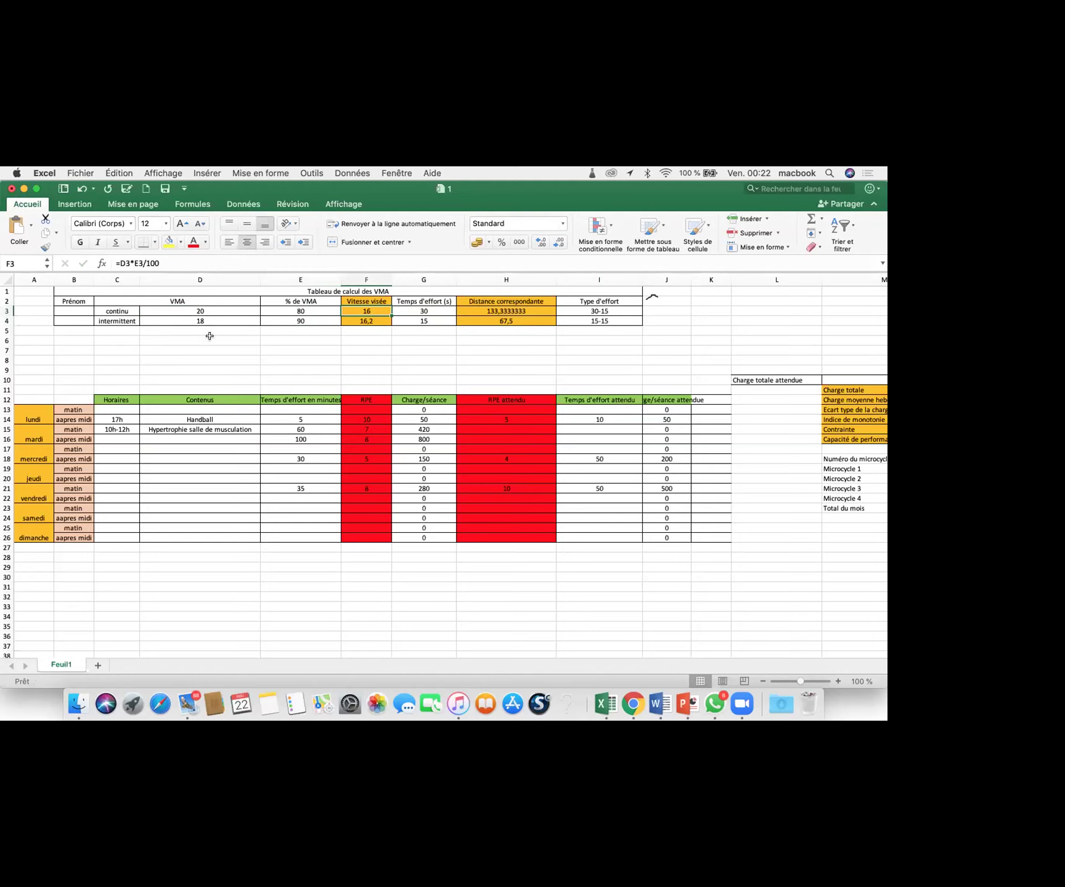
left_click(430, 308)
left_click(492, 310)
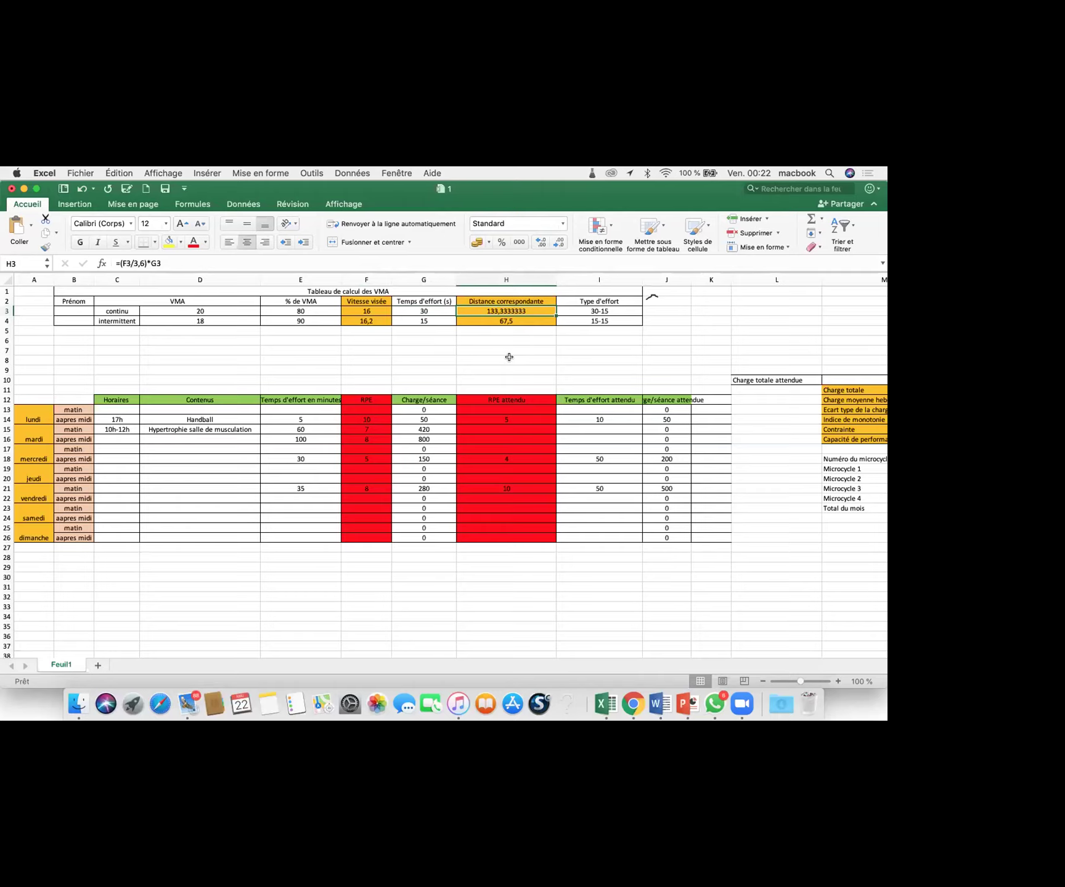
Zoom out to 84 % and select column E to view total 1700, monotony 0,518, strain 881,22.
scroll(498, 404, "down", 3)
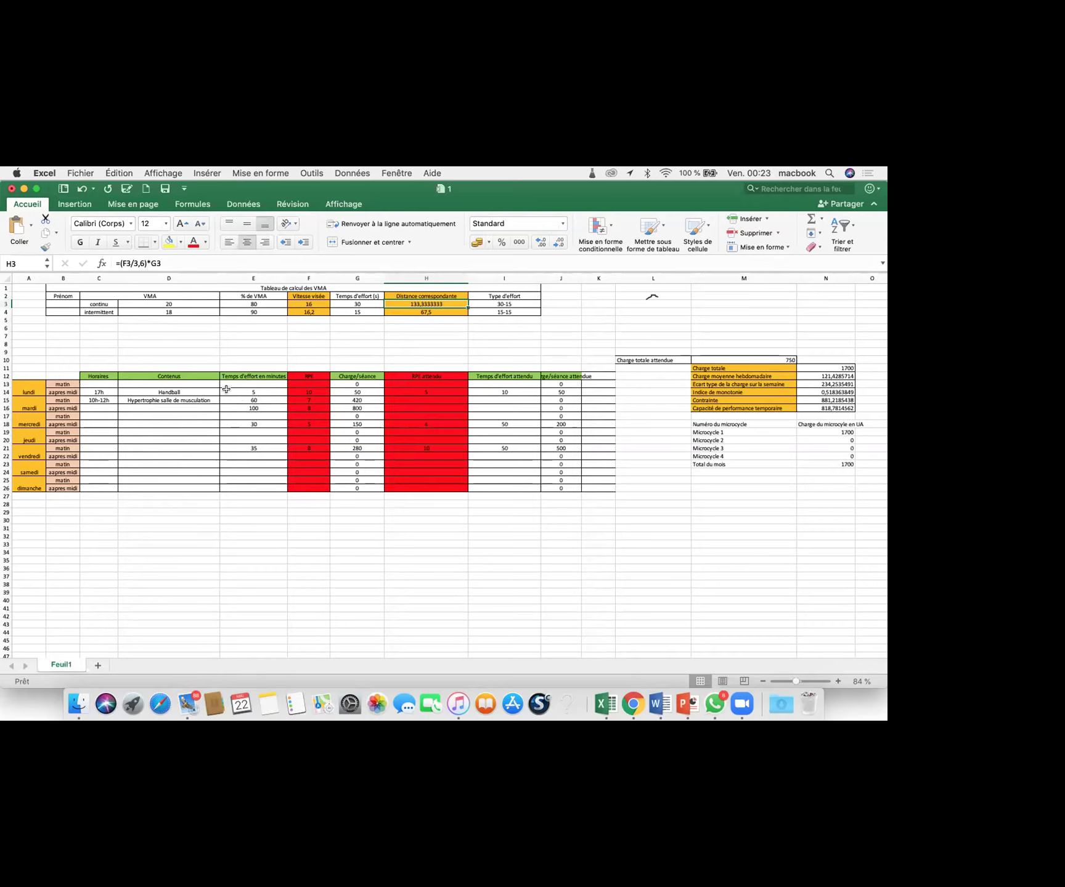
left_click(252, 277)
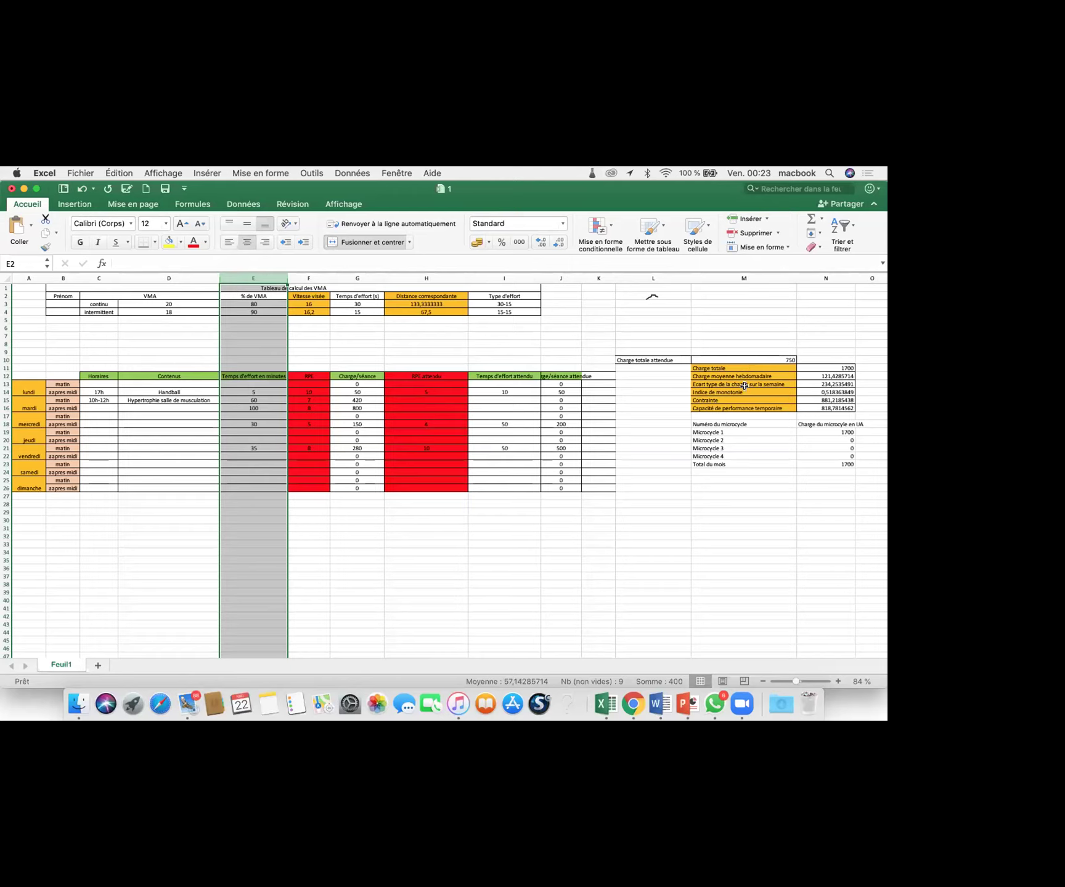
left_click(745, 384)
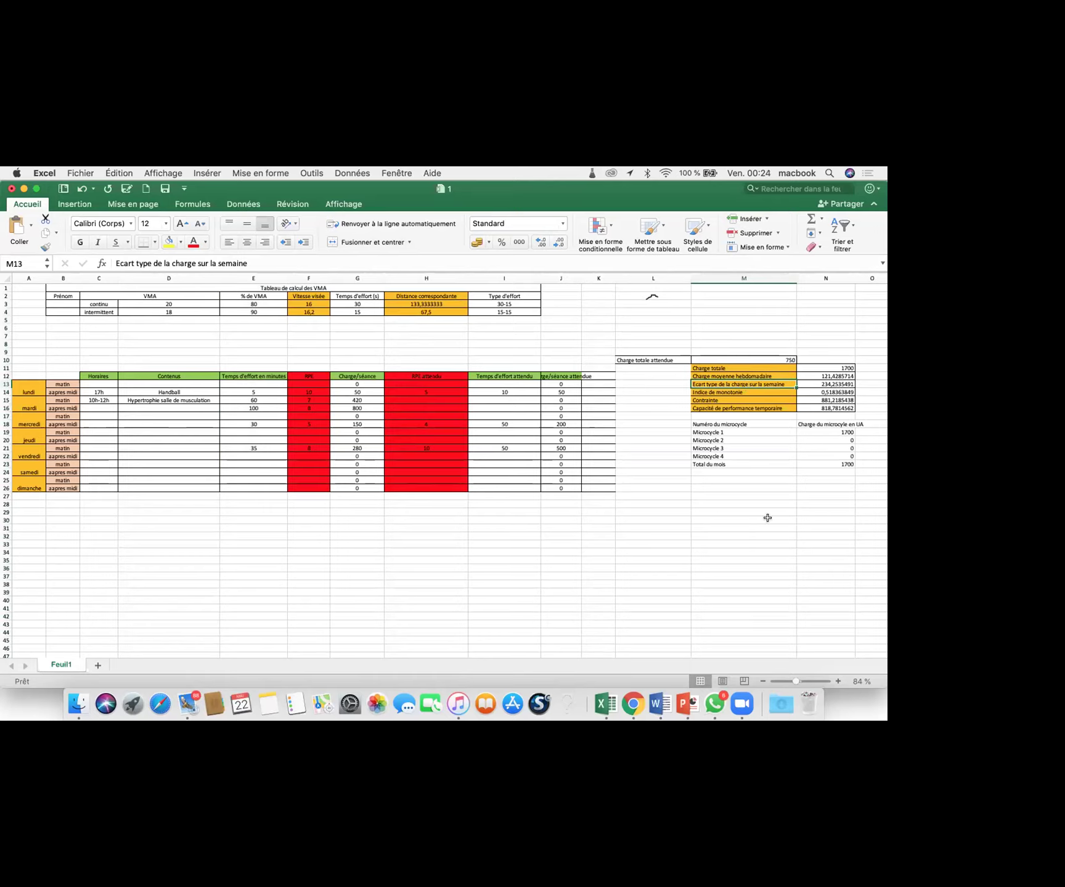
left_click(820, 374)
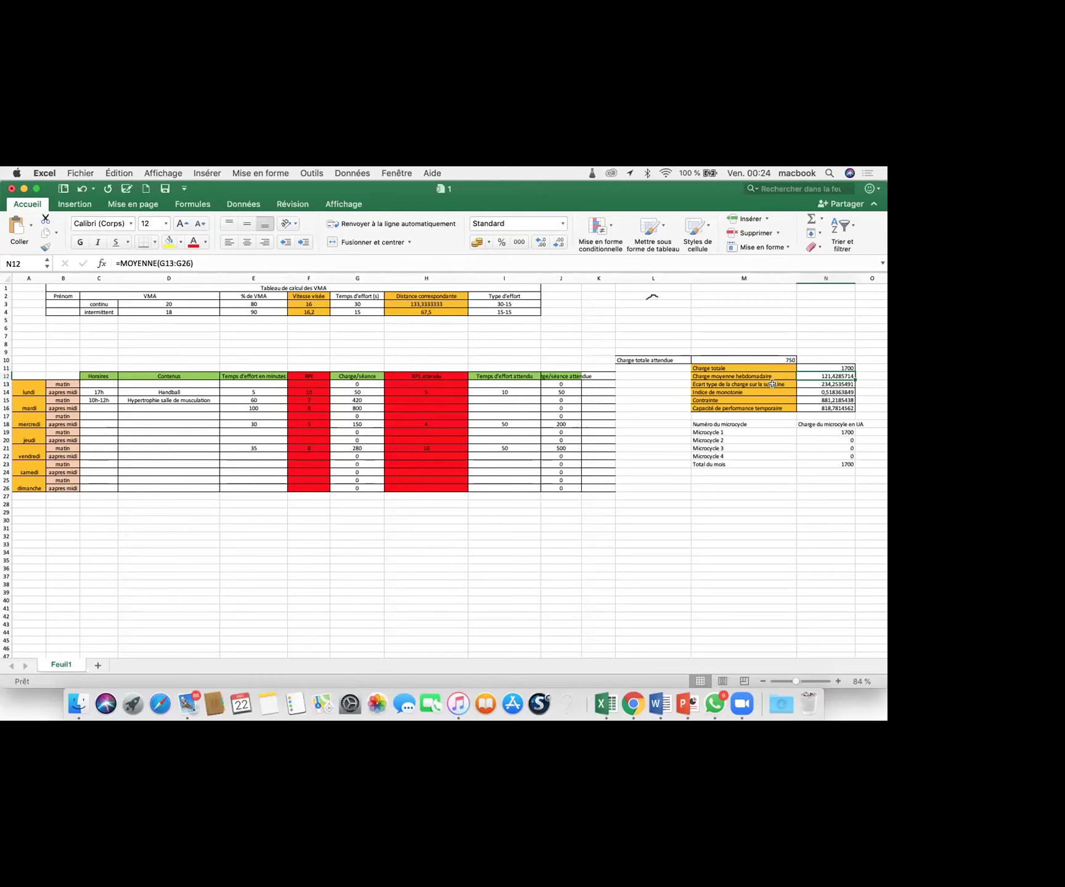
left_click(819, 384)
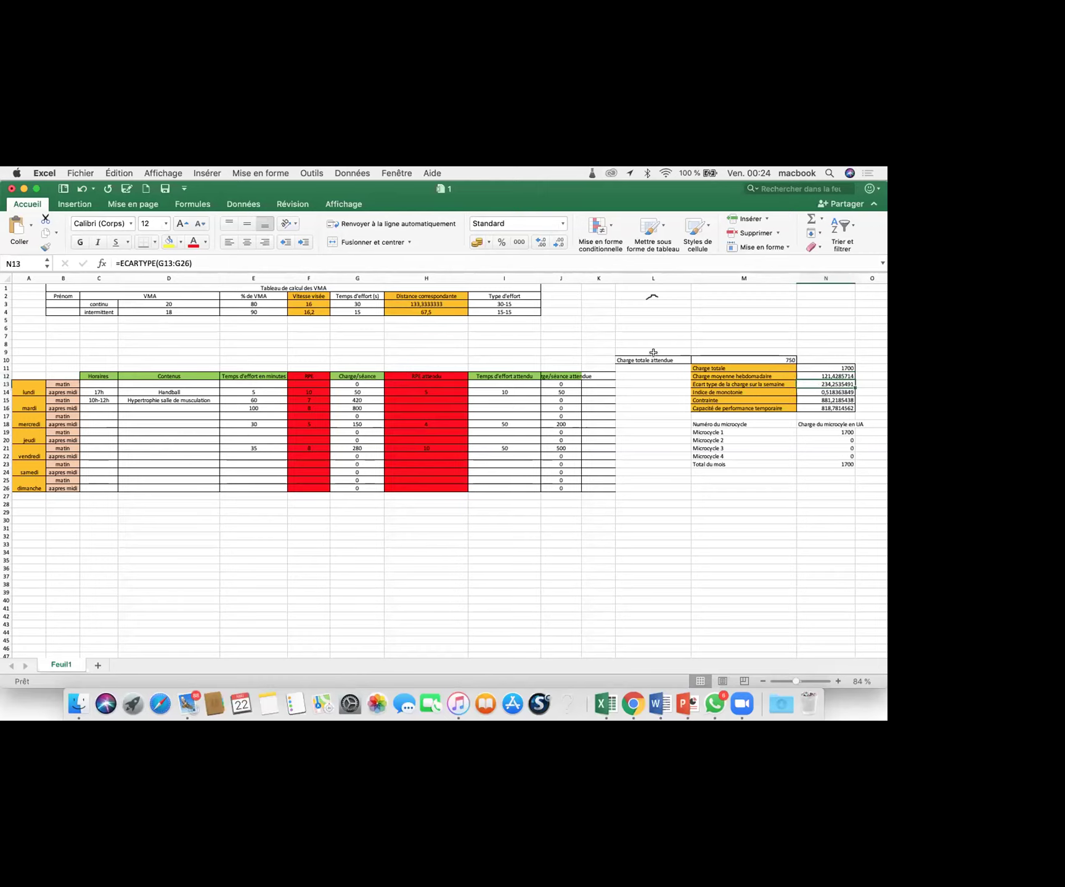
left_click(359, 503)
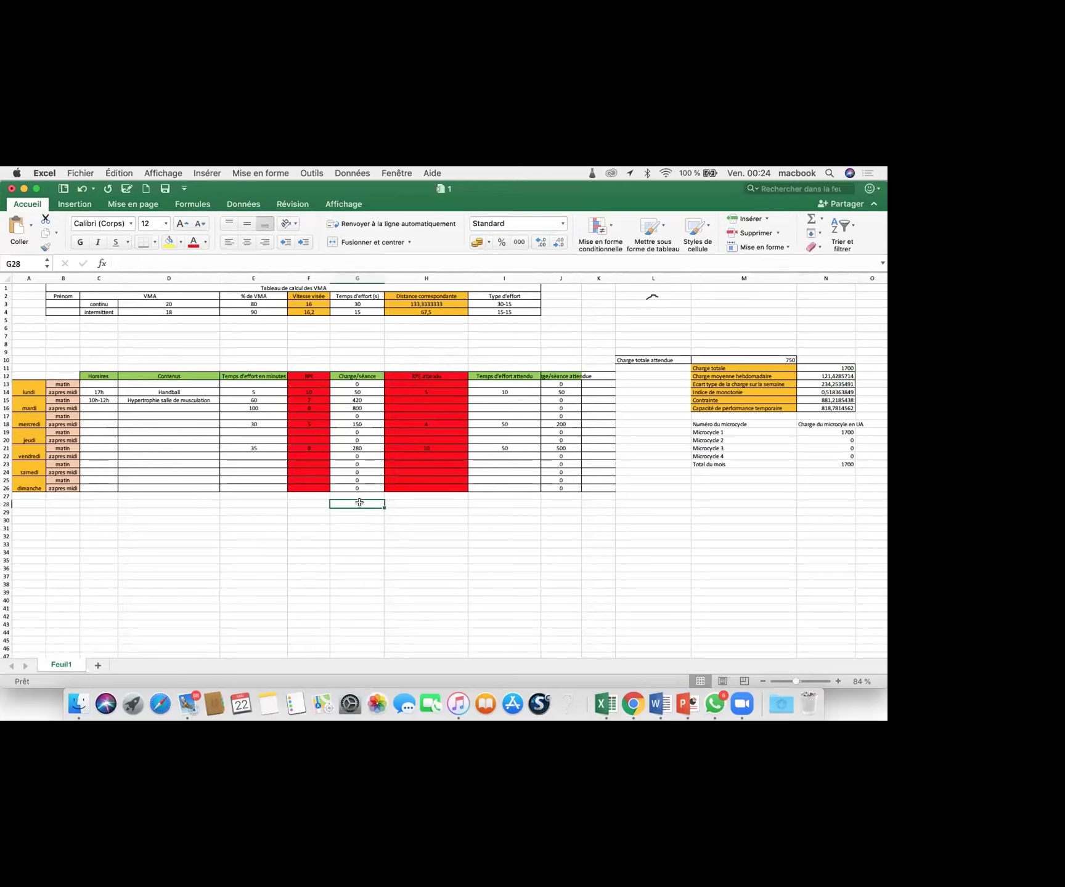
type("=mo")
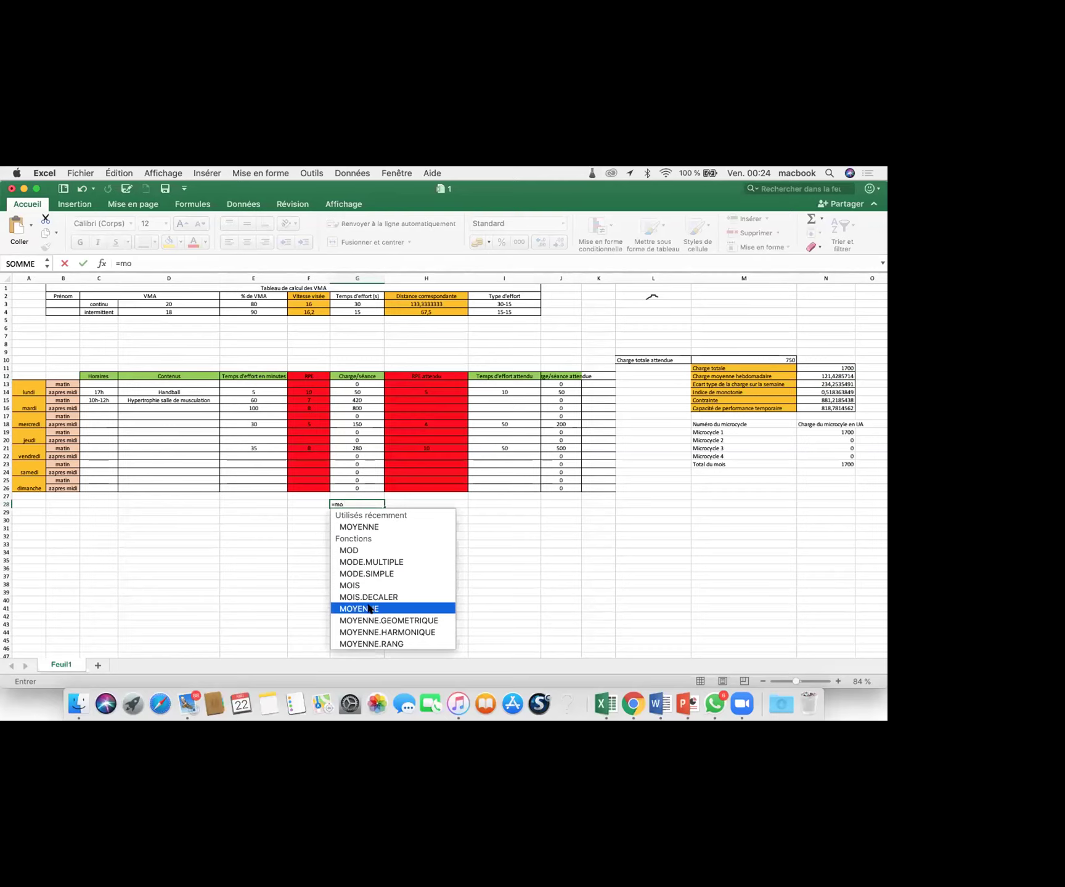
double_click(368, 609)
left_click_drag(355, 384, 359, 486)
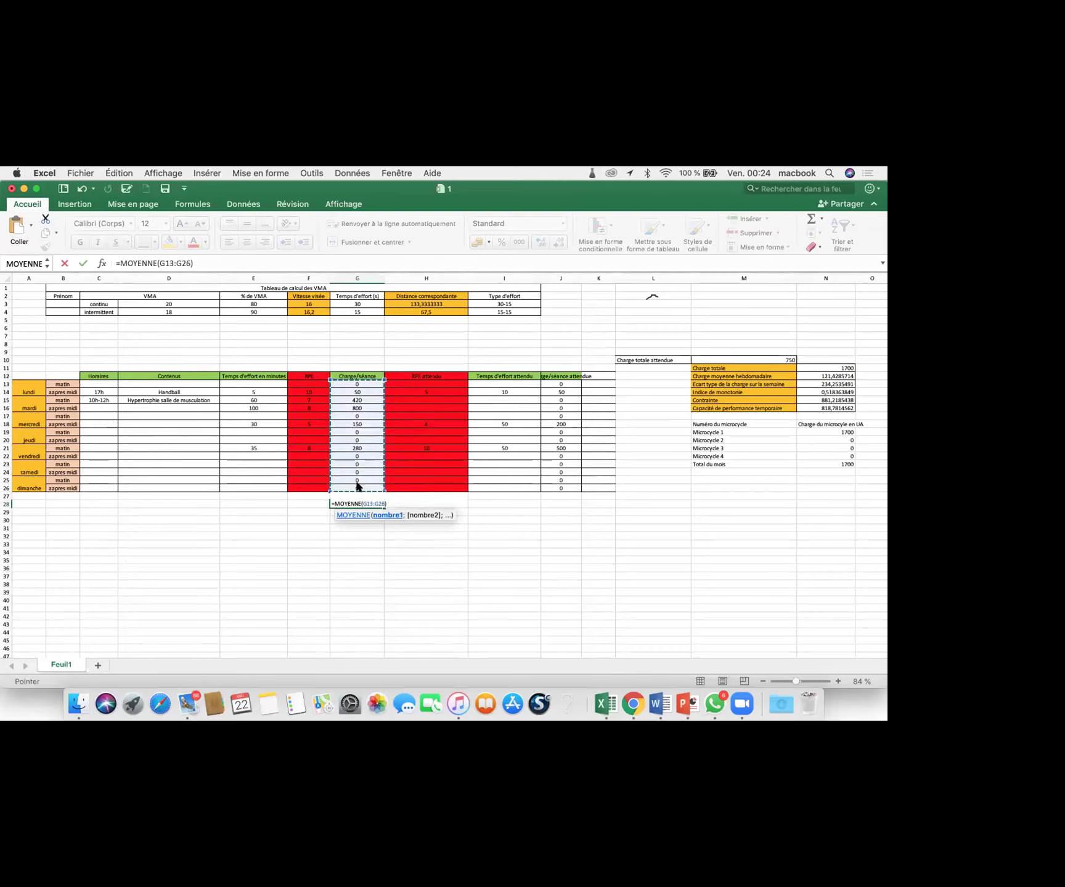
key("Return")
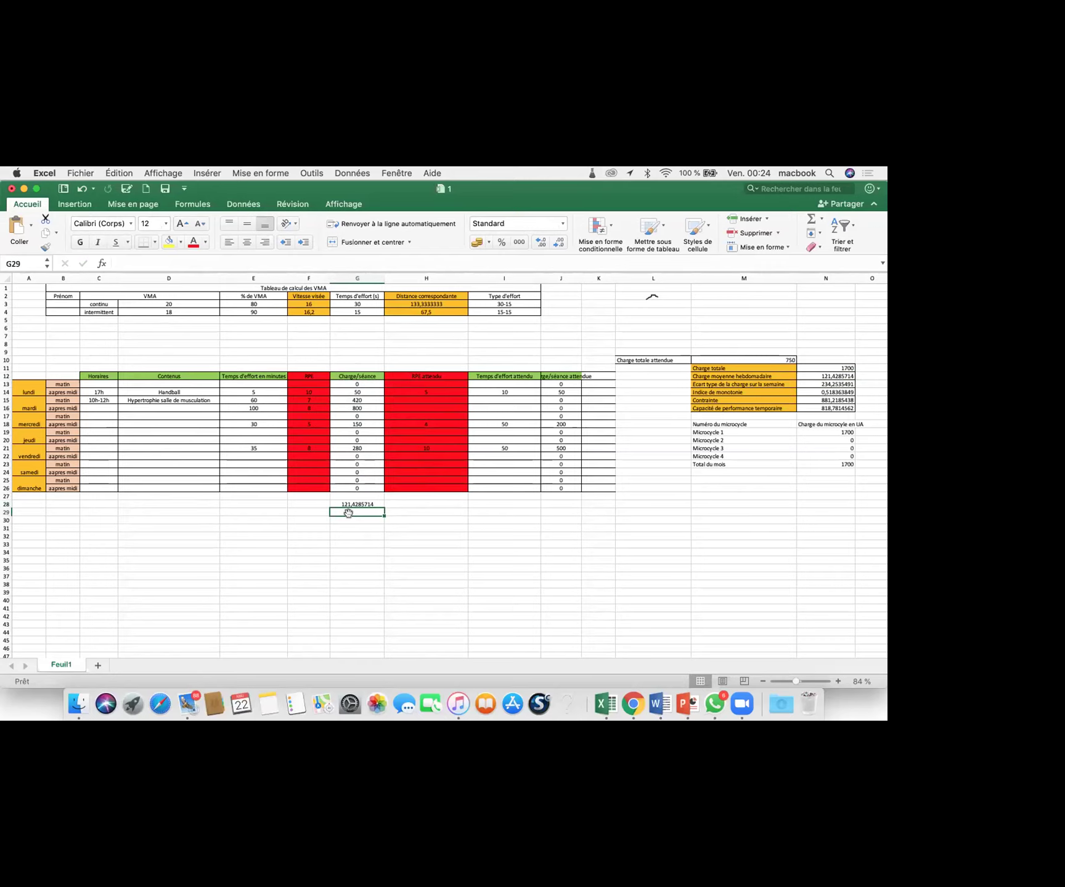
type("=ec")
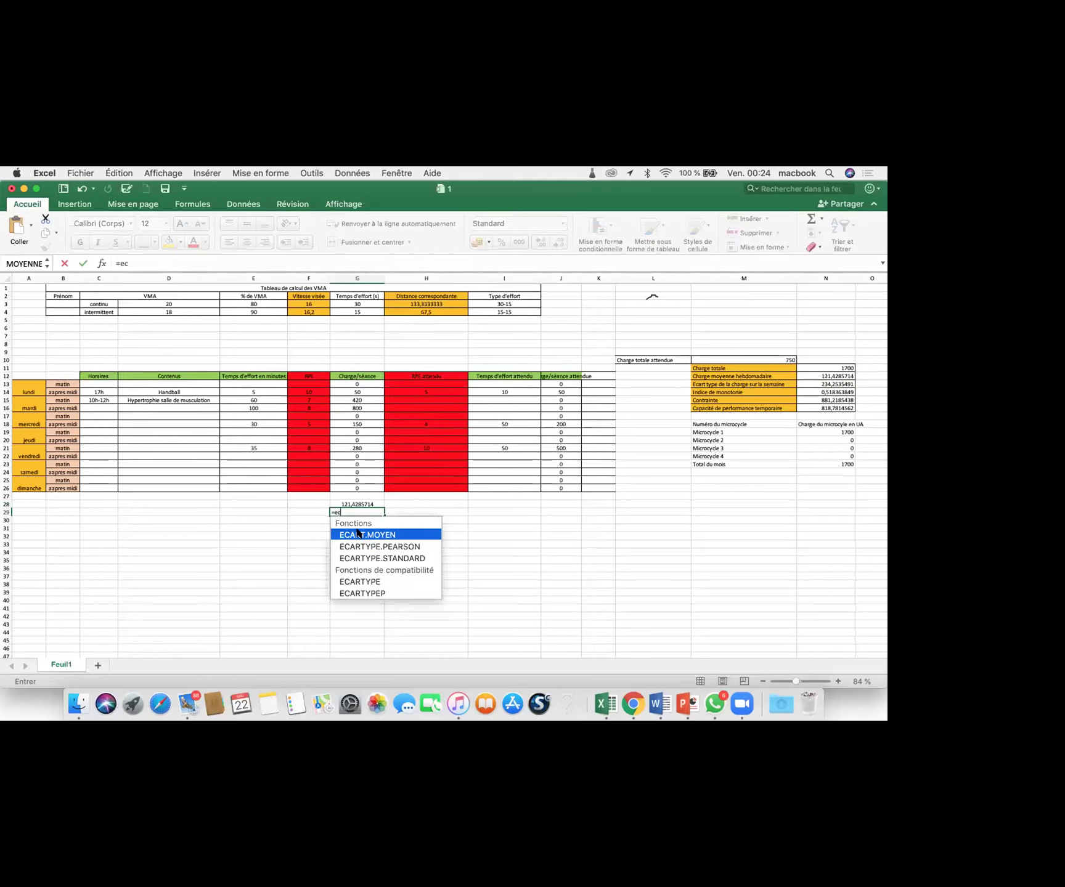
double_click(358, 533)
left_click_drag(349, 385, 349, 488)
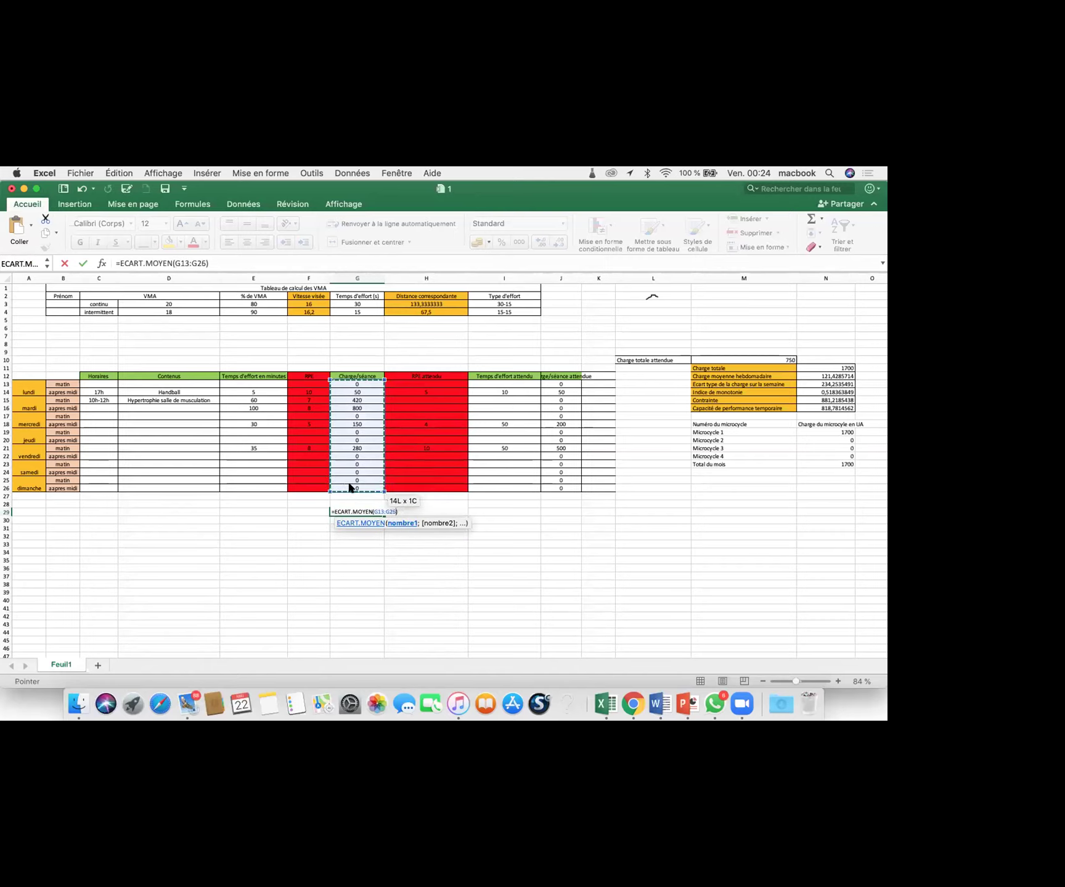
key("Return")
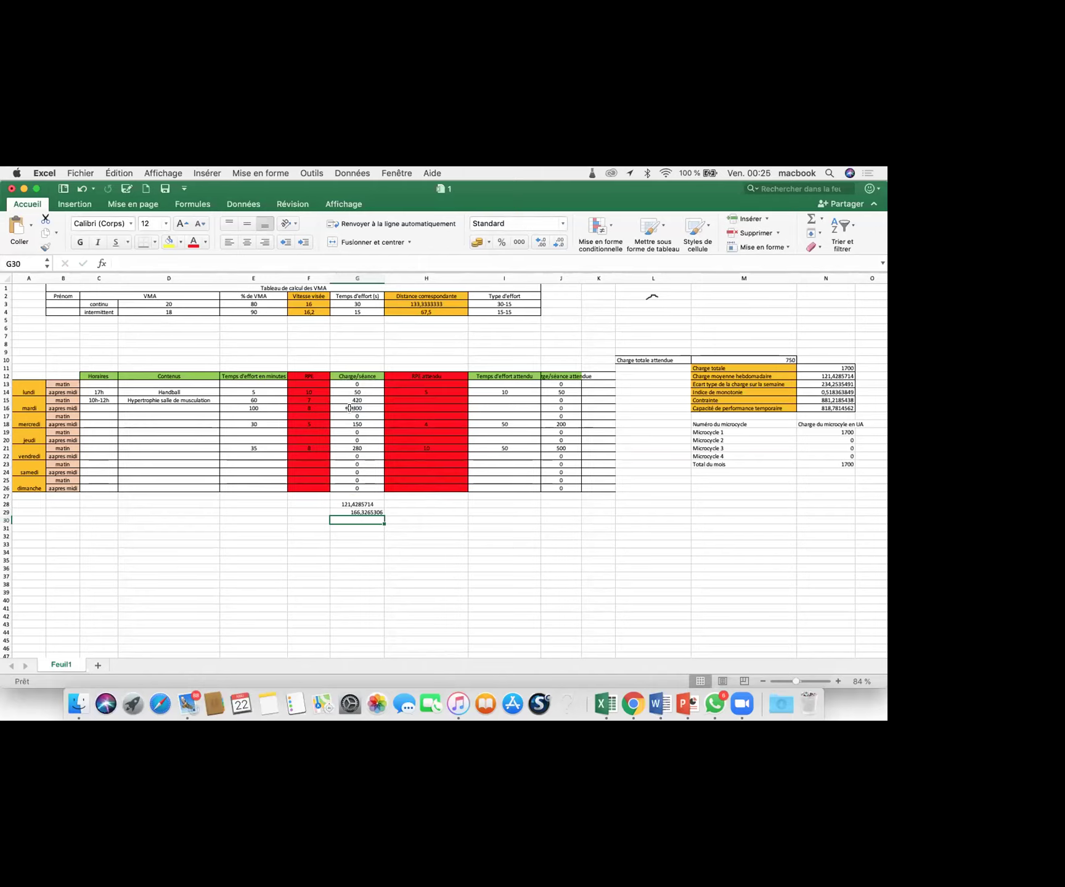
left_click(359, 512)
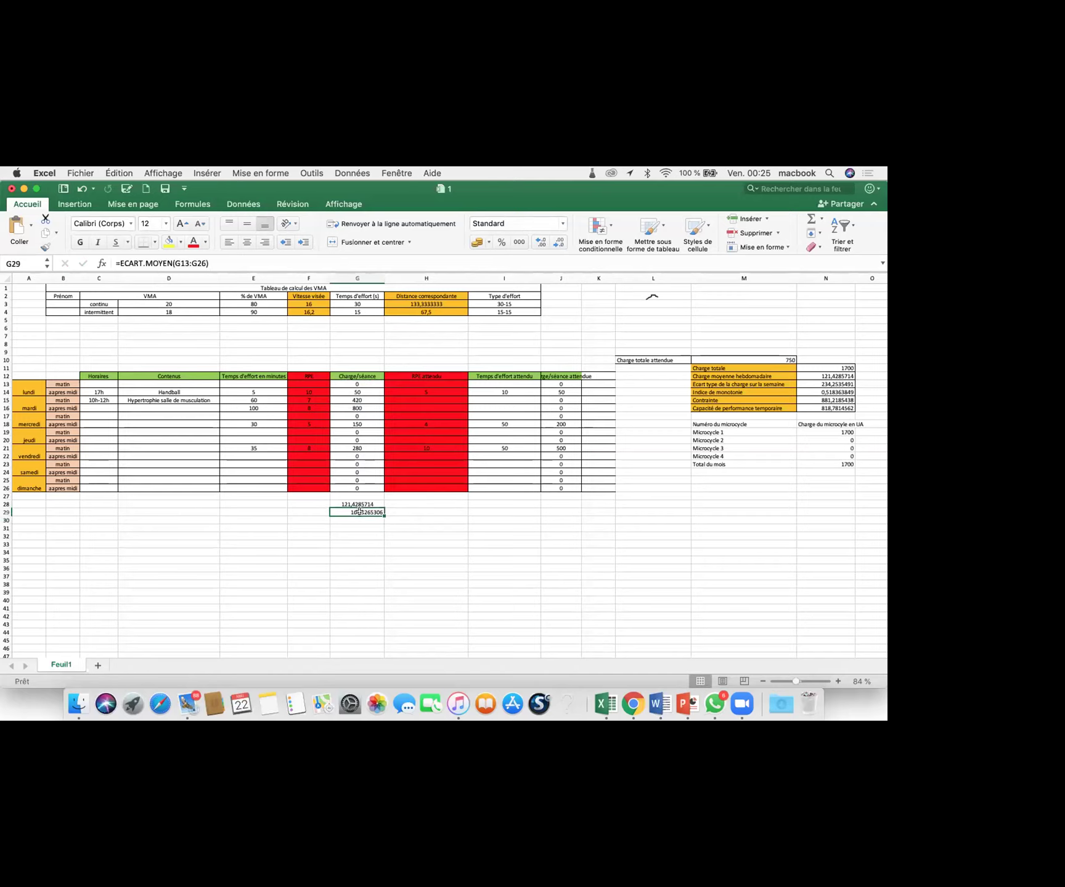
left_click(355, 503, "shift")
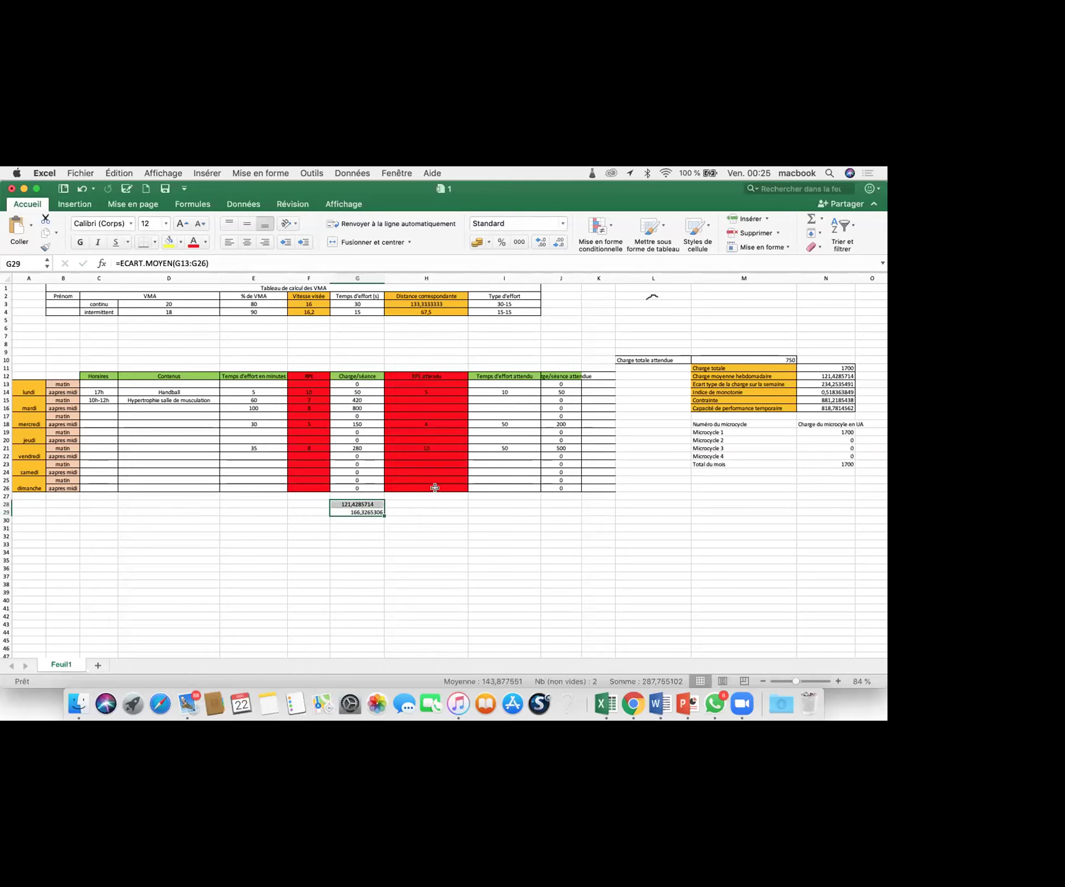
key("BackSpace")
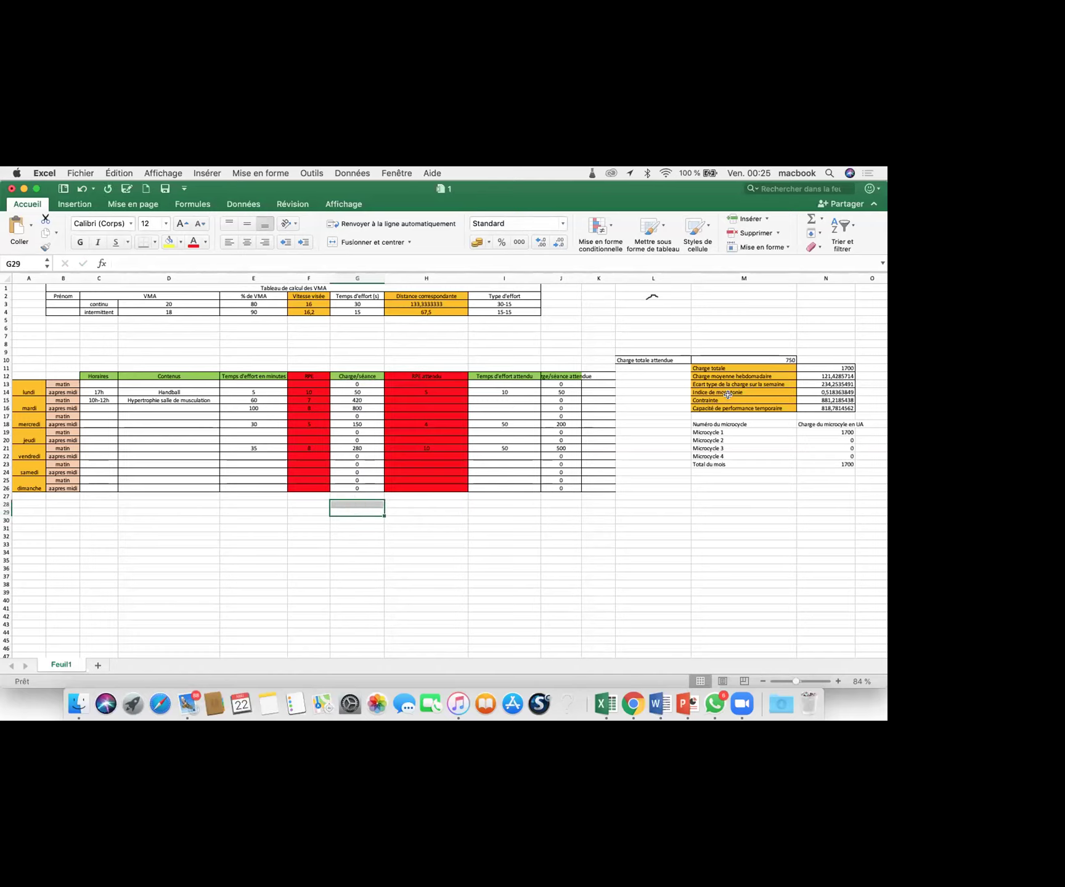
left_click(728, 392)
left_click(811, 393)
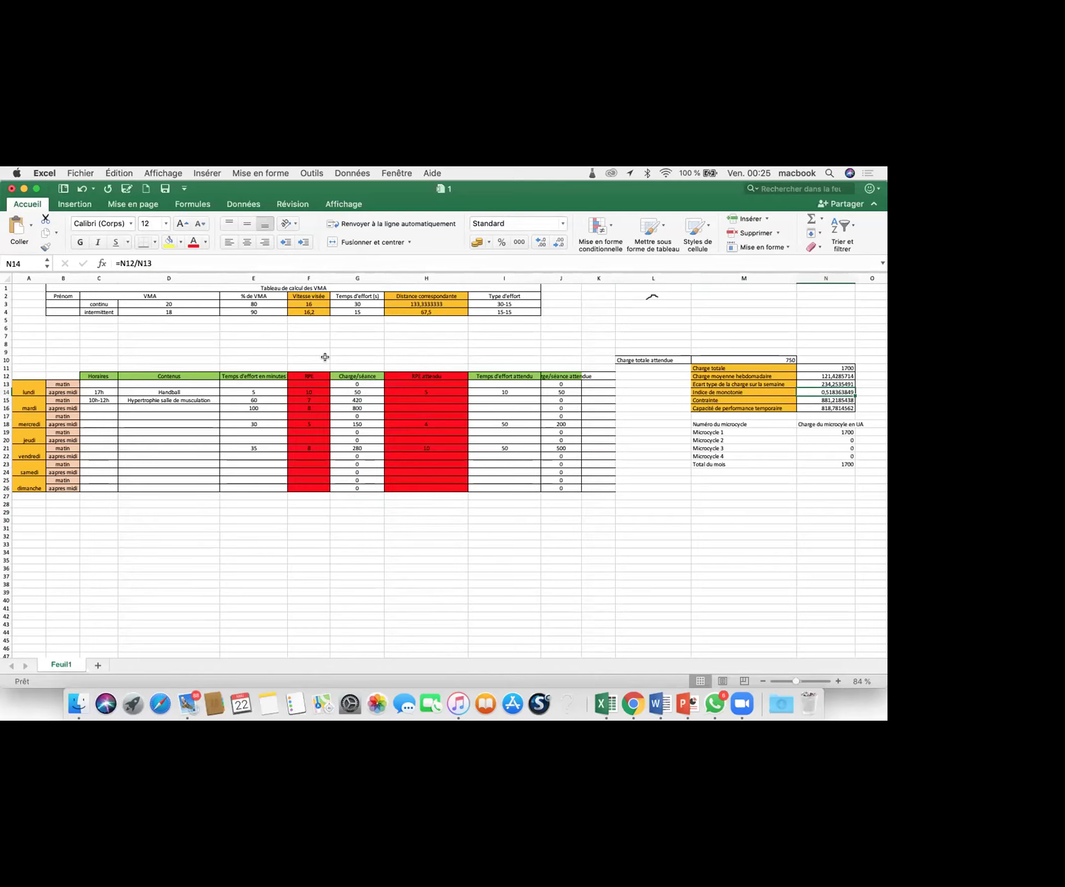
scroll(325, 358, "right", 1)
left_click(821, 374)
left_click(819, 381)
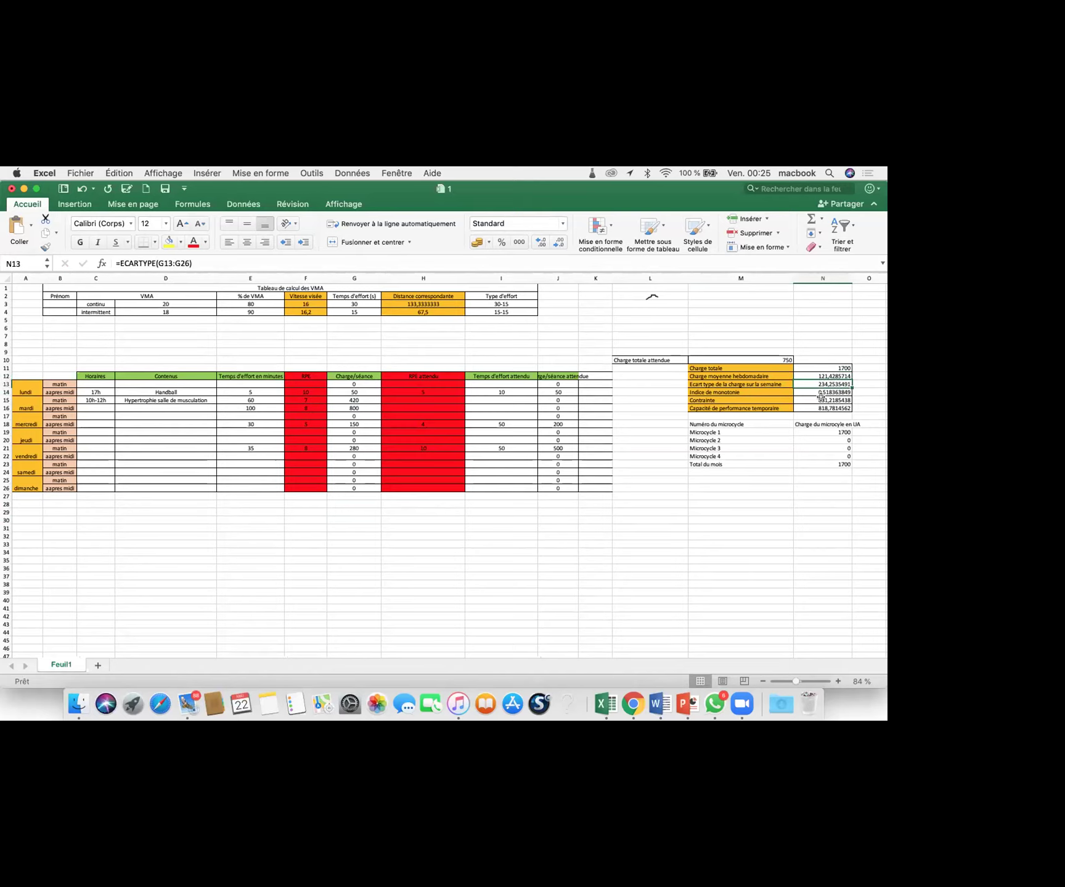
left_click(817, 399)
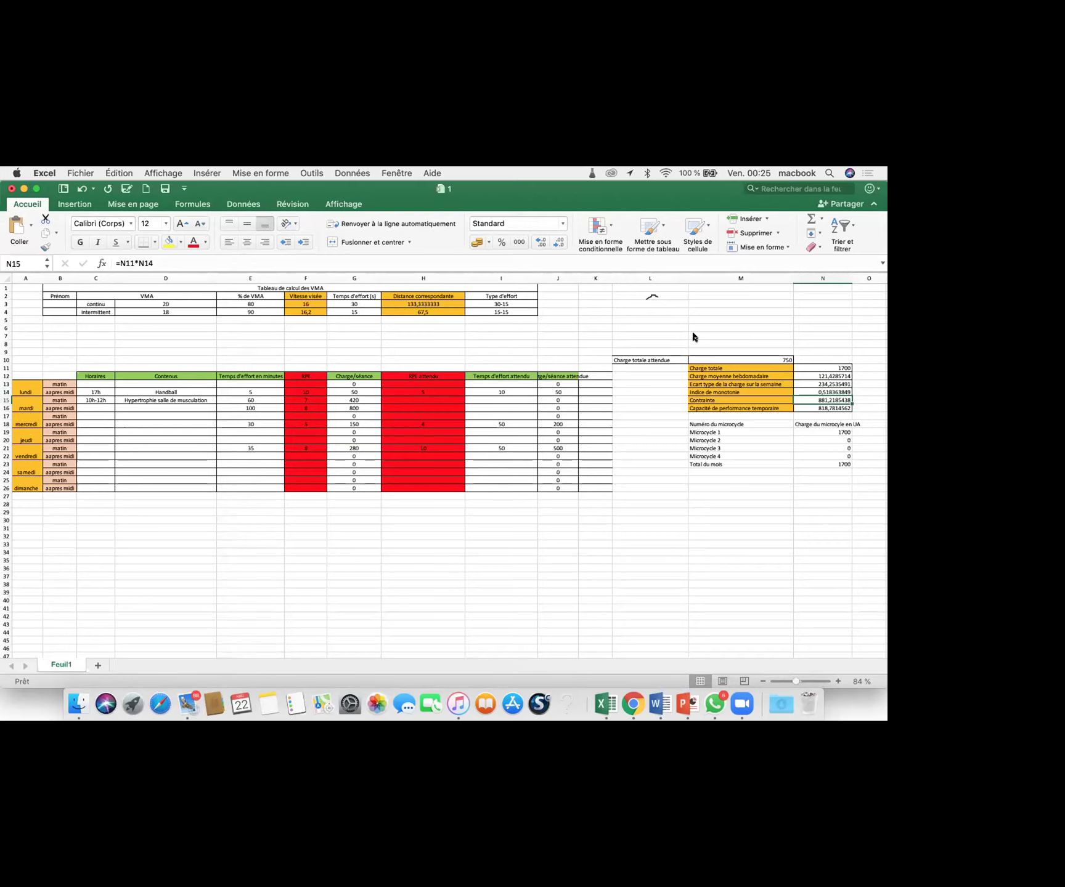
left_click(9, 365)
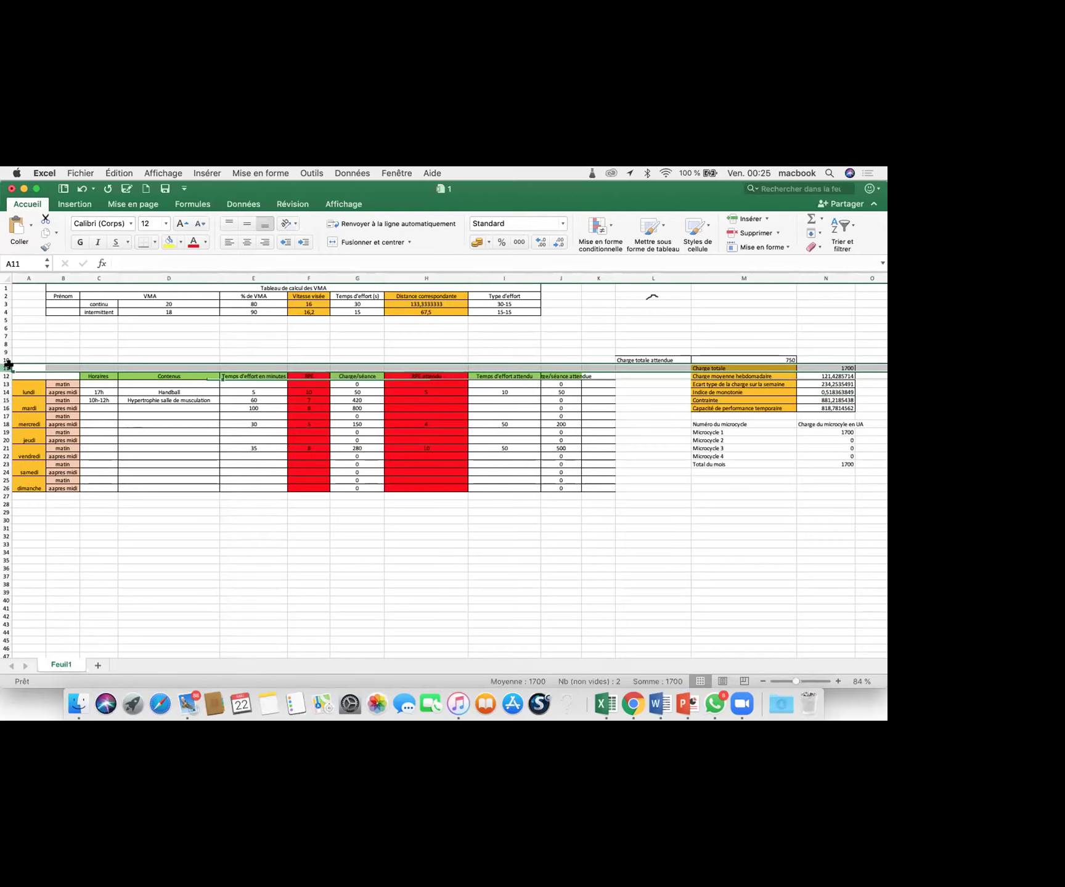
left_click(833, 366)
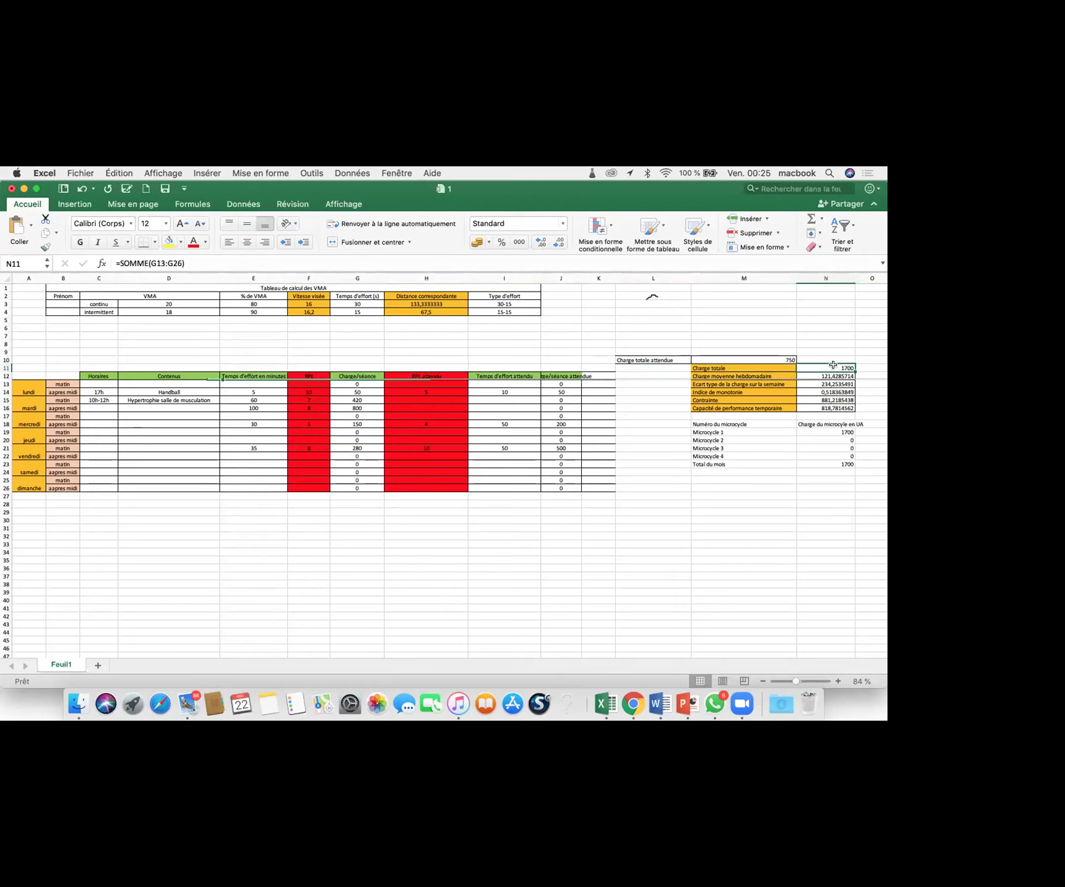
left_click(825, 399)
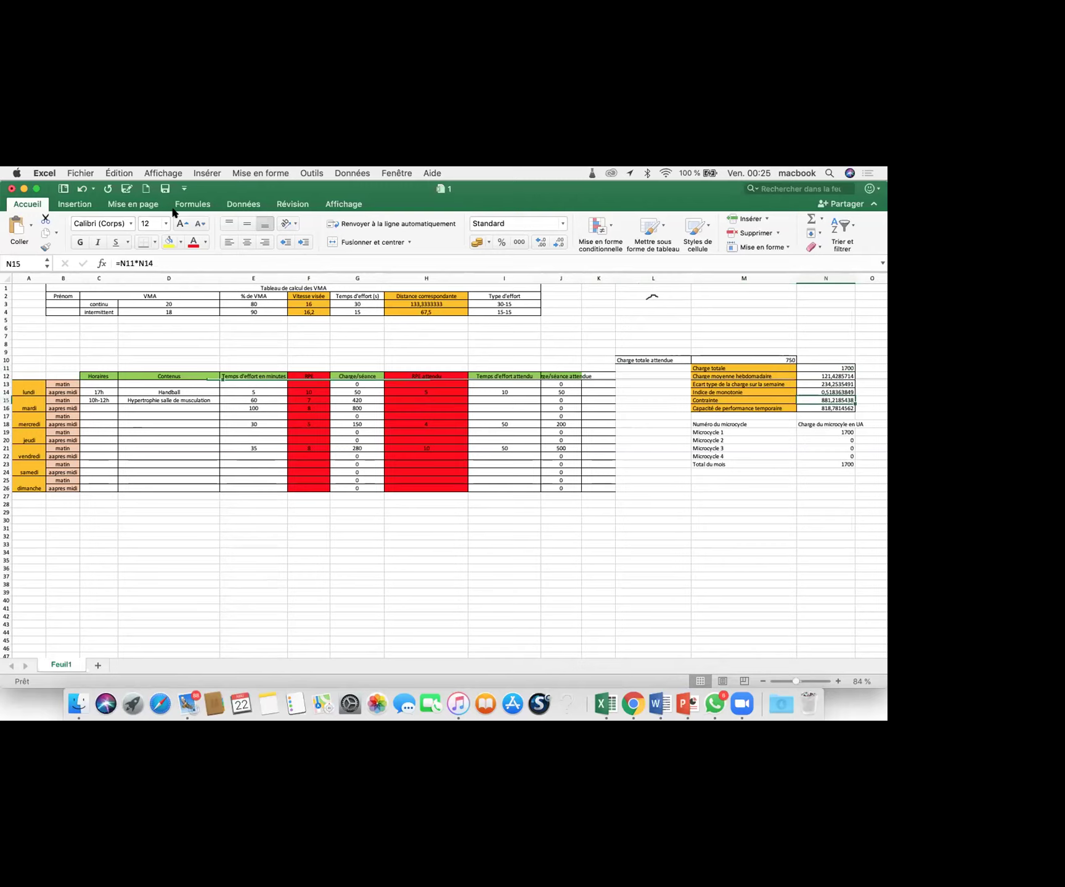
left_click(8, 389)
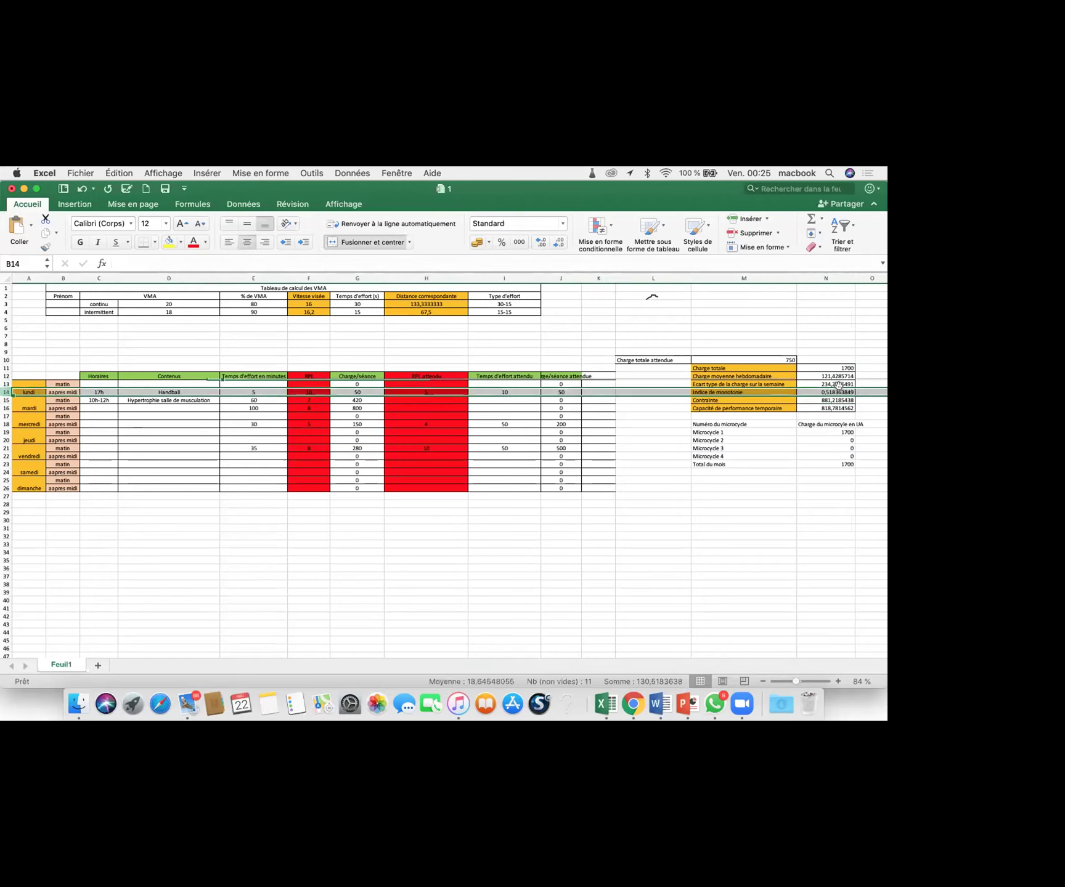
left_click(837, 391)
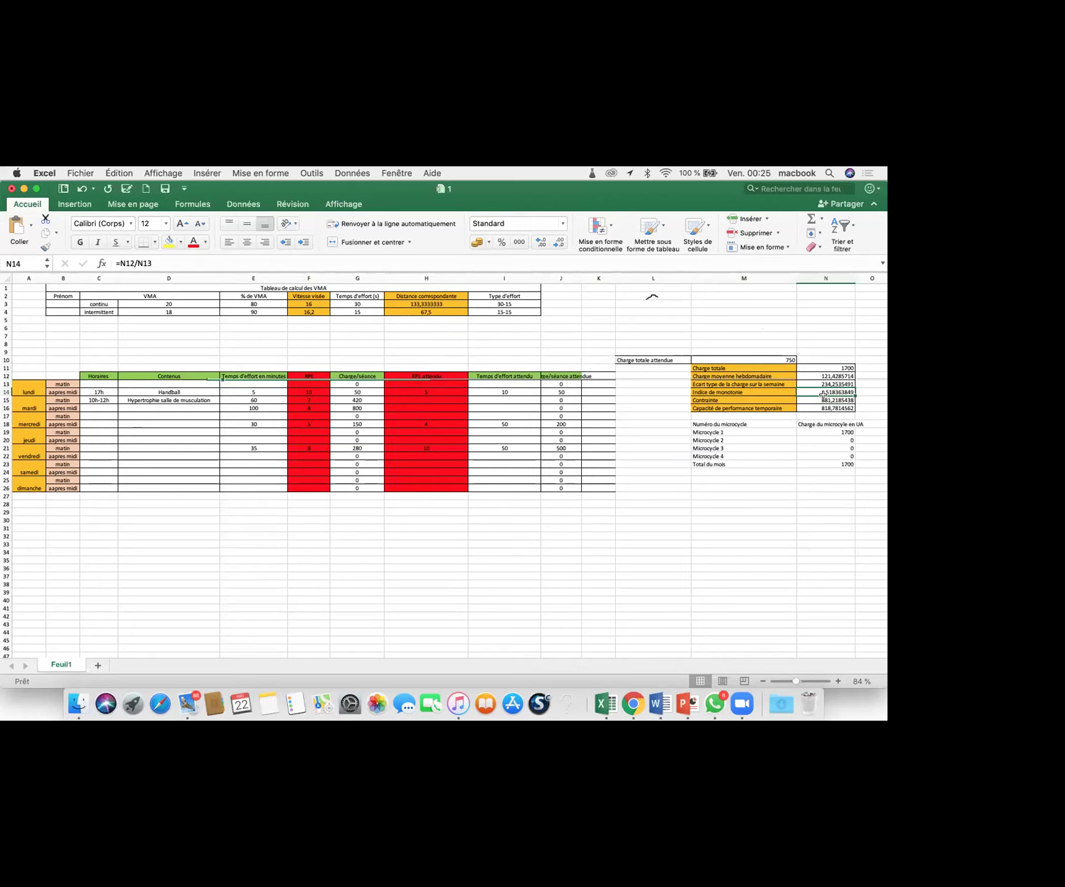
left_click(824, 411)
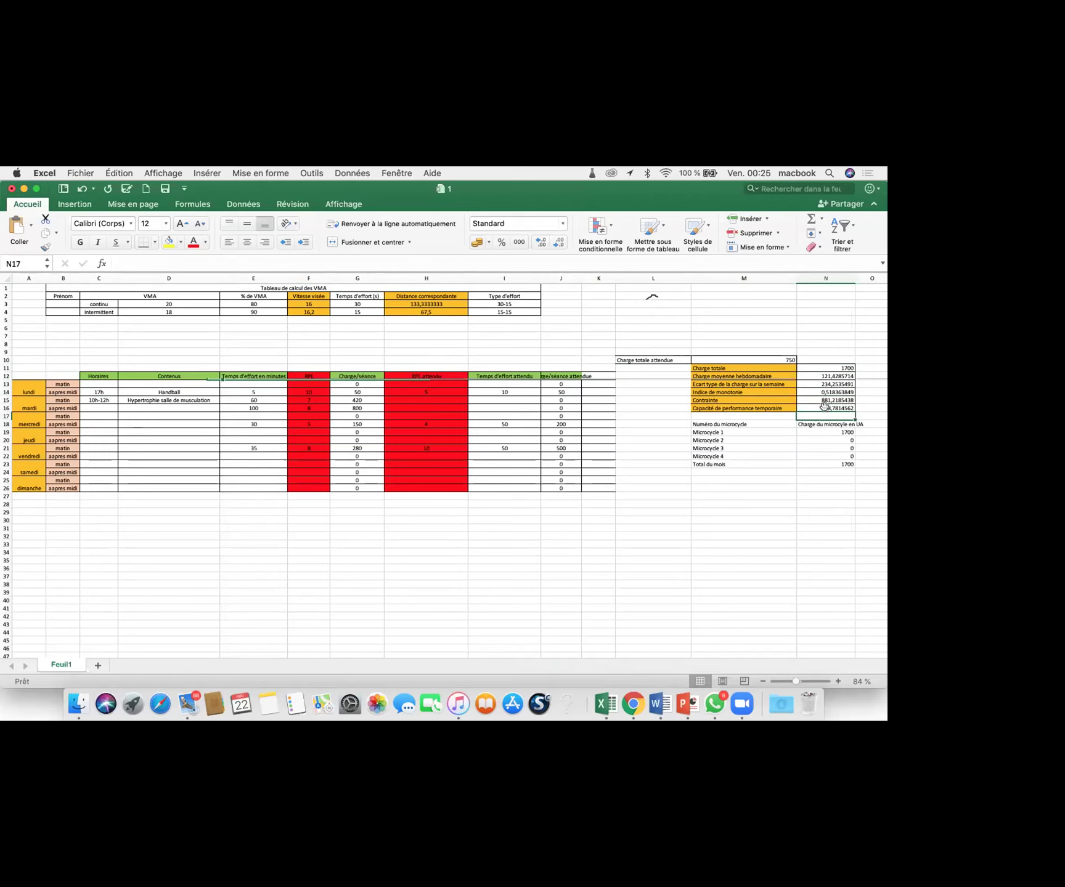
left_click(826, 372)
left_click(827, 398)
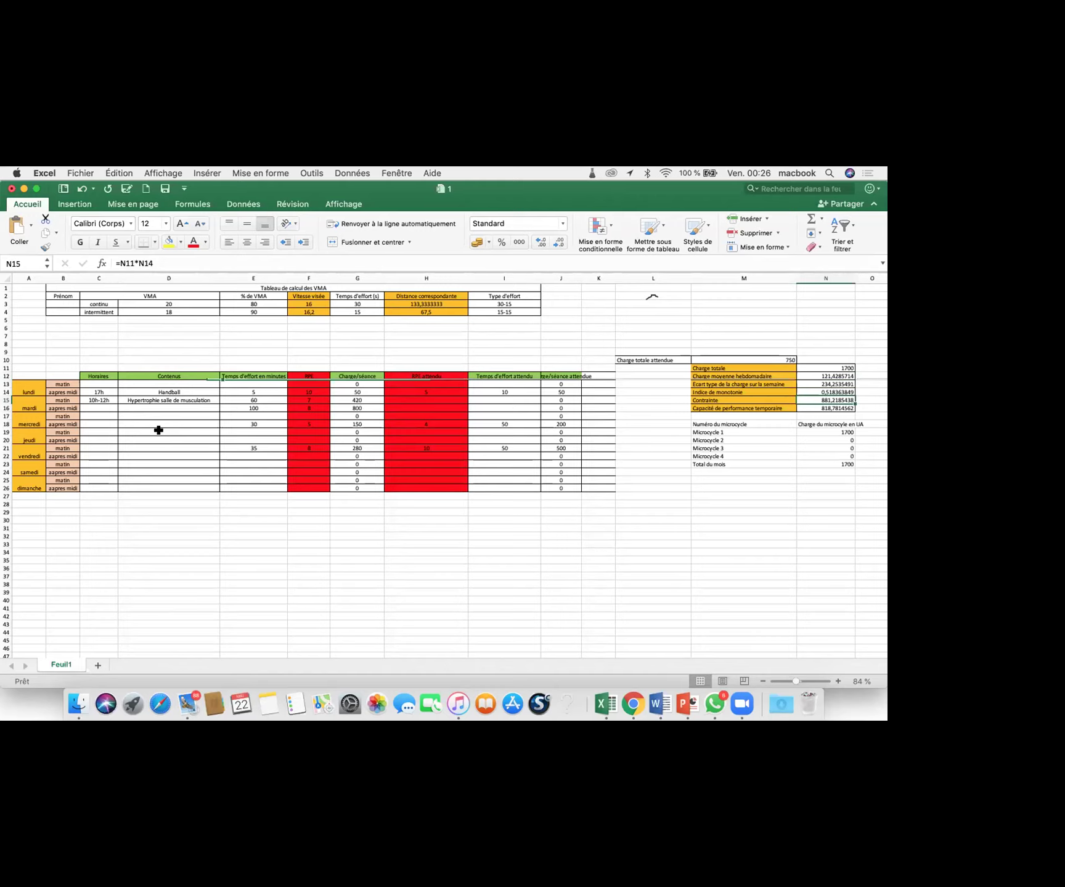
left_click(254, 576)
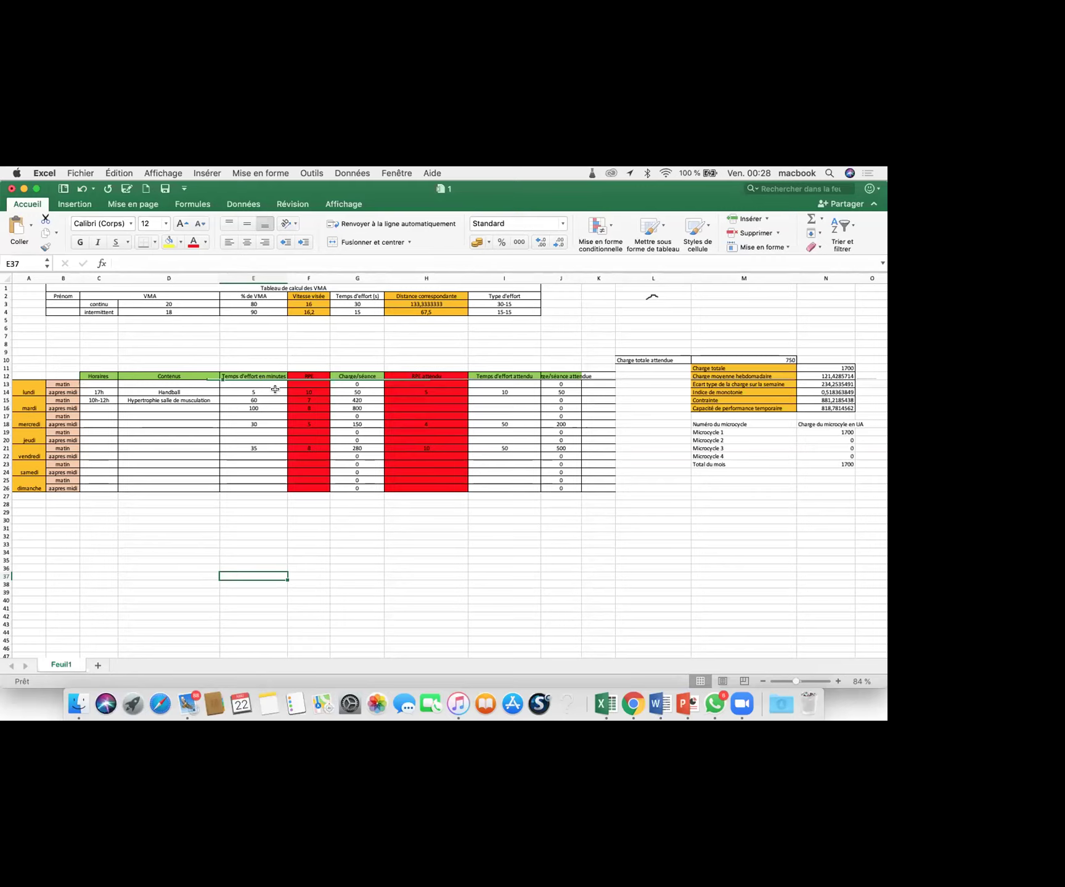
left_click(815, 377)
left_click(824, 391)
left_click(812, 380)
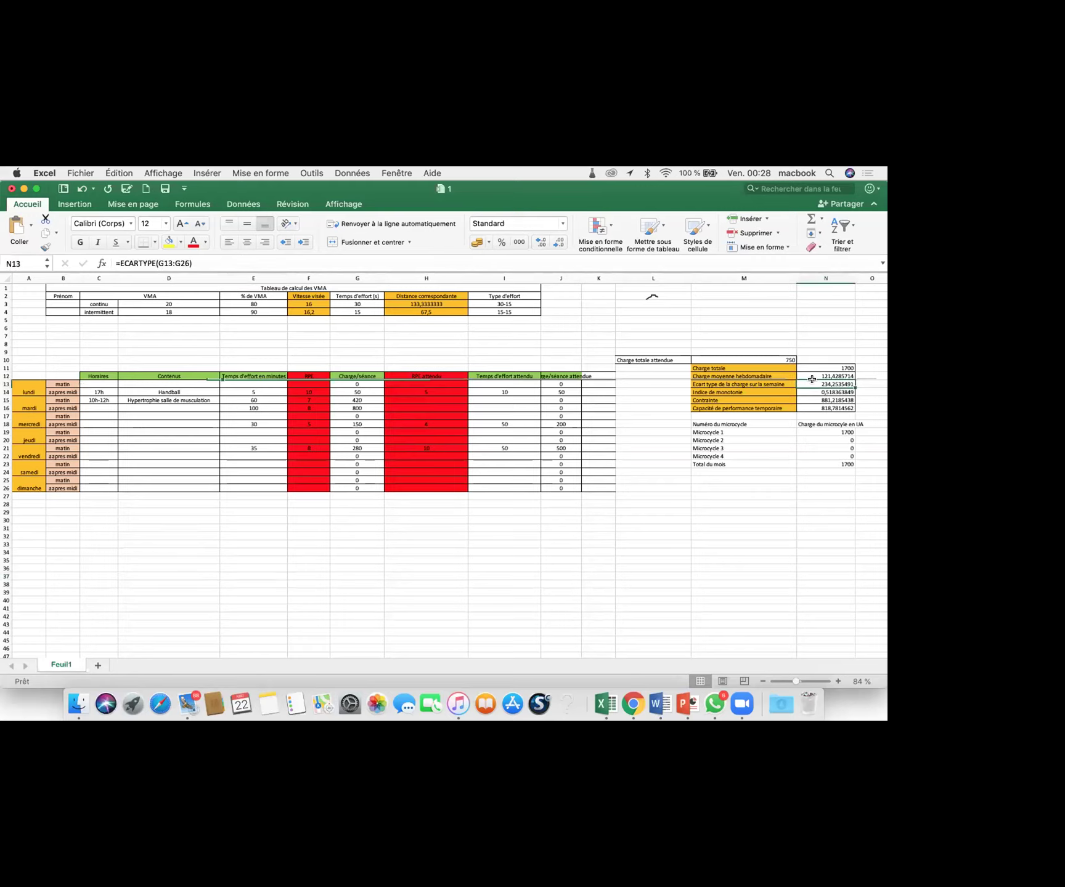
left_click(758, 376)
left_click_drag(758, 376, 755, 394)
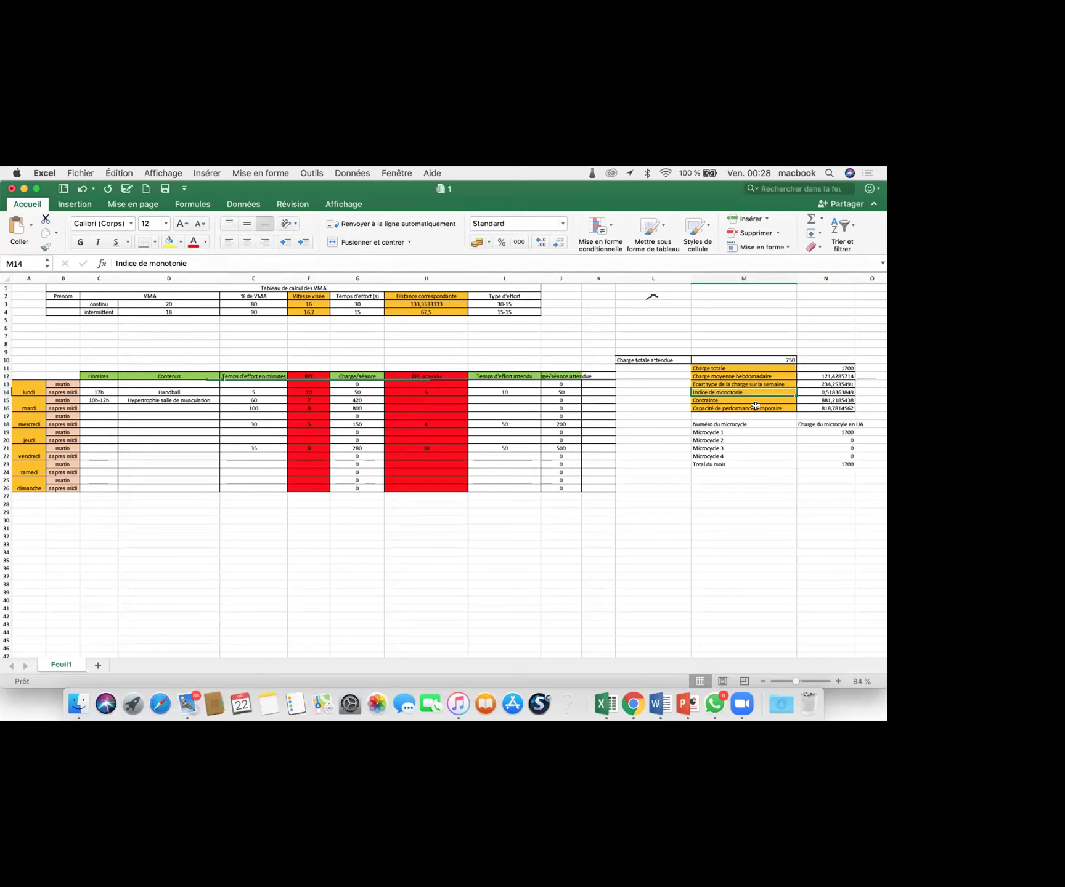
left_click(755, 406)
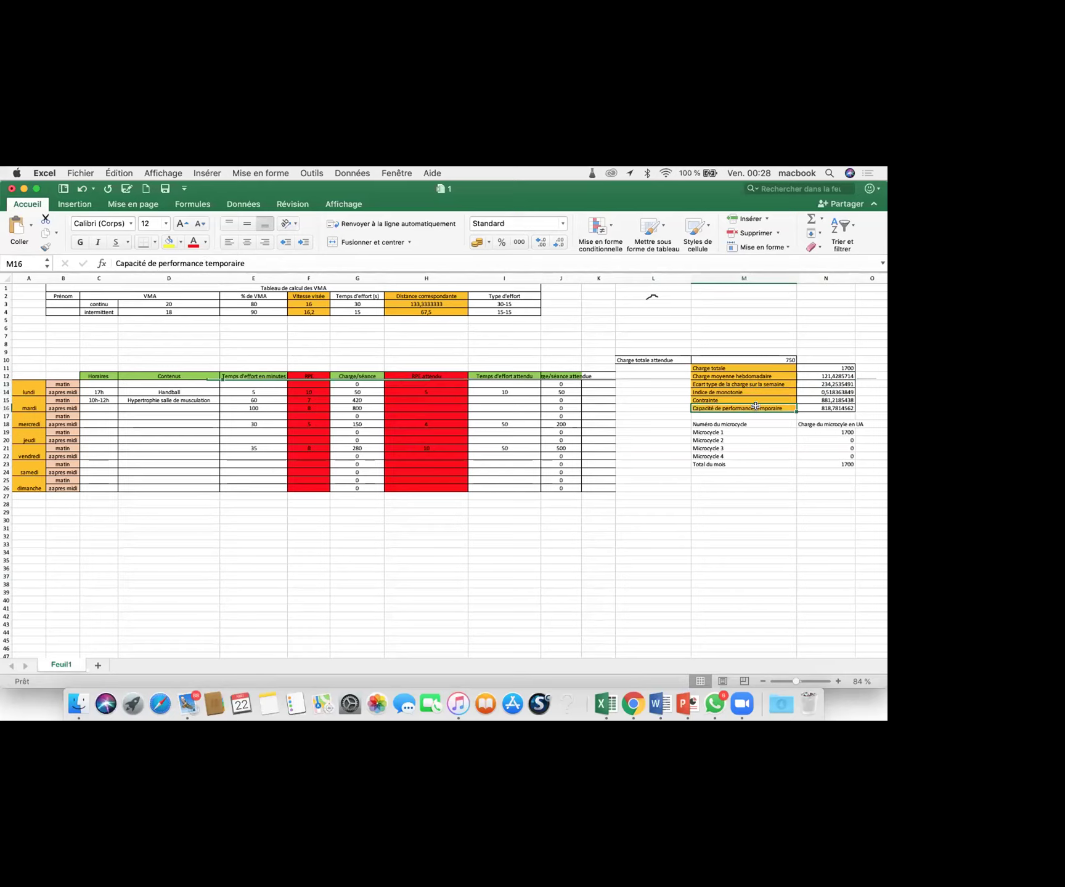